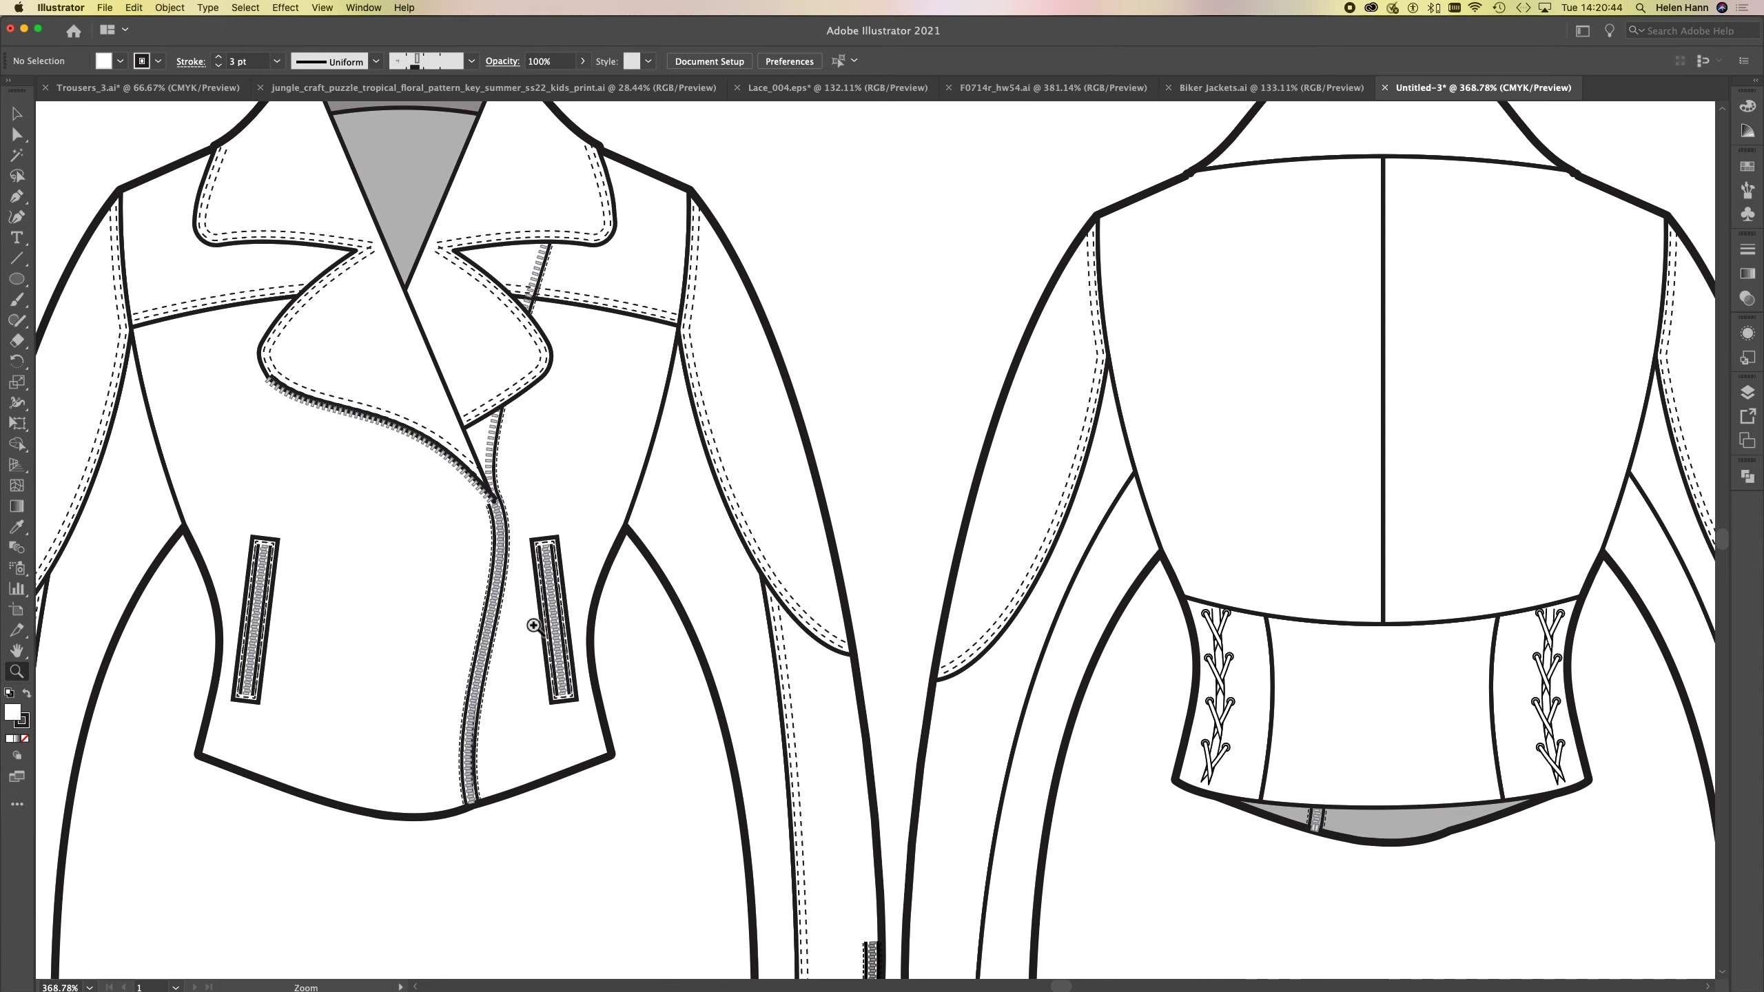
- Examine the zips, pockets, topstitching and waist lacing on the front and back views of the biker jacket drawing
drag(486, 633, 882, 701)
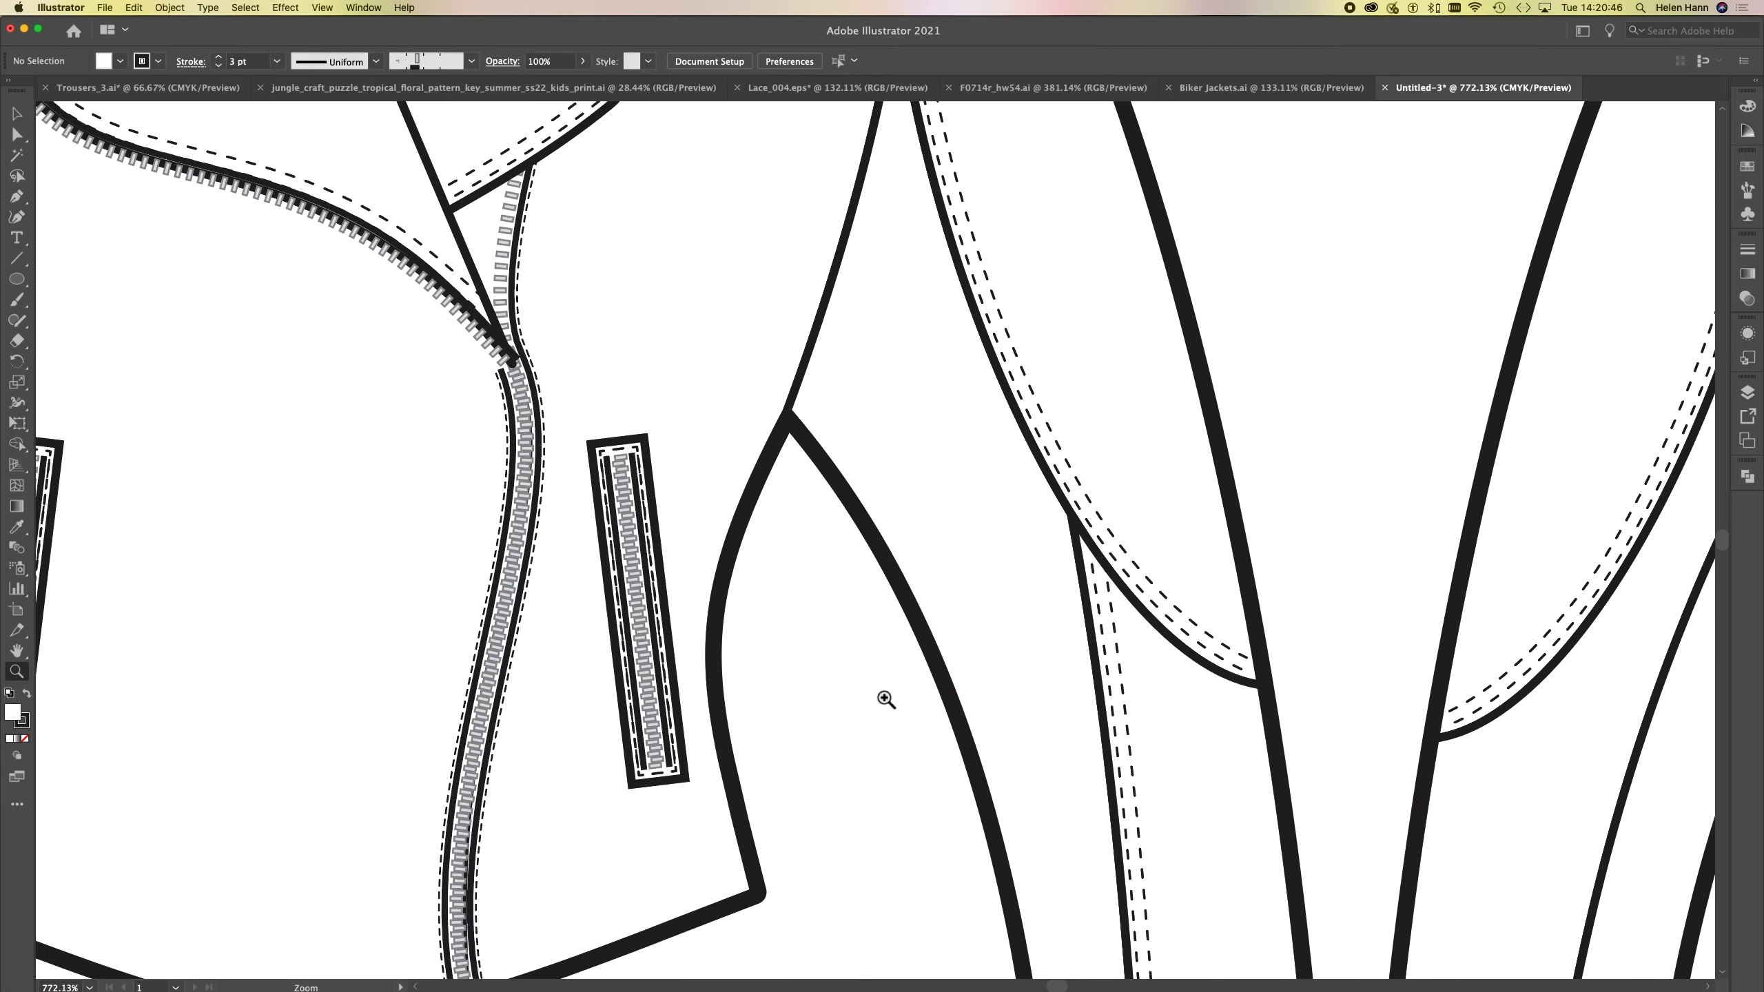
drag(497, 625, 414, 543)
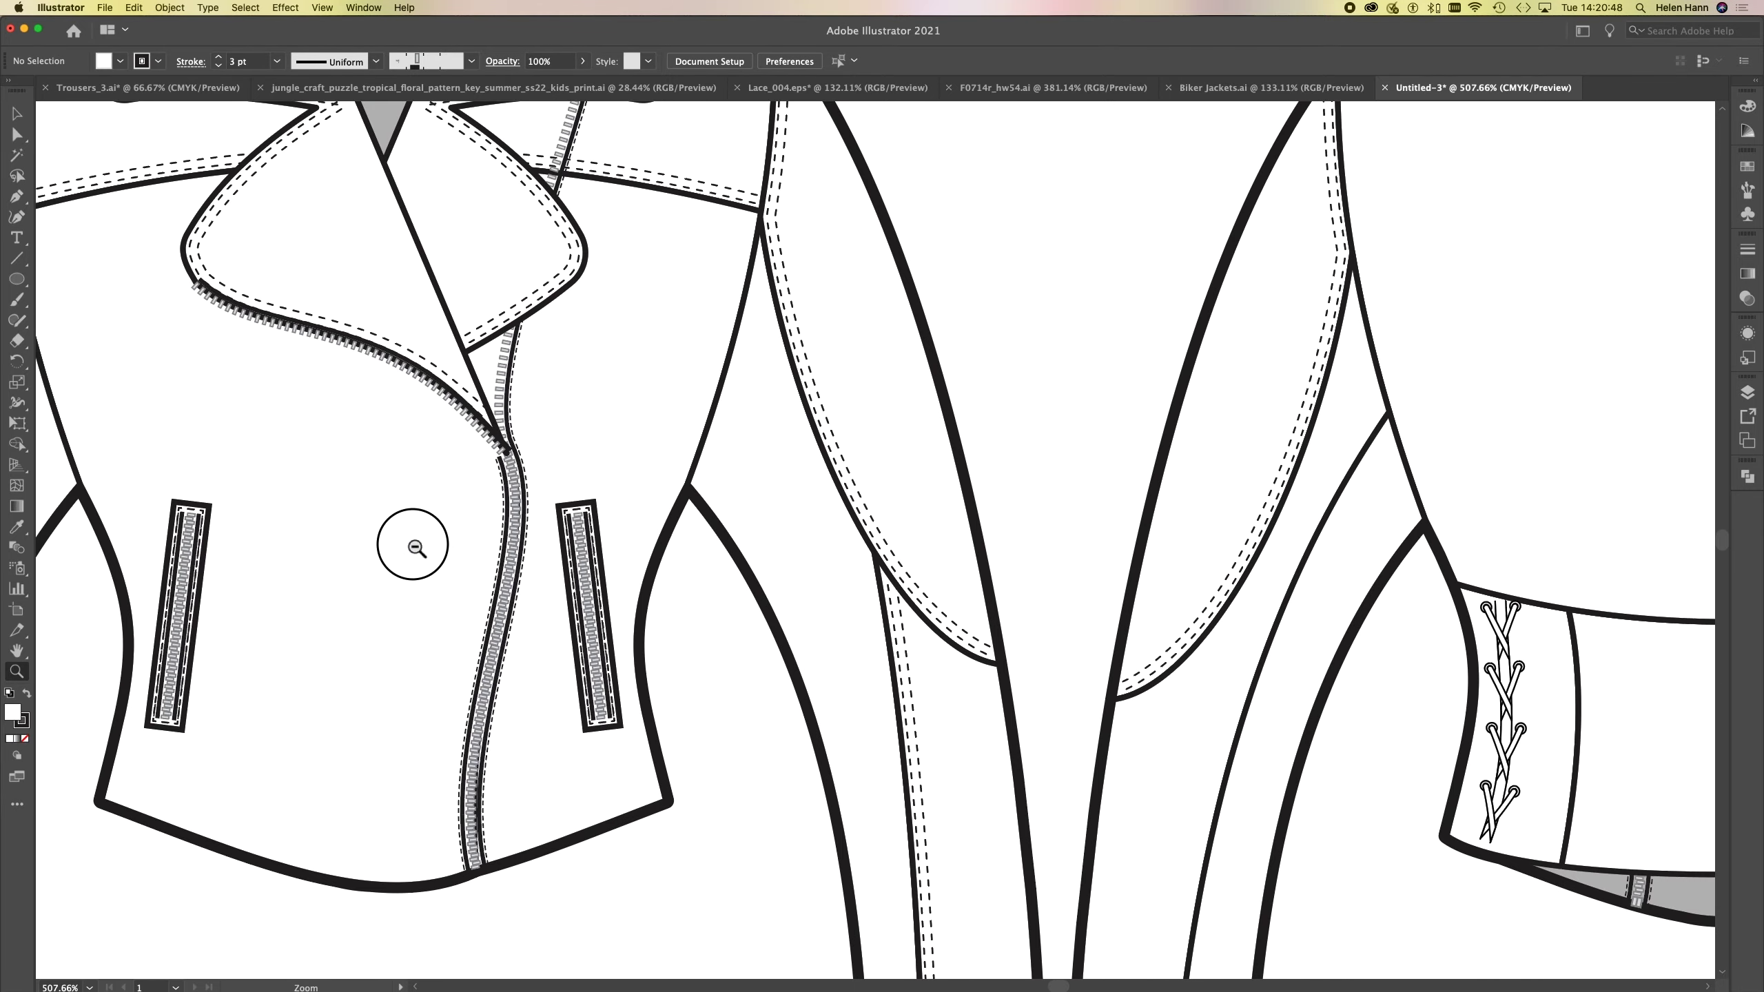
drag(157, 605, 520, 562)
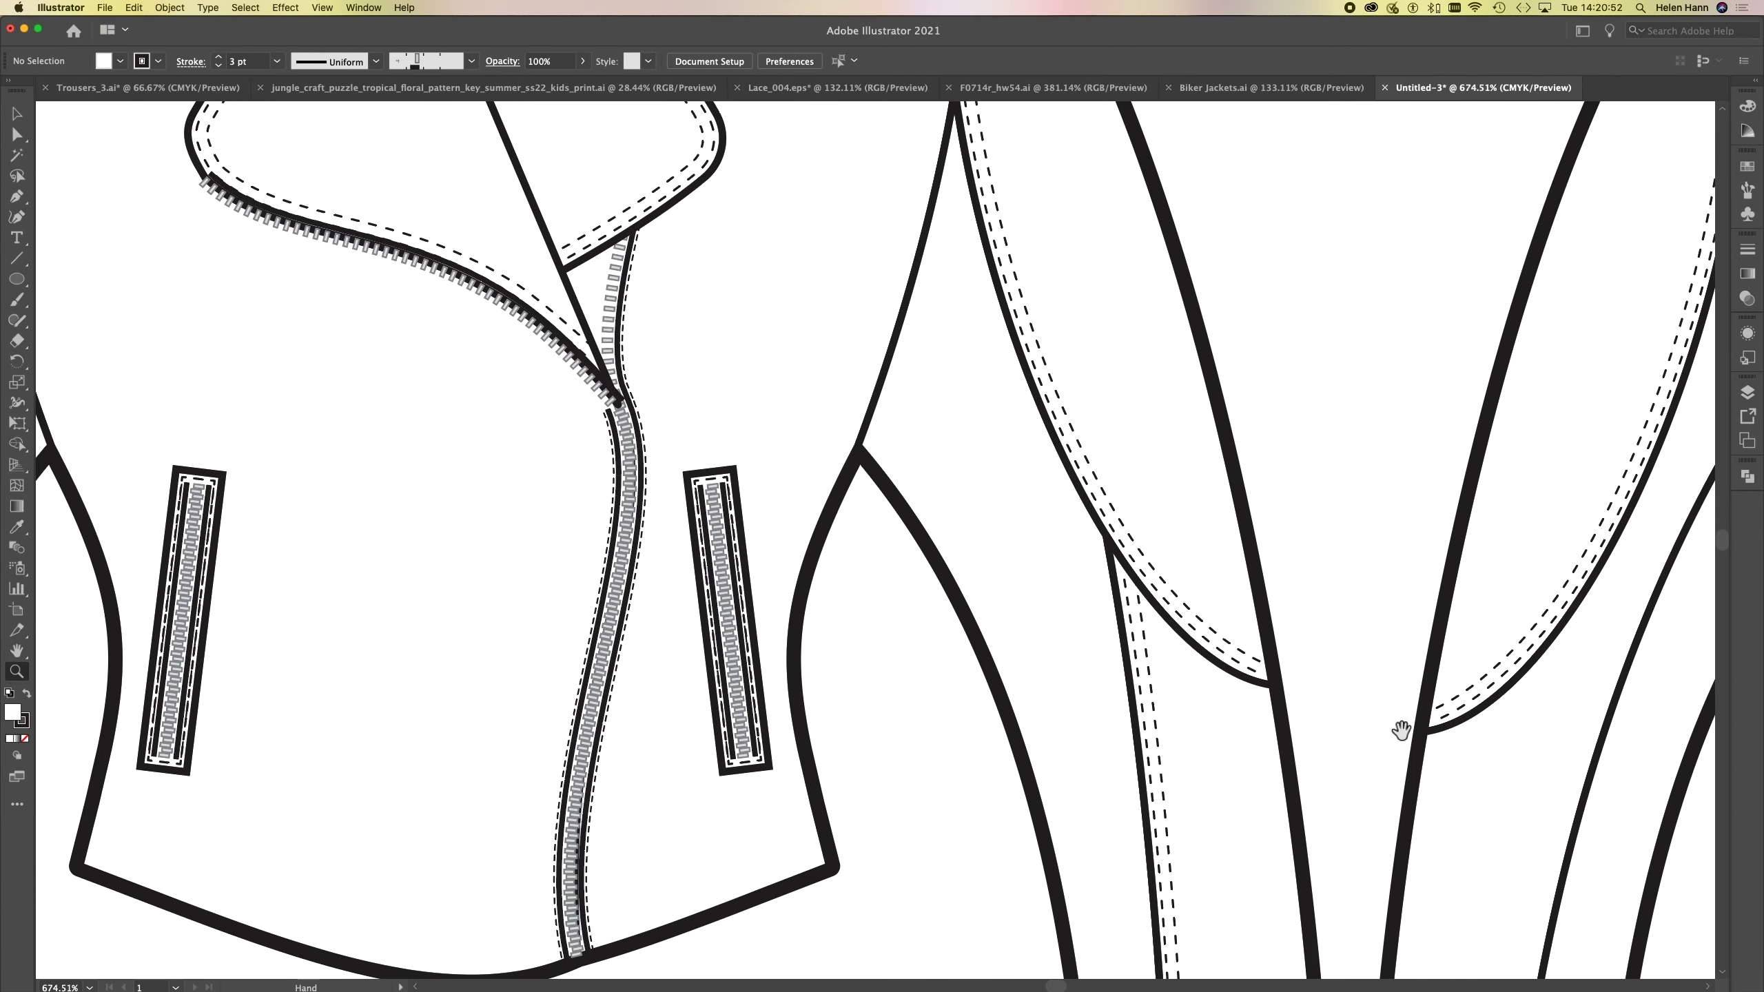
drag(1435, 733, 189, 603)
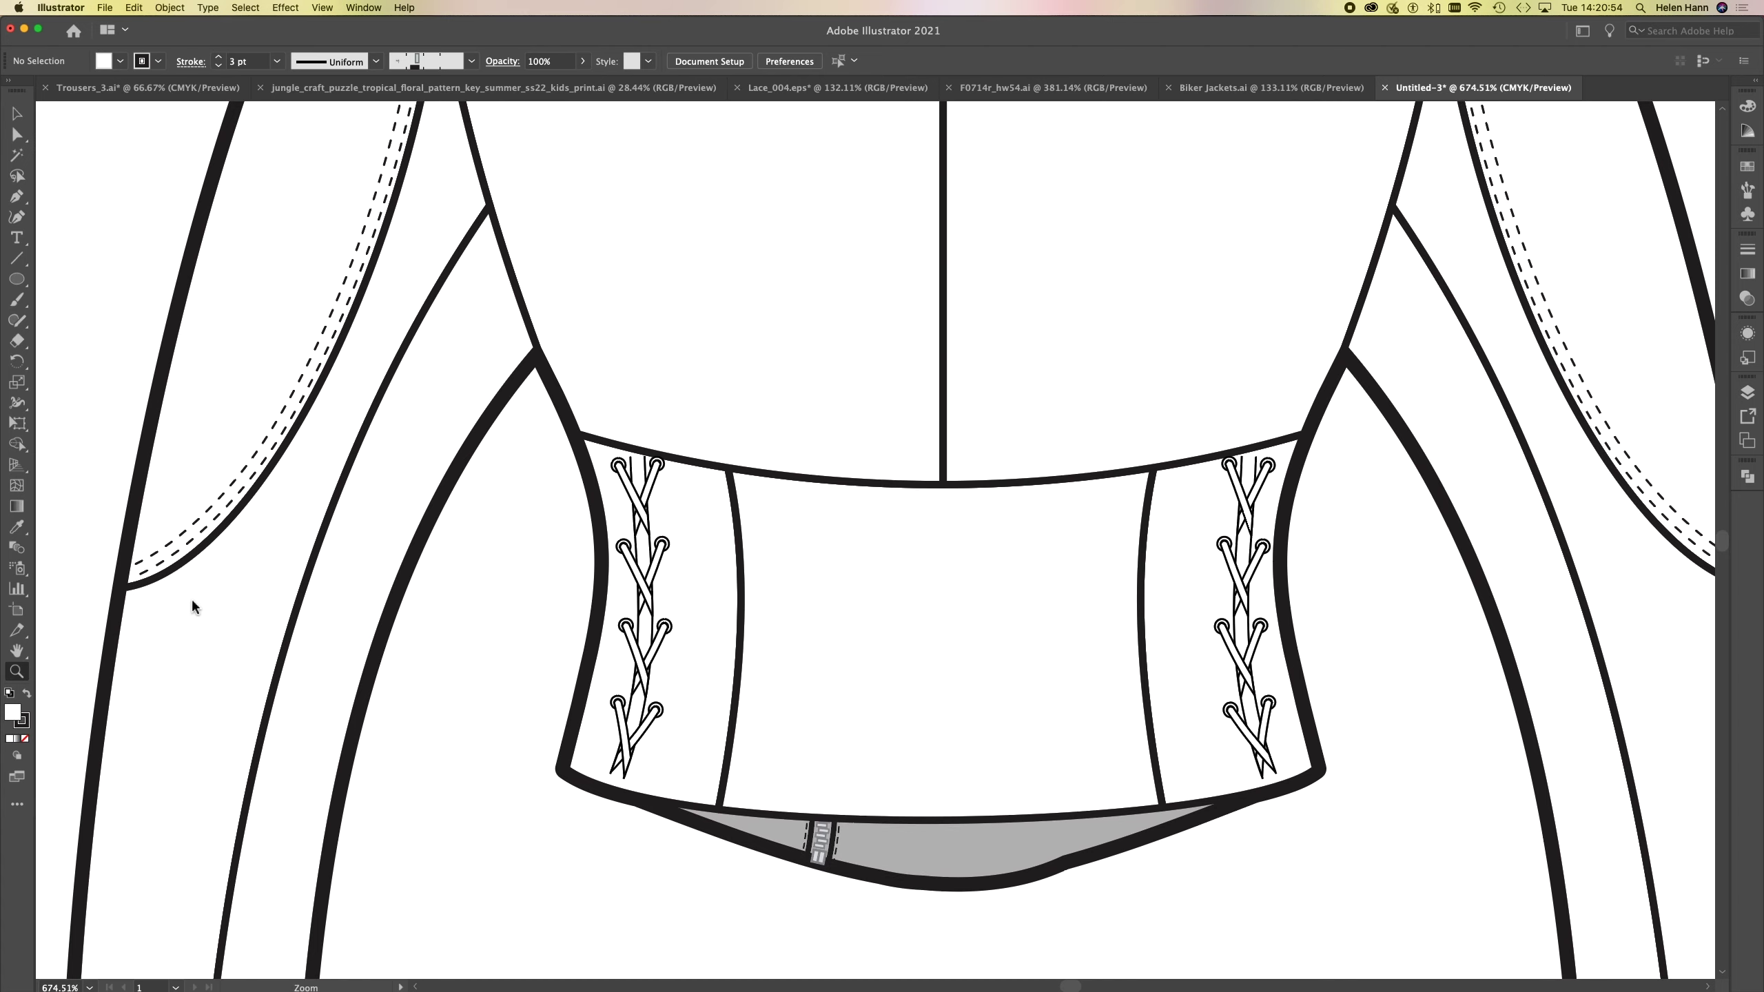
drag(629, 623, 756, 636)
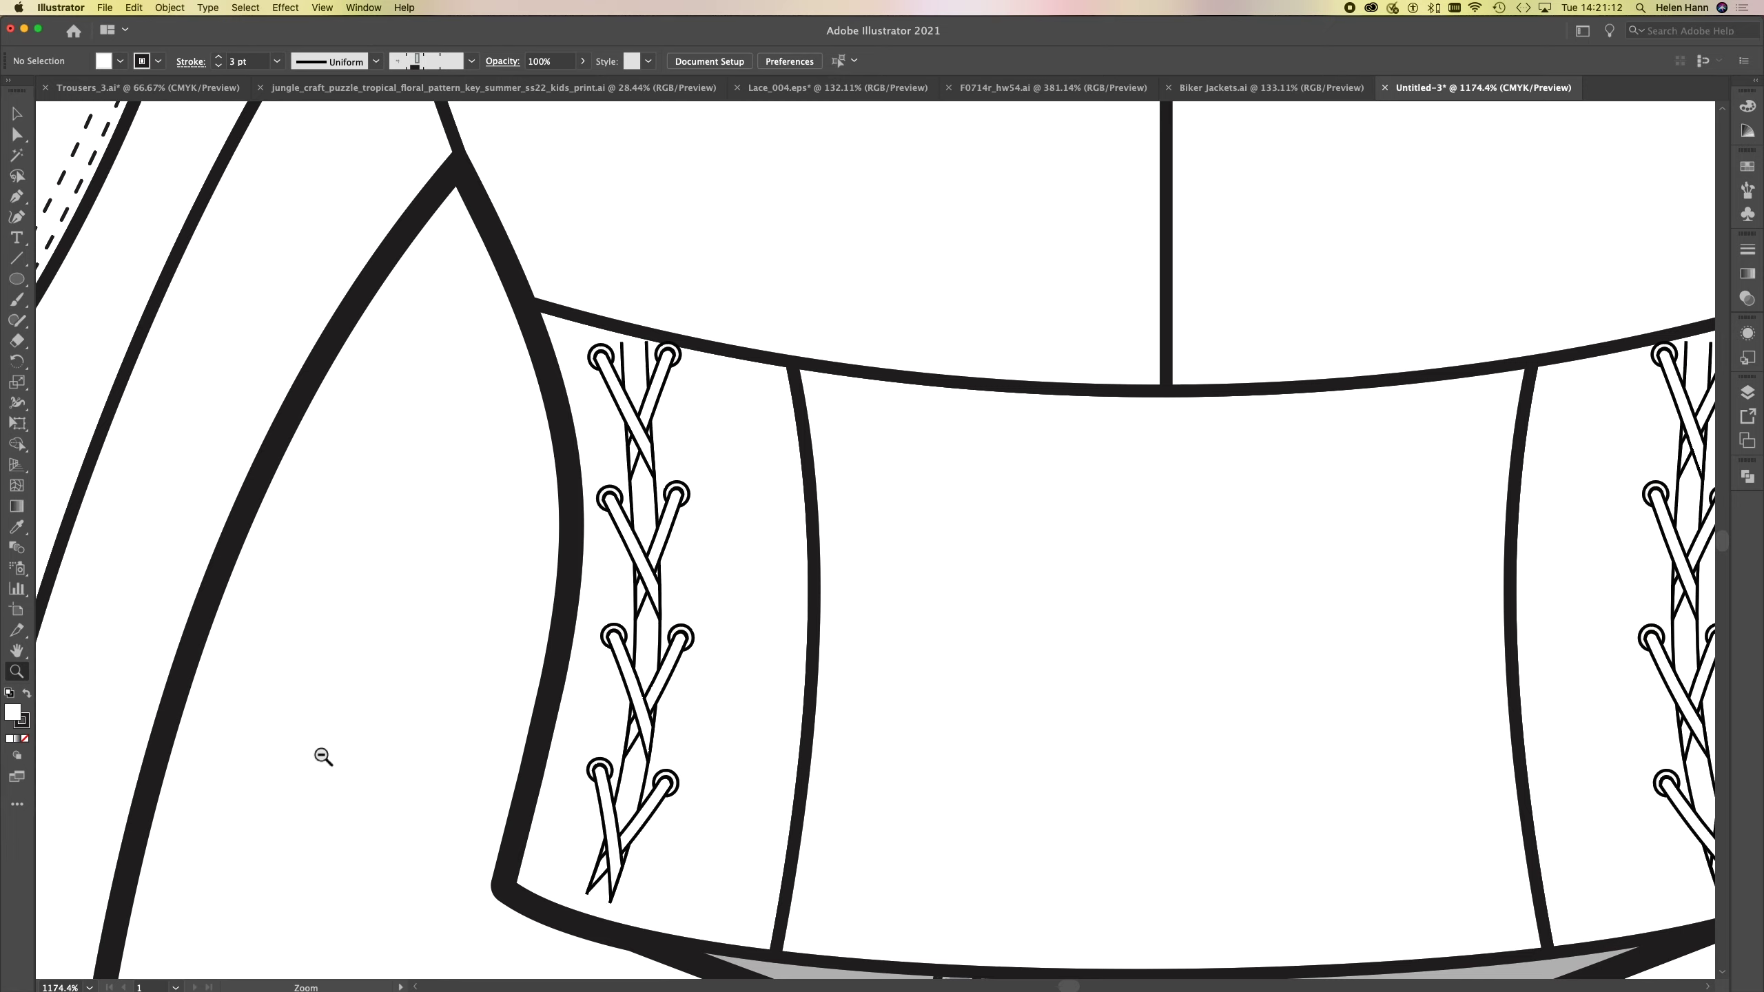
alt+click(340, 747)
alt+click(581, 625)
alt+click(584, 585)
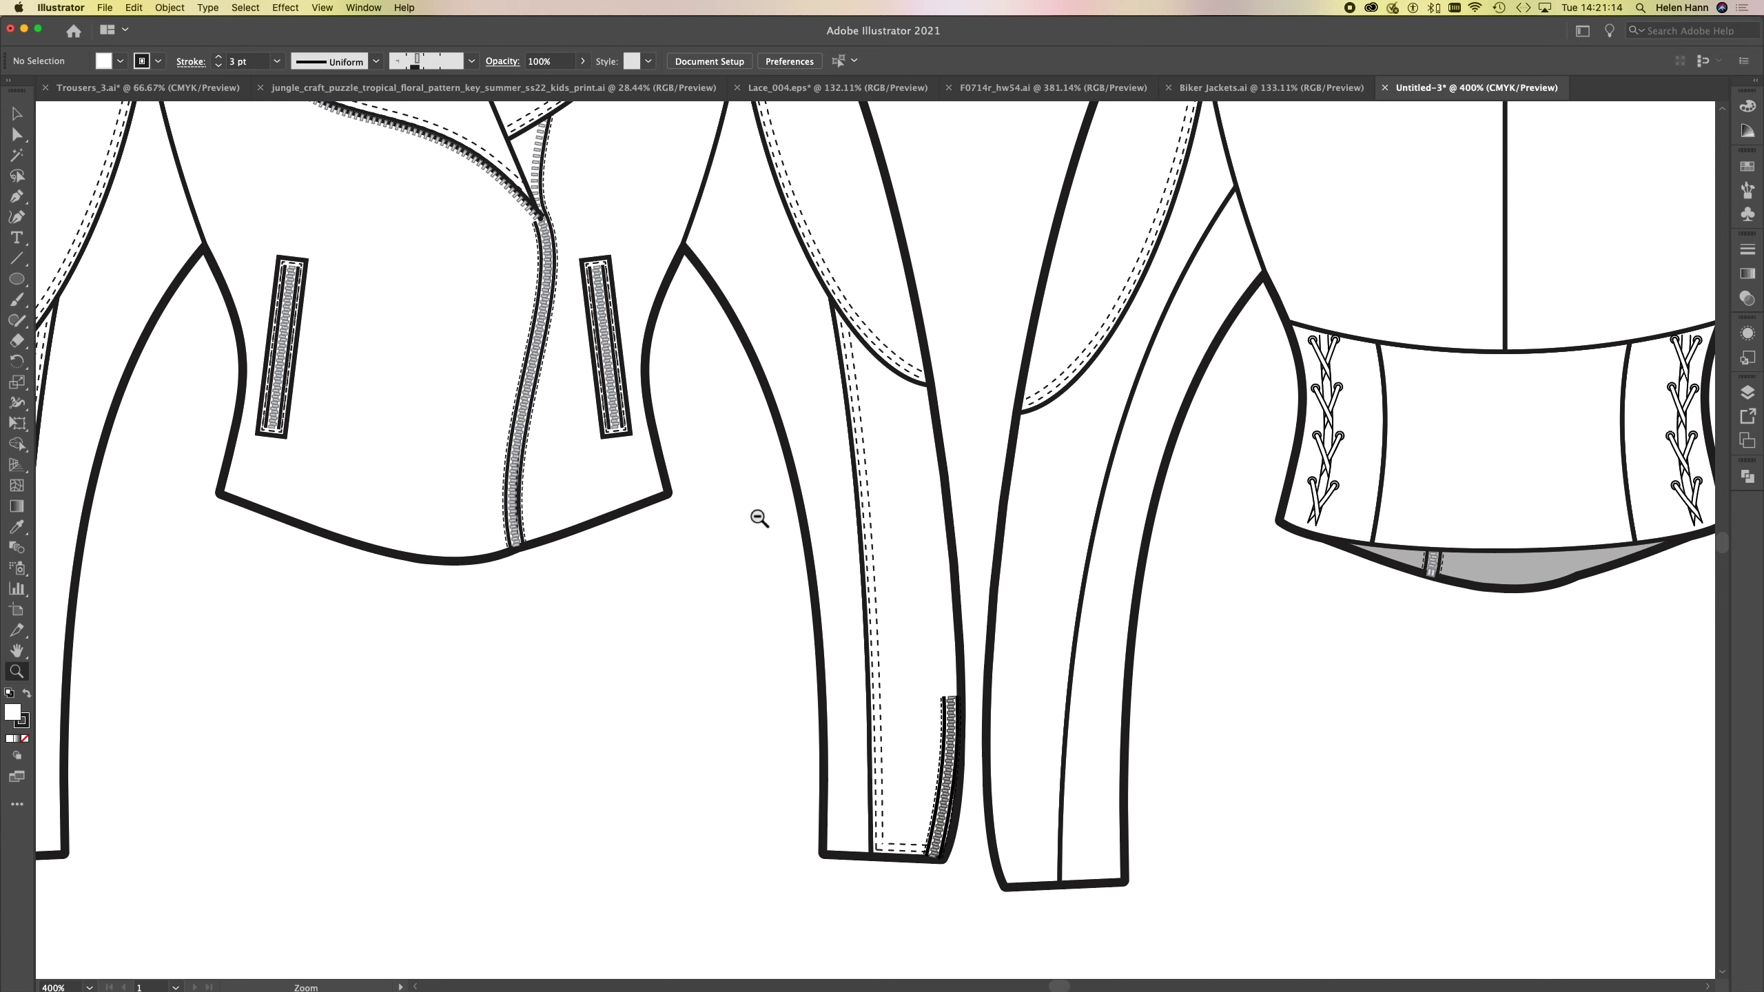
alt+click(761, 517)
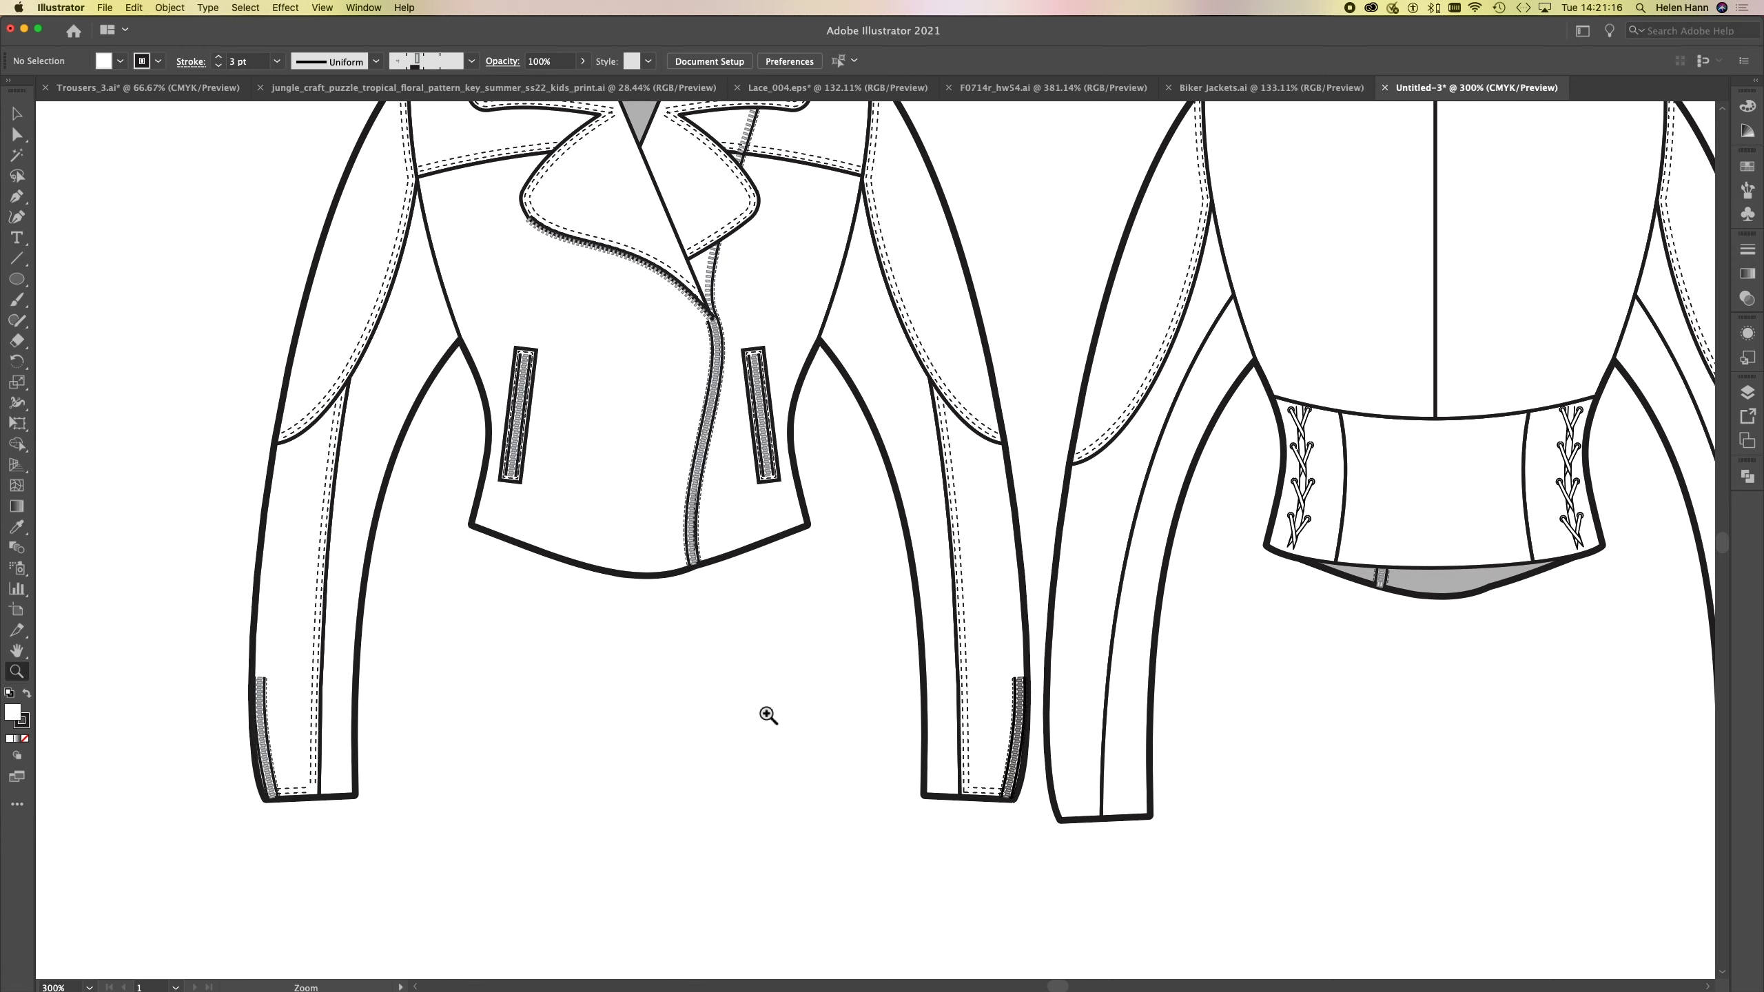
drag(842, 647, 749, 794)
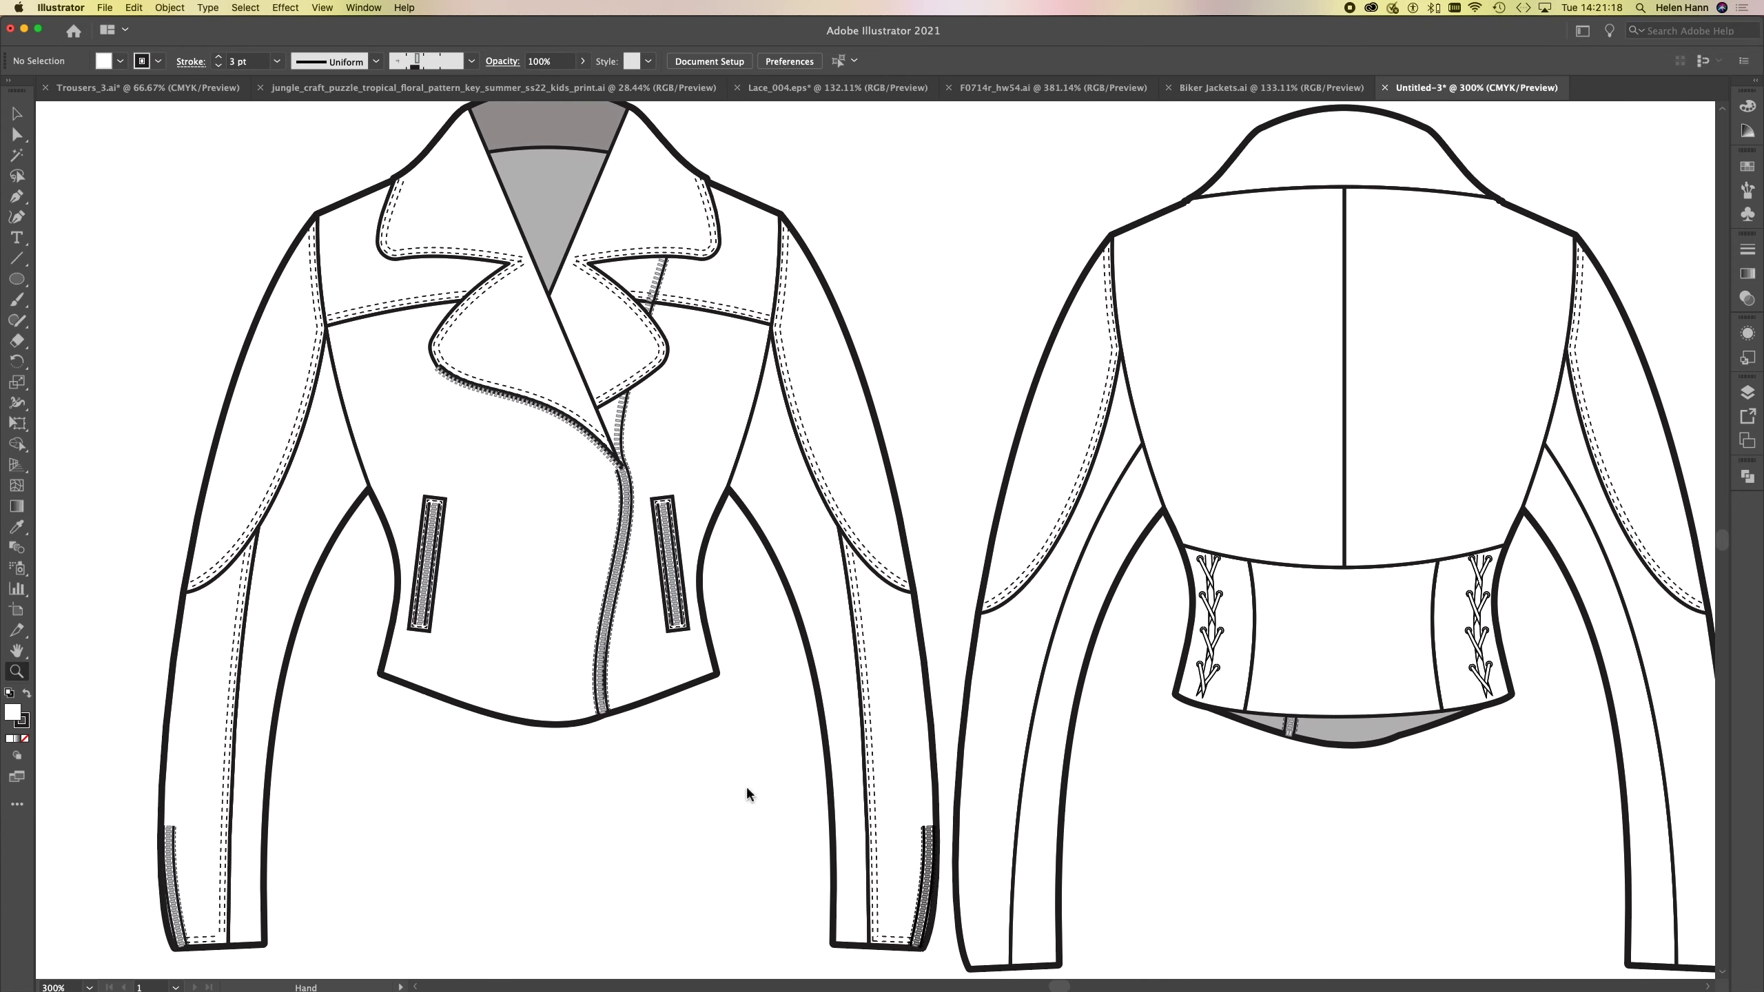
alt+click(762, 702)
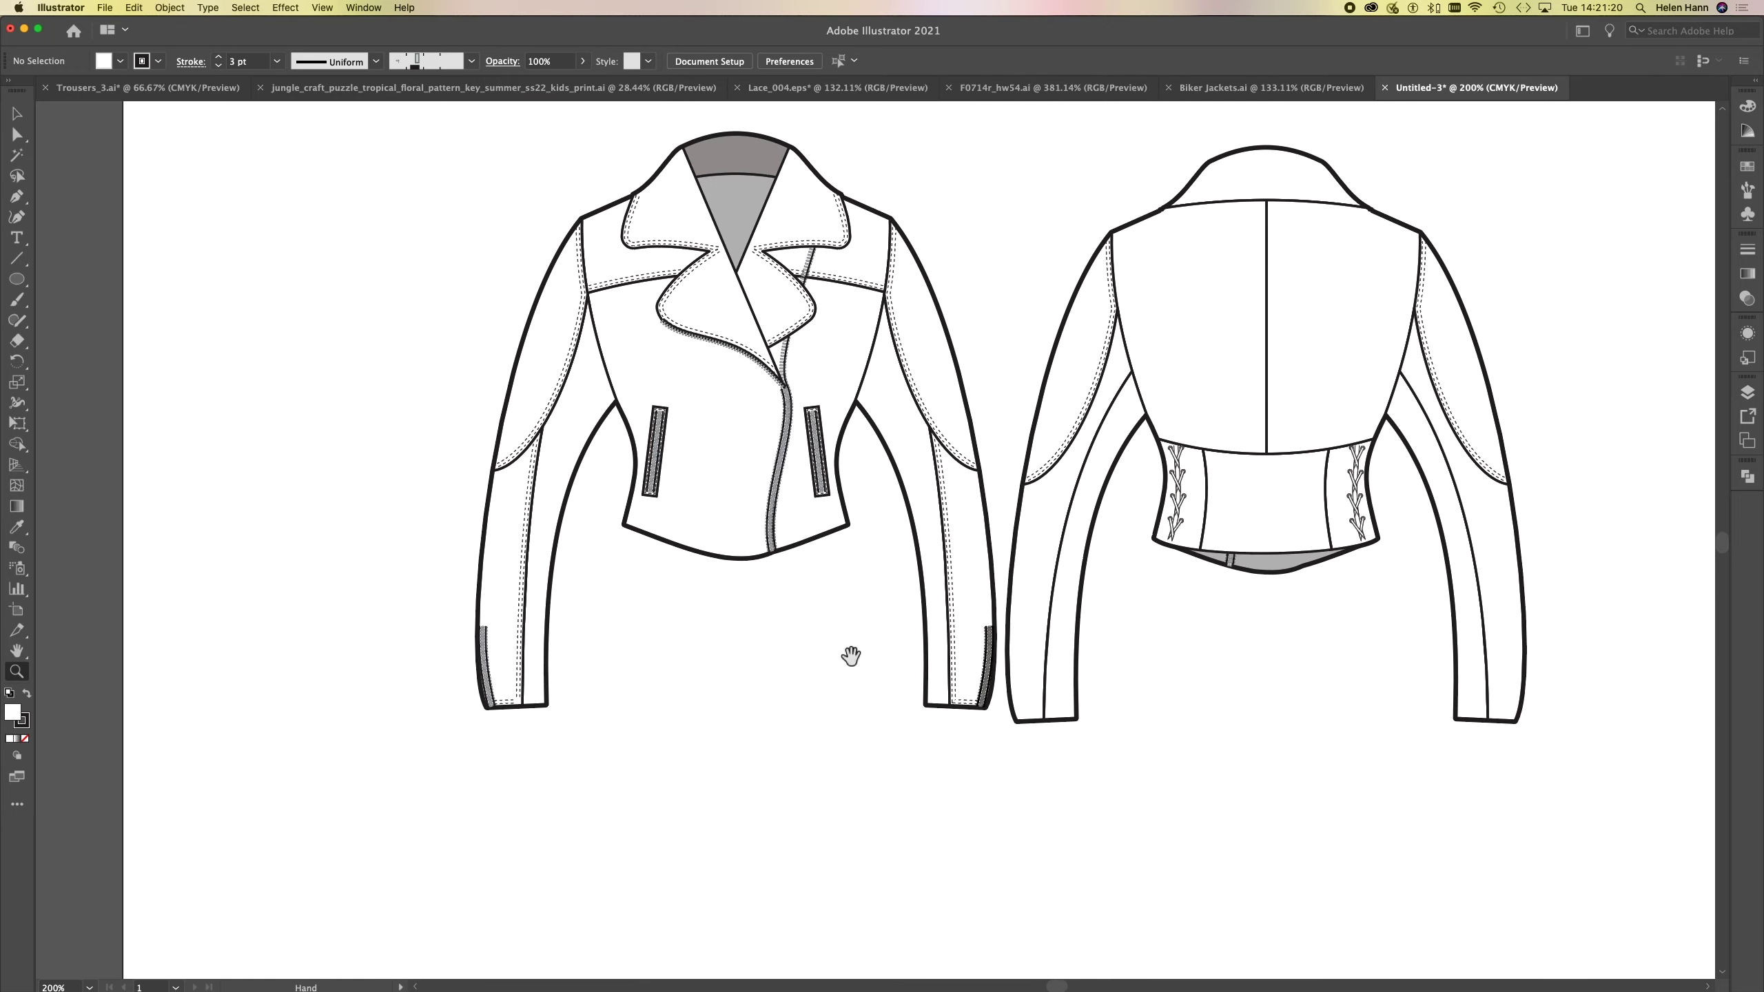
drag(847, 659, 749, 757)
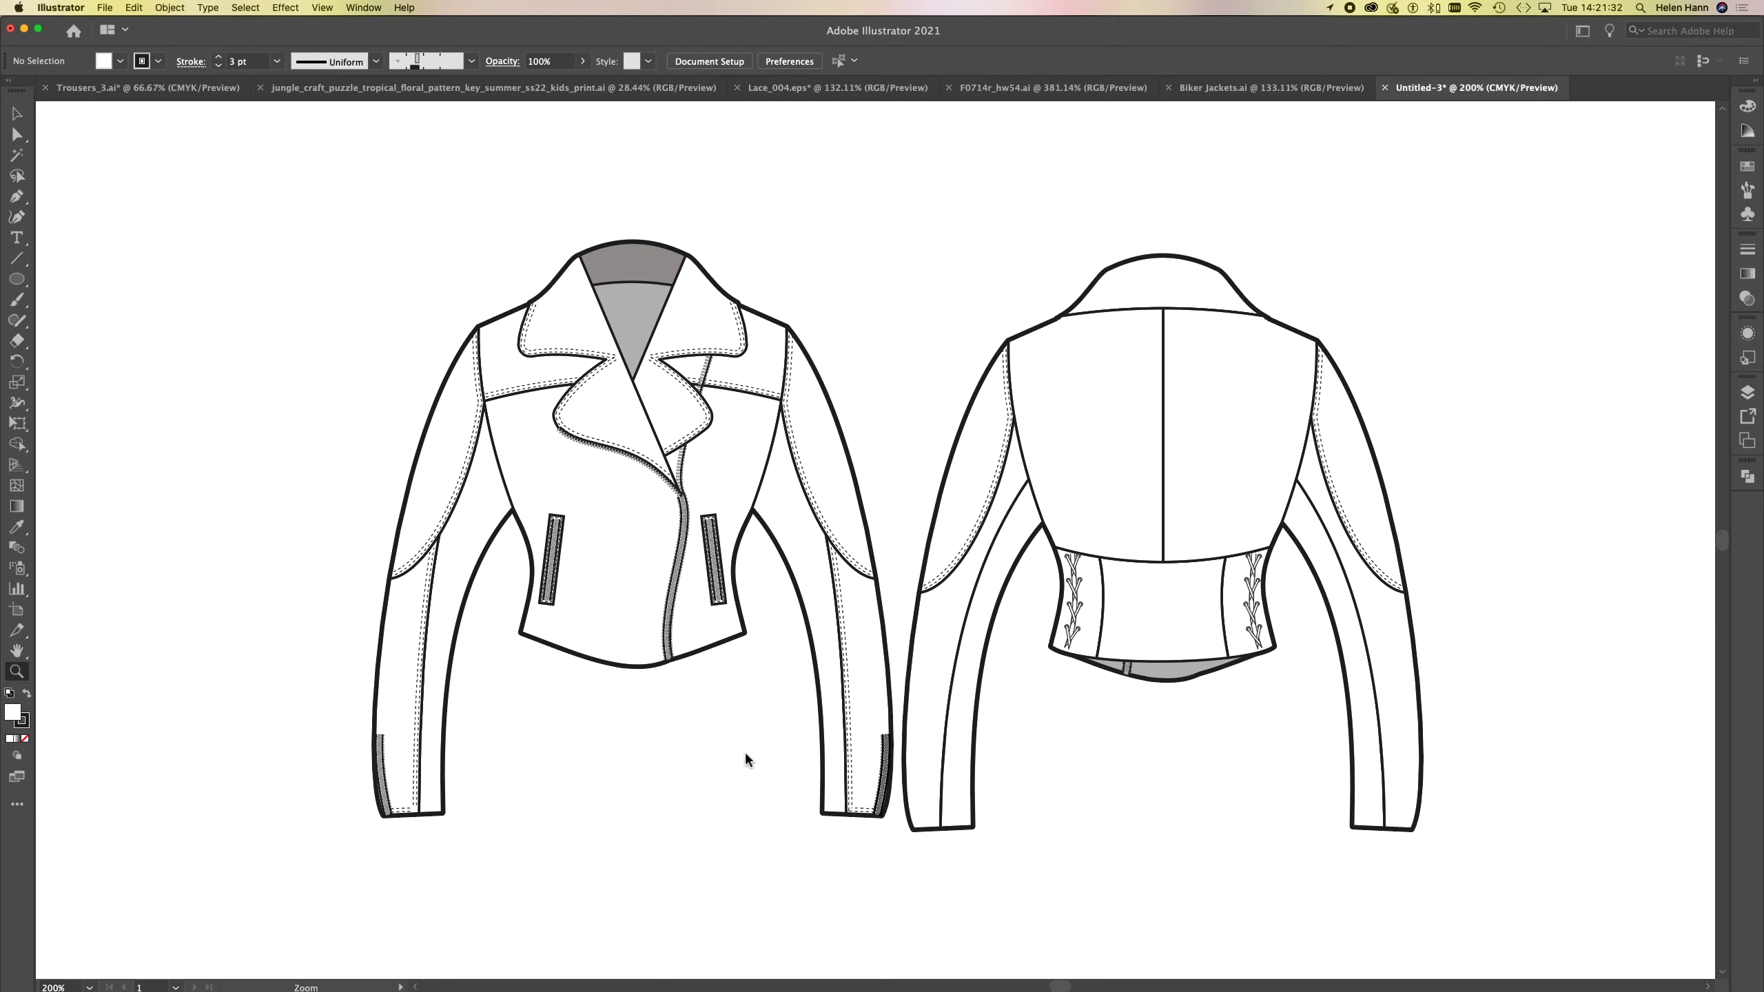
- Switch to Photoshop and offset the green leather image 0 pixels horizontally and 144 pixels down, using Wrap Around
mouse_move(758, 989)
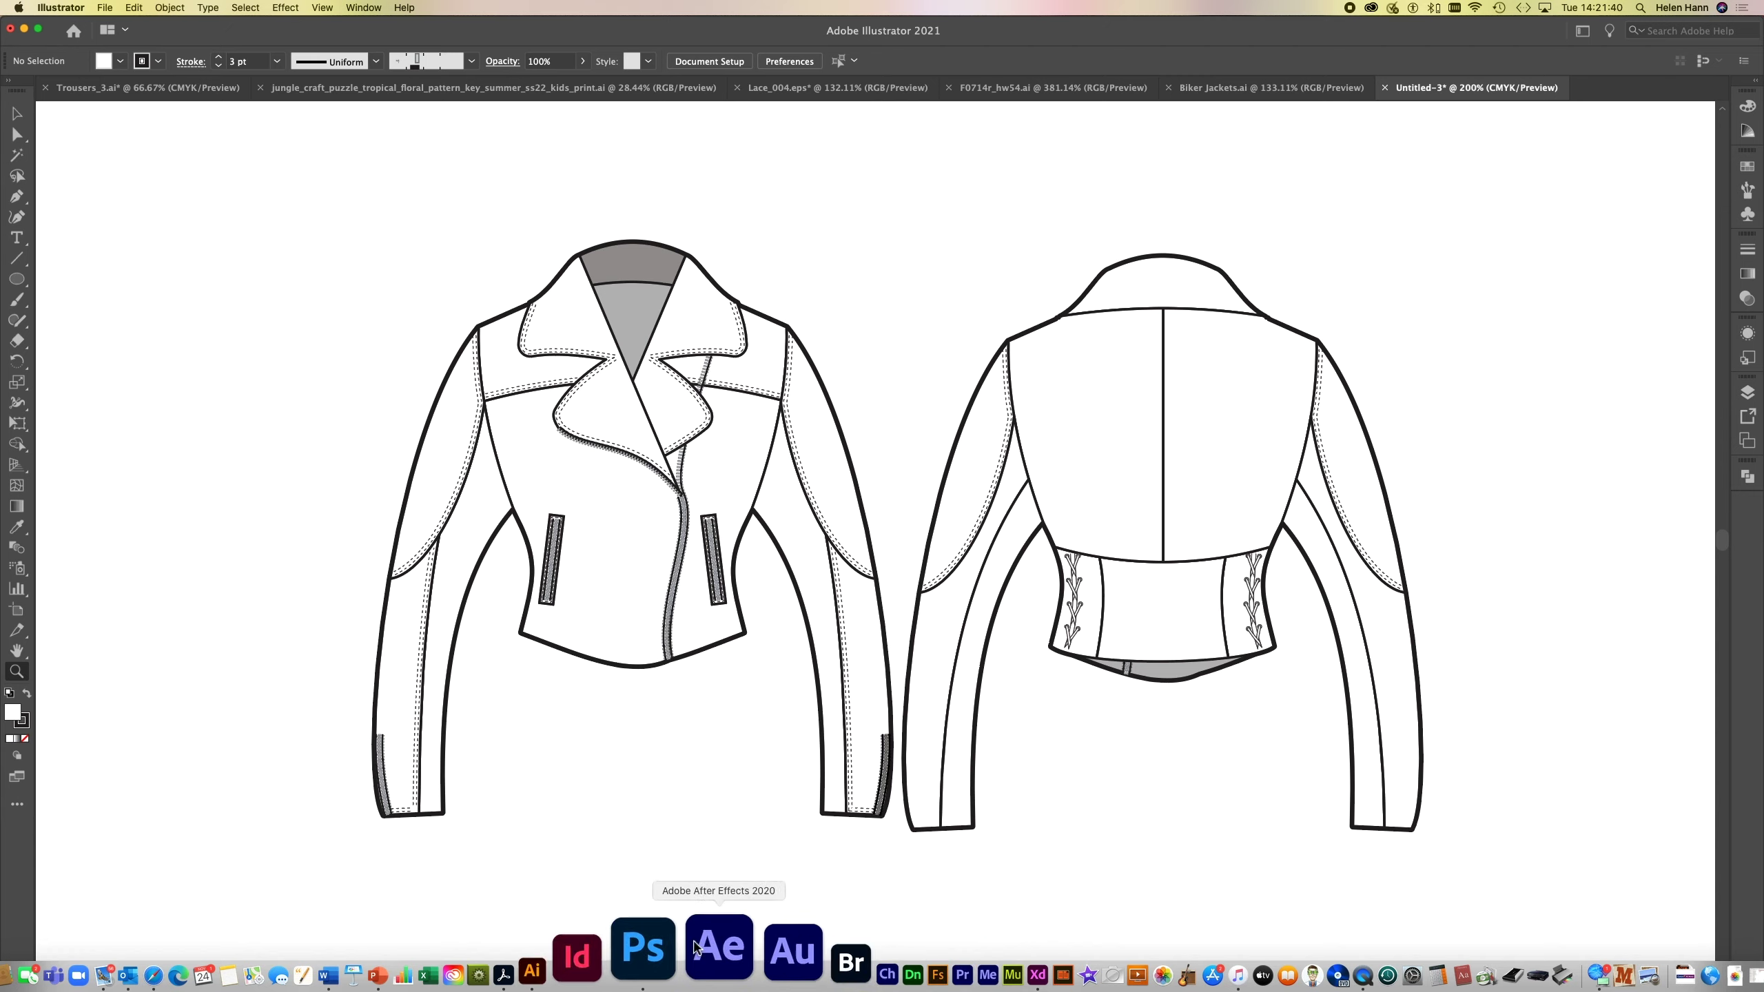
click(625, 954)
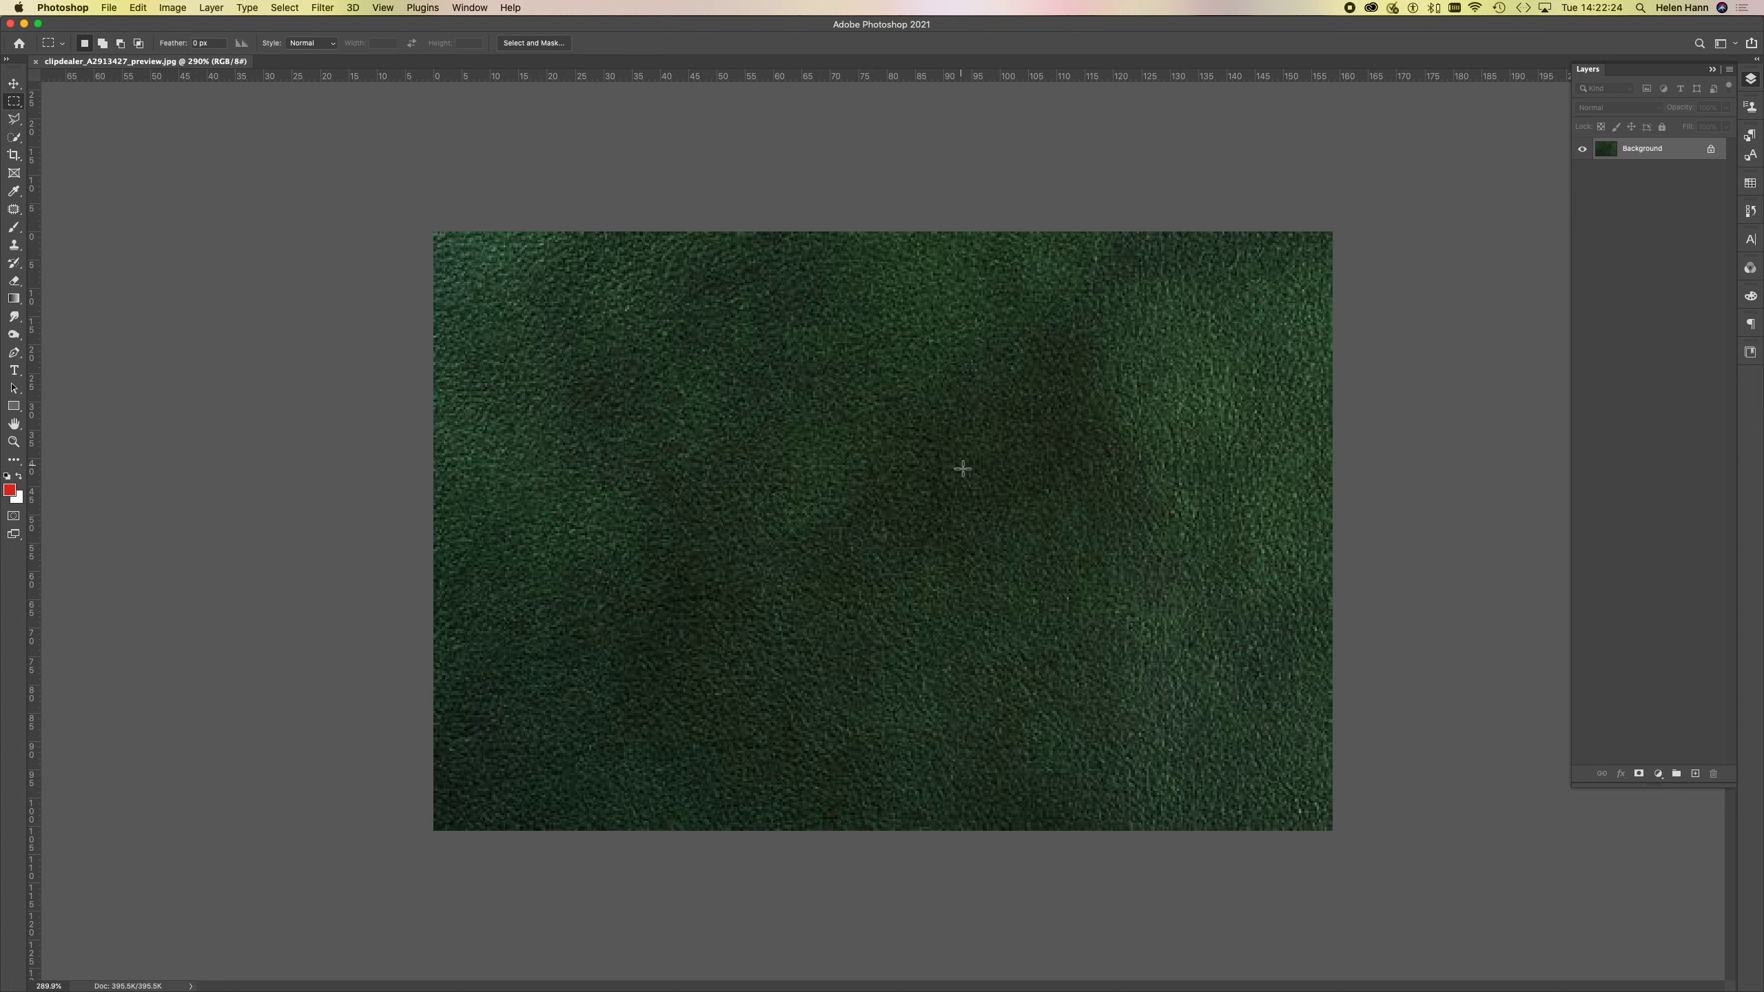
click(322, 7)
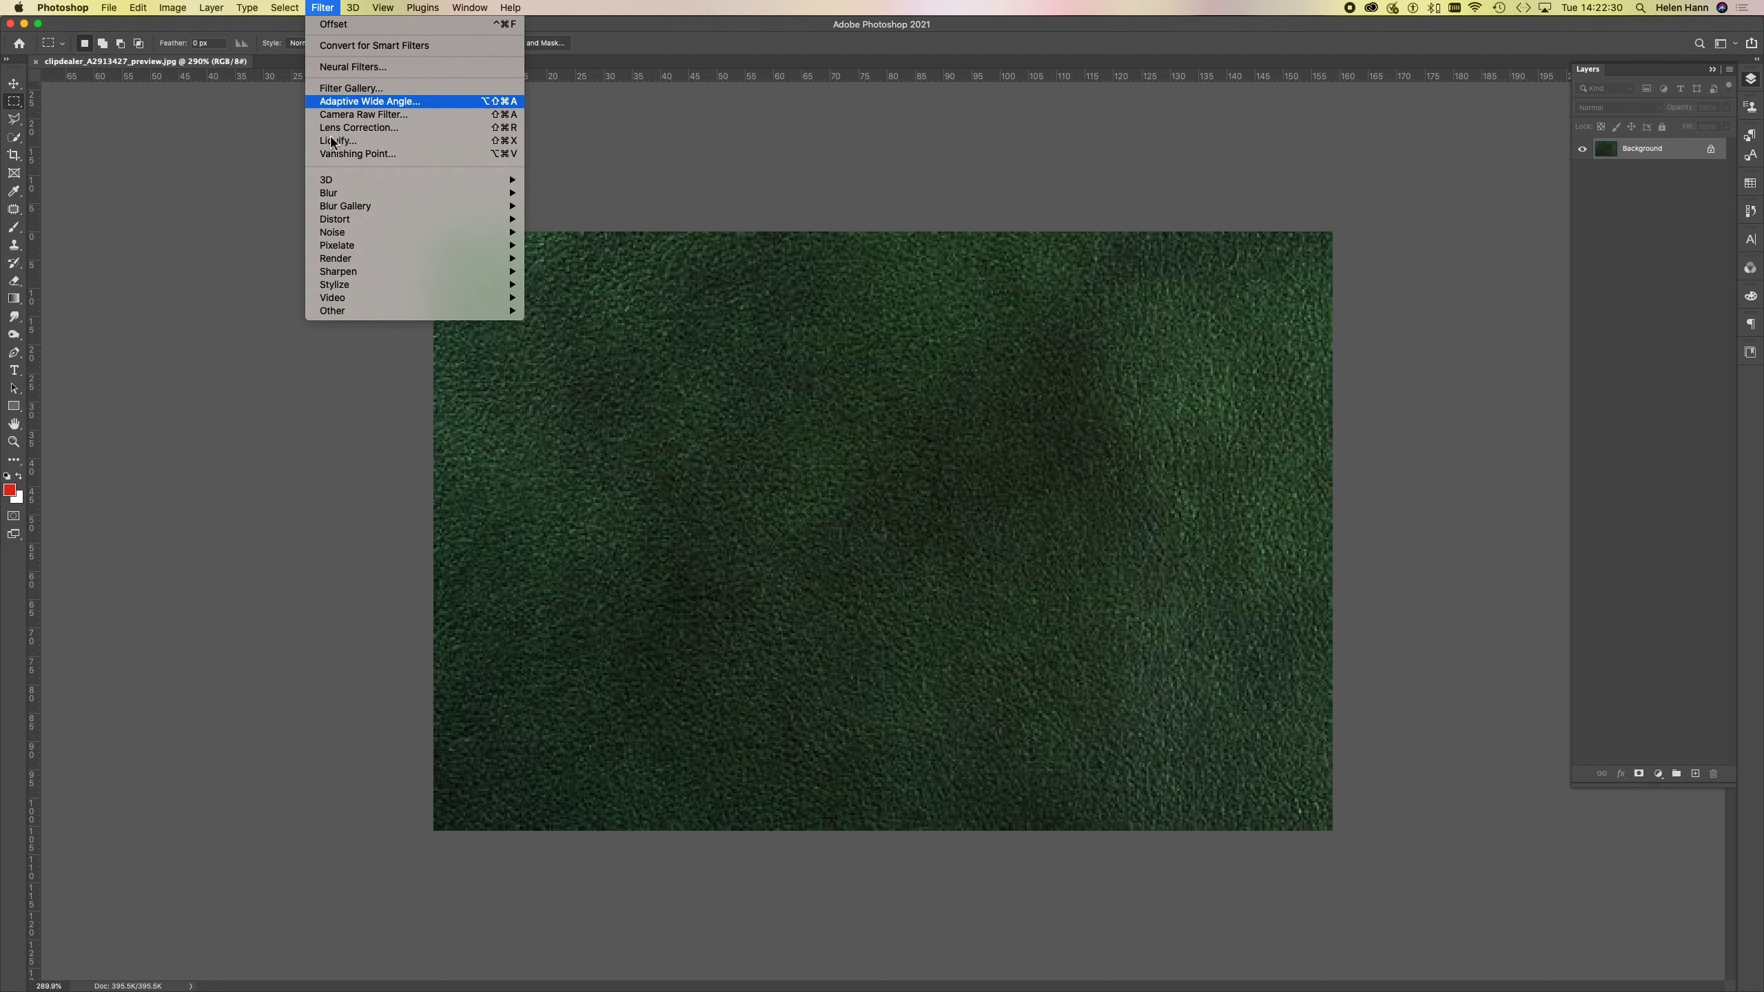
mouse_move(321, 313)
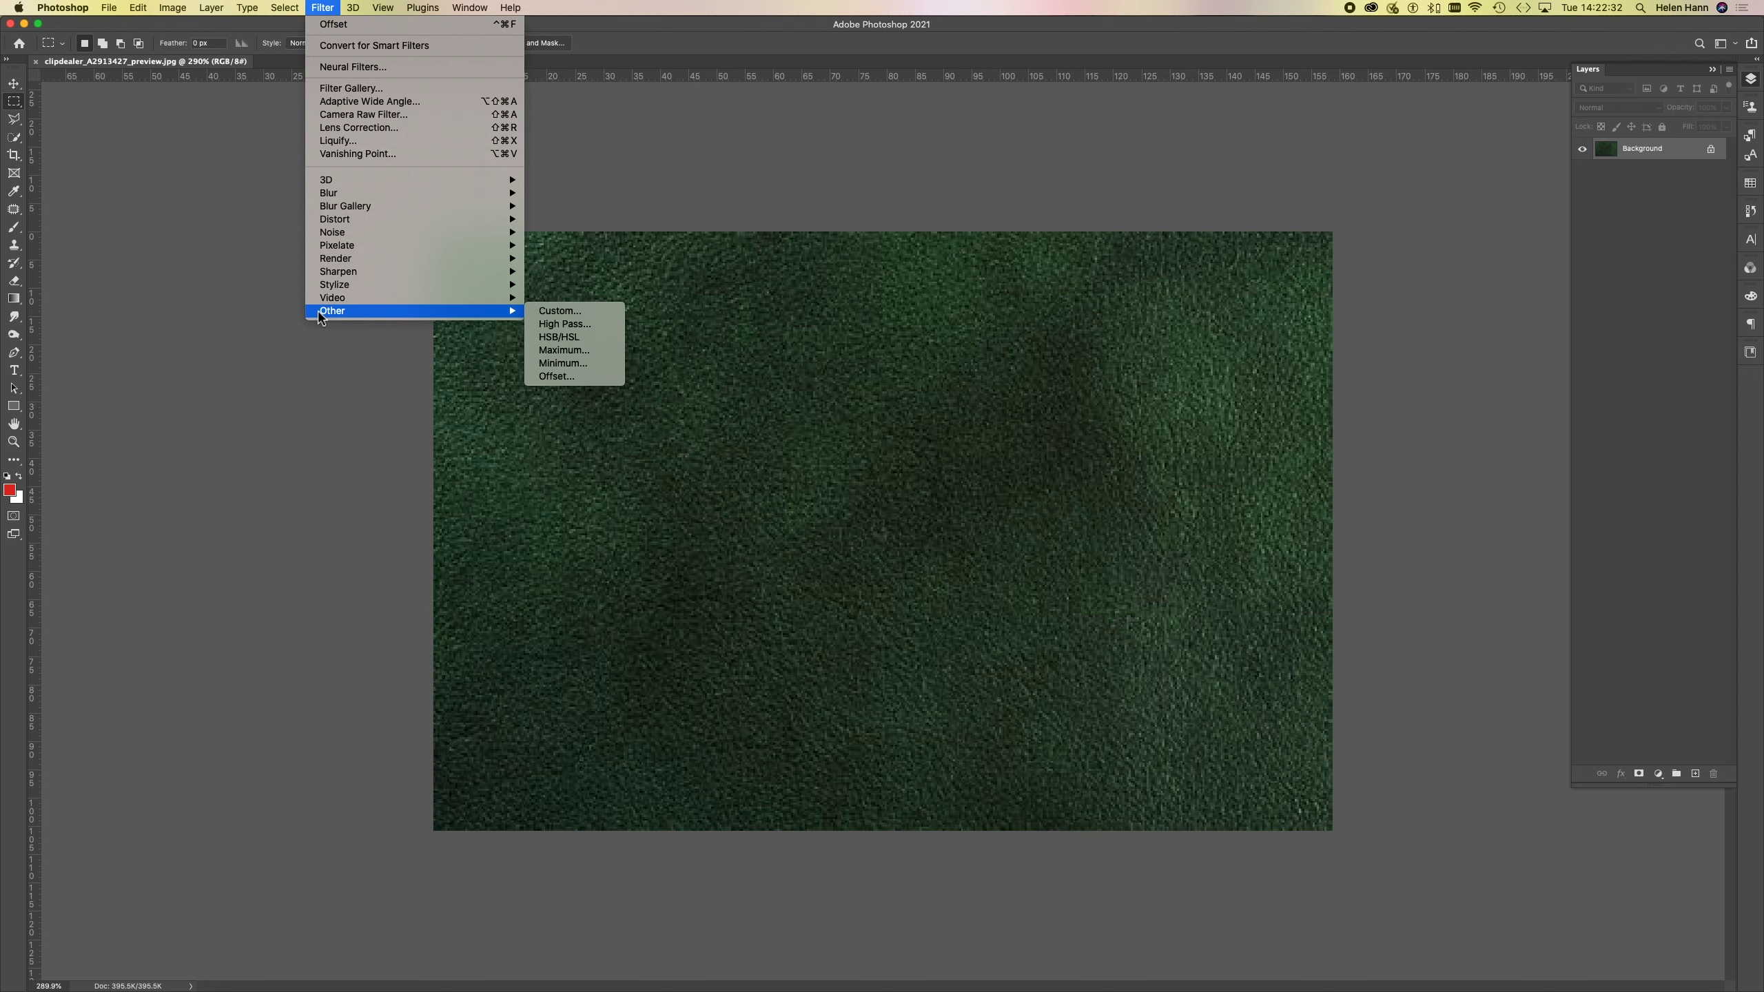
click(552, 379)
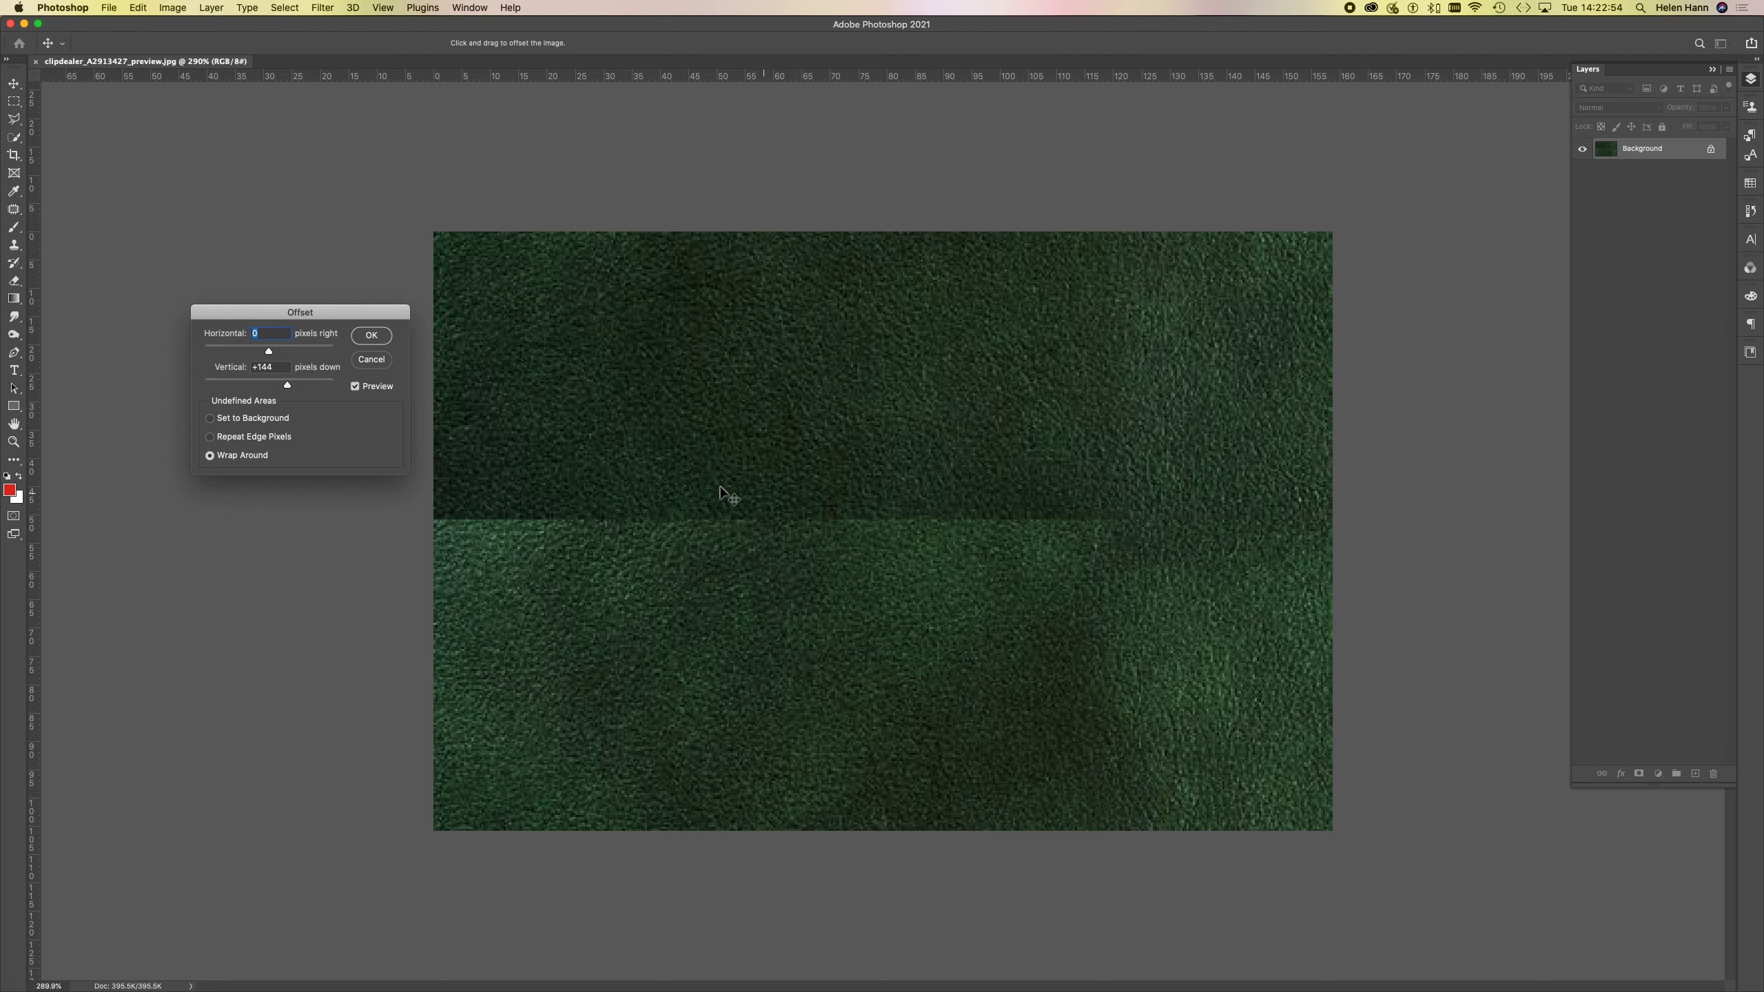
click(373, 336)
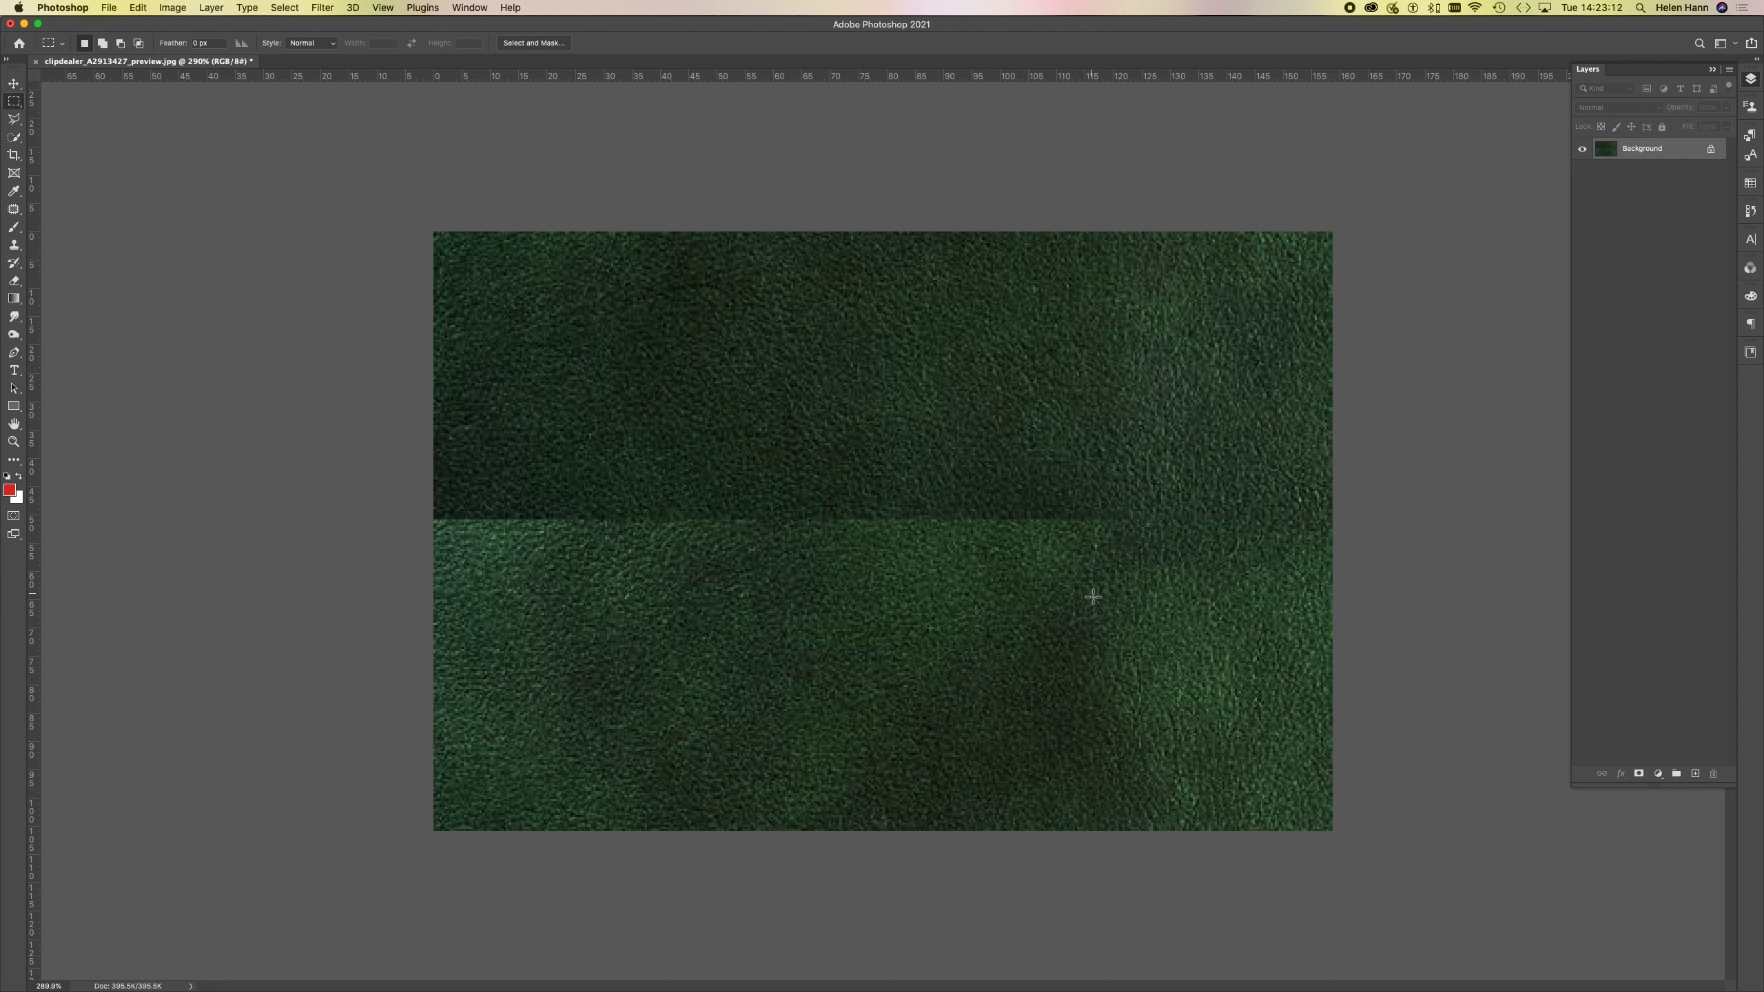
- Try to patch a strip around the horizontal seam with leather texture from just above it, using the Patch tool
click(15, 211)
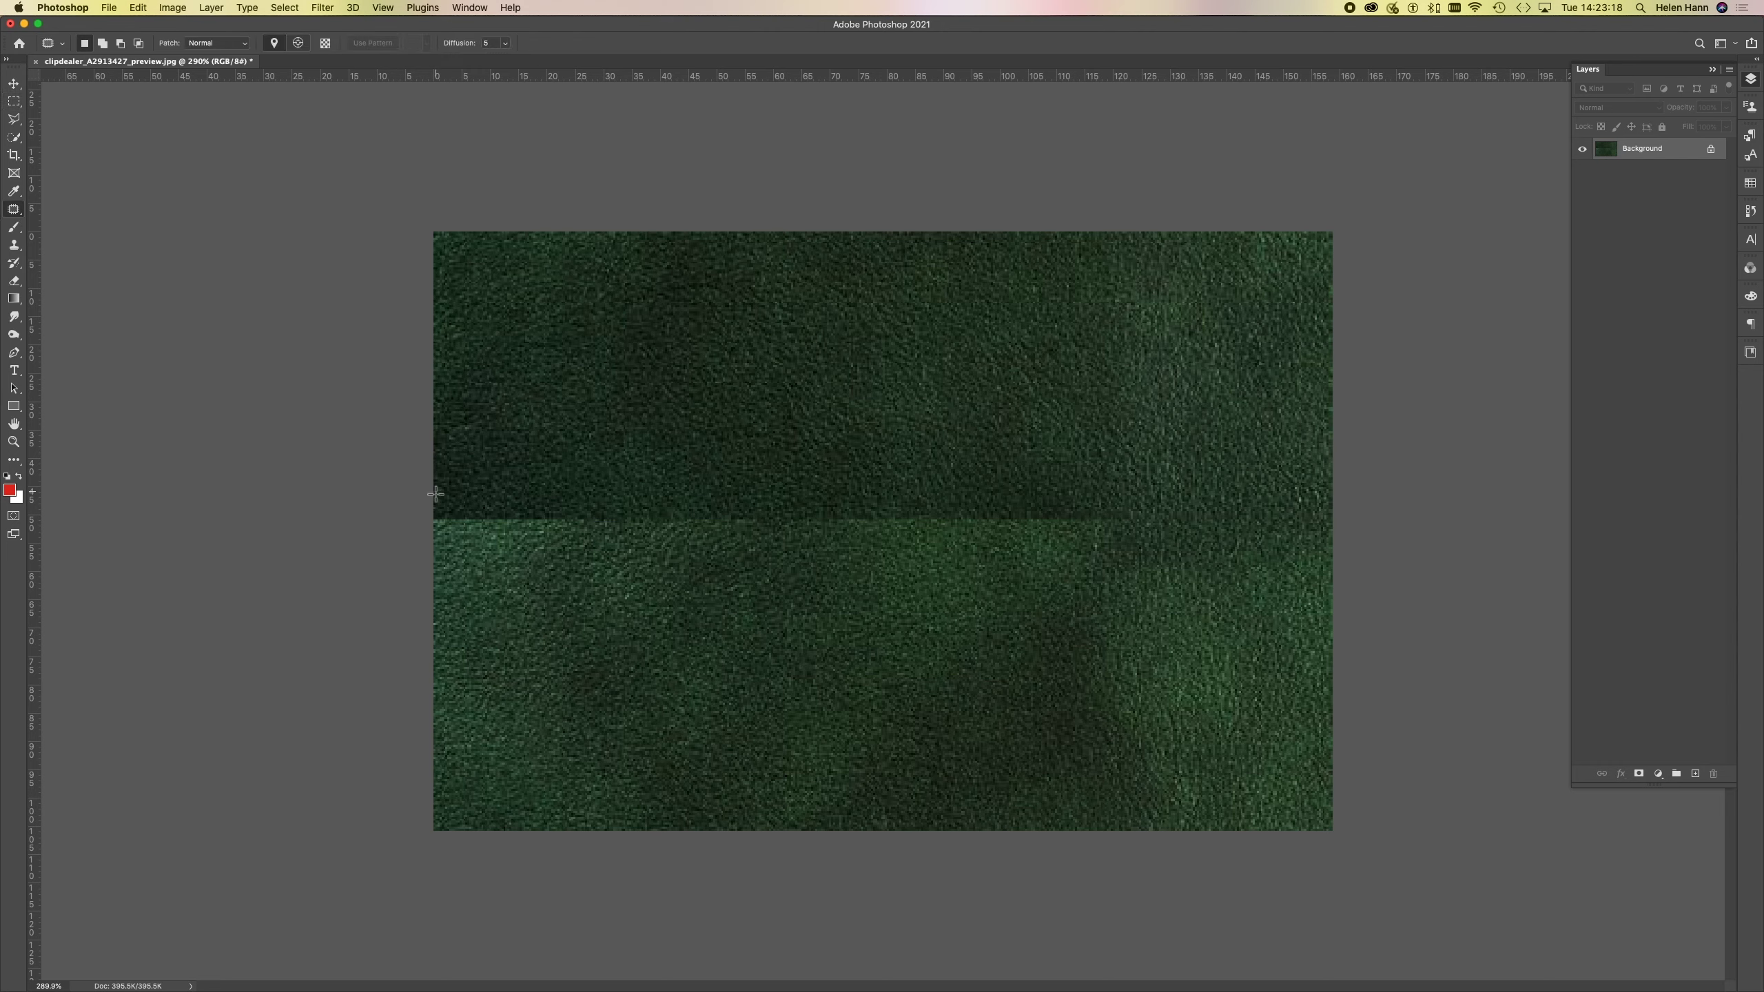
mouse_move(431, 493)
mouse_down()
mouse_move(1261, 480)
mouse_move(1367, 495)
mouse_move(1369, 538)
mouse_move(1352, 586)
mouse_move(1116, 568)
mouse_move(971, 593)
mouse_move(633, 578)
mouse_move(485, 600)
mouse_move(362, 552)
mouse_up()
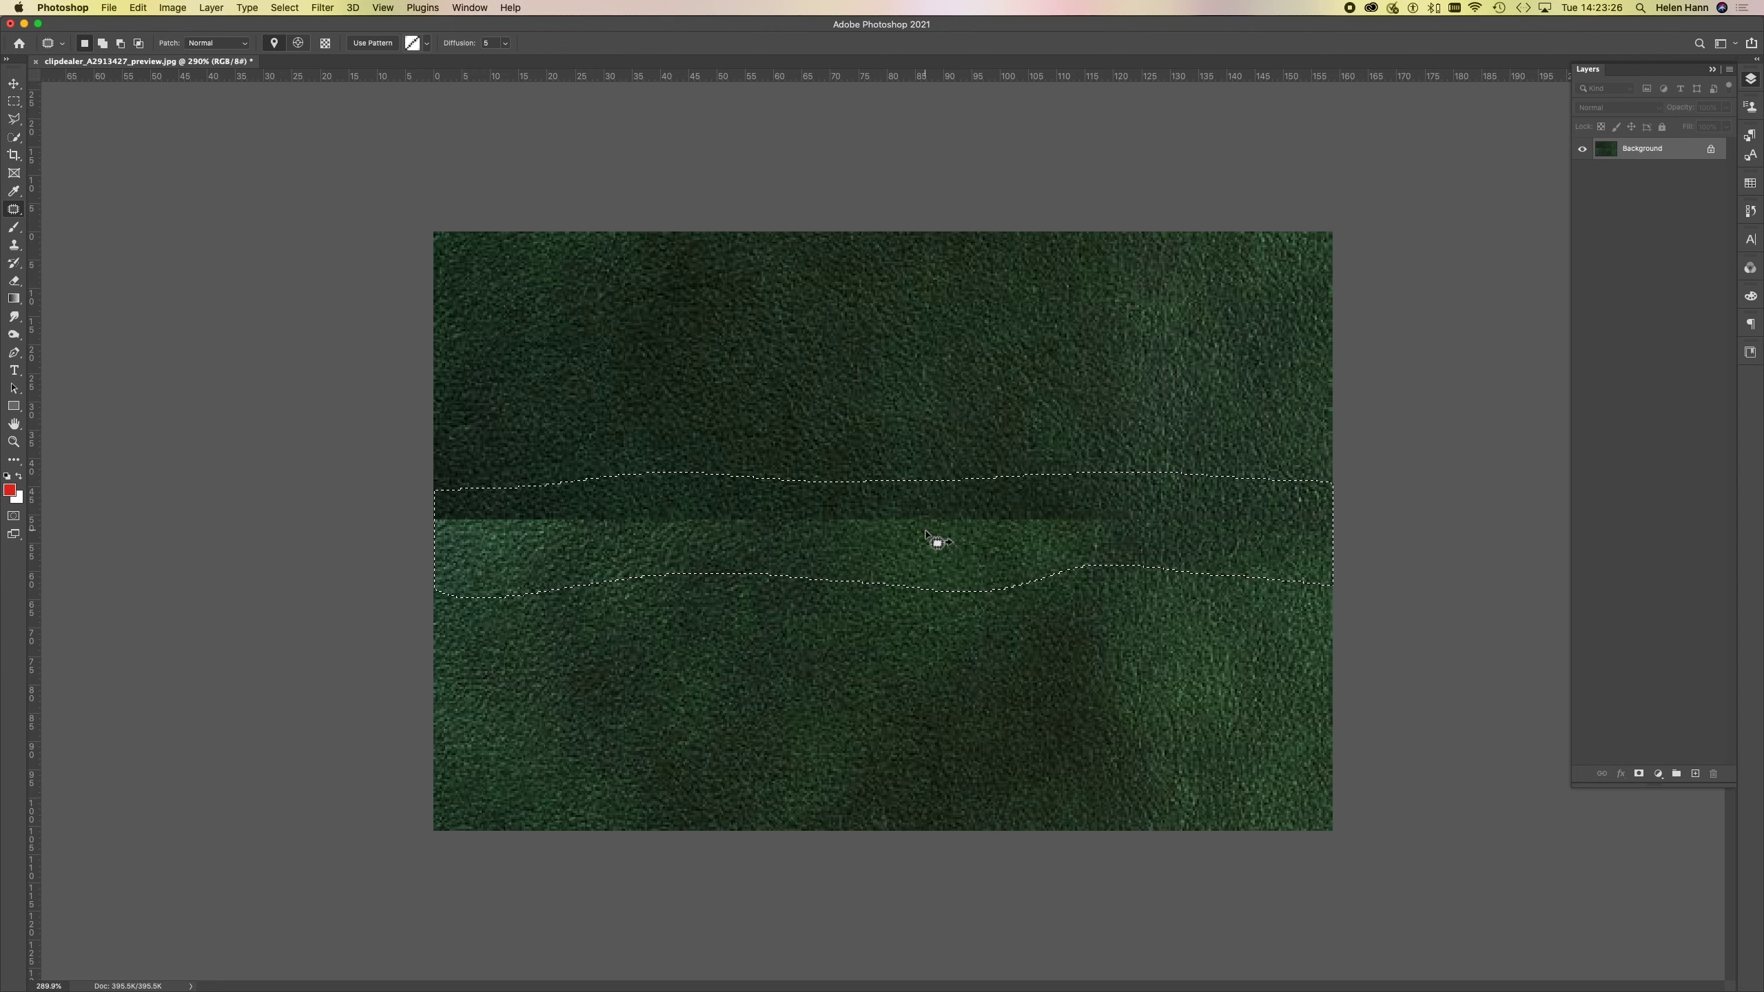
drag(927, 533, 925, 458)
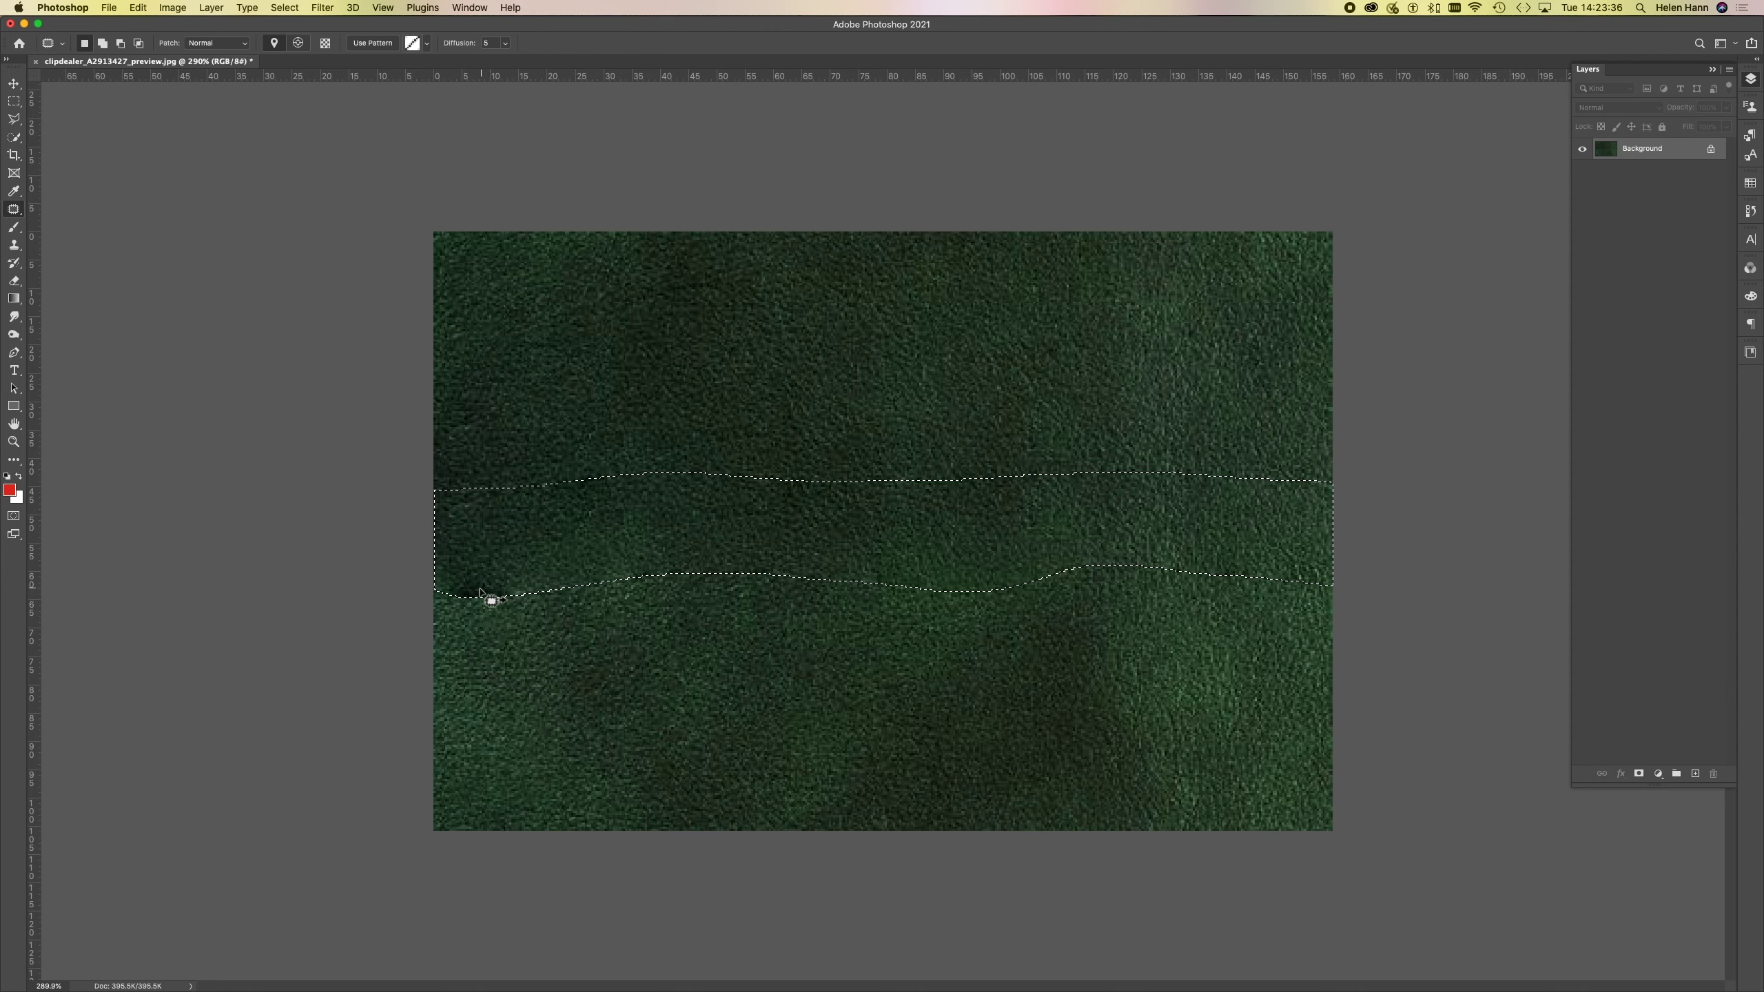
drag(873, 543, 873, 555)
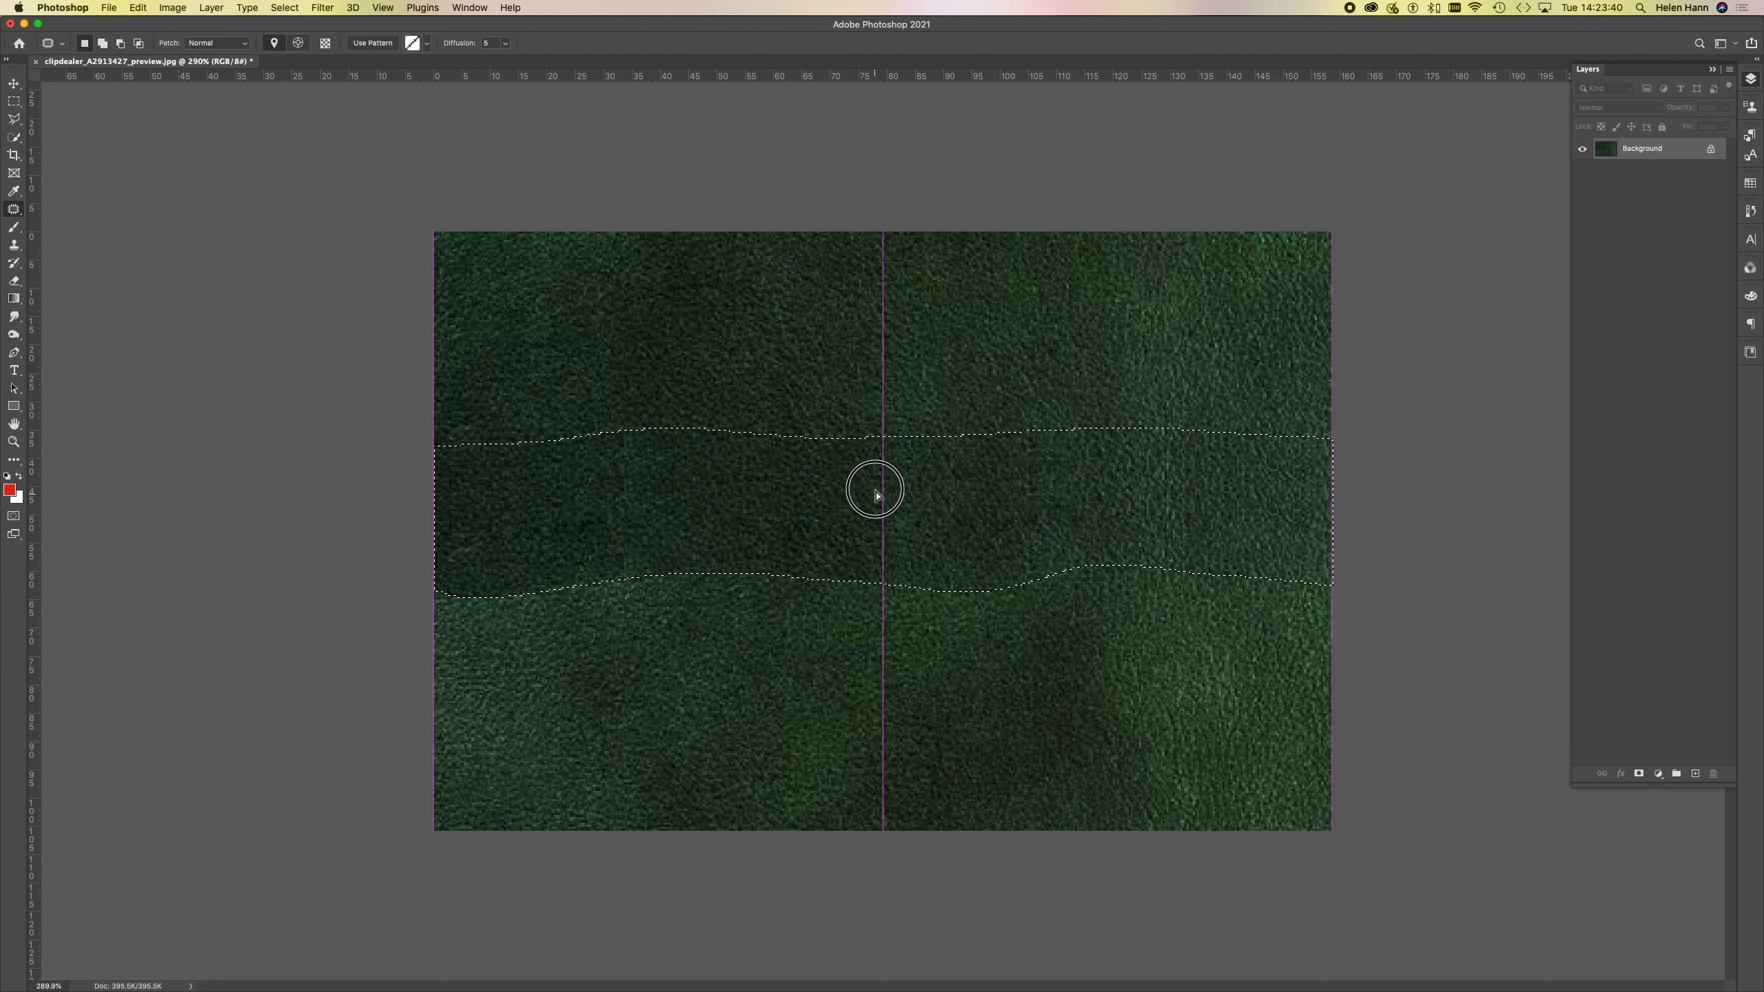
drag(876, 493, 875, 450)
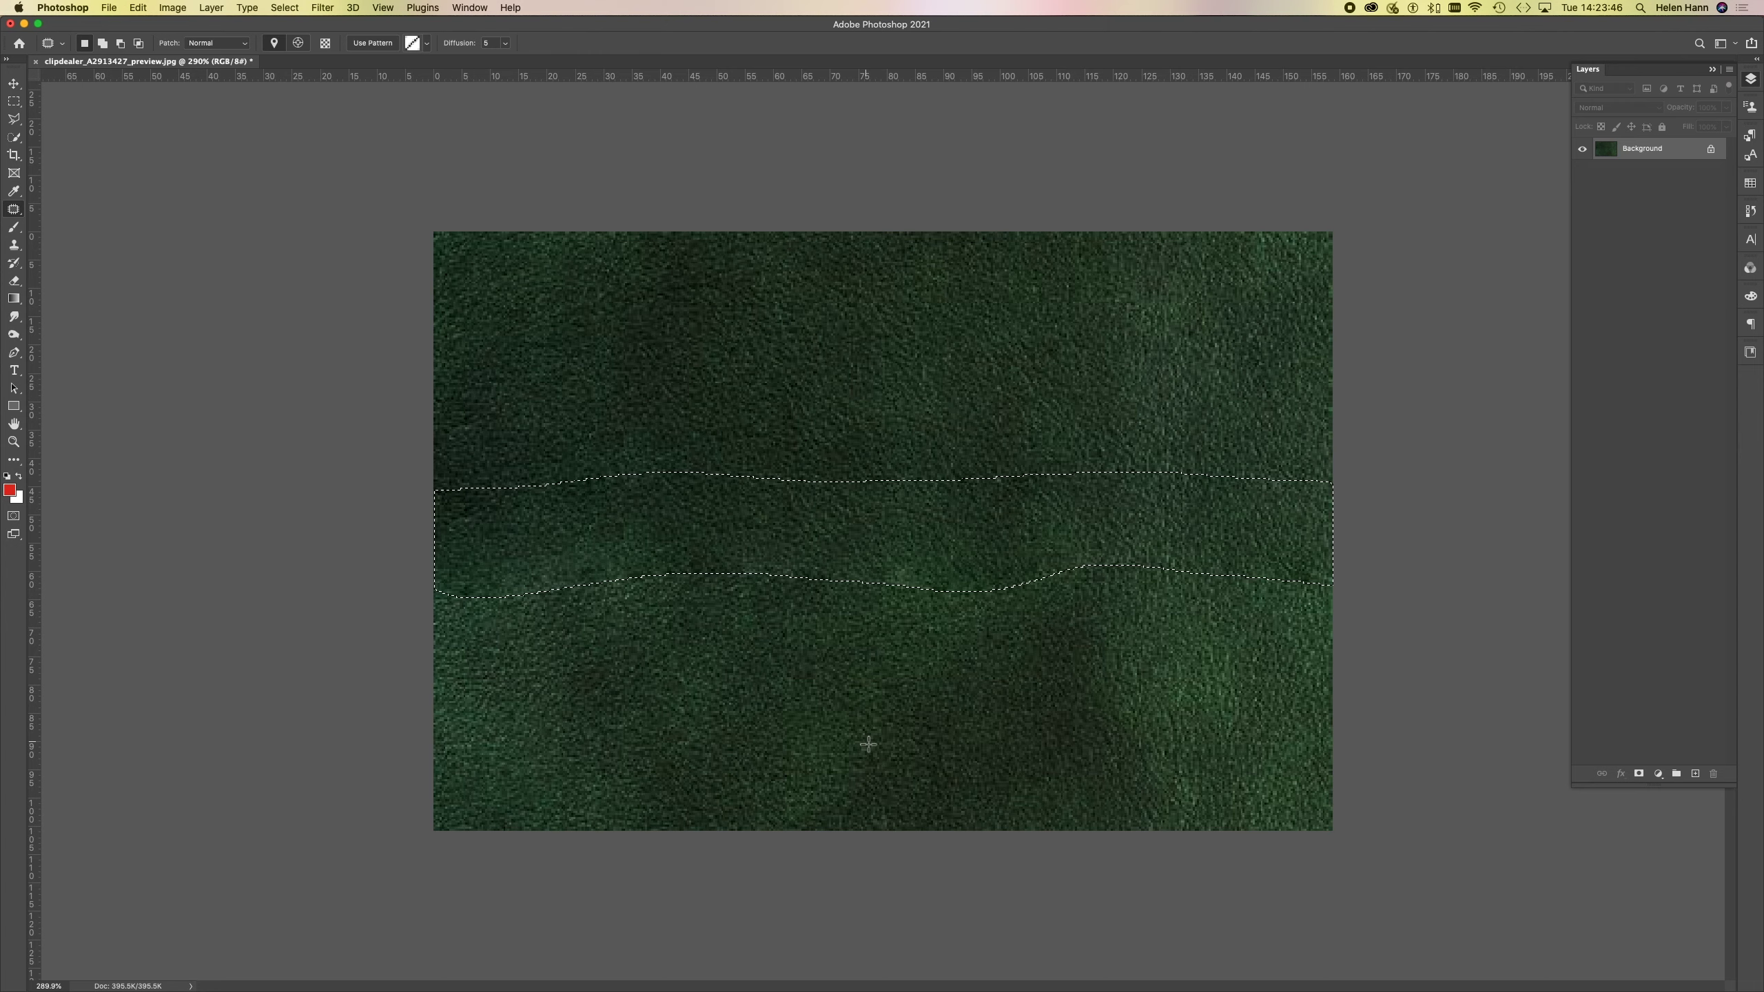
key(super+d)
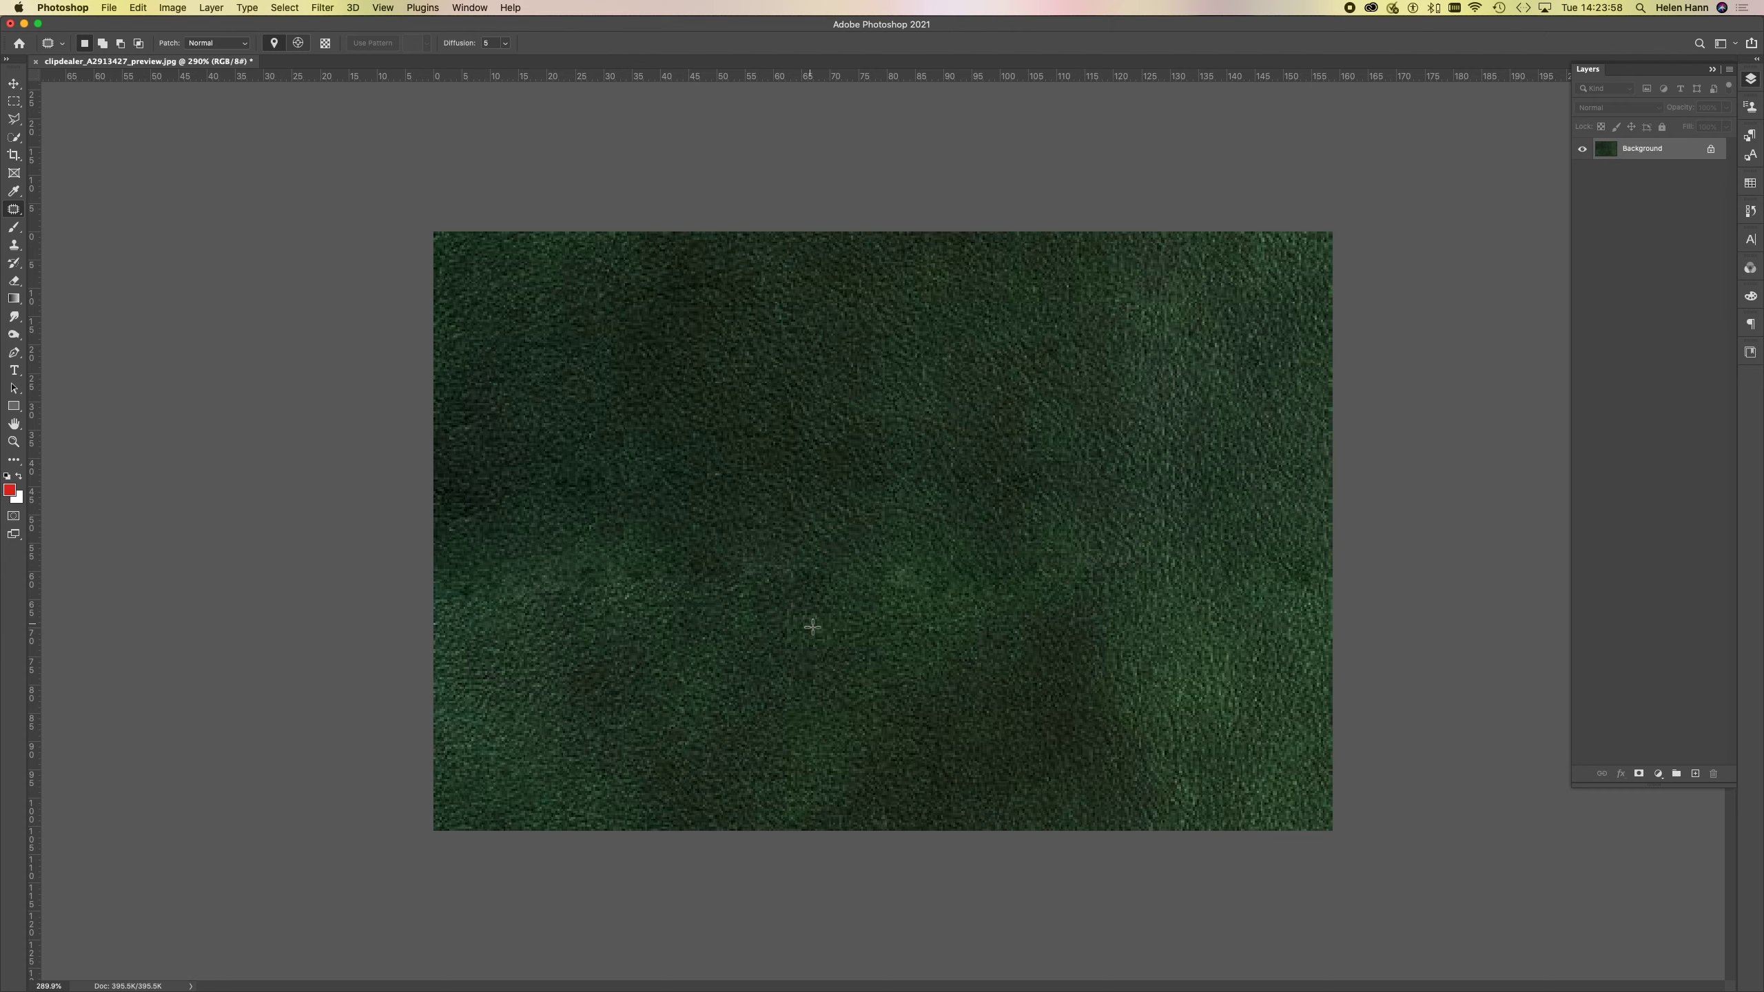
- Undo the seam patches back to the strip selection around the horizontal seam
key(super+z)
key(super+z)
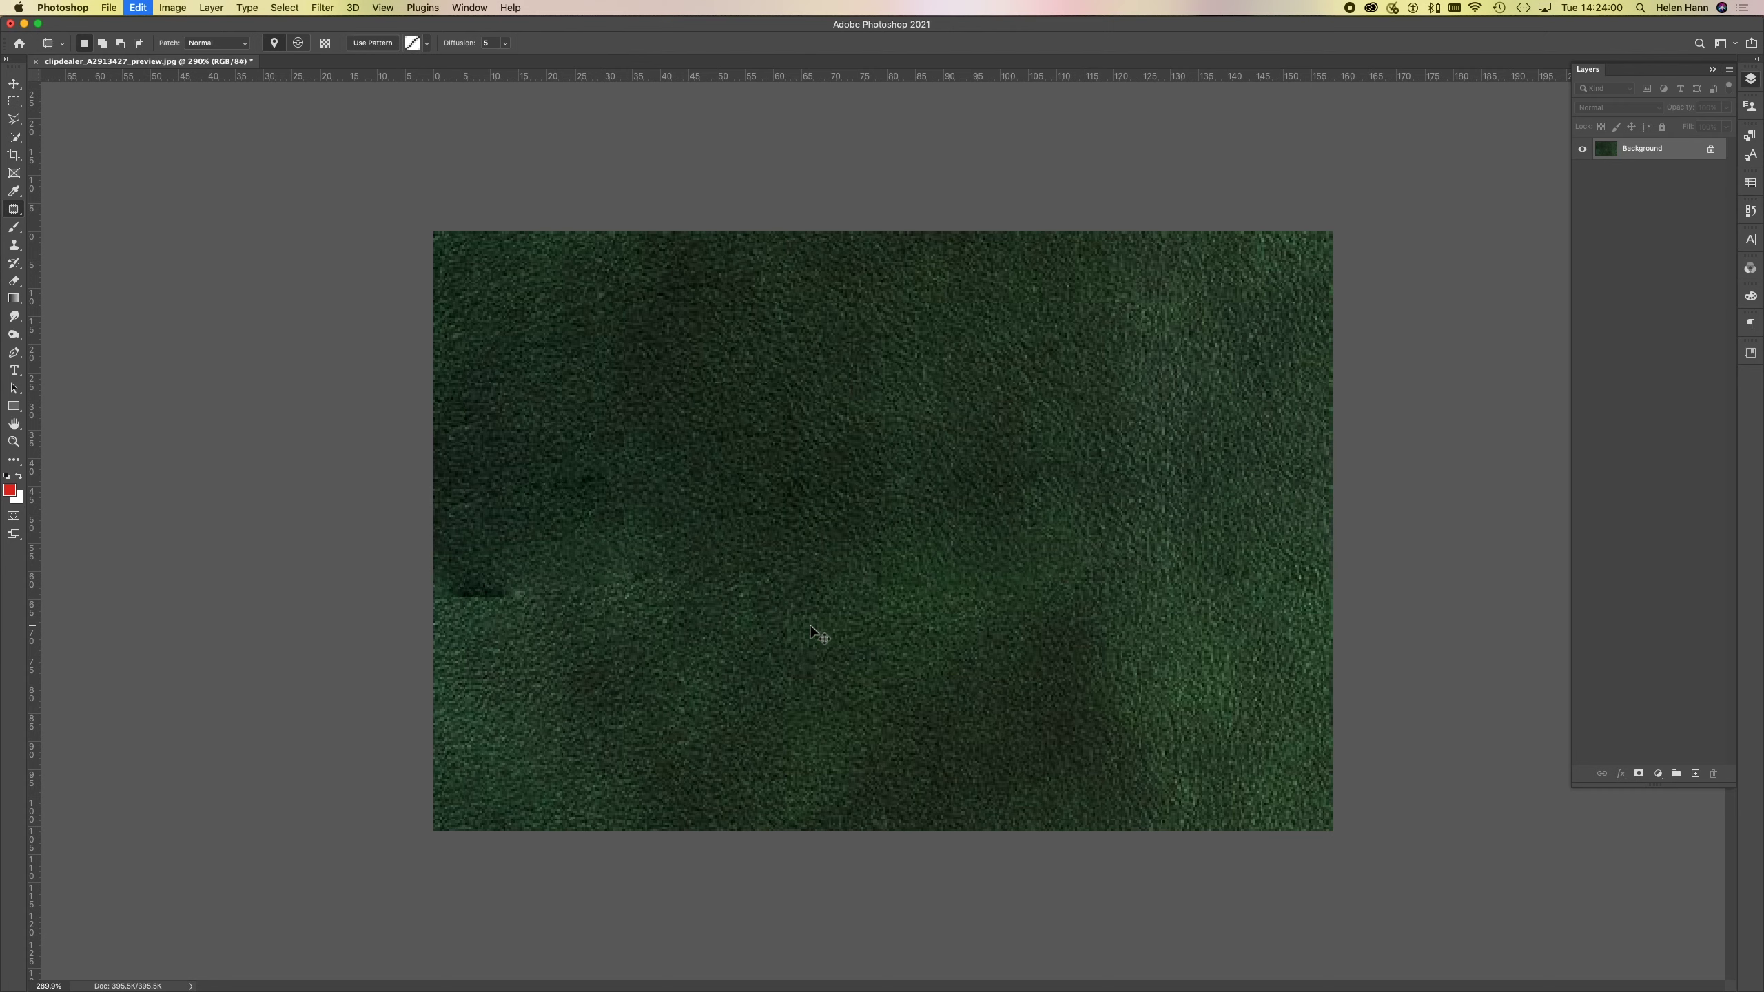
key(super+z)
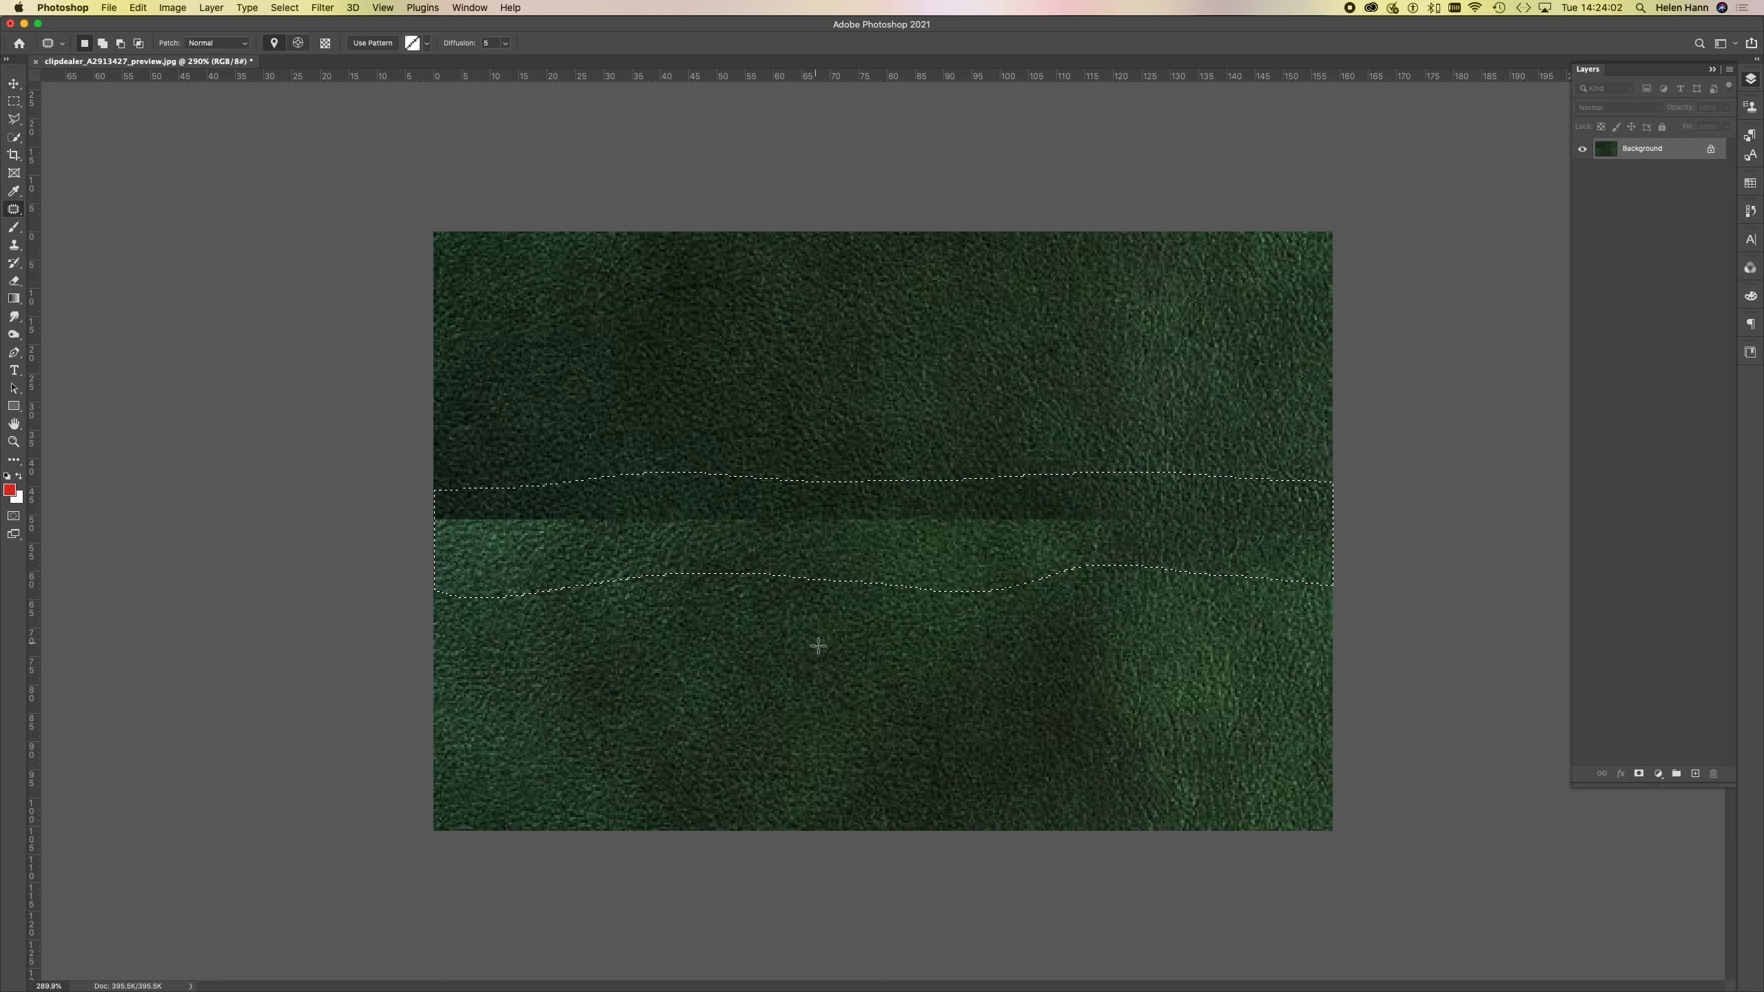
- Try a Content-Aware fill on the selected seam strip in Normal mode at 100% opacity
click(141, 9)
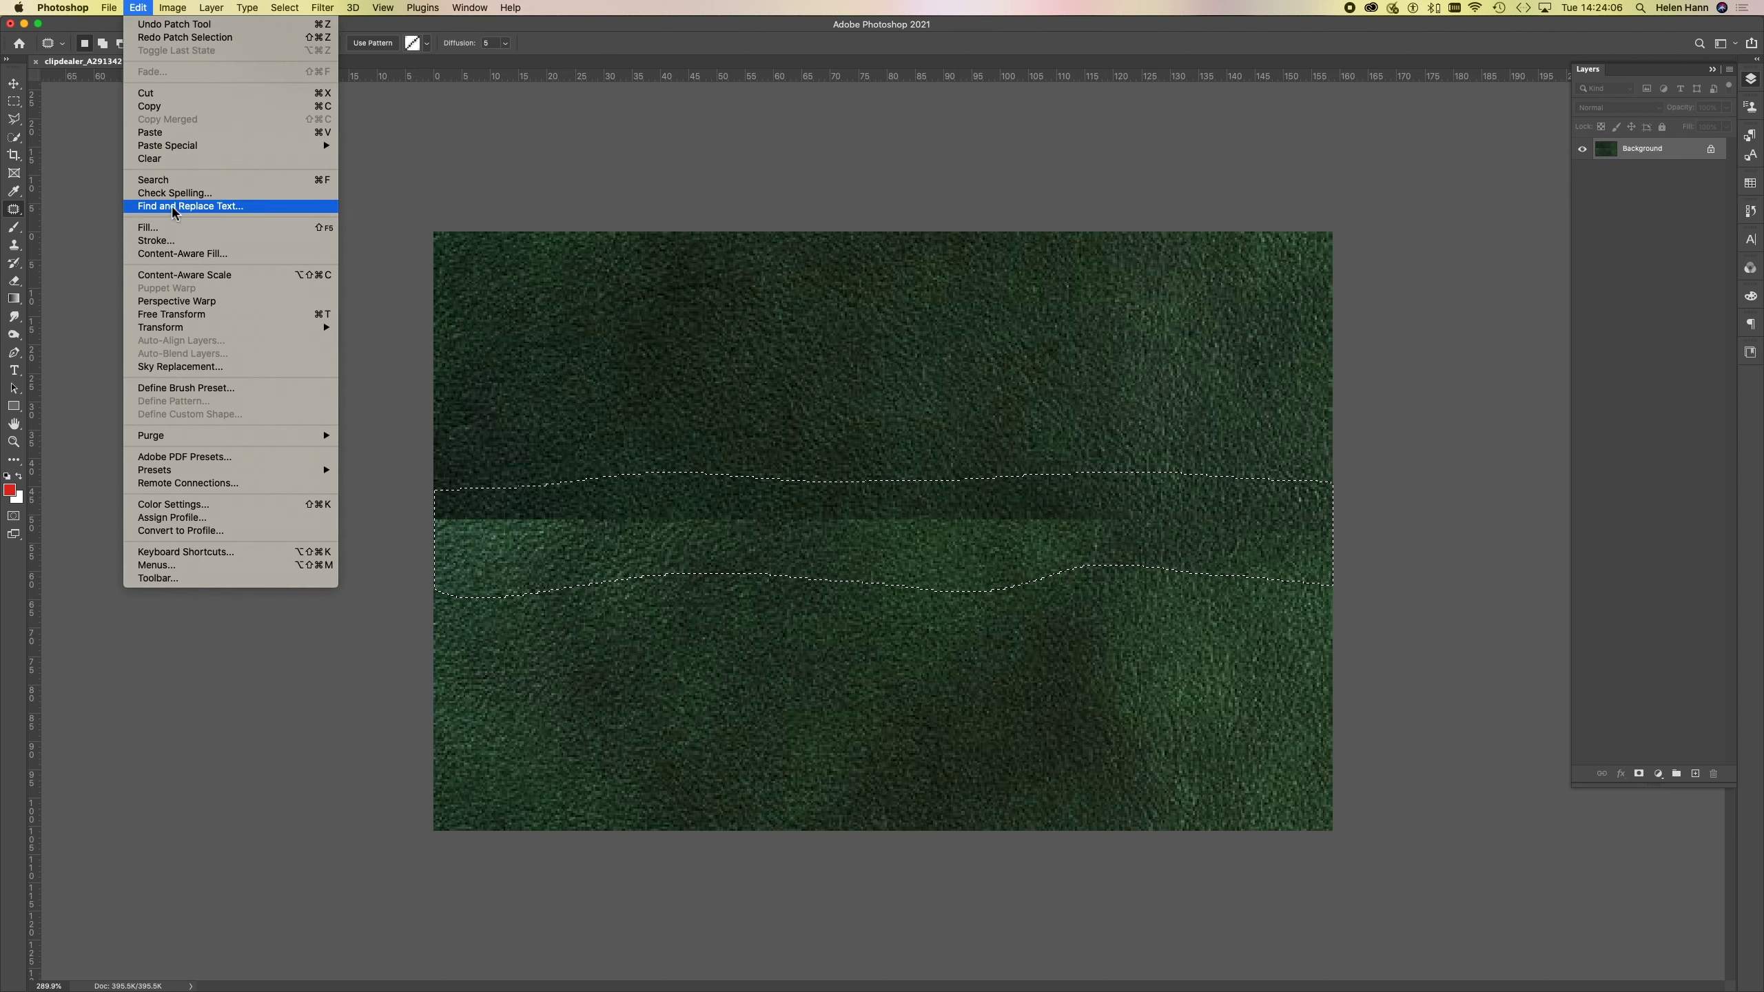
click(164, 232)
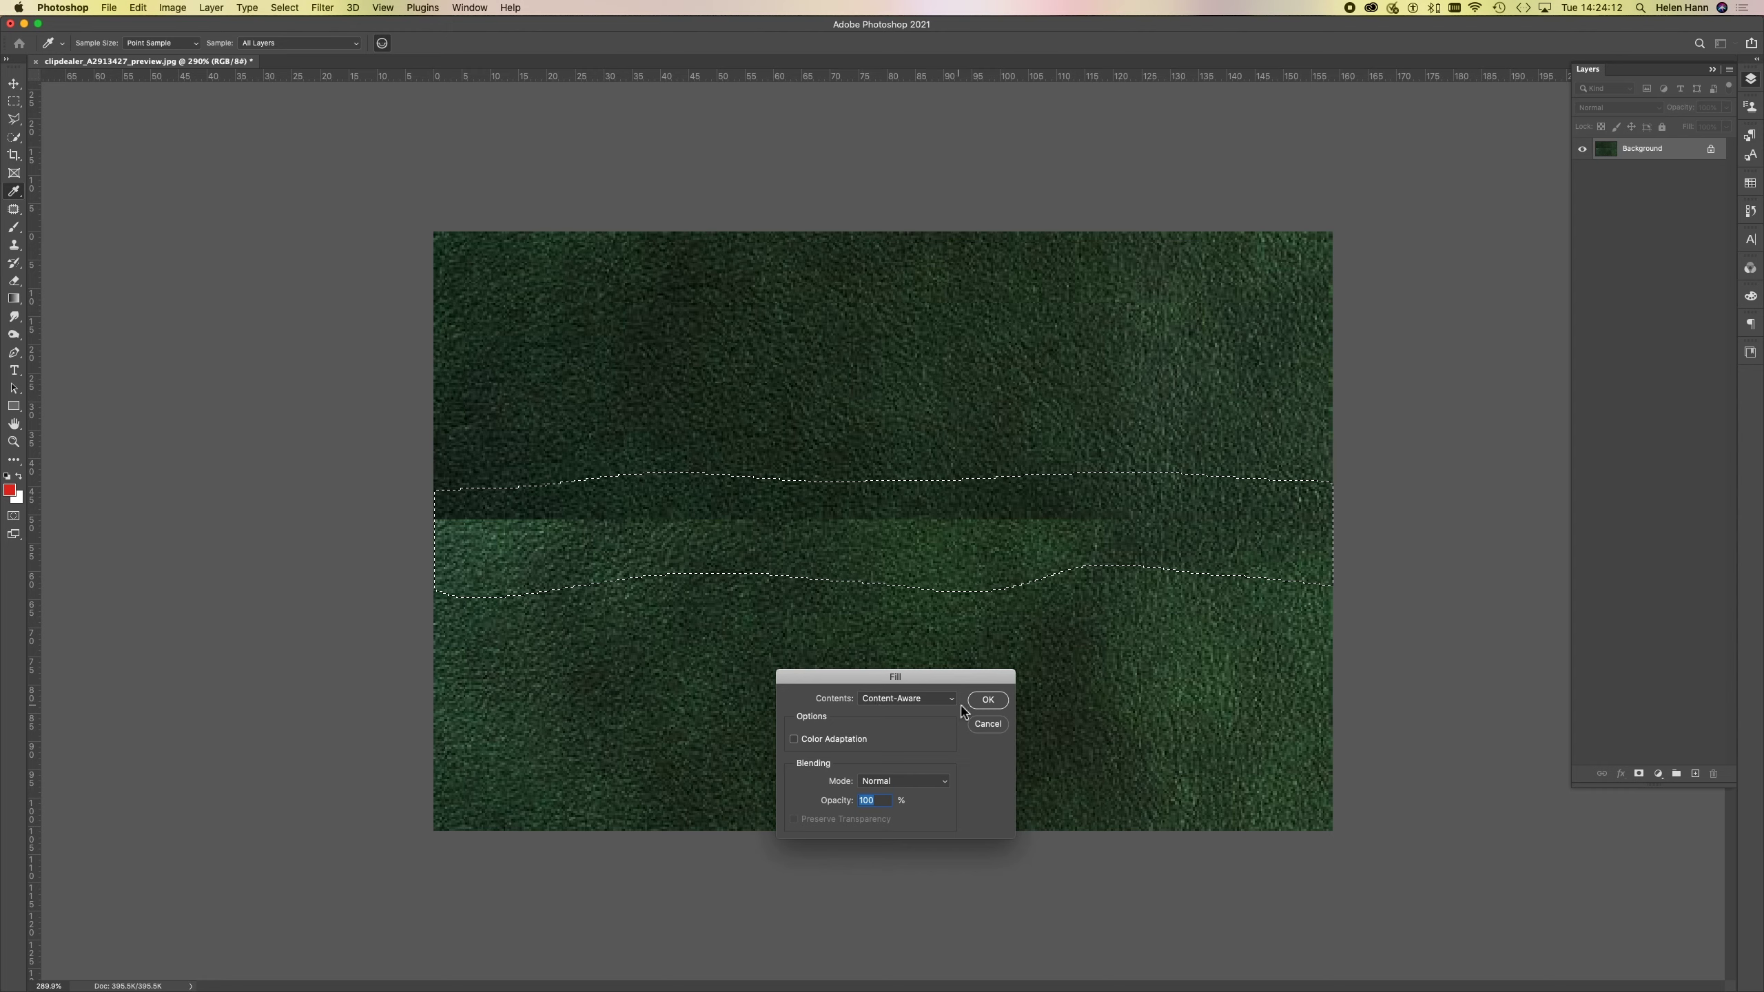
click(993, 701)
key(j)
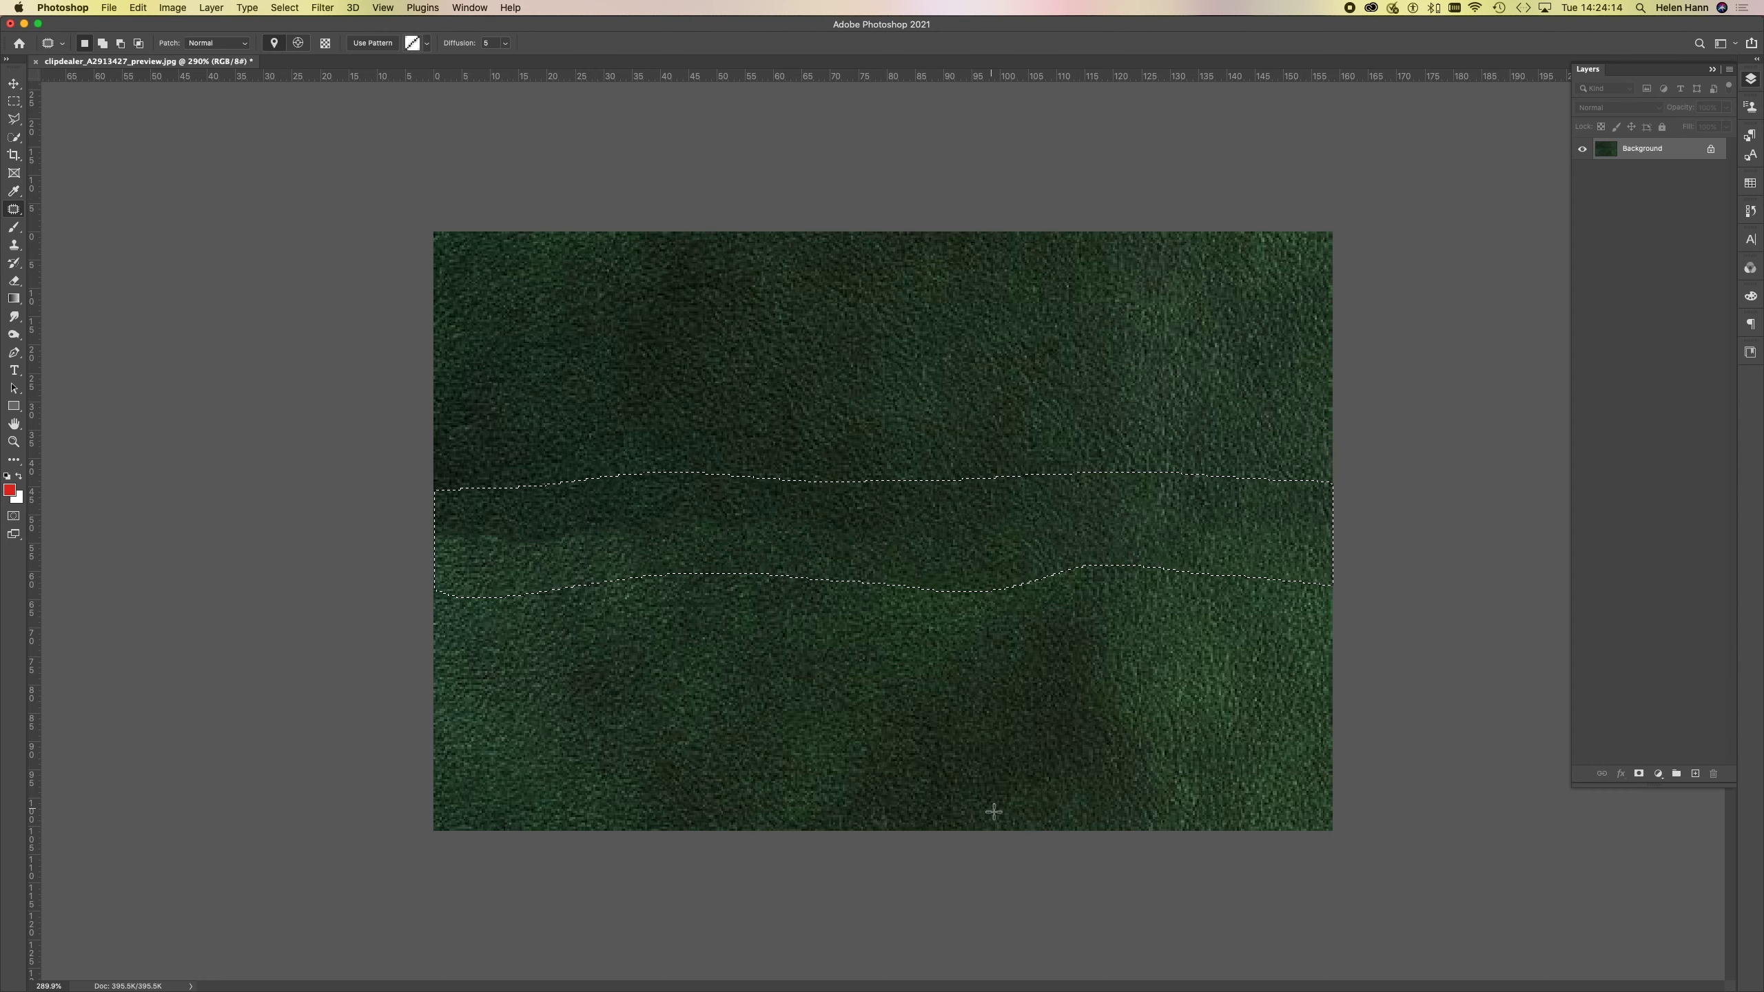
- Undo the content-aware fill and deselect the strip around the seam
click(964, 759)
key(super+z)
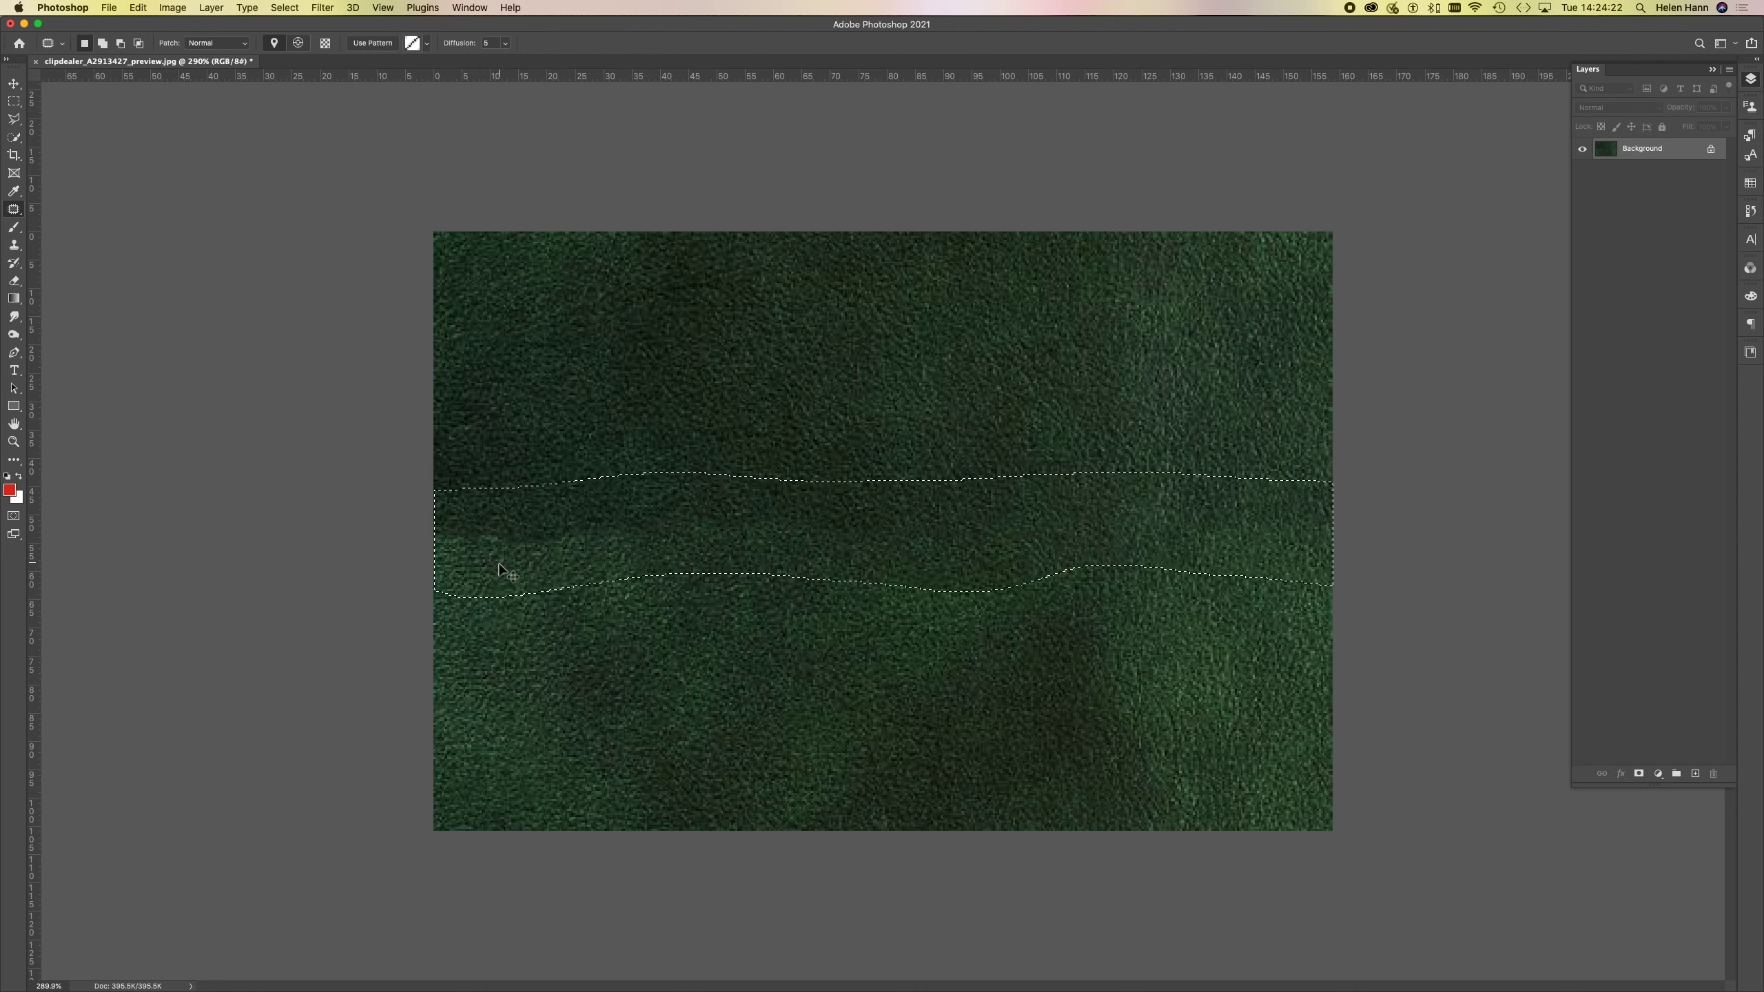
key(super+z)
click(572, 663)
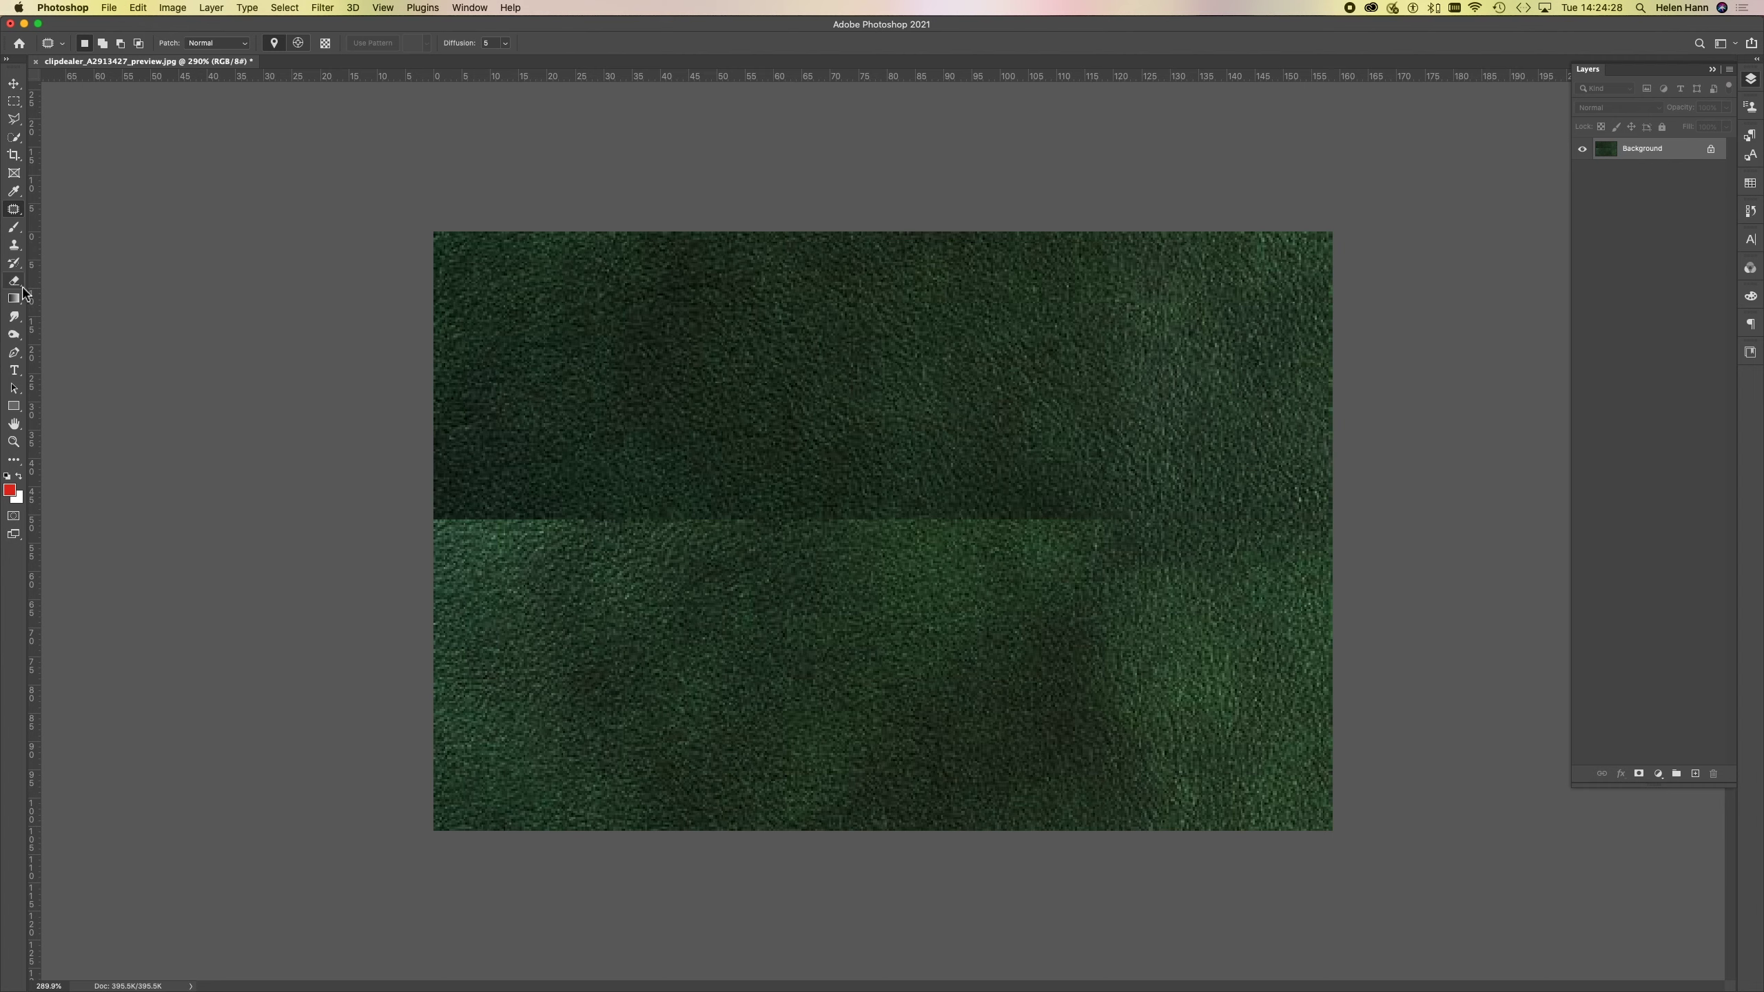
- Paint over the horizontal seam with the Clone Stamp, sampling leather texture from above and below it
click(14, 246)
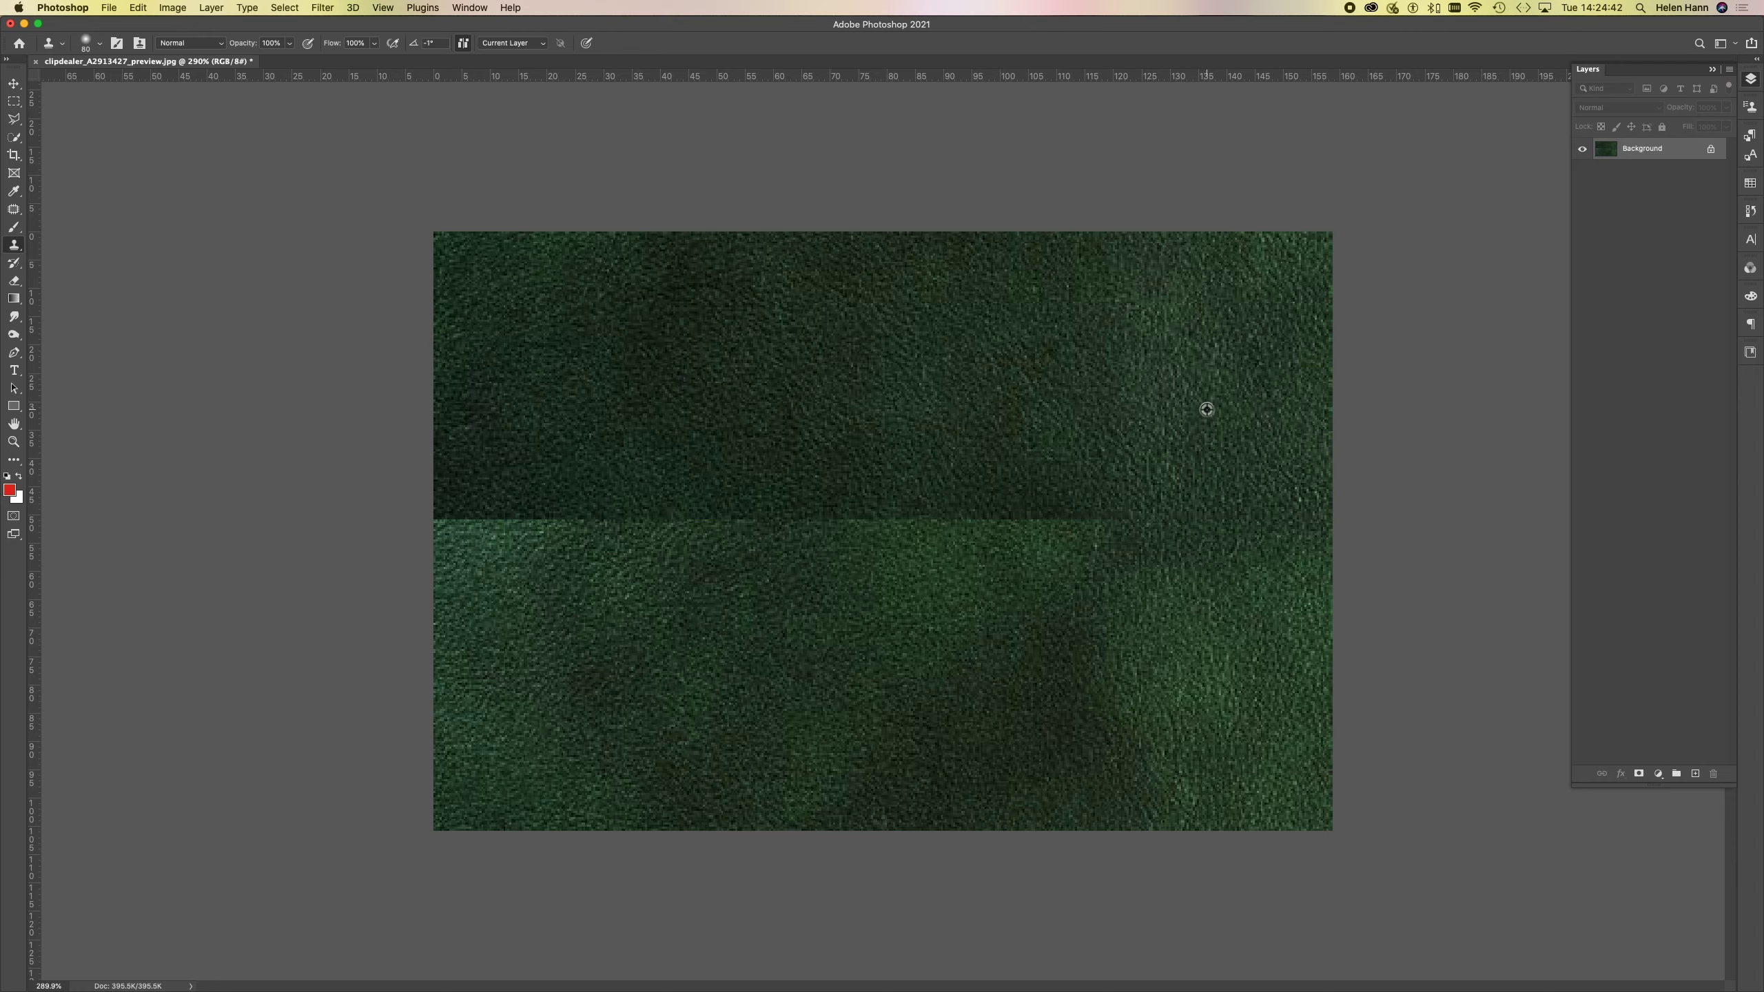
alt+click(1049, 372)
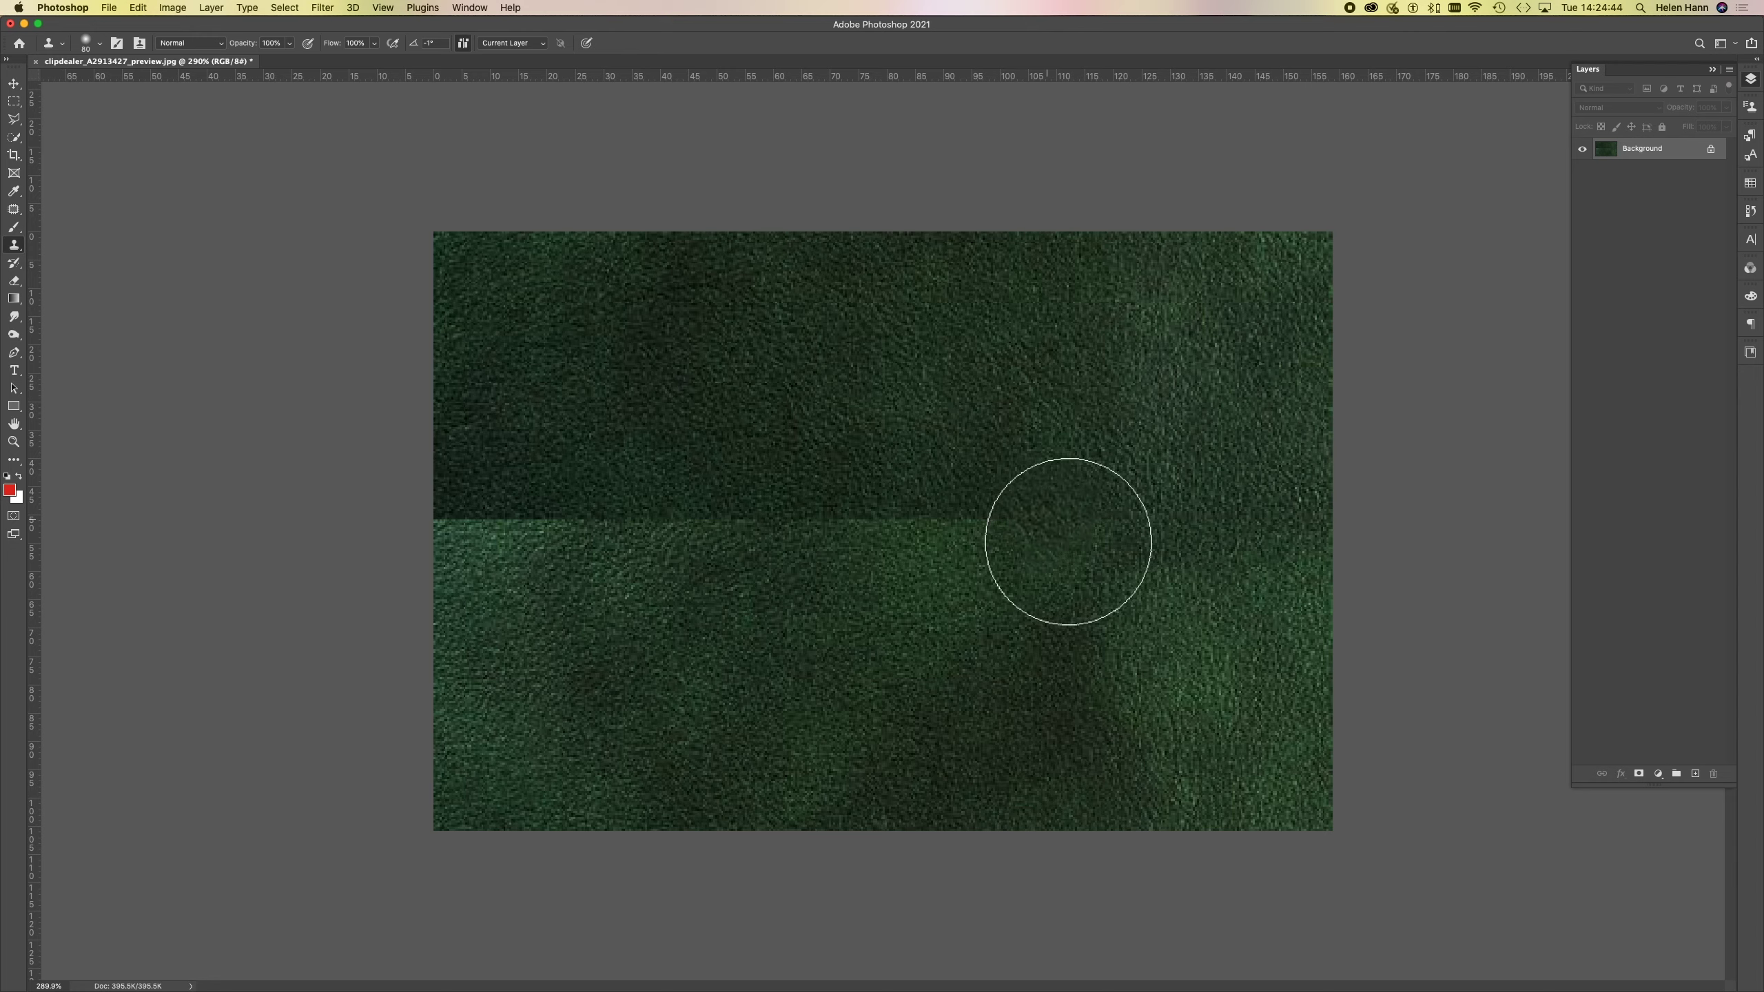
drag(1050, 522, 611, 530)
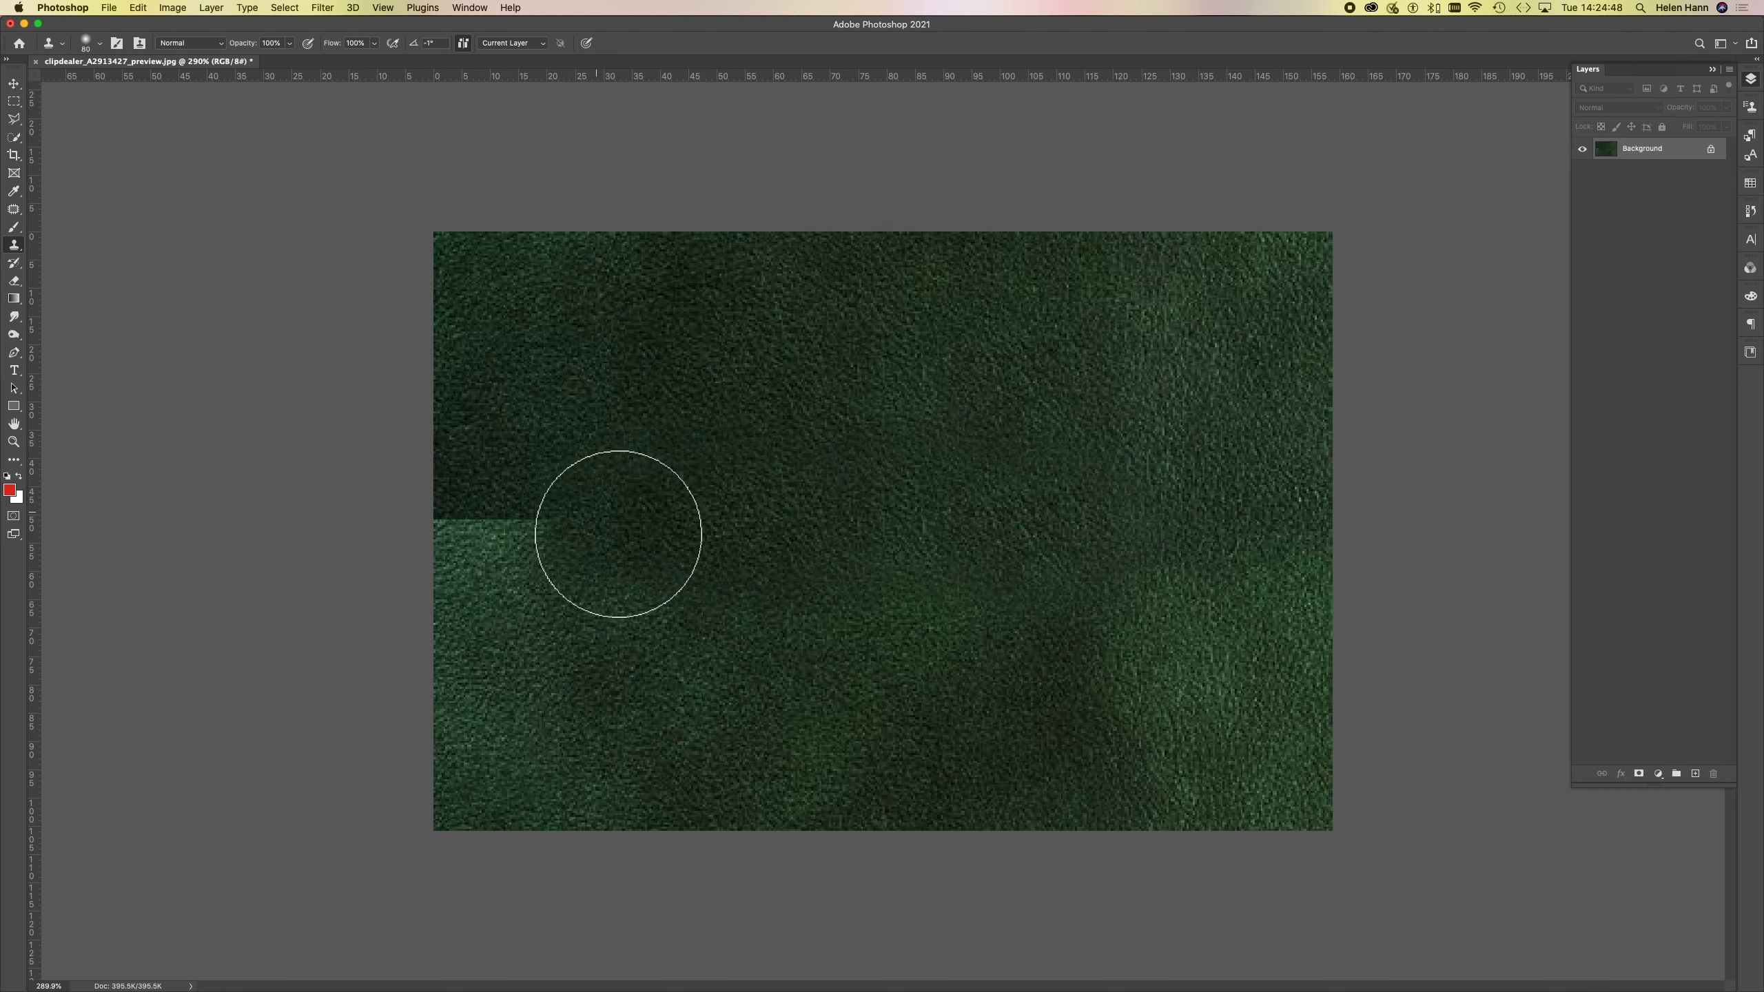
alt+click(783, 702)
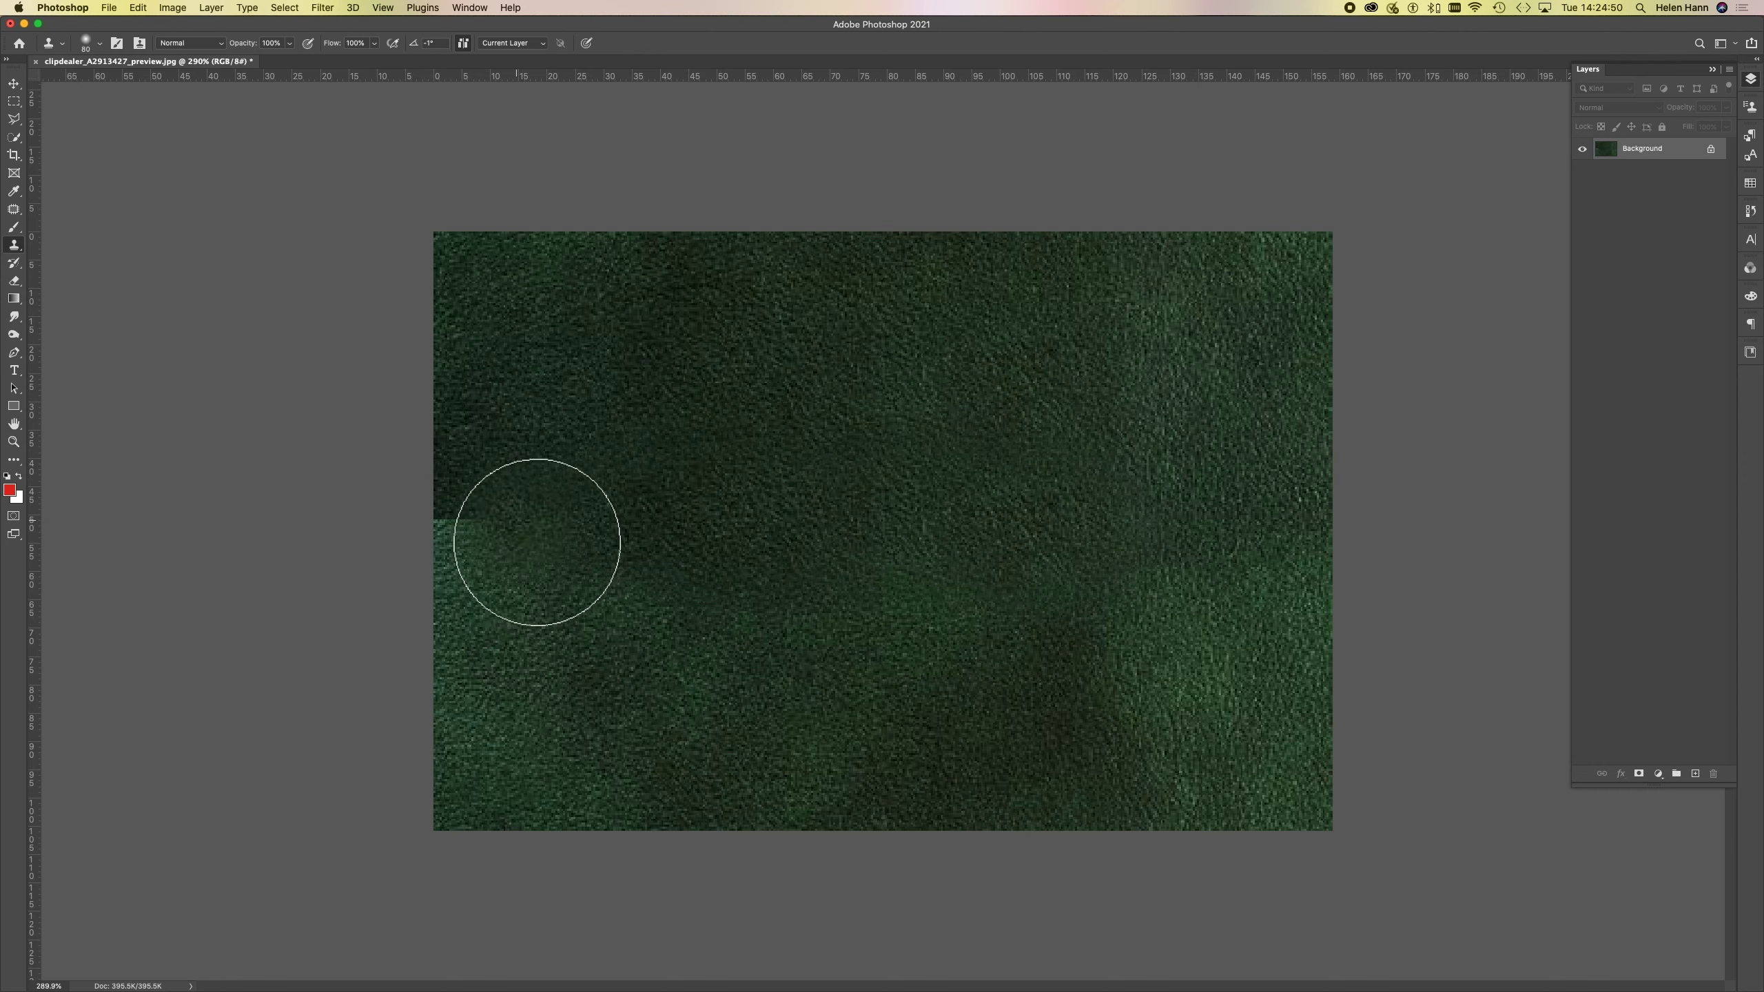
mouse_move(522, 548)
mouse_down()
mouse_move(568, 549)
mouse_move(505, 544)
mouse_up()
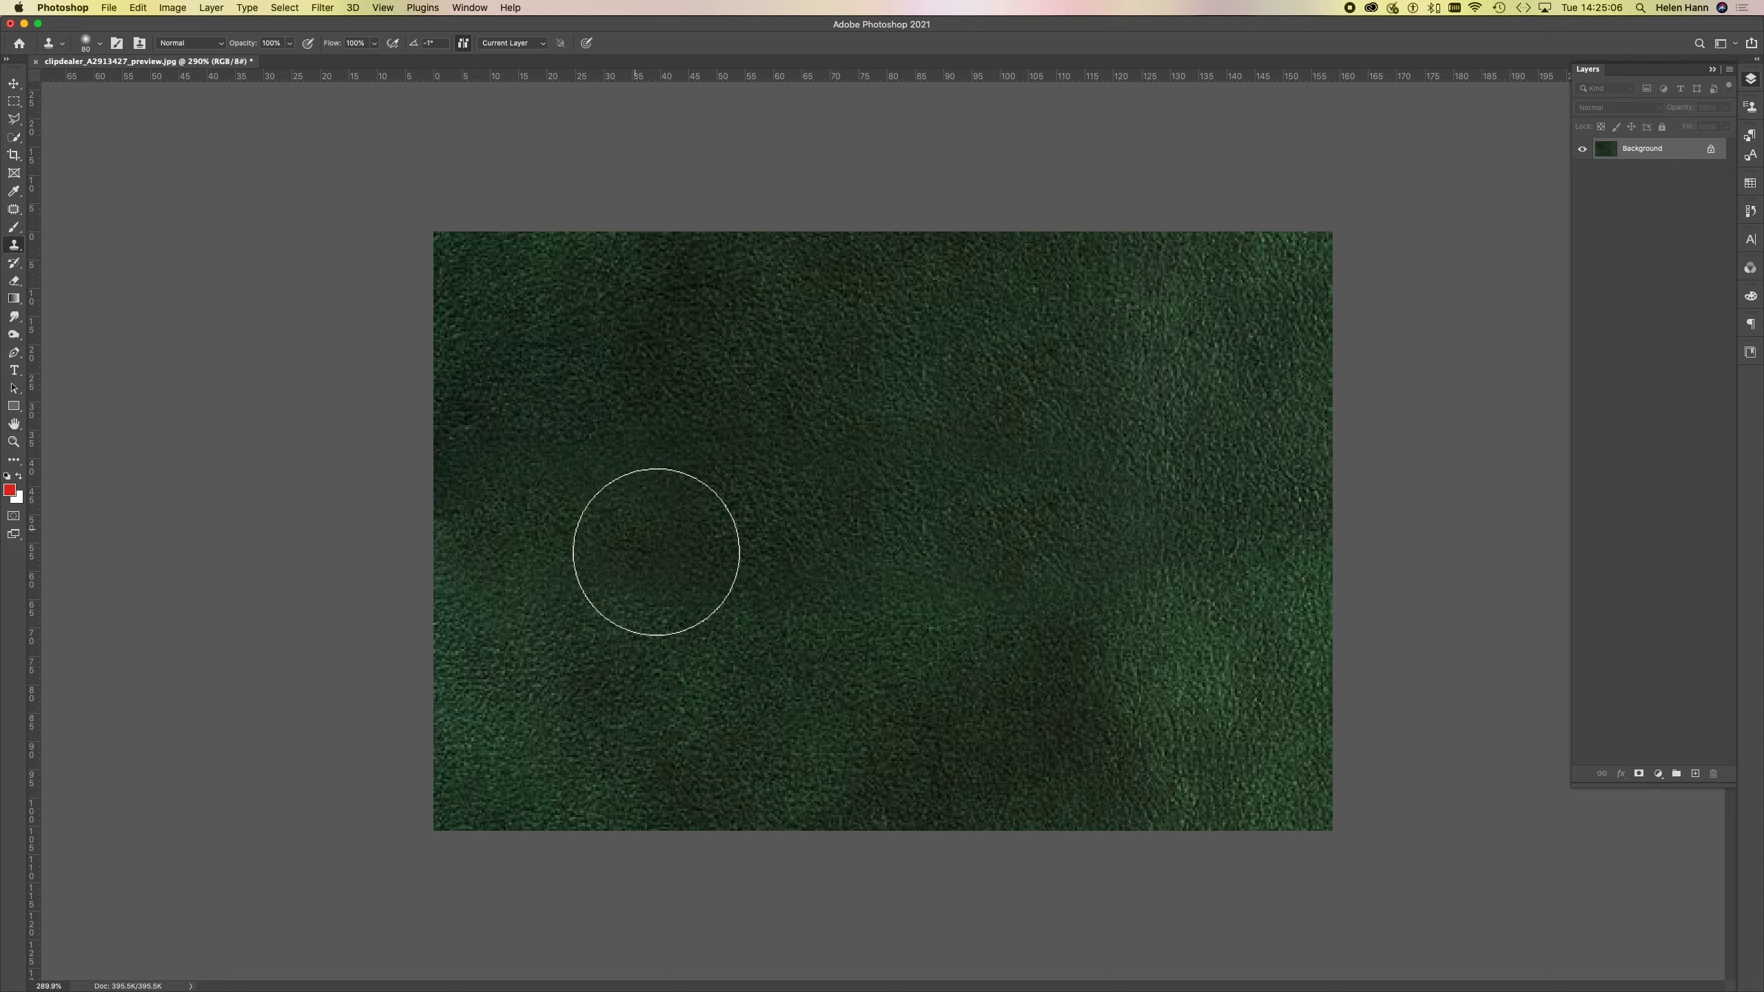
- Offset the leather image 231 pixels right and 0 pixels down with wrap-around undefined areas
click(284, 8)
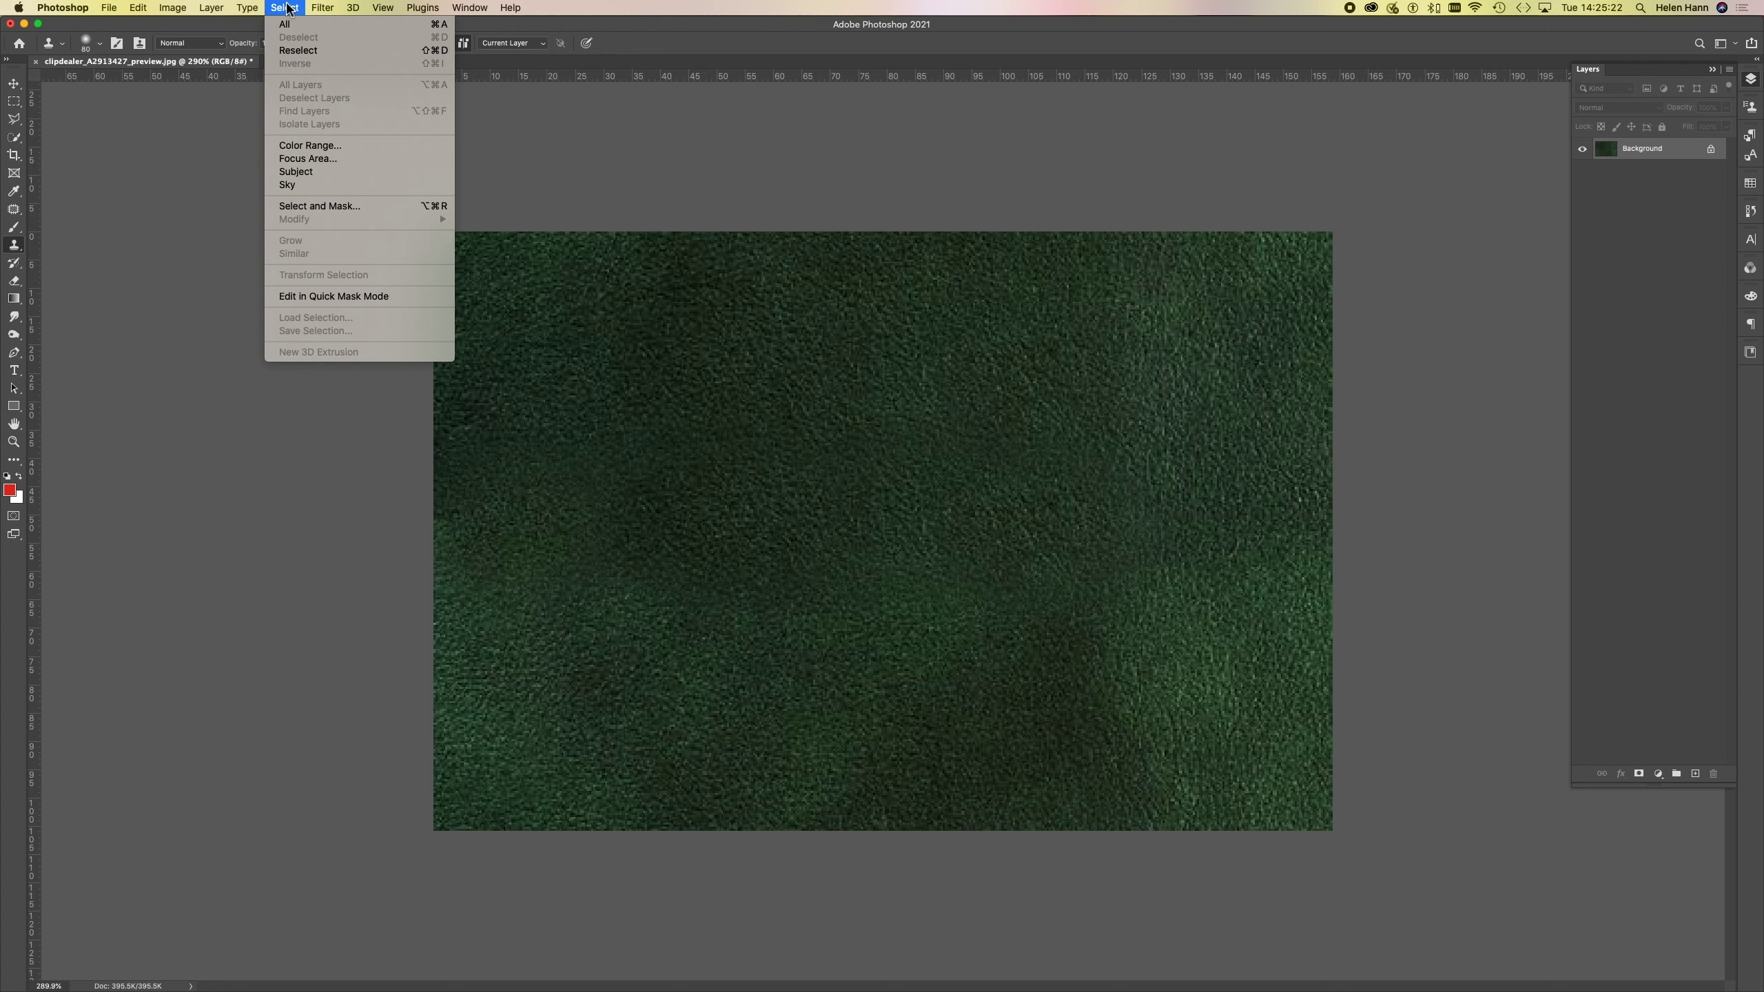
mouse_move(324, 8)
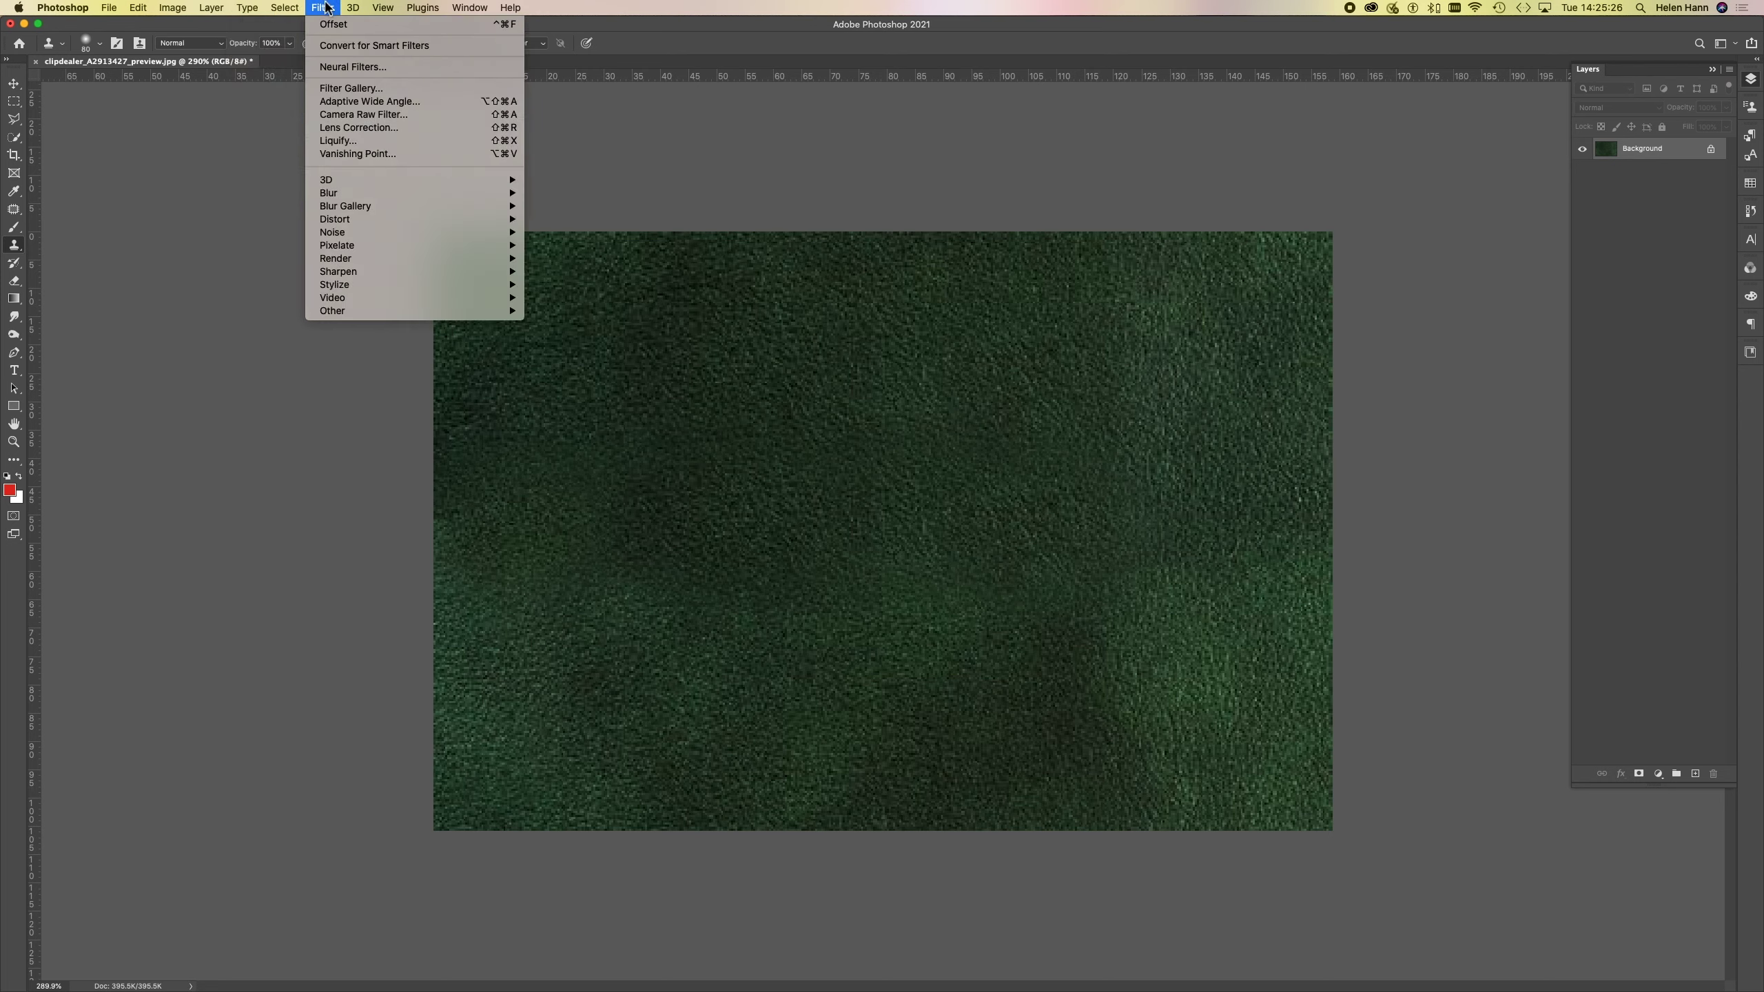
mouse_move(351, 313)
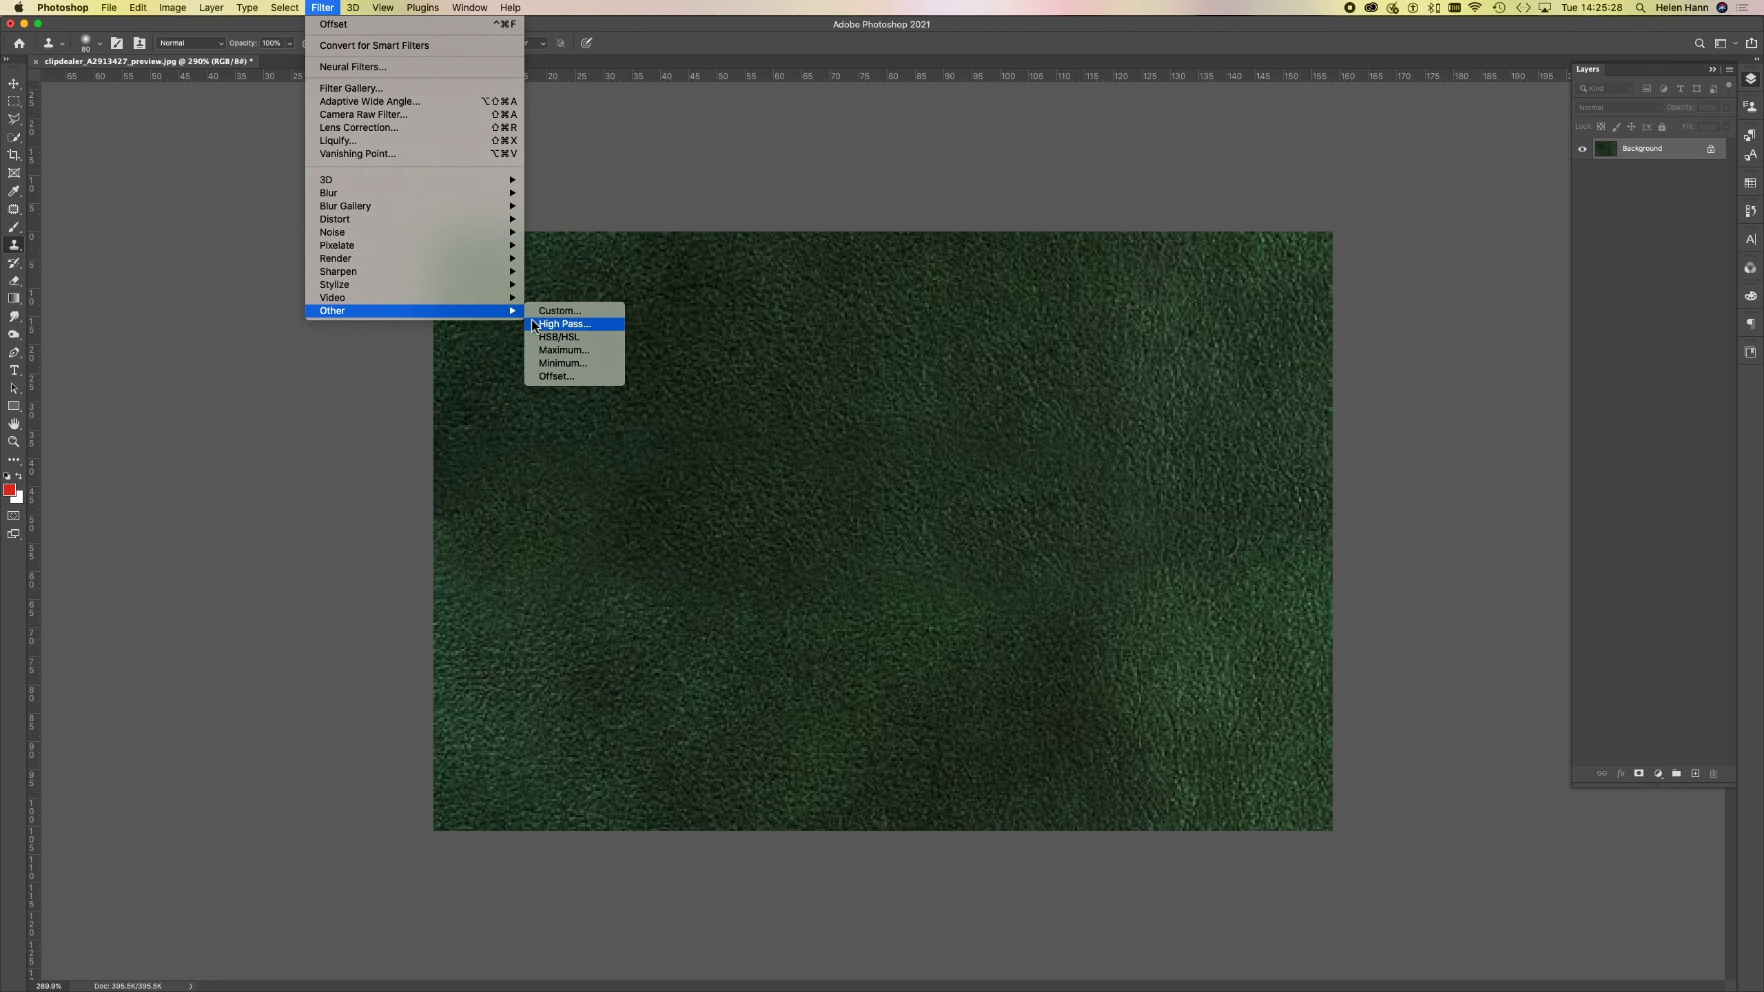
click(564, 377)
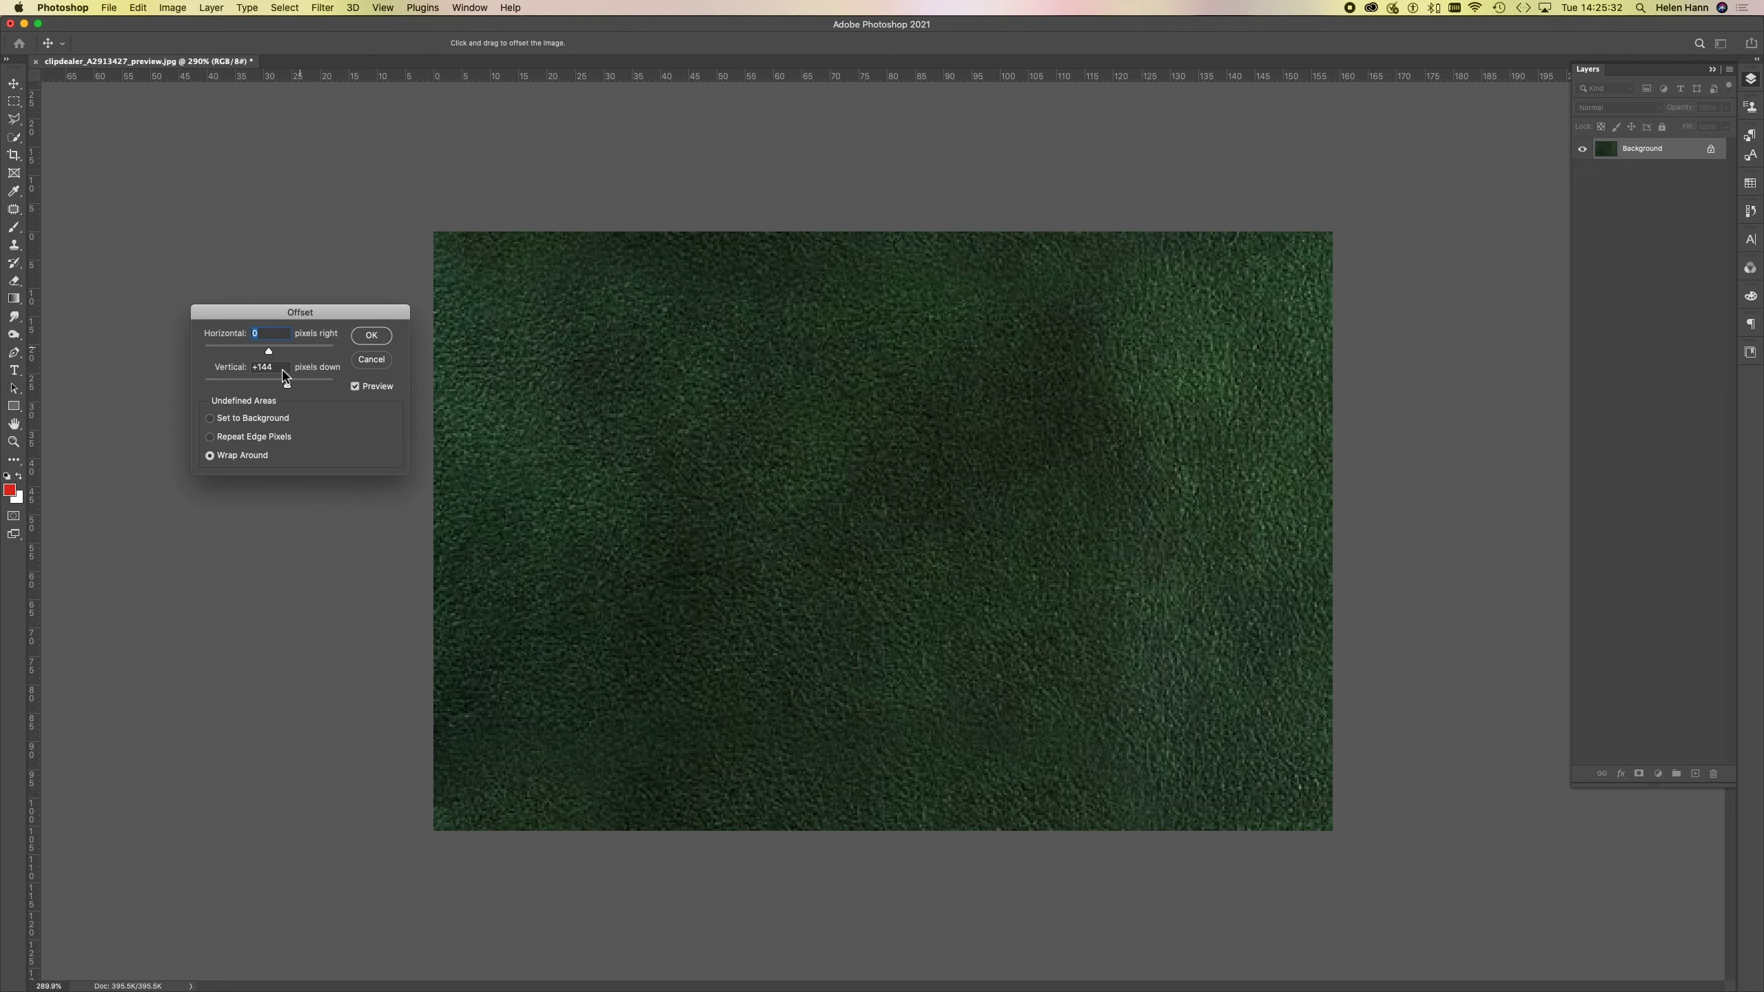
mouse_move(284, 374)
mouse_down()
mouse_move(193, 361)
mouse_move(291, 360)
mouse_up()
text(0)
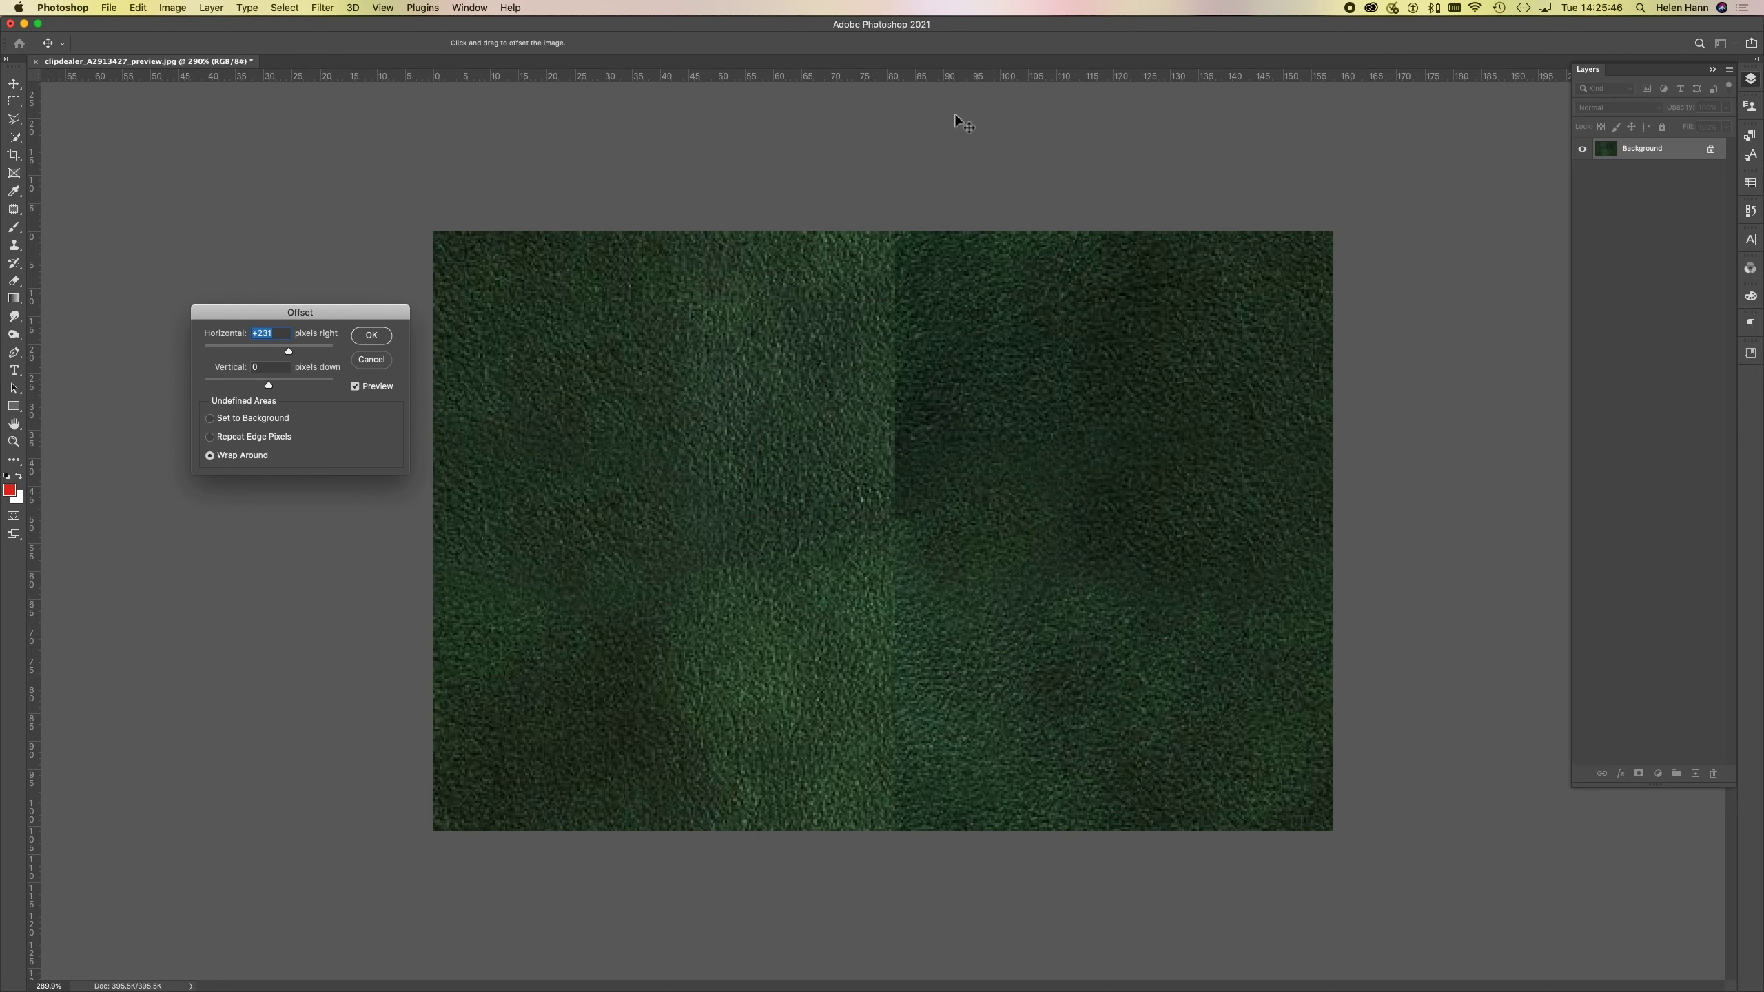
click(369, 335)
- Paint over the vertical seam with the Clone Stamp, sampling leather texture from the area to its left
key(s)
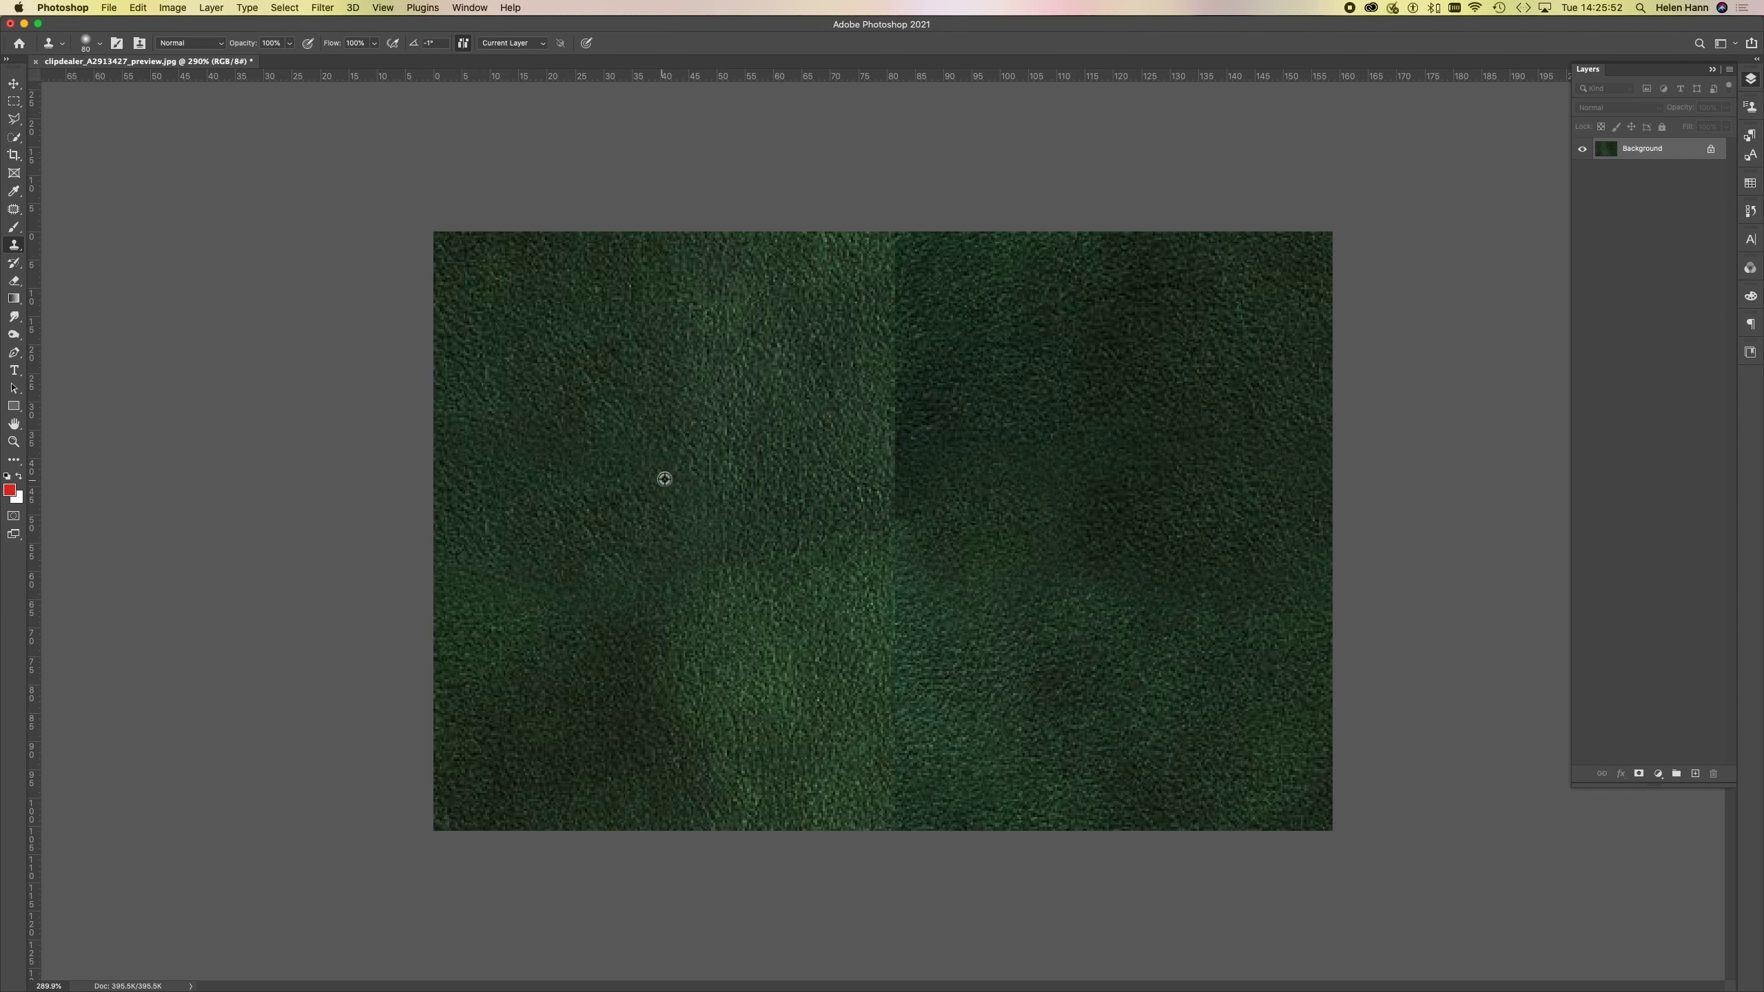
alt+click(653, 421)
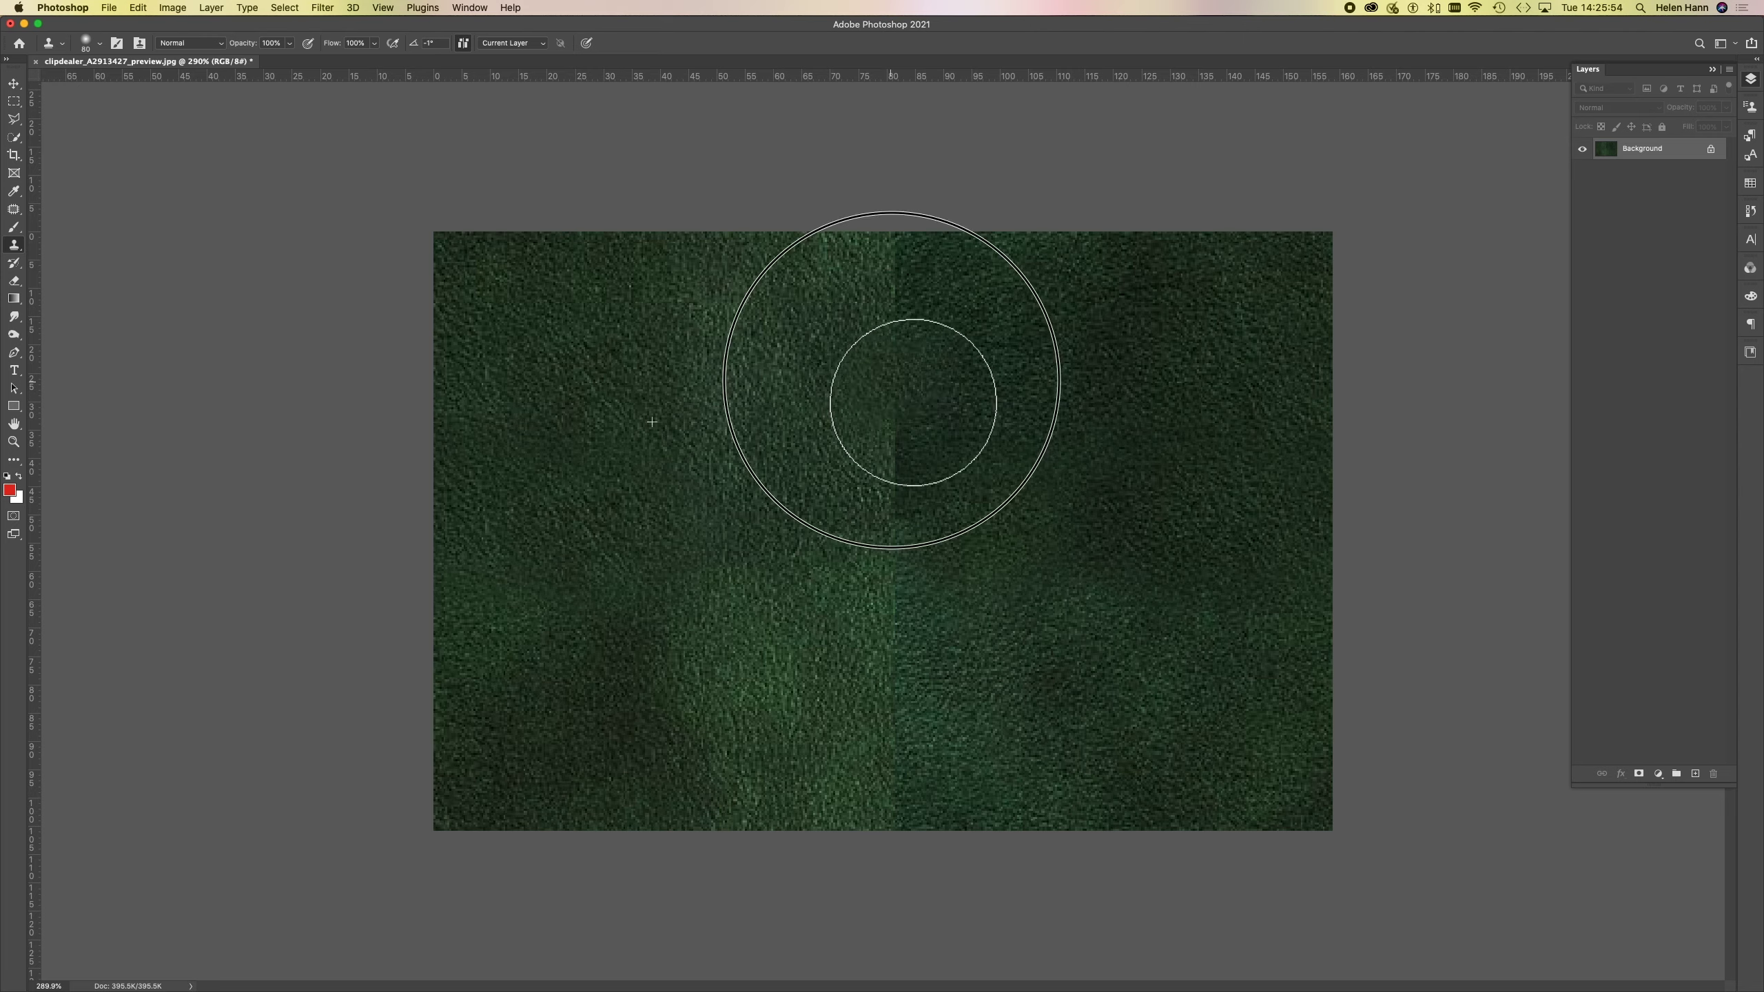
mouse_move(891, 380)
mouse_down()
mouse_move(899, 327)
mouse_move(920, 315)
mouse_move(888, 552)
mouse_move(931, 669)
mouse_up()
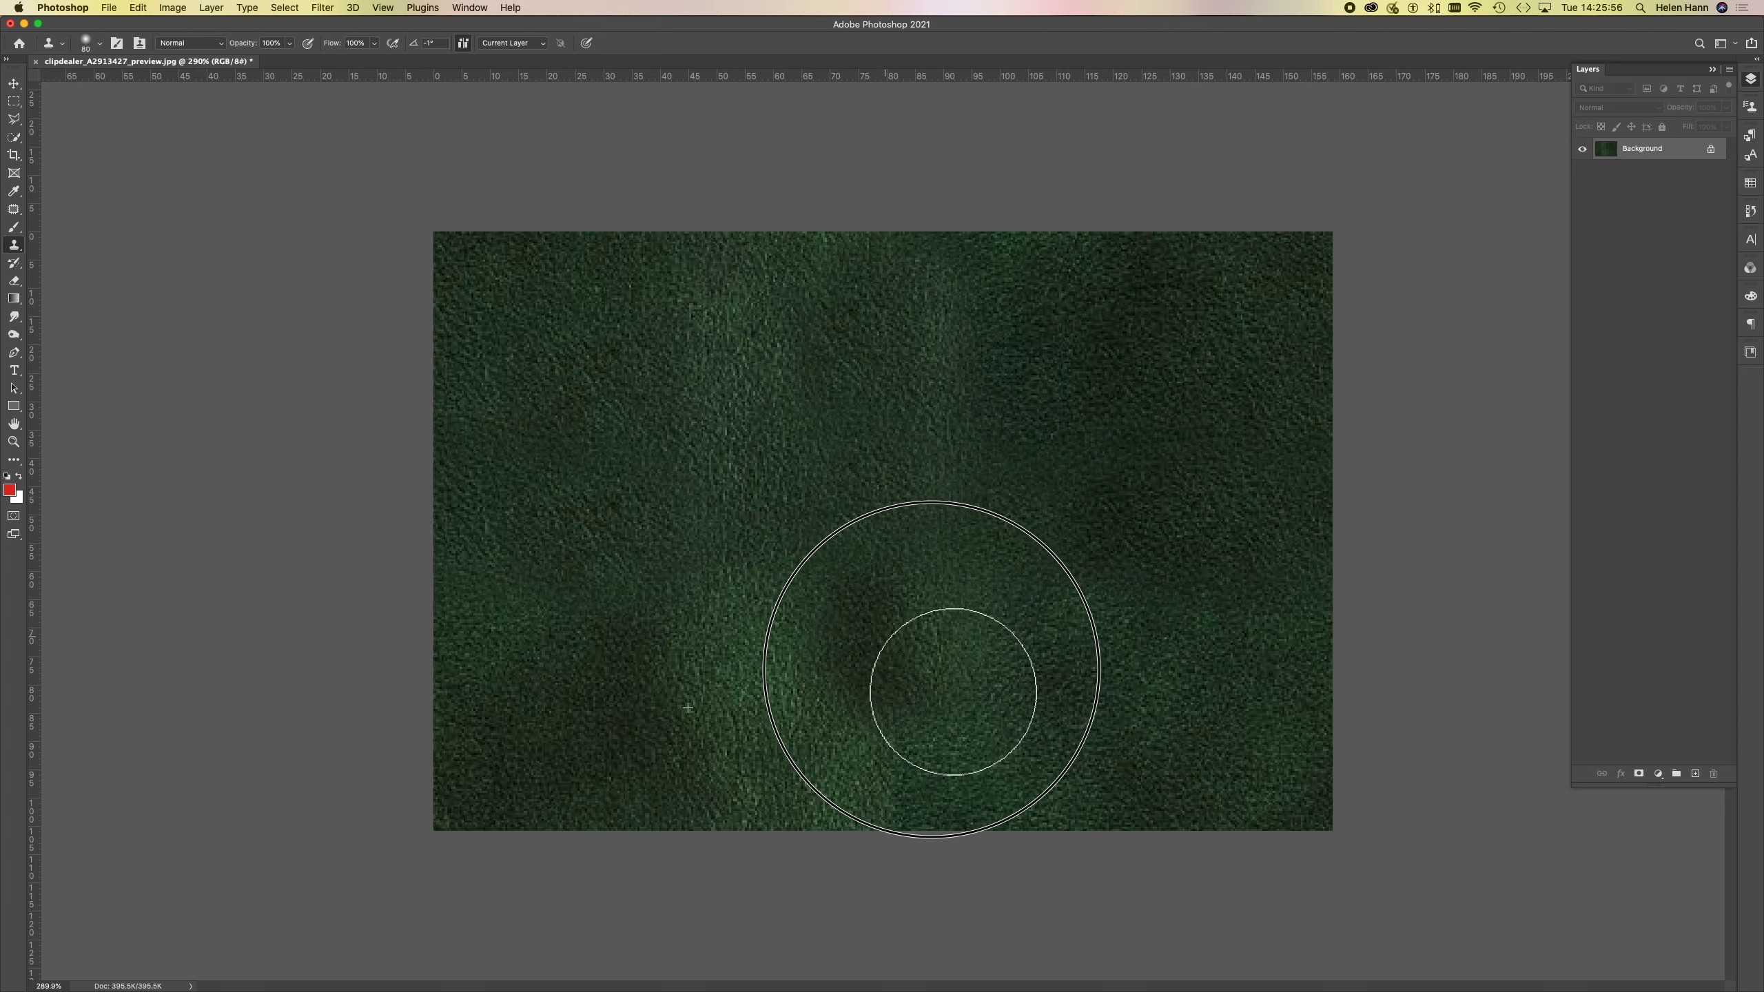
alt+click(736, 448)
mouse_move(921, 687)
mouse_down()
mouse_move(911, 637)
mouse_move(882, 729)
mouse_move(943, 725)
mouse_move(912, 786)
mouse_up()
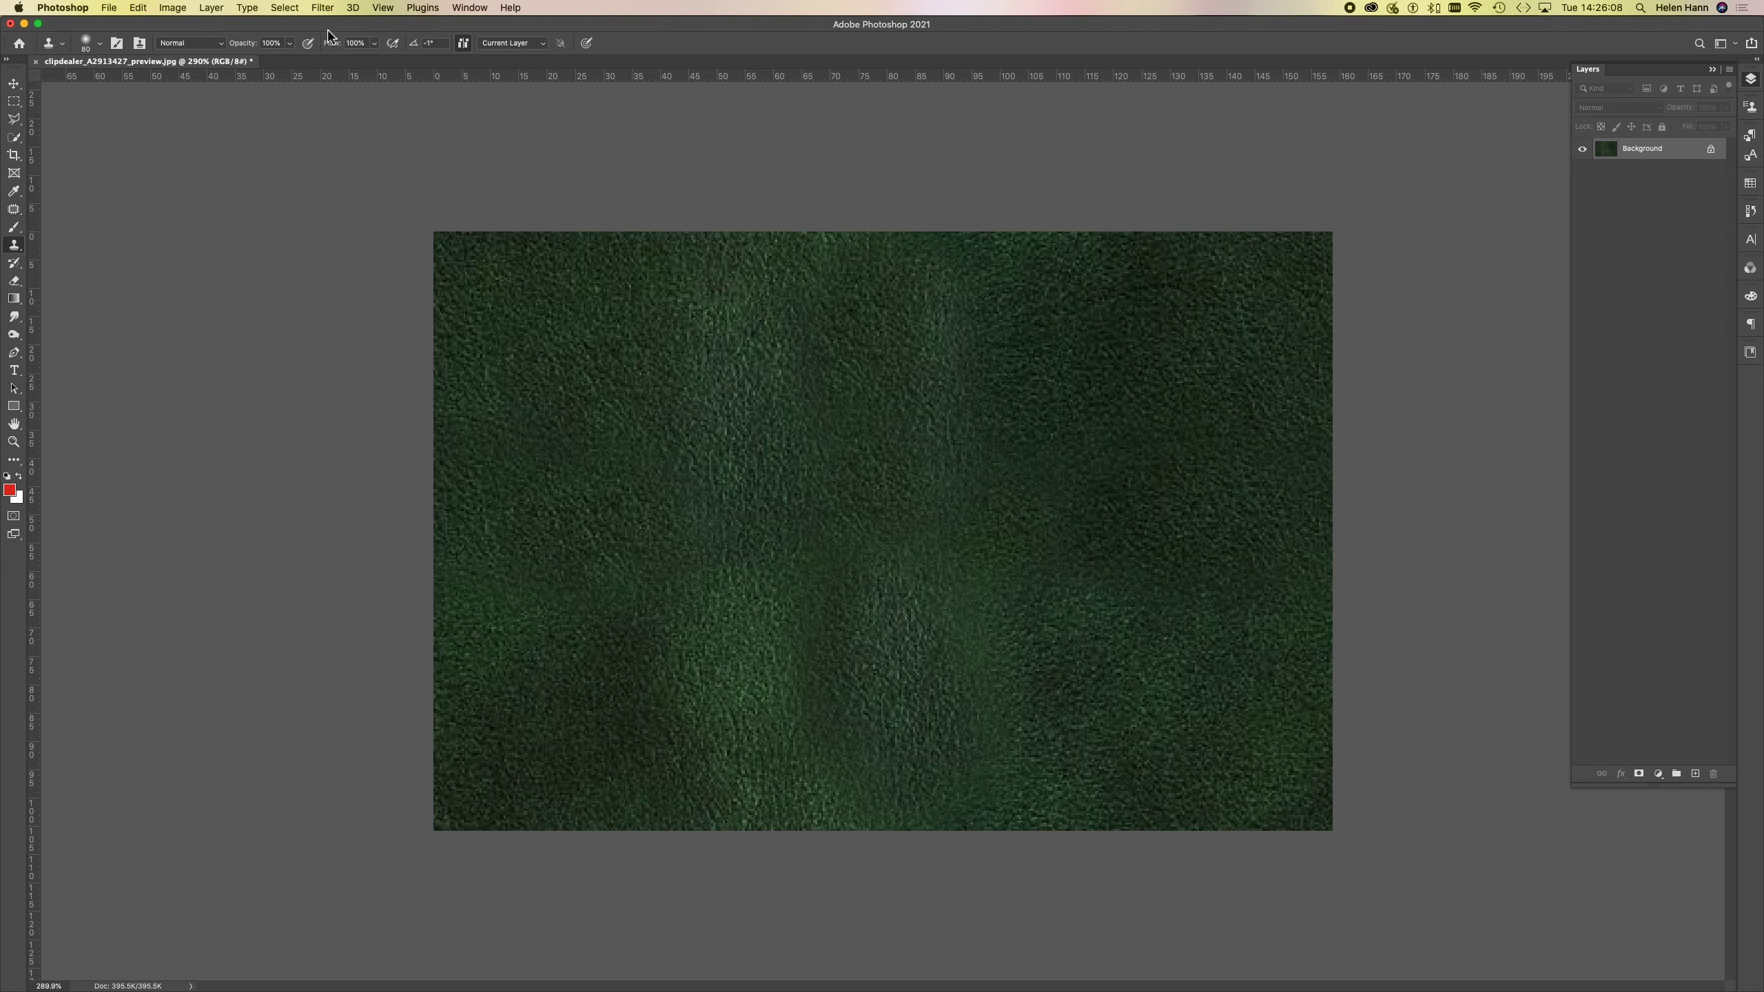
- Offset the leather image 415 pixels right and 239 pixels down with wrap-around to check for remaining seams
click(324, 9)
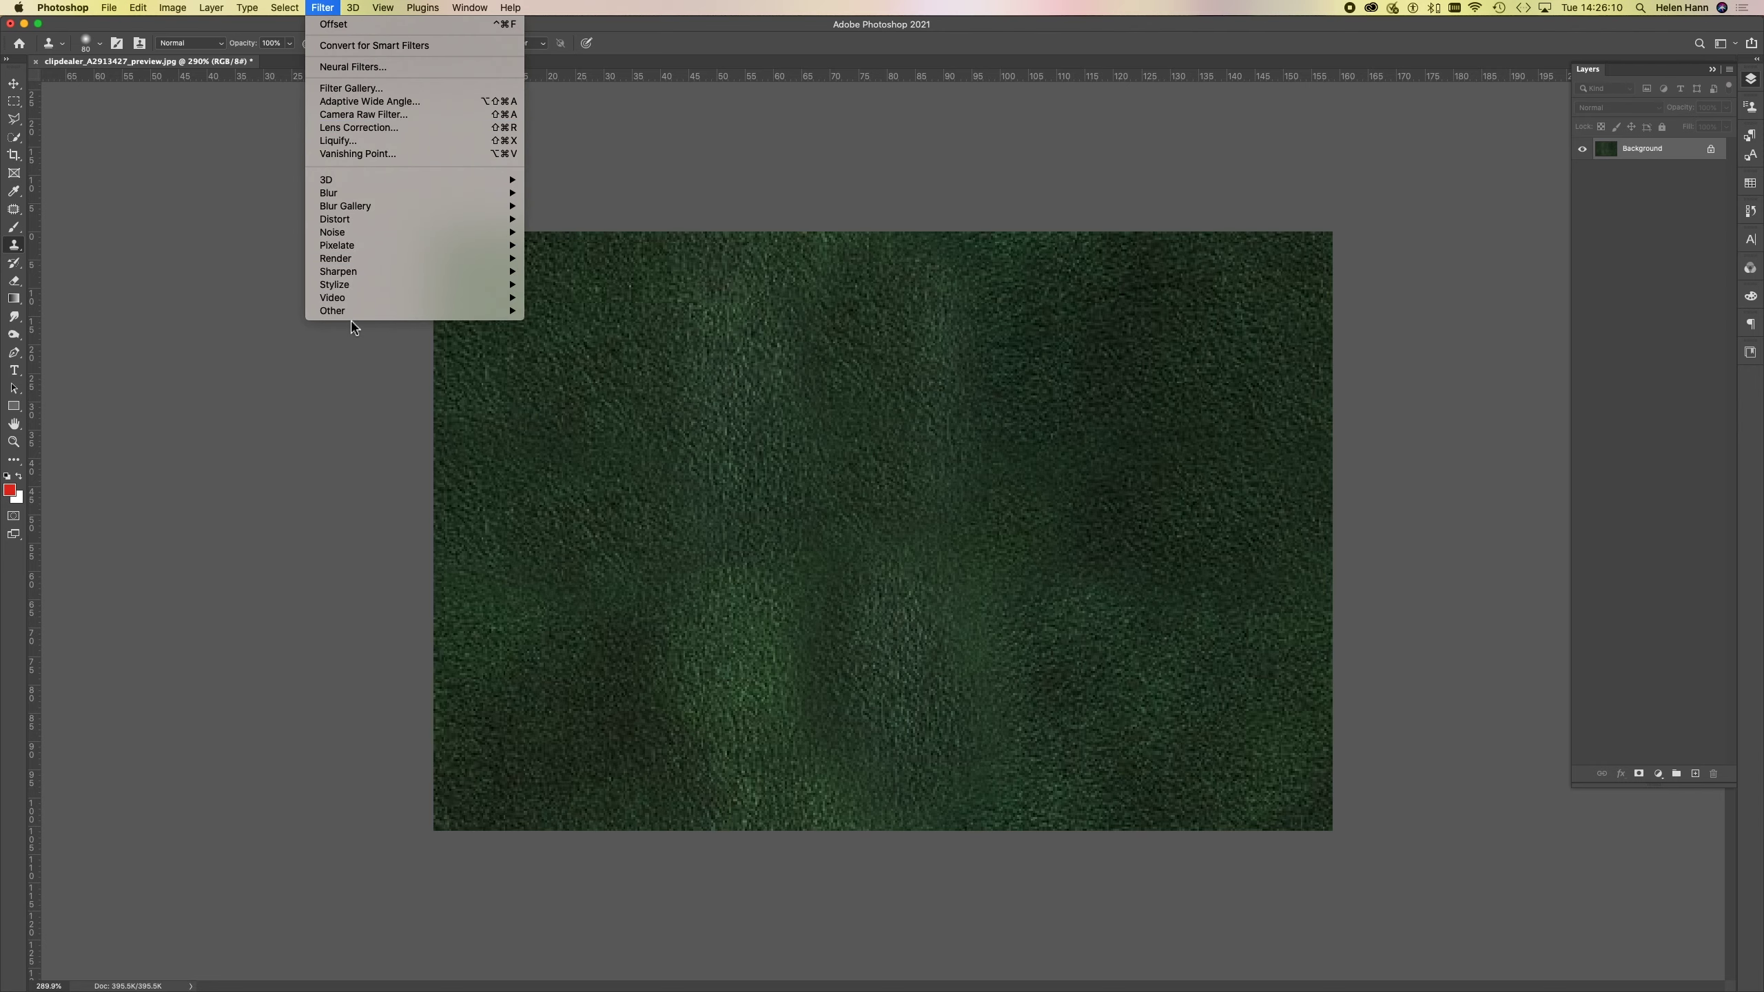
mouse_move(354, 311)
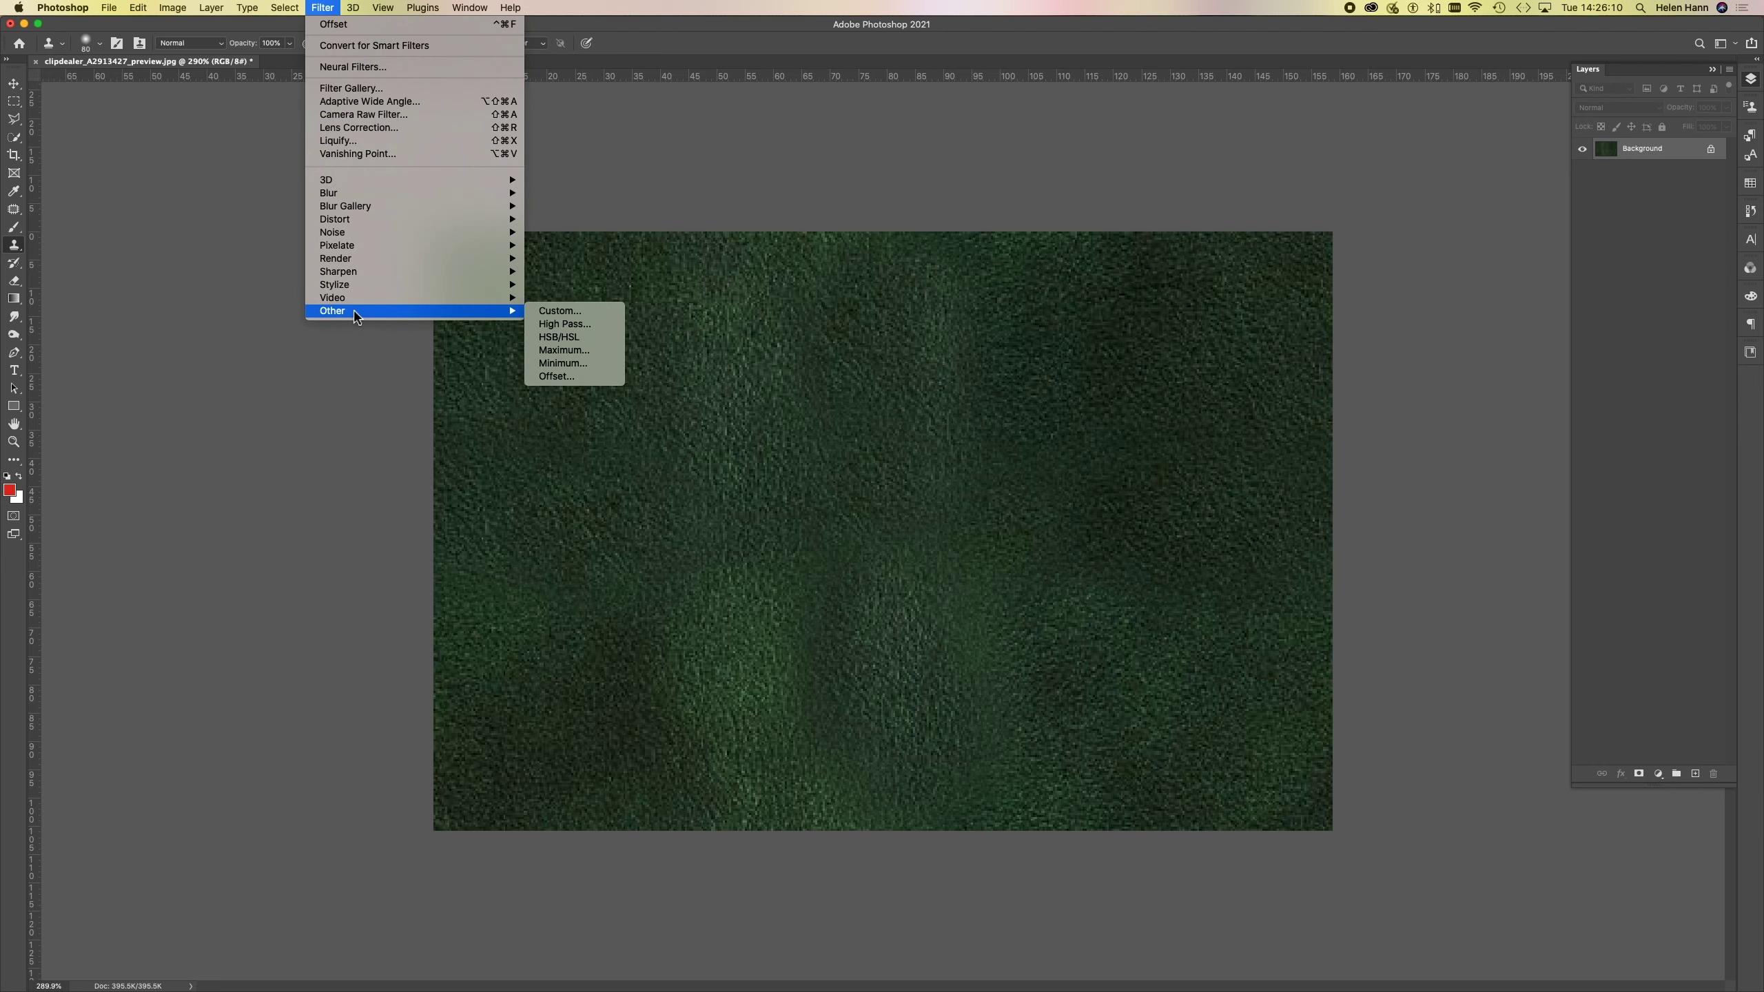
click(567, 377)
drag(290, 349, 302, 388)
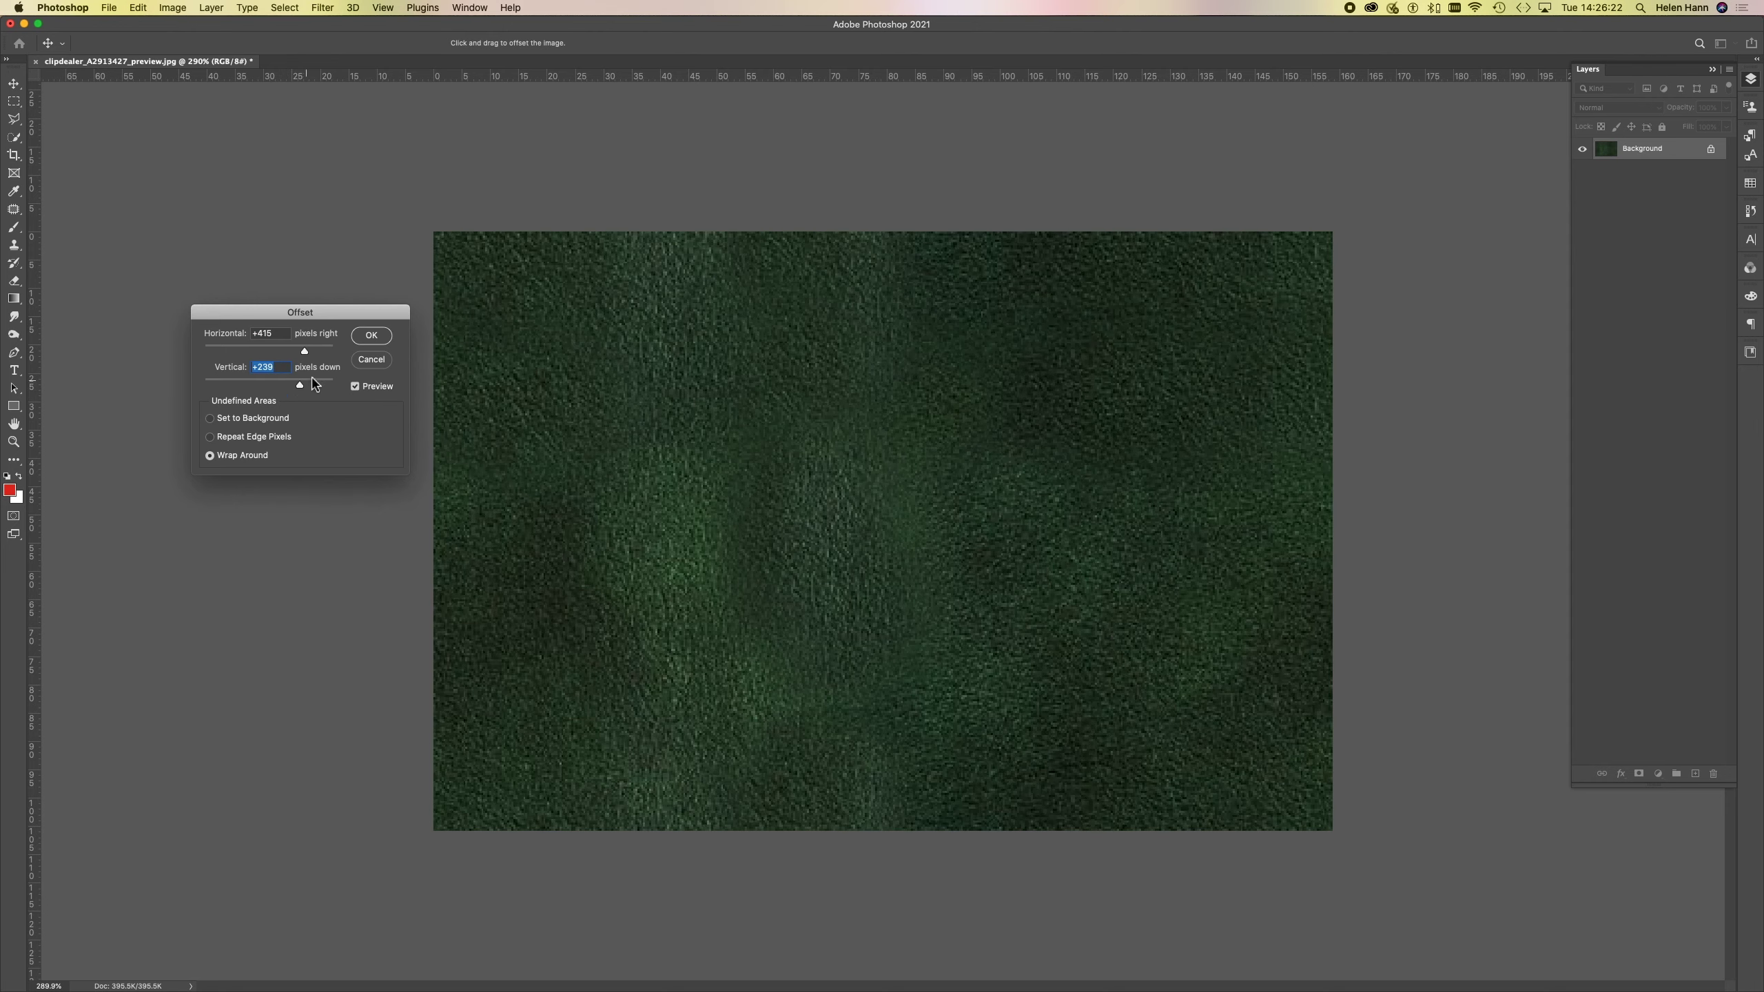
key(Return)
key(s)
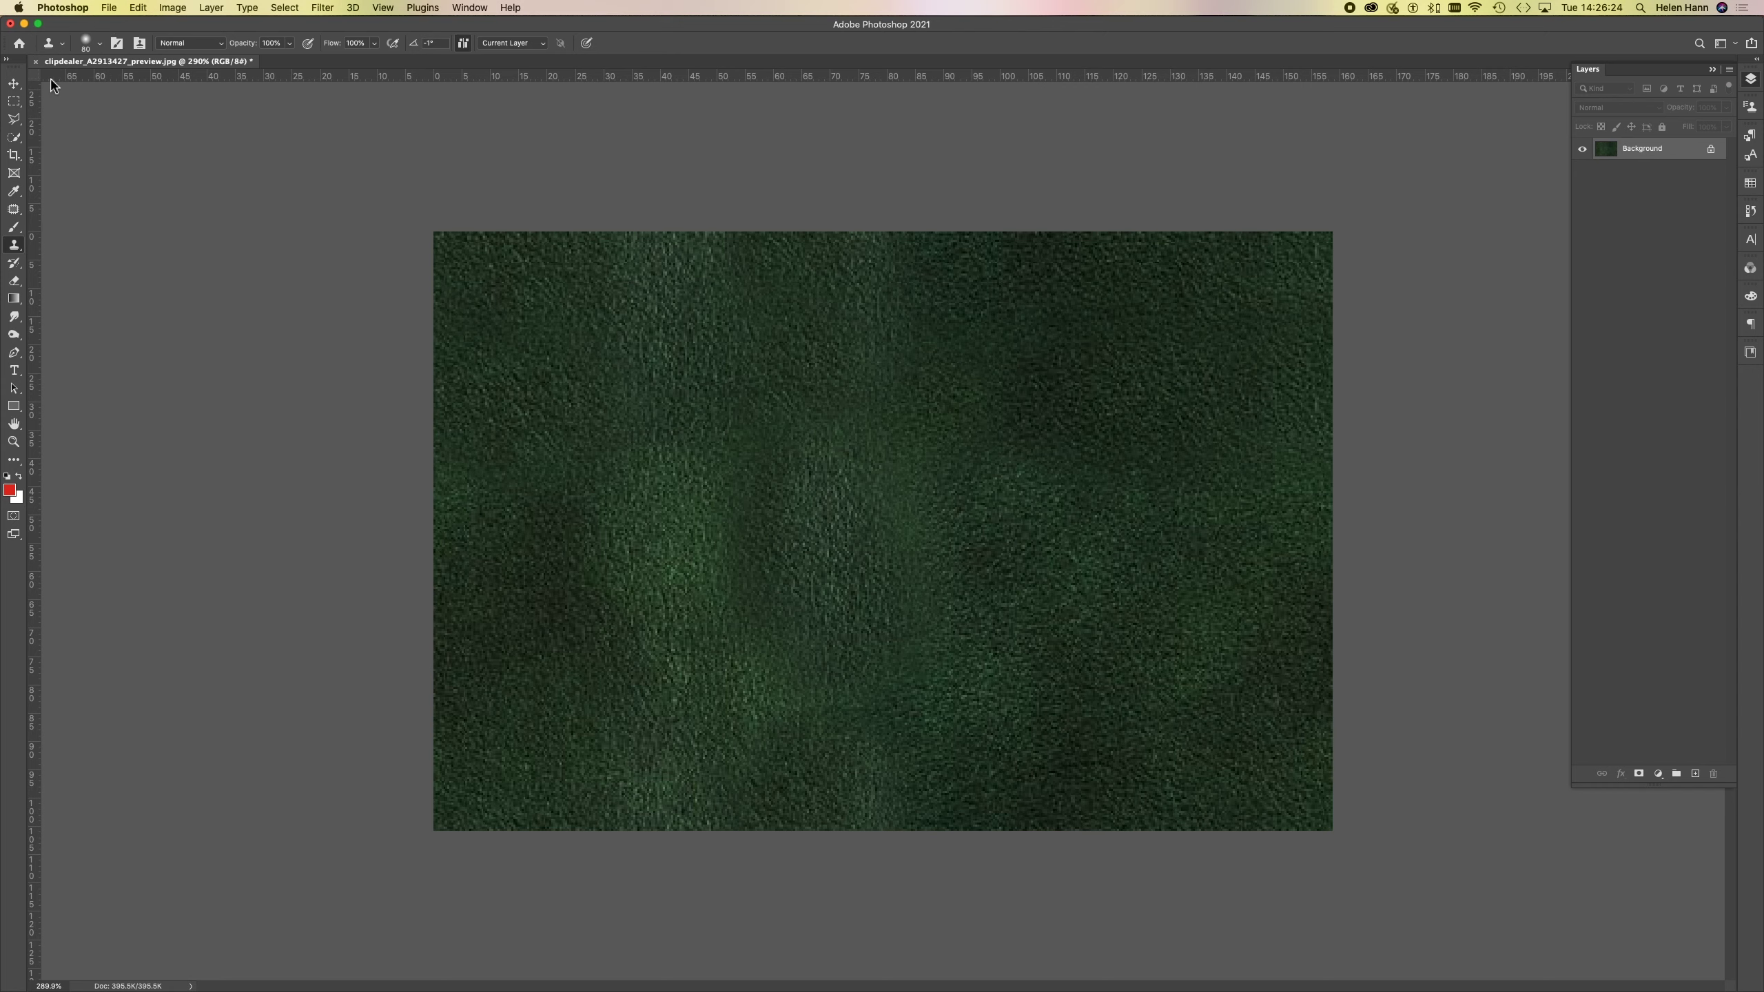
- Copy the entire leather image, switch to Illustrator and paste it into the biker jacket document
click(14, 84)
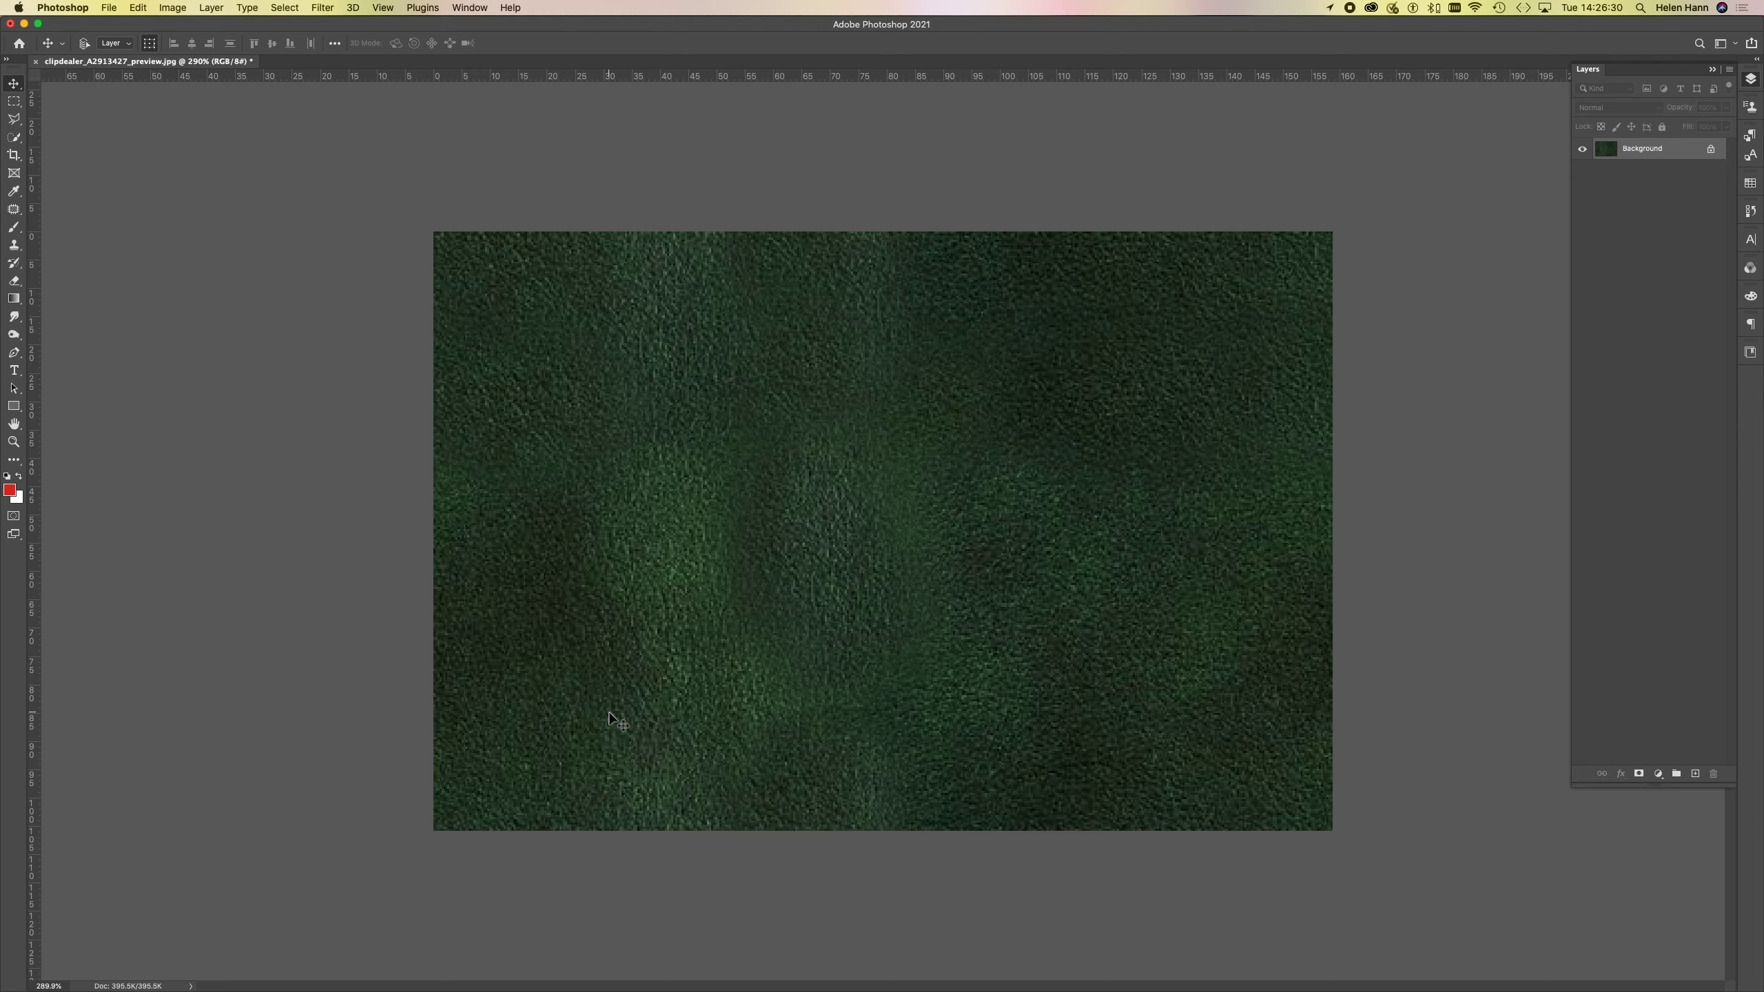
key(super+a)
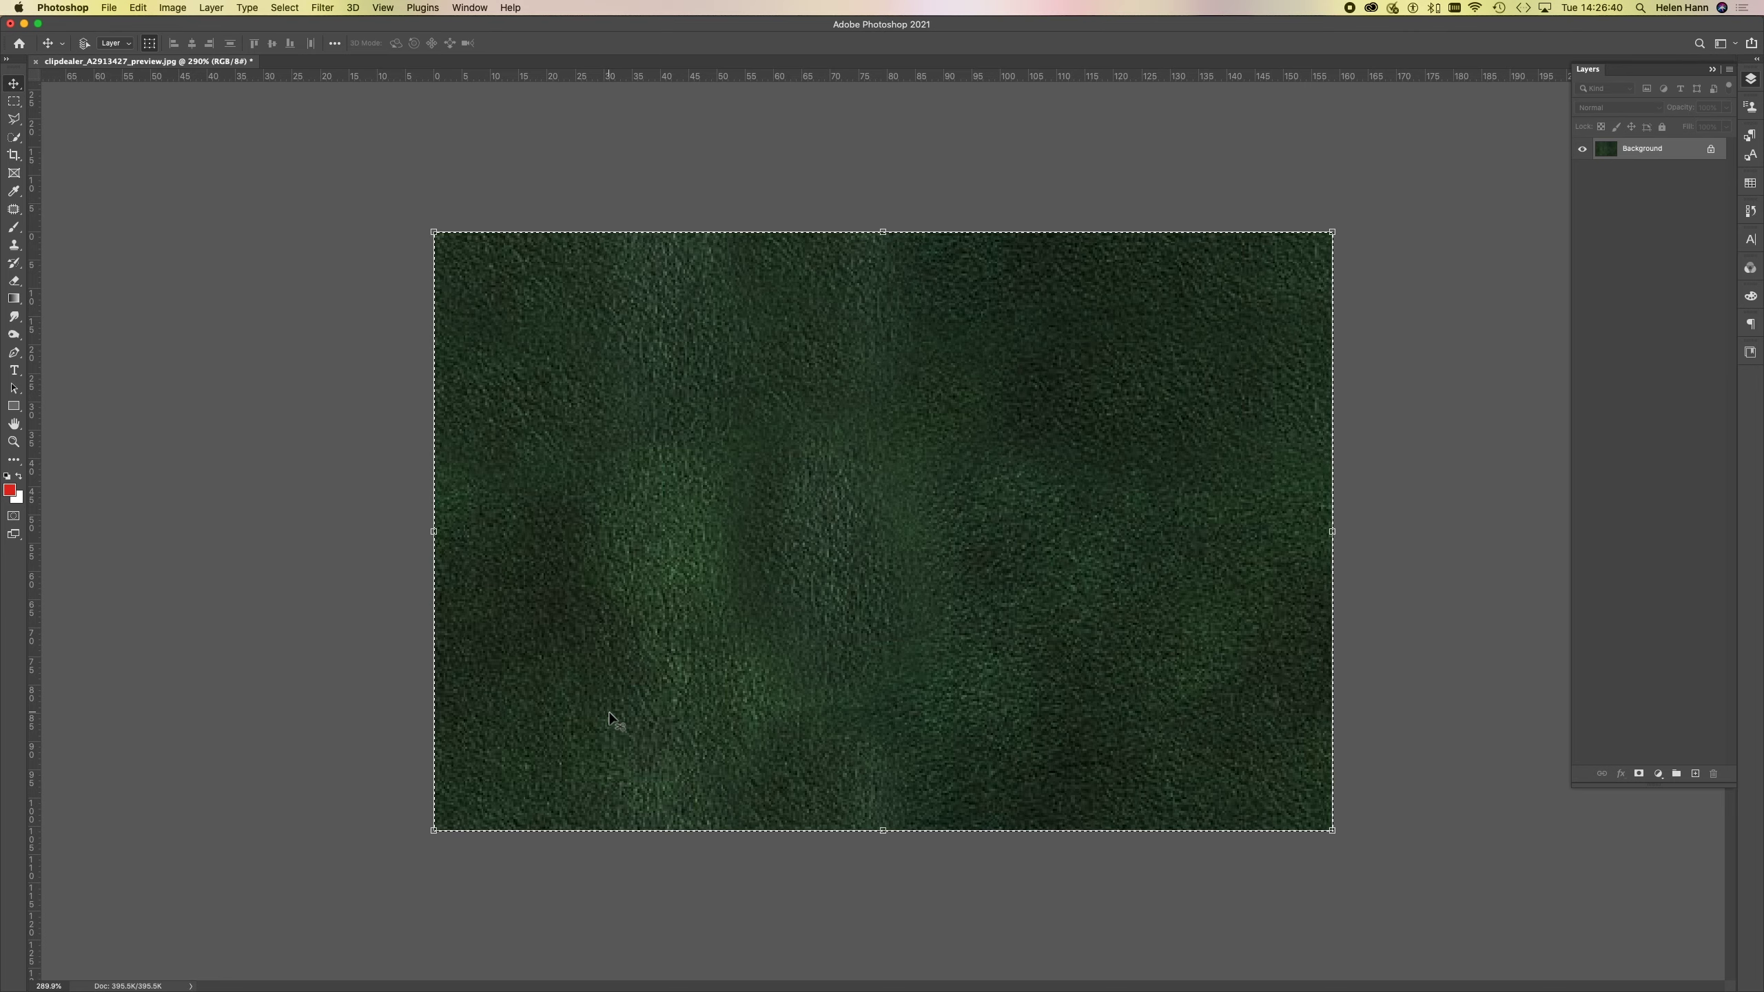
mouse_move(627, 989)
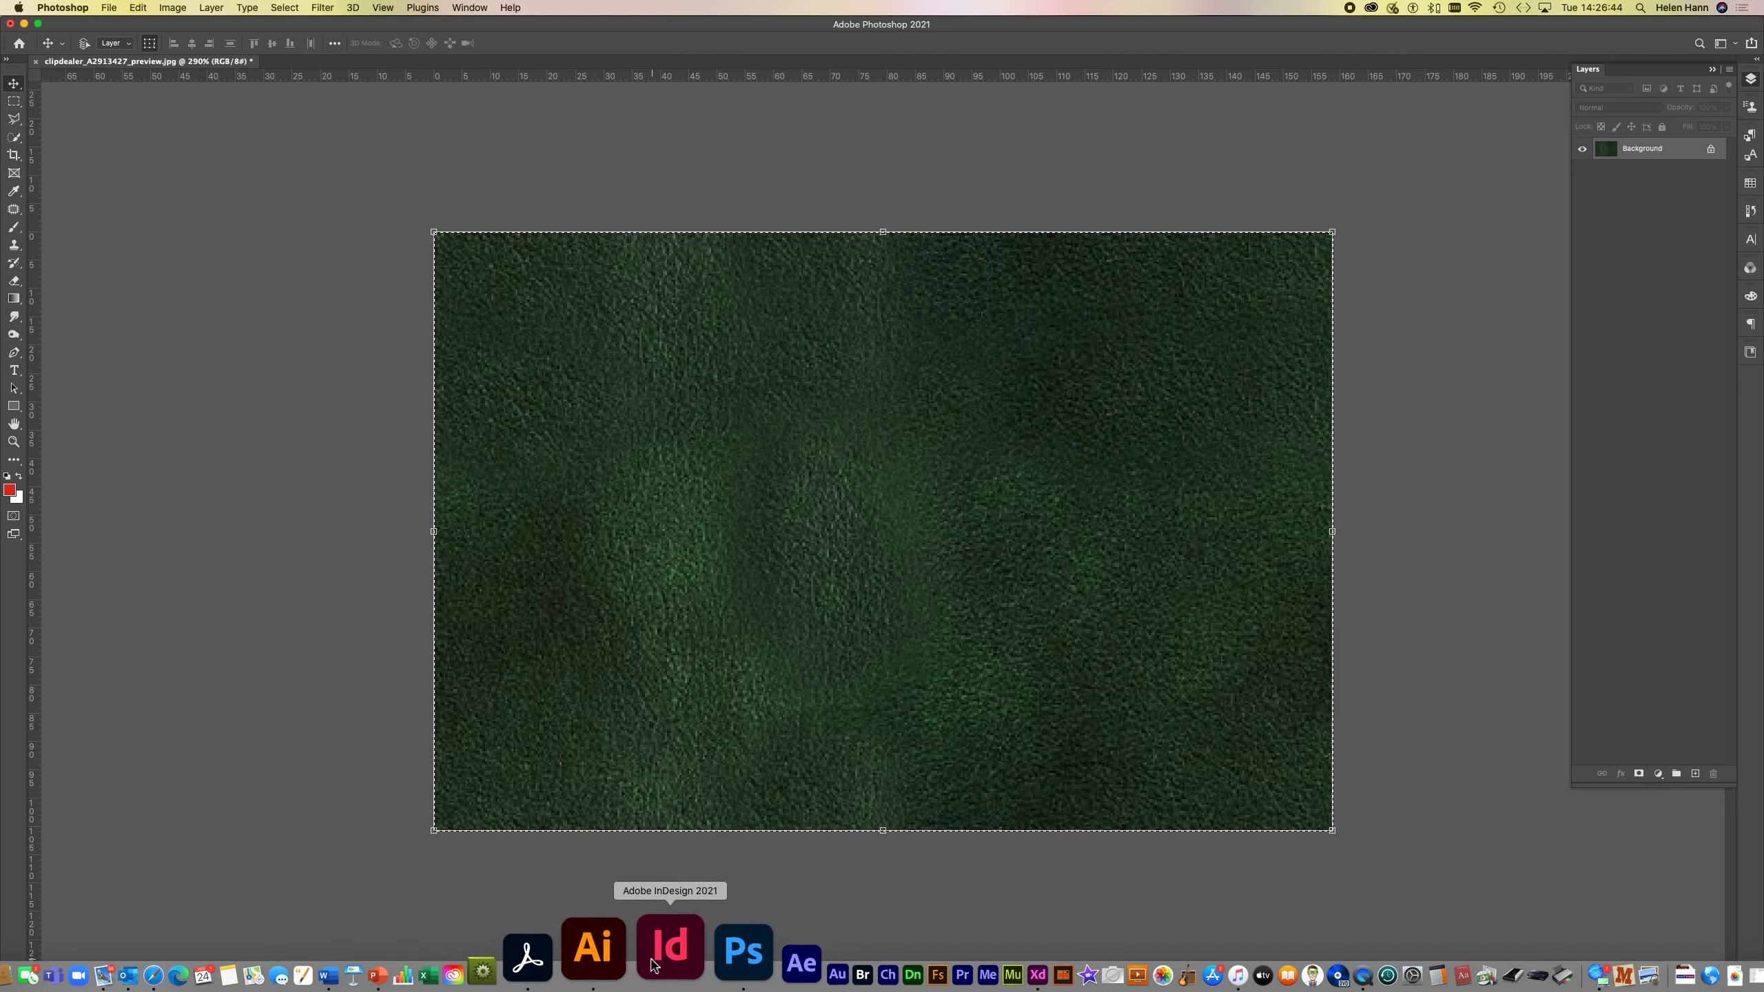
click(637, 959)
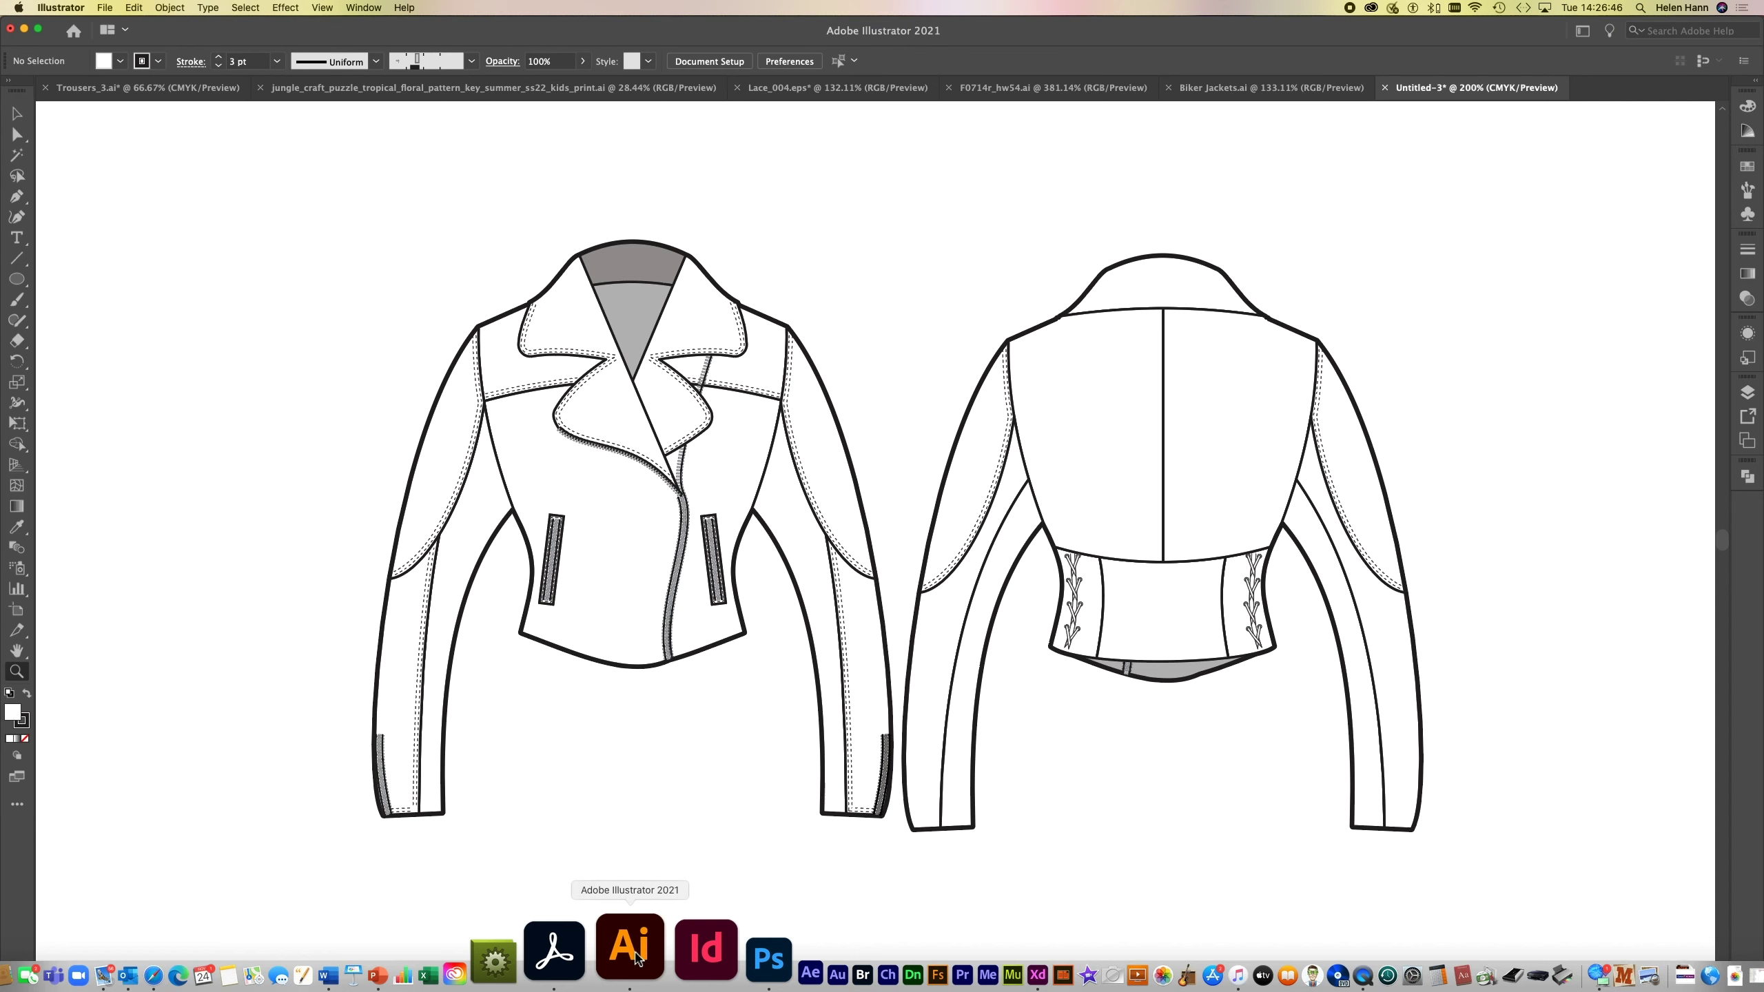
key(super)
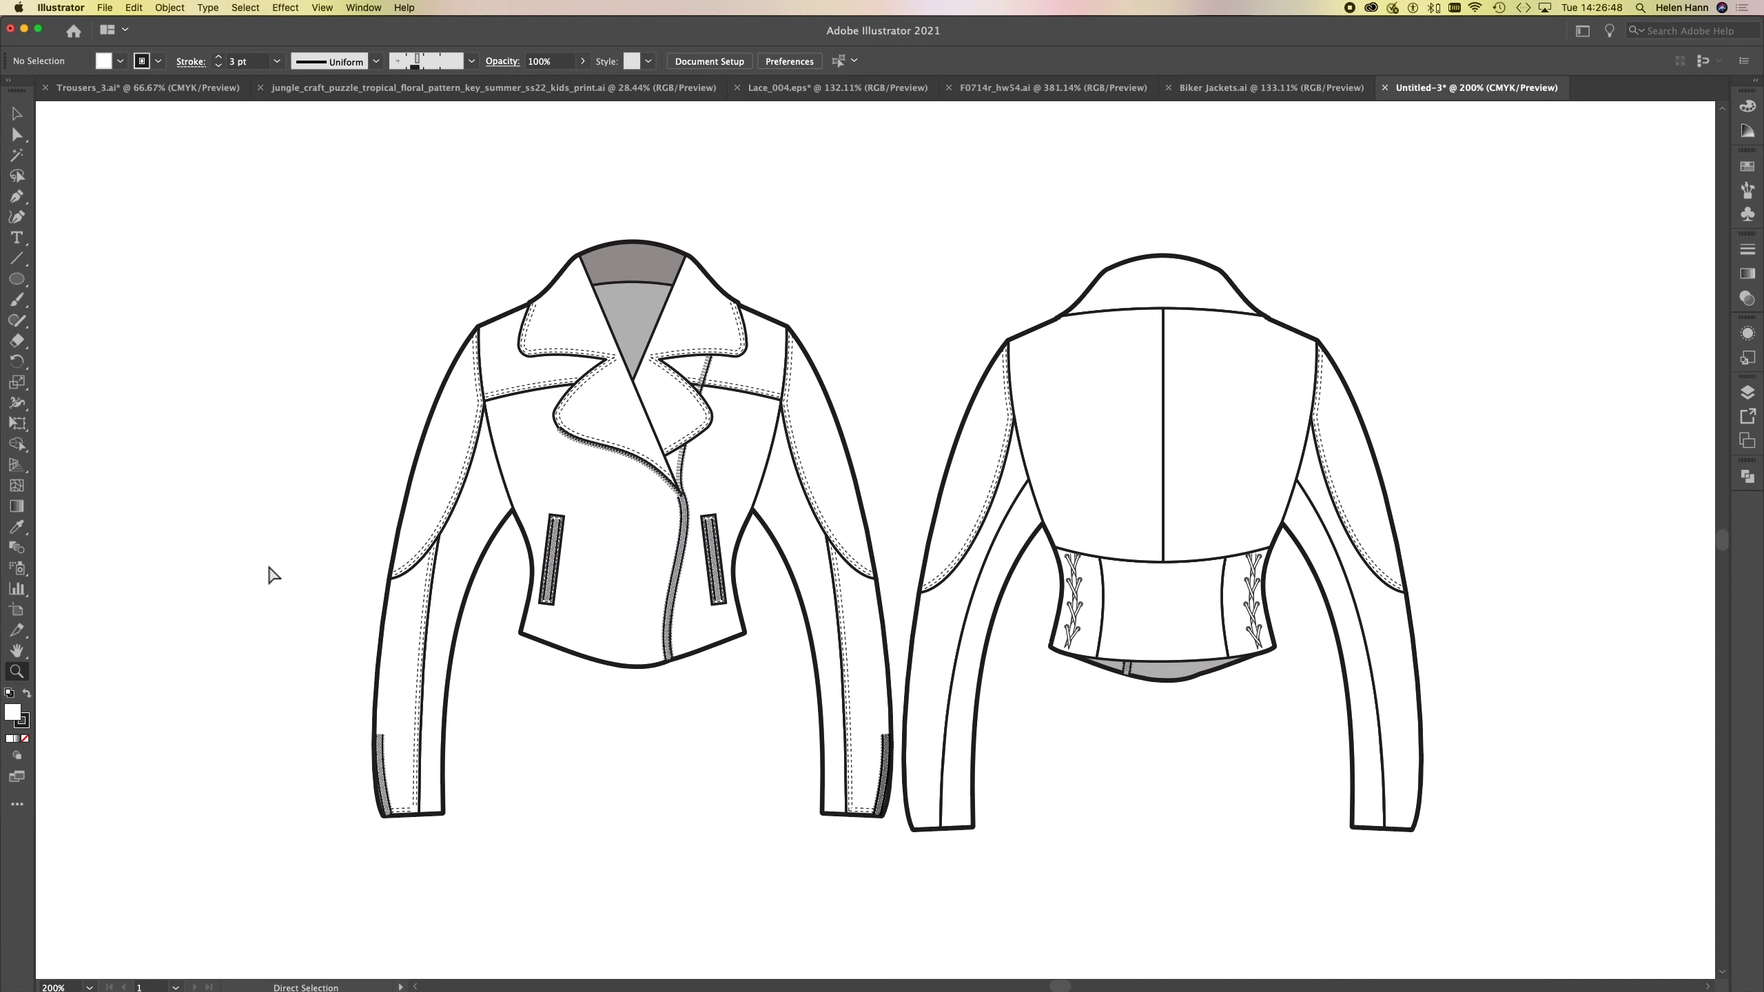
key(super+v)
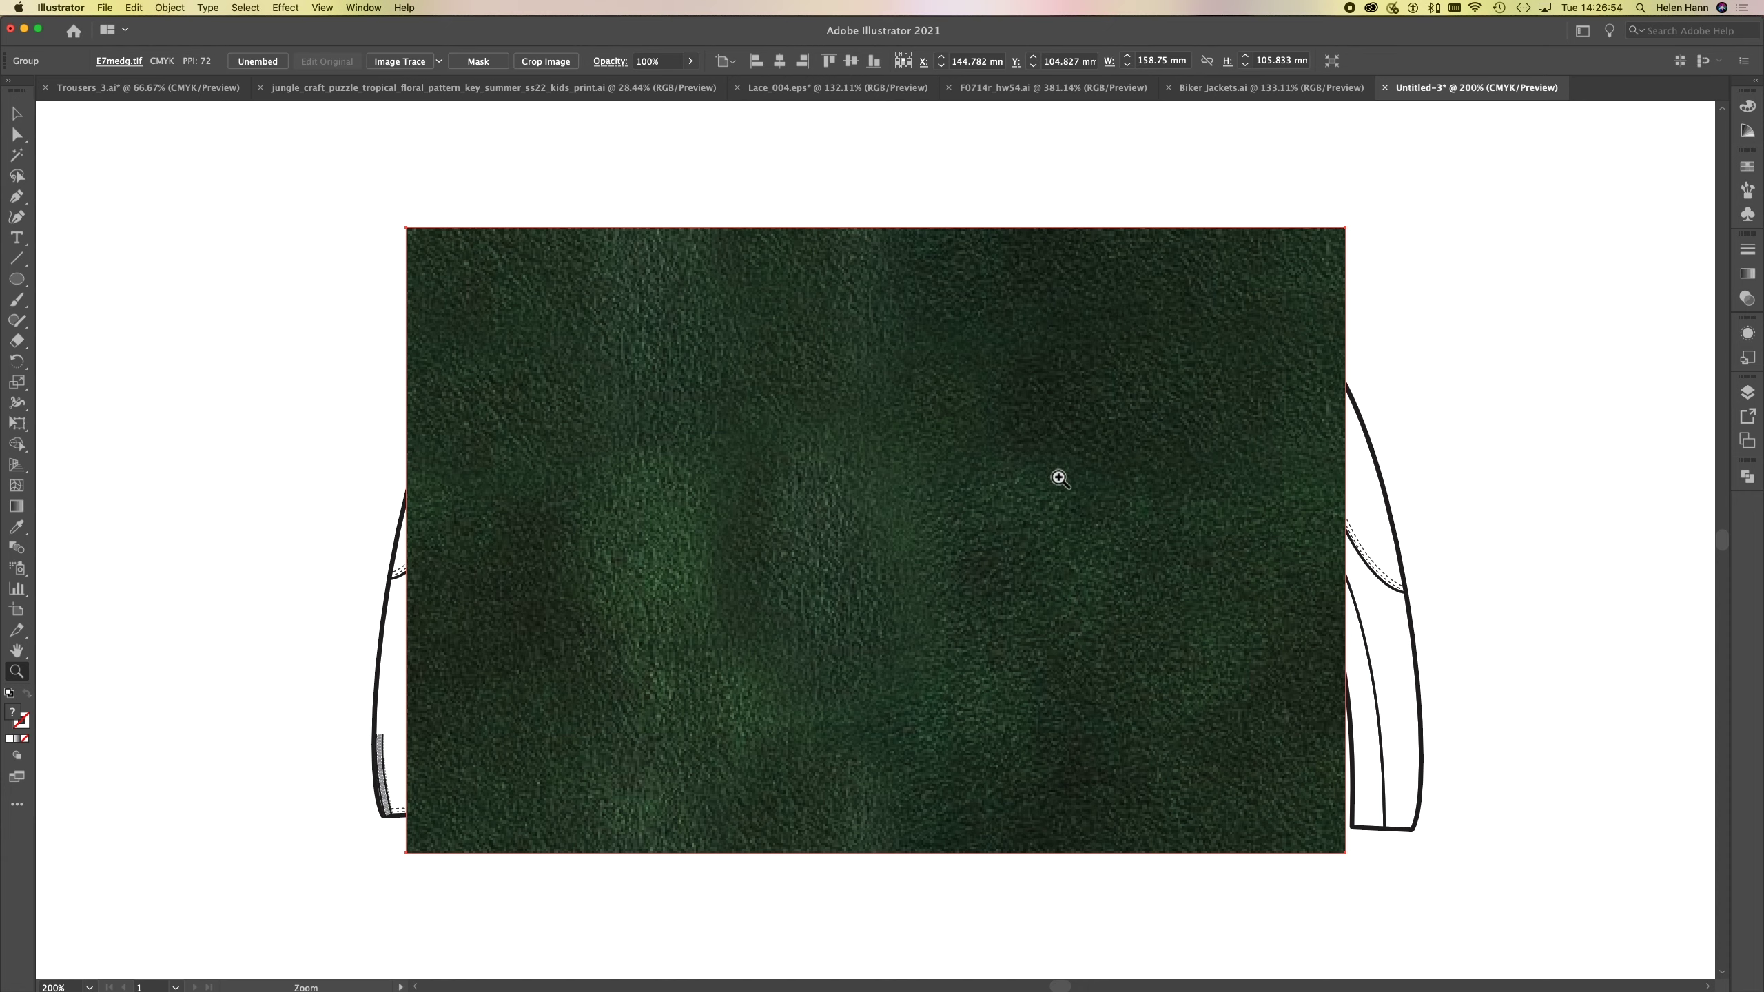
- Scale the pasted leather image down to about 37.6 by 25.07 mm and move it beside the front jacket view
key(v)
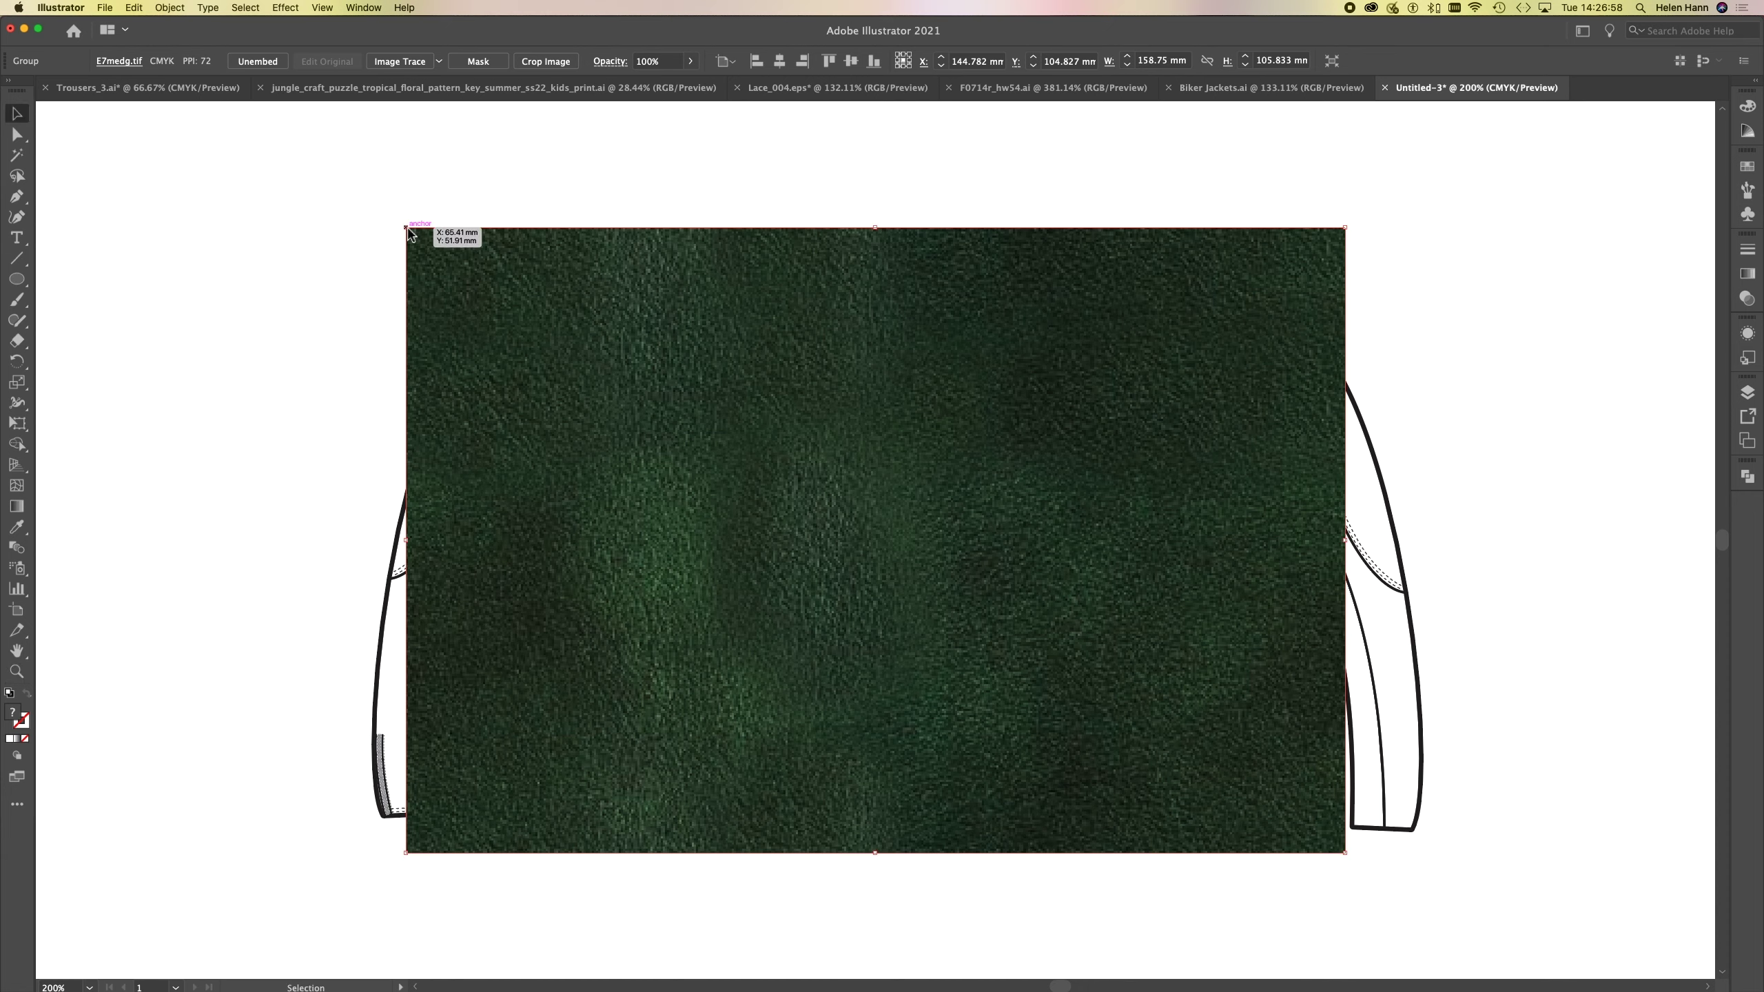
drag(406, 228, 1125, 705)
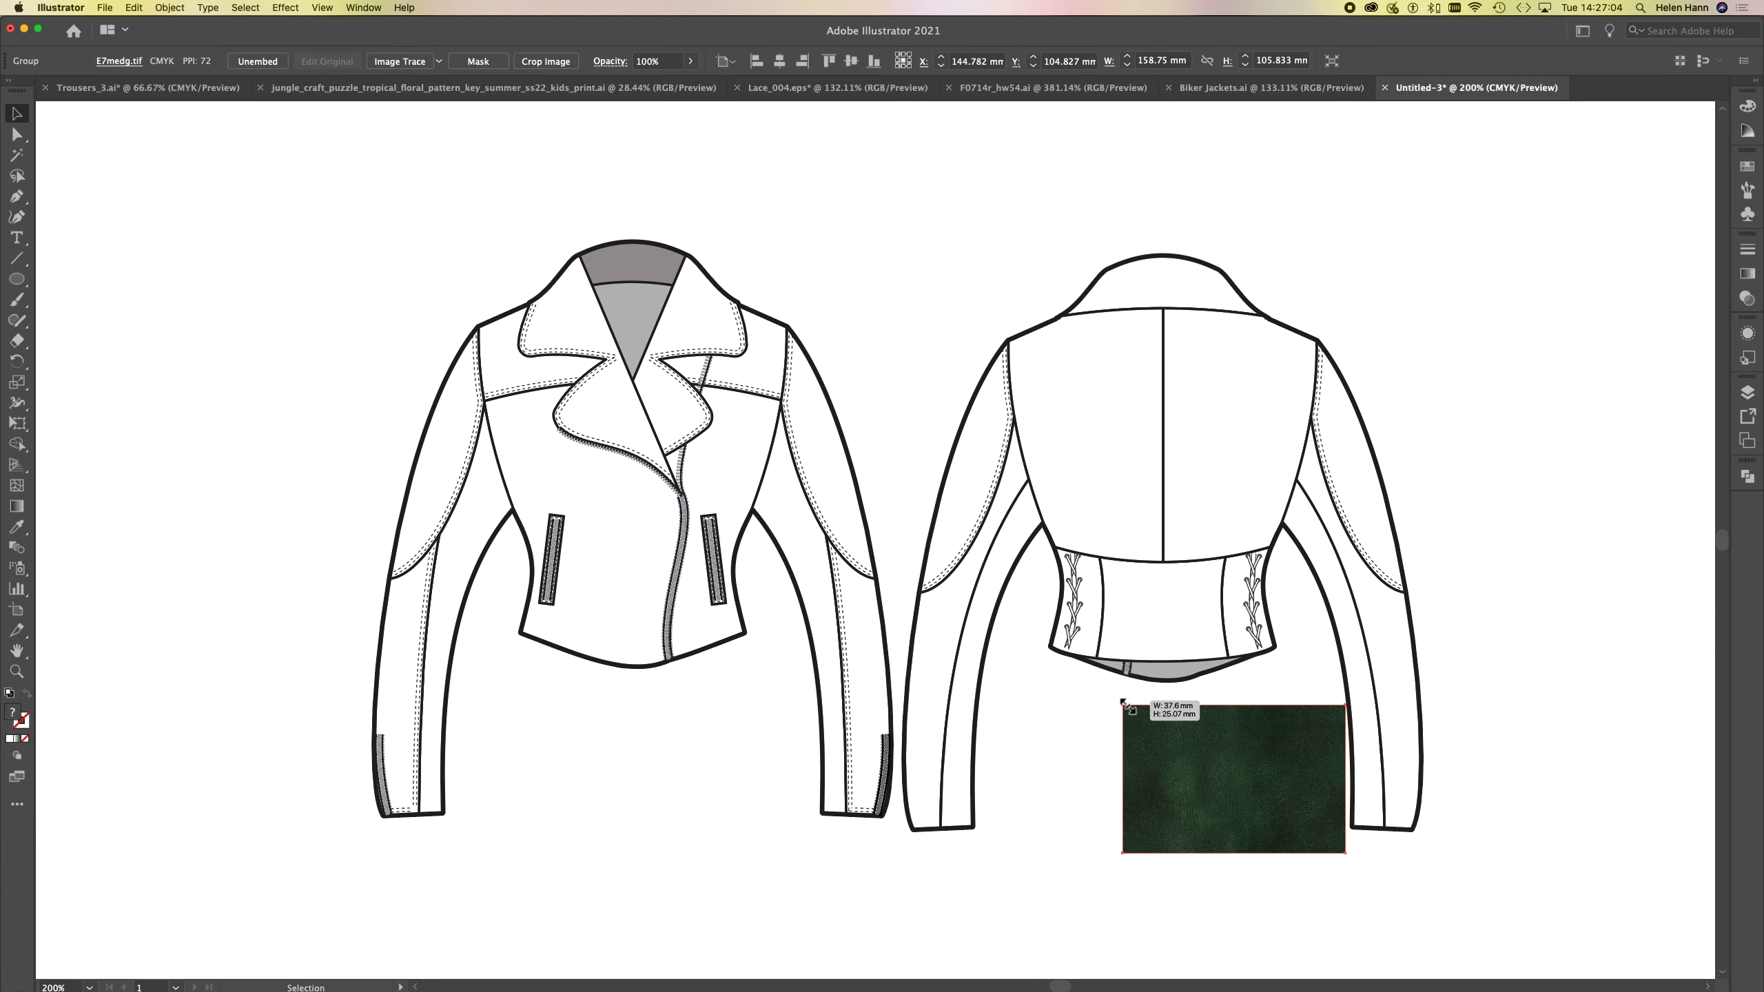
drag(1240, 789, 256, 346)
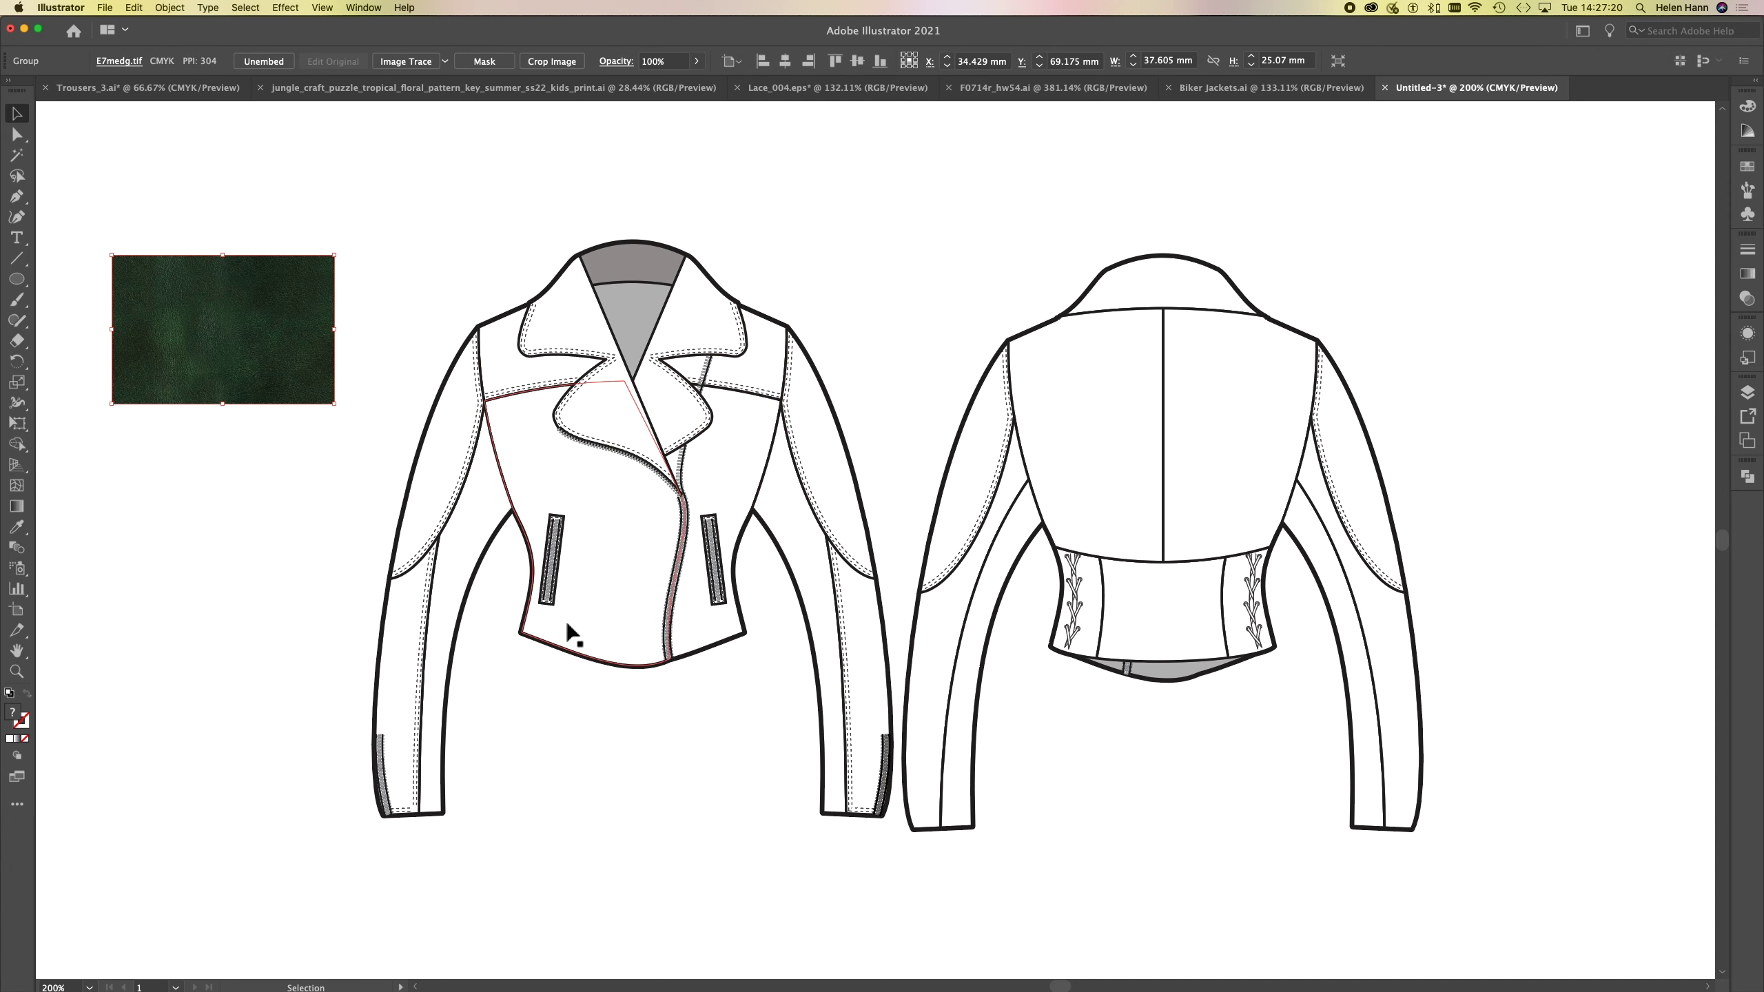
- Make a pattern swatch from the small leather image and dismiss the notice about pattern editing
click(168, 8)
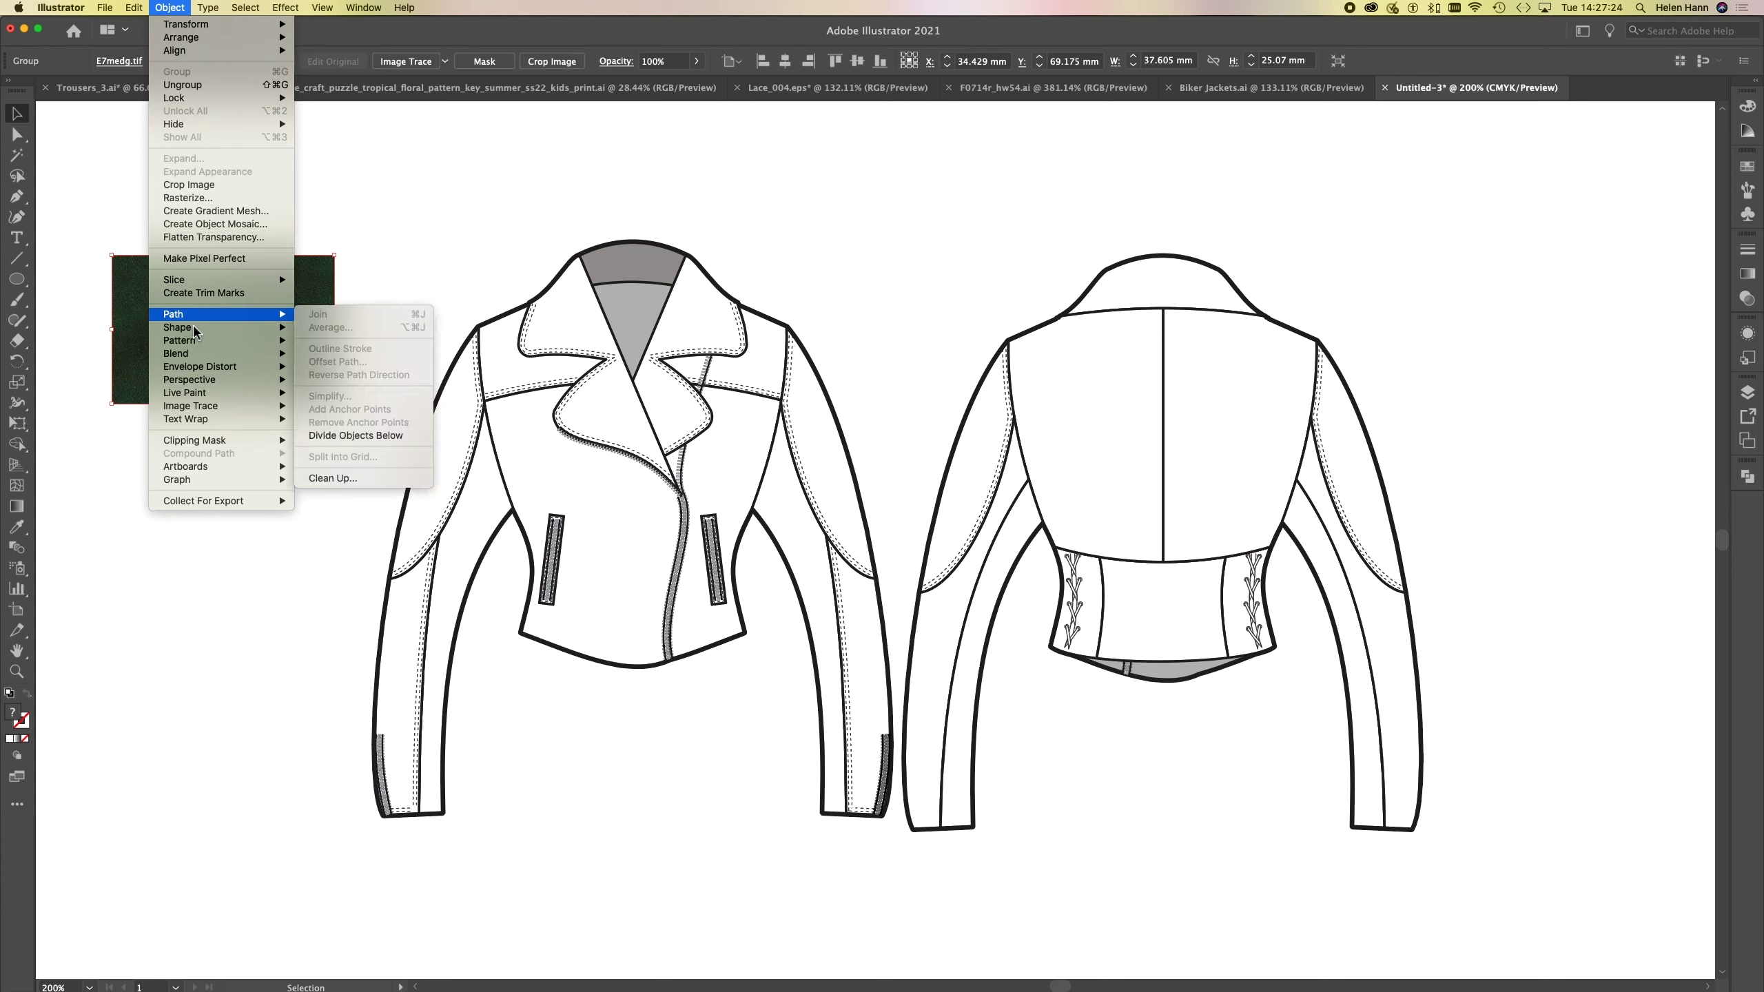
mouse_move(195, 343)
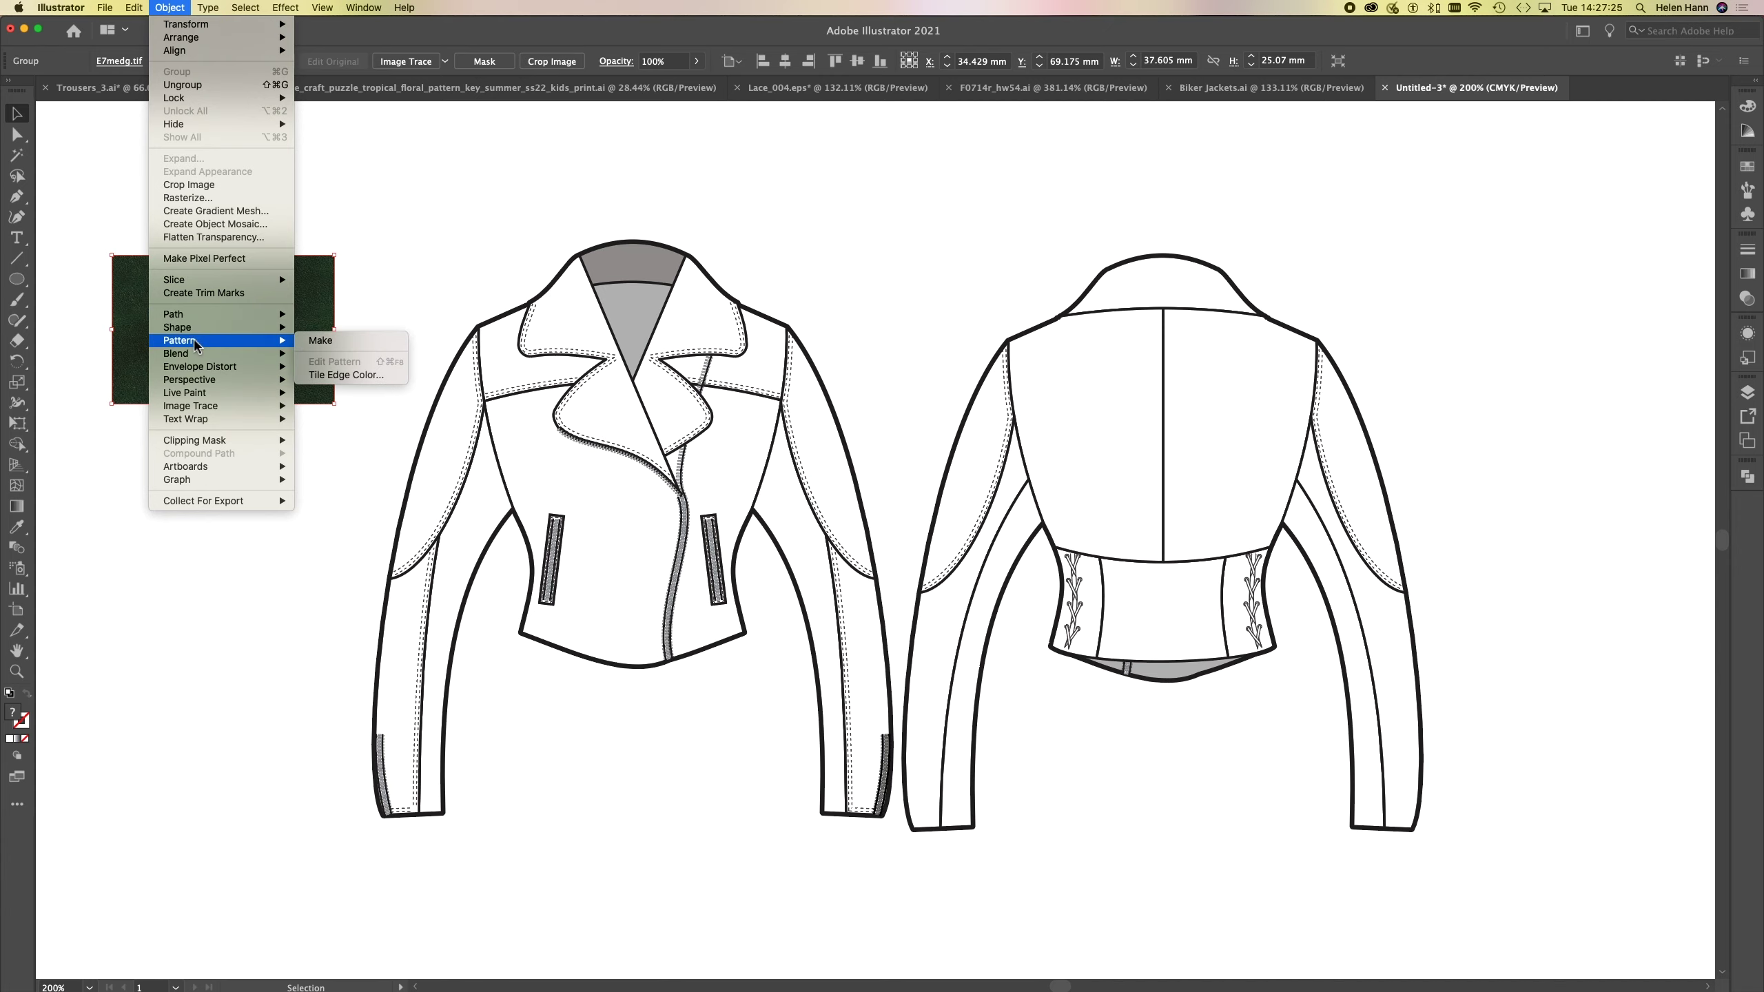
click(344, 339)
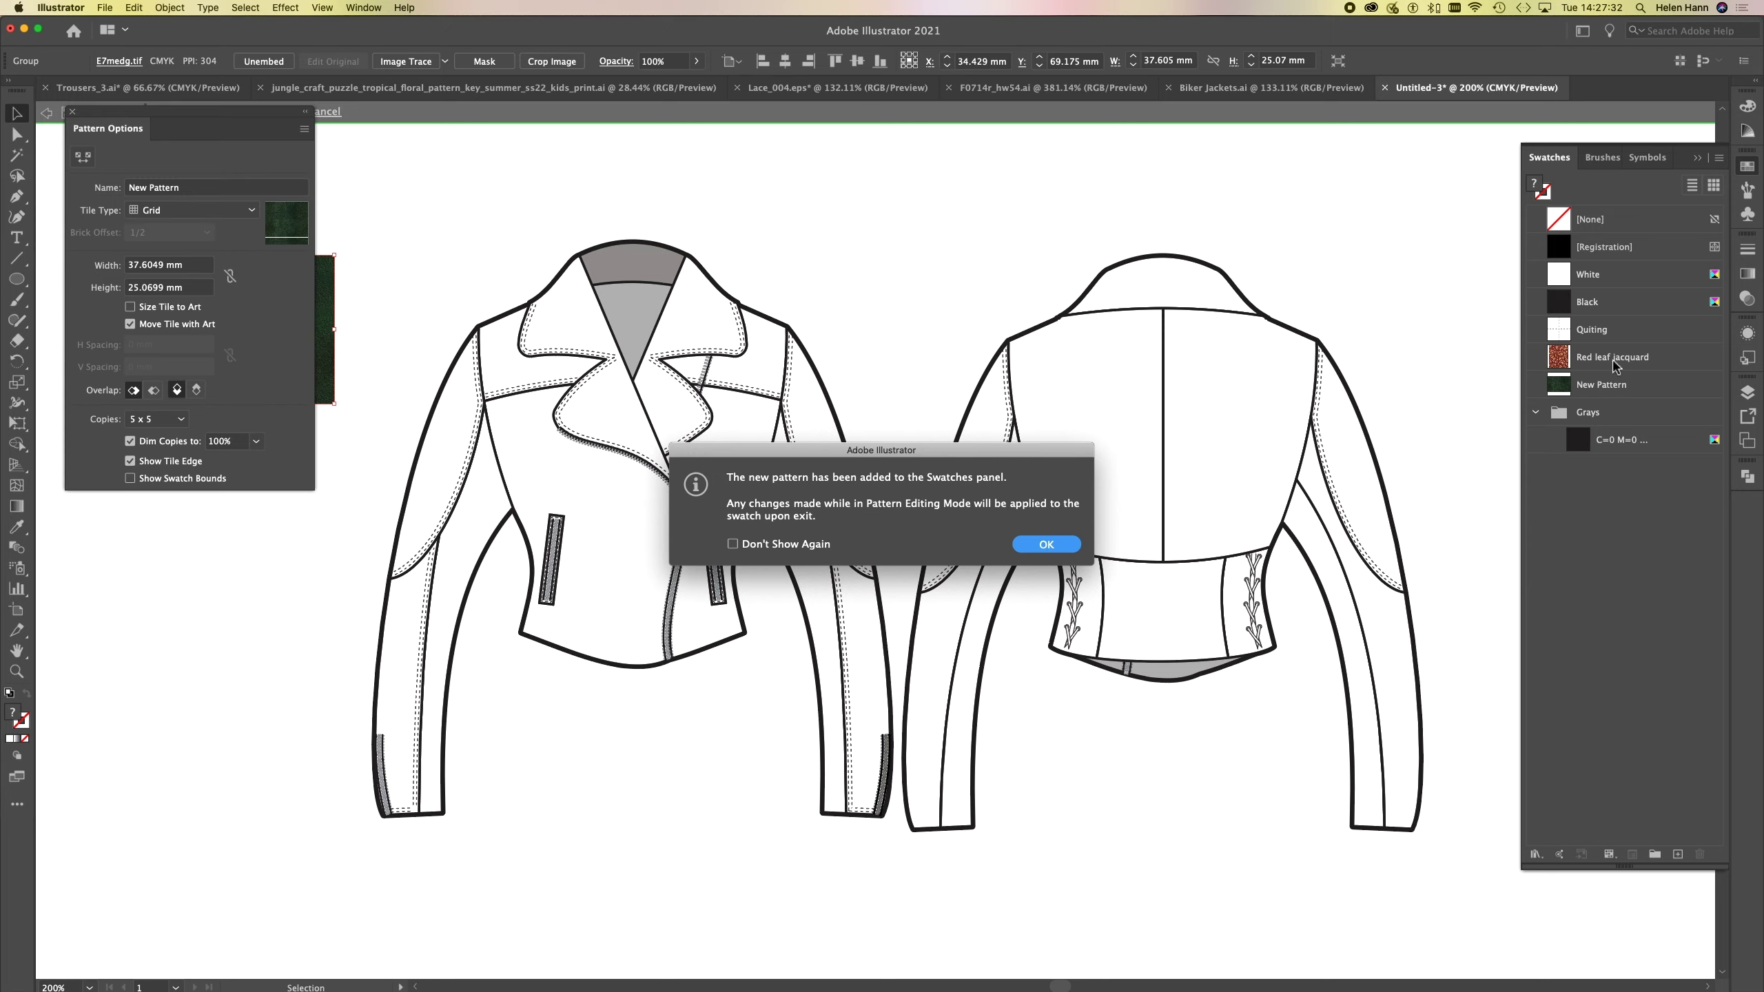
click(1046, 544)
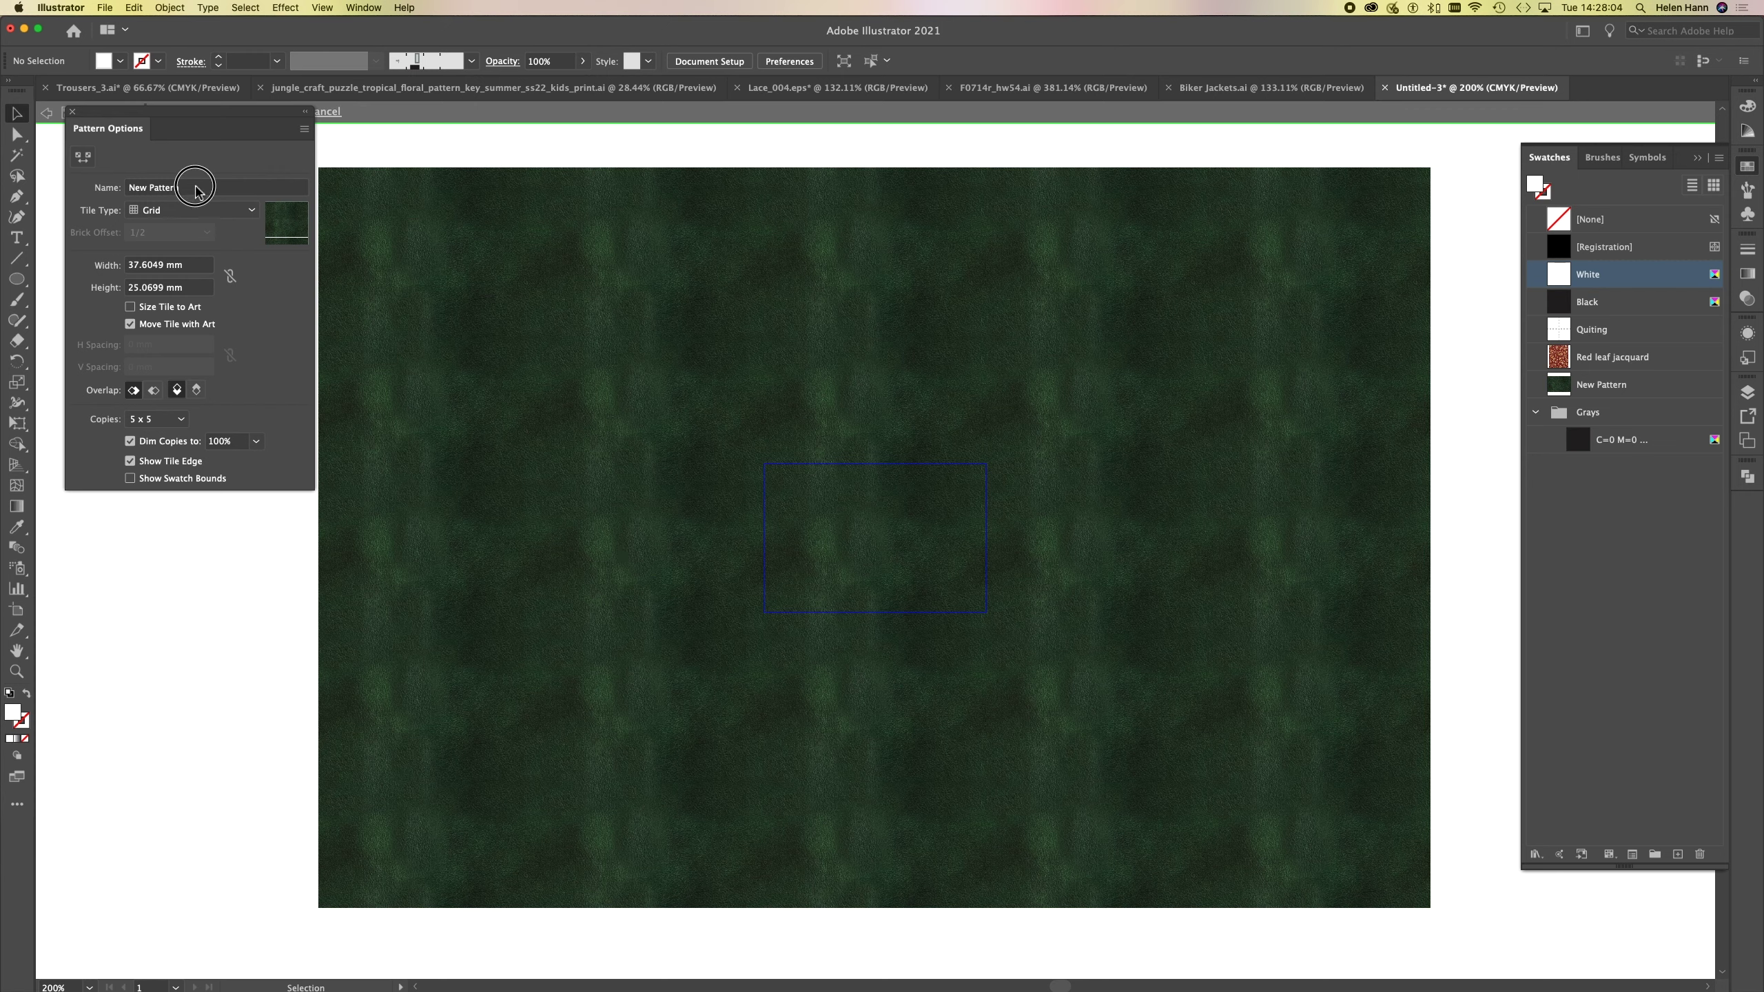
- Name the pattern "green leather" and finish pattern editing, keeping the Grid tile type
drag(197, 186, 72, 178)
text(gre)
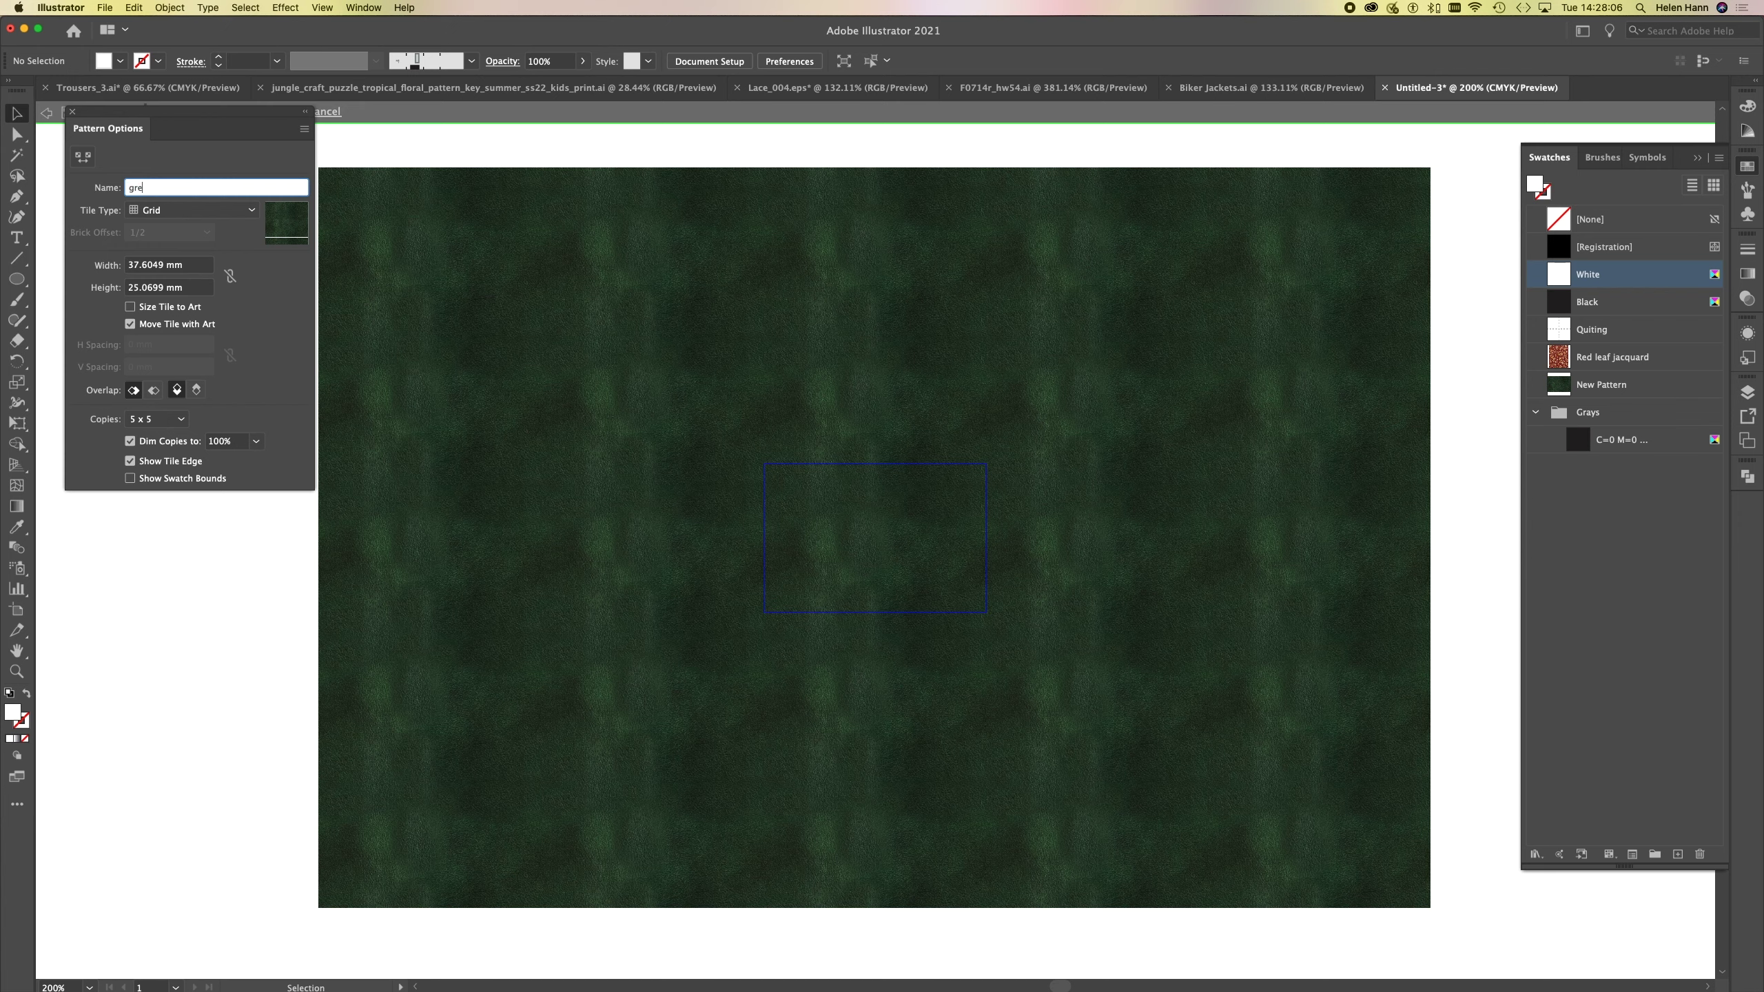
text(en leather)
click(457, 109)
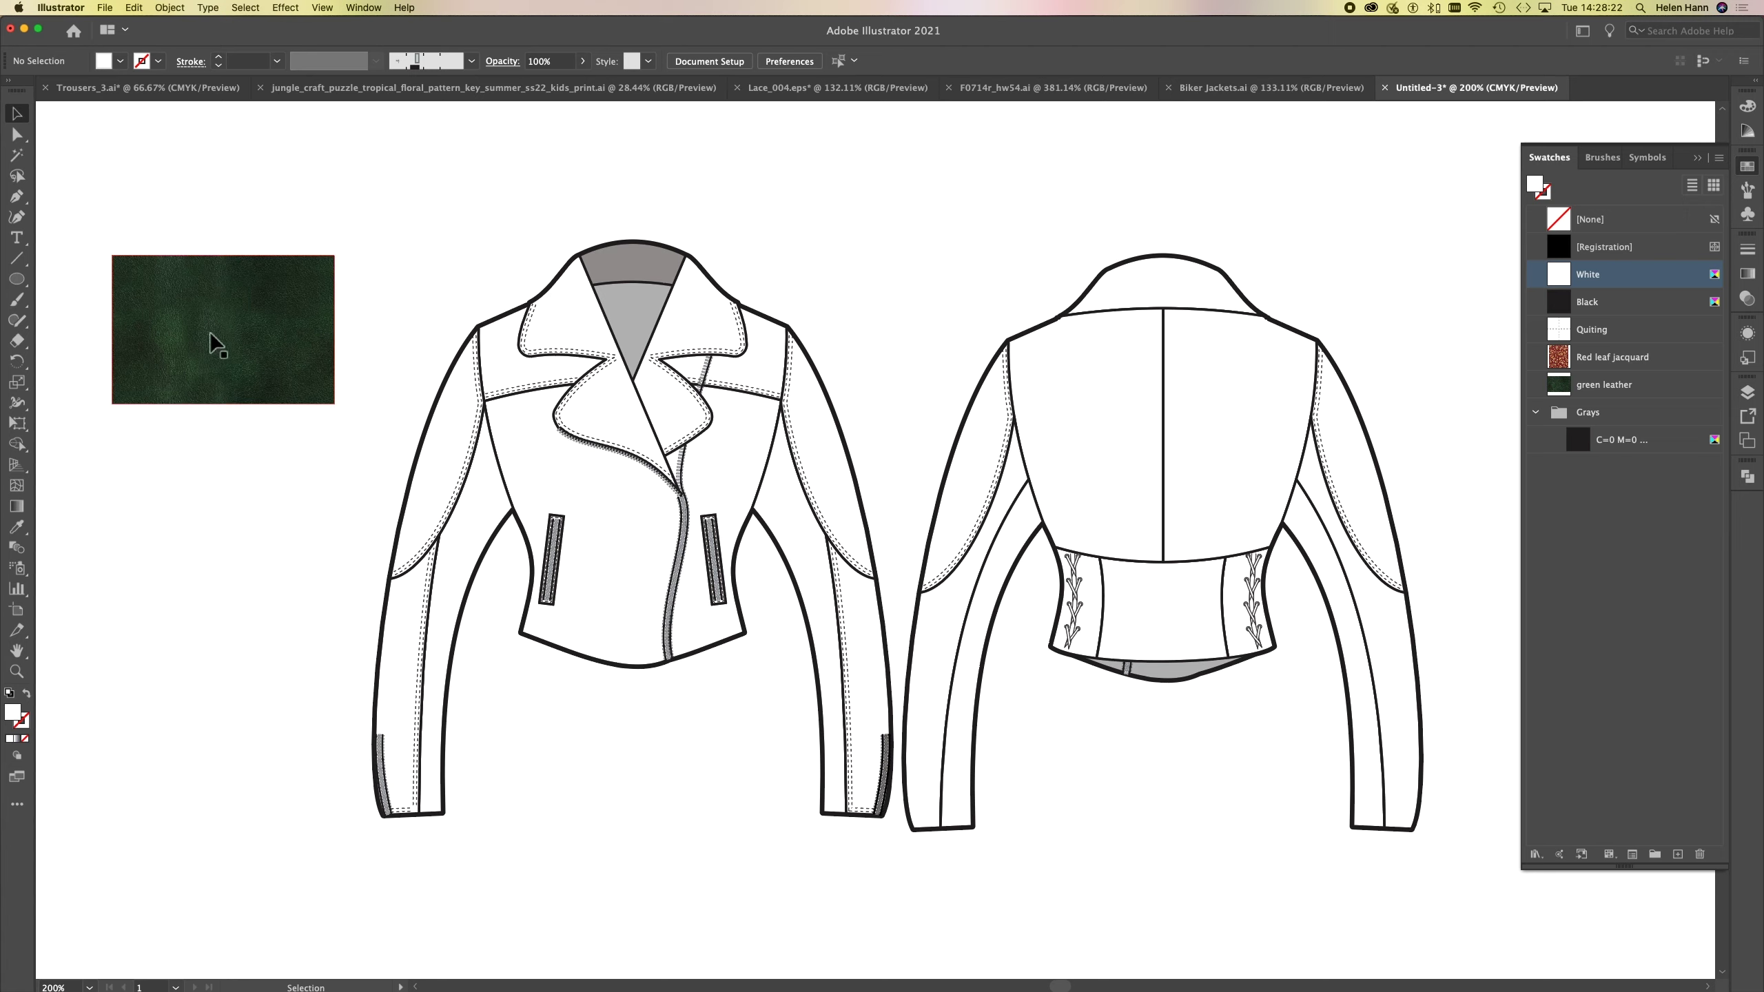
- Delete the original leather image beside the front jacket view
click(211, 338)
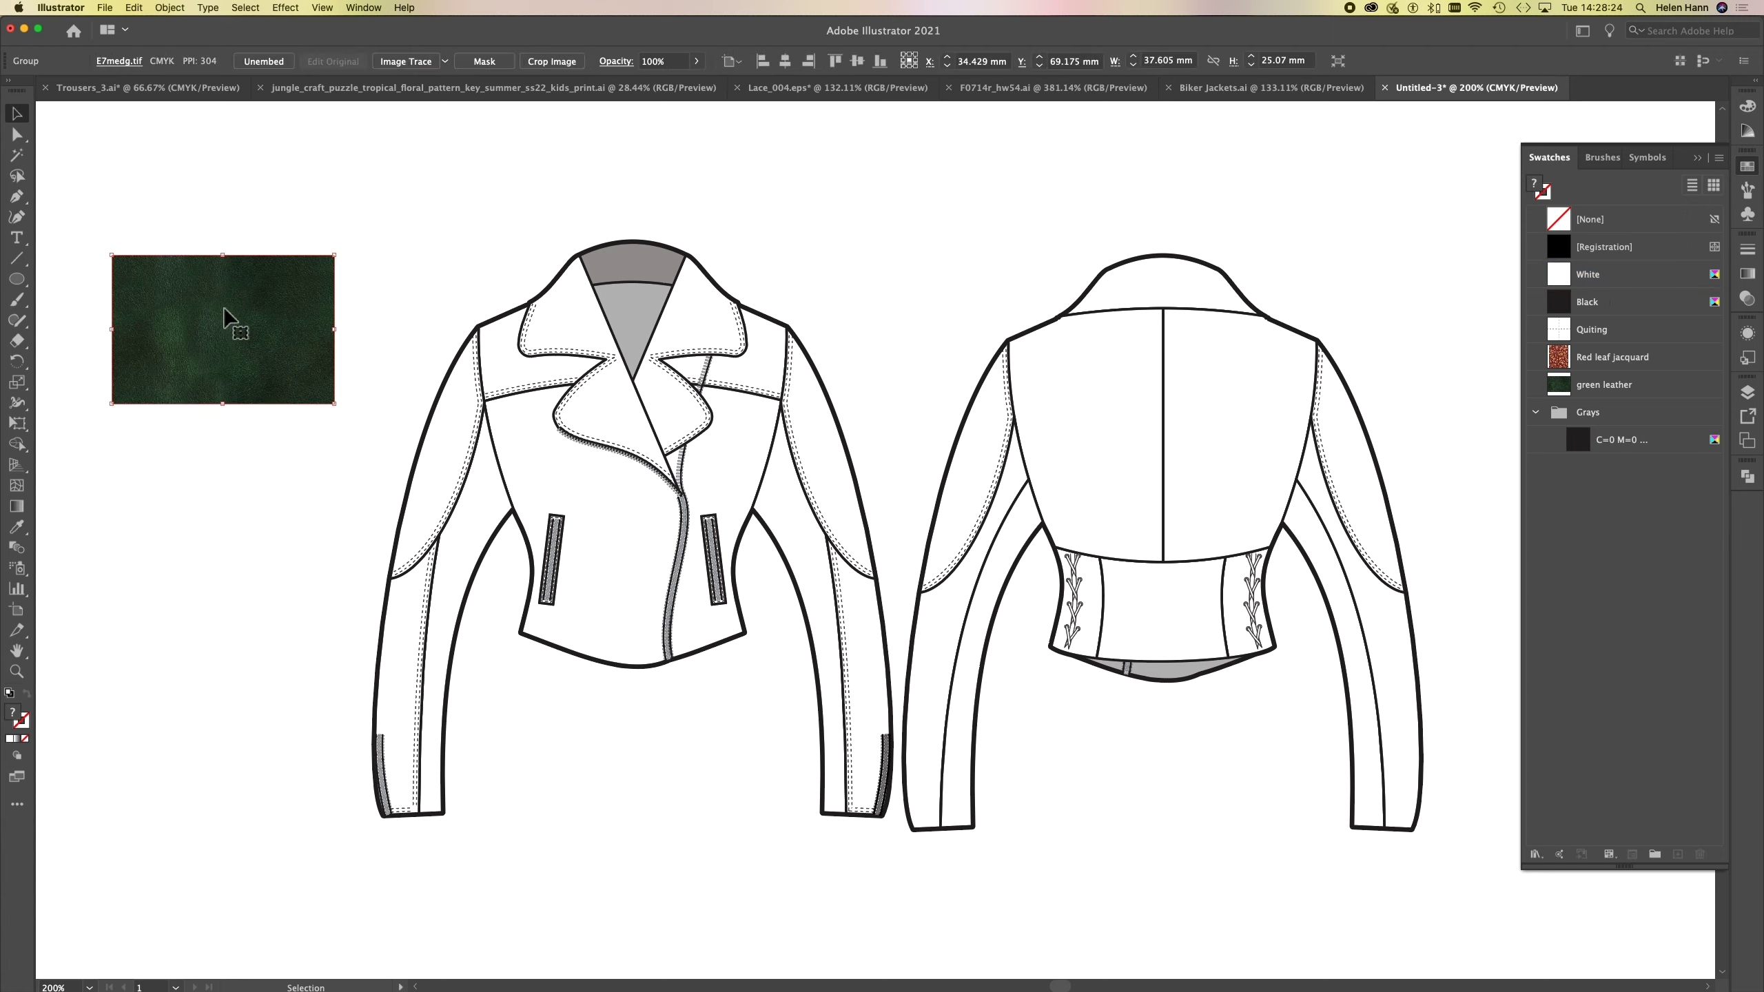
key(Delete)
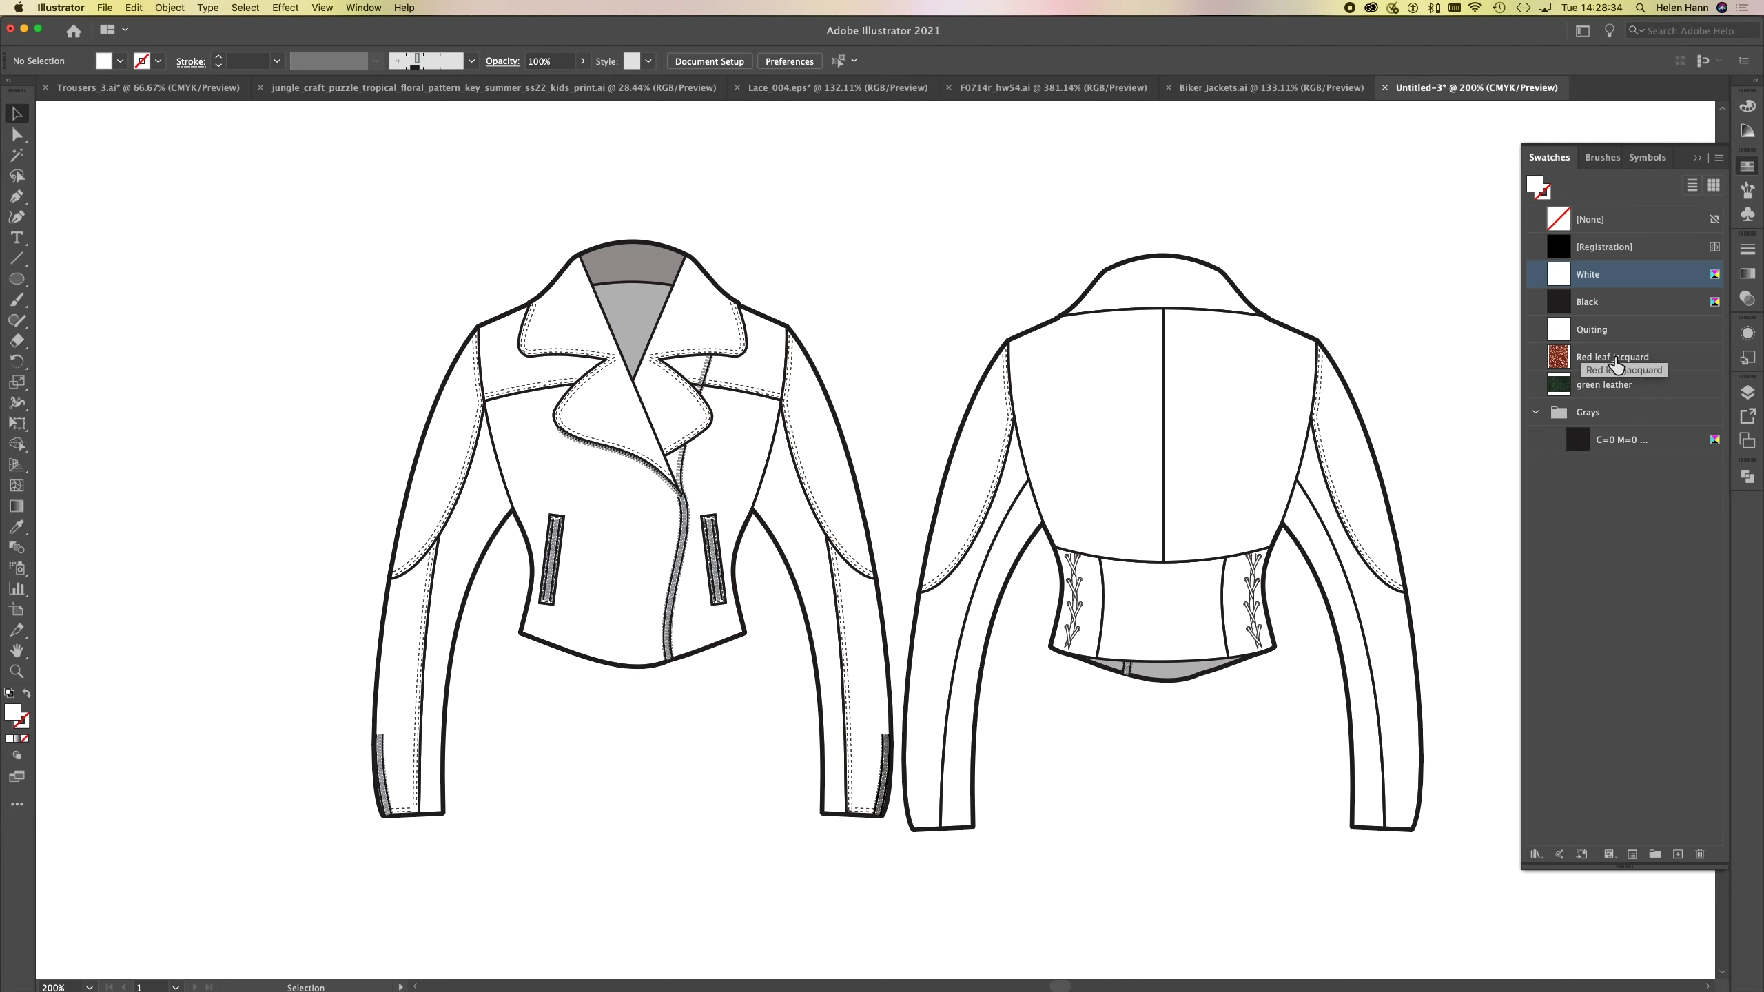
drag(1593, 371, 972, 784)
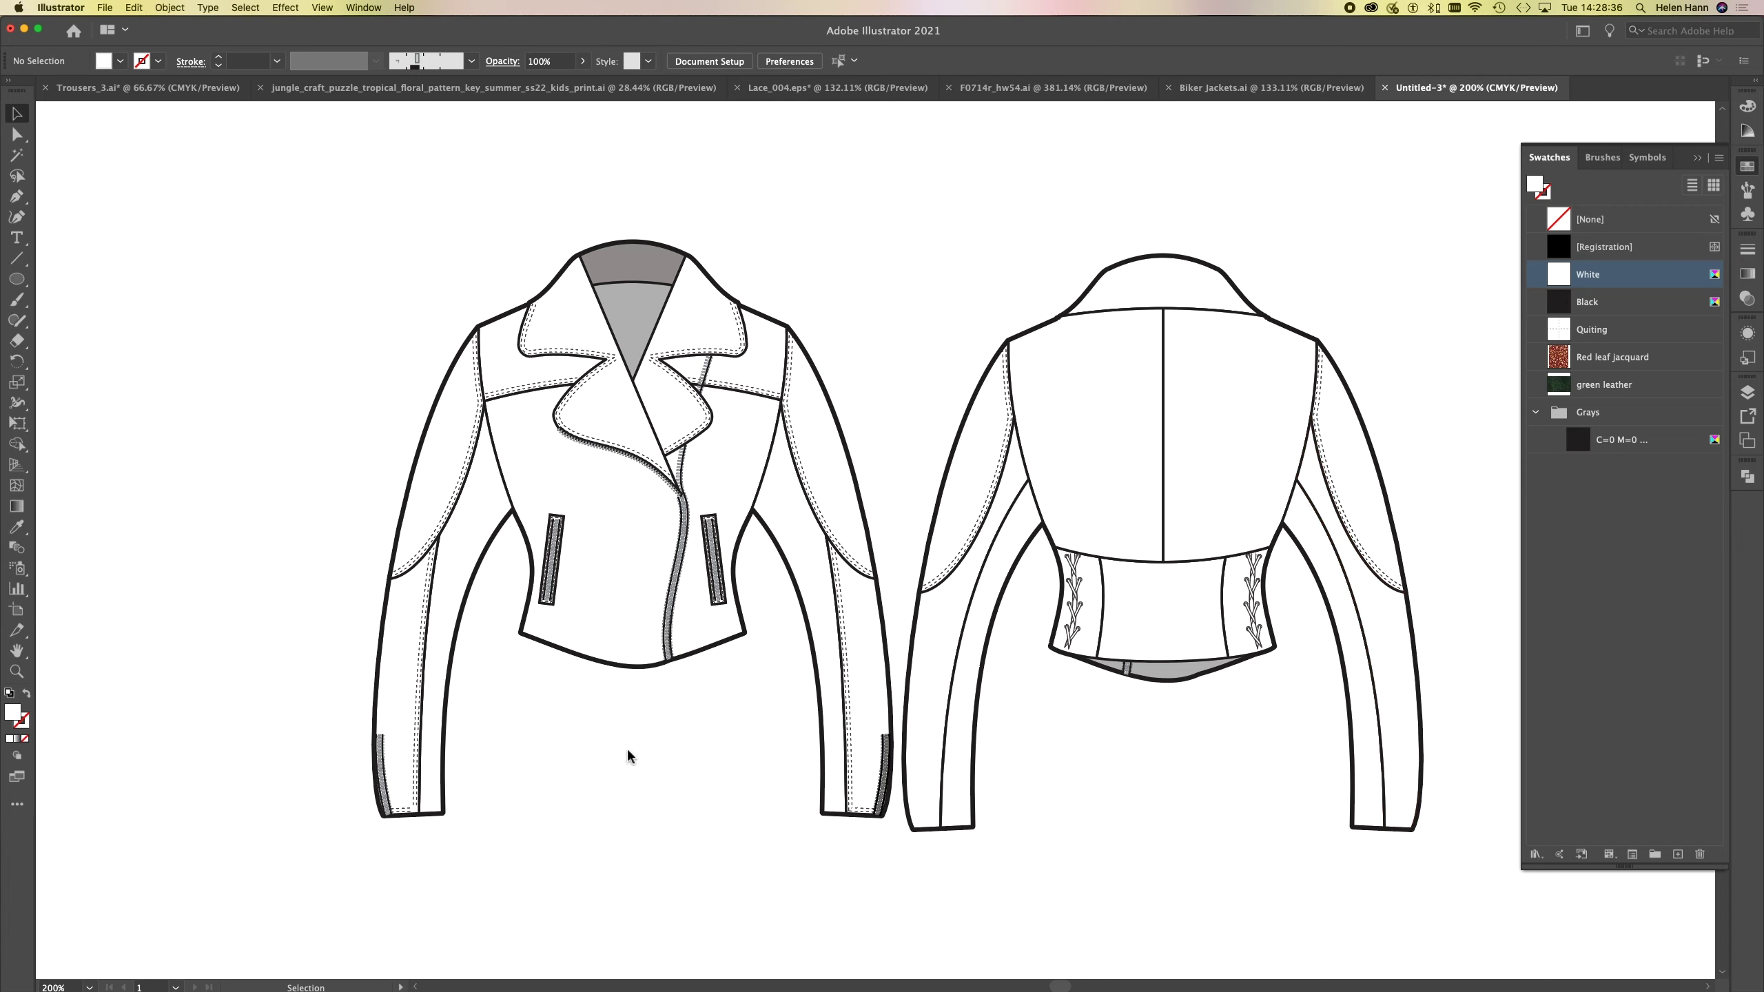
- Directly select only the upper sleeve panel on the front jacket's left side and fill it with the green leather swatch
drag(437, 661, 401, 664)
click(403, 655)
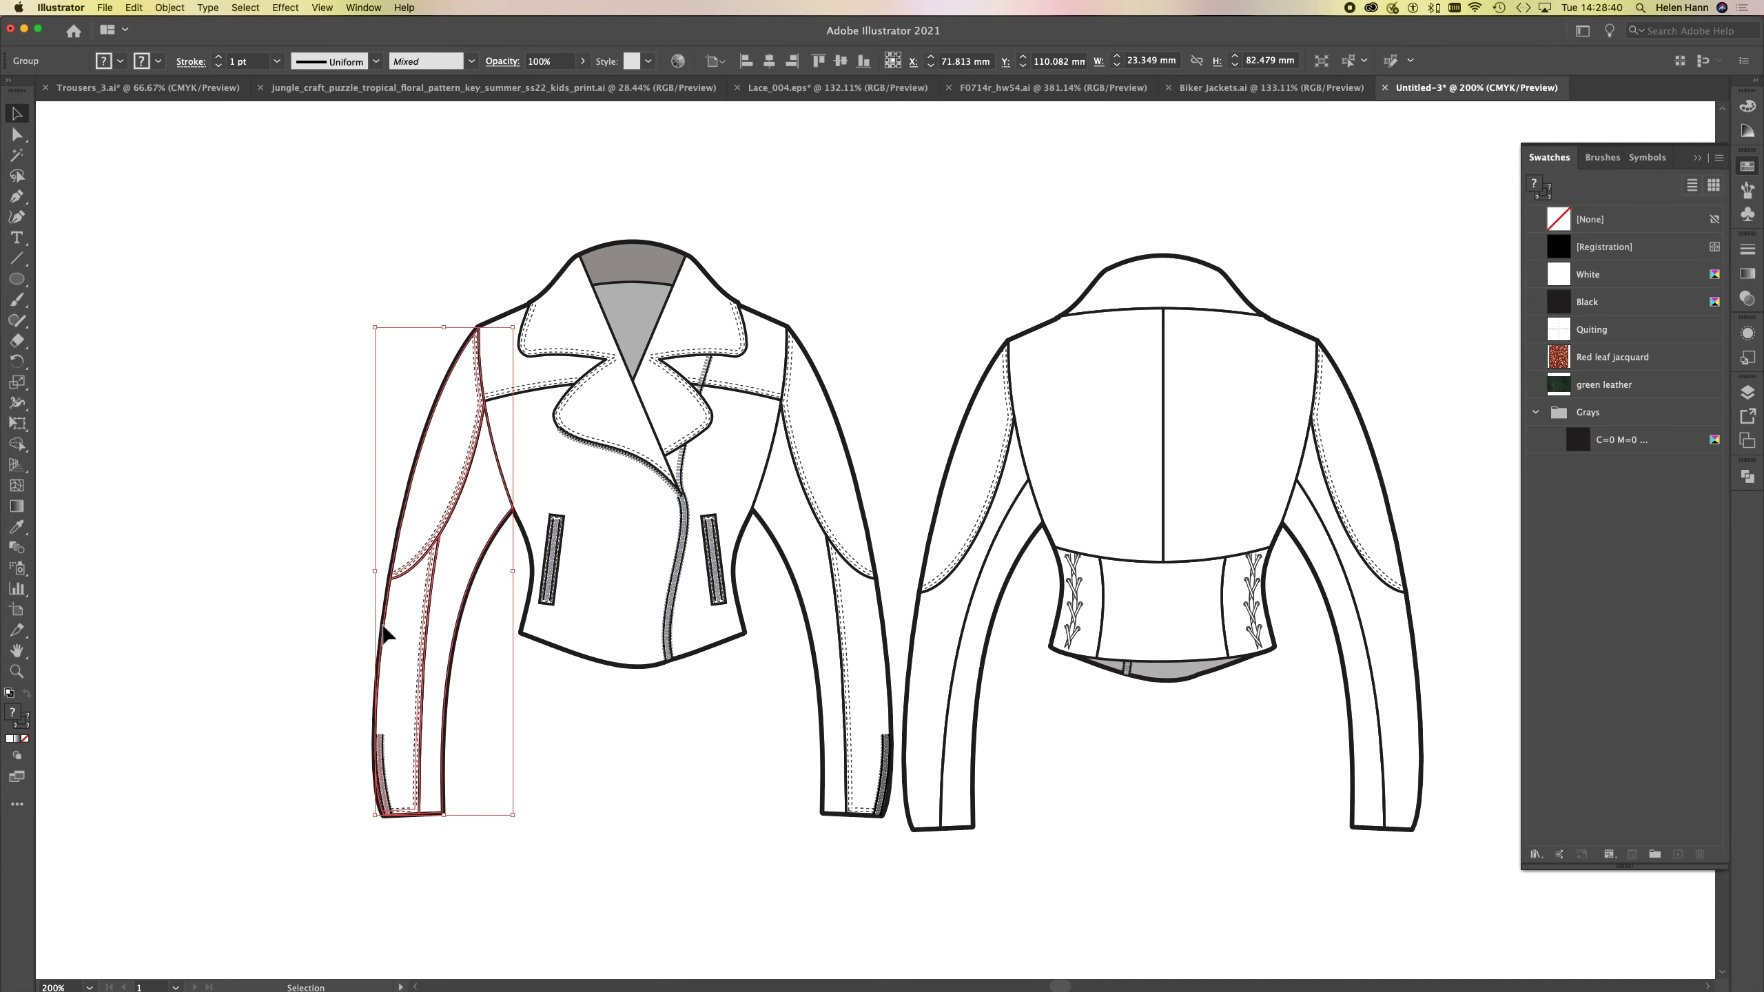
click(17, 137)
click(201, 296)
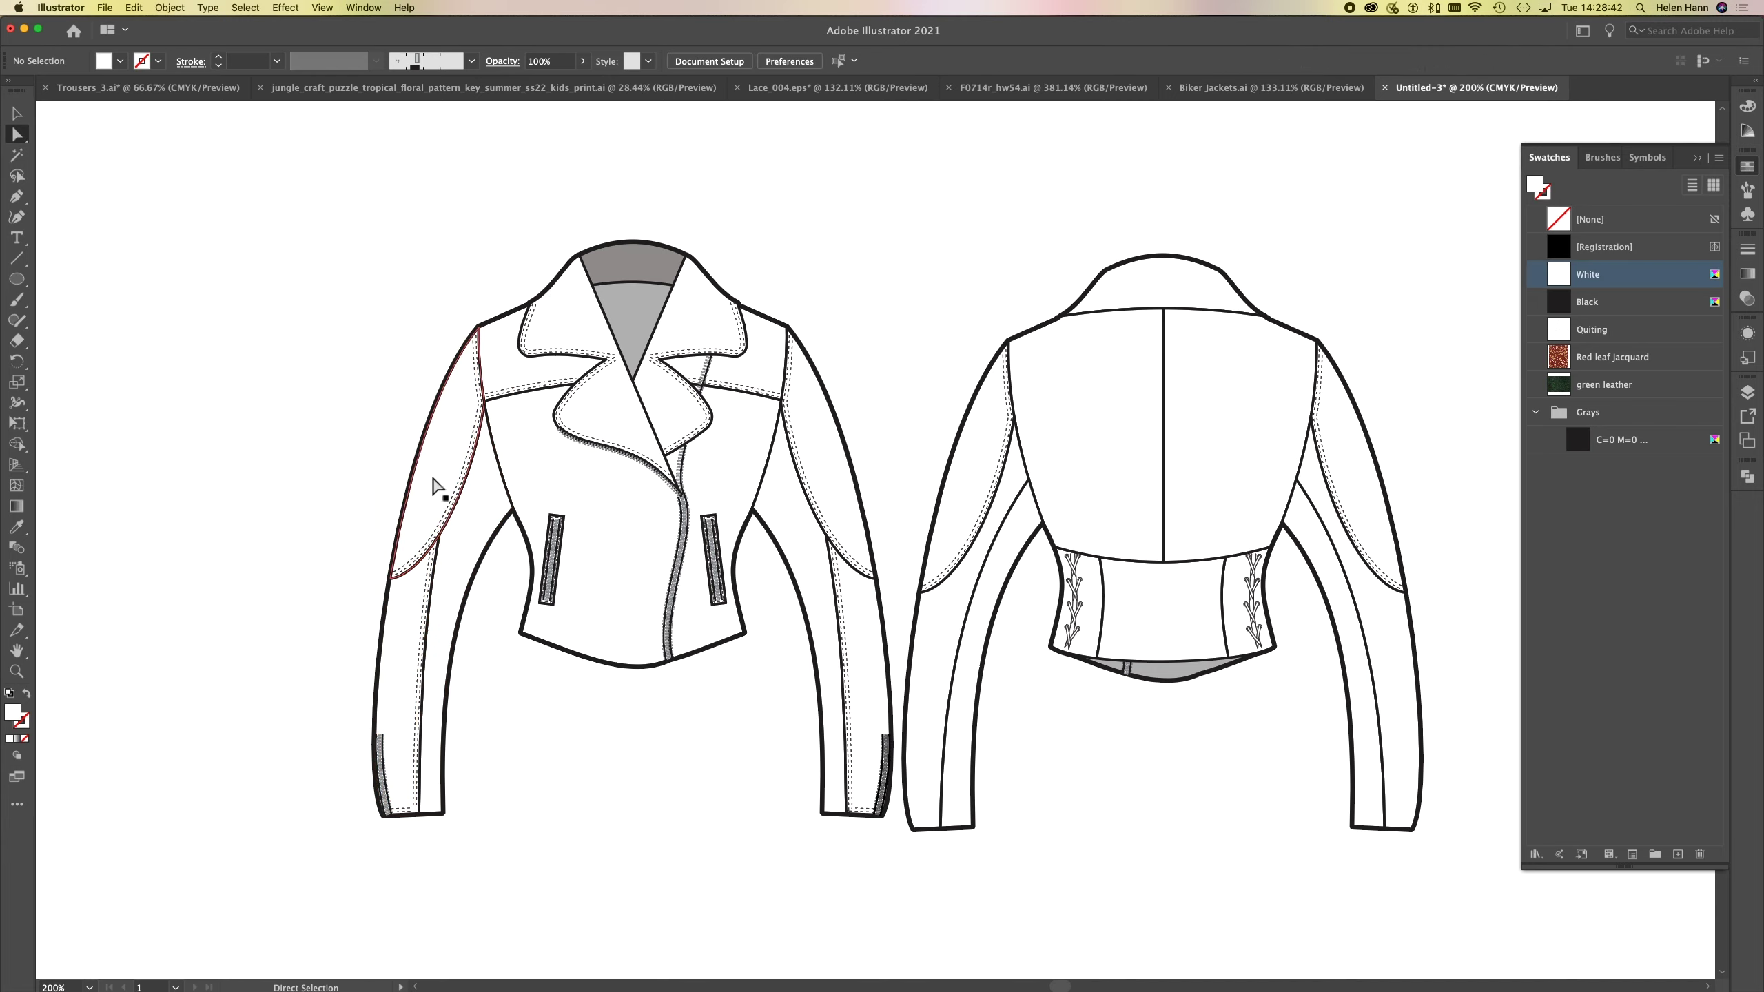
click(435, 480)
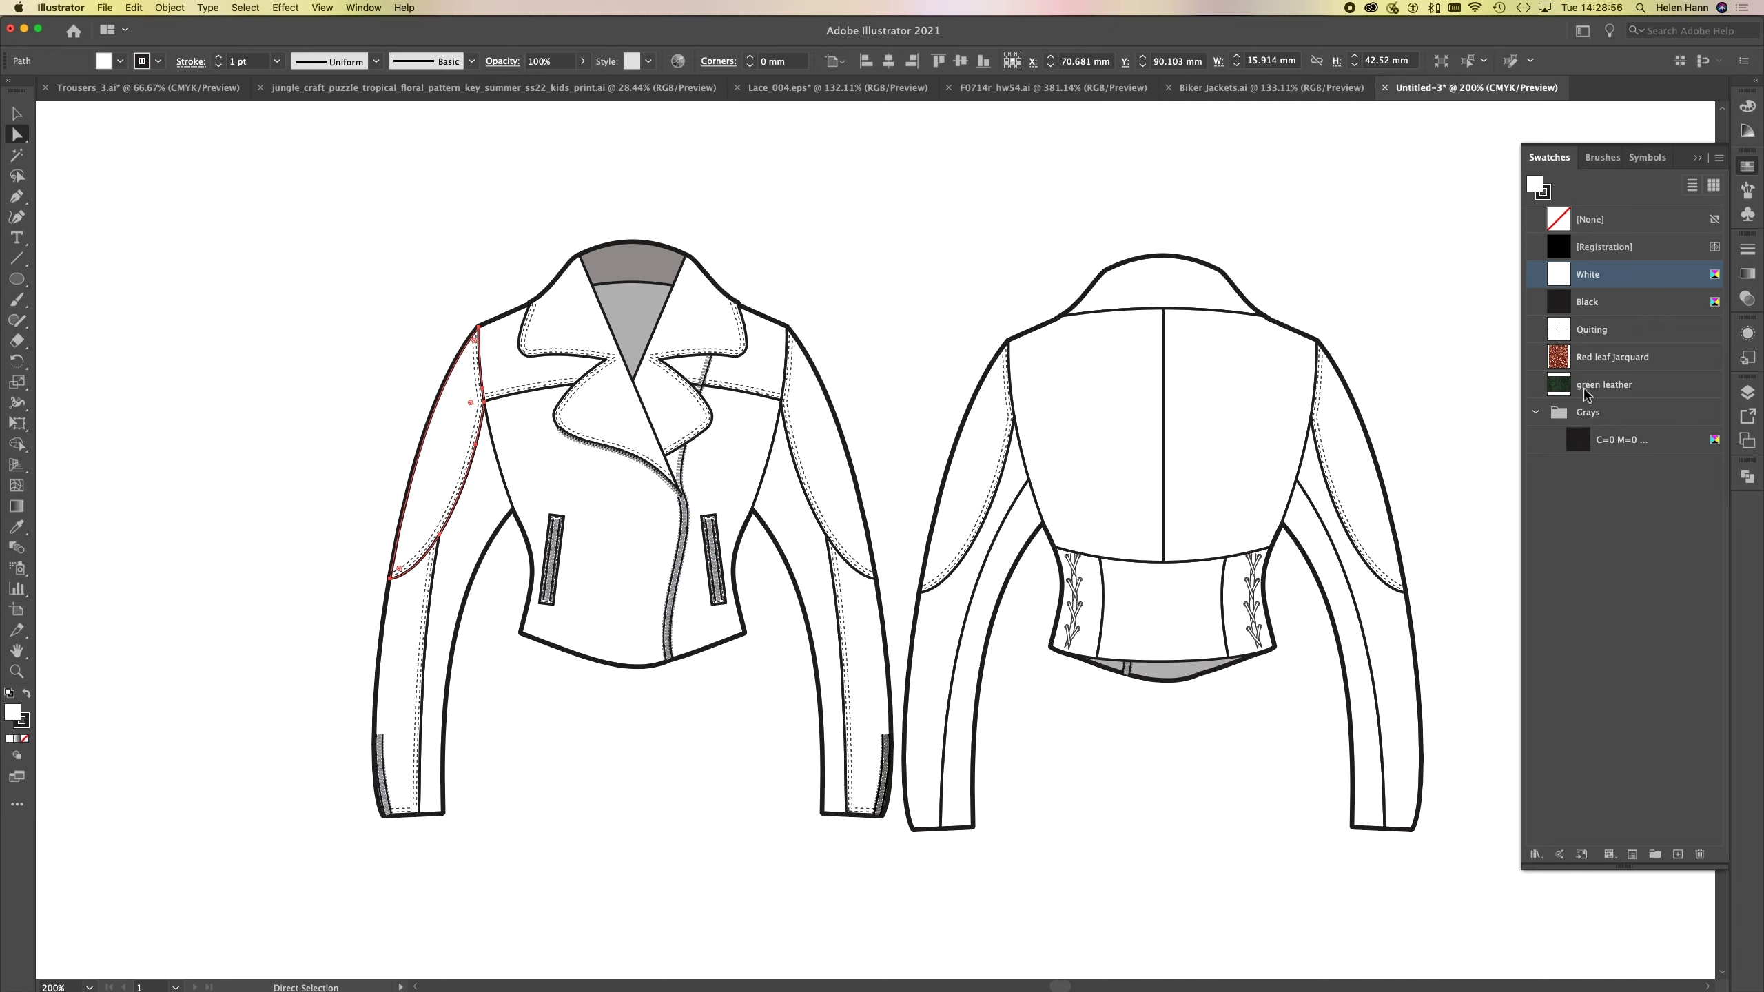
click(1621, 393)
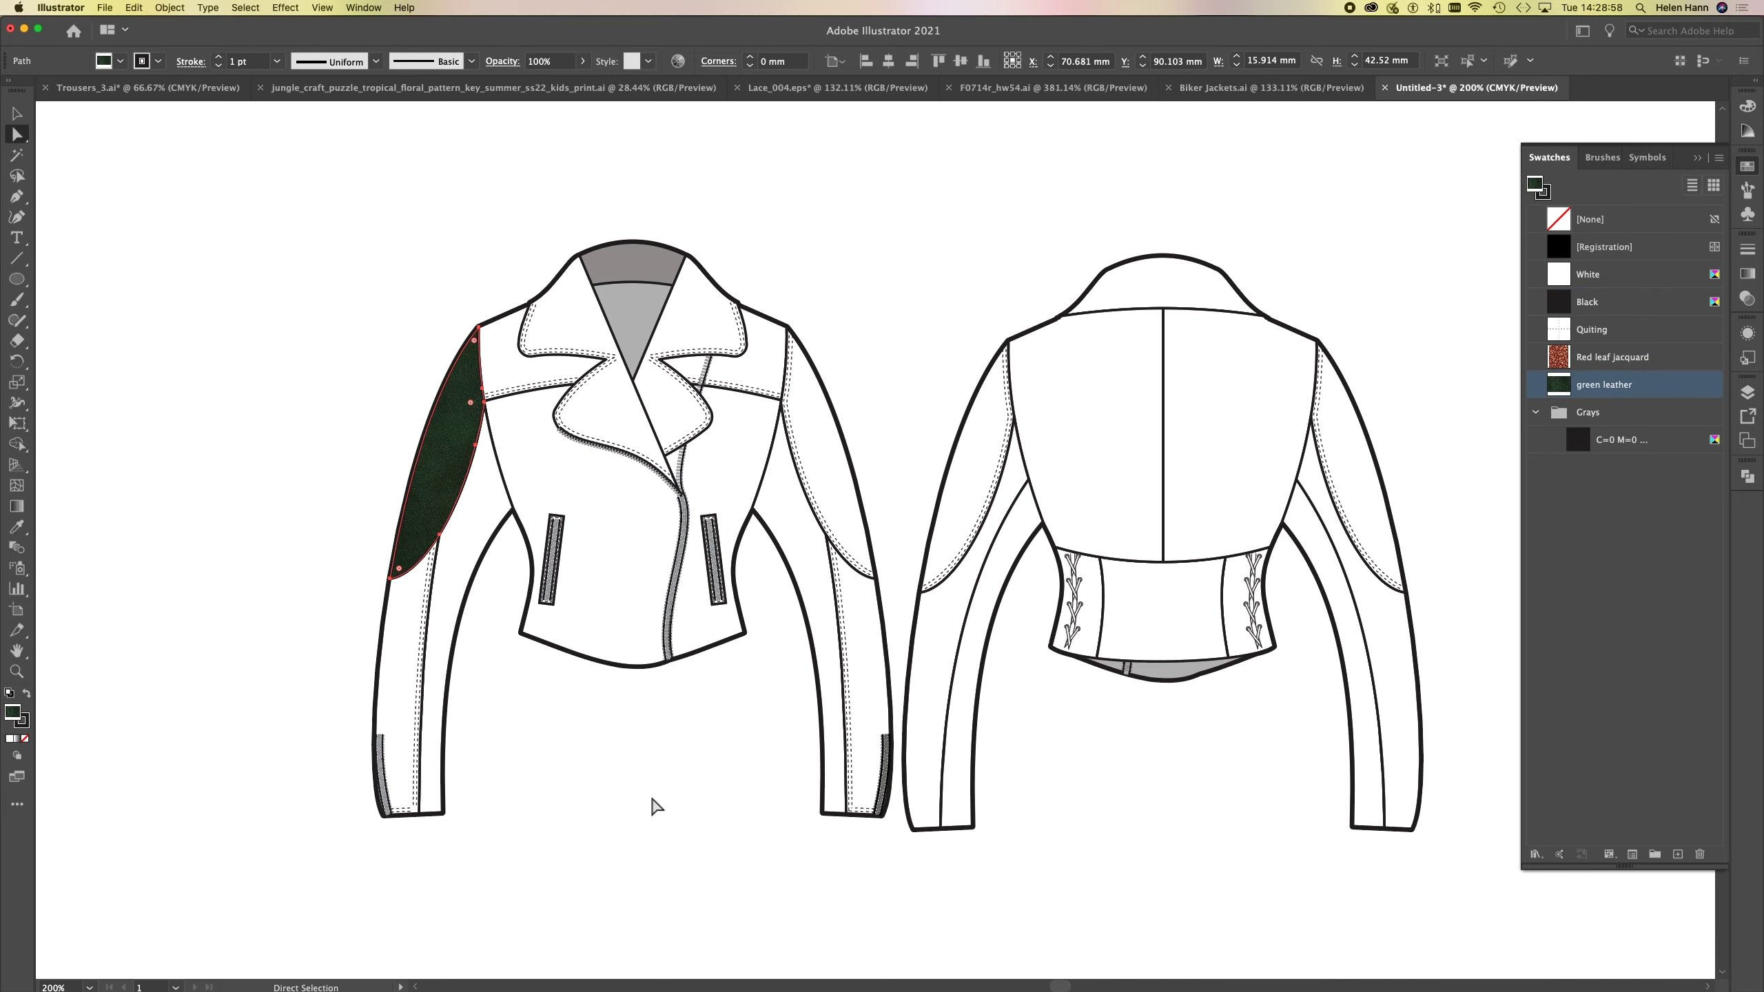
- Begin scaling the green leather fill of the front jacket's left upper sleeve panel, with Transform Objects off and Transform Patterns on
click(680, 907)
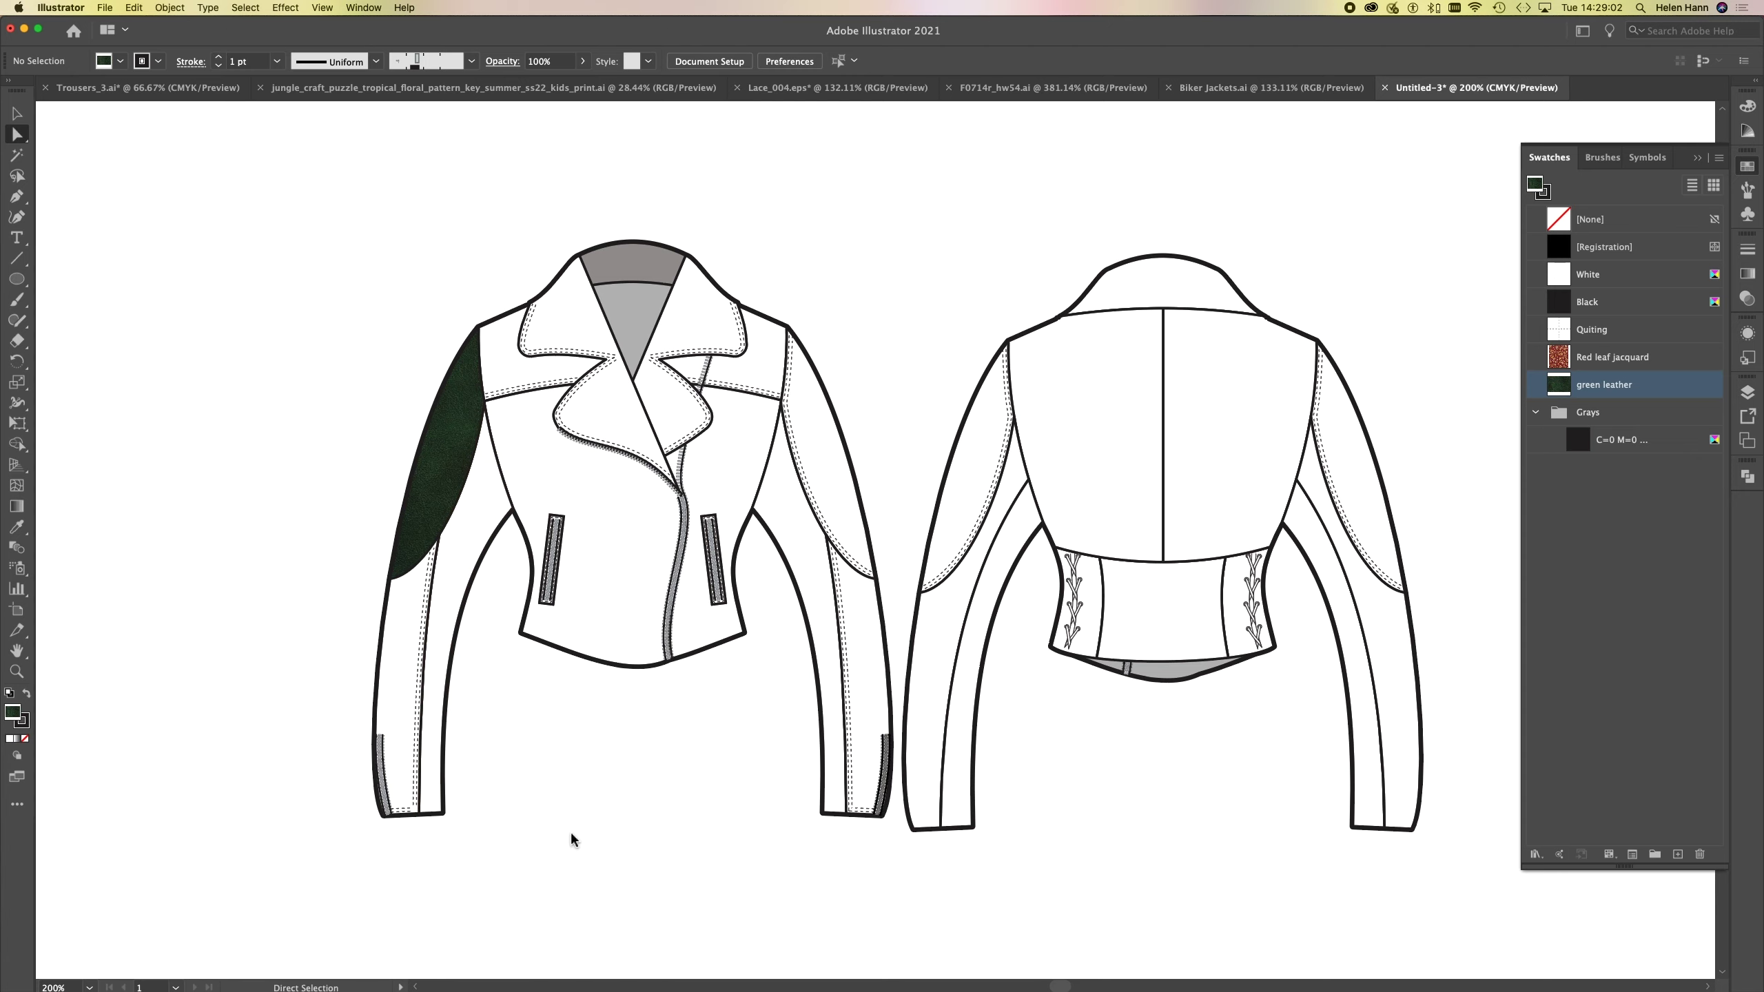
click(16, 671)
drag(462, 465, 564, 467)
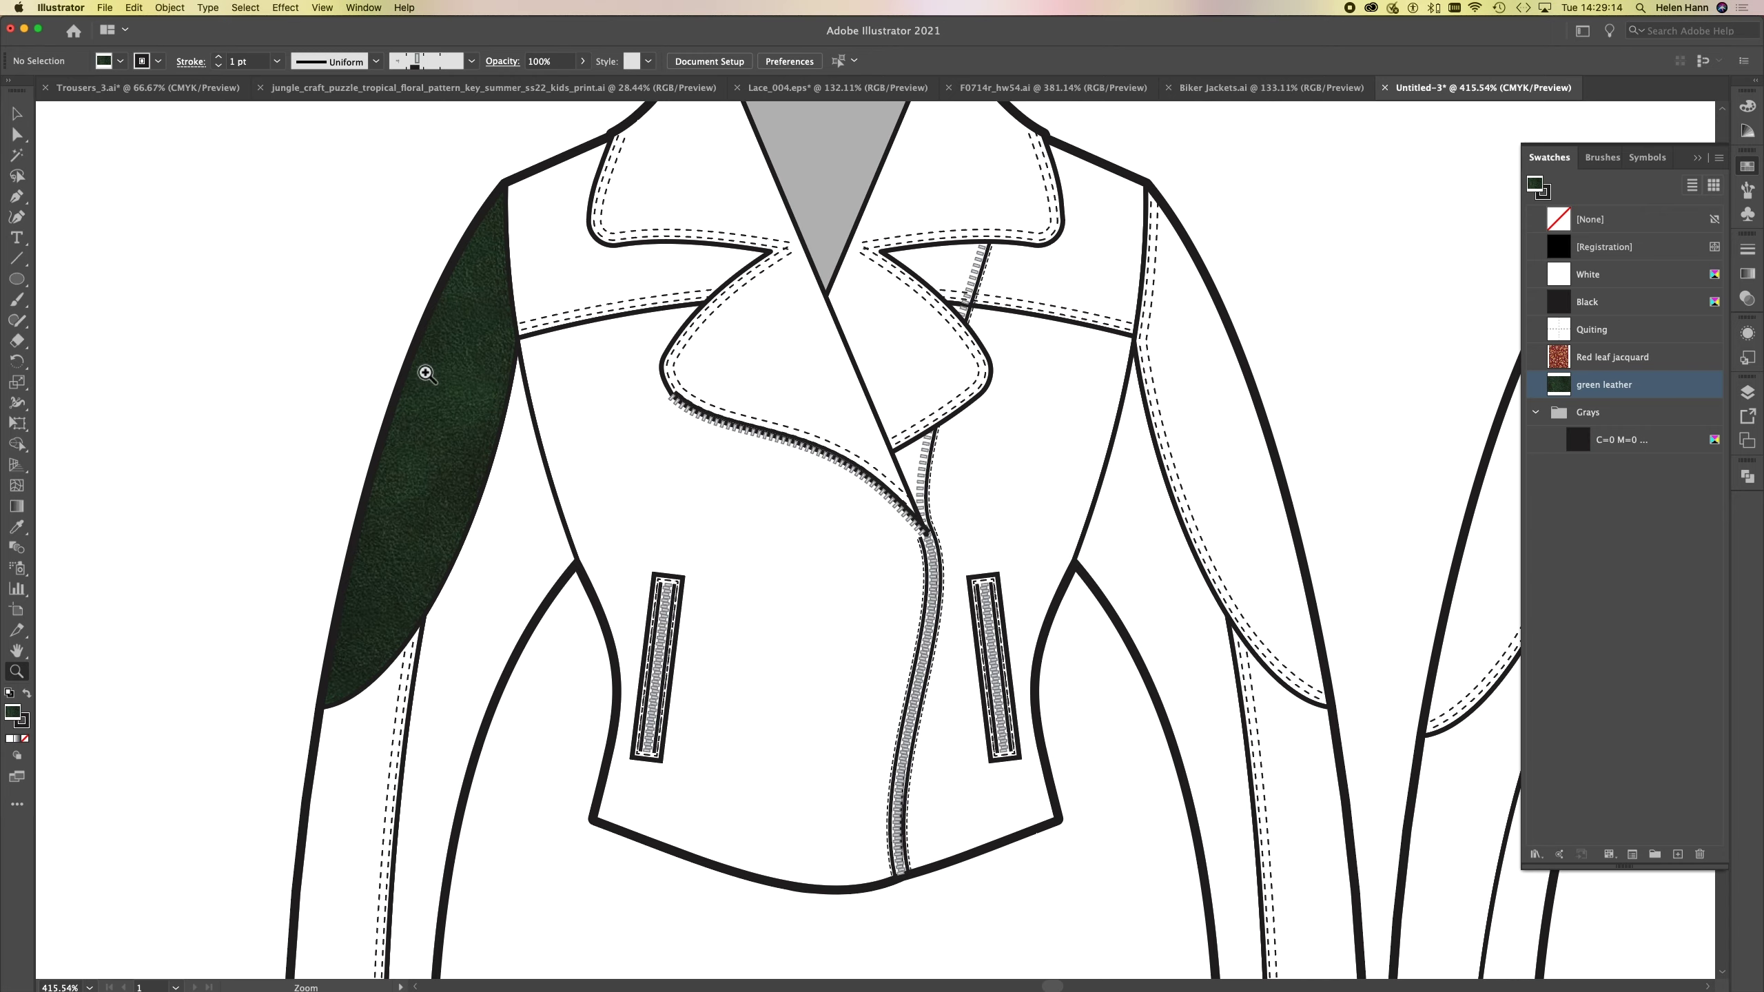
key(a)
click(439, 384)
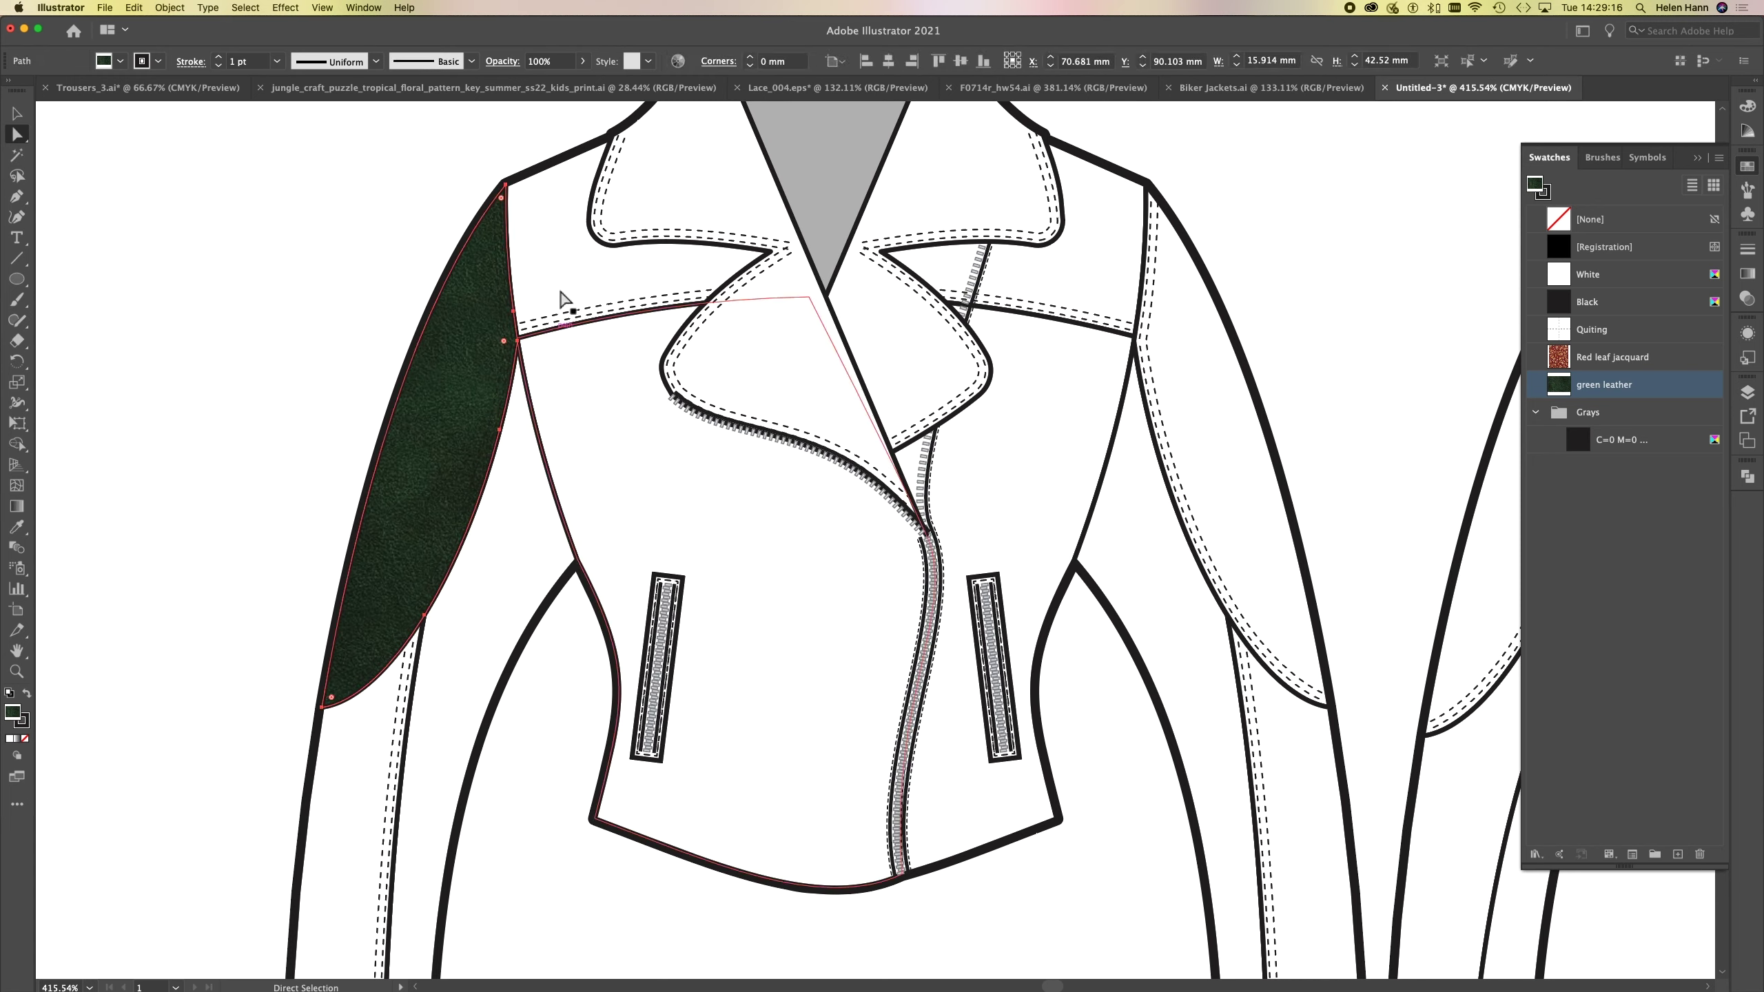
click(170, 7)
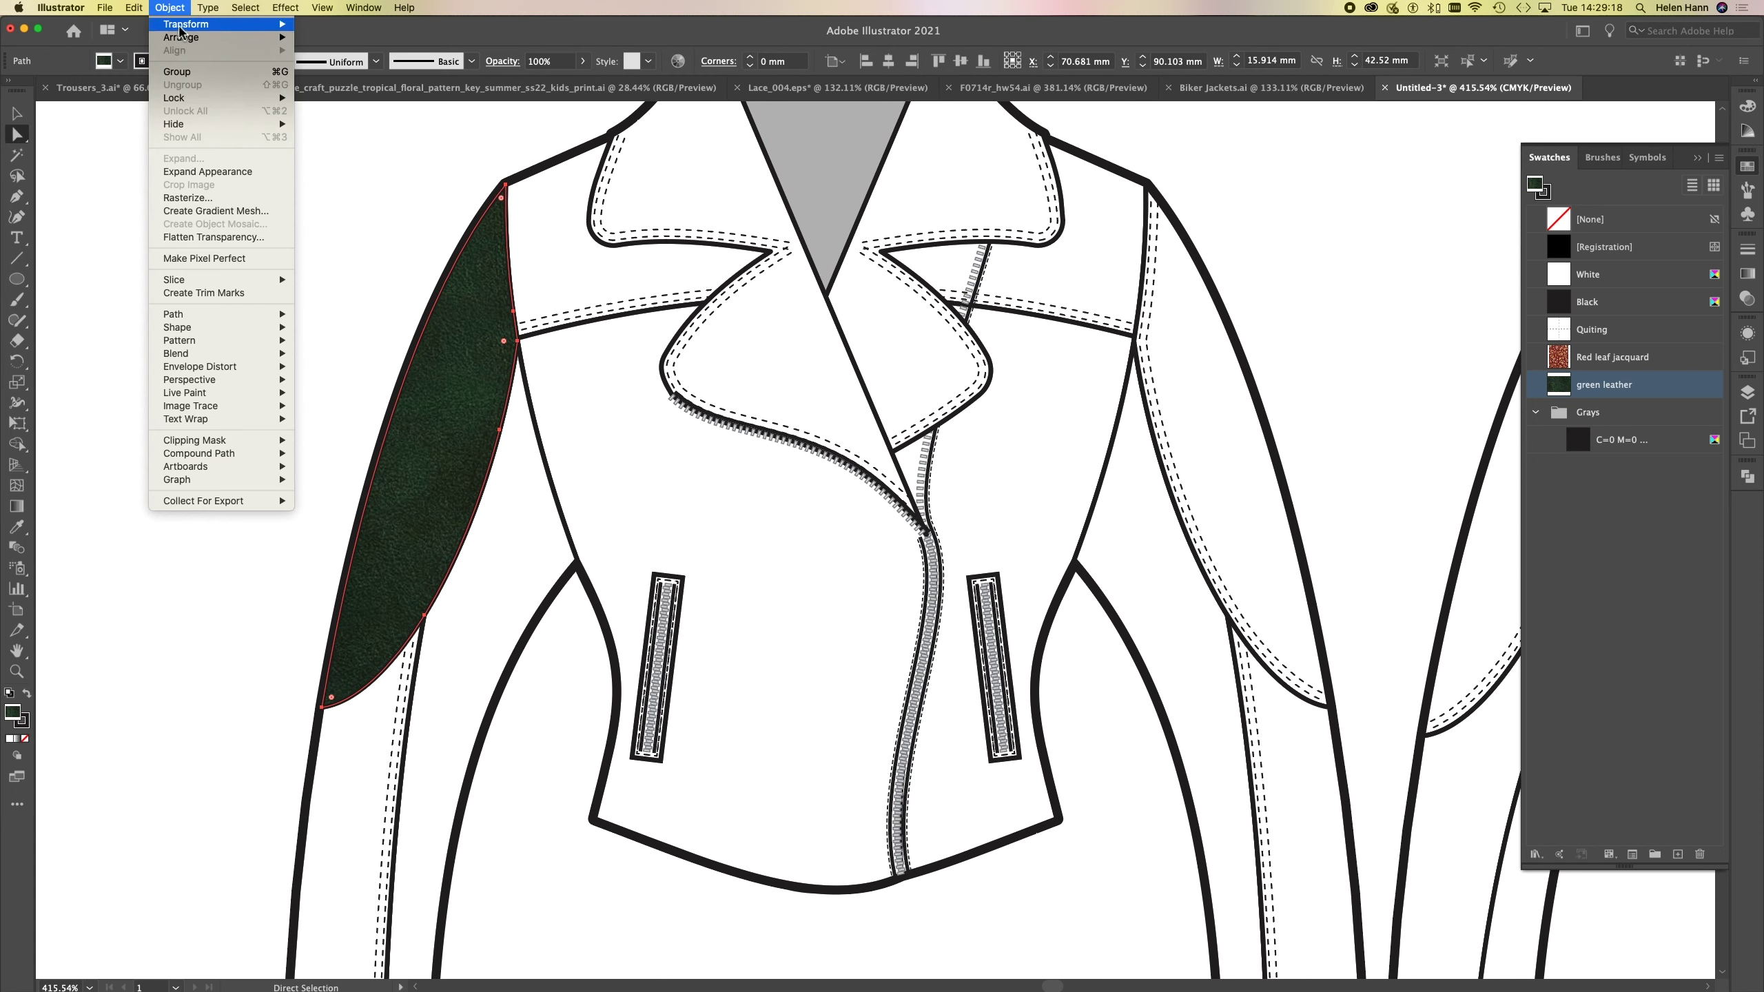
mouse_move(180, 26)
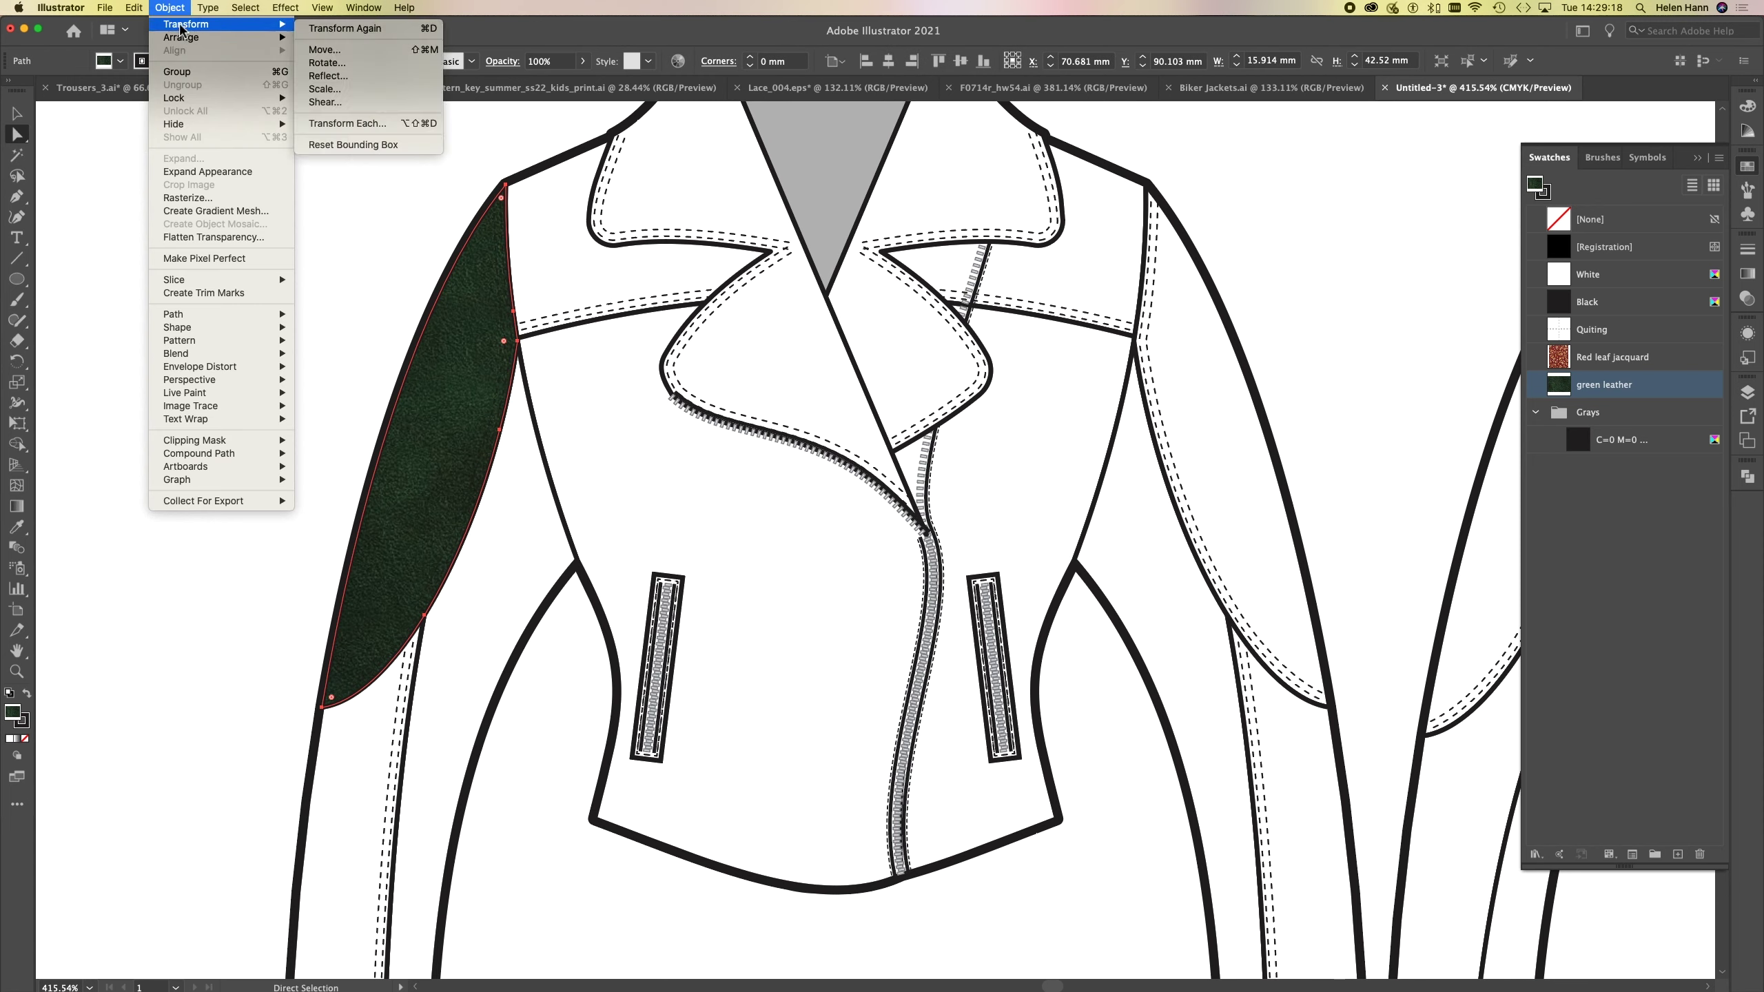
click(353, 90)
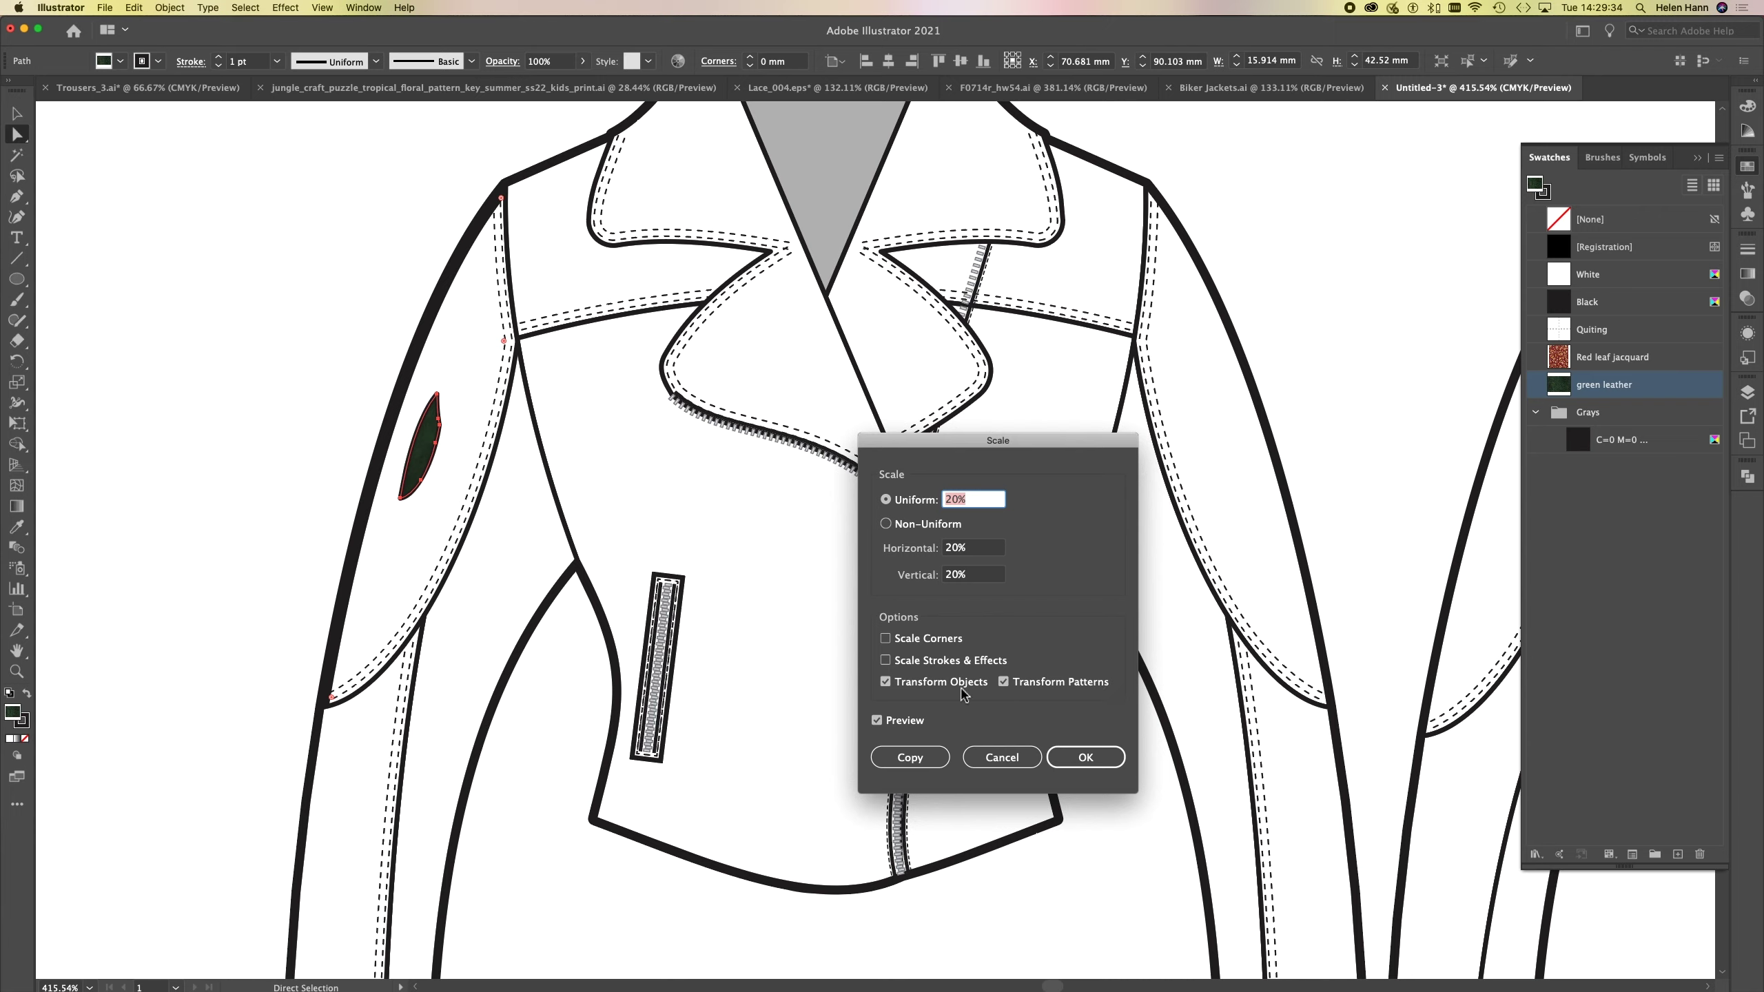
click(886, 682)
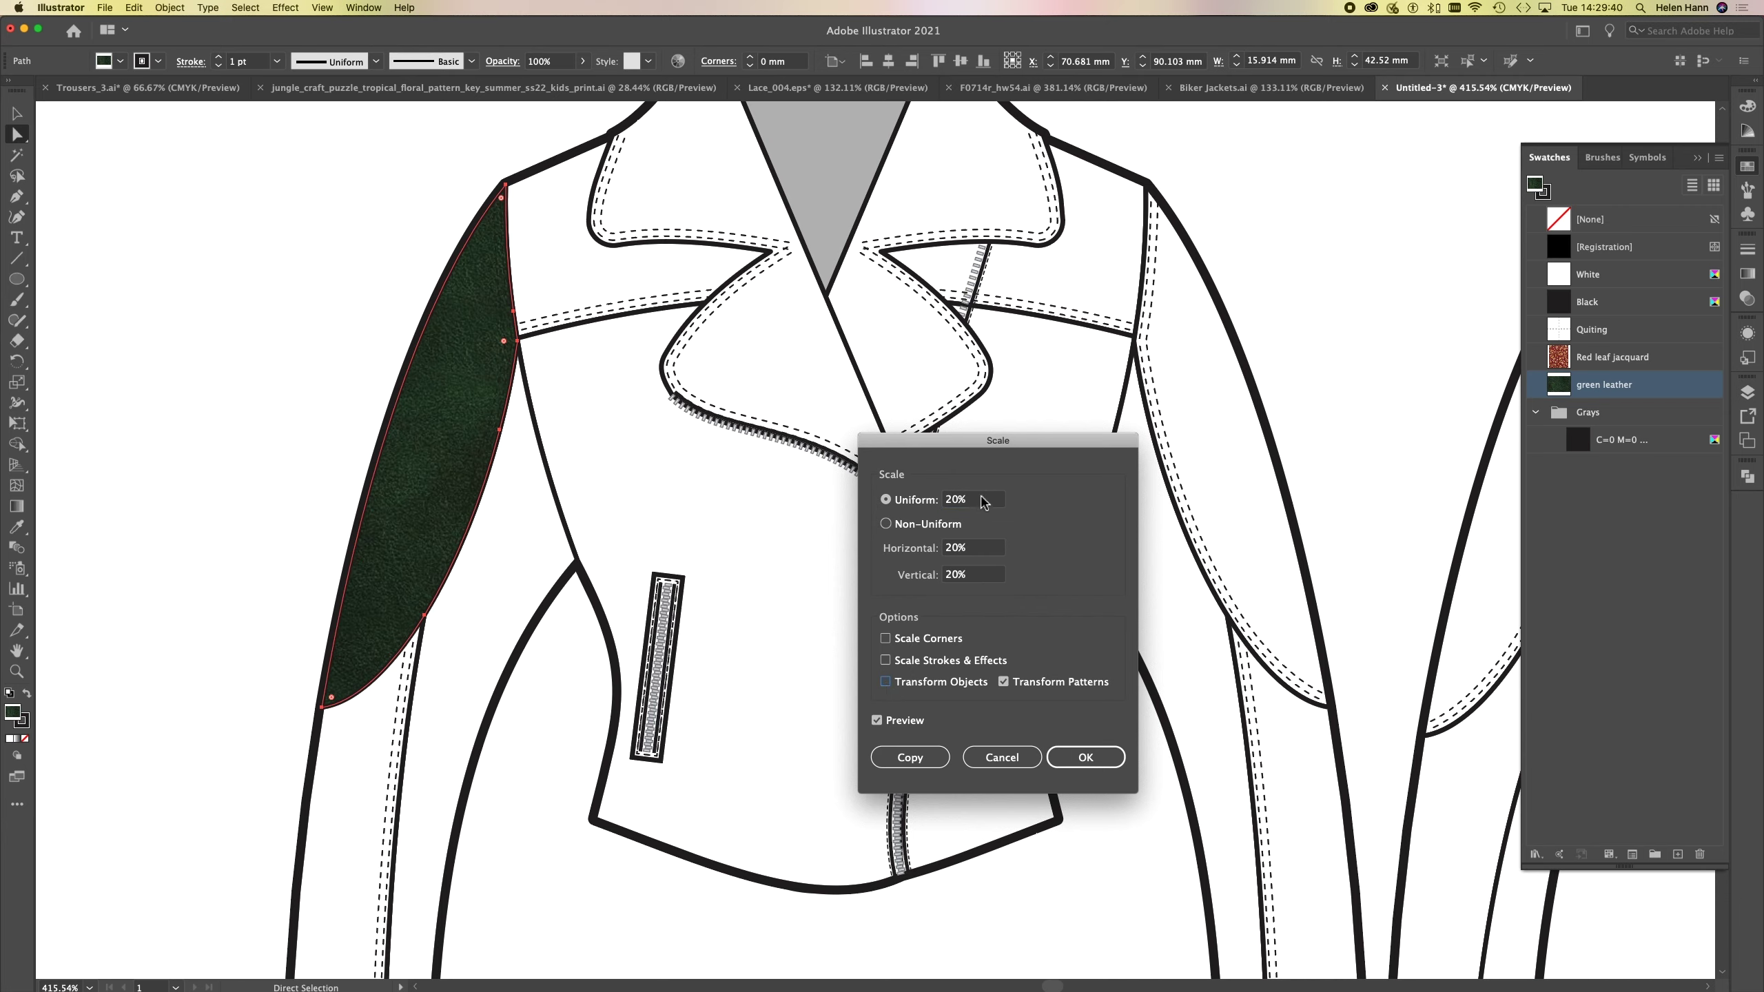
- Set the uniform scale to 100% and apply it to the sleeve panel's pattern
click(983, 505)
click(877, 721)
click(878, 721)
click(943, 499)
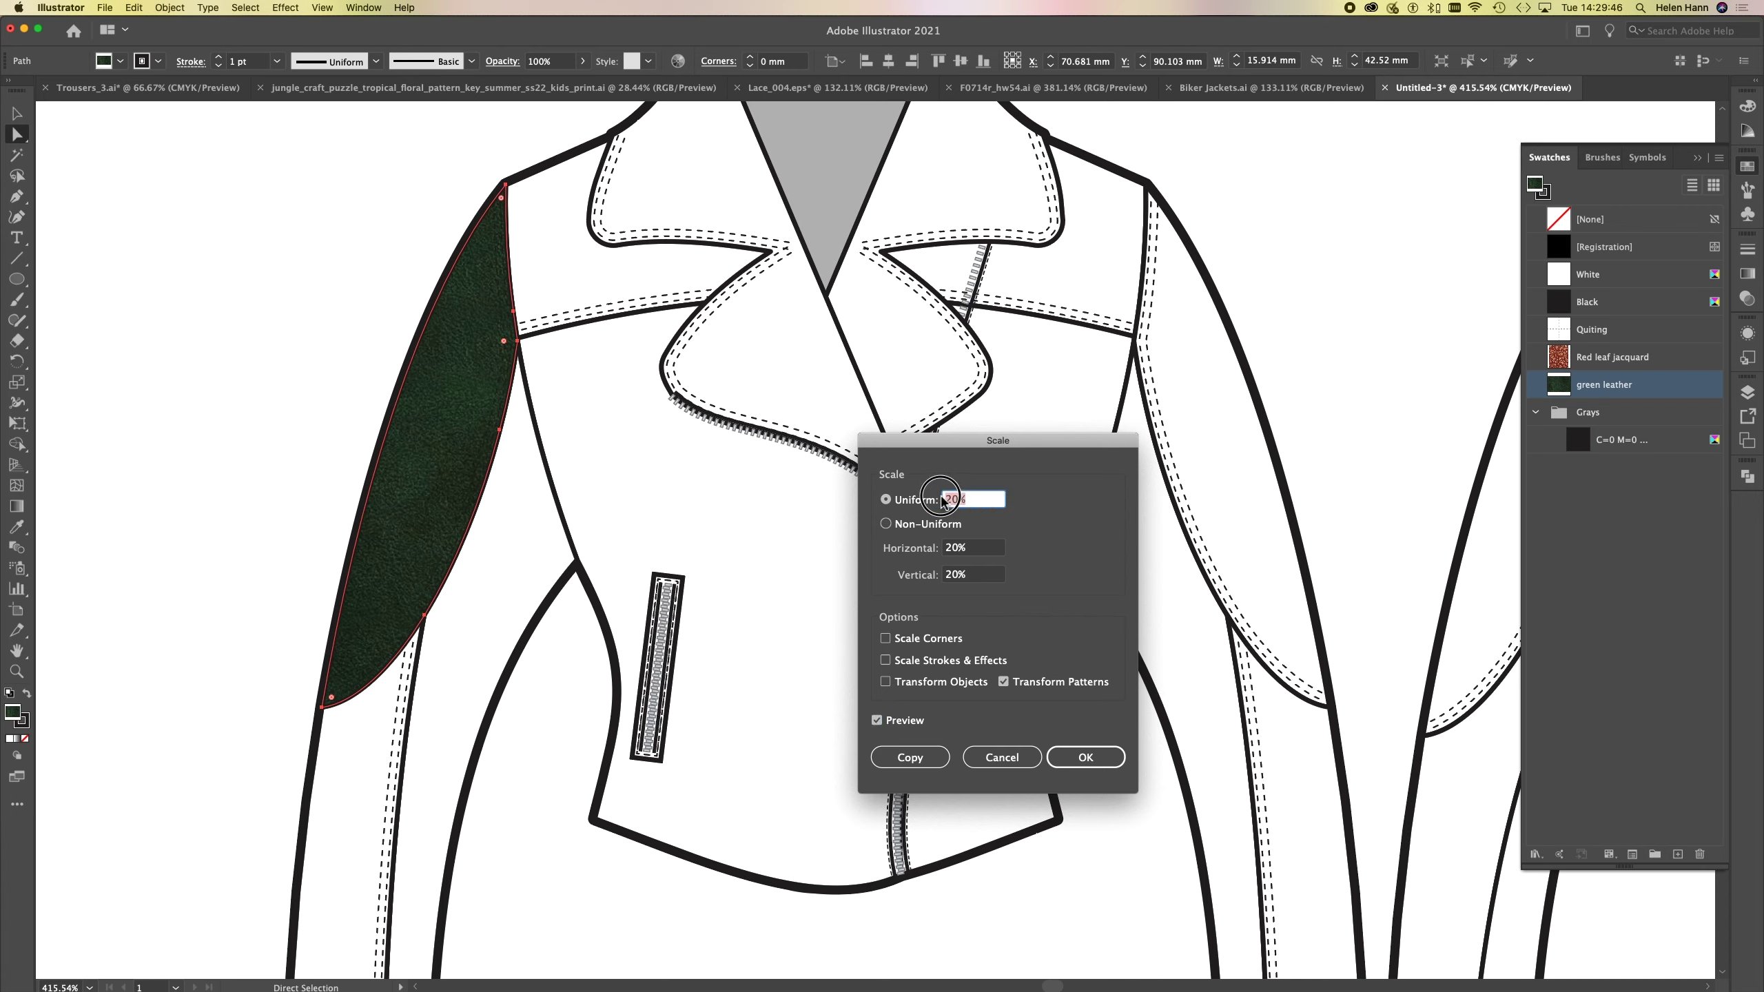
text(100)
key(Return)
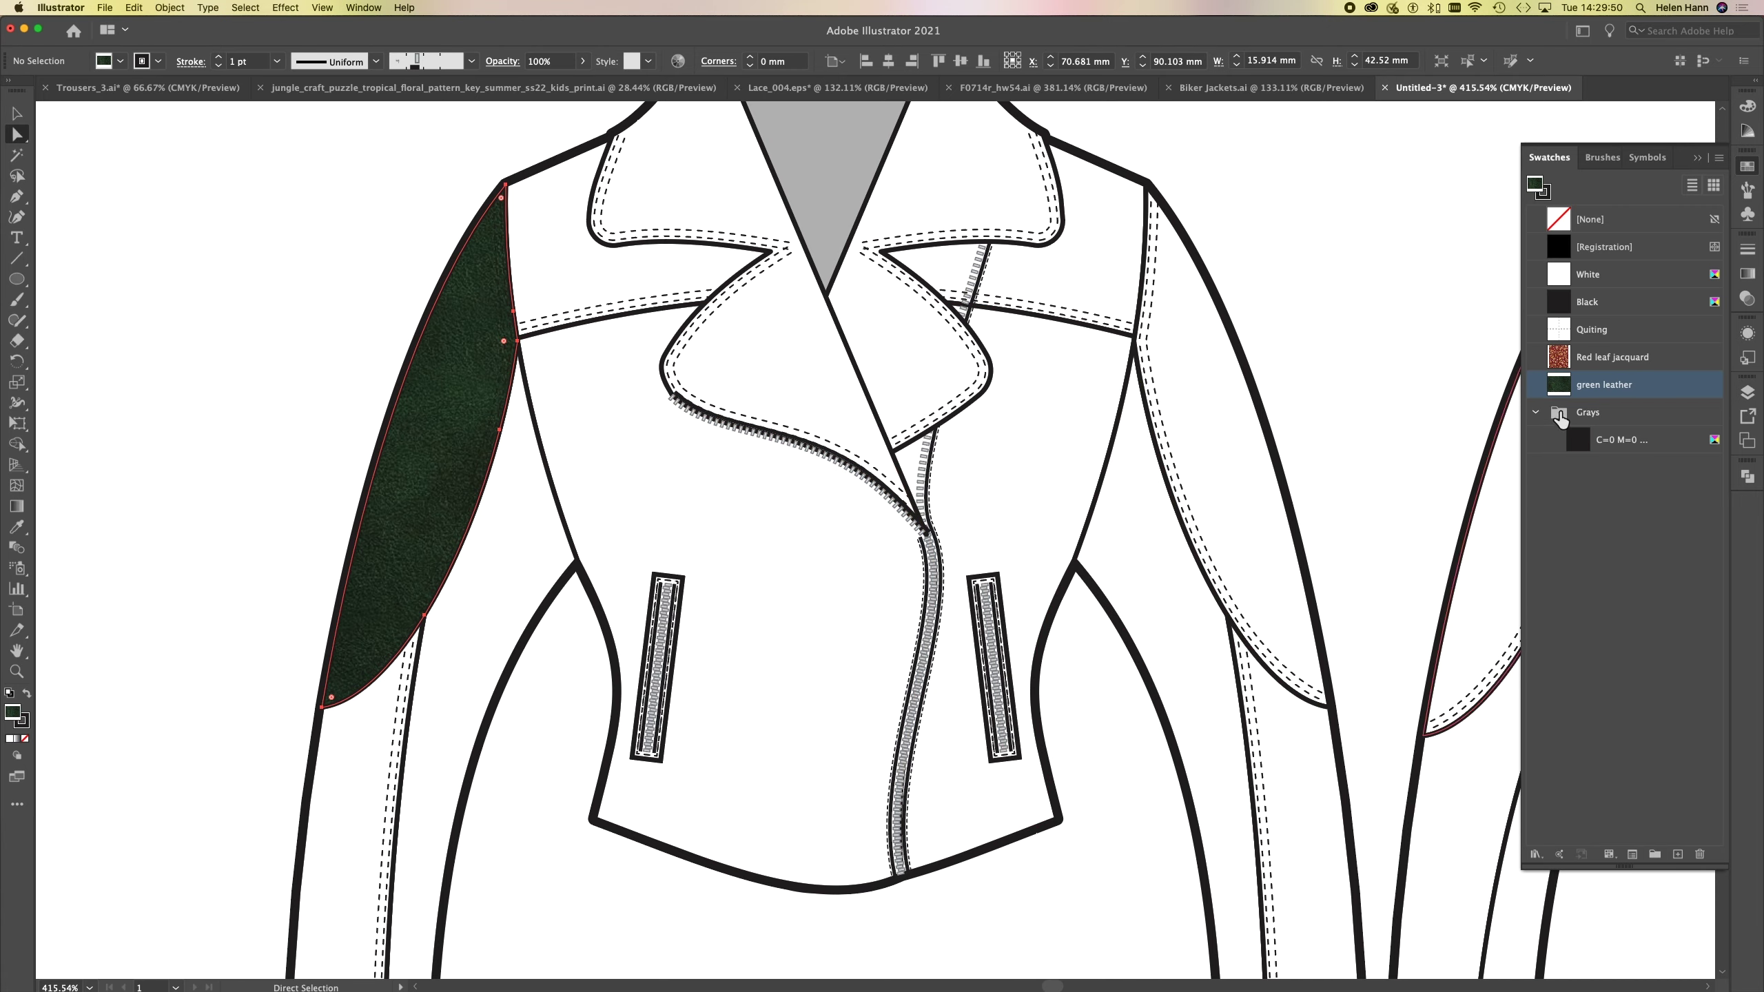
click(1561, 393)
double_click(1562, 393)
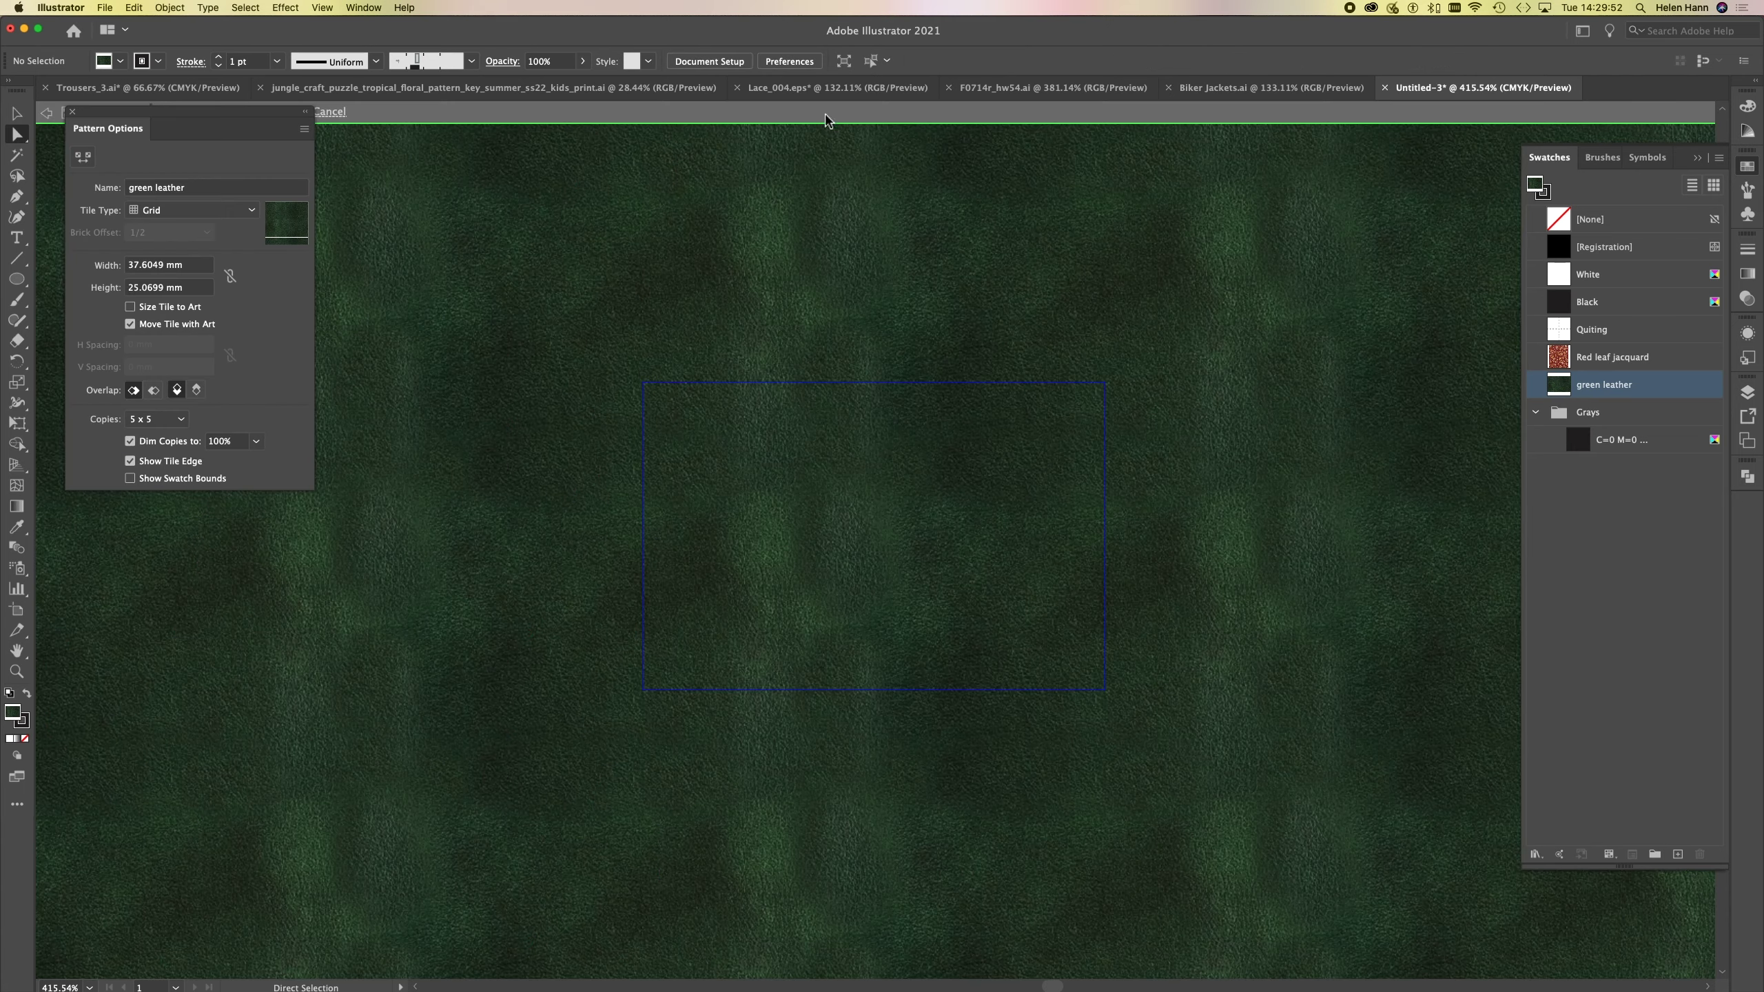
click(796, 115)
- Scale only the leather pattern inside the left upper sleeve panel to 50% horizontally and vertically
click(430, 462)
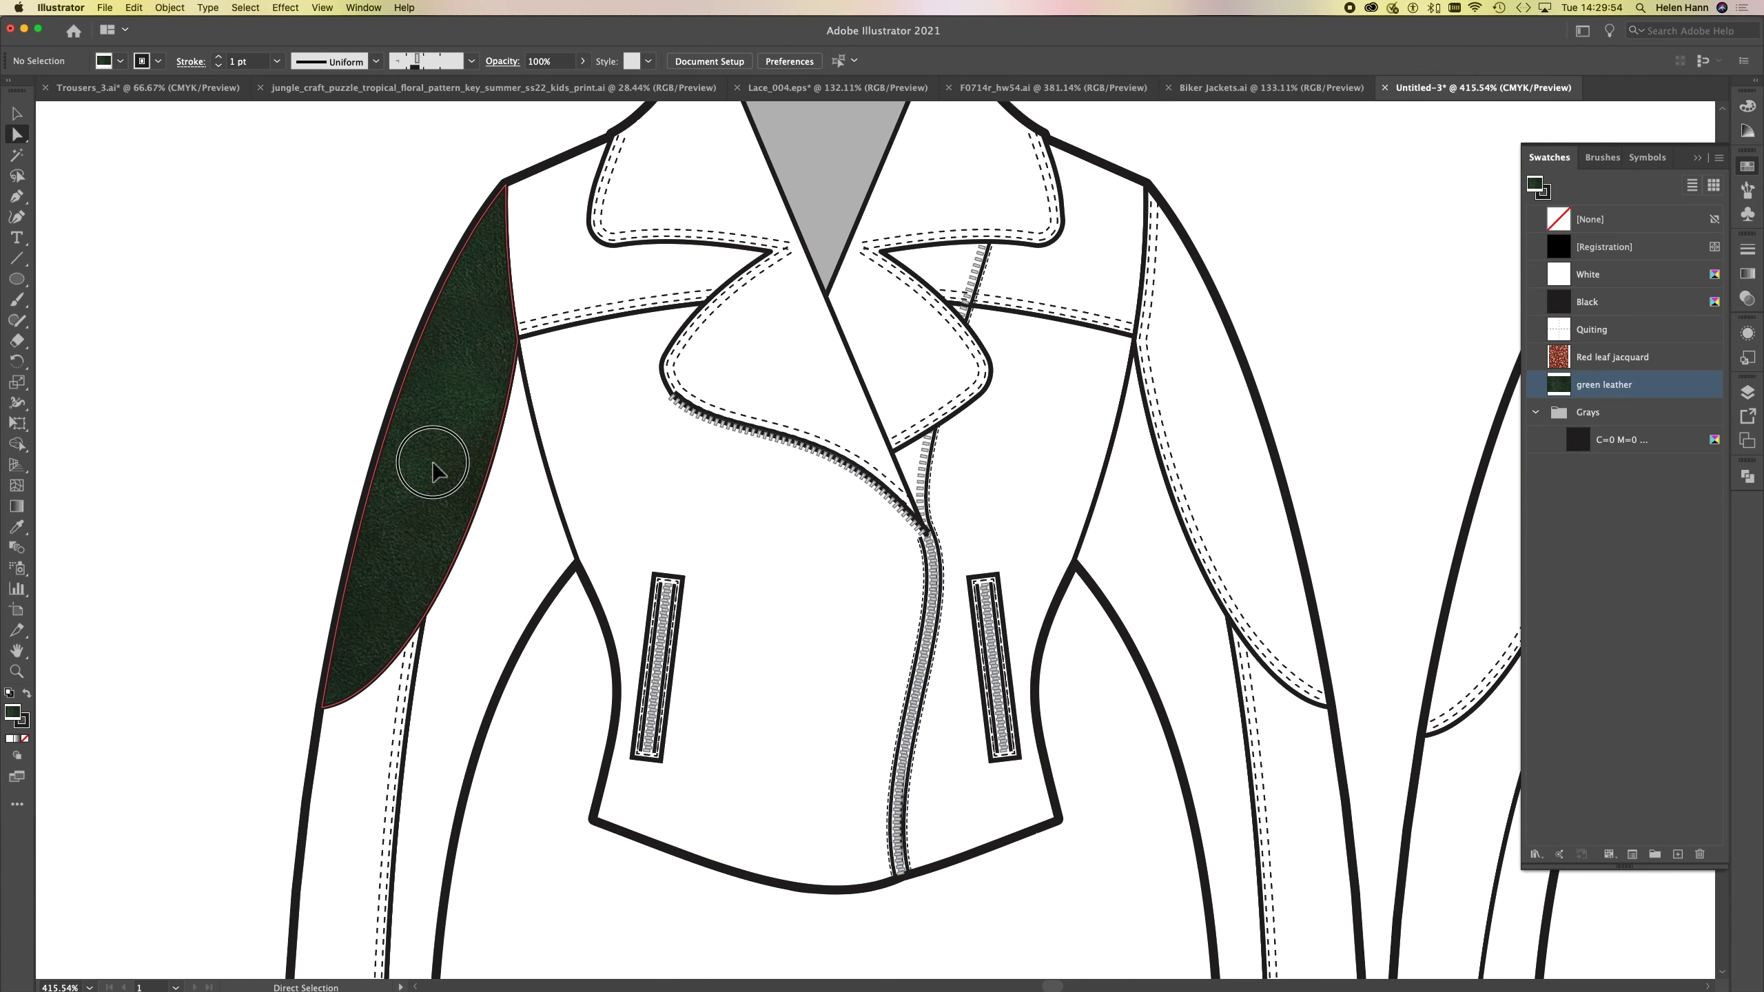
click(169, 7)
mouse_move(176, 31)
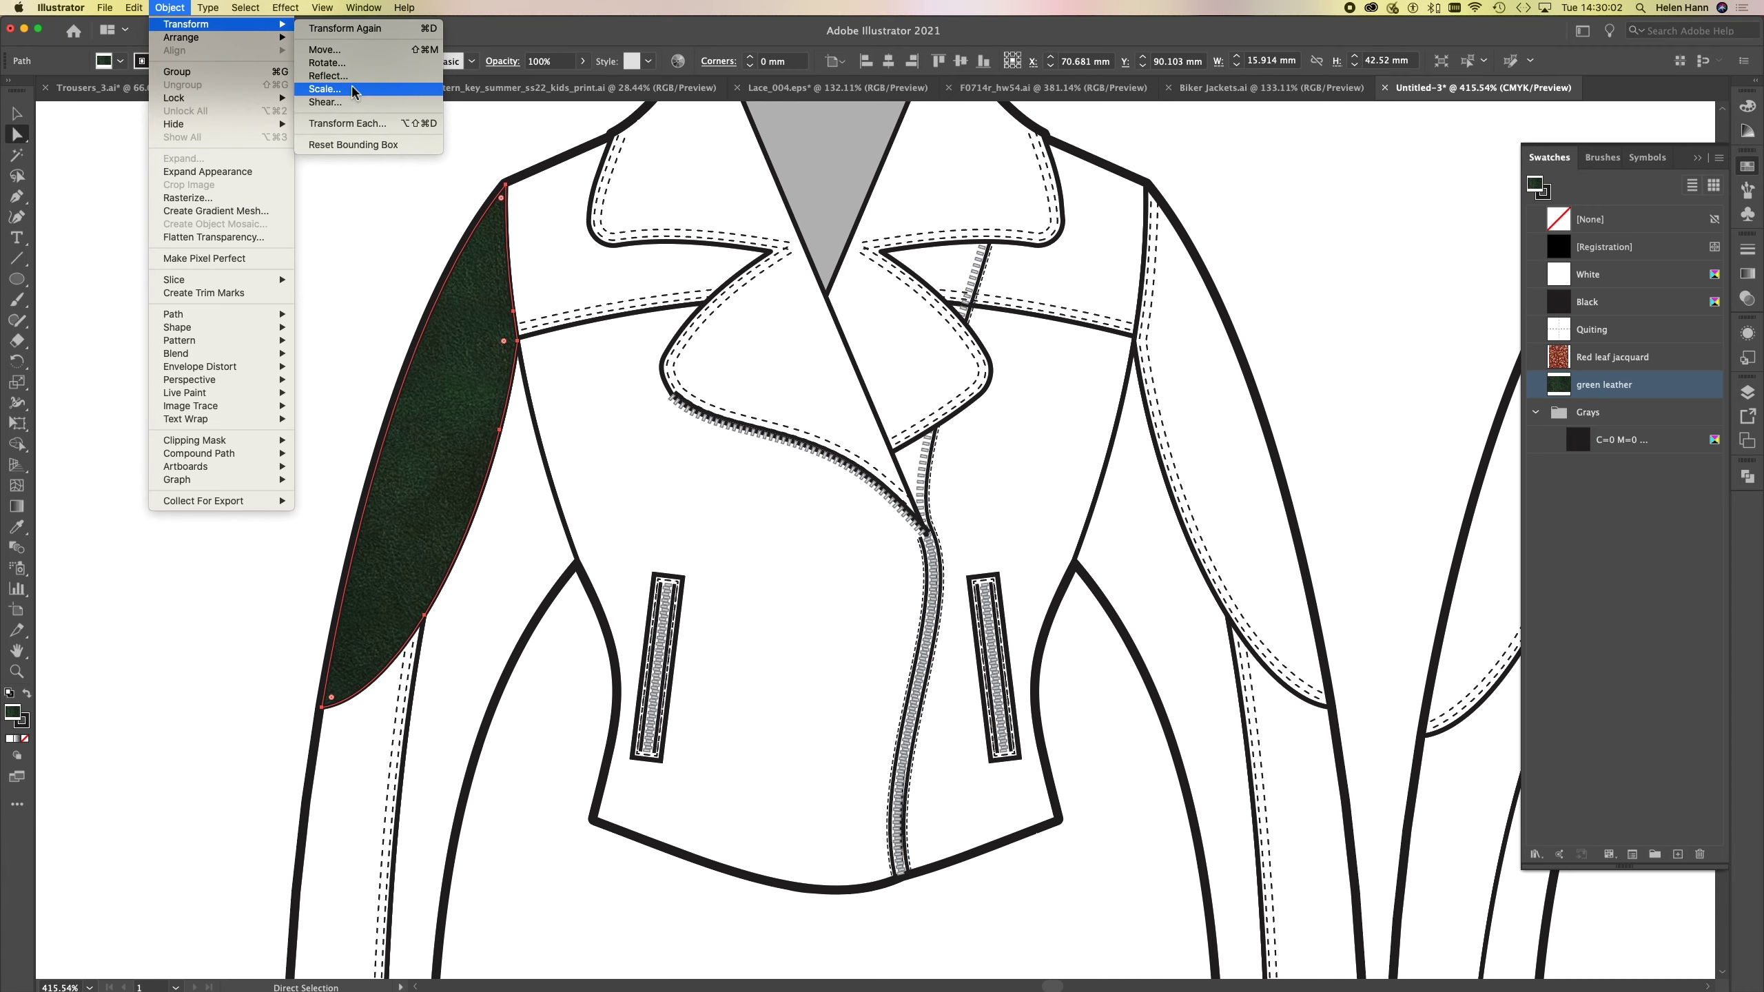
click(326, 88)
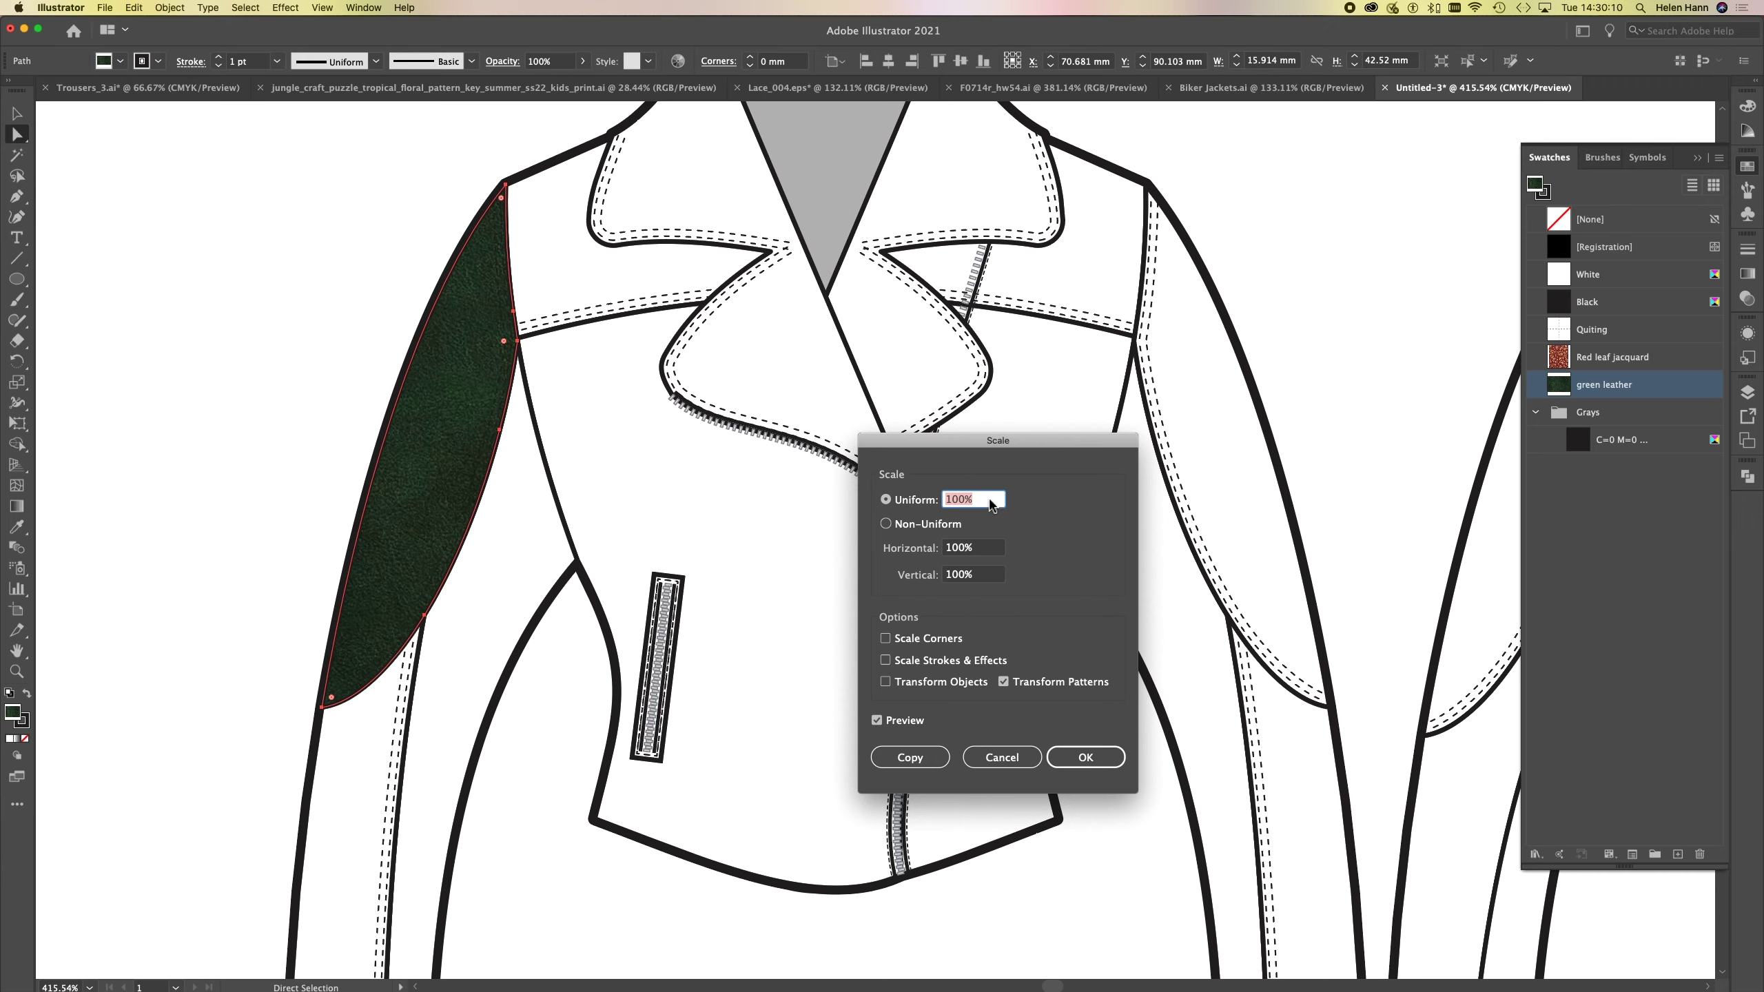
drag(991, 499, 934, 491)
text(50)
click(918, 522)
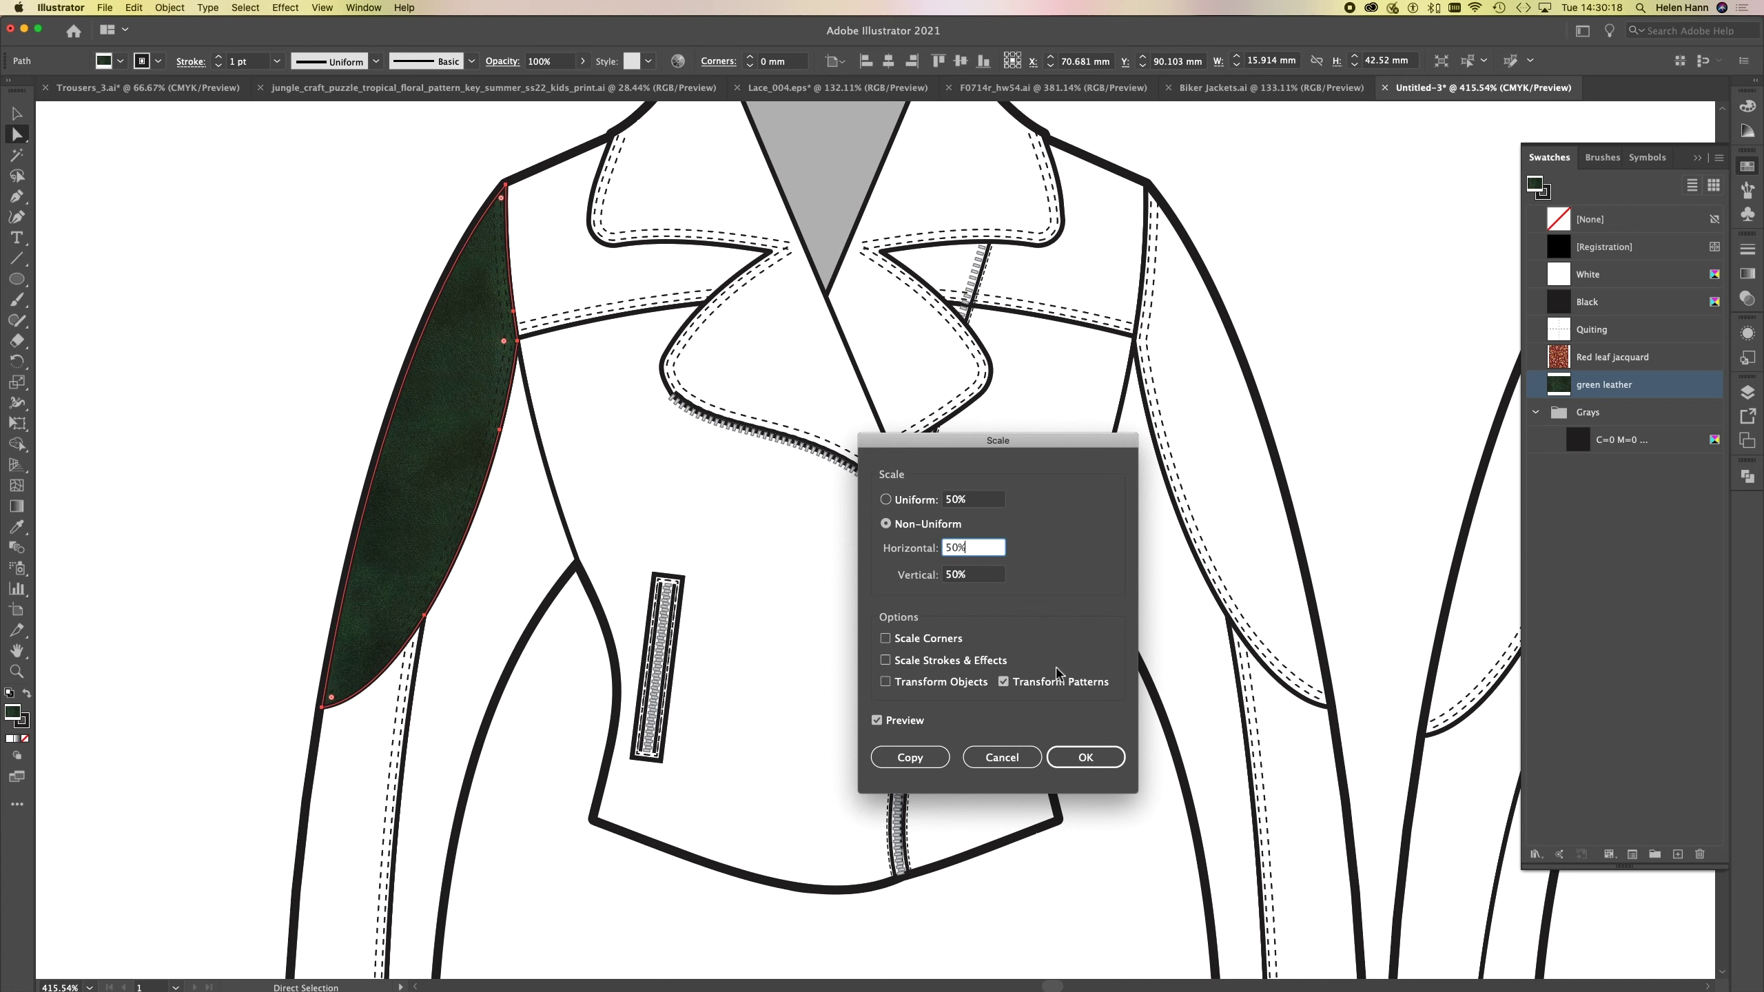
click(1085, 757)
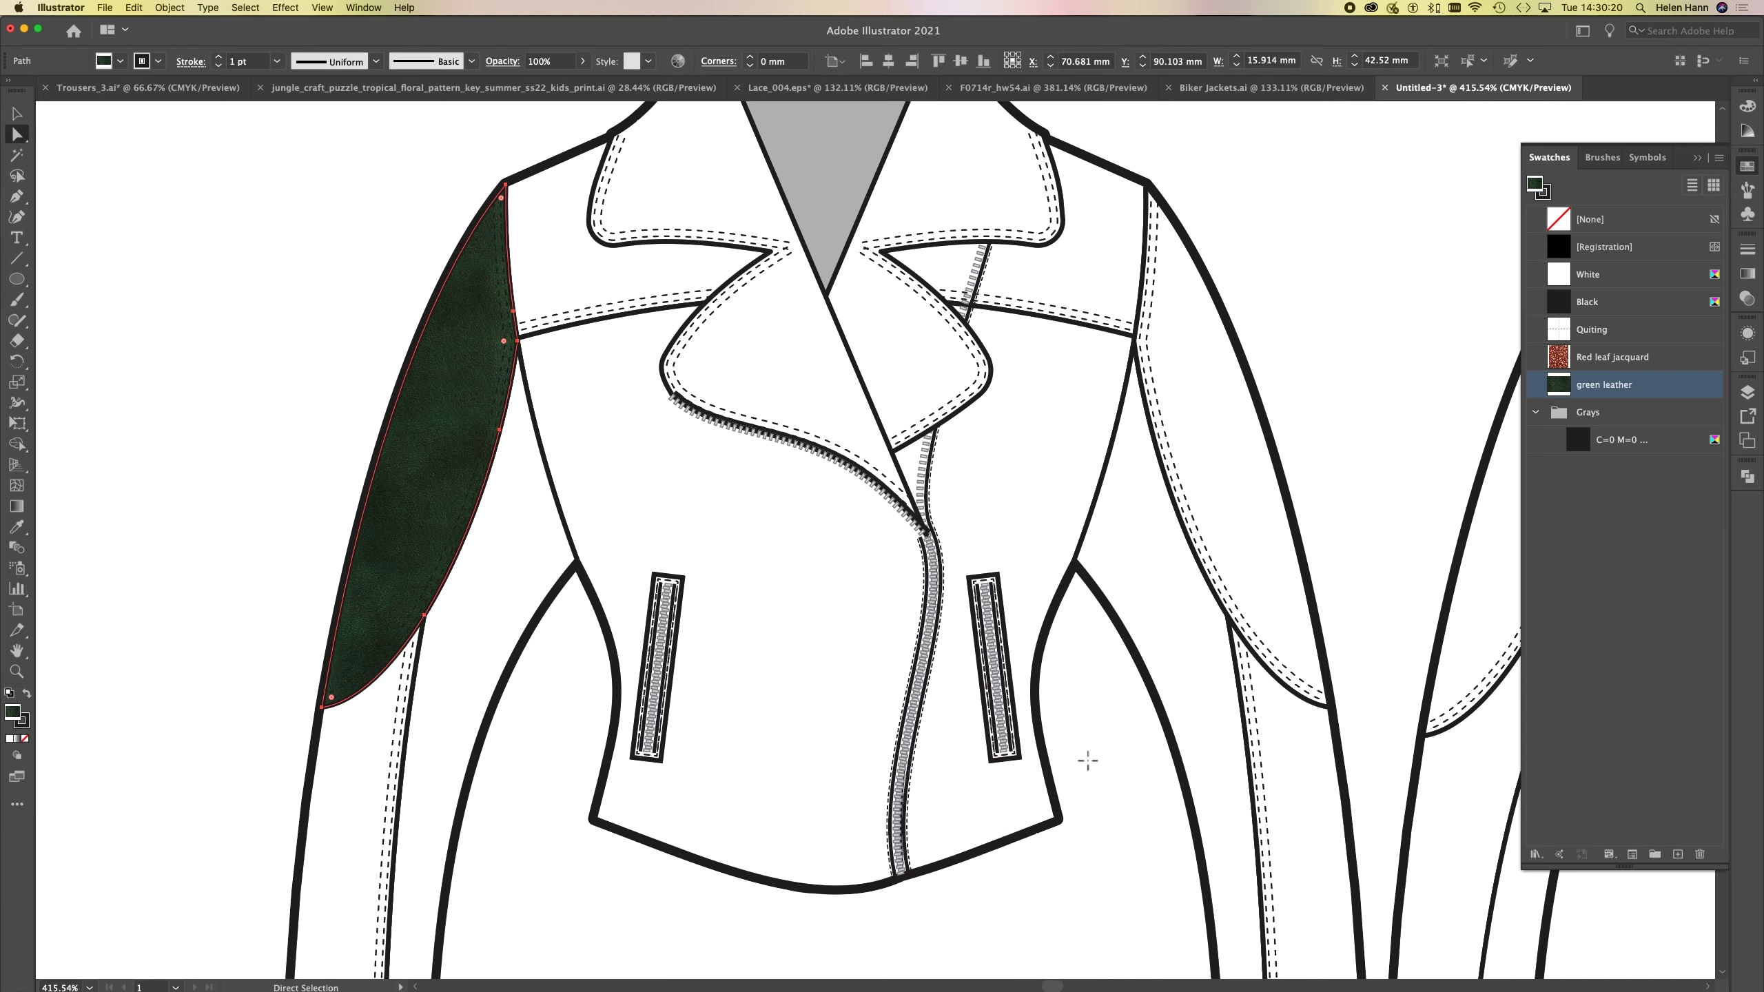
- Copy the scaled green leather fill onto the front jacket's right upper sleeve panel with the Eyedropper
click(1210, 403)
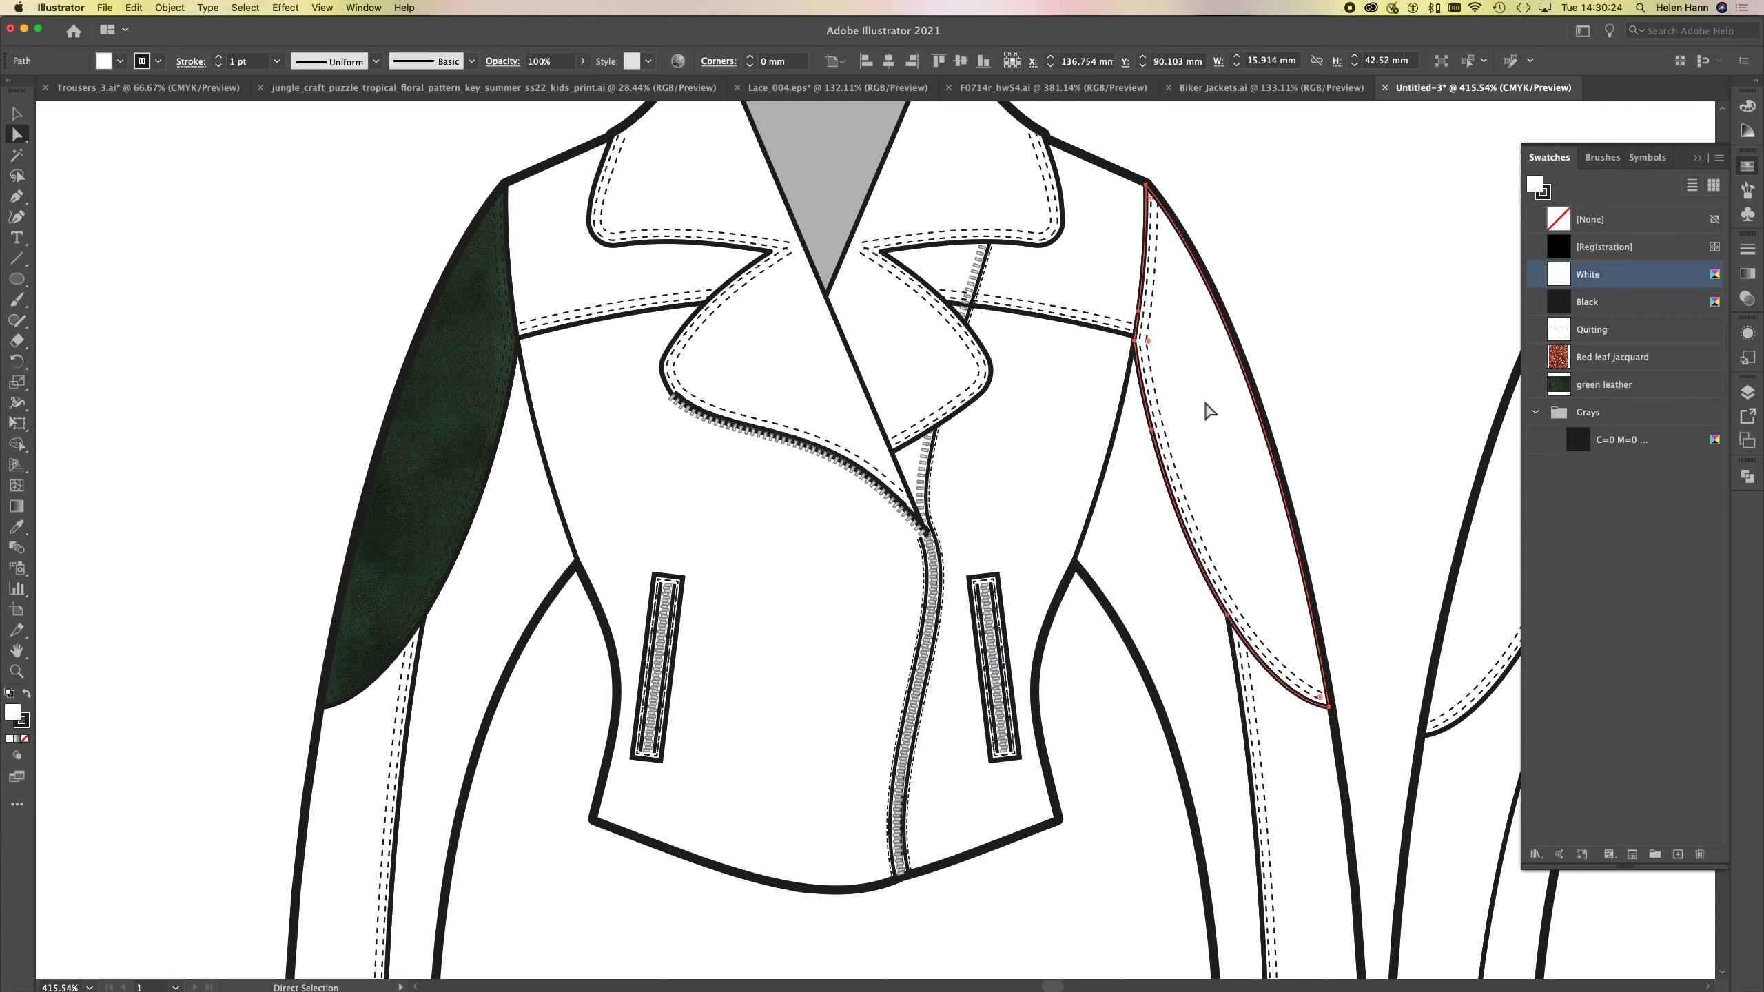
key(i)
click(465, 368)
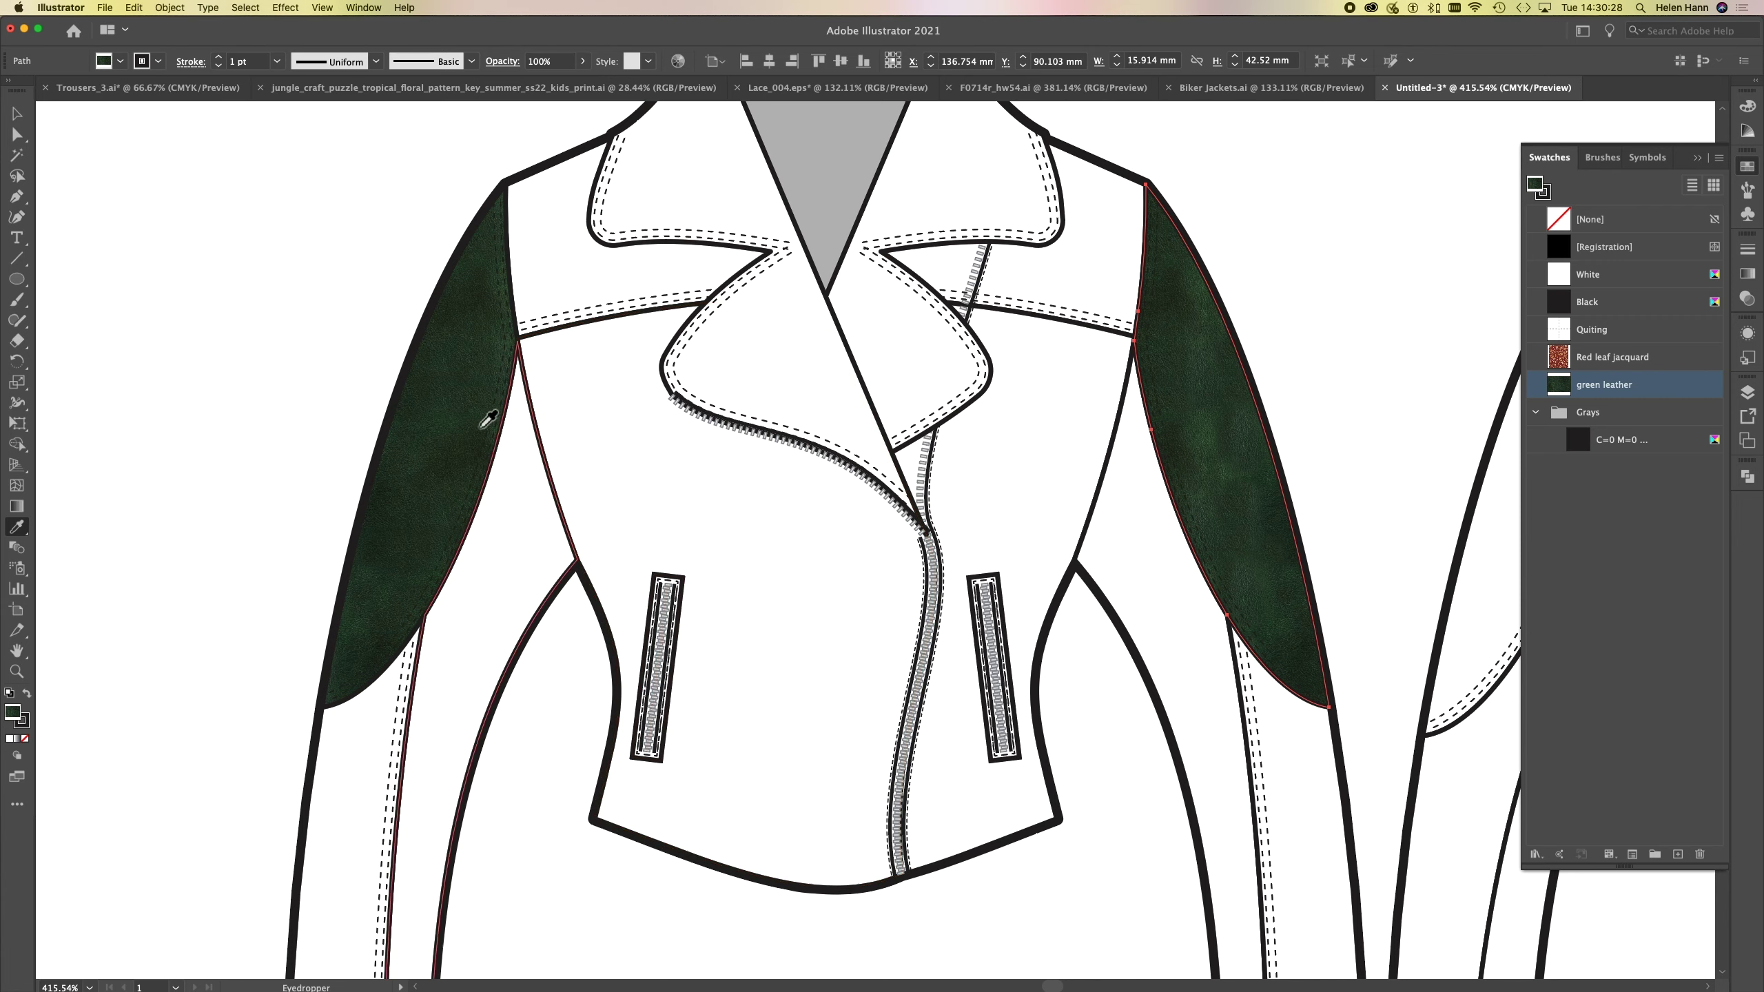
- Fill the left and right front body panels with the same green leather, sampling it with the Eyedropper
click(20, 134)
click(820, 621)
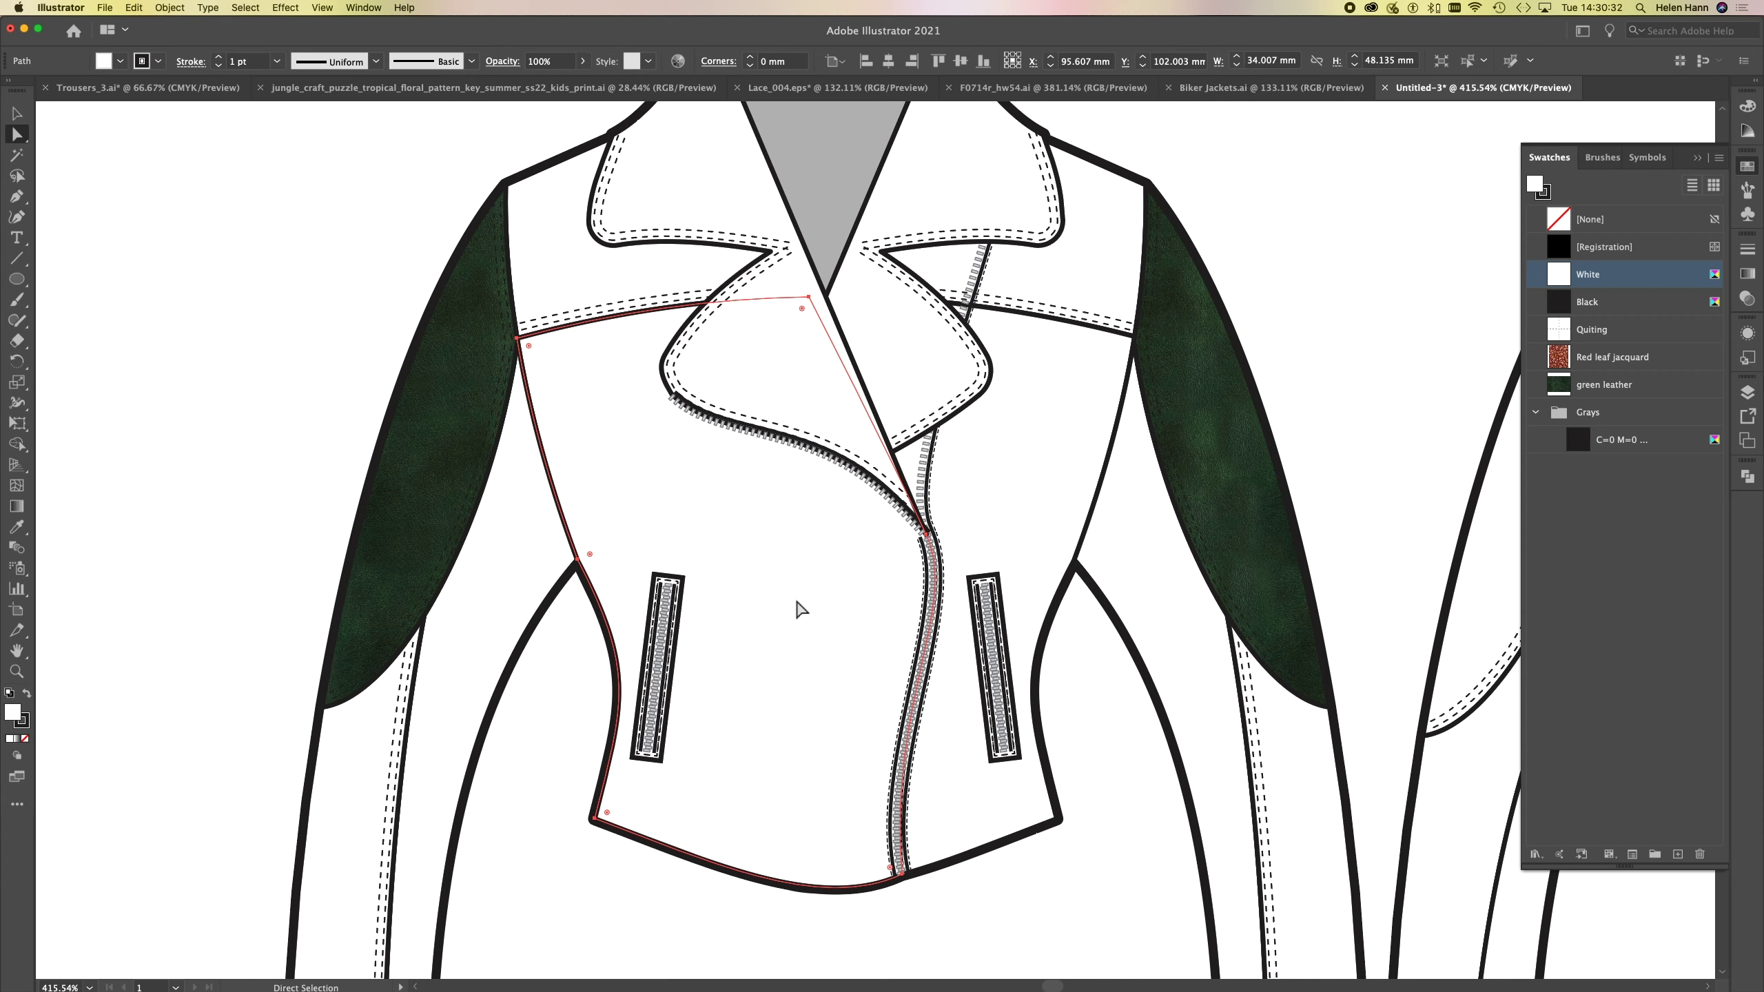
key(i)
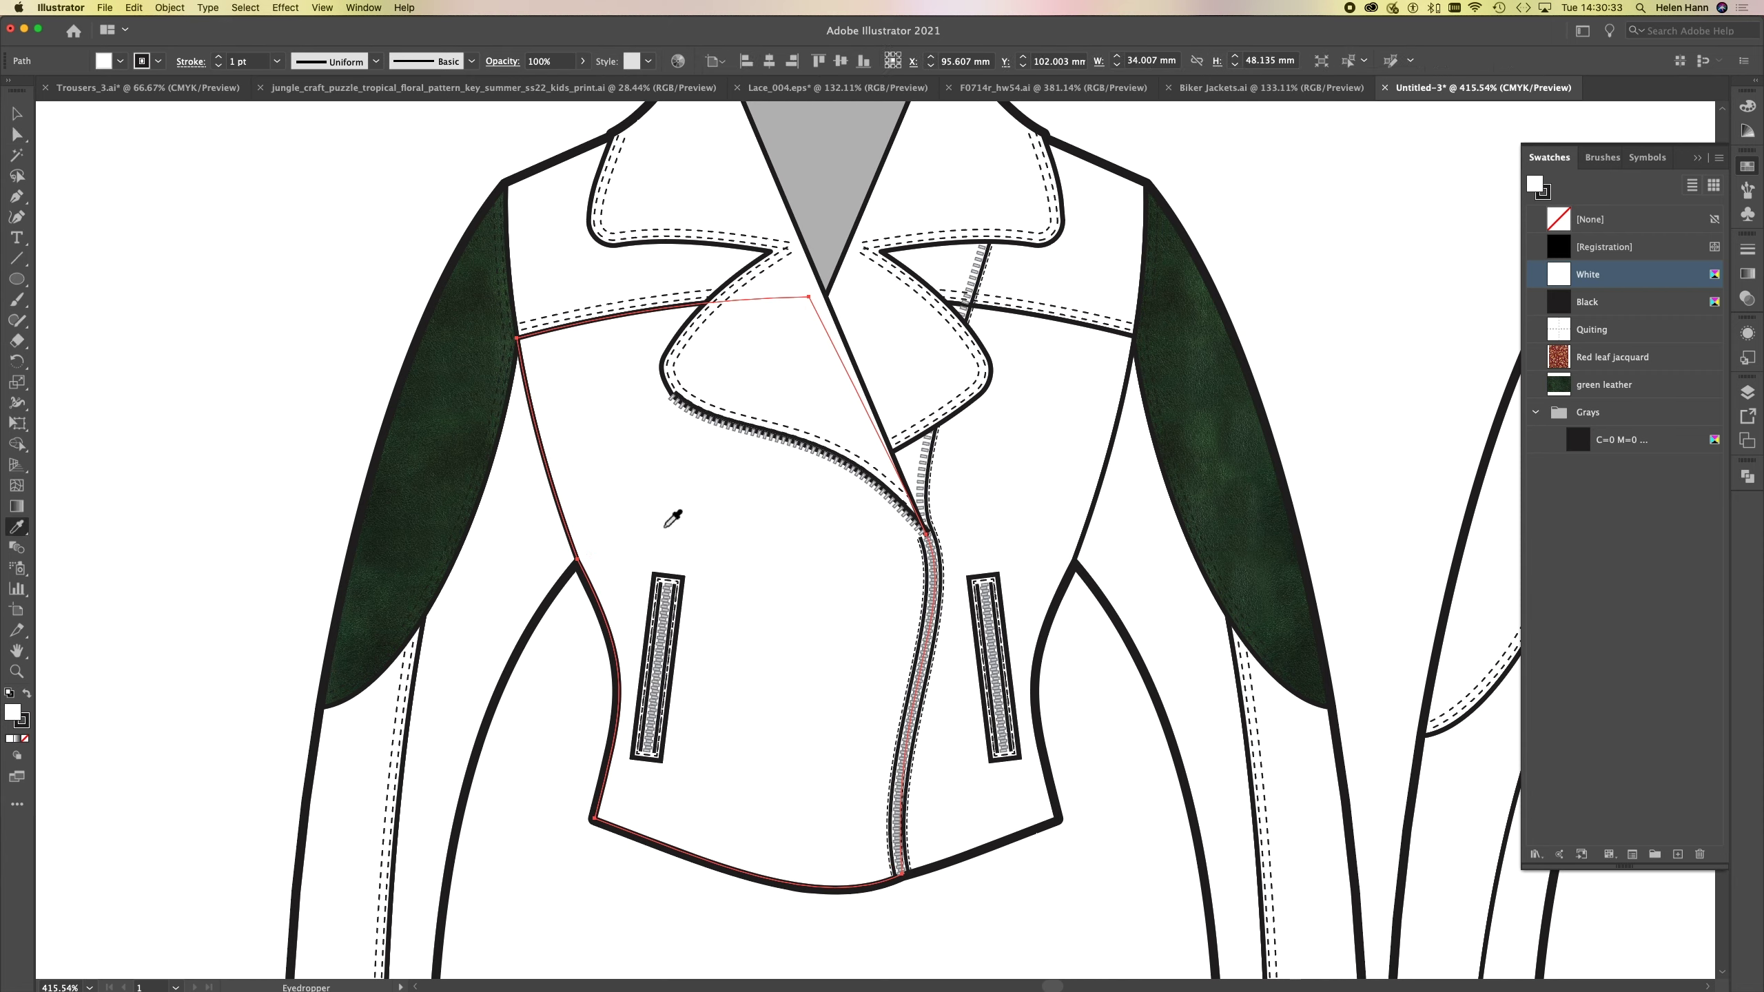
click(458, 441)
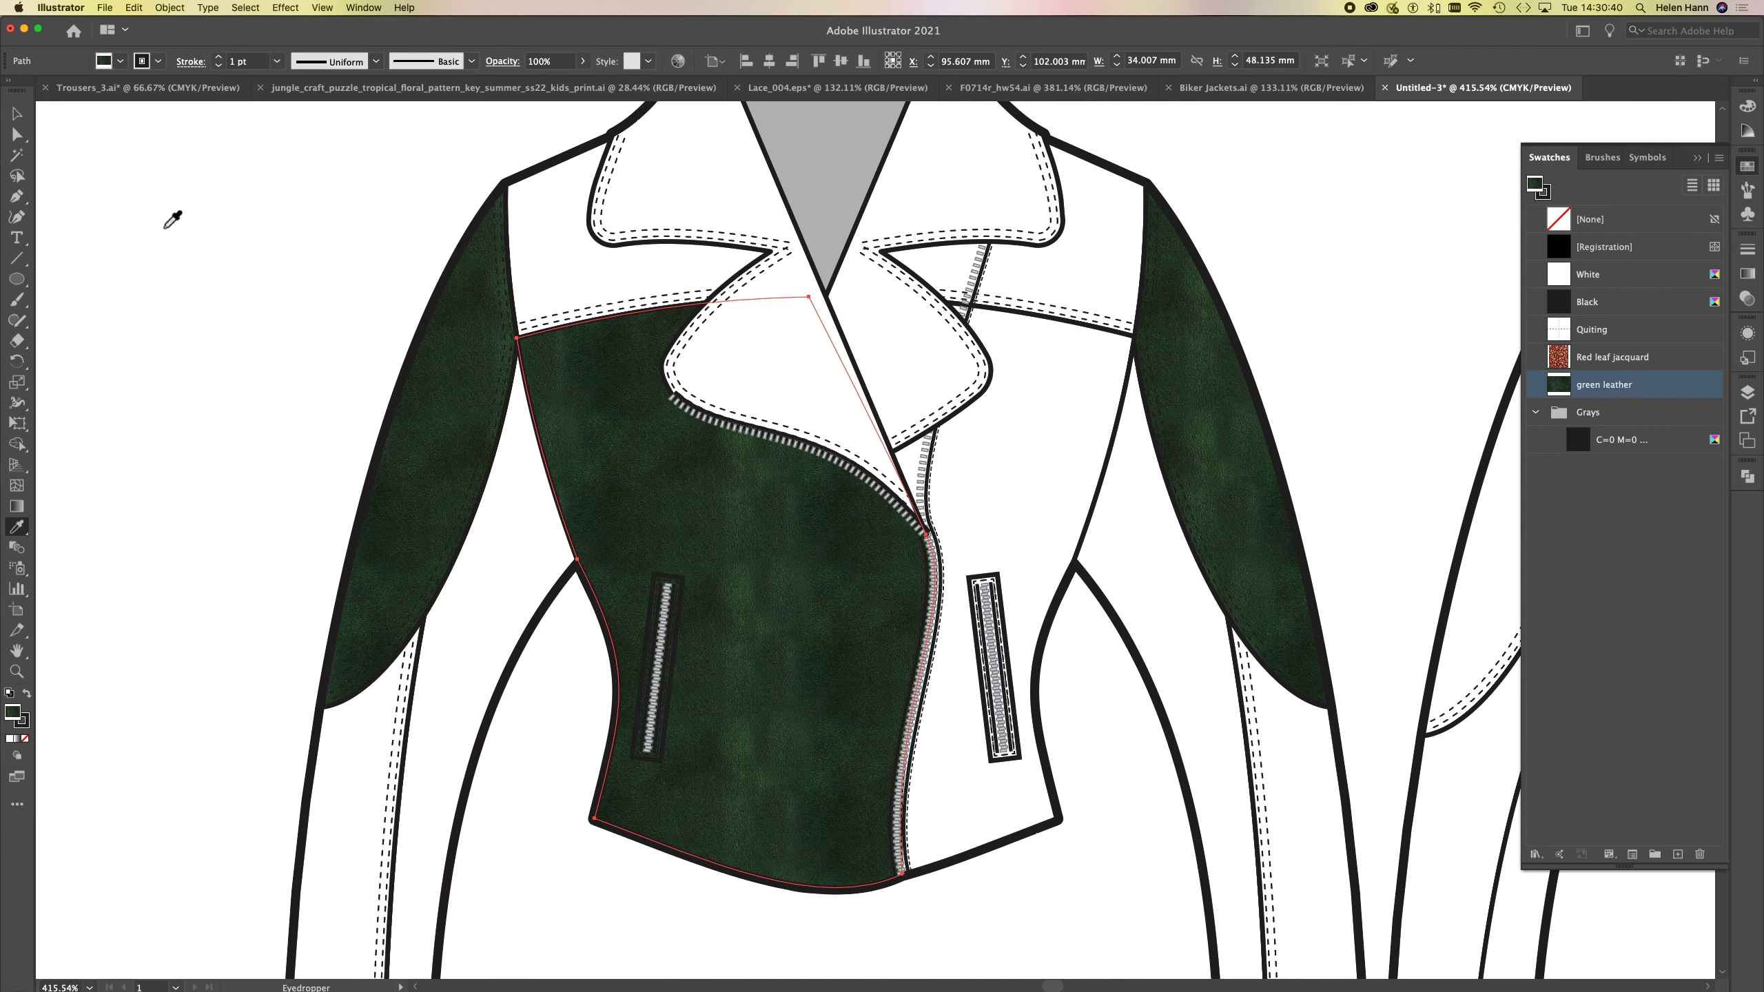
click(16, 135)
click(1005, 497)
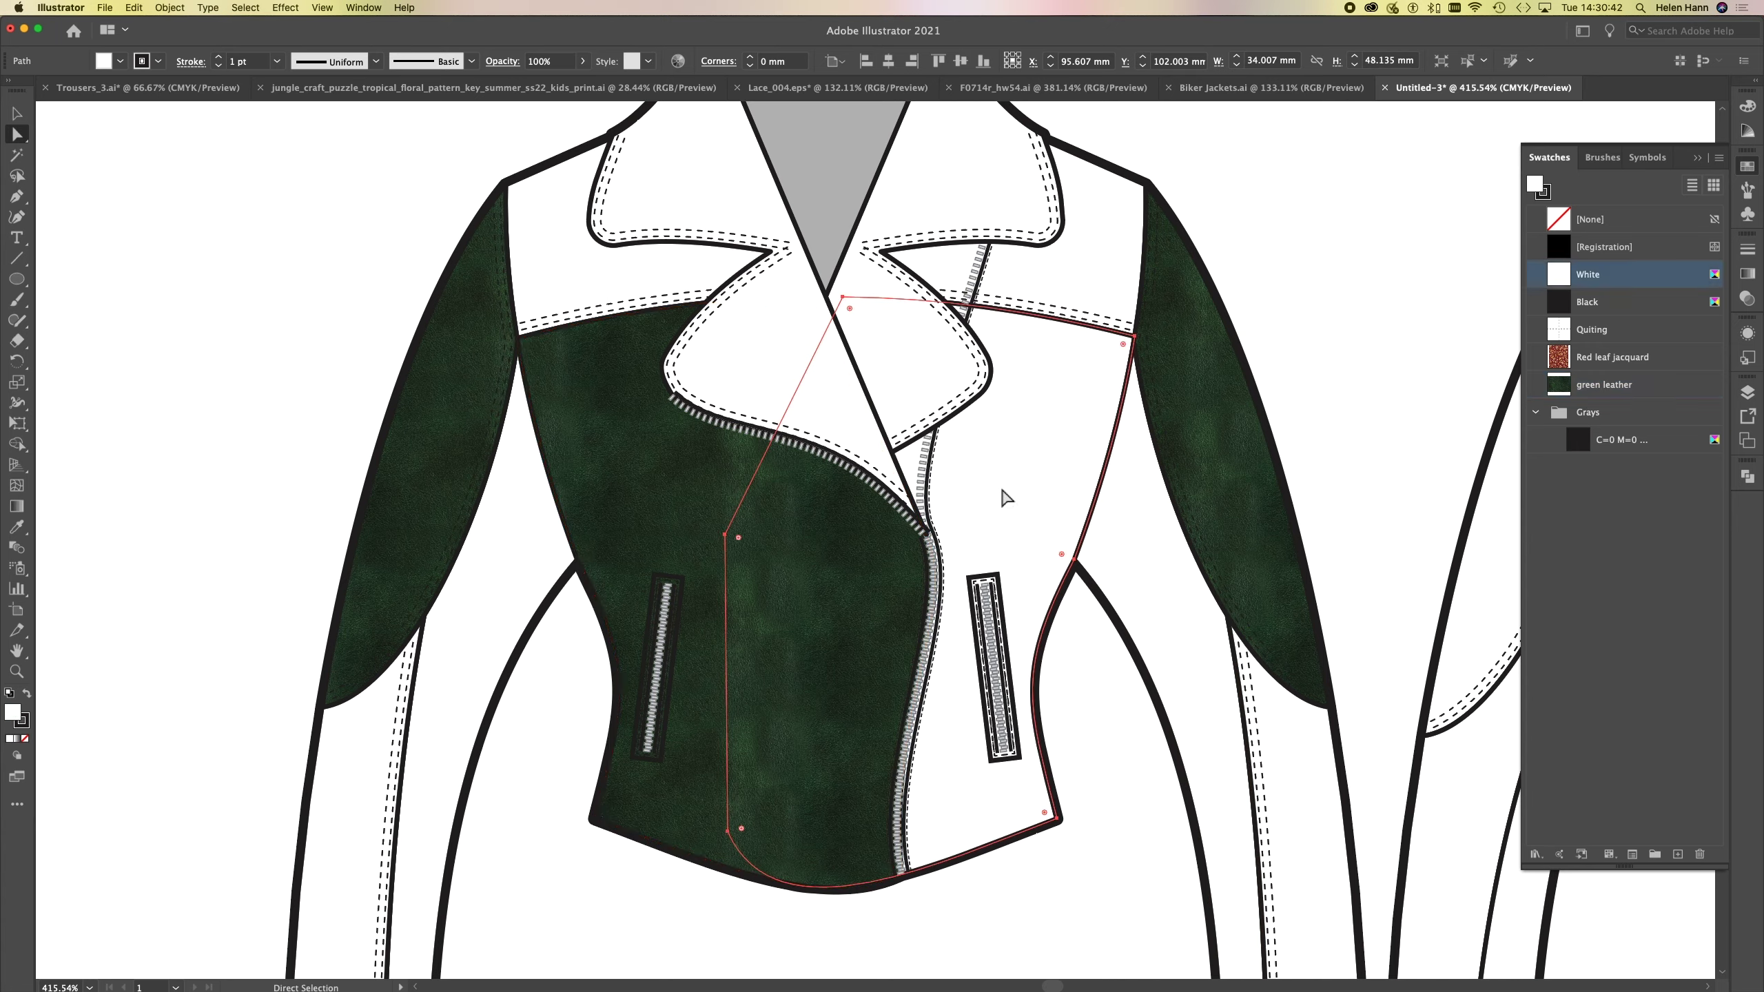
key(i)
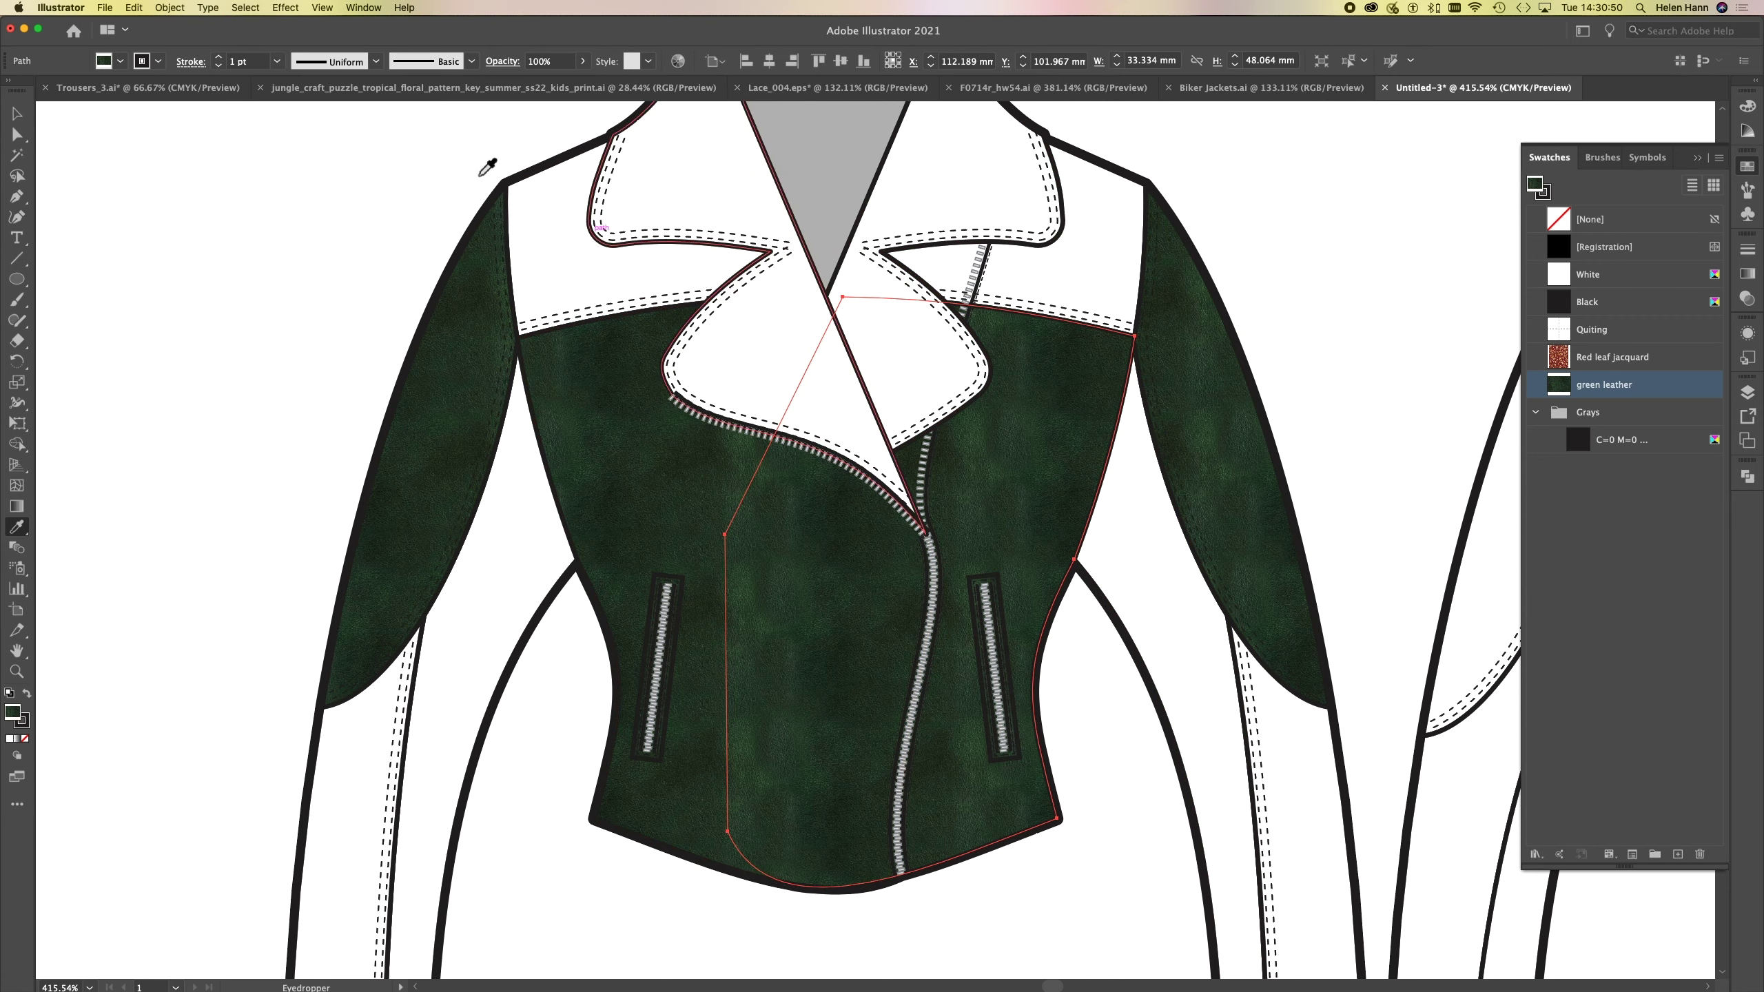
- Rotate only the pattern inside the right front body panel by 325°
click(169, 7)
mouse_move(172, 26)
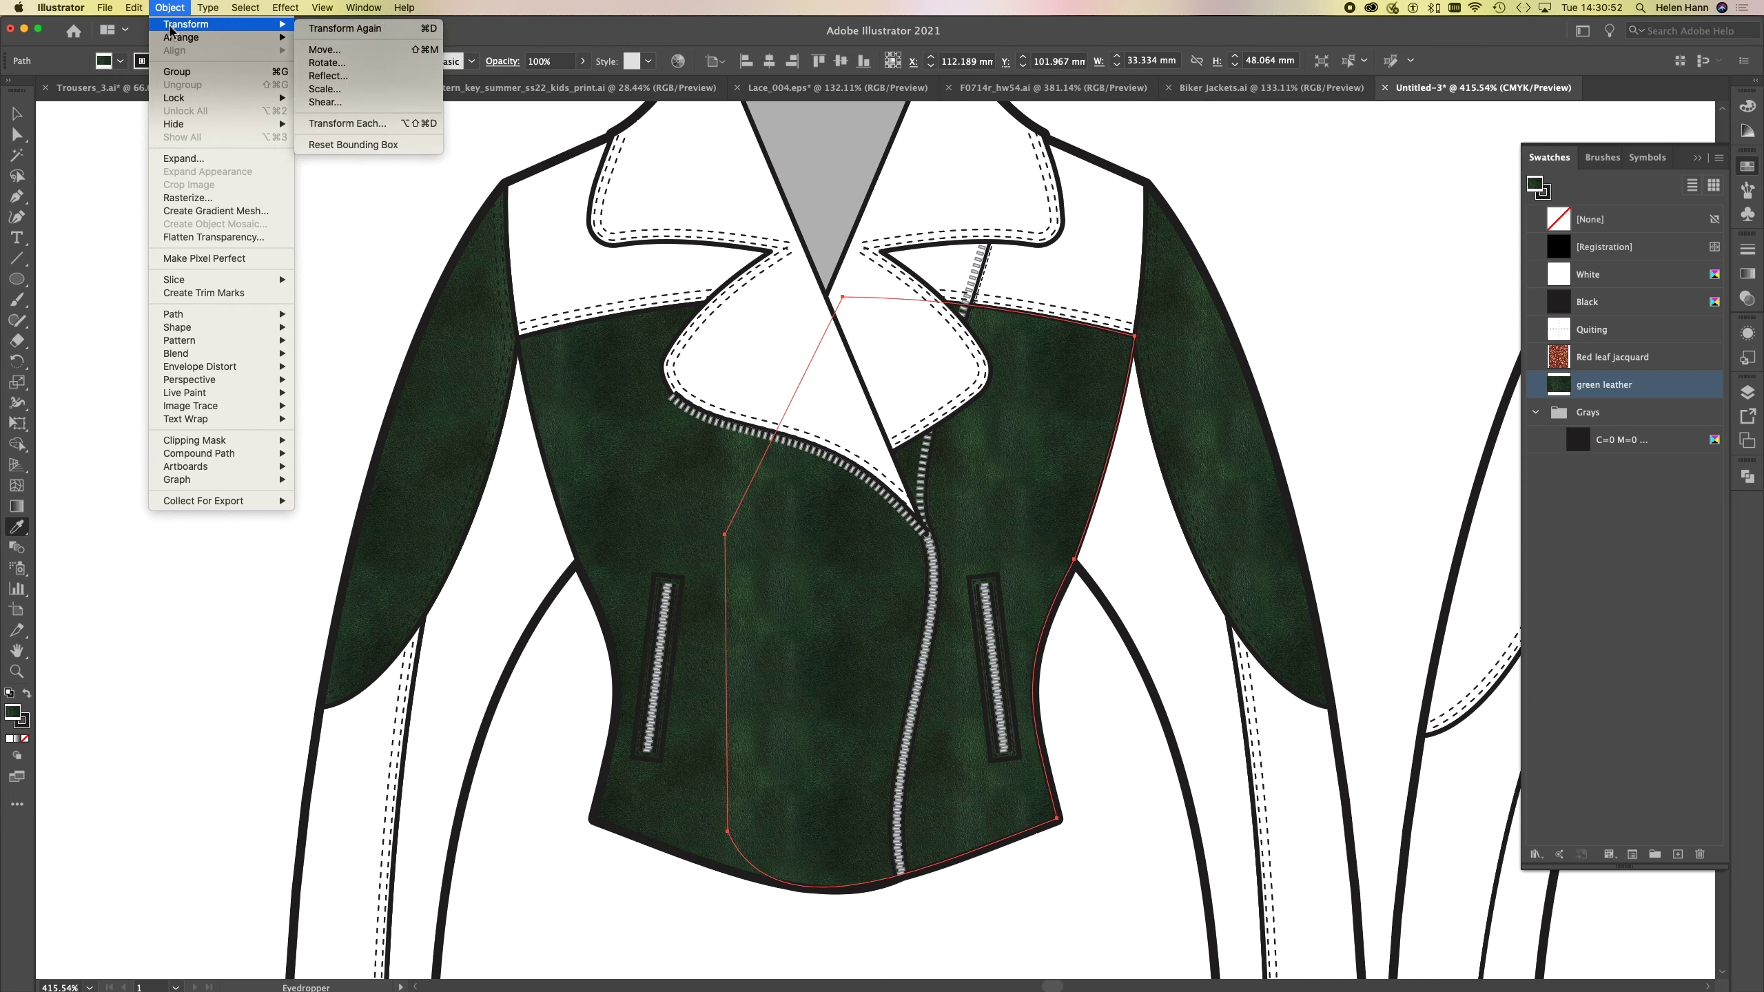
click(334, 64)
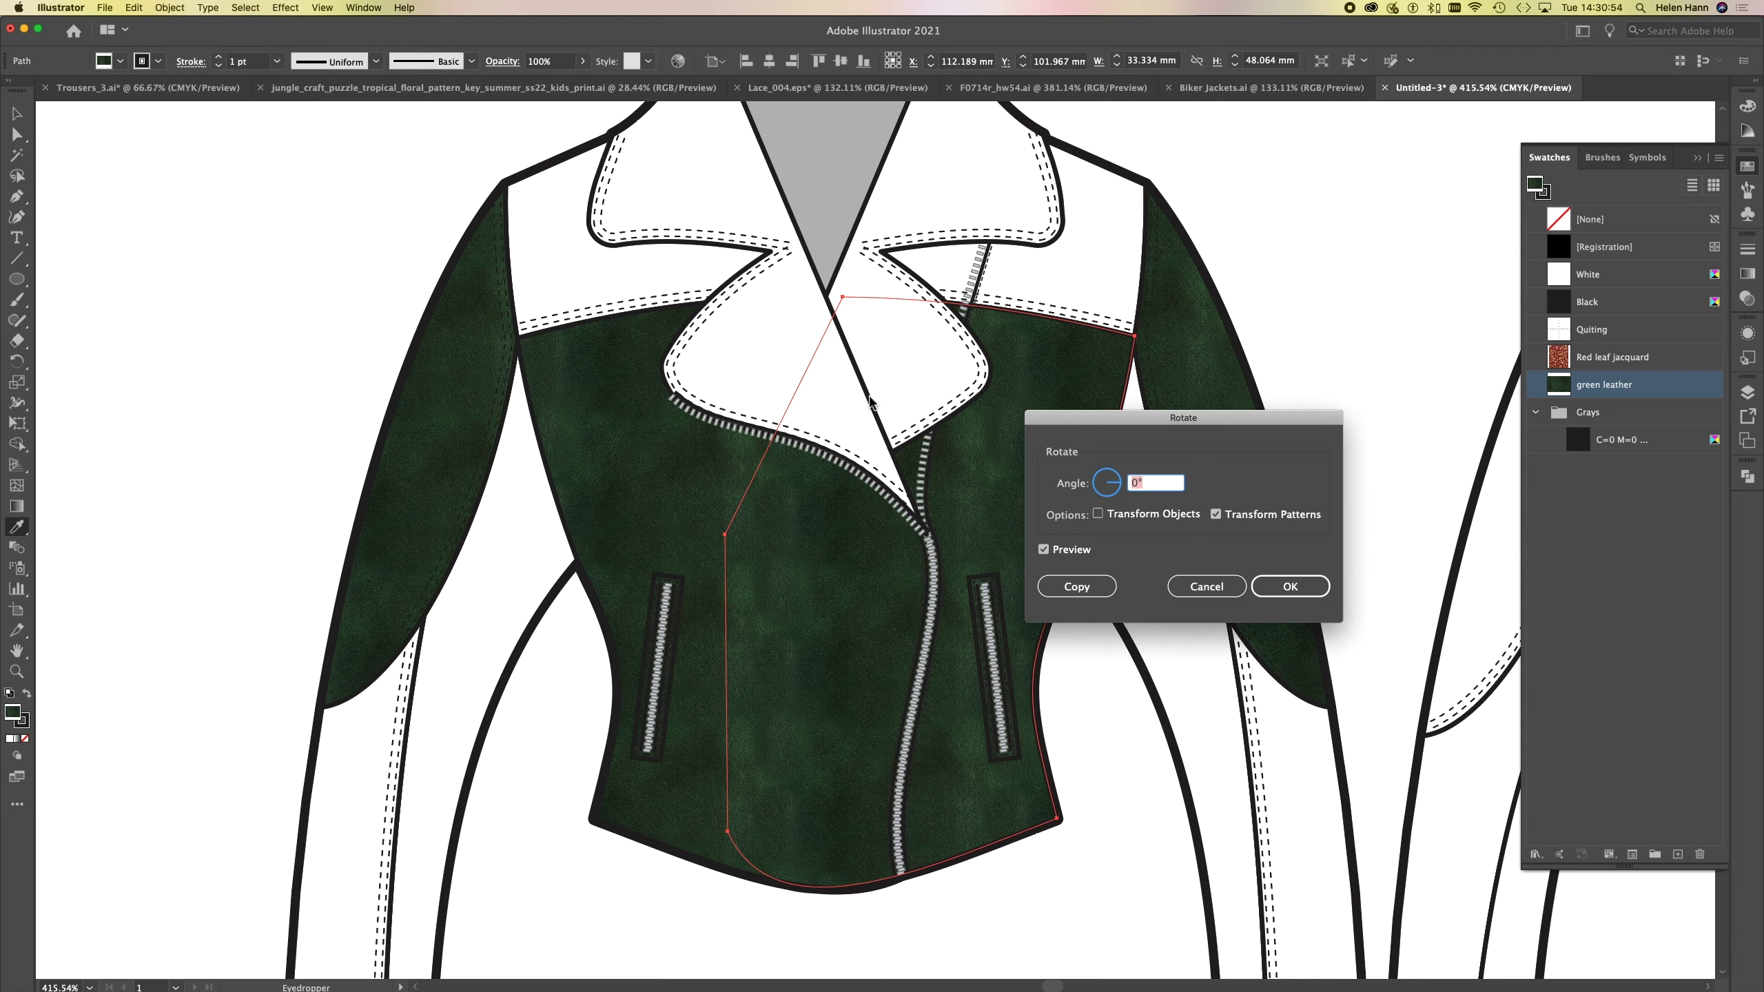
drag(1120, 491, 1120, 495)
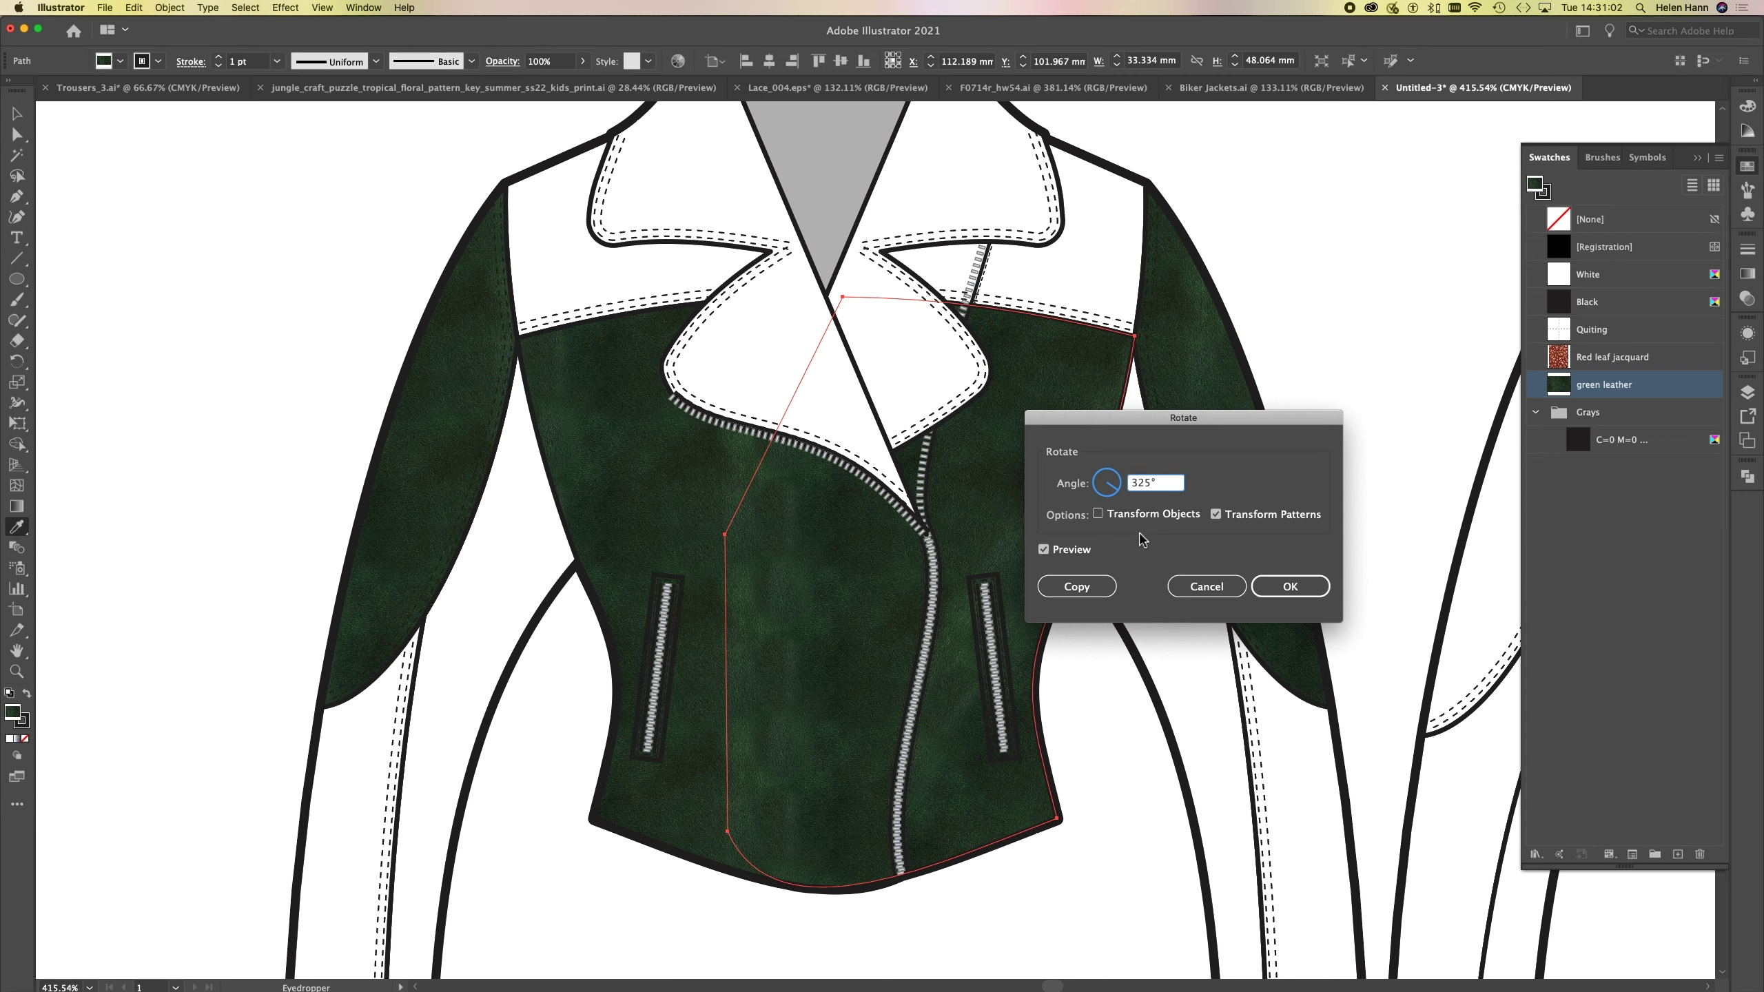
click(1289, 596)
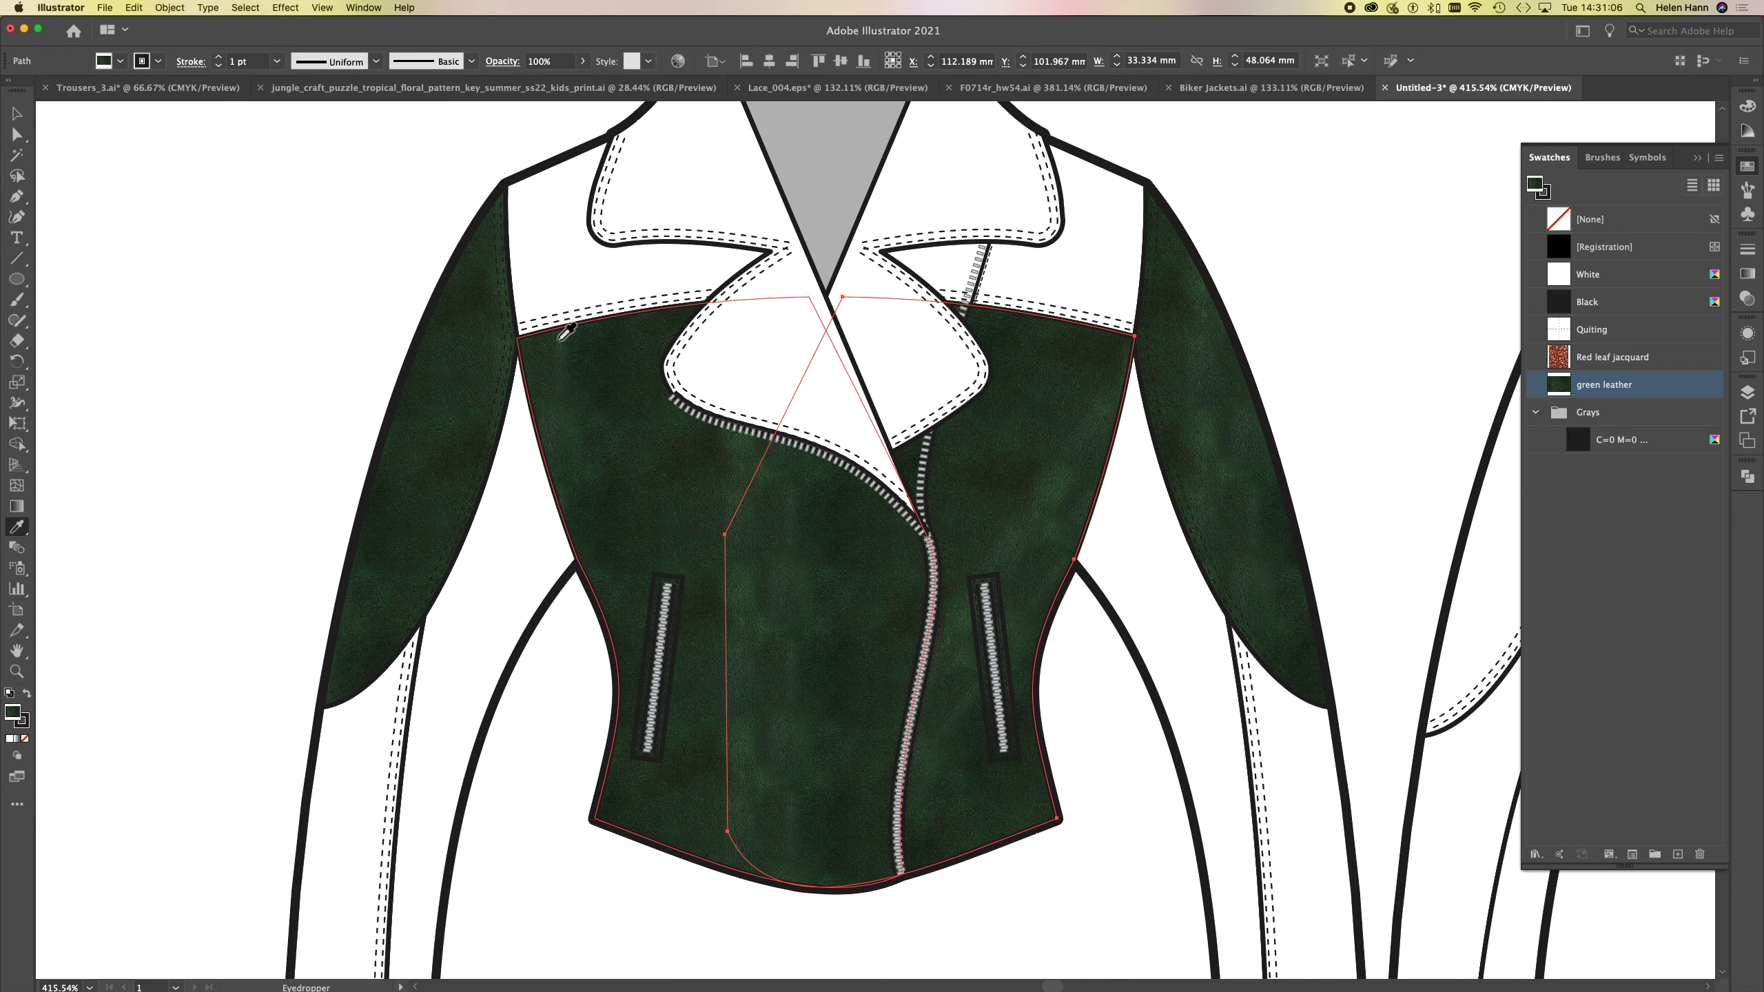
- Fill the left and right front shoulder yoke panels with green leather sampled from the already filled panels
click(17, 135)
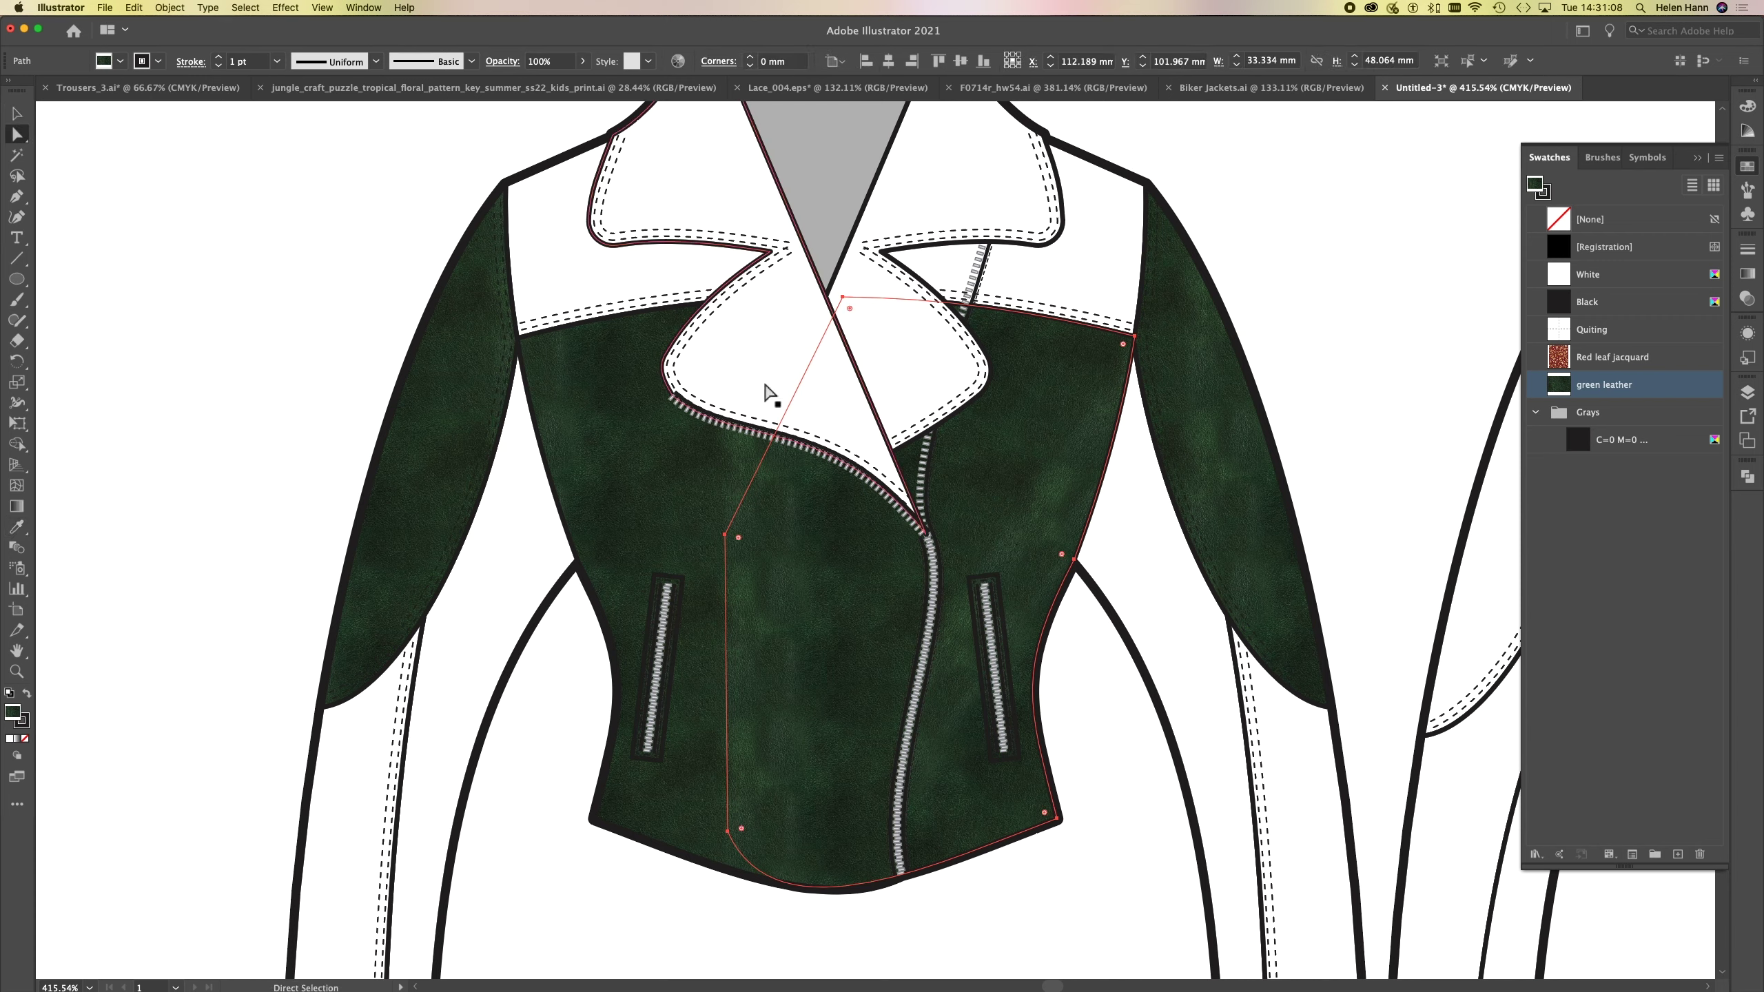
click(587, 272)
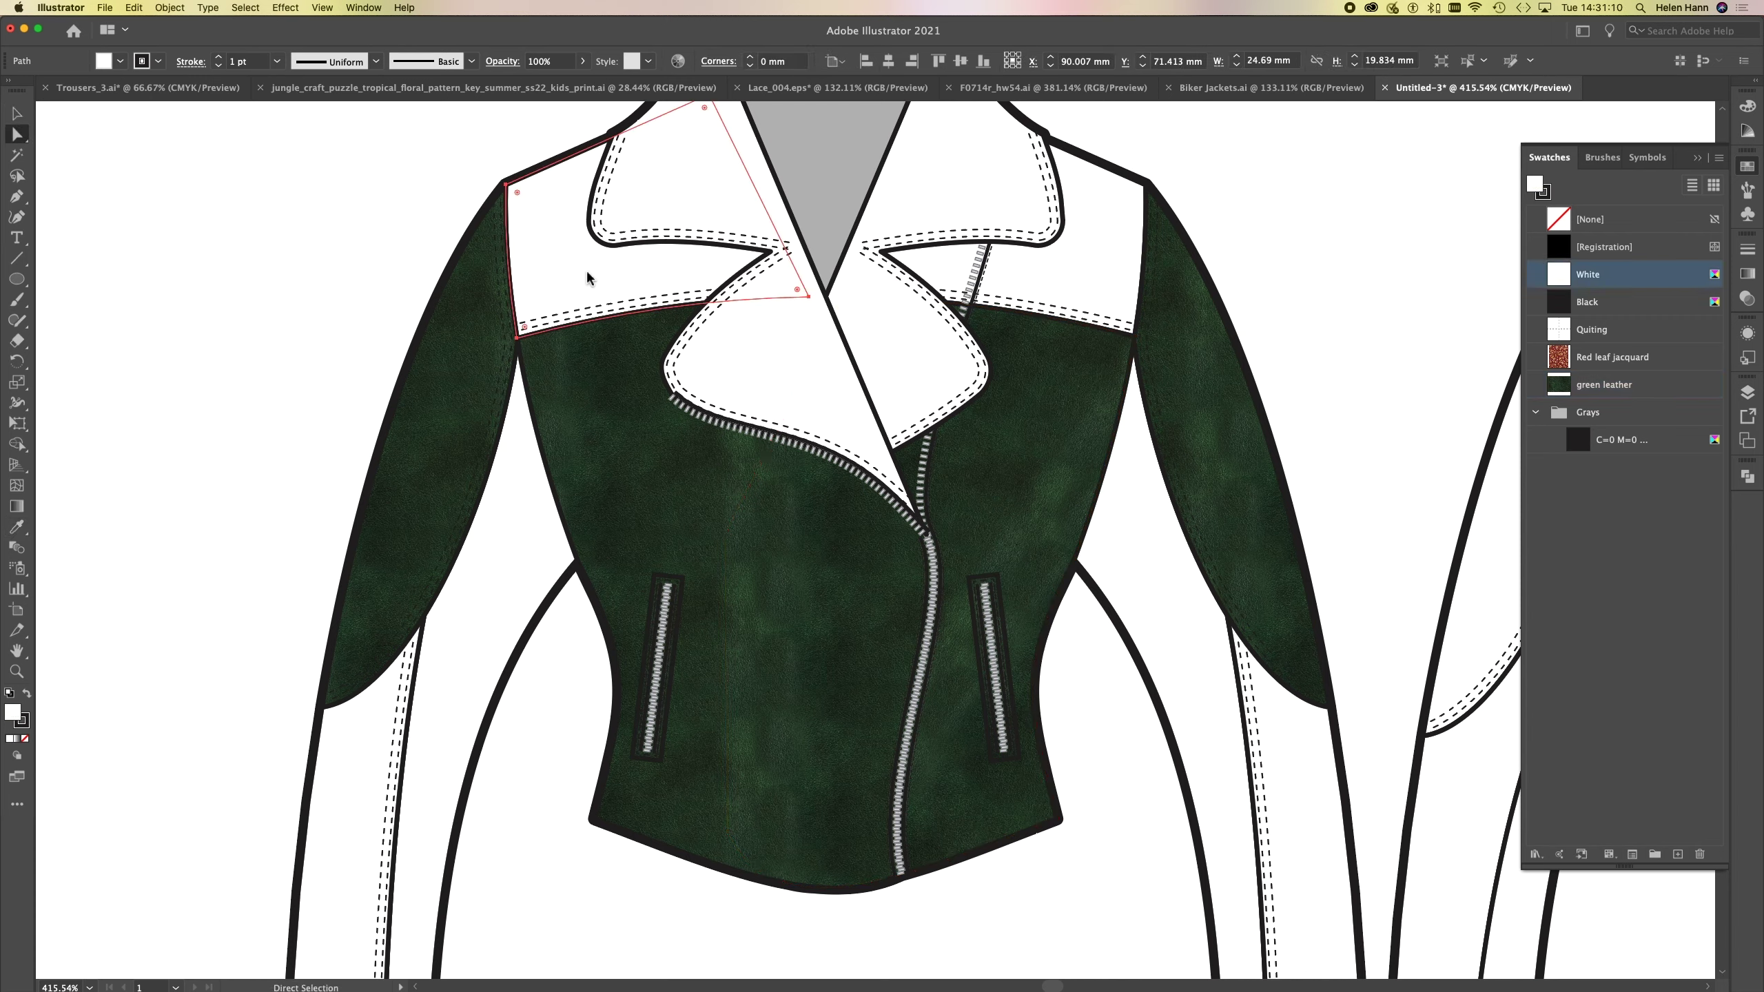
key(i)
click(1042, 456)
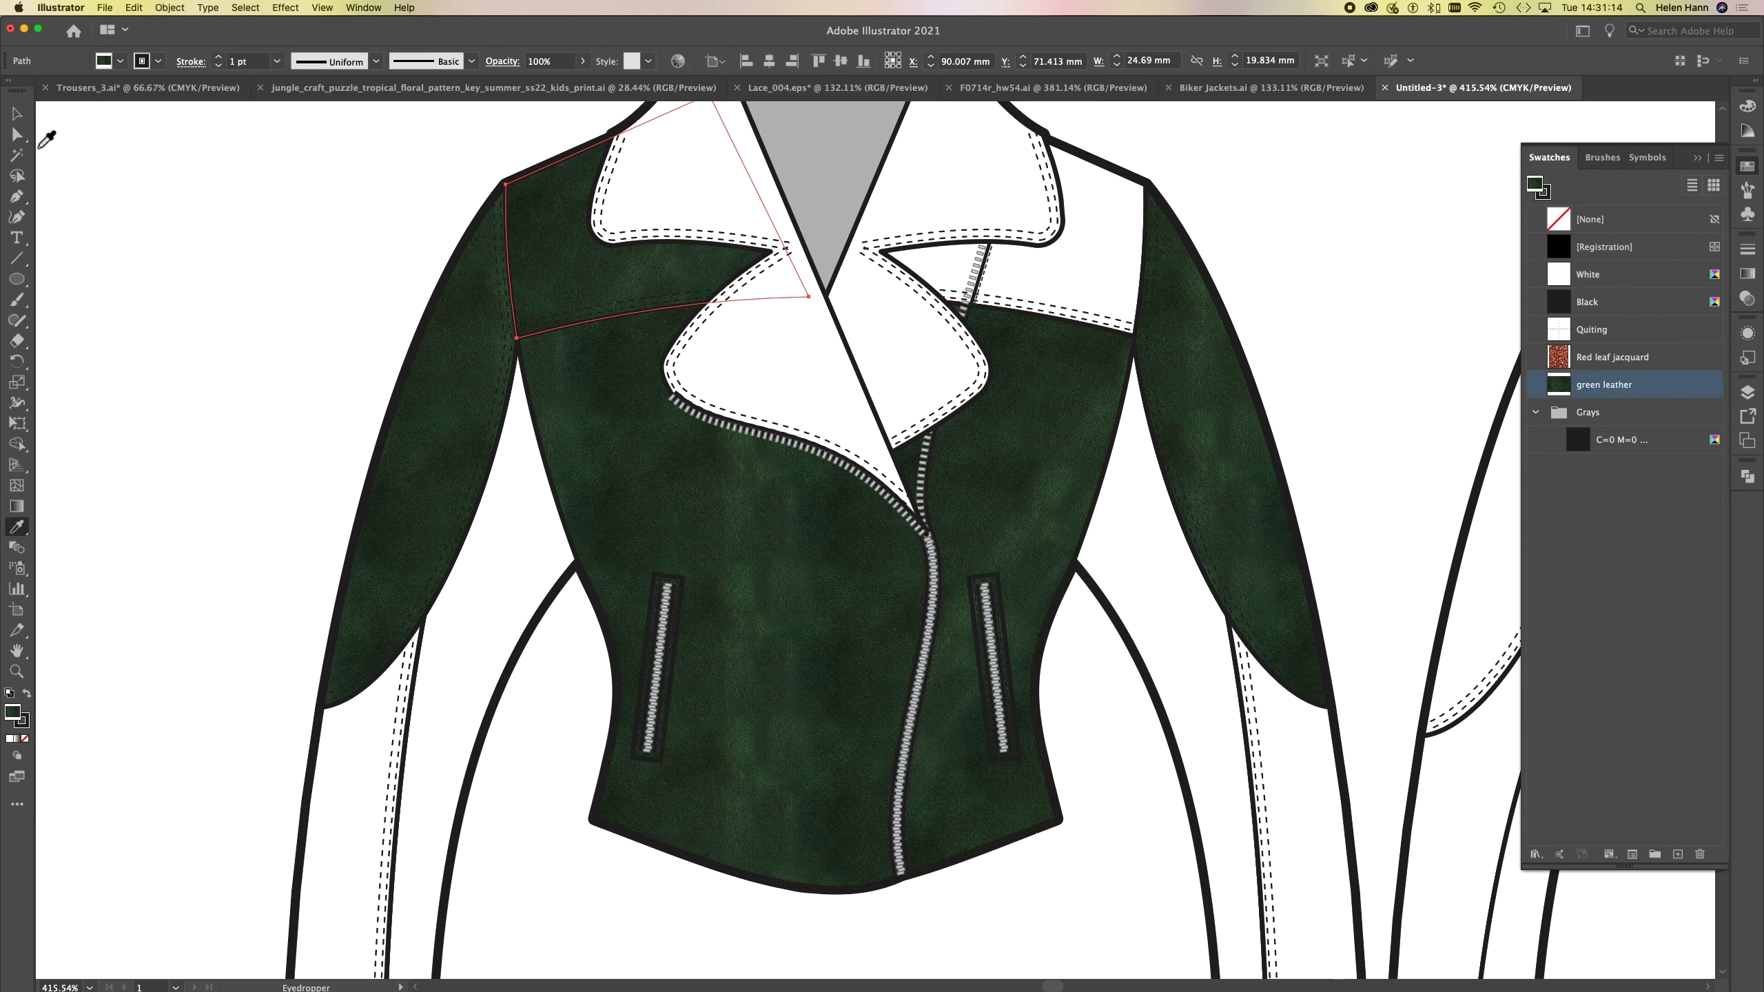
key(a)
click(1029, 290)
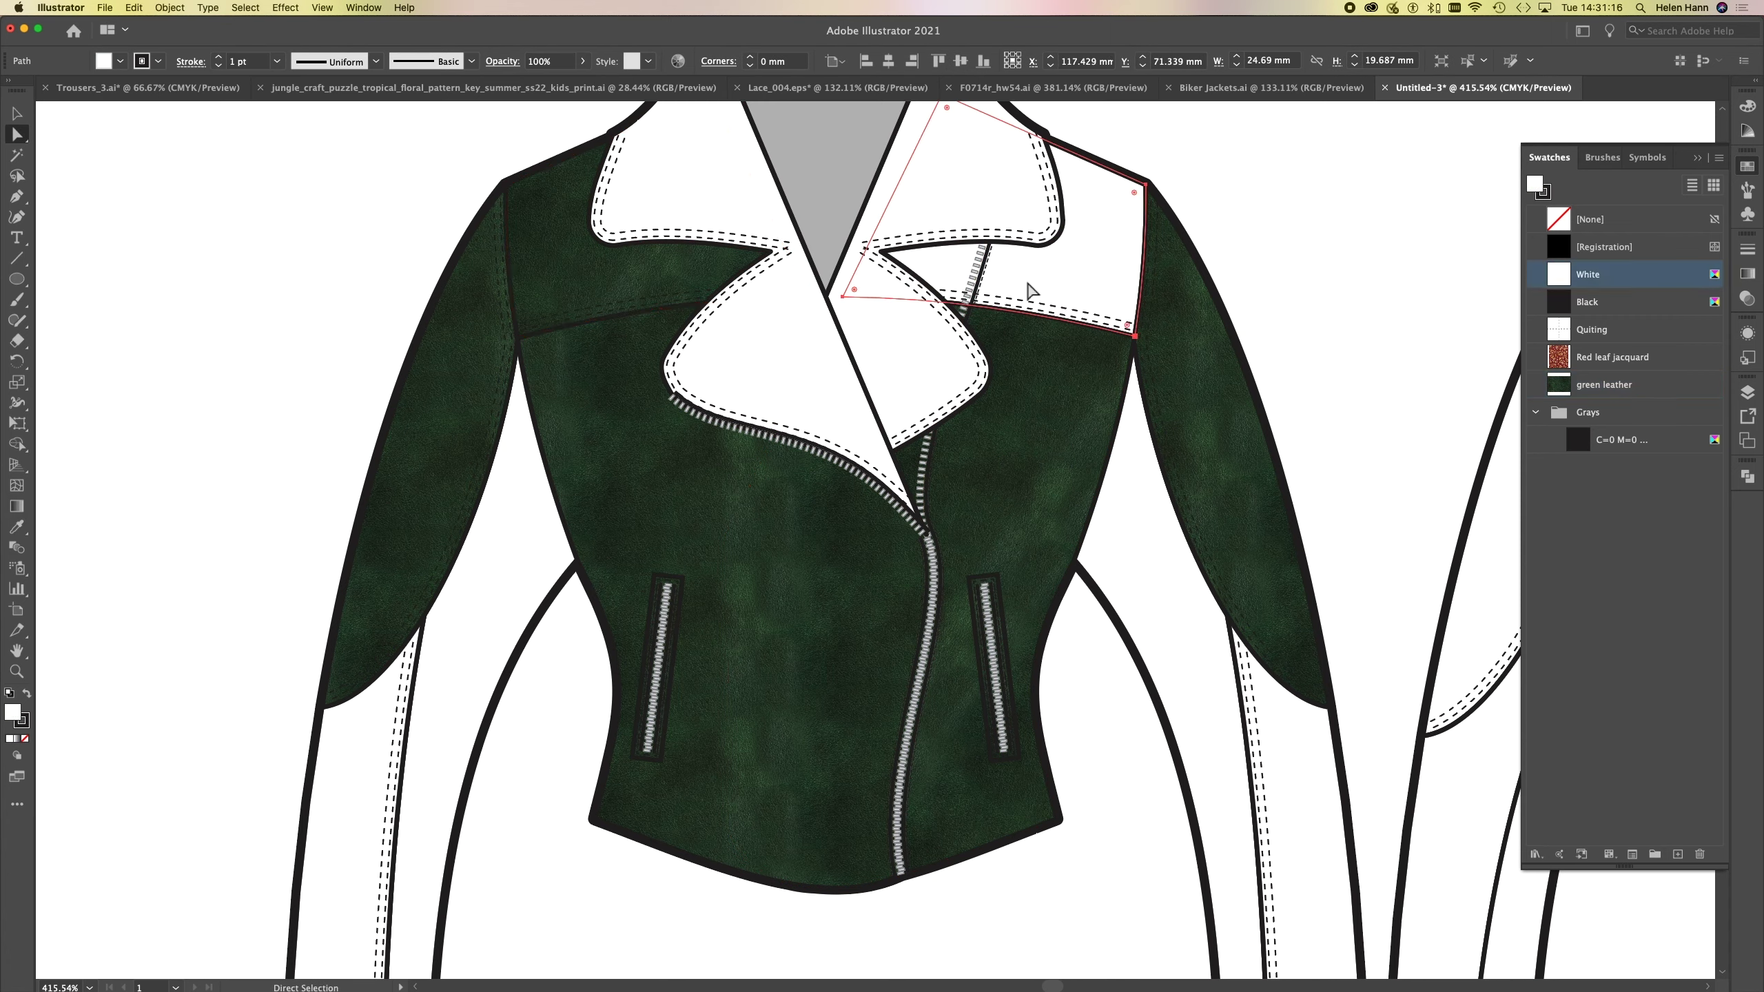
shift+click(566, 268)
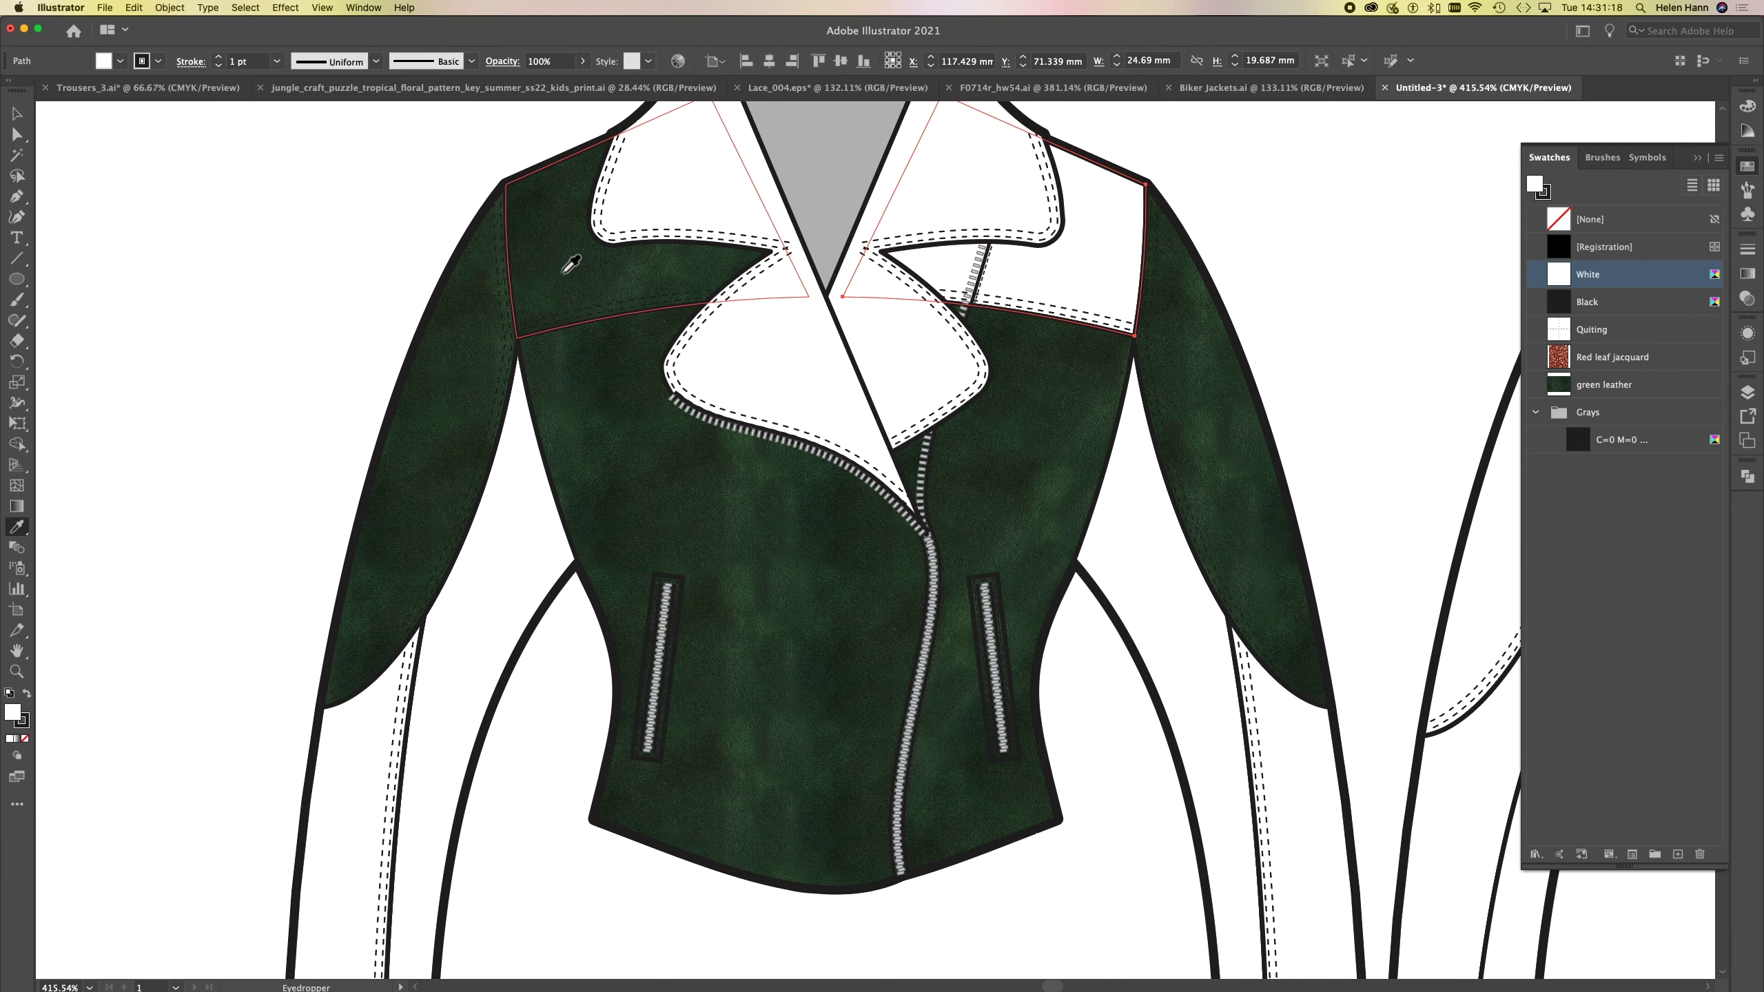
key(i)
click(570, 288)
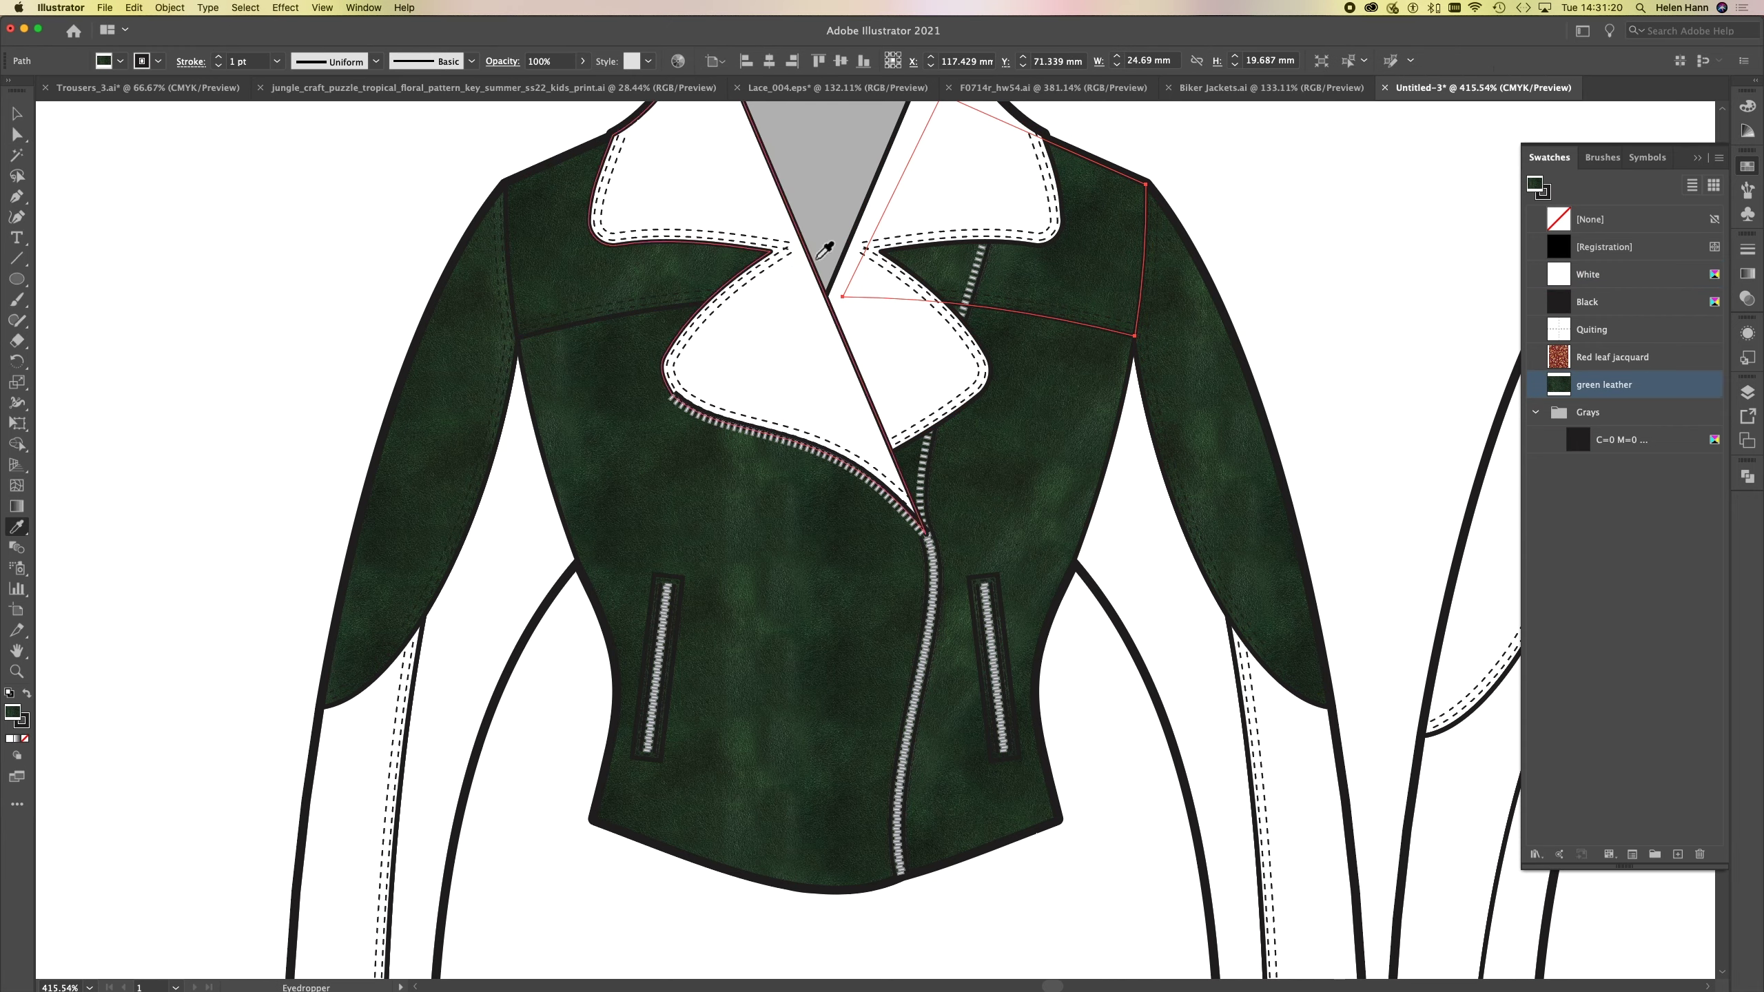
- Rotate only the pattern inside the right front shoulder yoke panel by about 300°, leaving the panel shape untransformed
click(173, 7)
mouse_move(172, 26)
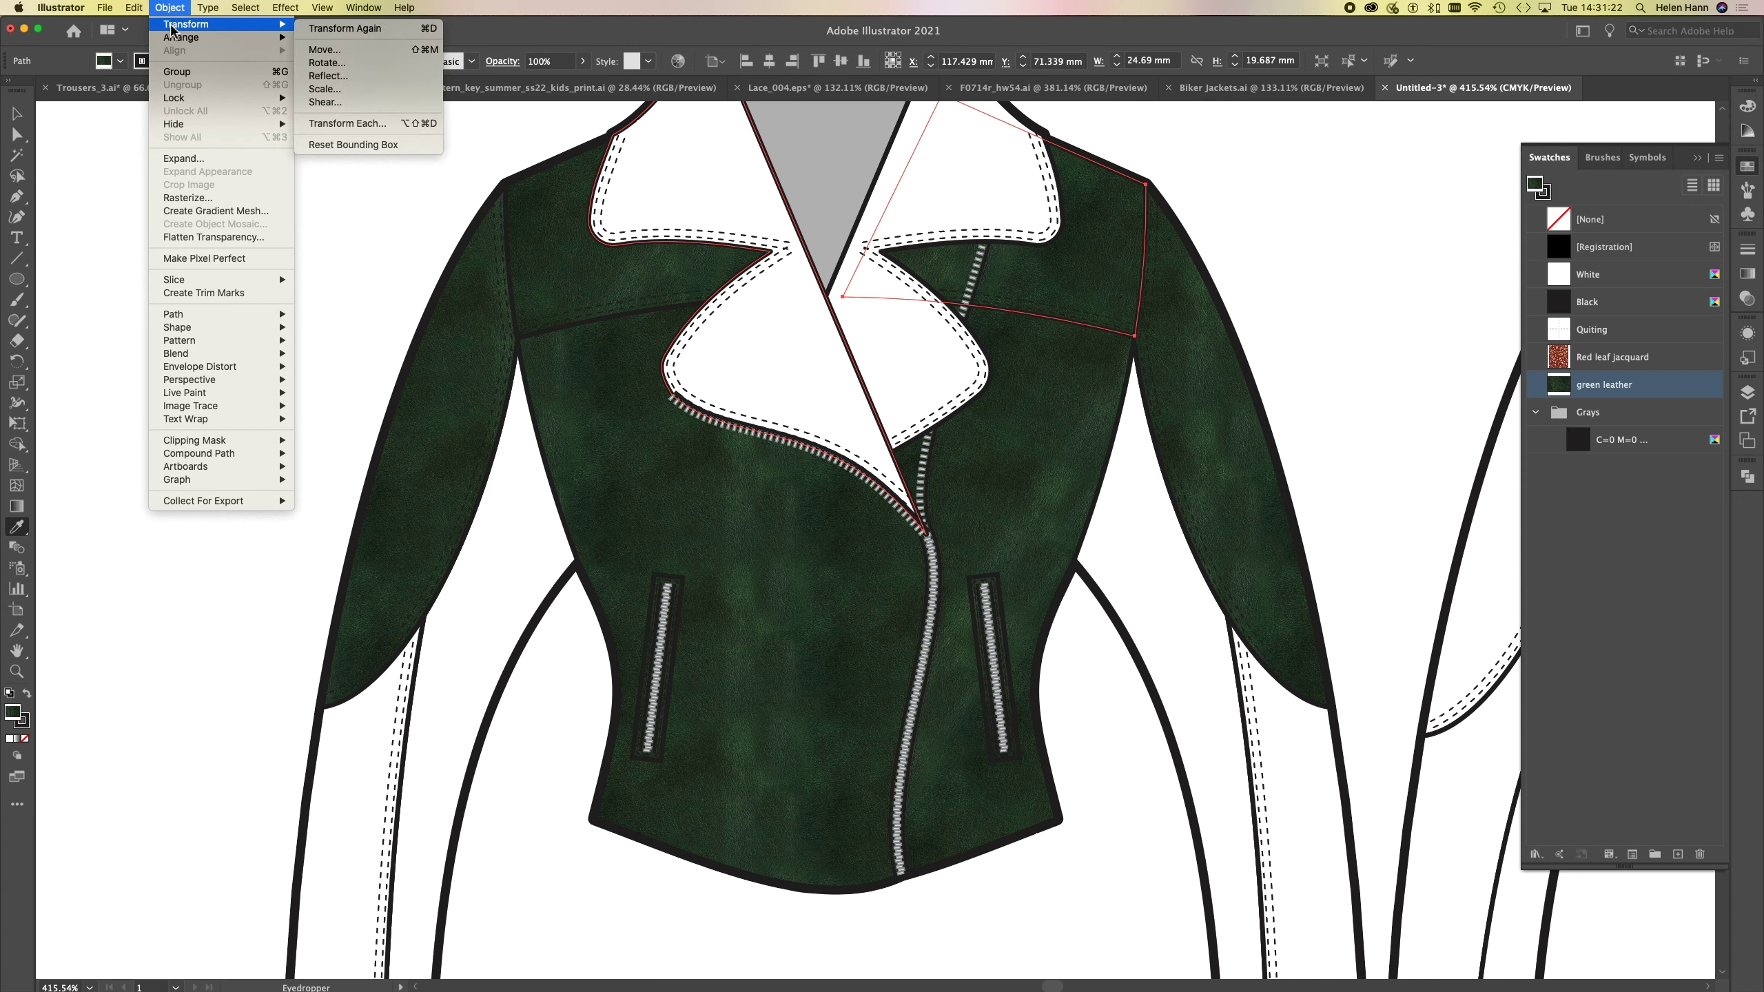
click(367, 68)
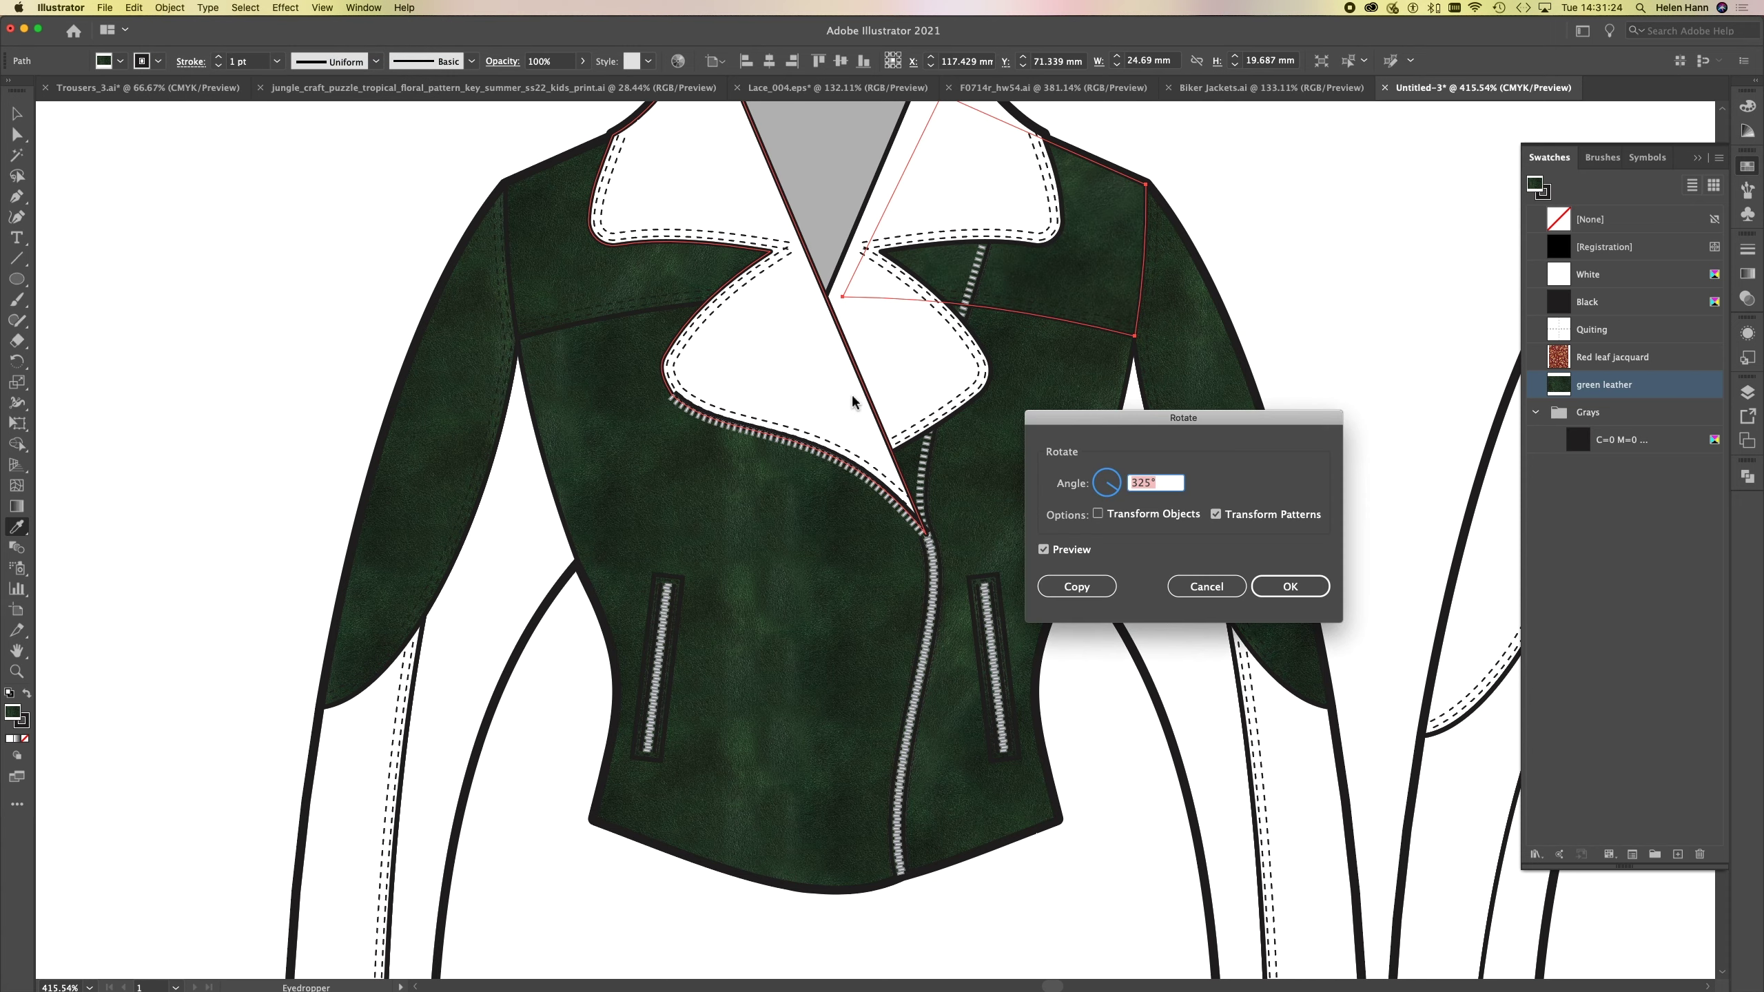
drag(1119, 493, 1115, 496)
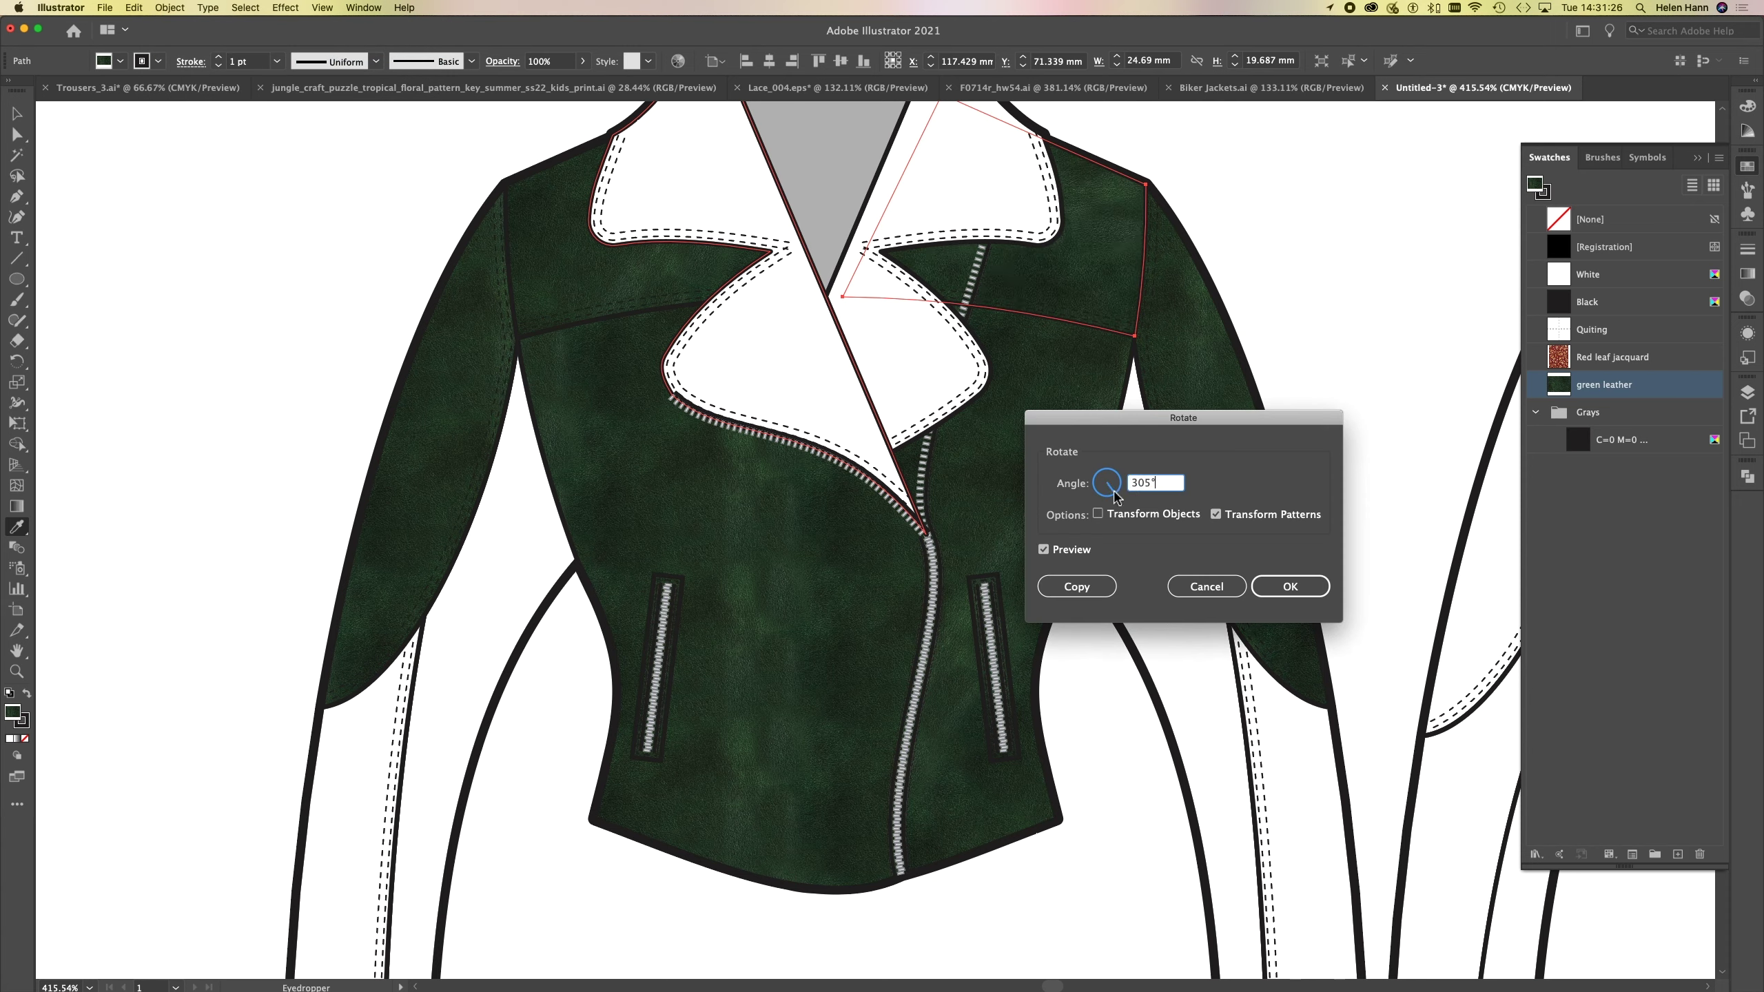
click(1291, 587)
- Scale only the leather pattern inside the right front shoulder yoke panel to 70% horizontally and vertically
click(169, 7)
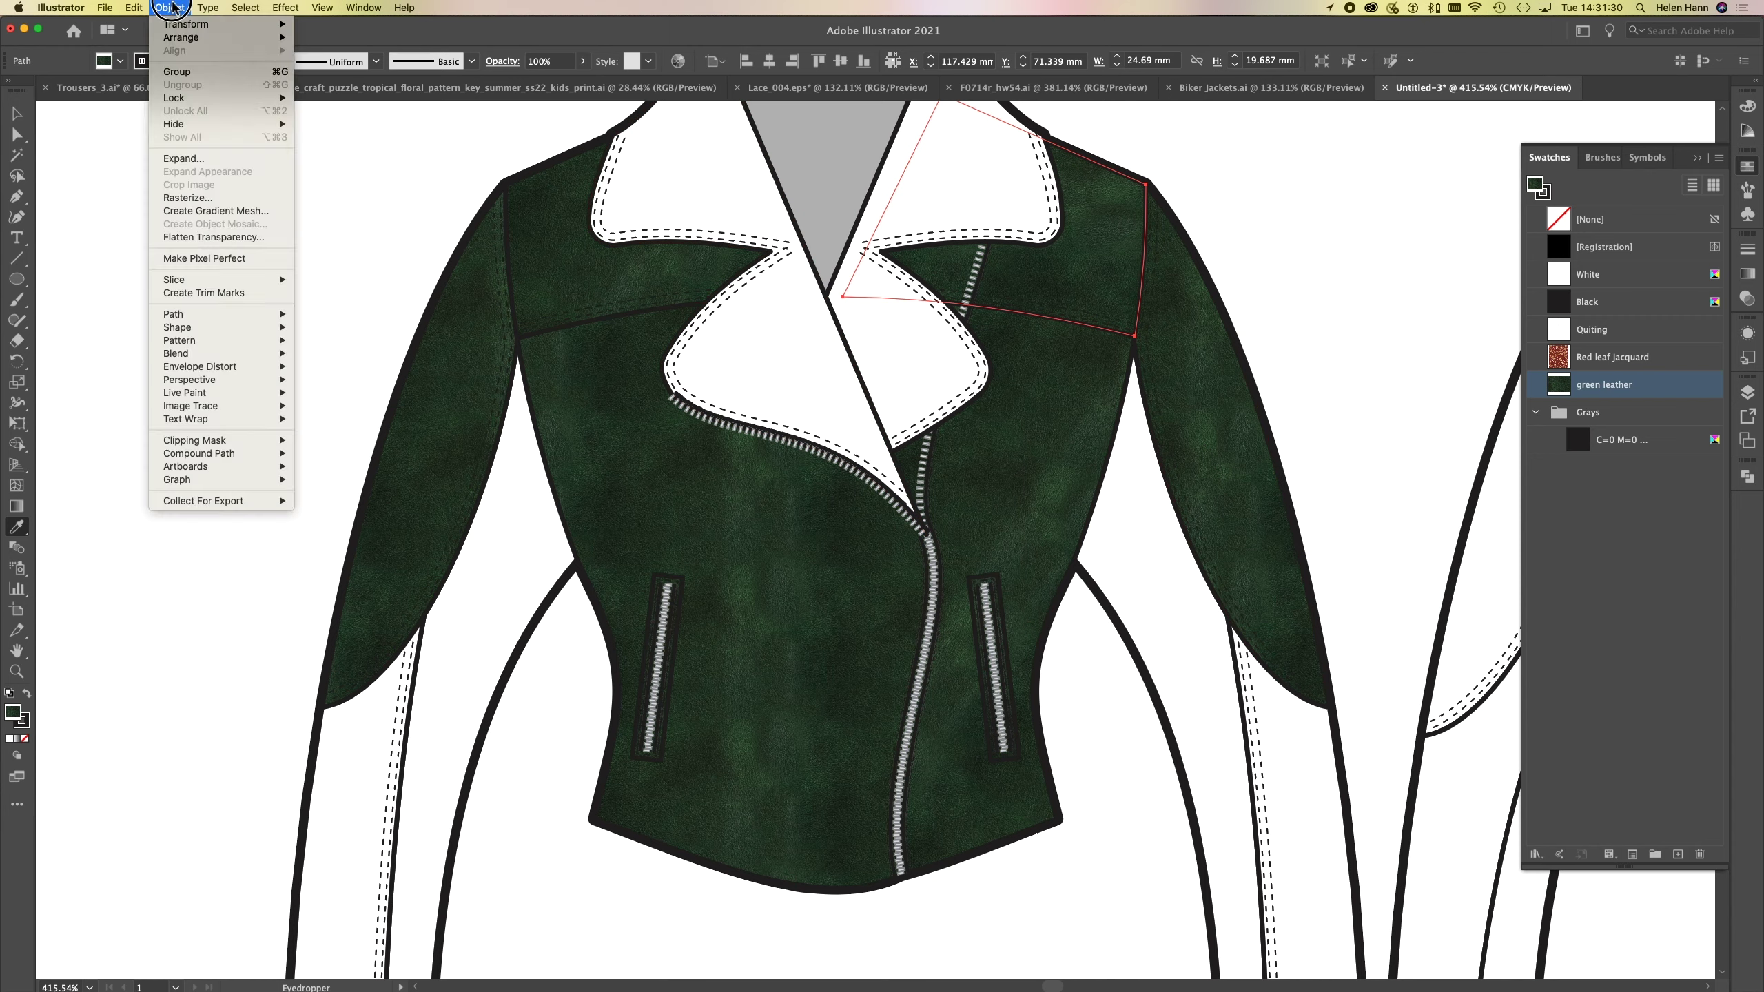
mouse_move(174, 28)
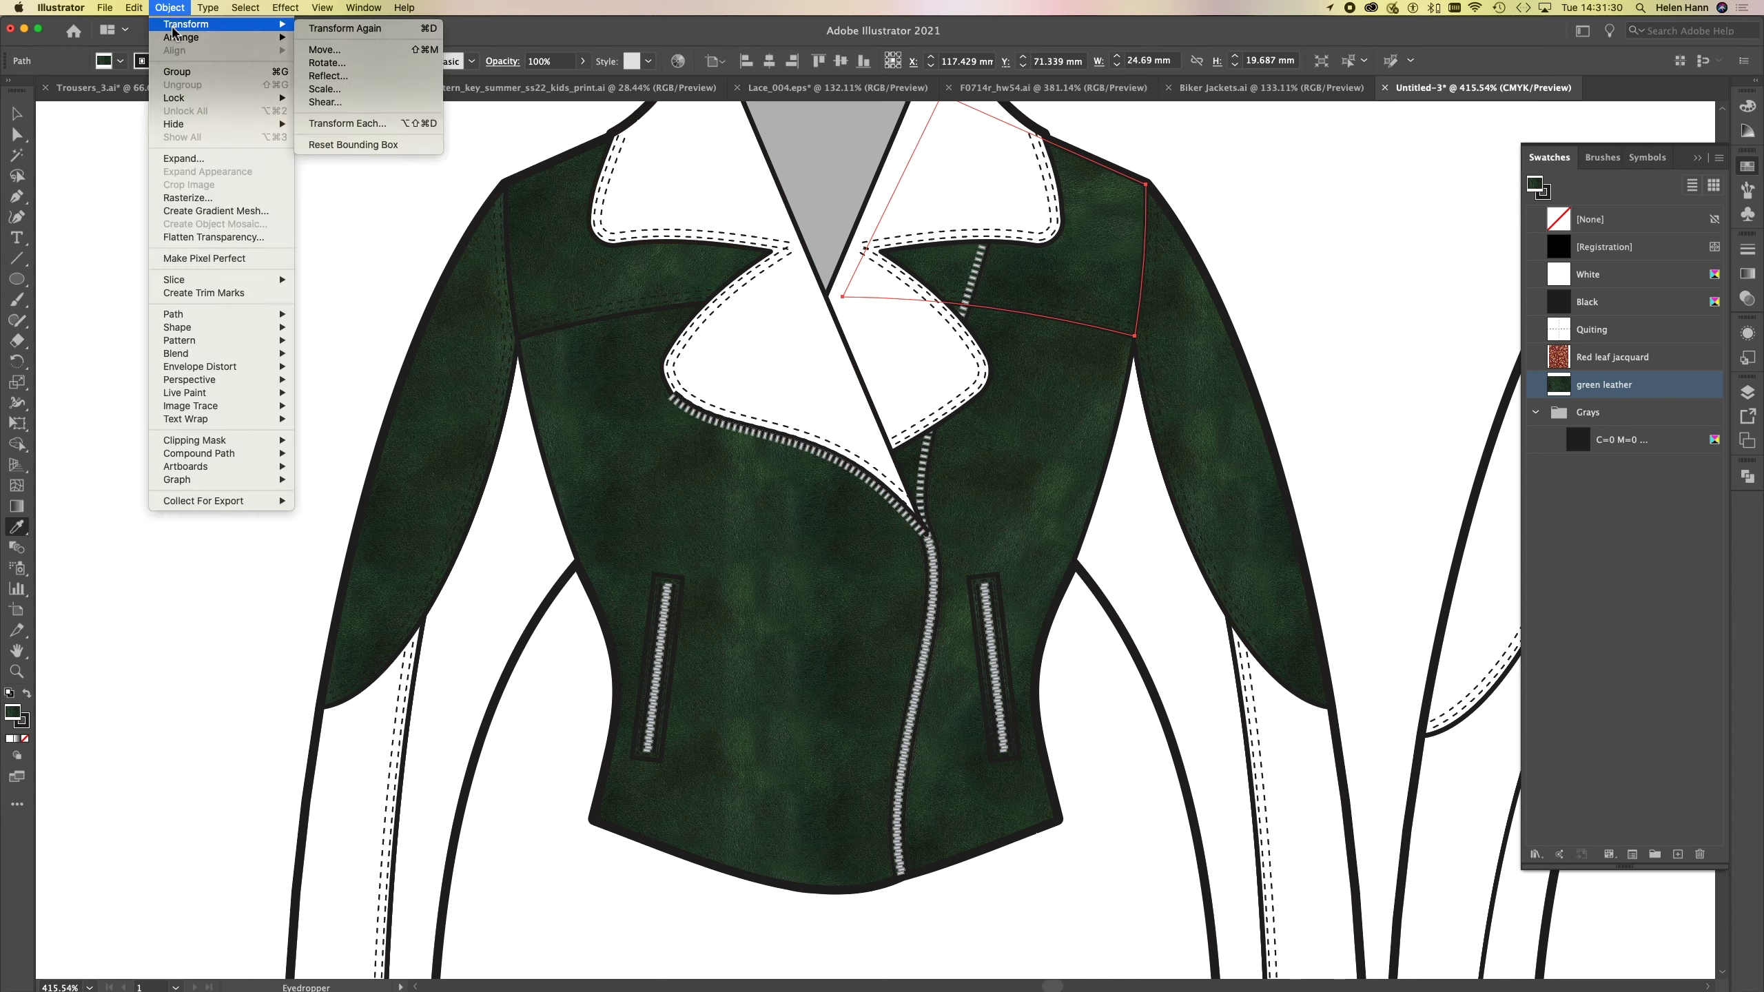
click(330, 89)
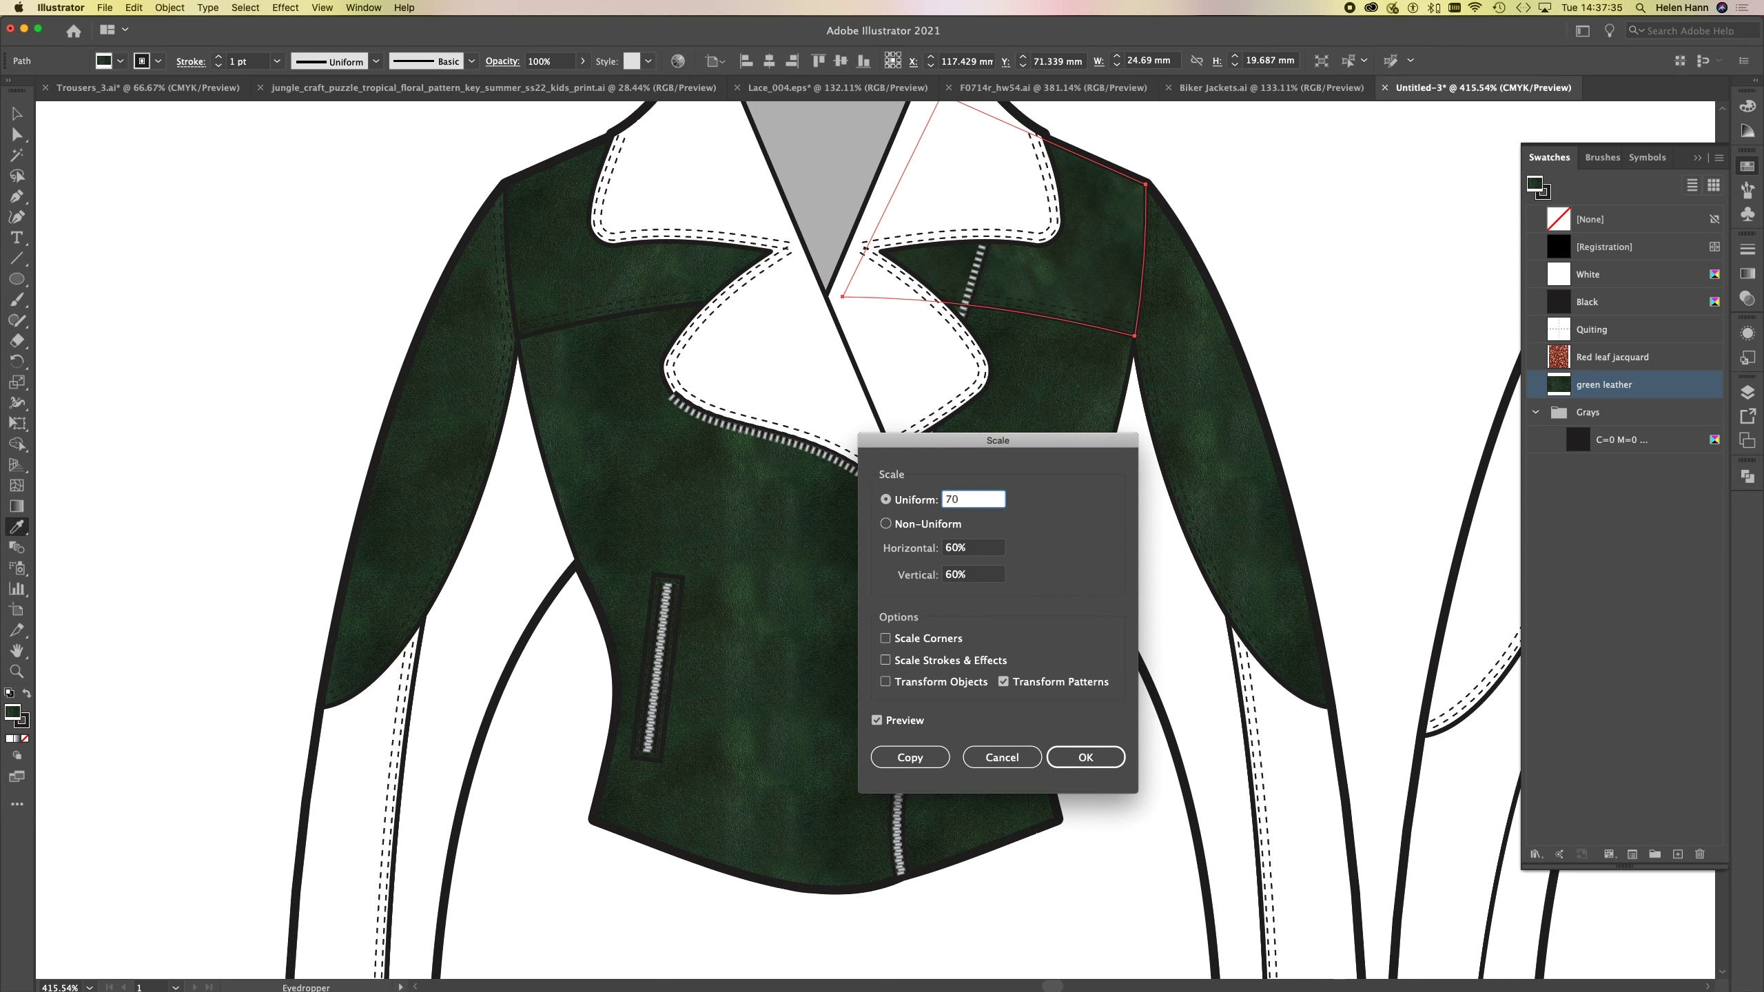
click(988, 554)
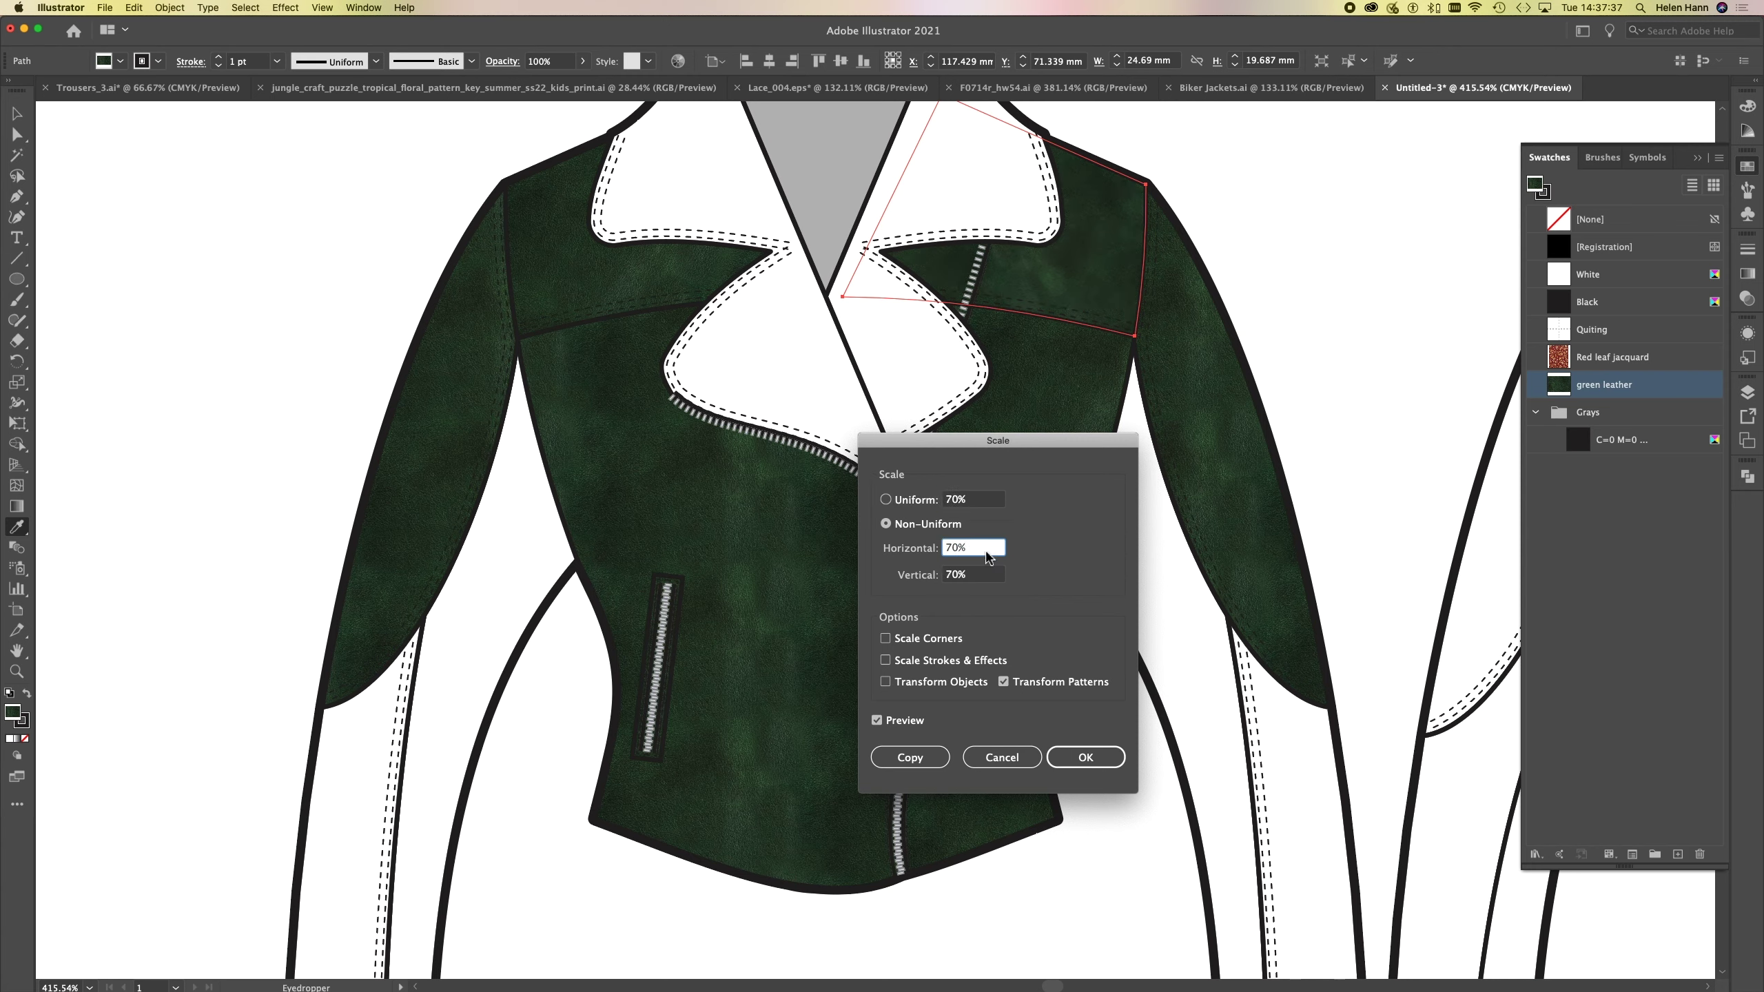
click(1103, 759)
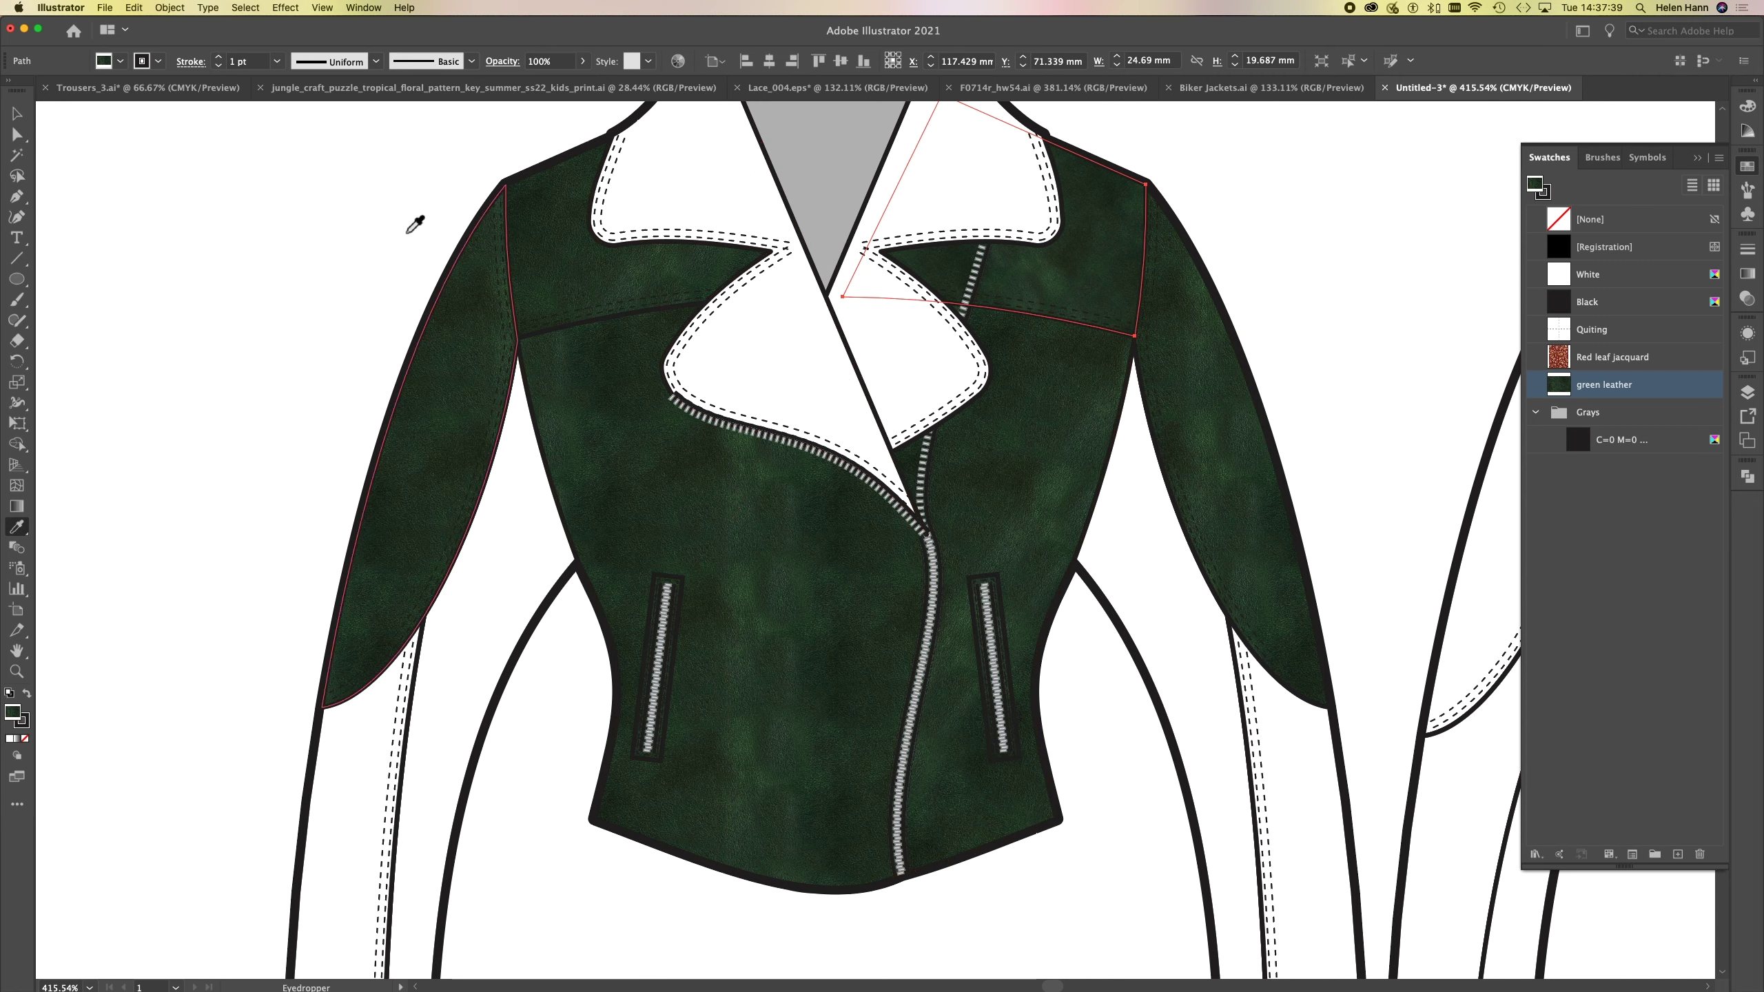
- Fill the front jacket's left inner sleeve panel with green leather sampled from the right shoulder yoke using the Eyedropper
click(15, 135)
click(138, 285)
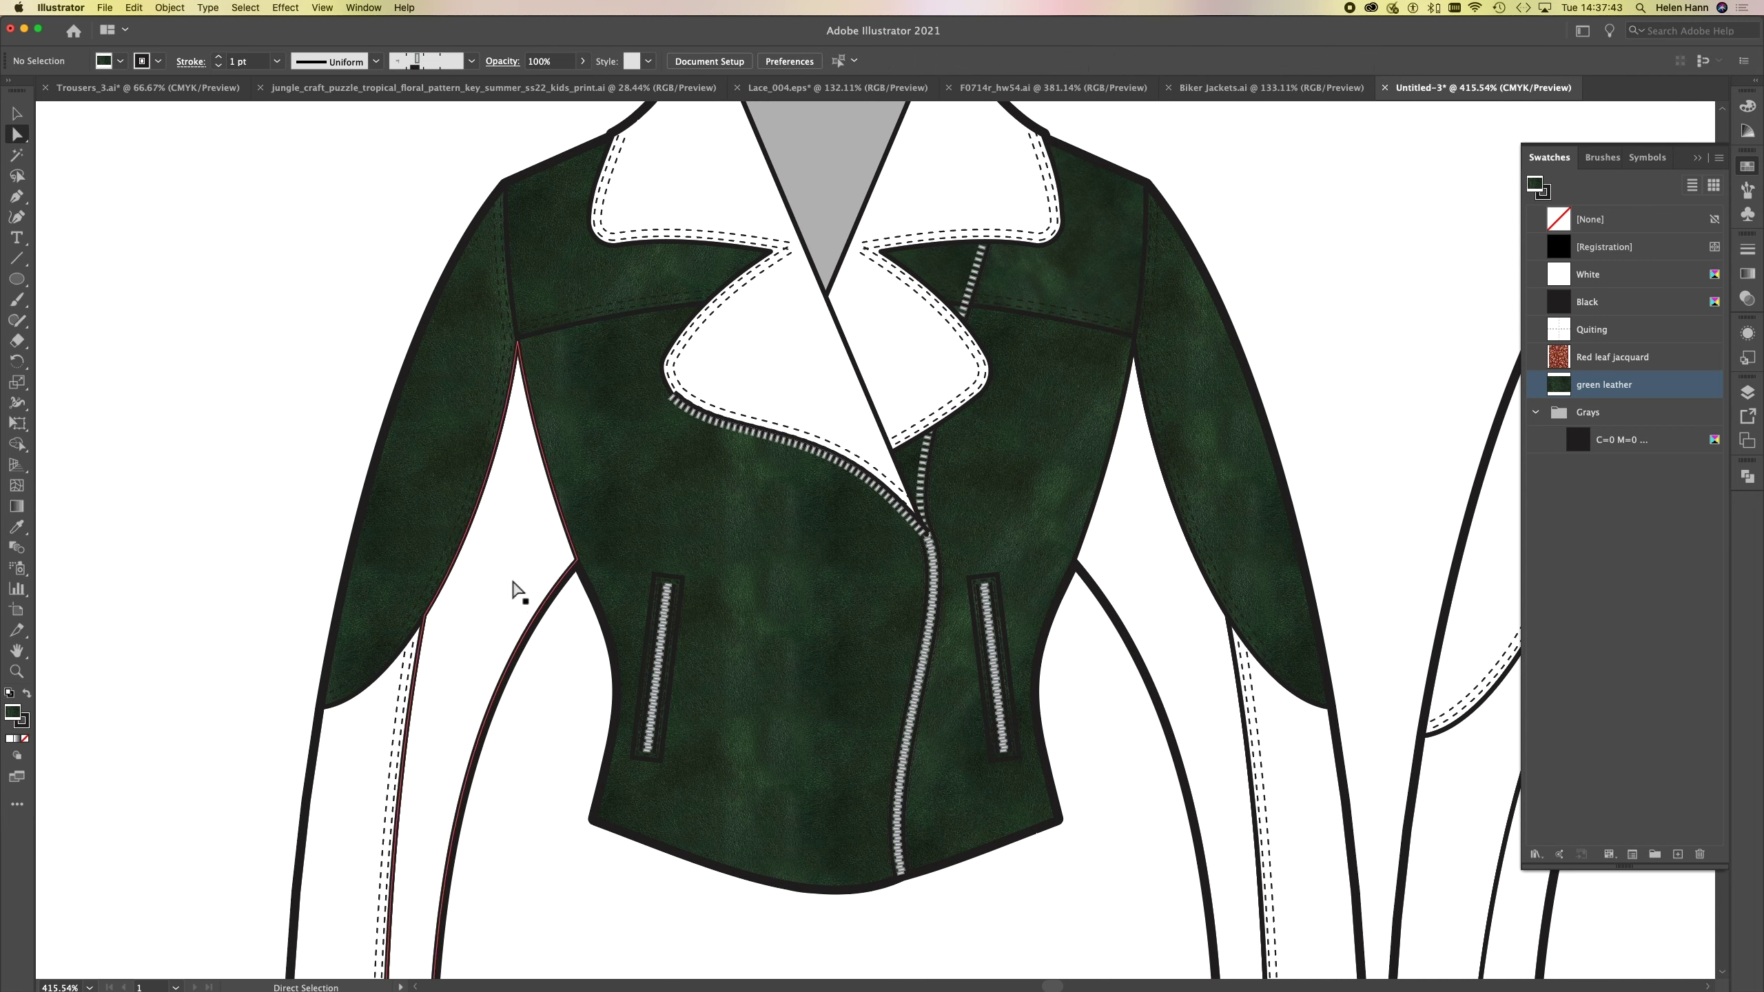
click(514, 590)
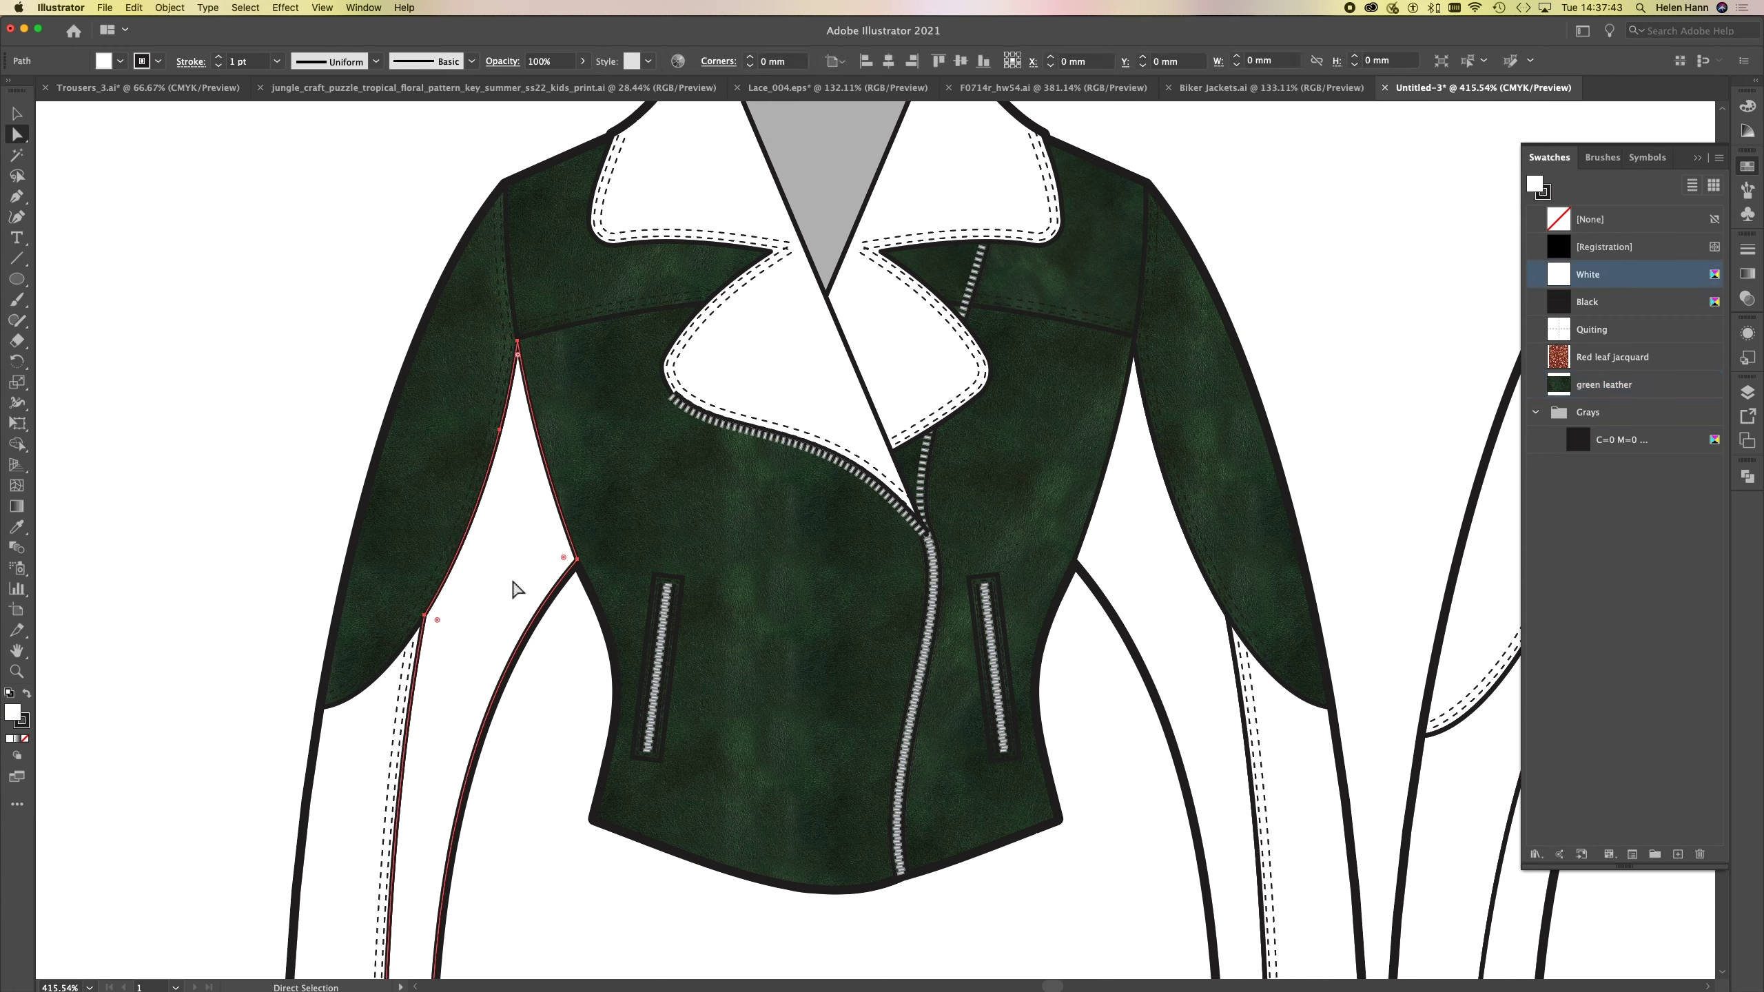
key(i)
click(1097, 271)
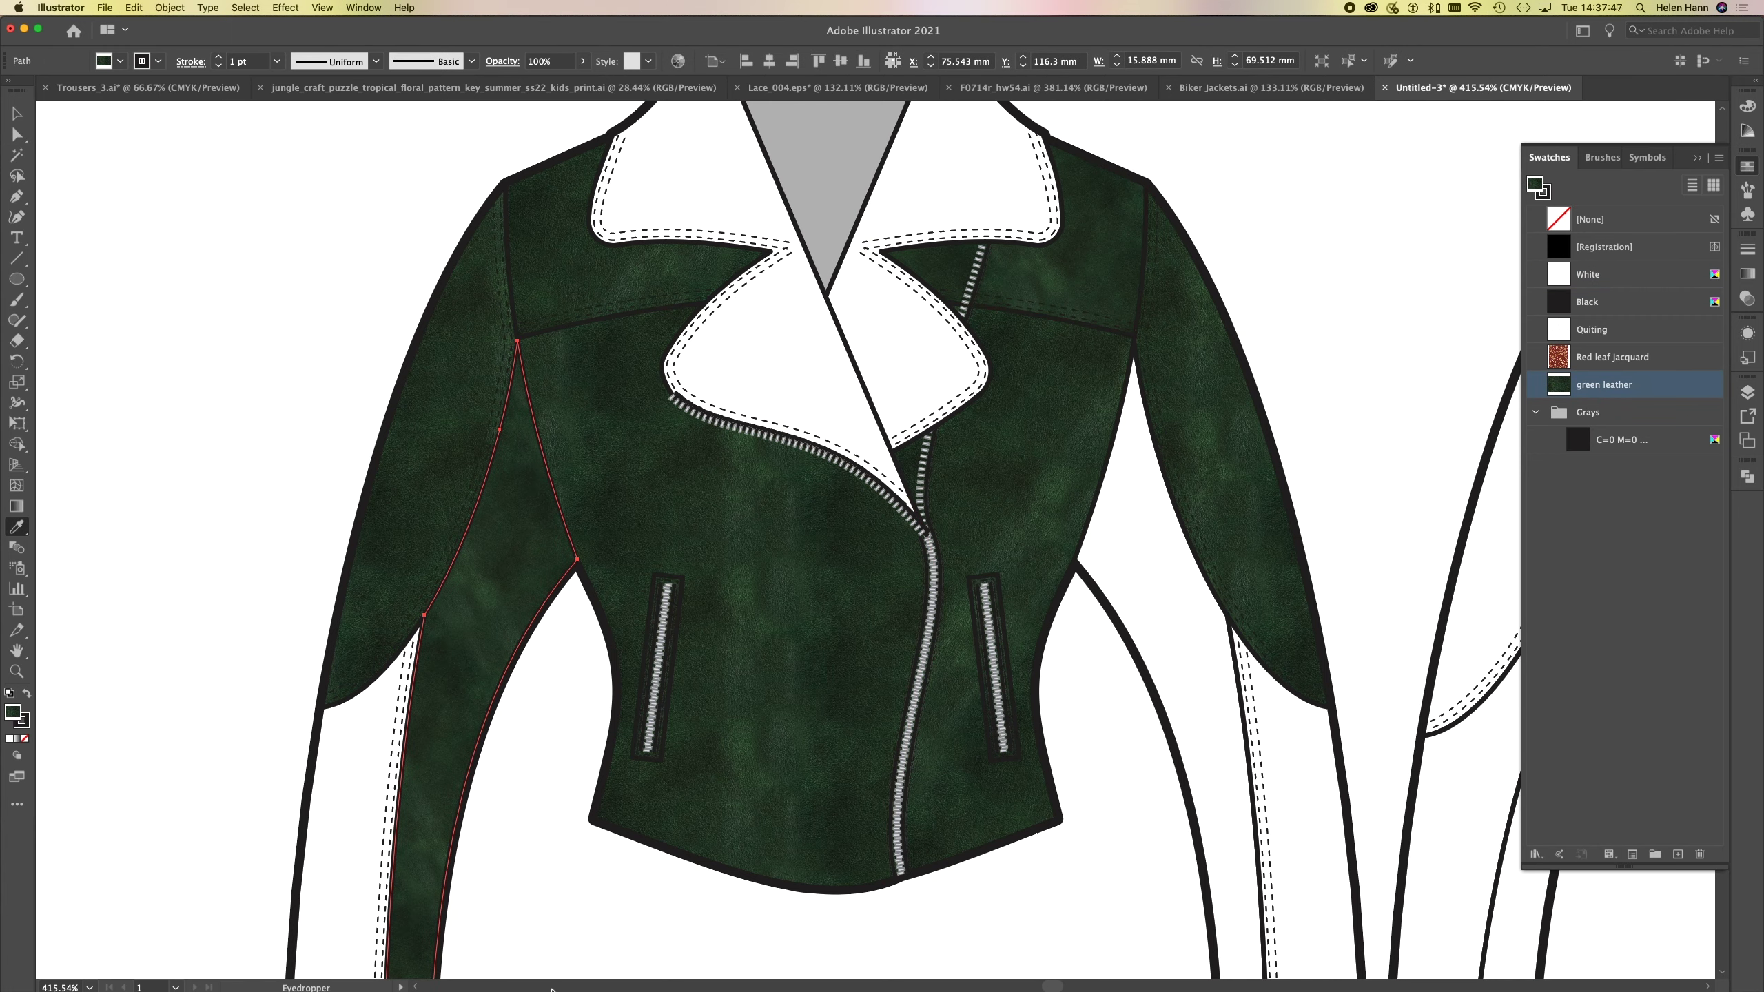
- Fill the left outer lower sleeve panel, with the cuff zip, with green leather sampled from the front body
key(space)
drag(524, 906, 609, 651)
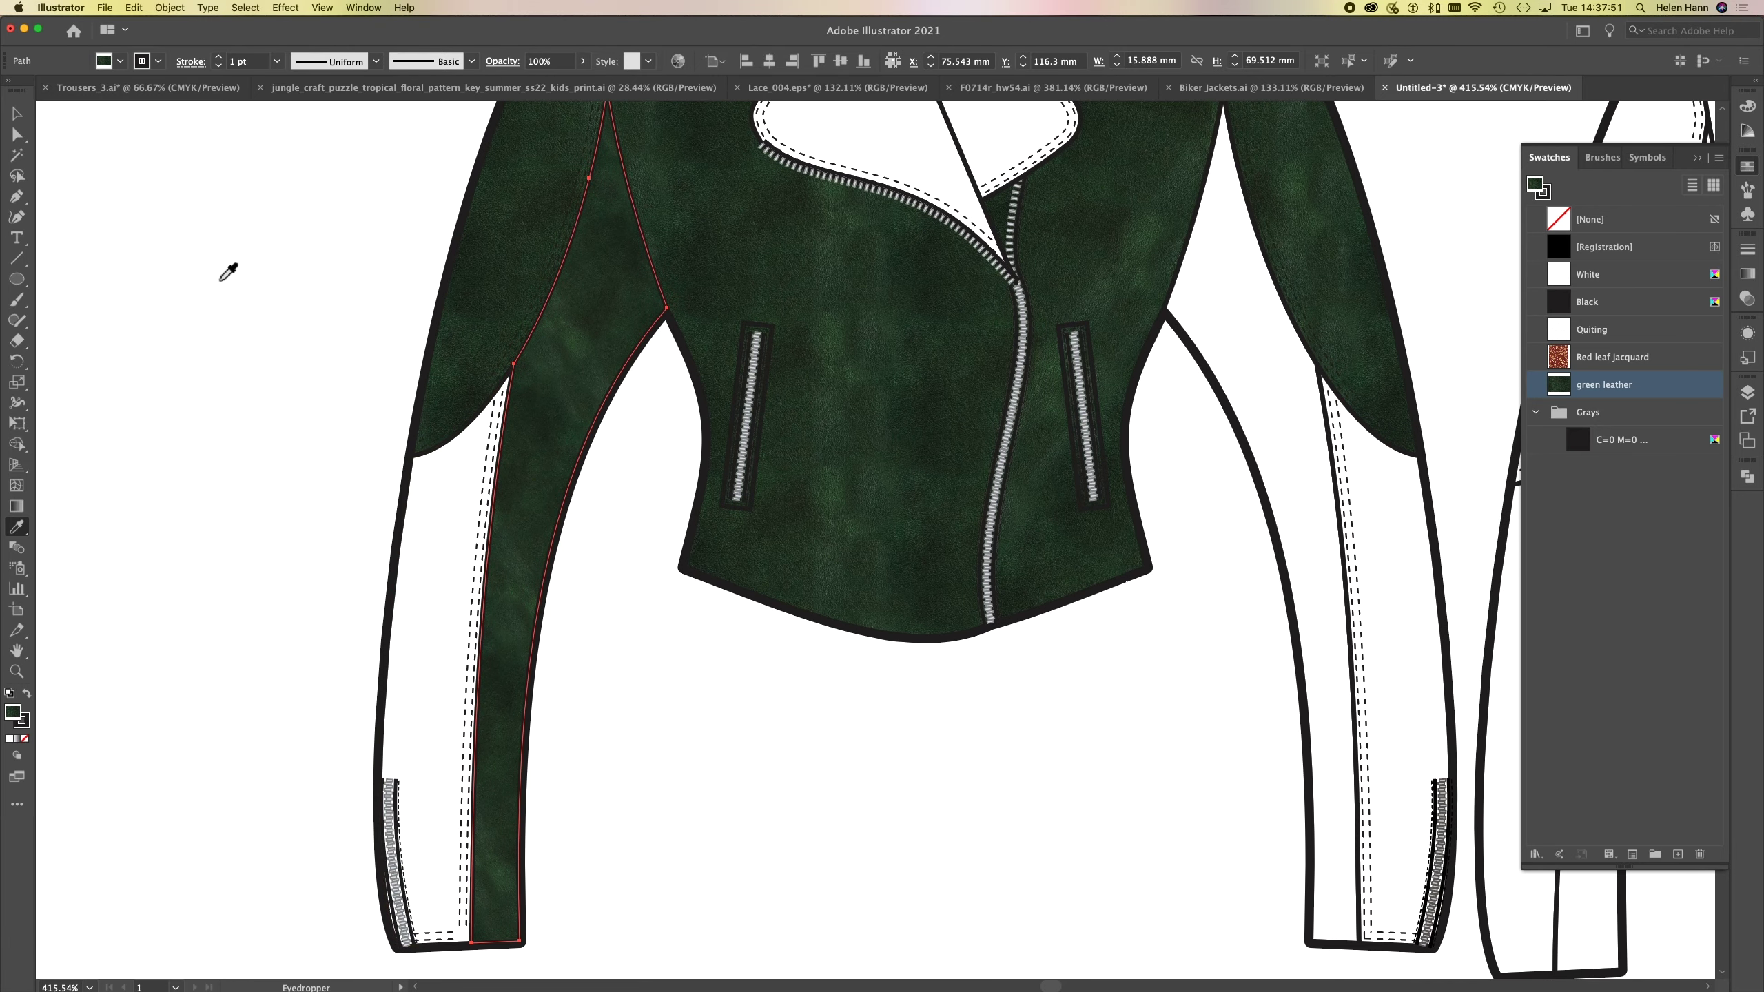
click(16, 134)
click(438, 615)
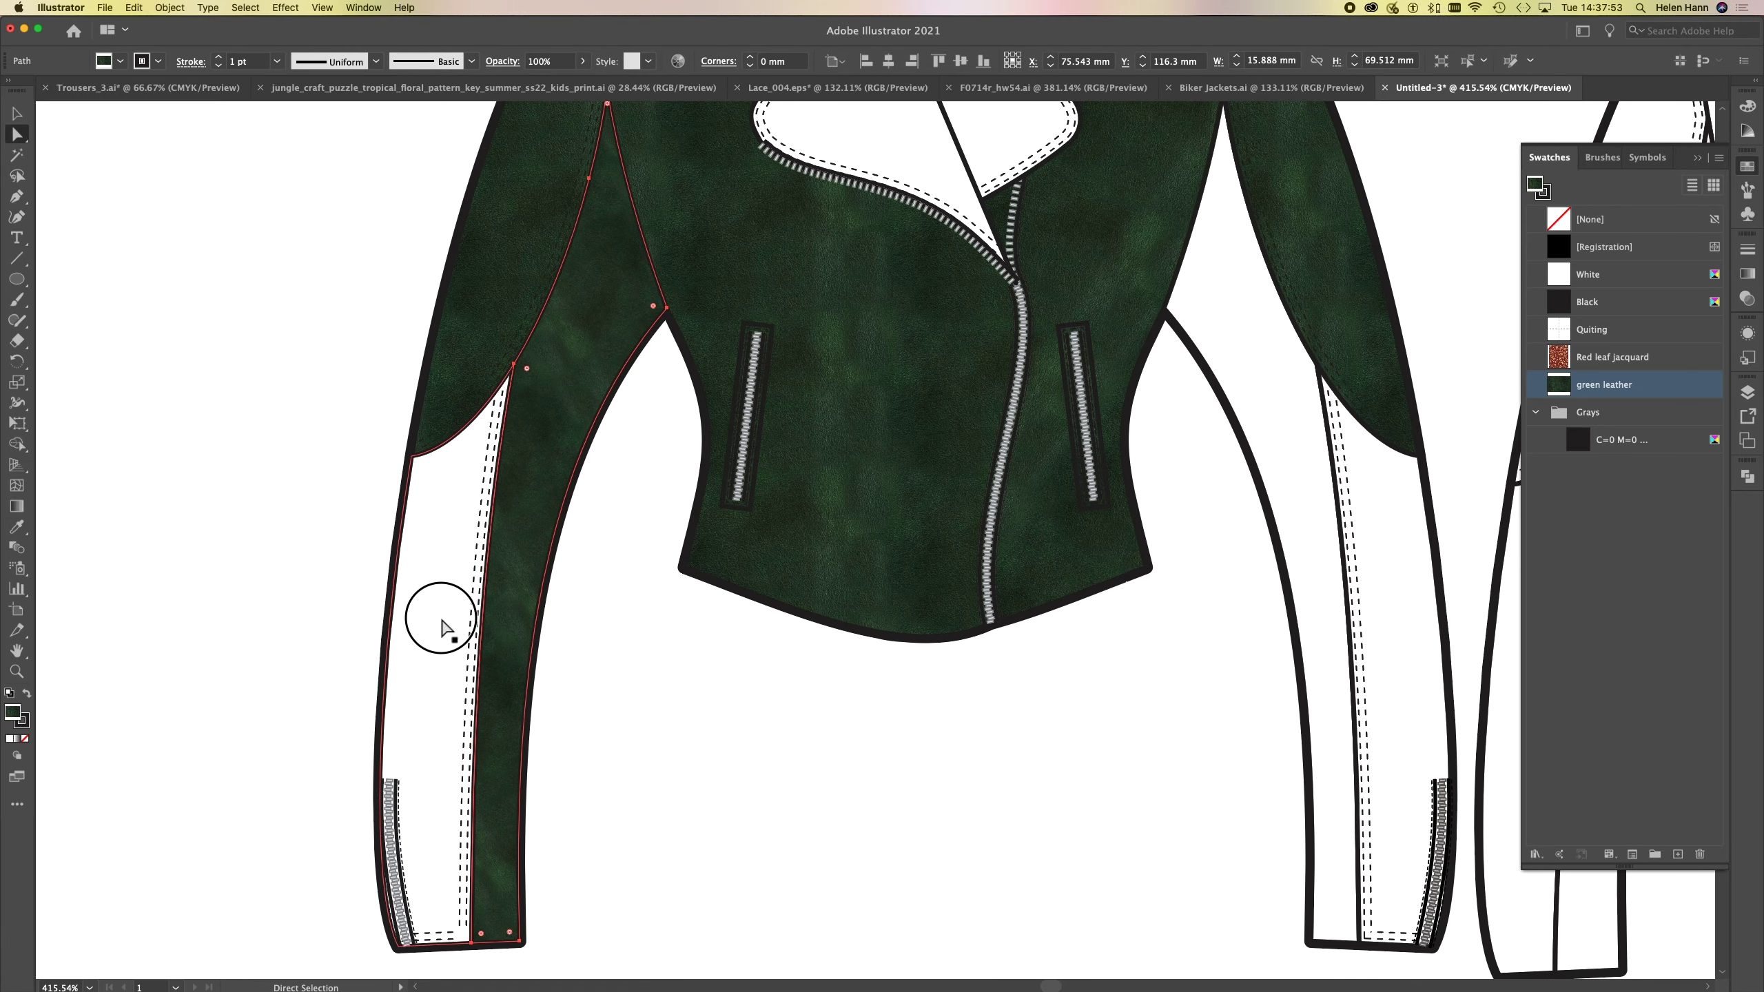
key(i)
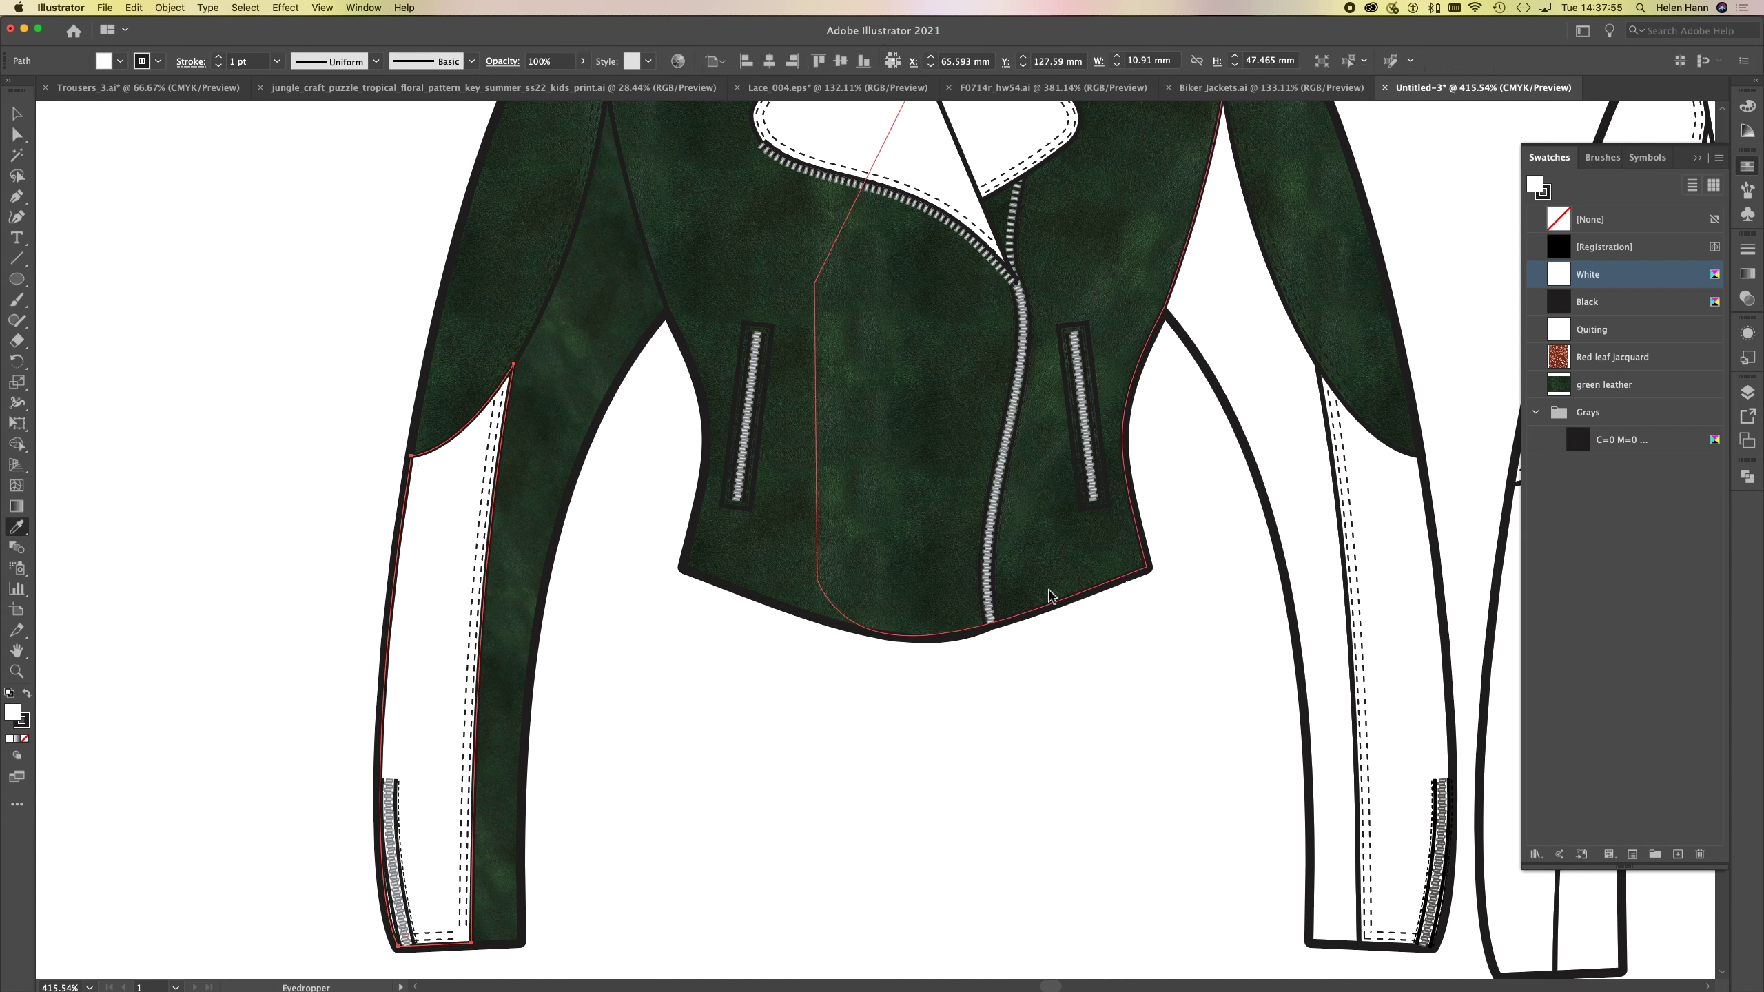
click(953, 565)
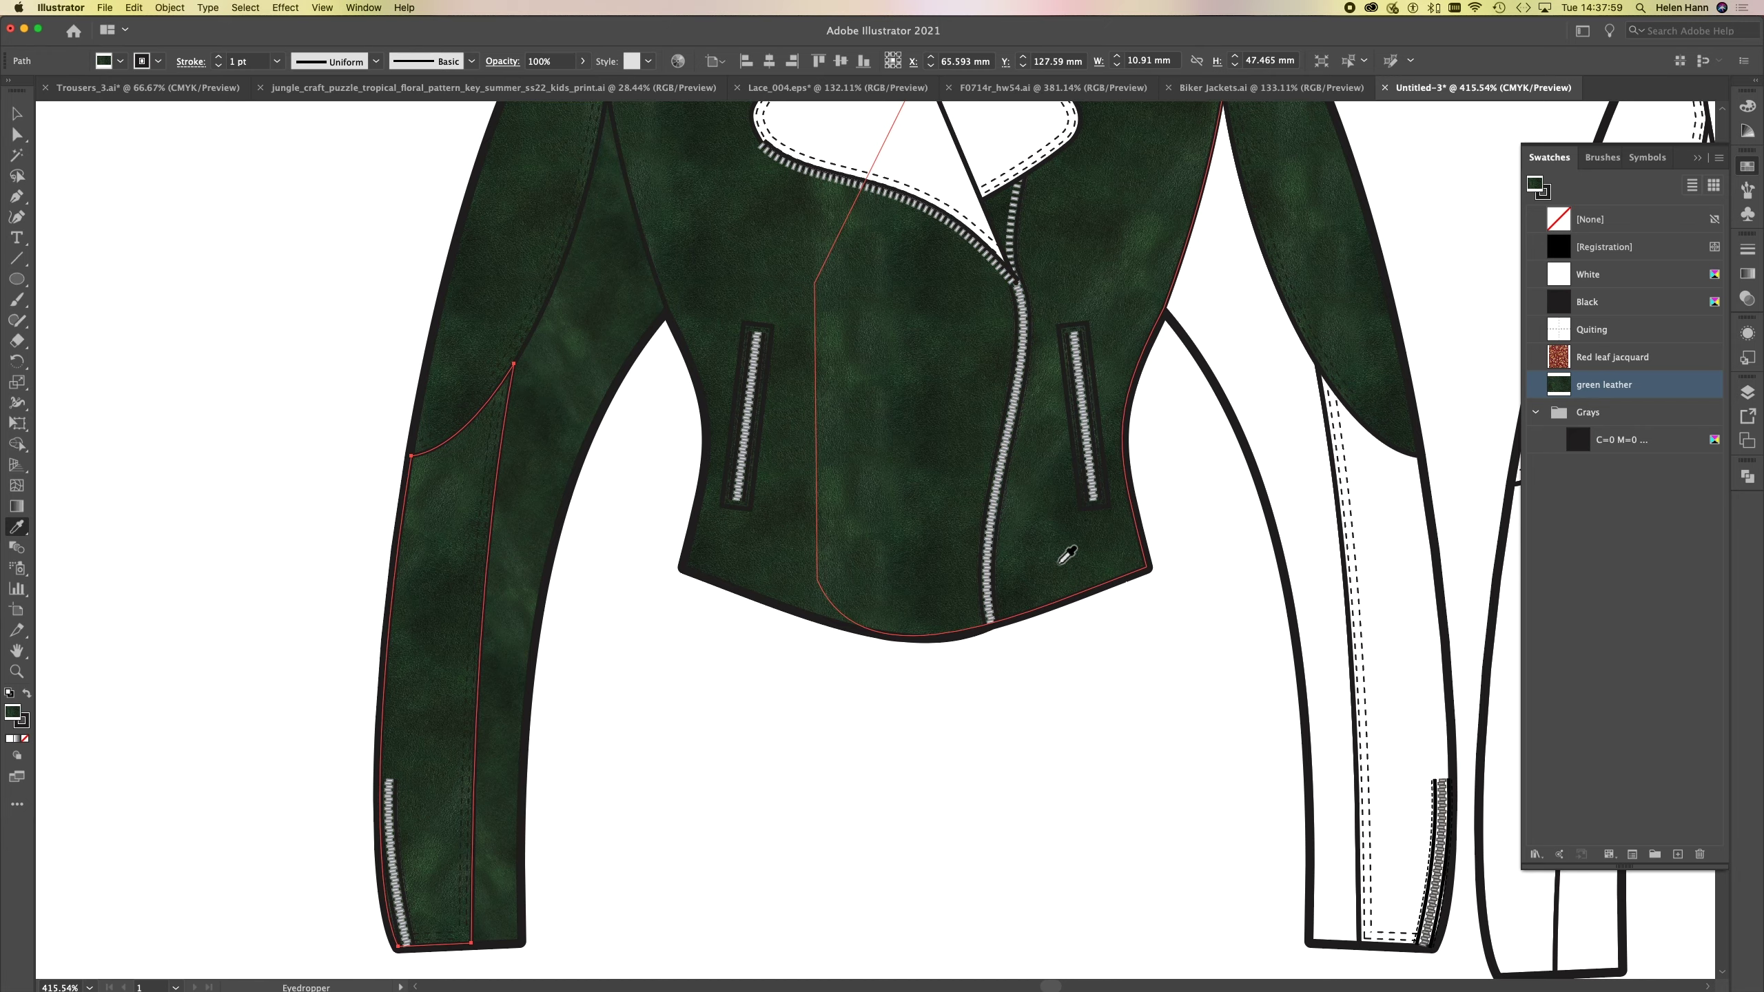
- Fill the right outer lower sleeve panel with green leather, sampling the left and then the right front body panel
drag(1122, 835, 789, 854)
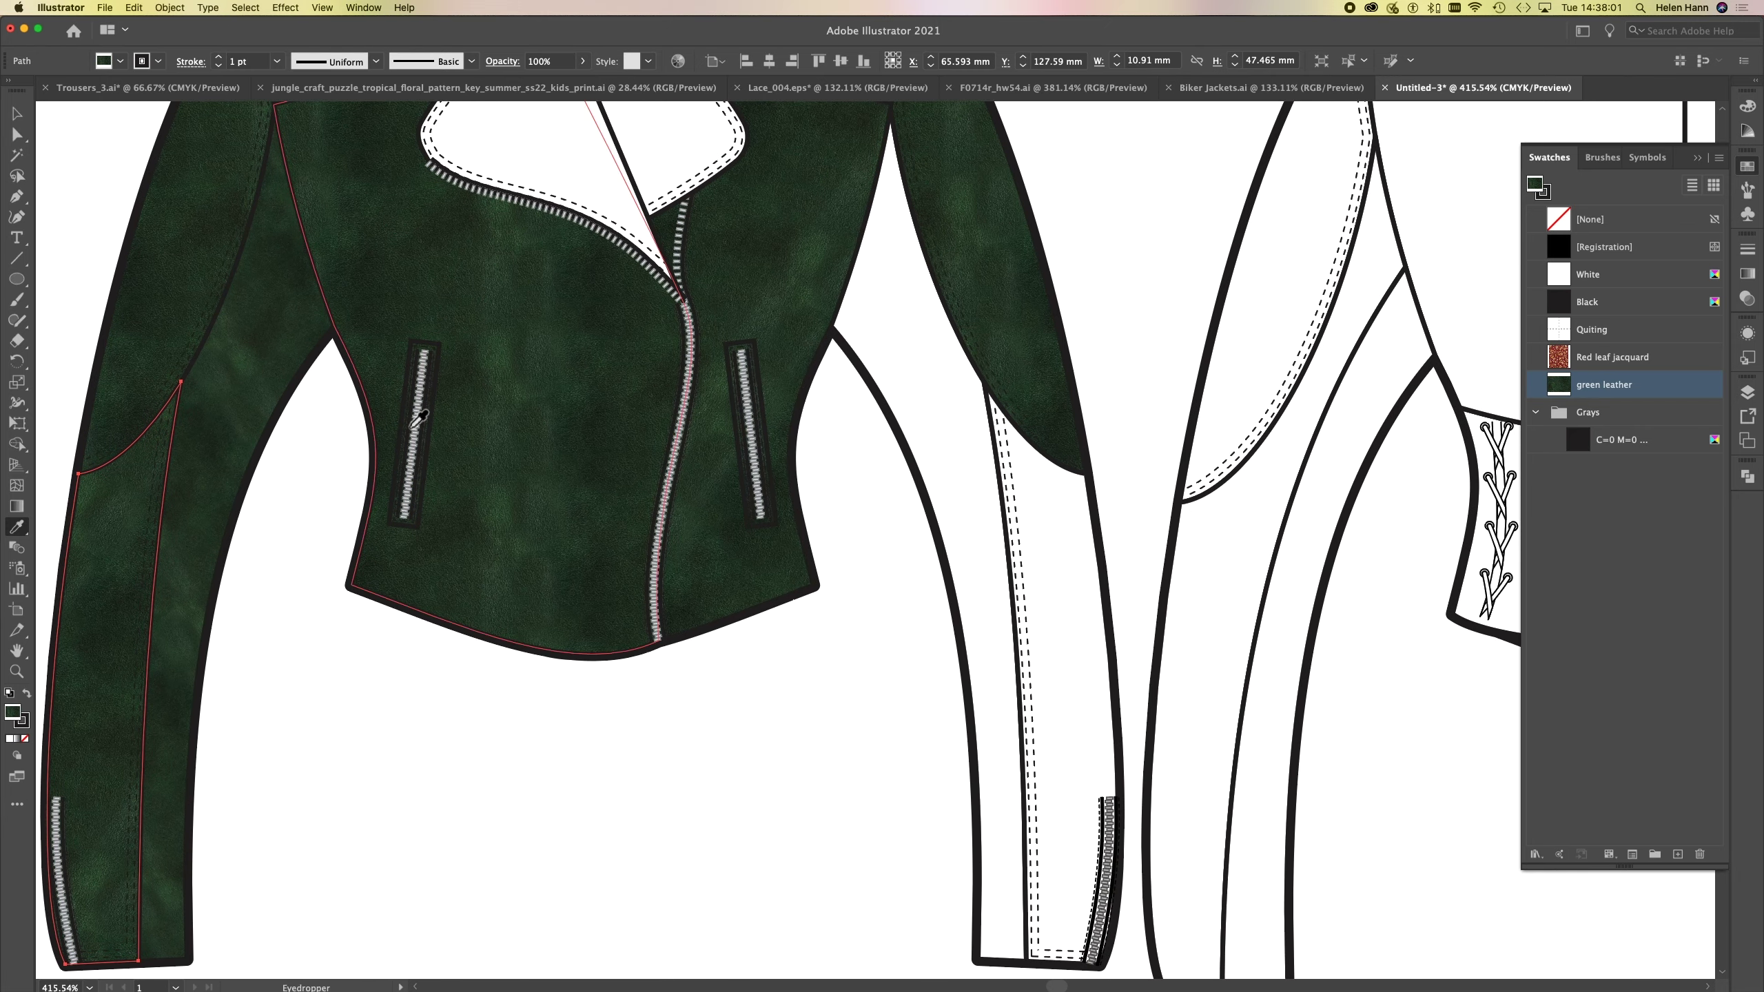
click(17, 135)
click(1057, 658)
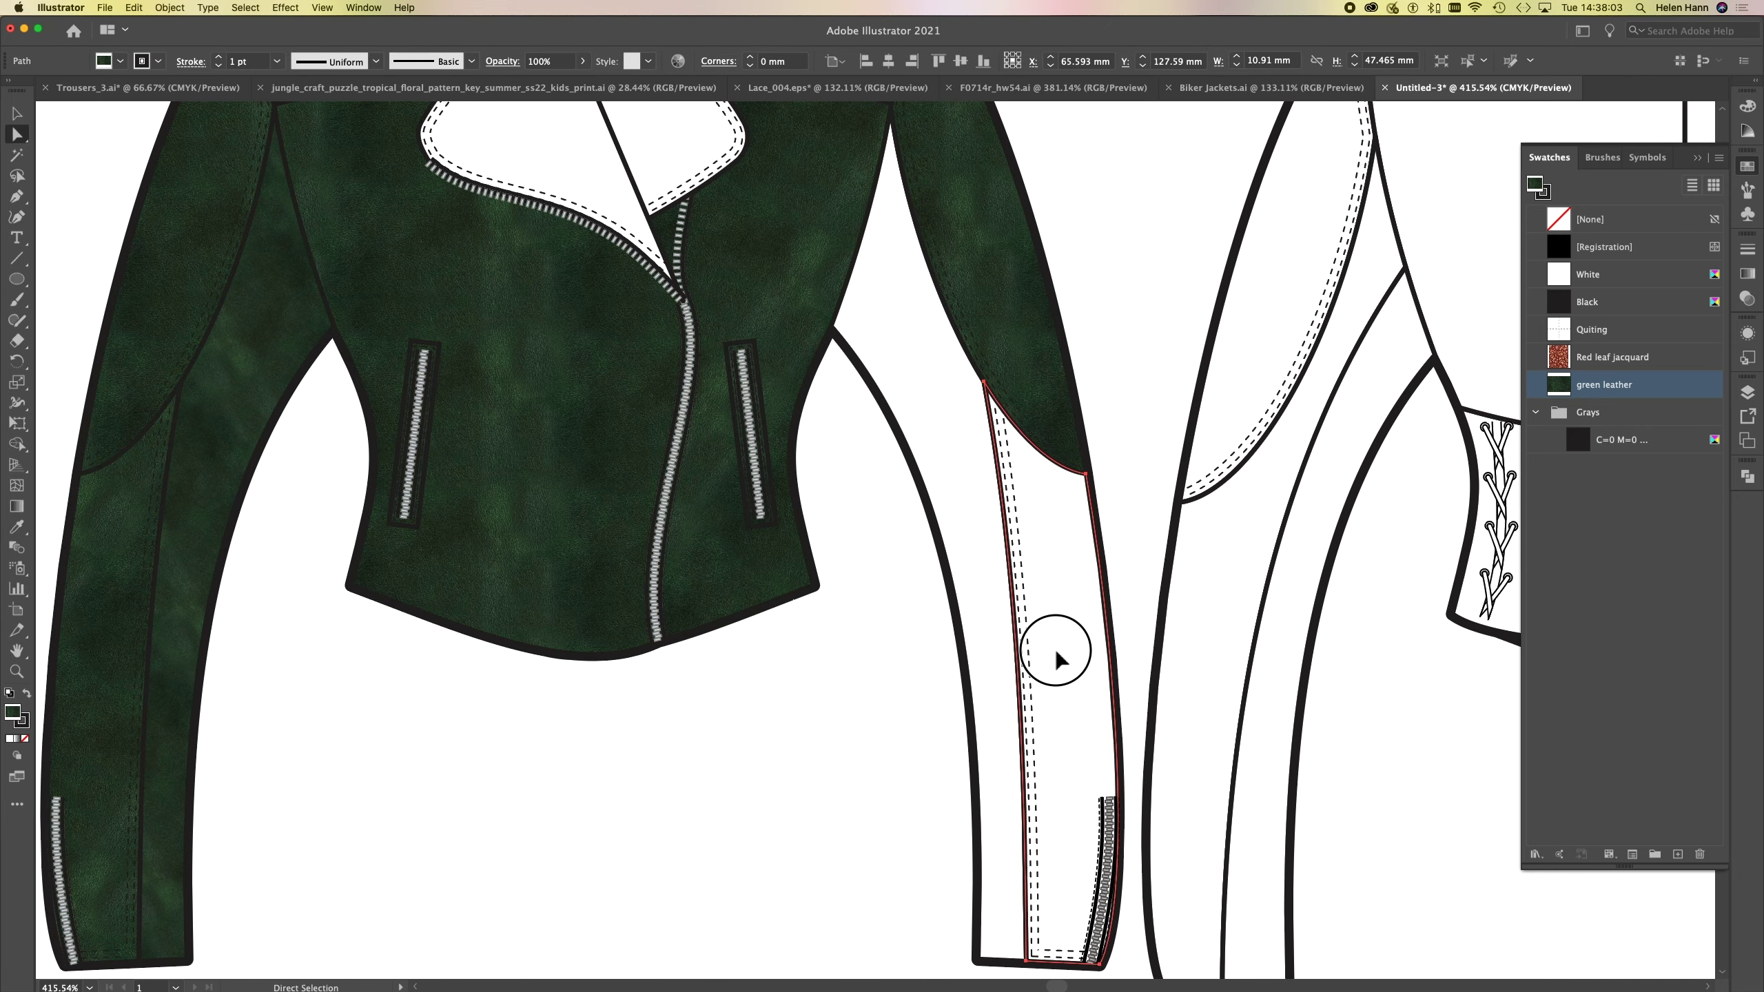
key(i)
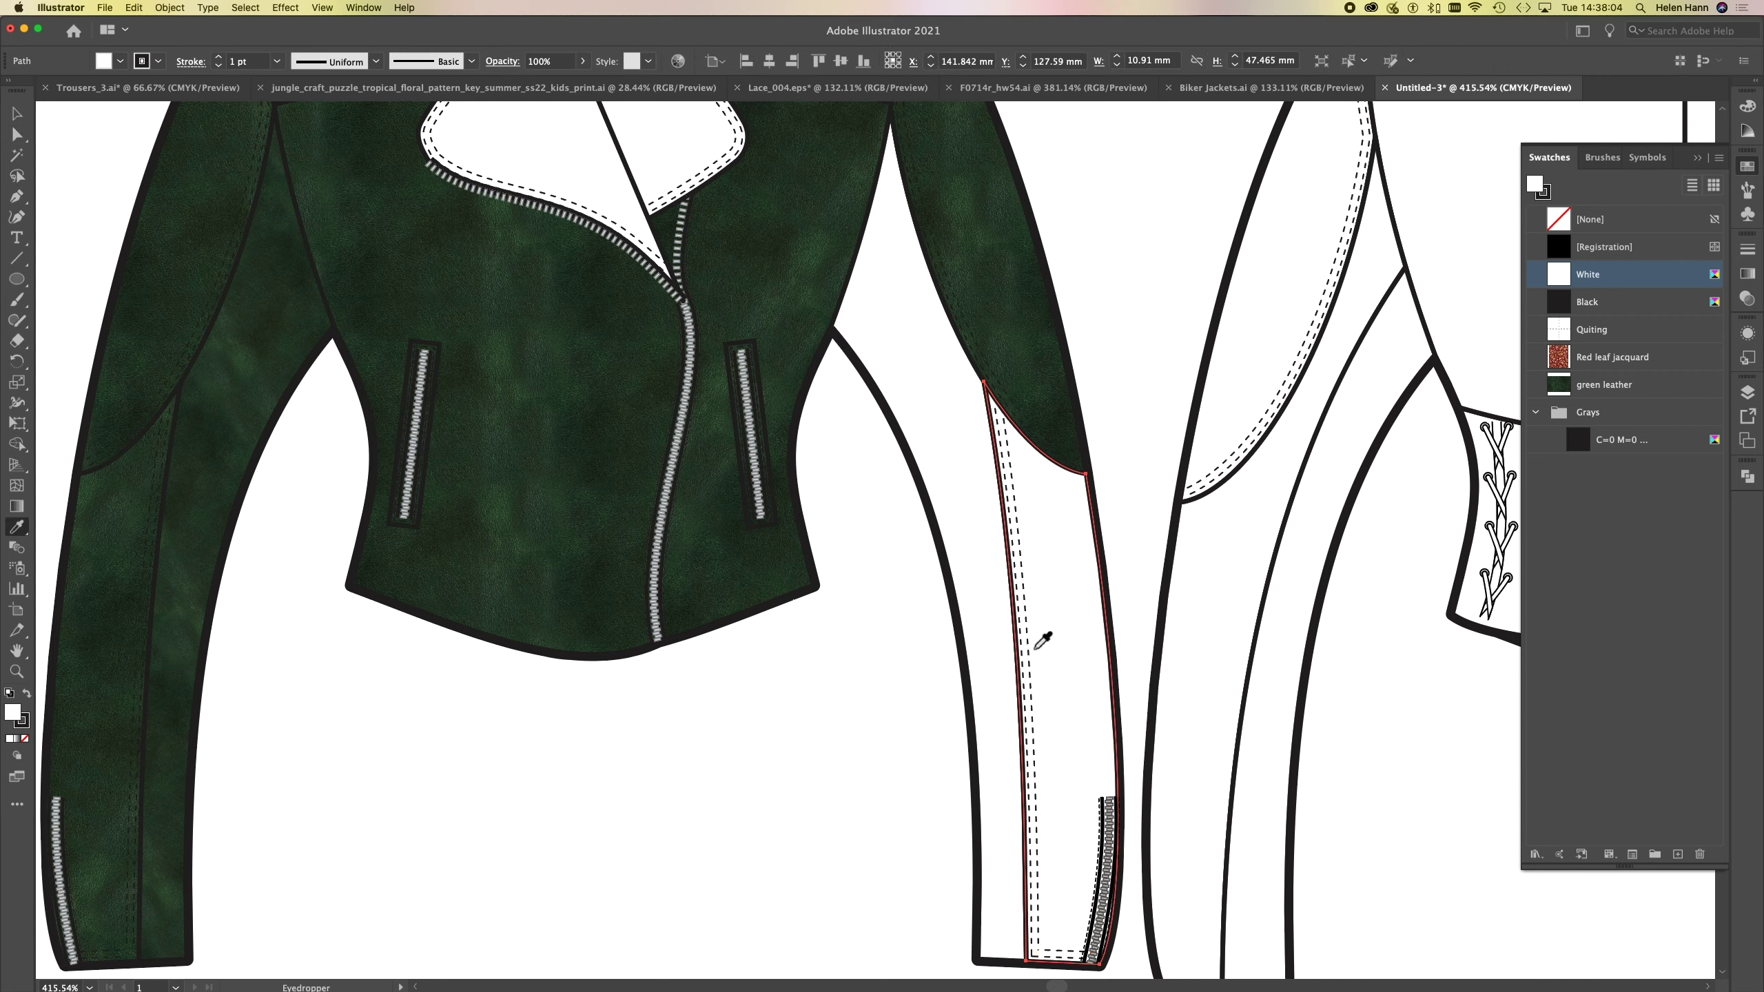
click(587, 547)
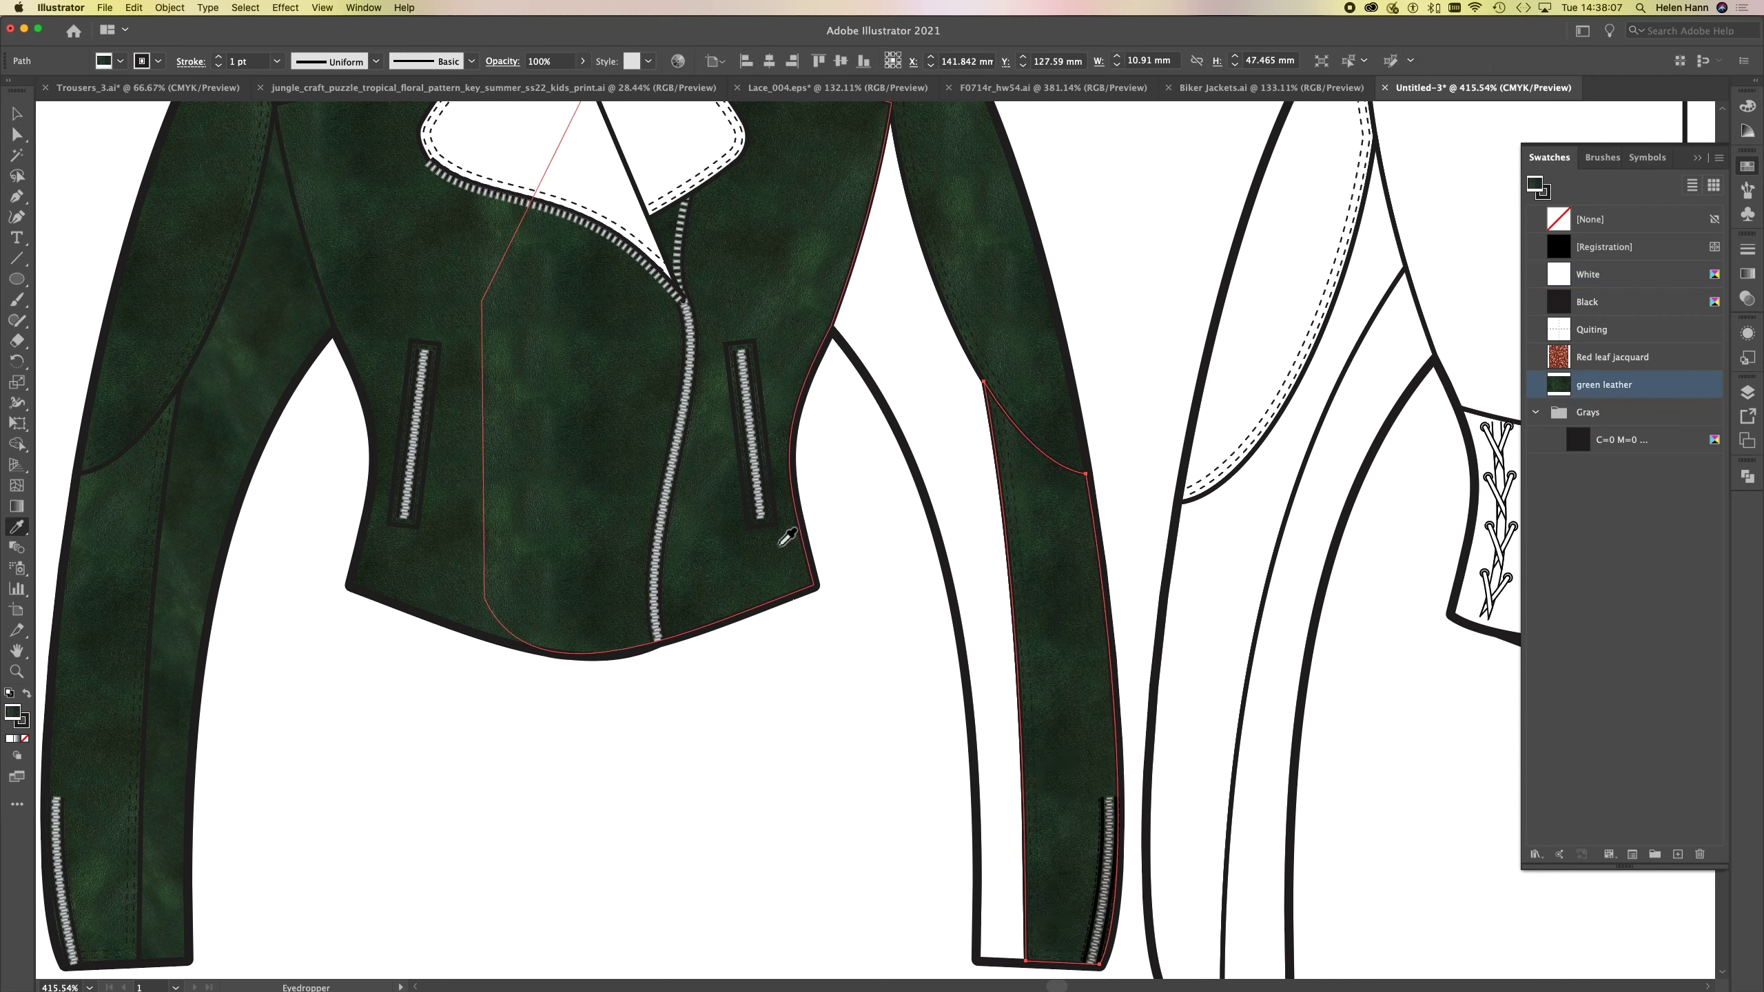
click(739, 561)
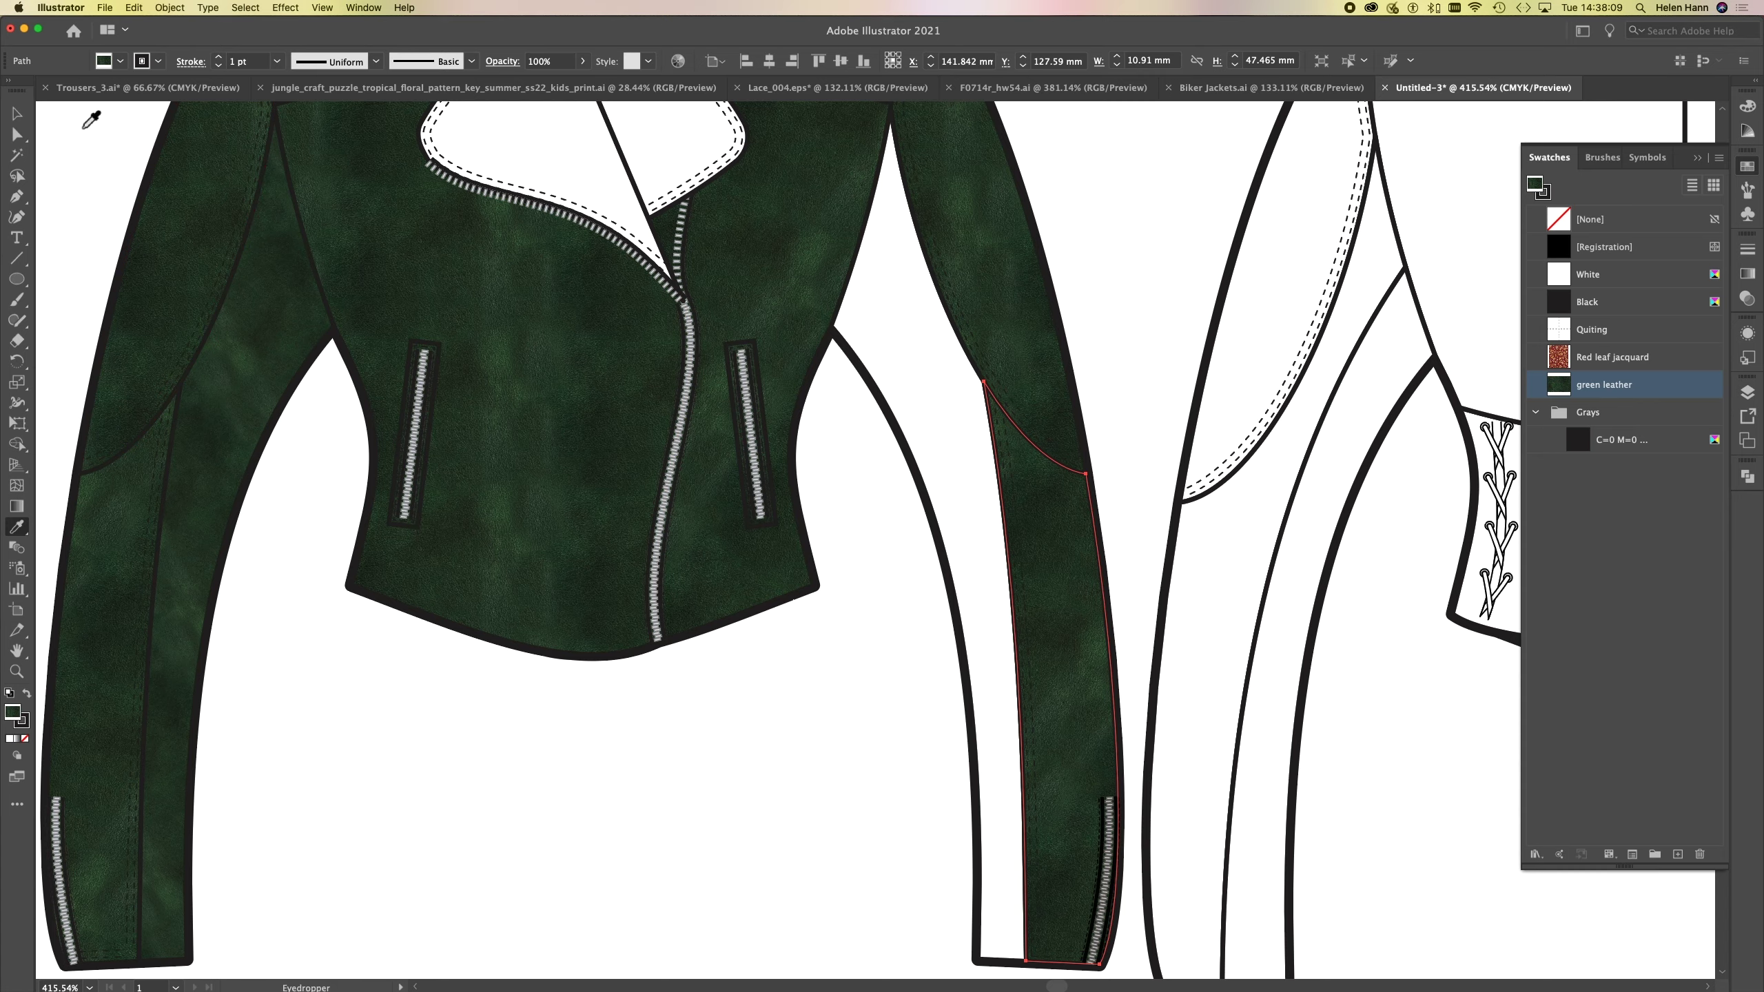
- Fill the right inner sleeve panel with the green leather sampled from the right shoulder yoke
click(17, 135)
click(867, 335)
shift+click(249, 308)
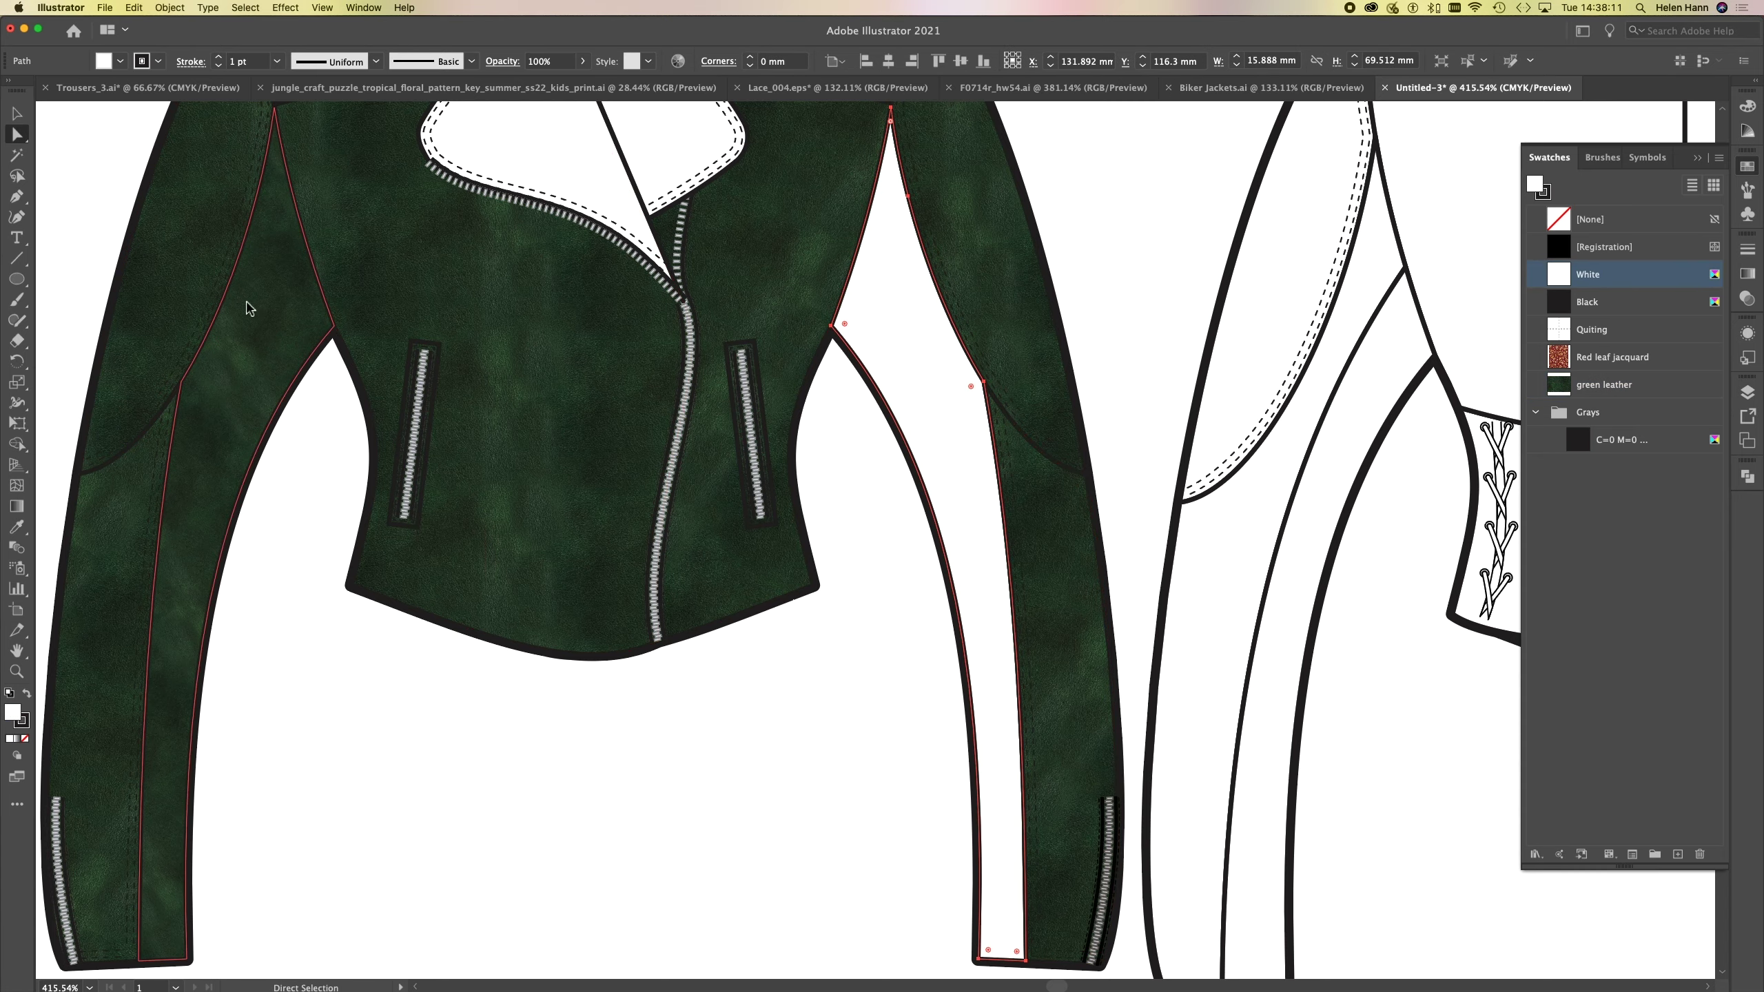
key(i)
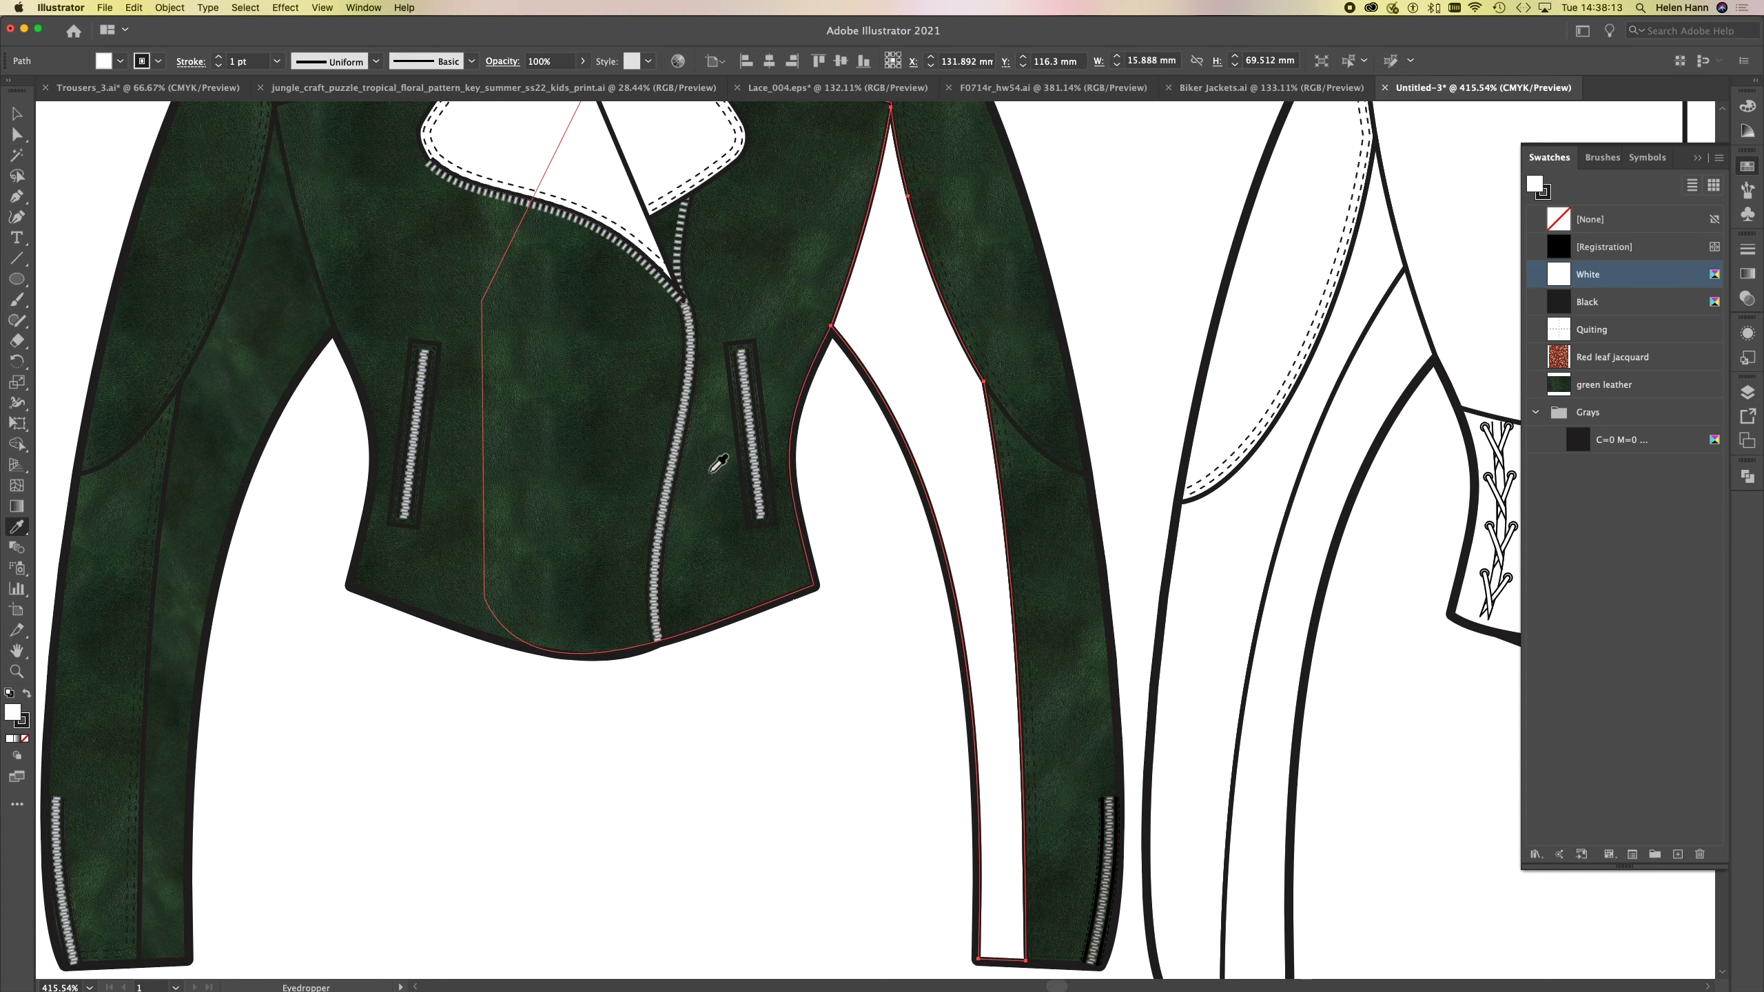
key(space)
drag(692, 497, 606, 780)
click(802, 283)
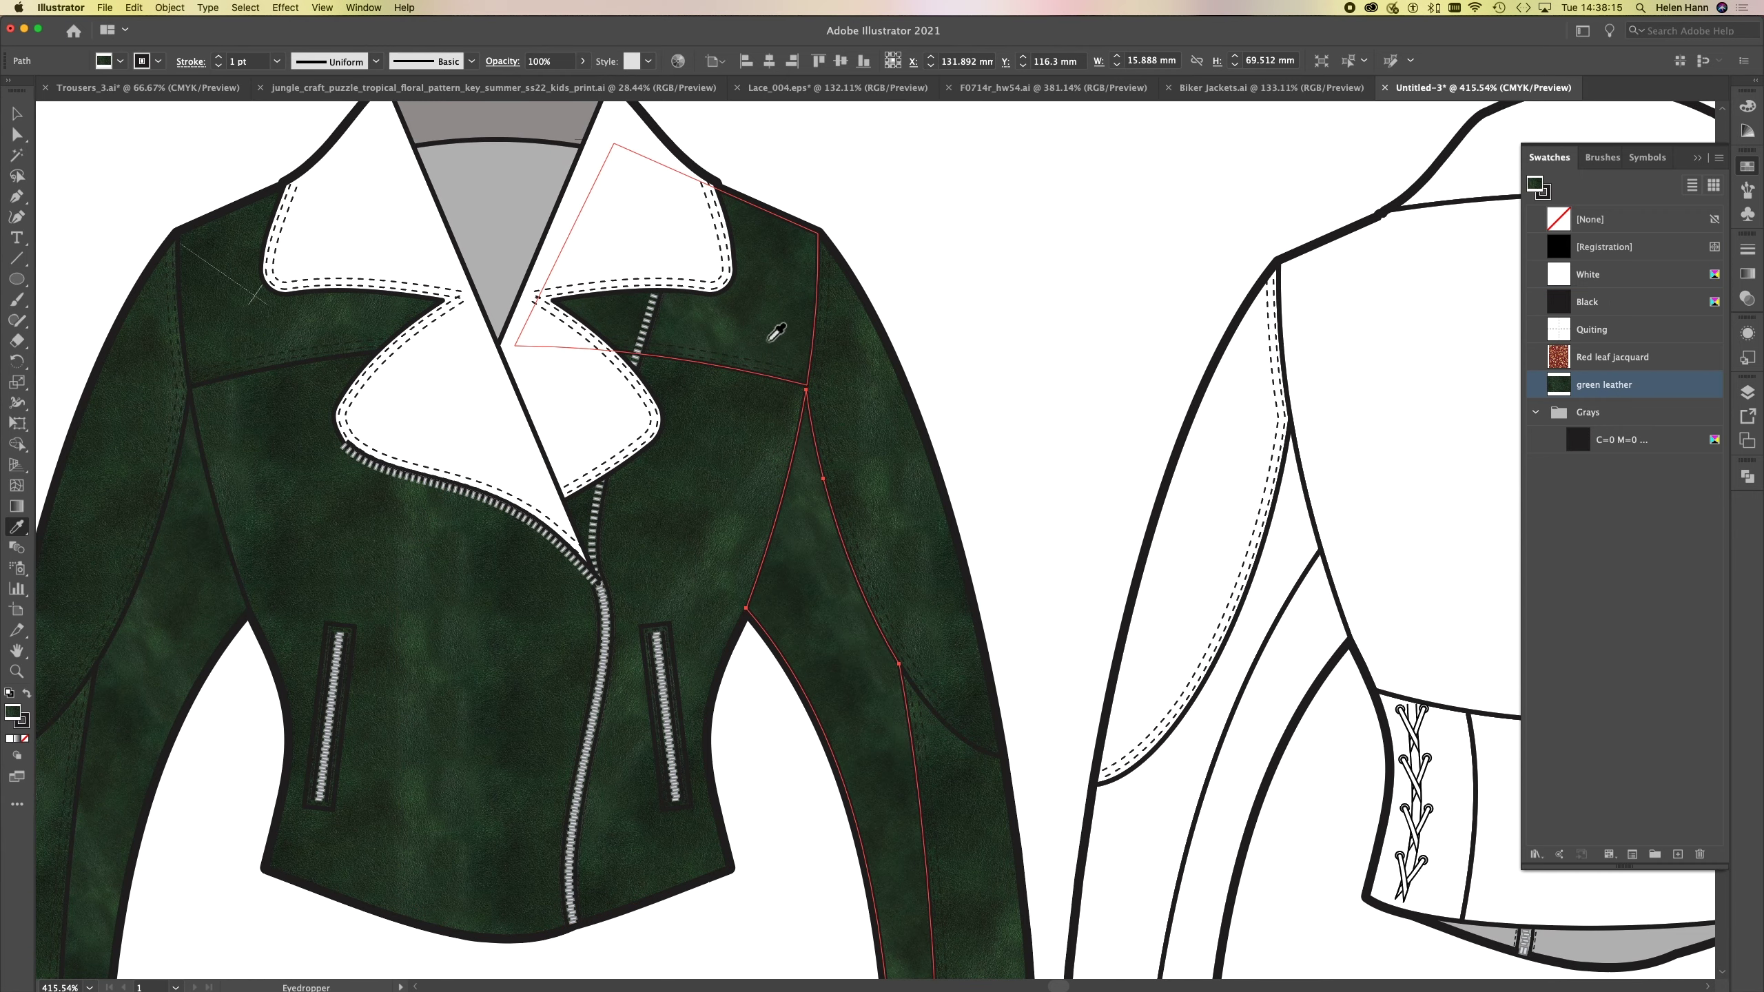
- Fill the left collar and lapel piece with green leather, sampling the left inner sleeve and then the left front body panel
click(16, 135)
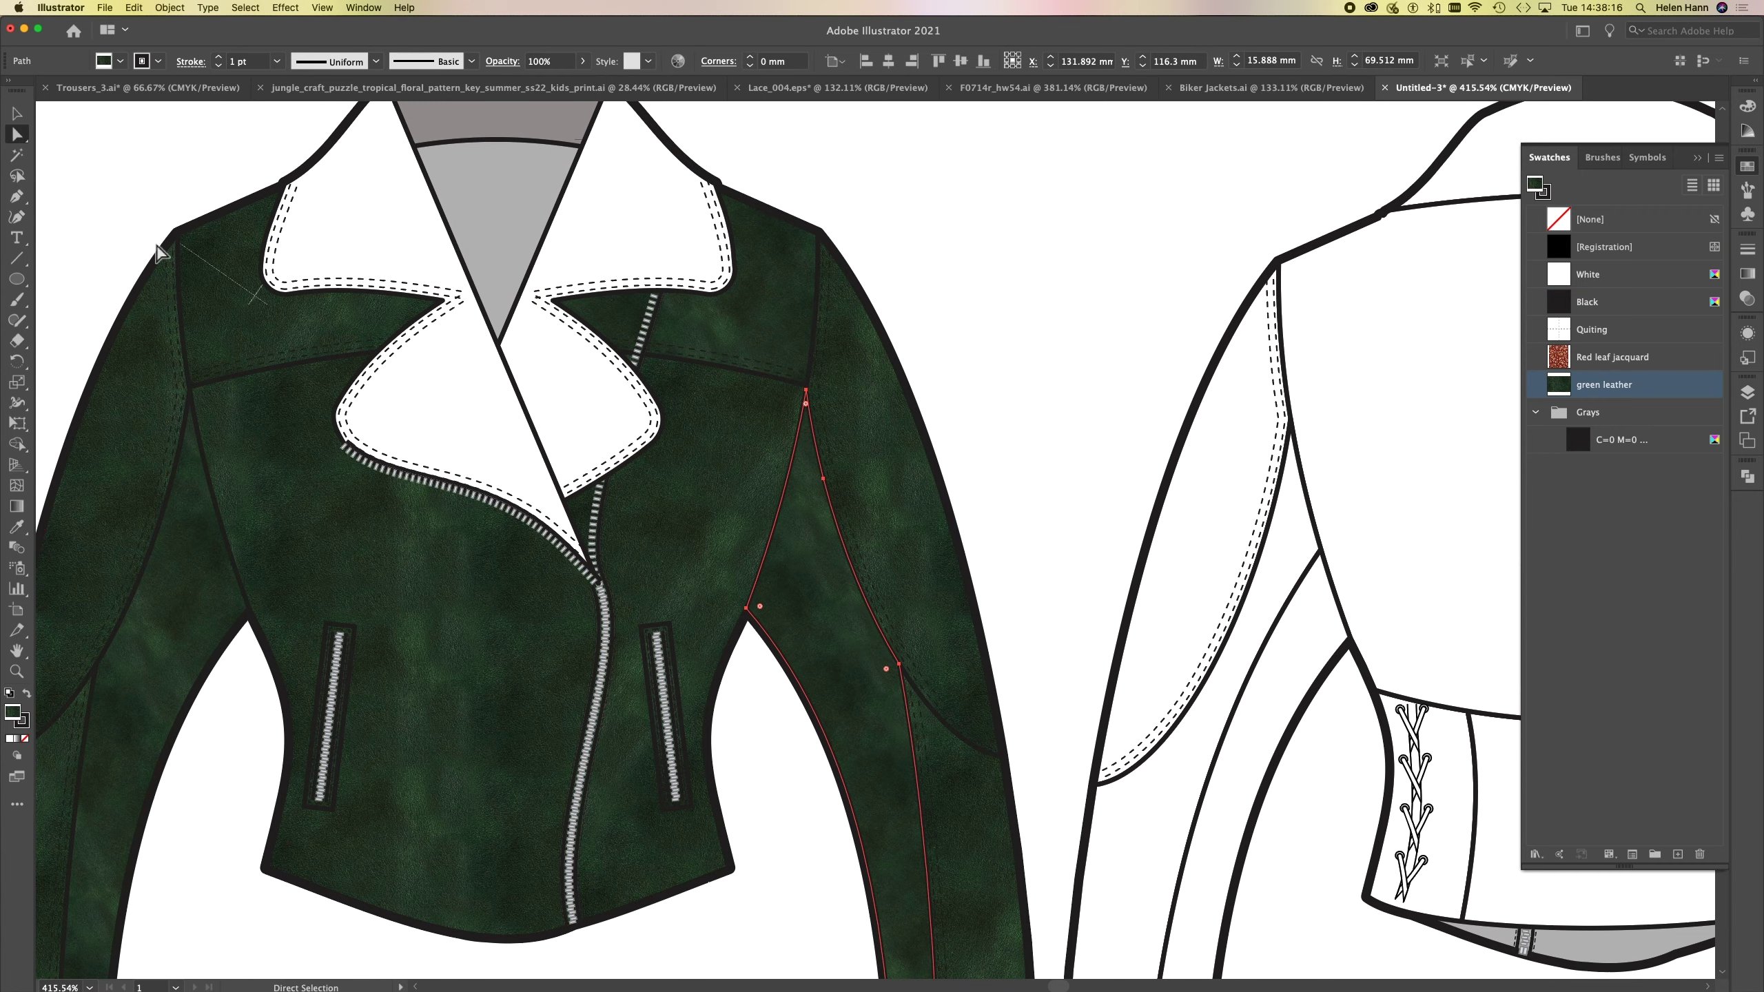
click(158, 186)
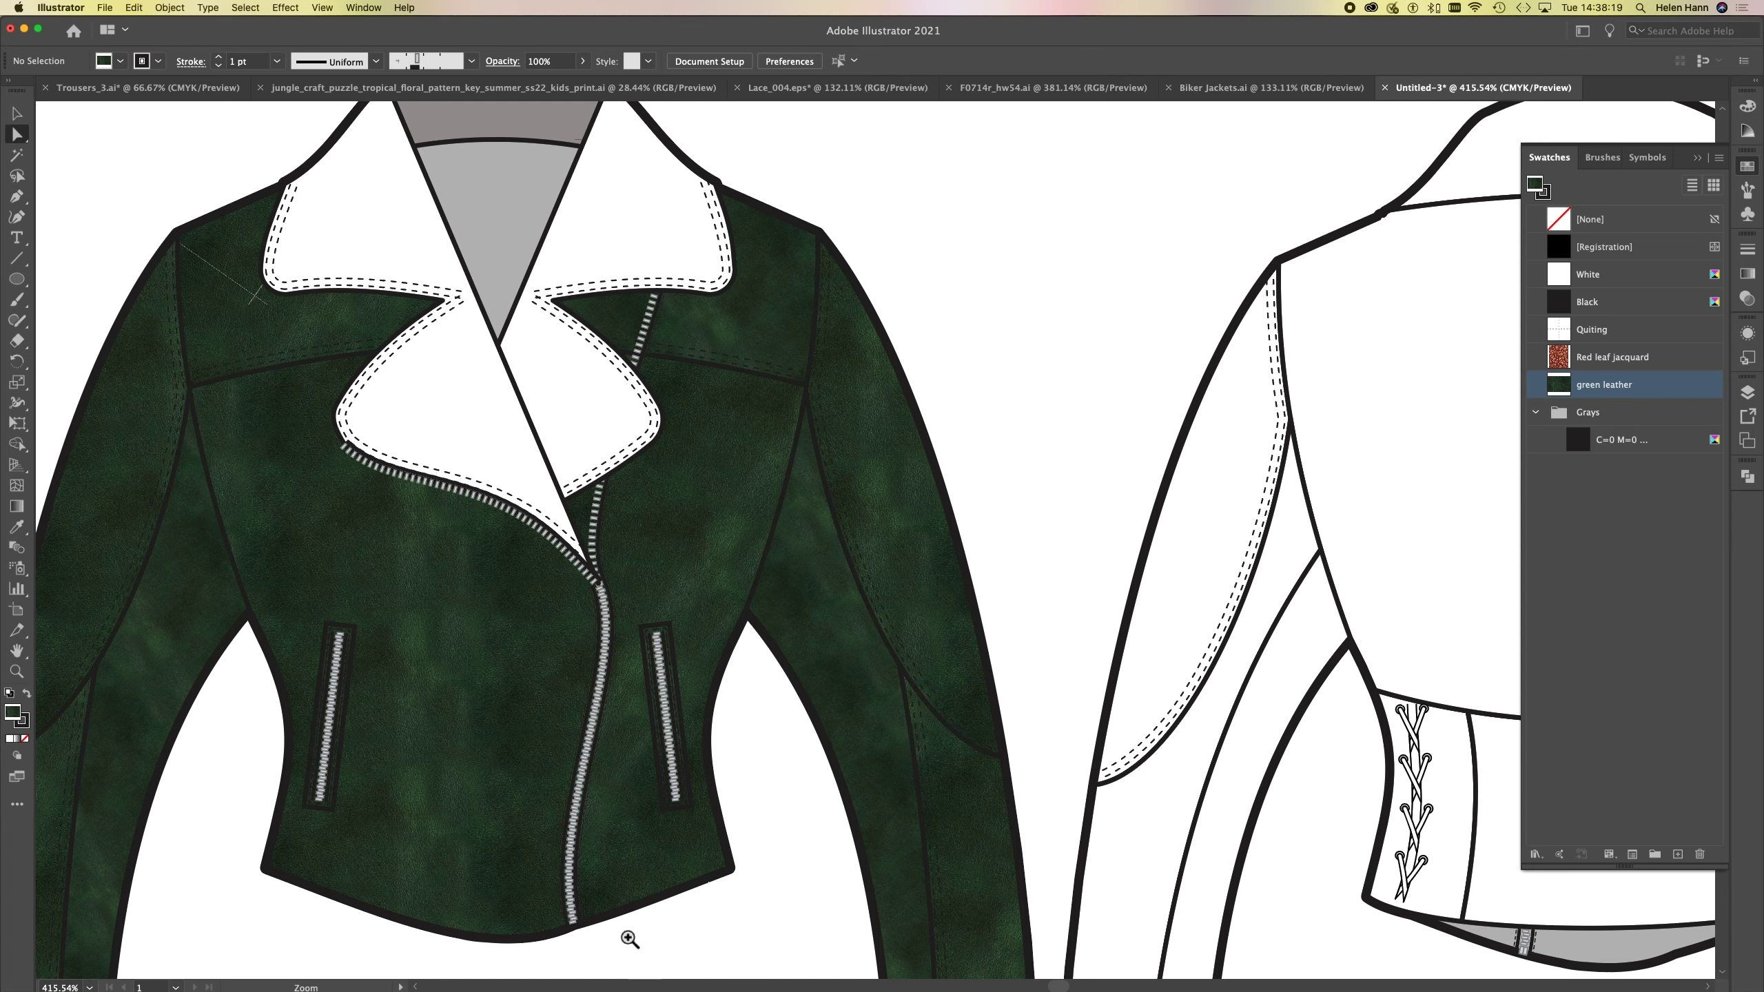
alt+super+click(592, 852)
drag(824, 744, 757, 981)
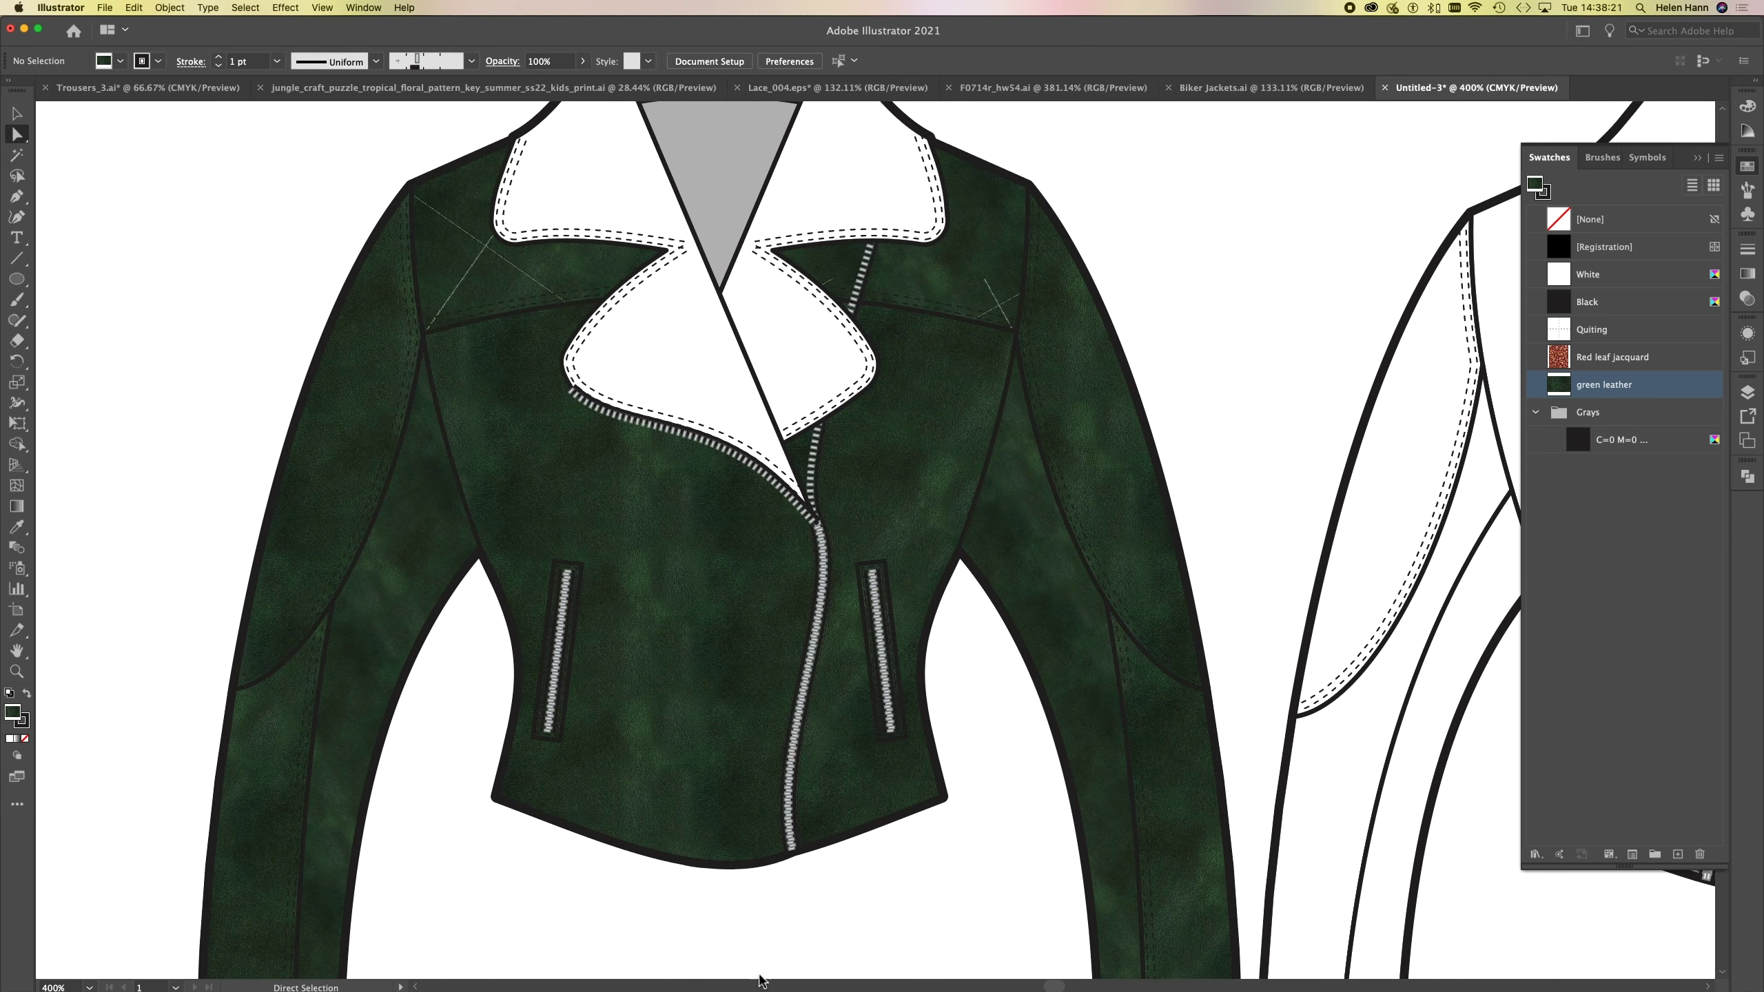
click(570, 185)
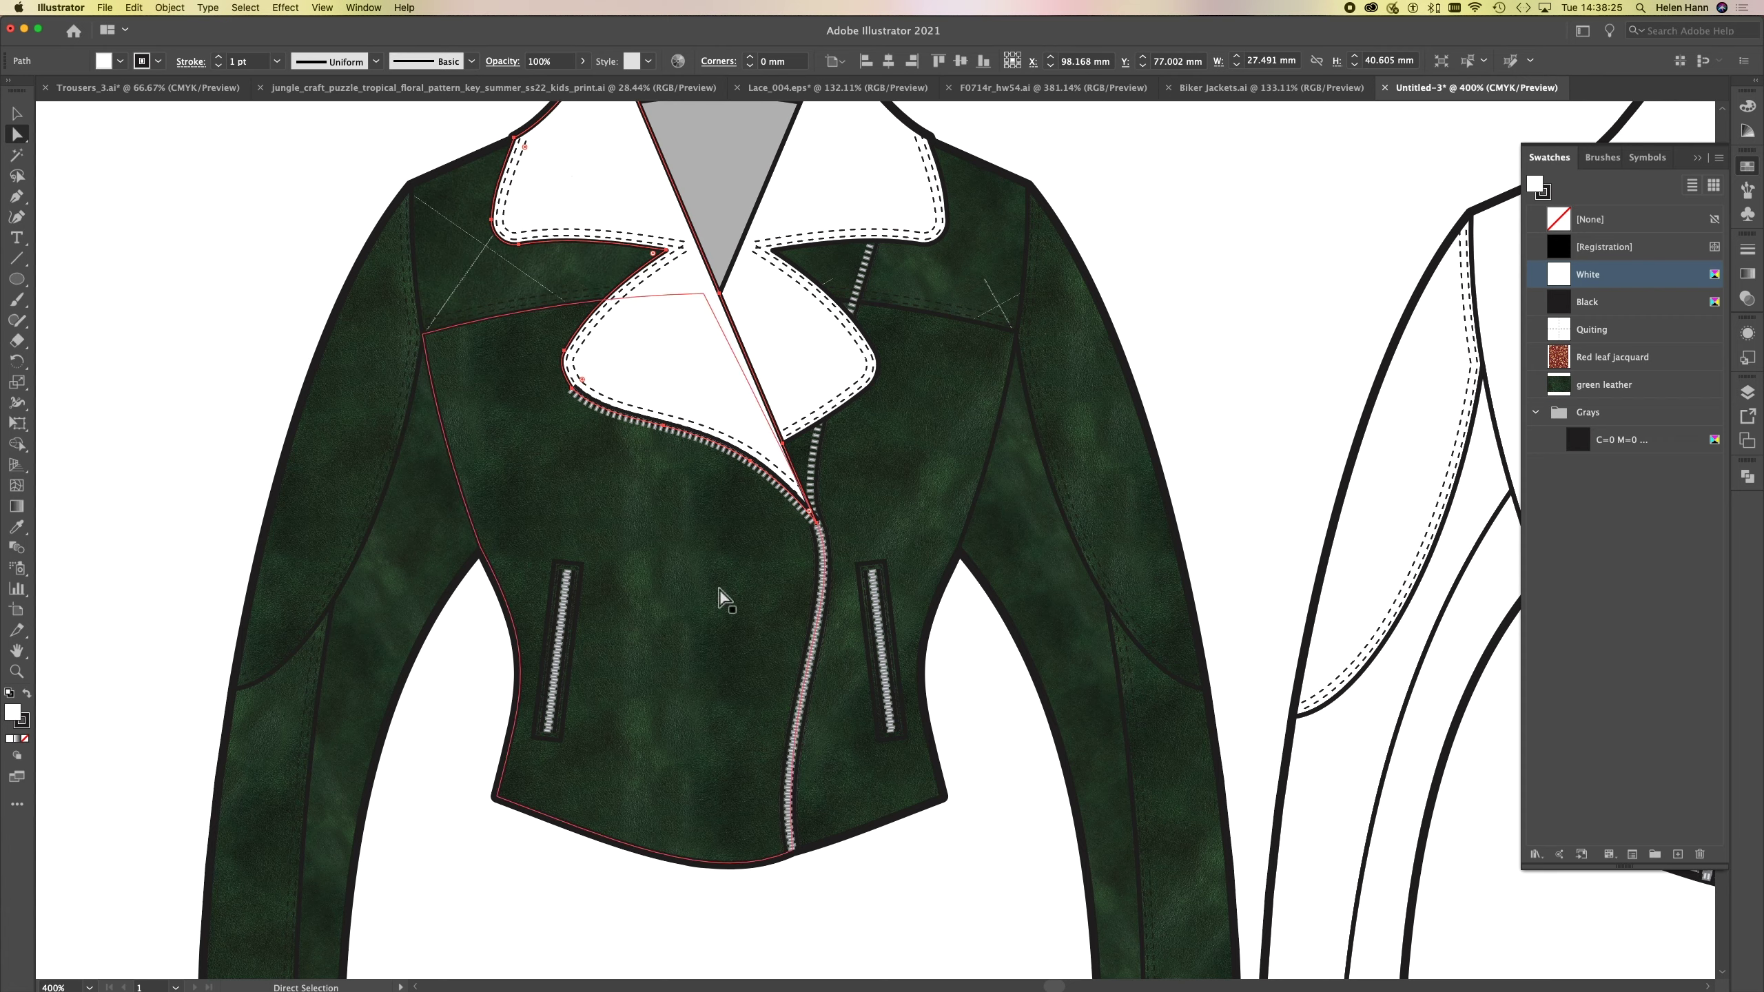
key(i)
click(387, 646)
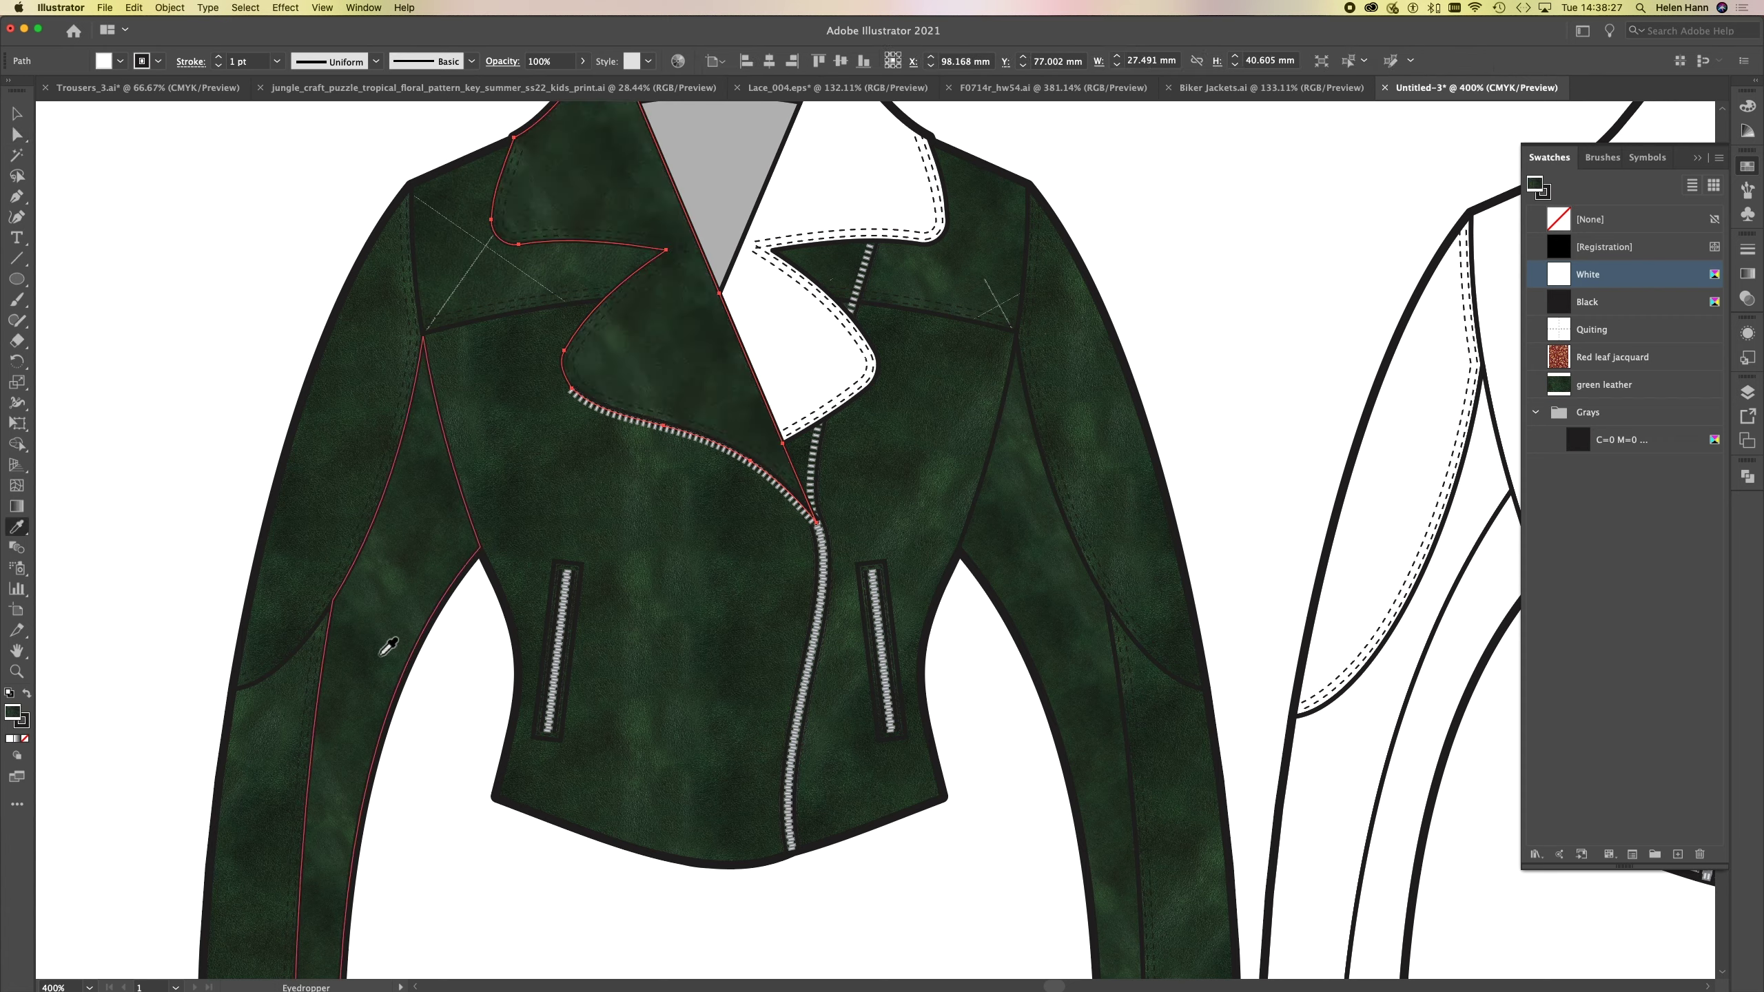
click(528, 497)
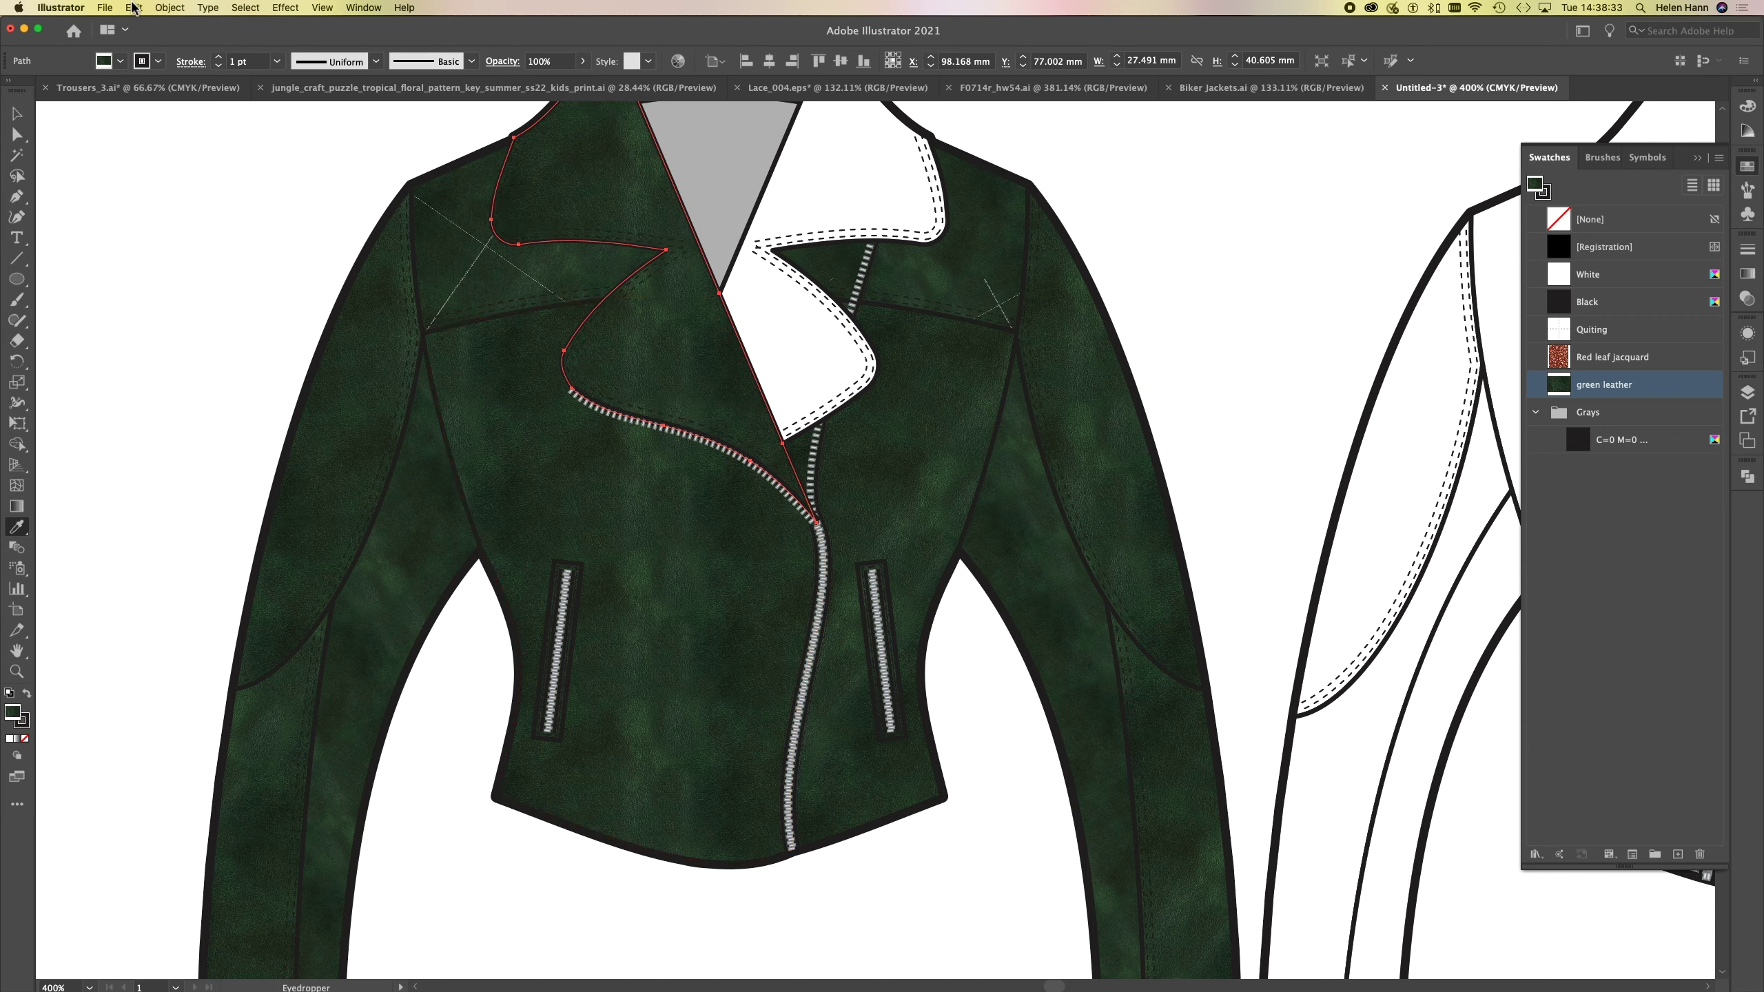
- Rotate only the pattern inside the left collar and lapel piece by 233°
click(168, 7)
mouse_move(184, 28)
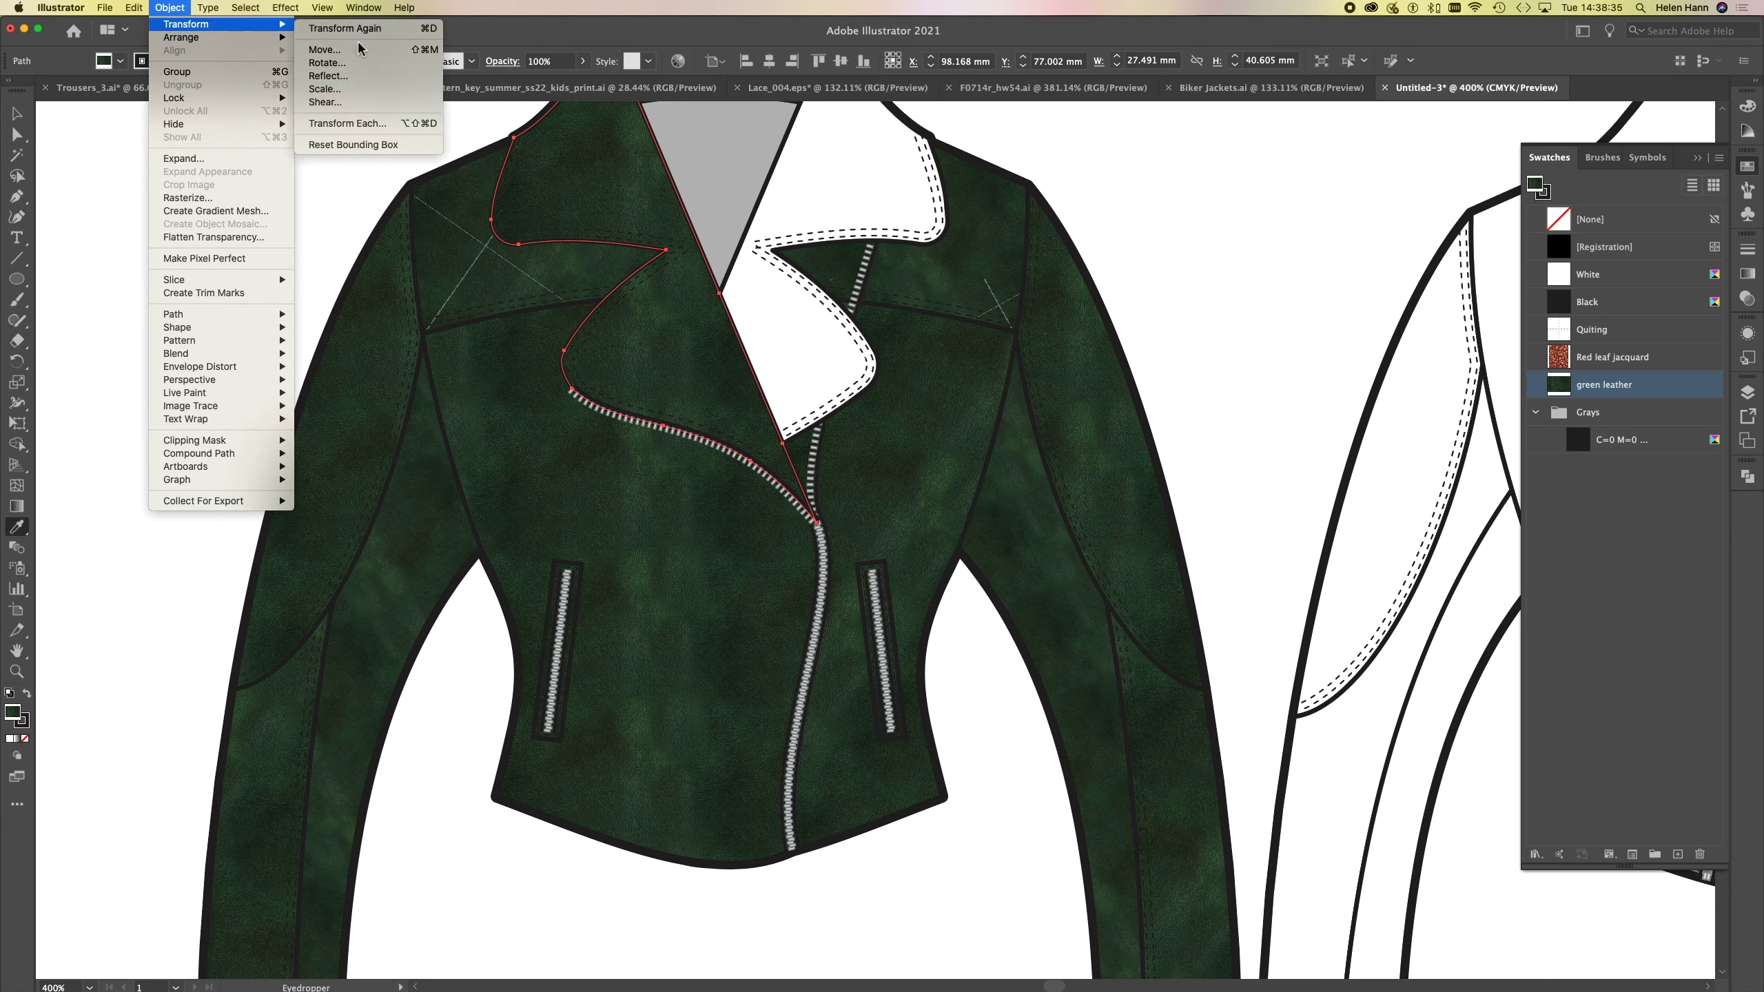
click(347, 63)
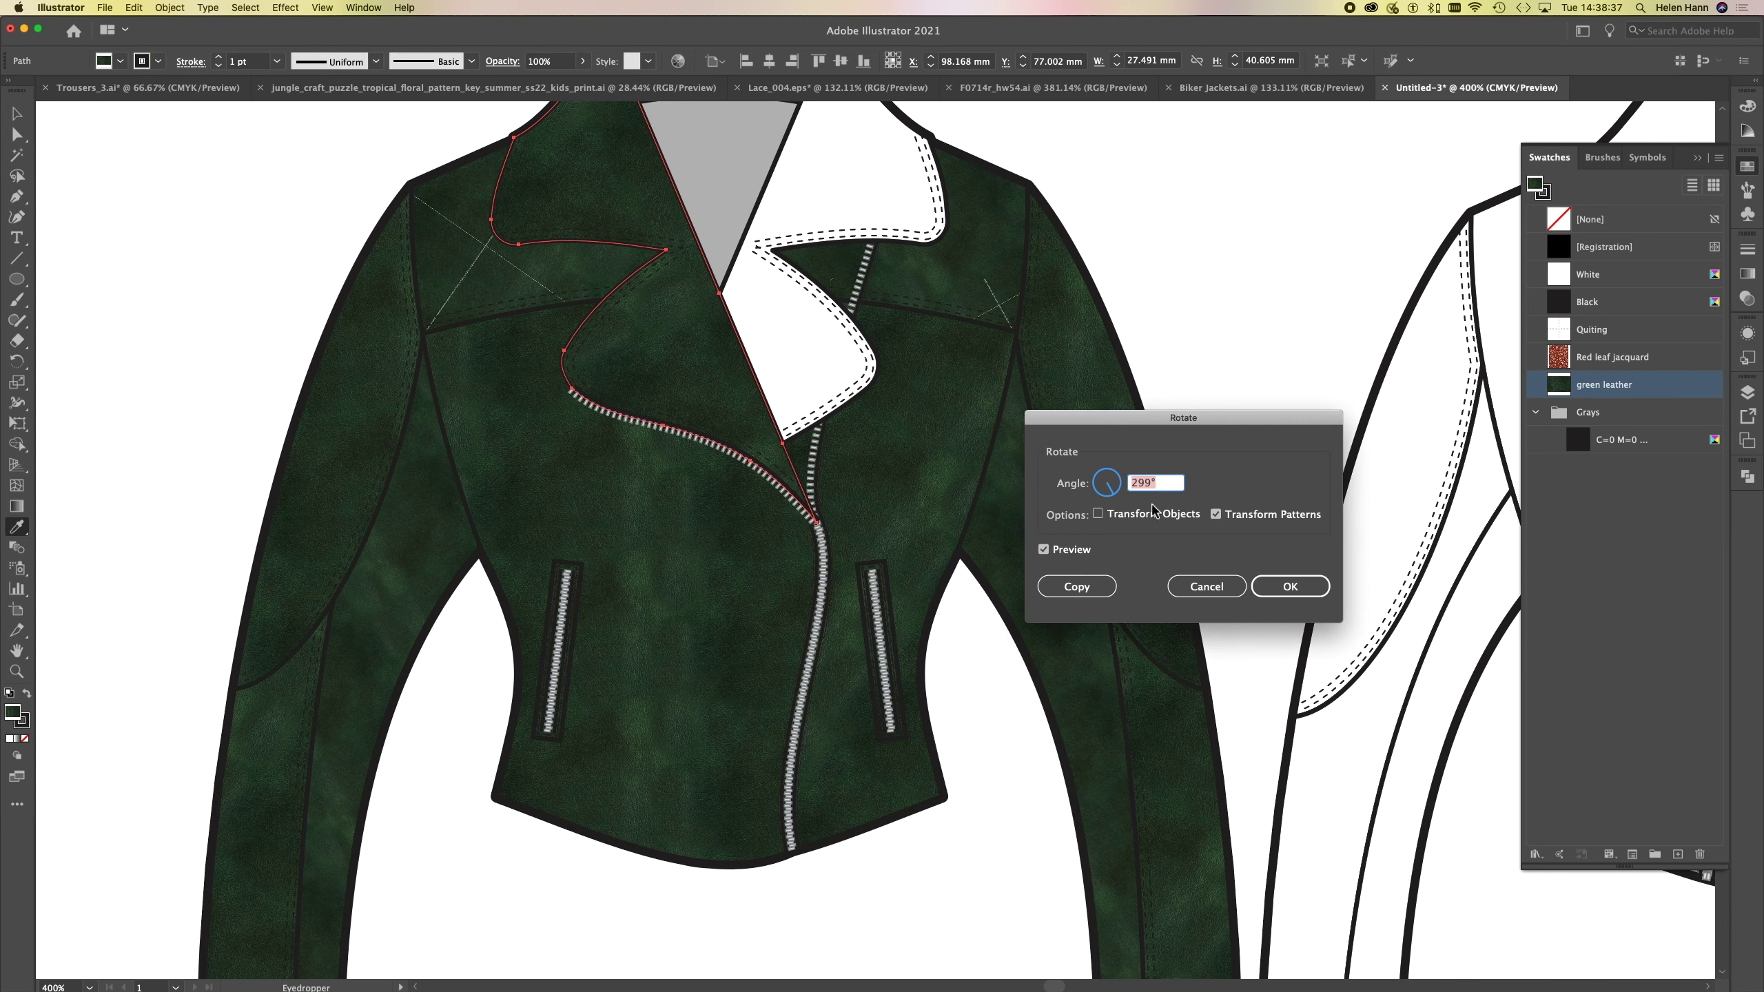
drag(1112, 498, 1104, 494)
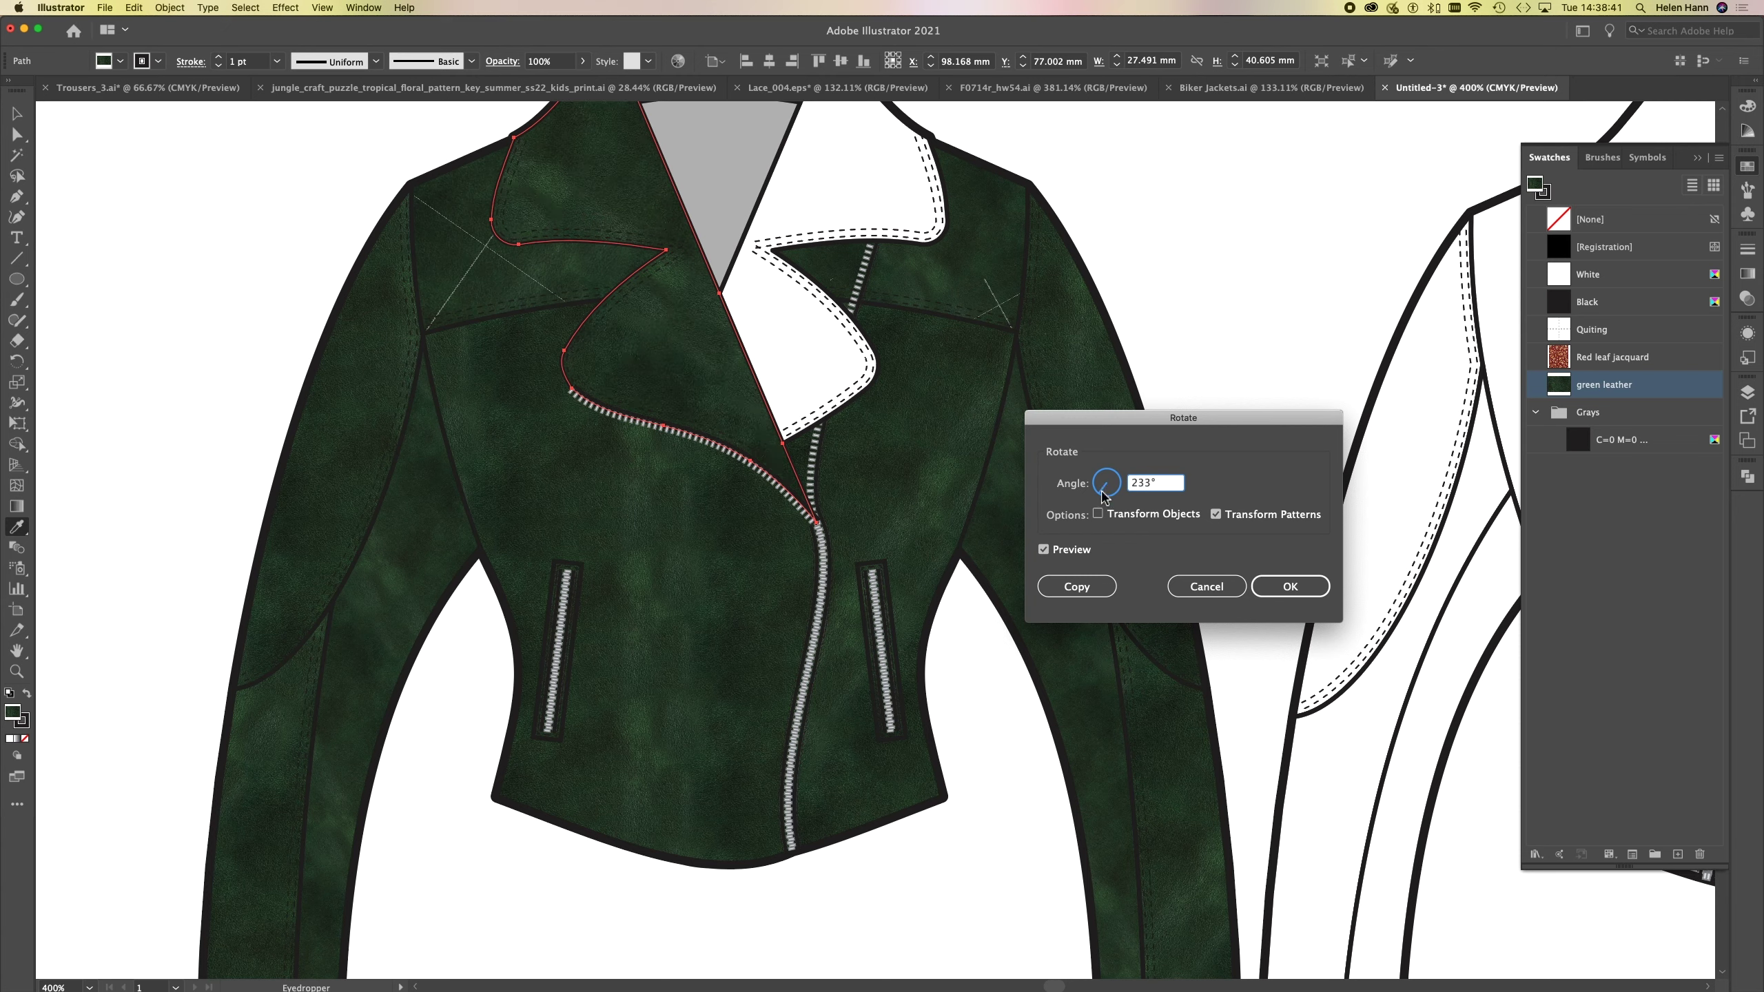
click(1292, 587)
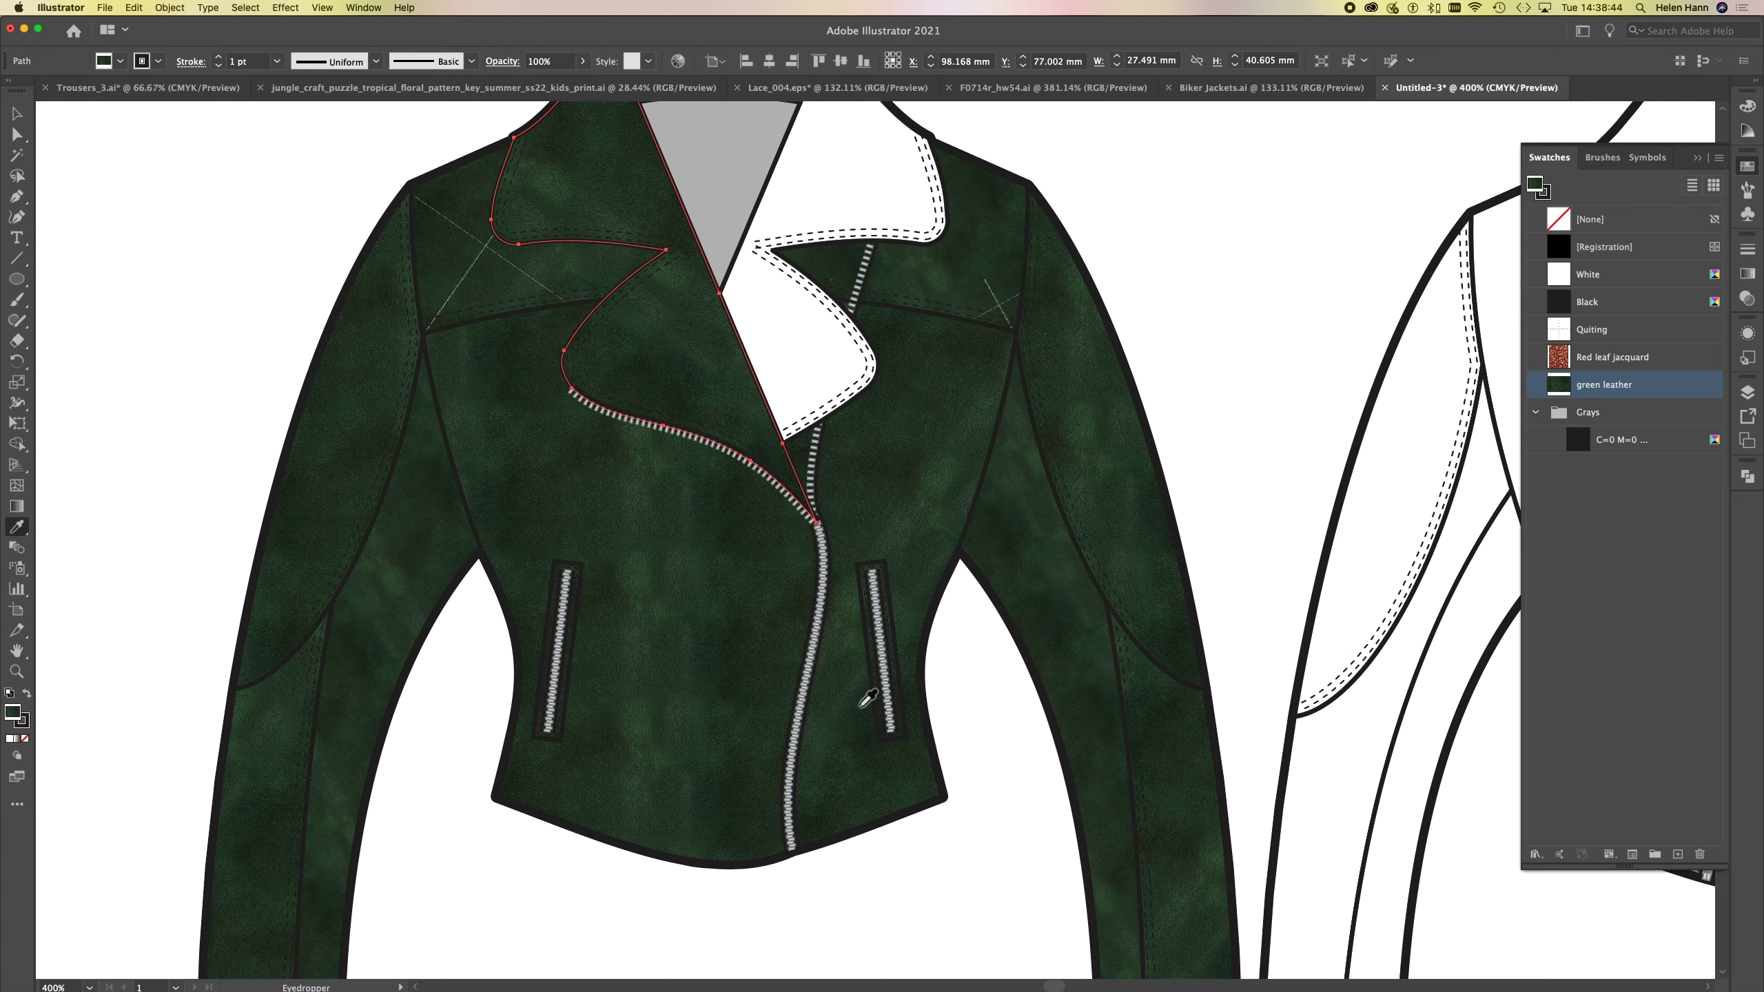
- Fill the right collar and lapel piece with the rotated green leather sampled from the left collar
click(17, 134)
click(900, 201)
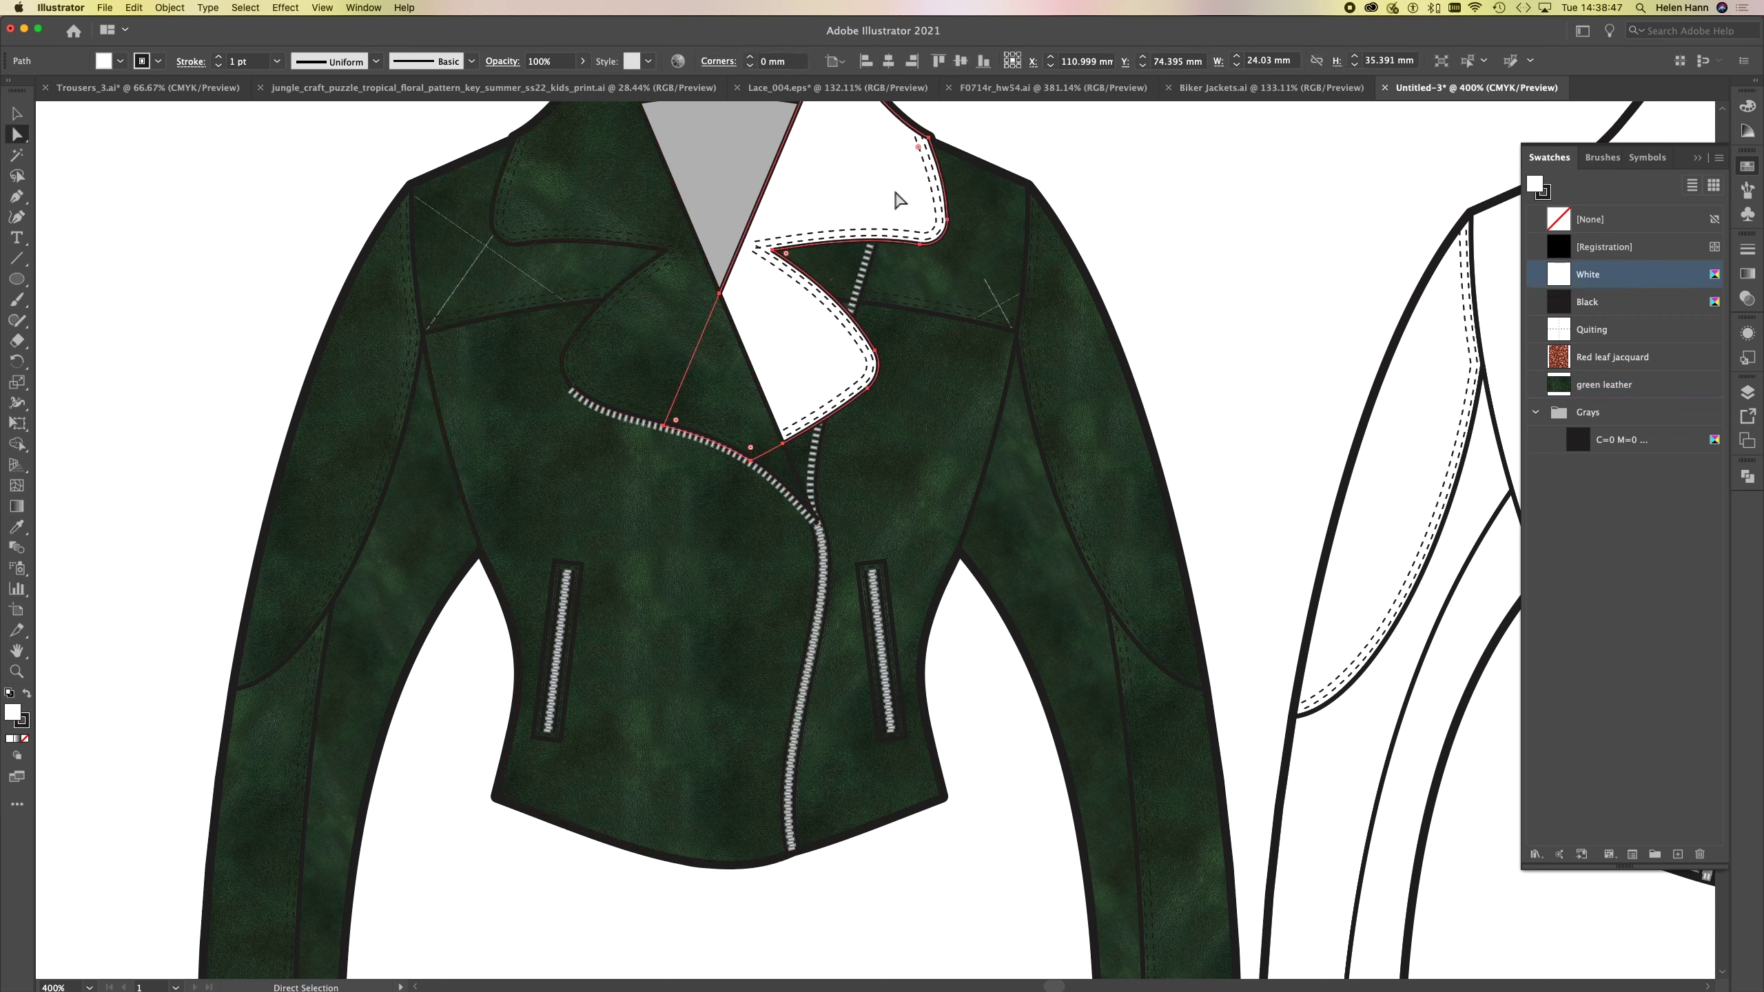
key(i)
click(564, 176)
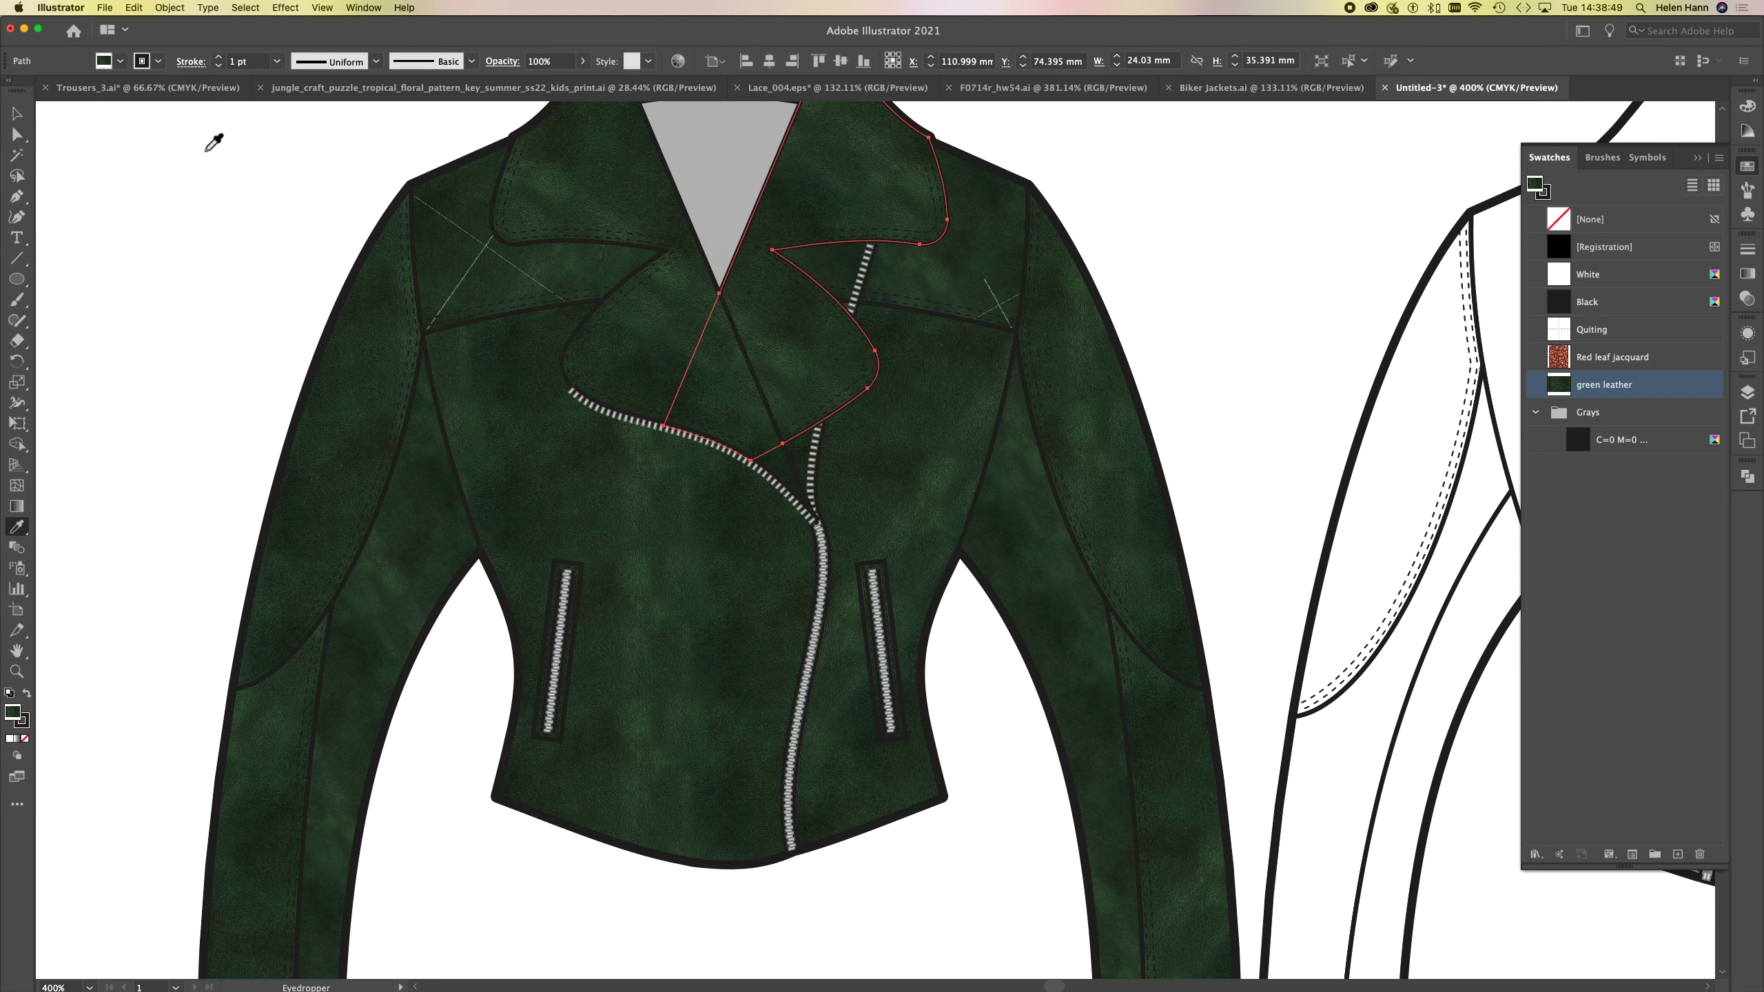
- Scale only the pattern inside the right collar and lapel piece to 50% horizontally and vertically
click(17, 134)
click(115, 192)
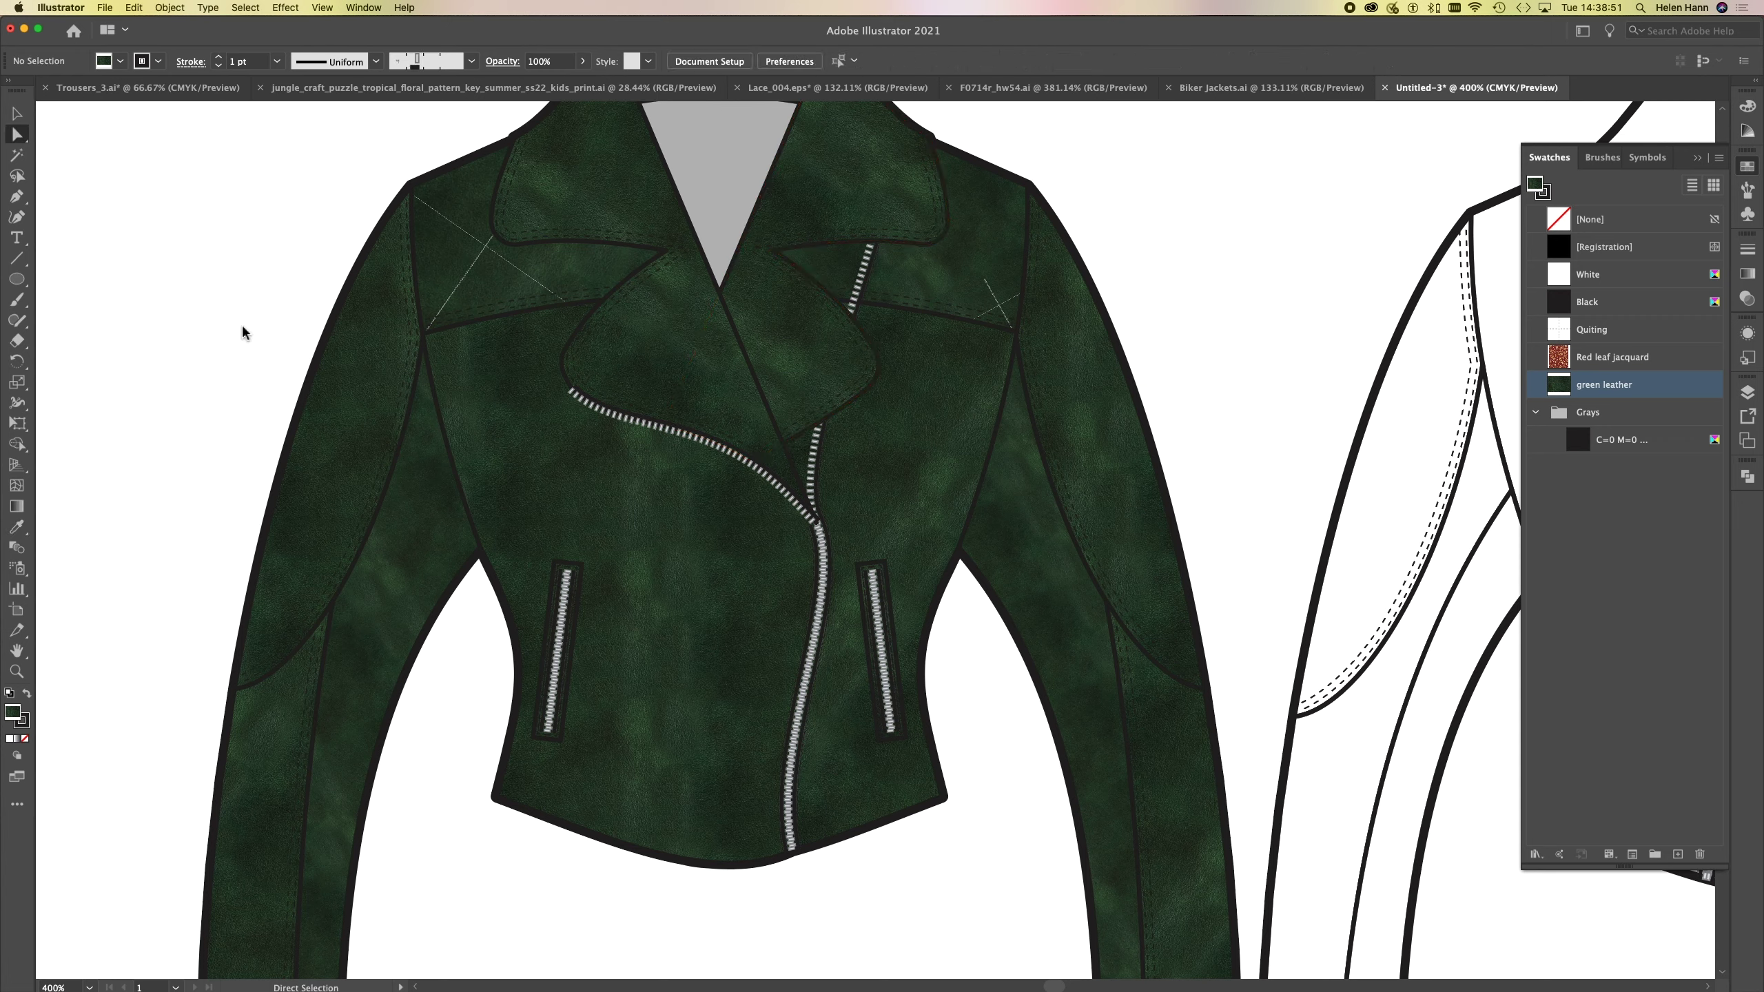
click(794, 370)
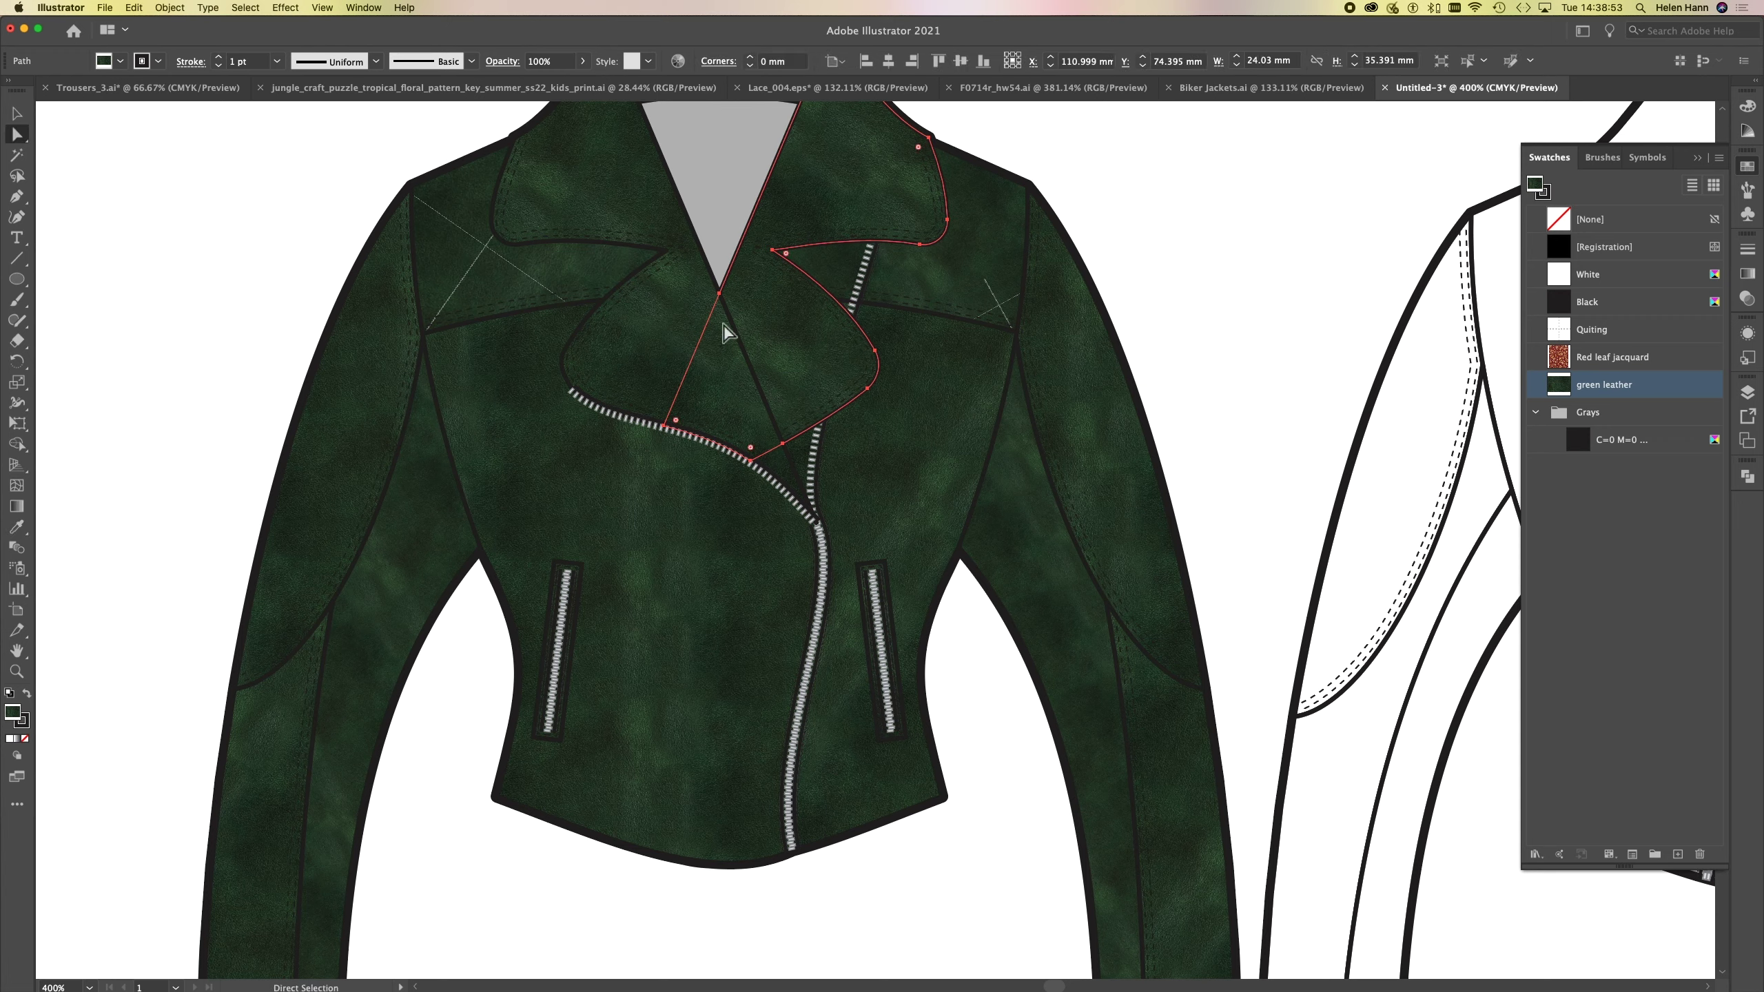
click(167, 7)
mouse_move(169, 24)
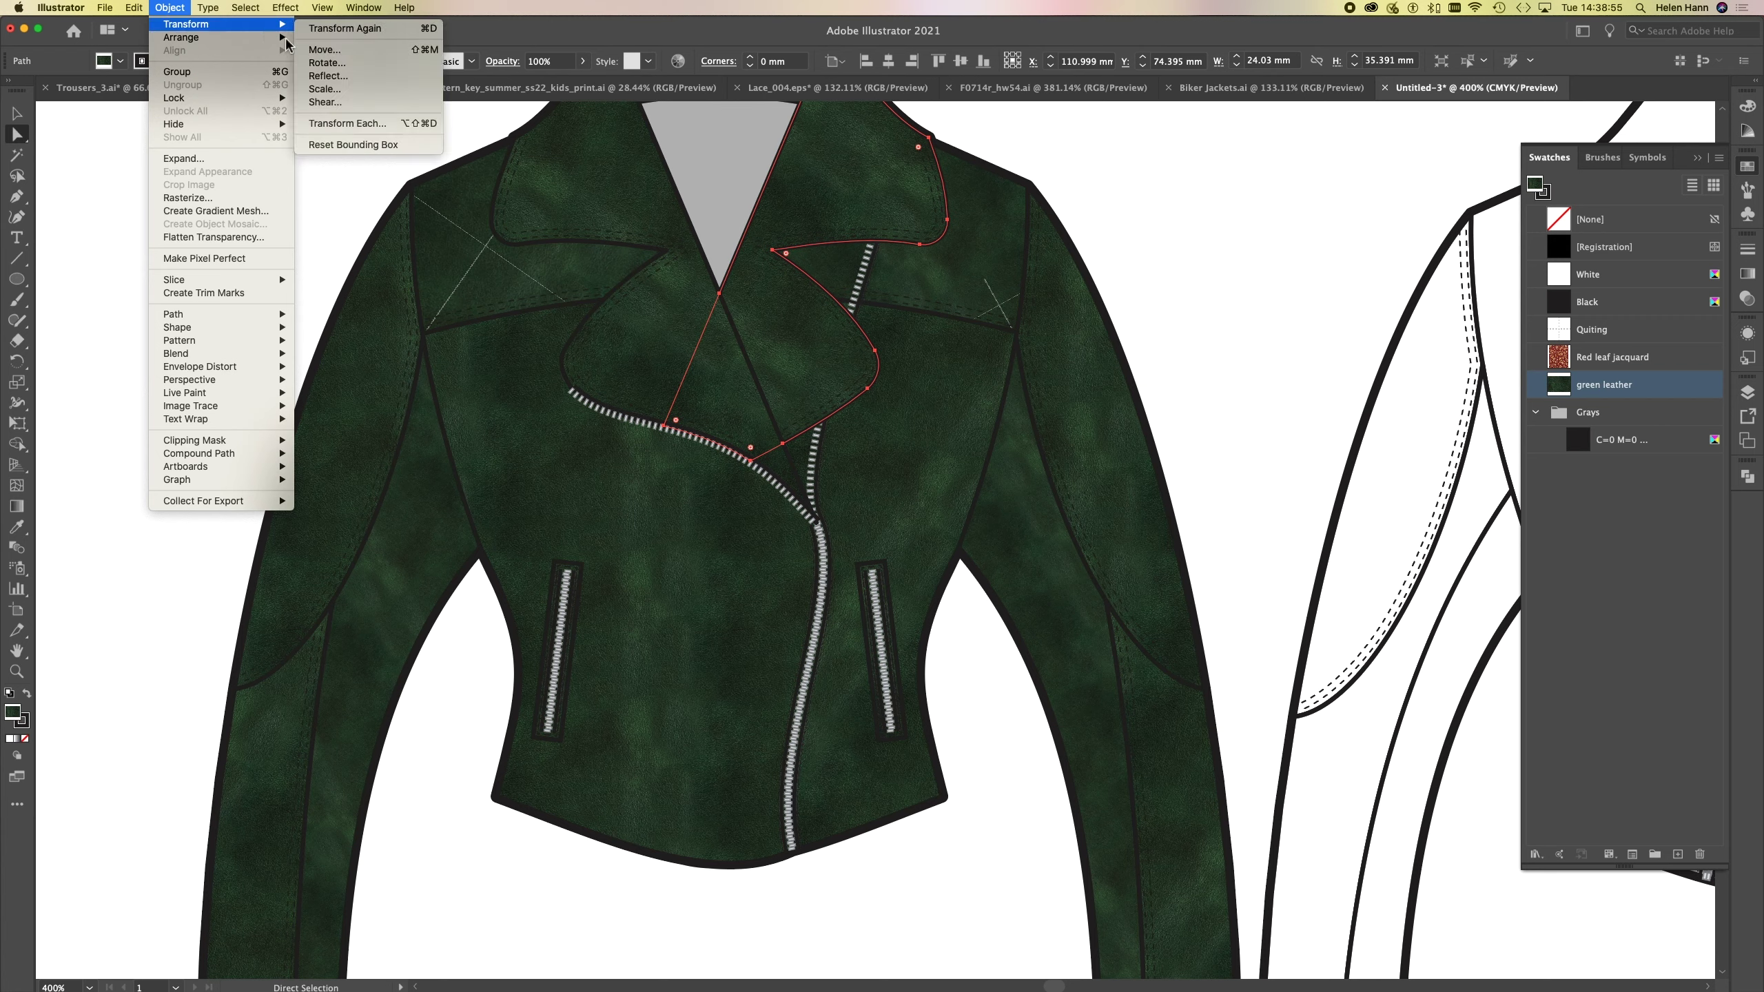
click(326, 88)
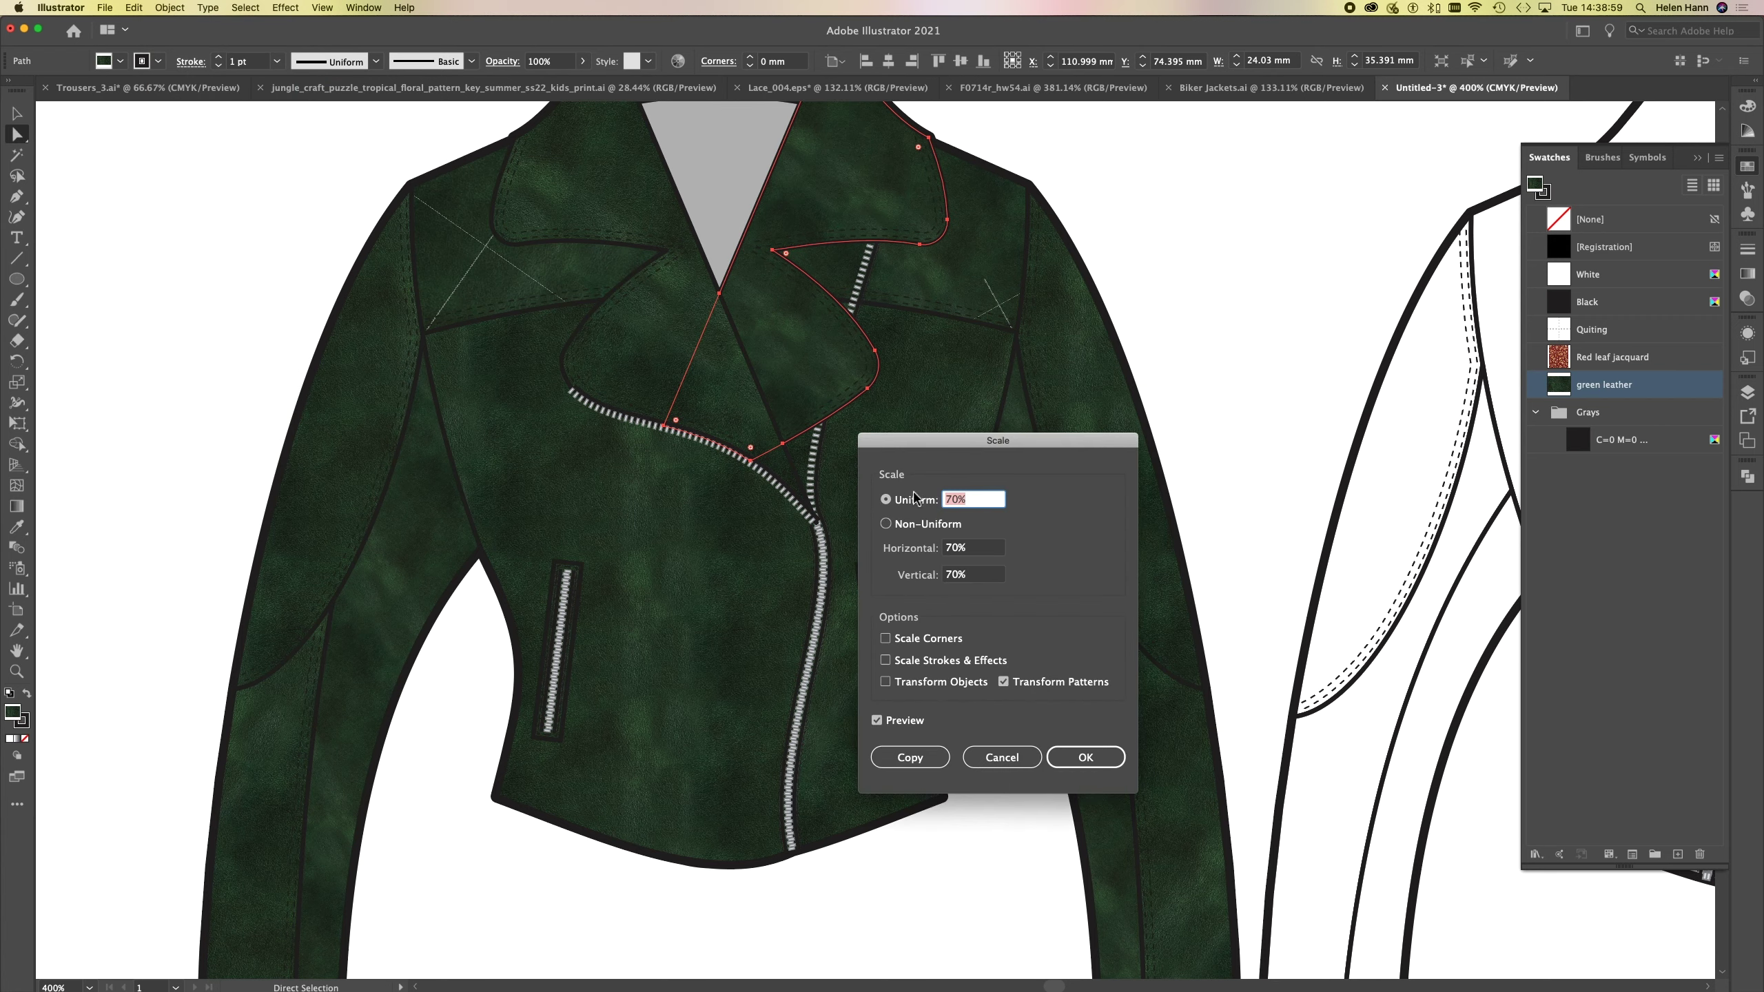
click(979, 549)
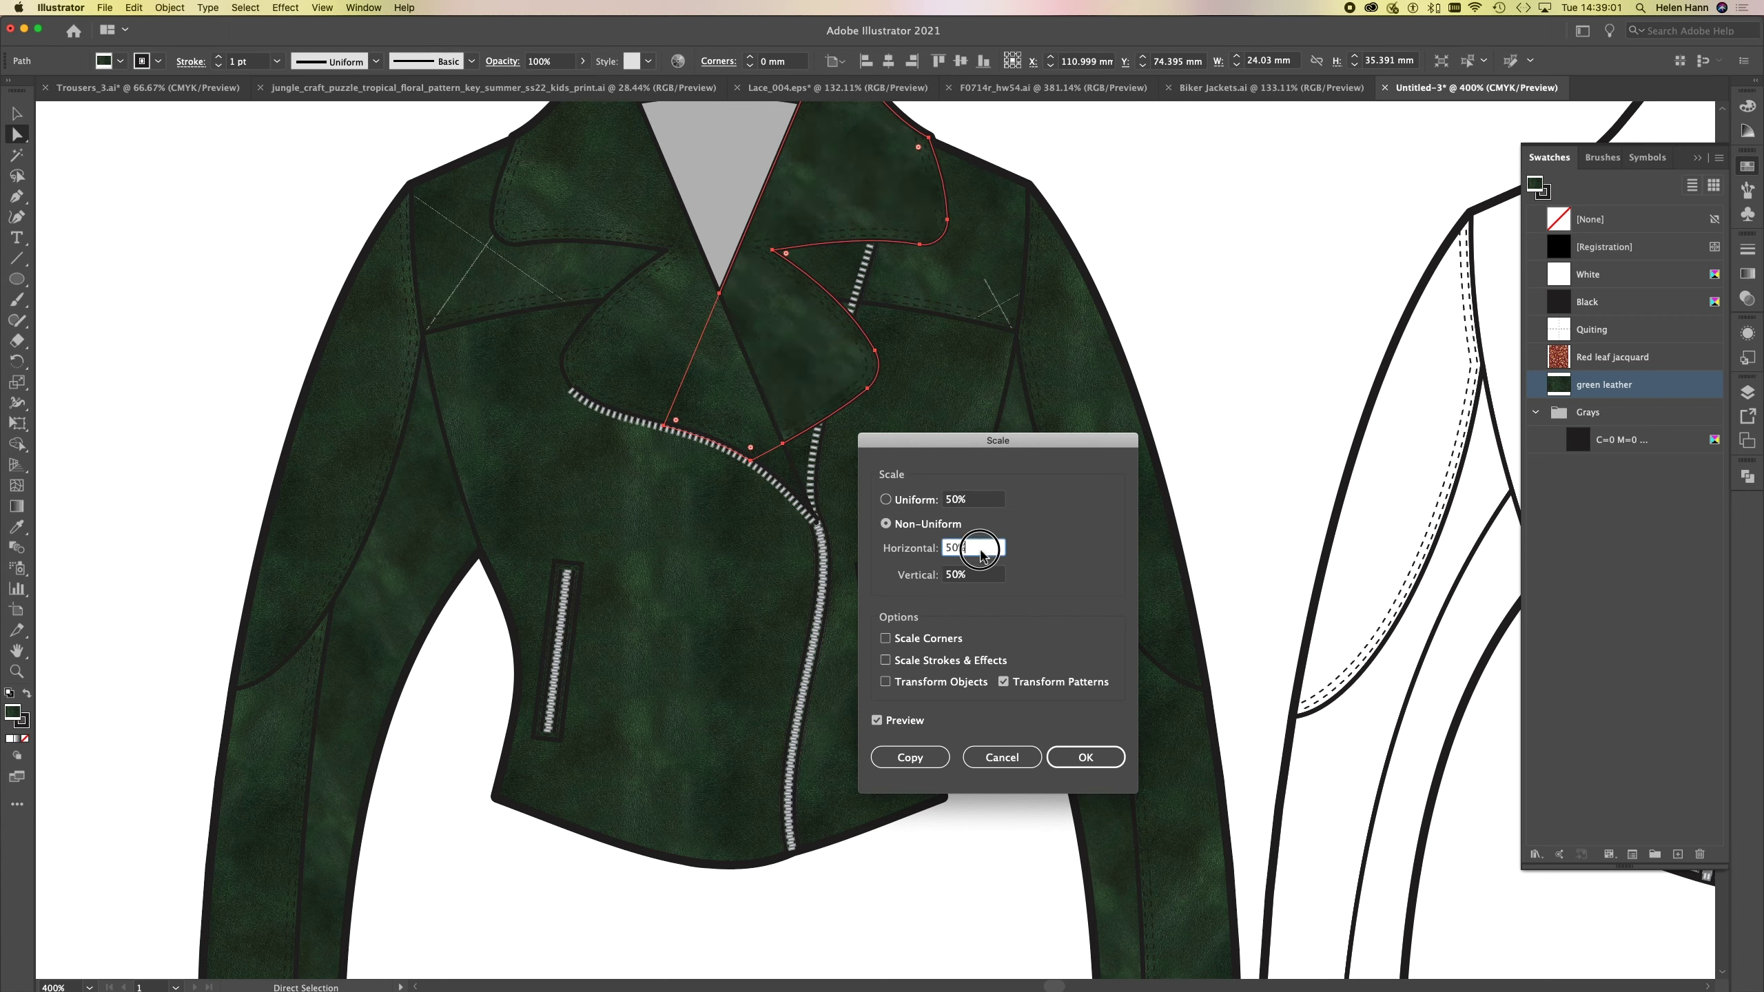
click(1085, 756)
click(218, 229)
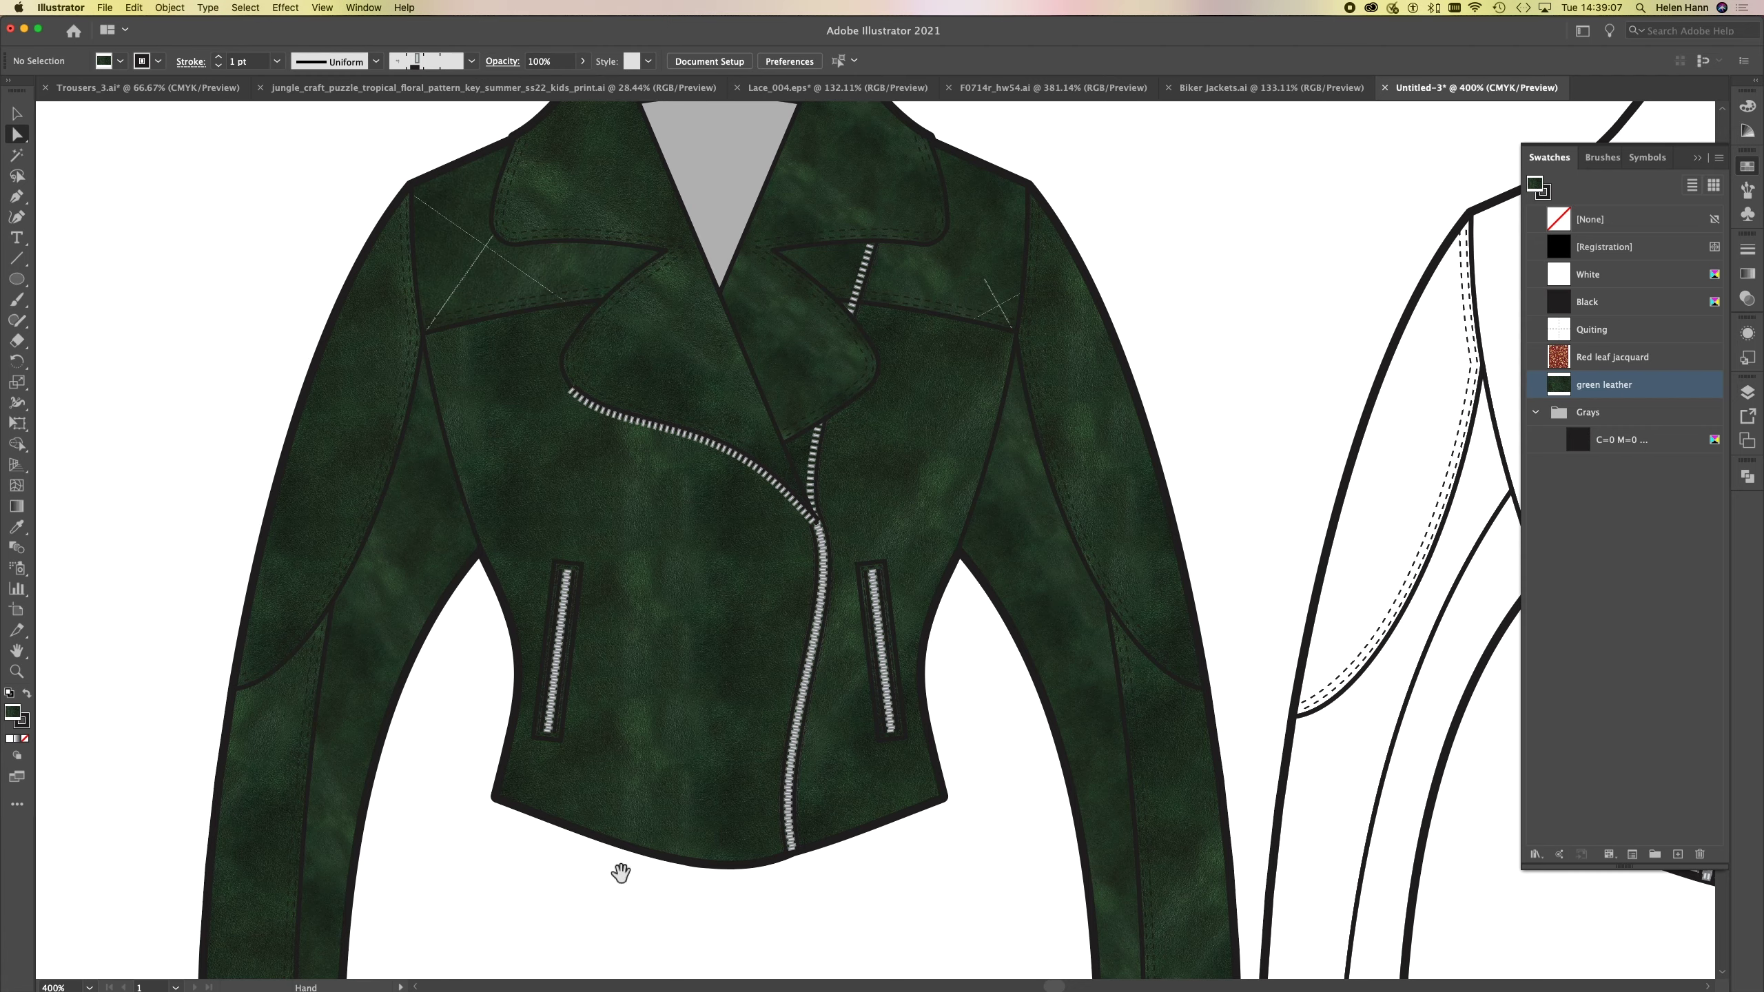
- Examine the leather texture and scale across the front view's collar, shoulder, body and sleeve panels
alt+super+click(646, 800)
mouse_move(931, 682)
mouse_down()
mouse_move(933, 726)
mouse_move(725, 865)
mouse_move(745, 799)
mouse_up()
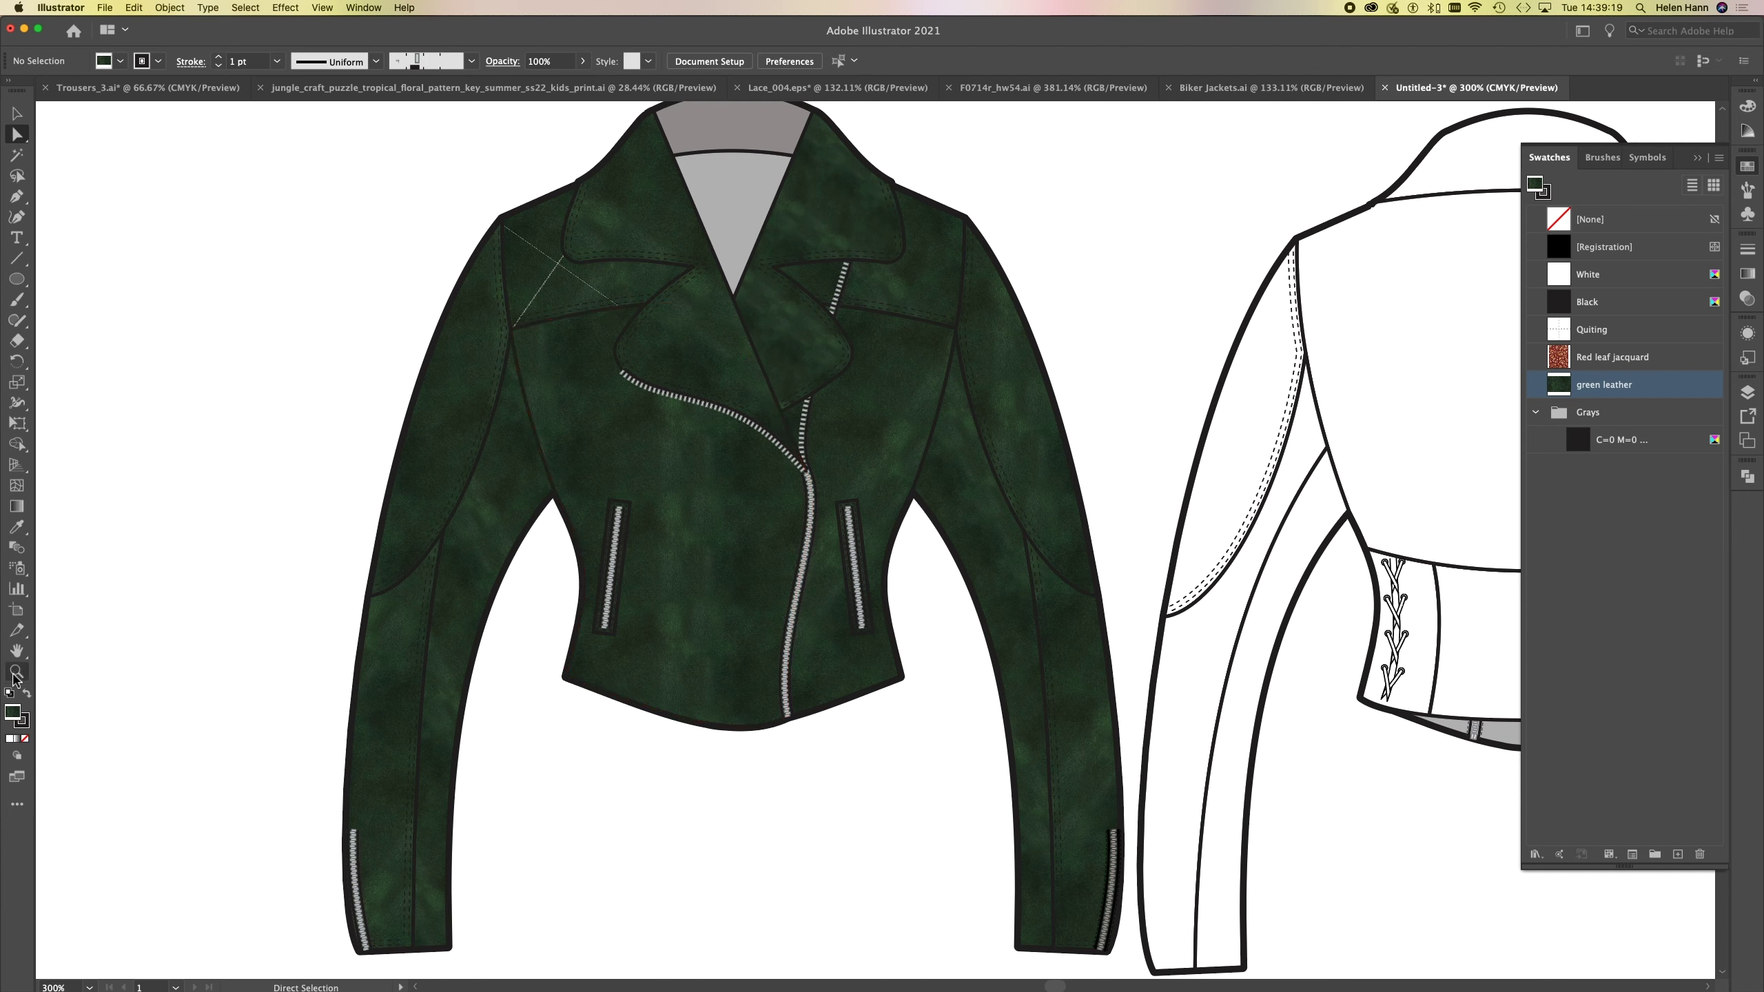
click(17, 671)
click(590, 284)
drag(590, 284, 761, 358)
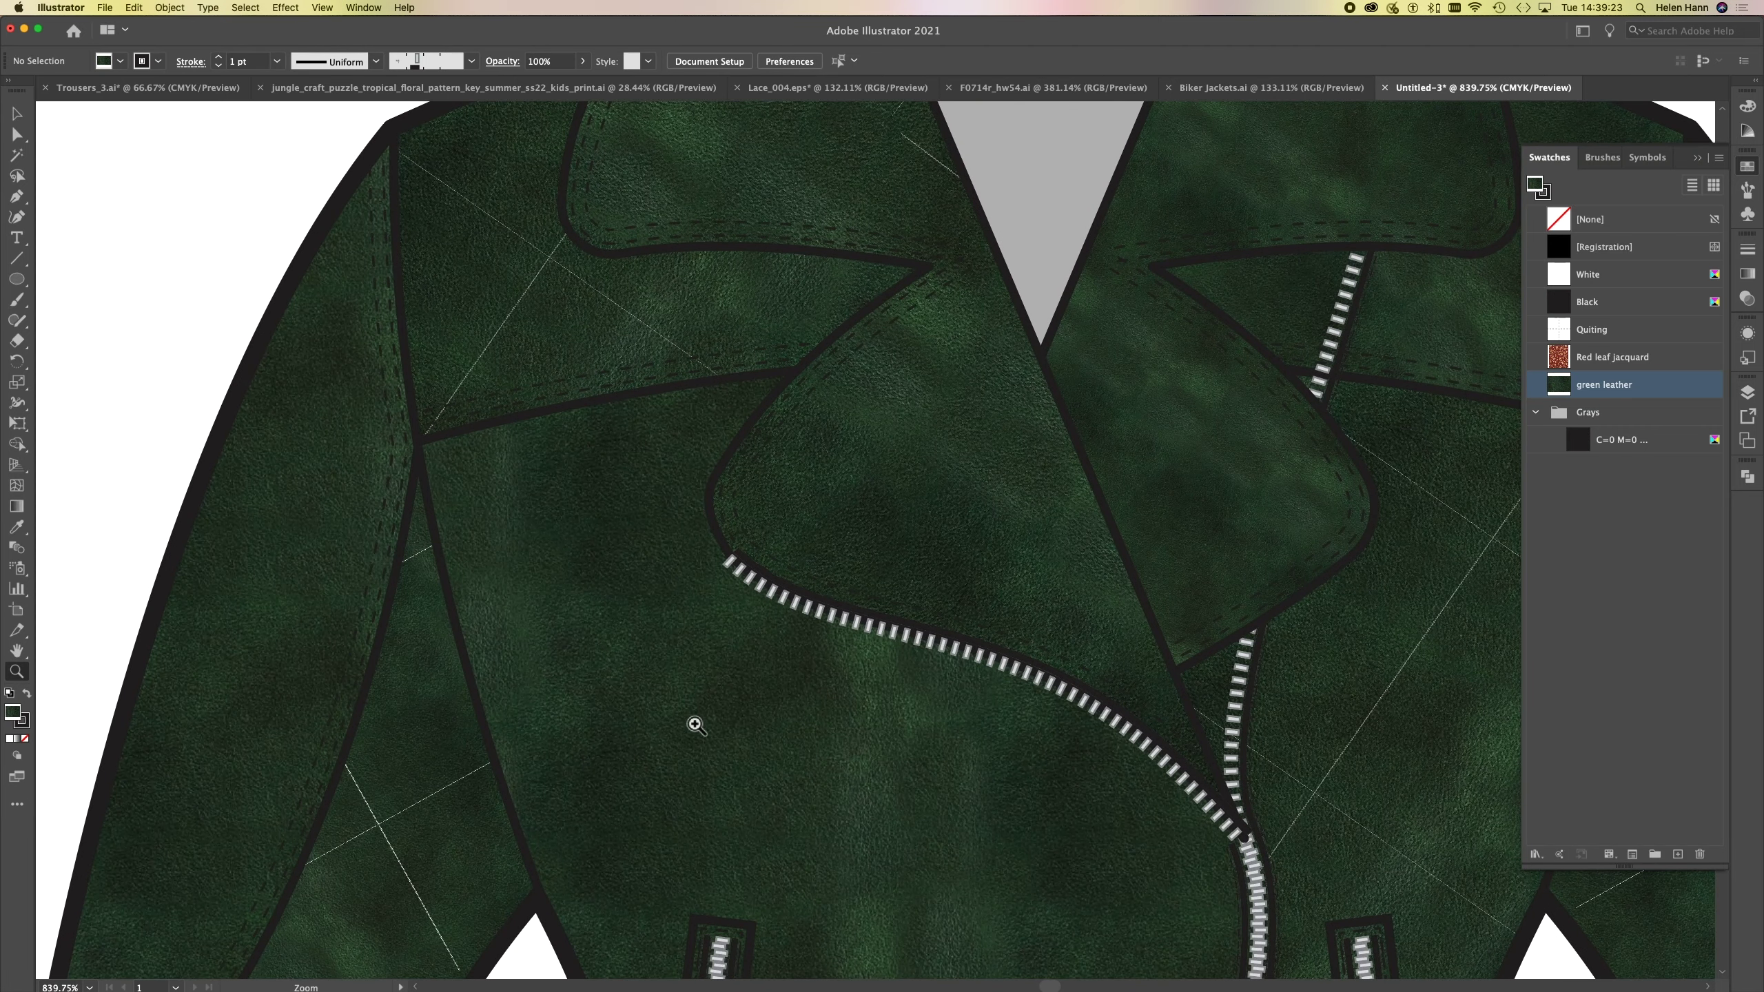
click(16, 134)
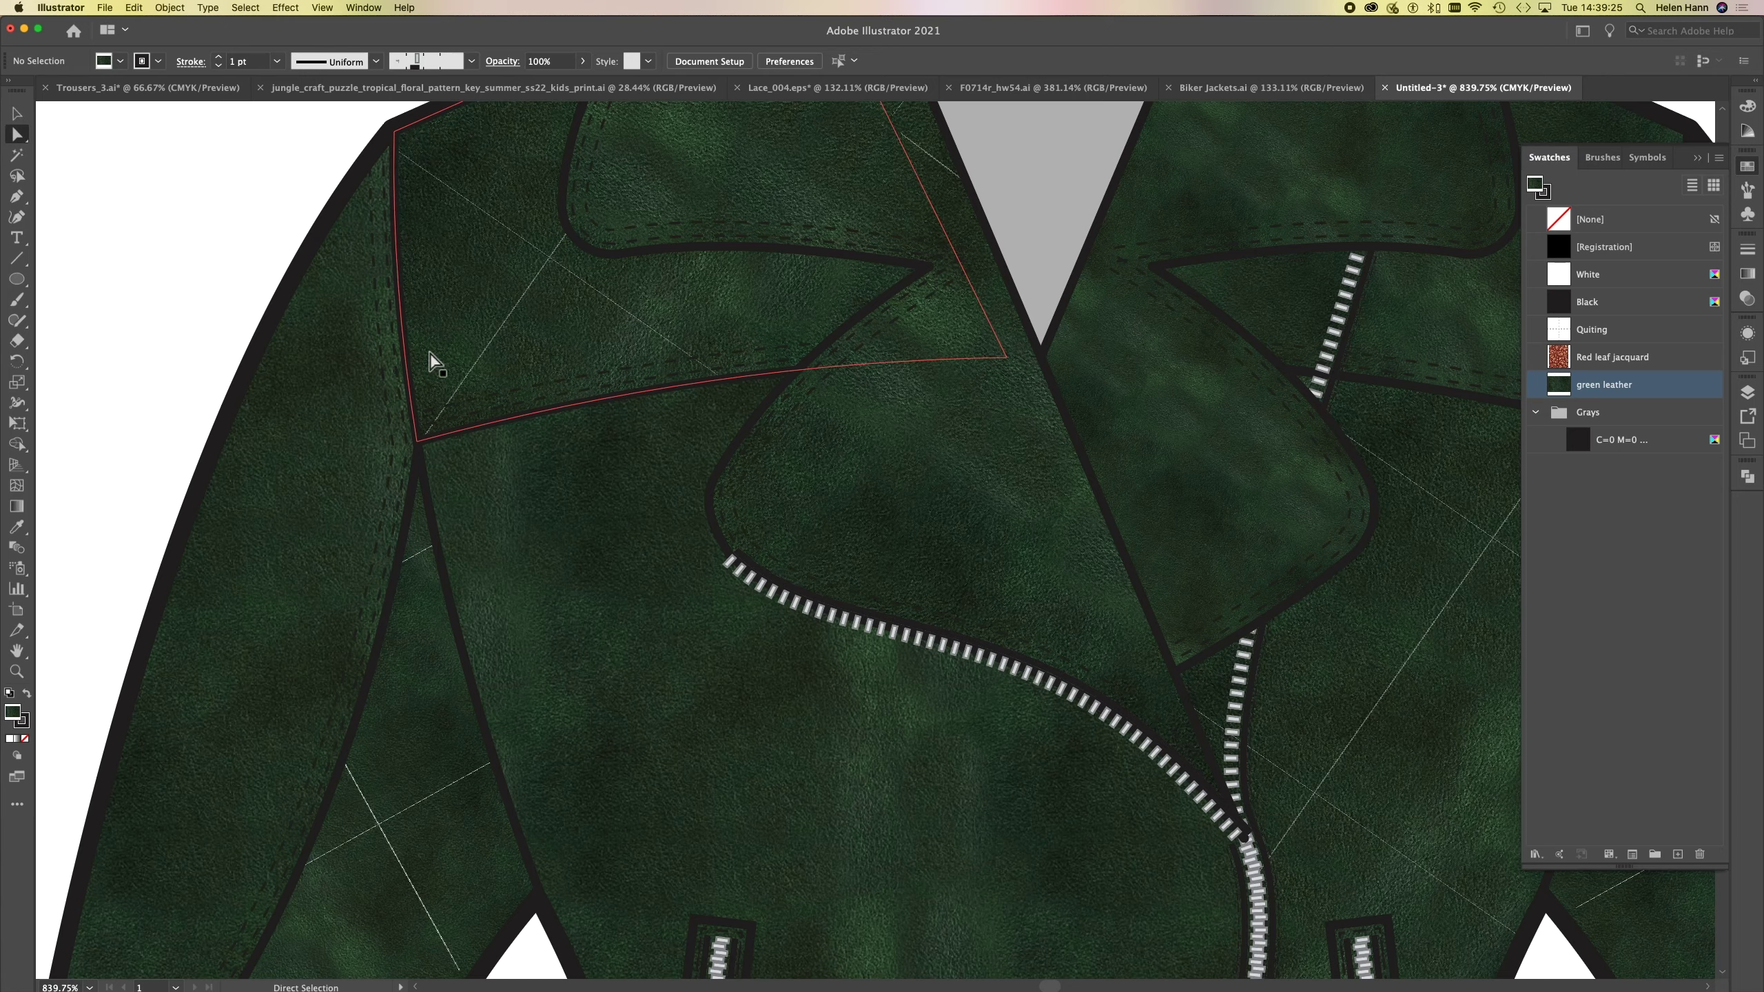
alt+super+click(1078, 815)
drag(957, 753, 890, 725)
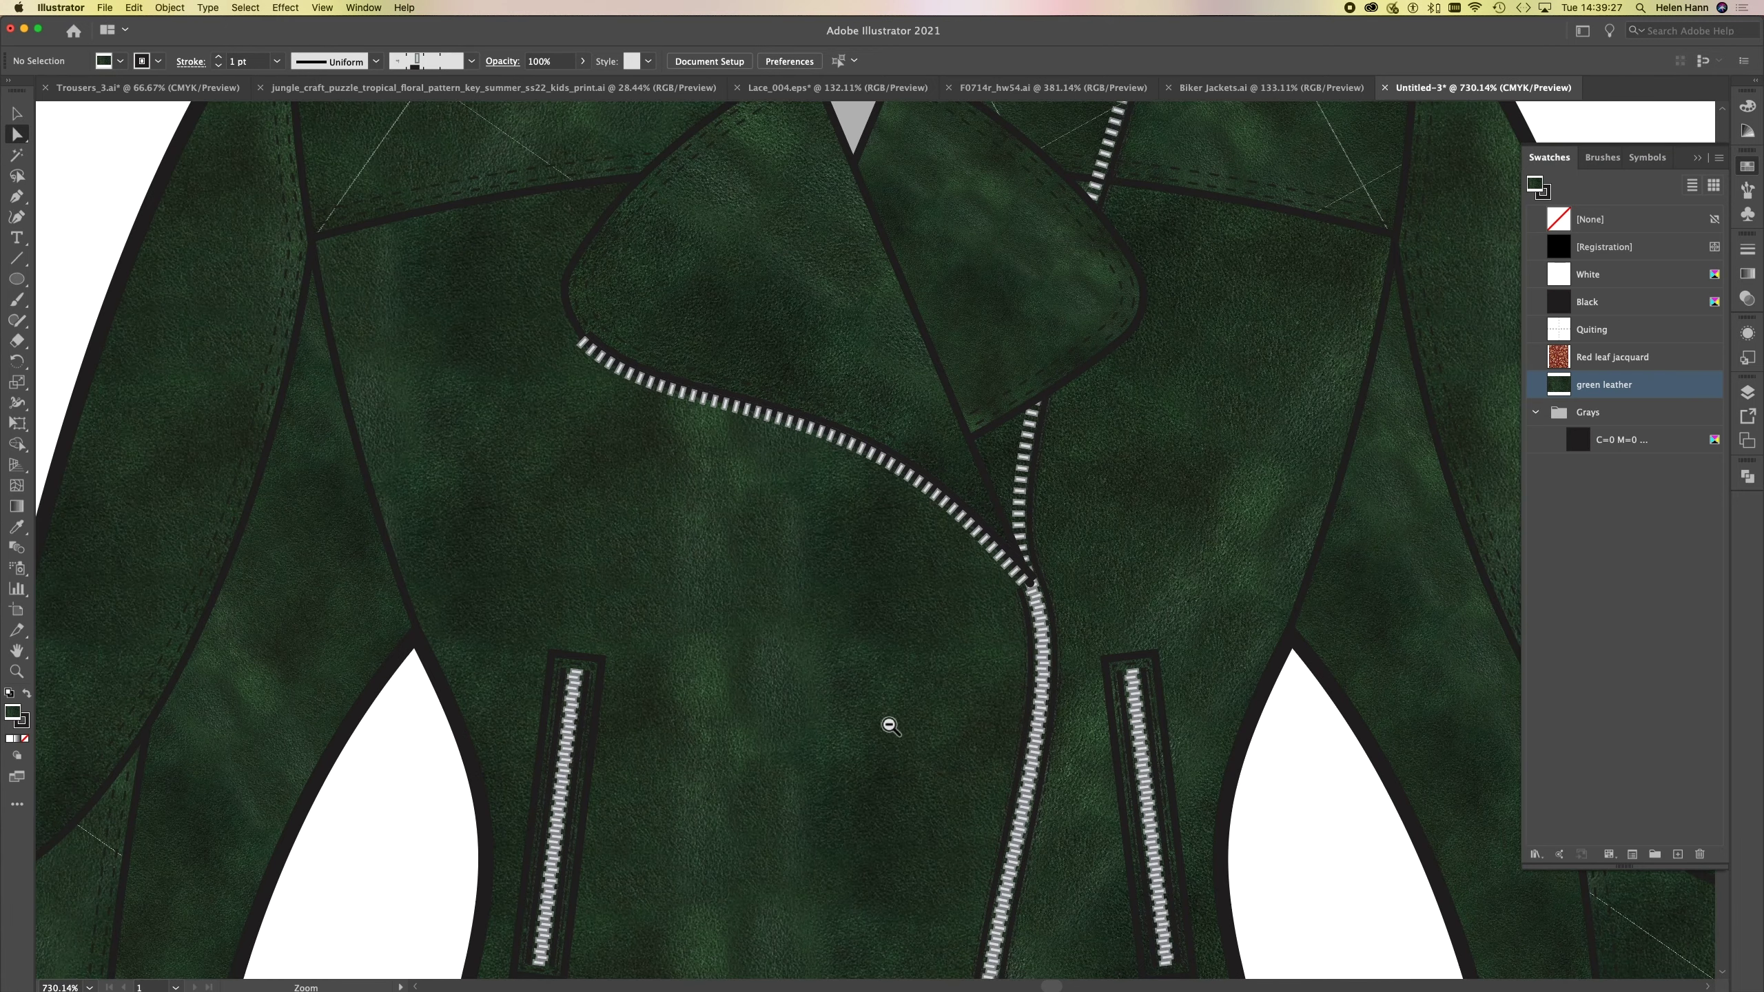
alt+super+click(884, 706)
alt+super+click(885, 707)
- Fill the back view's left body, left upper sleeve, left inner sleeve and right outer lower sleeve with leather sampled from the left front body
drag(1081, 675, 840, 833)
drag(955, 911, 434, 695)
drag(983, 784, 827, 925)
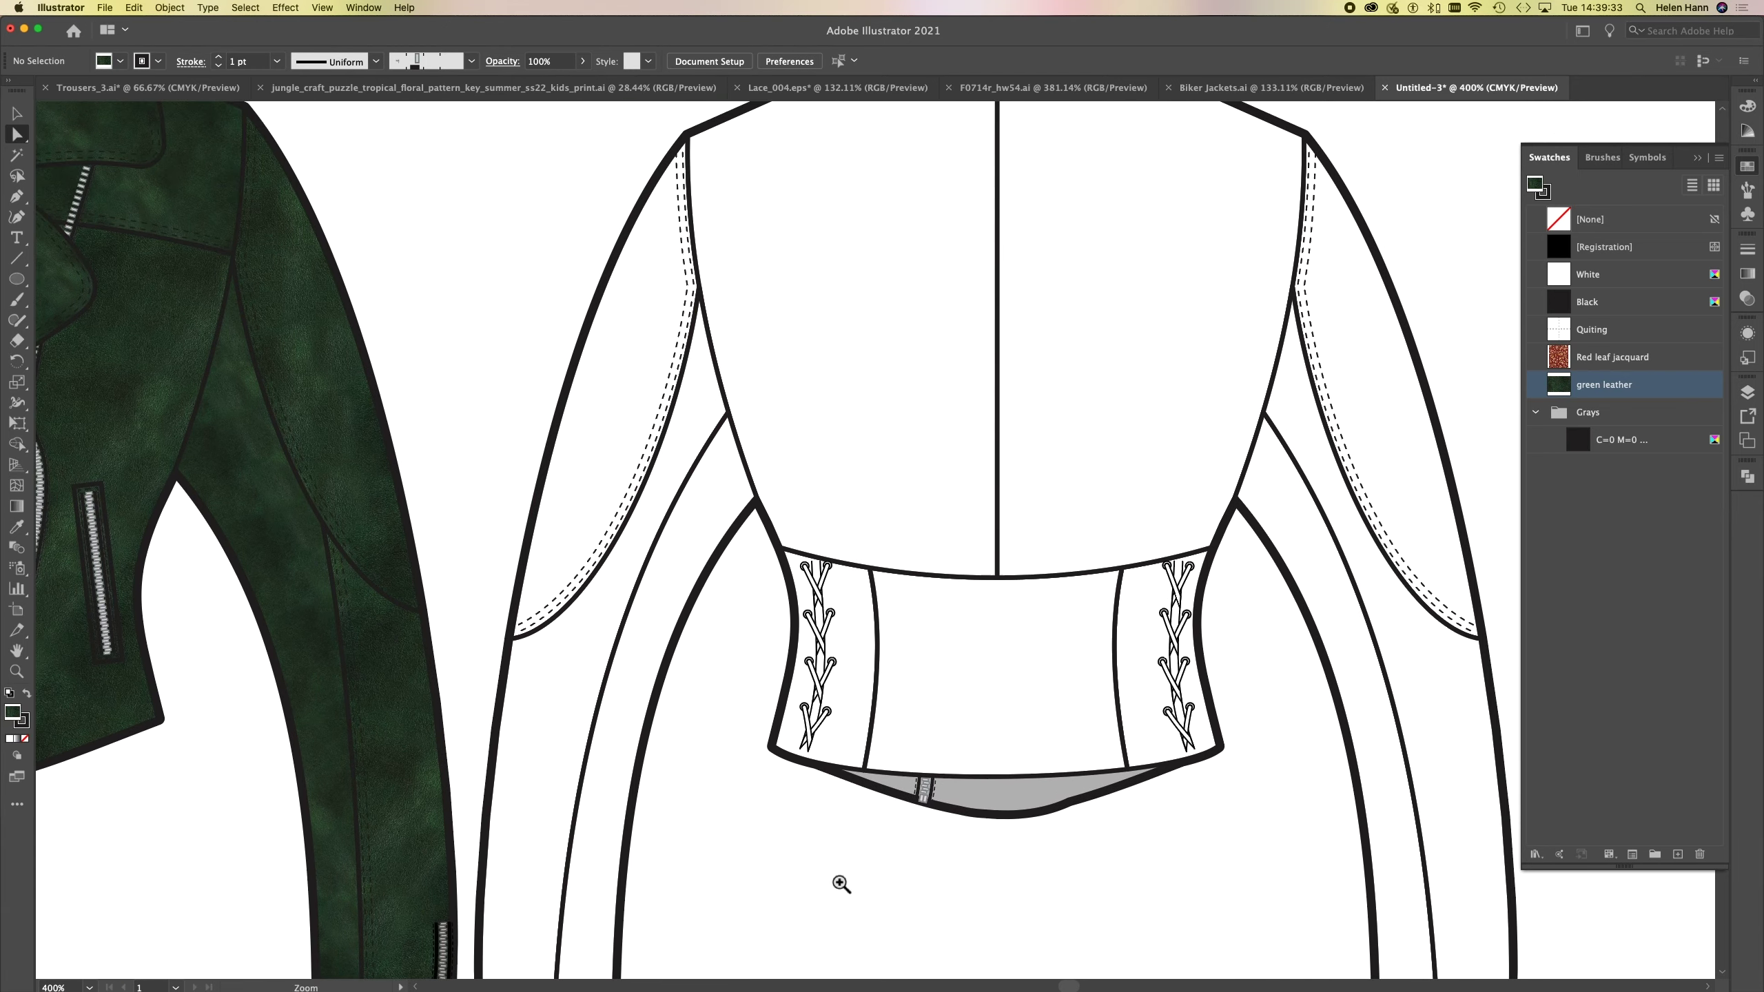
alt+super+click(942, 370)
alt+super+click(886, 456)
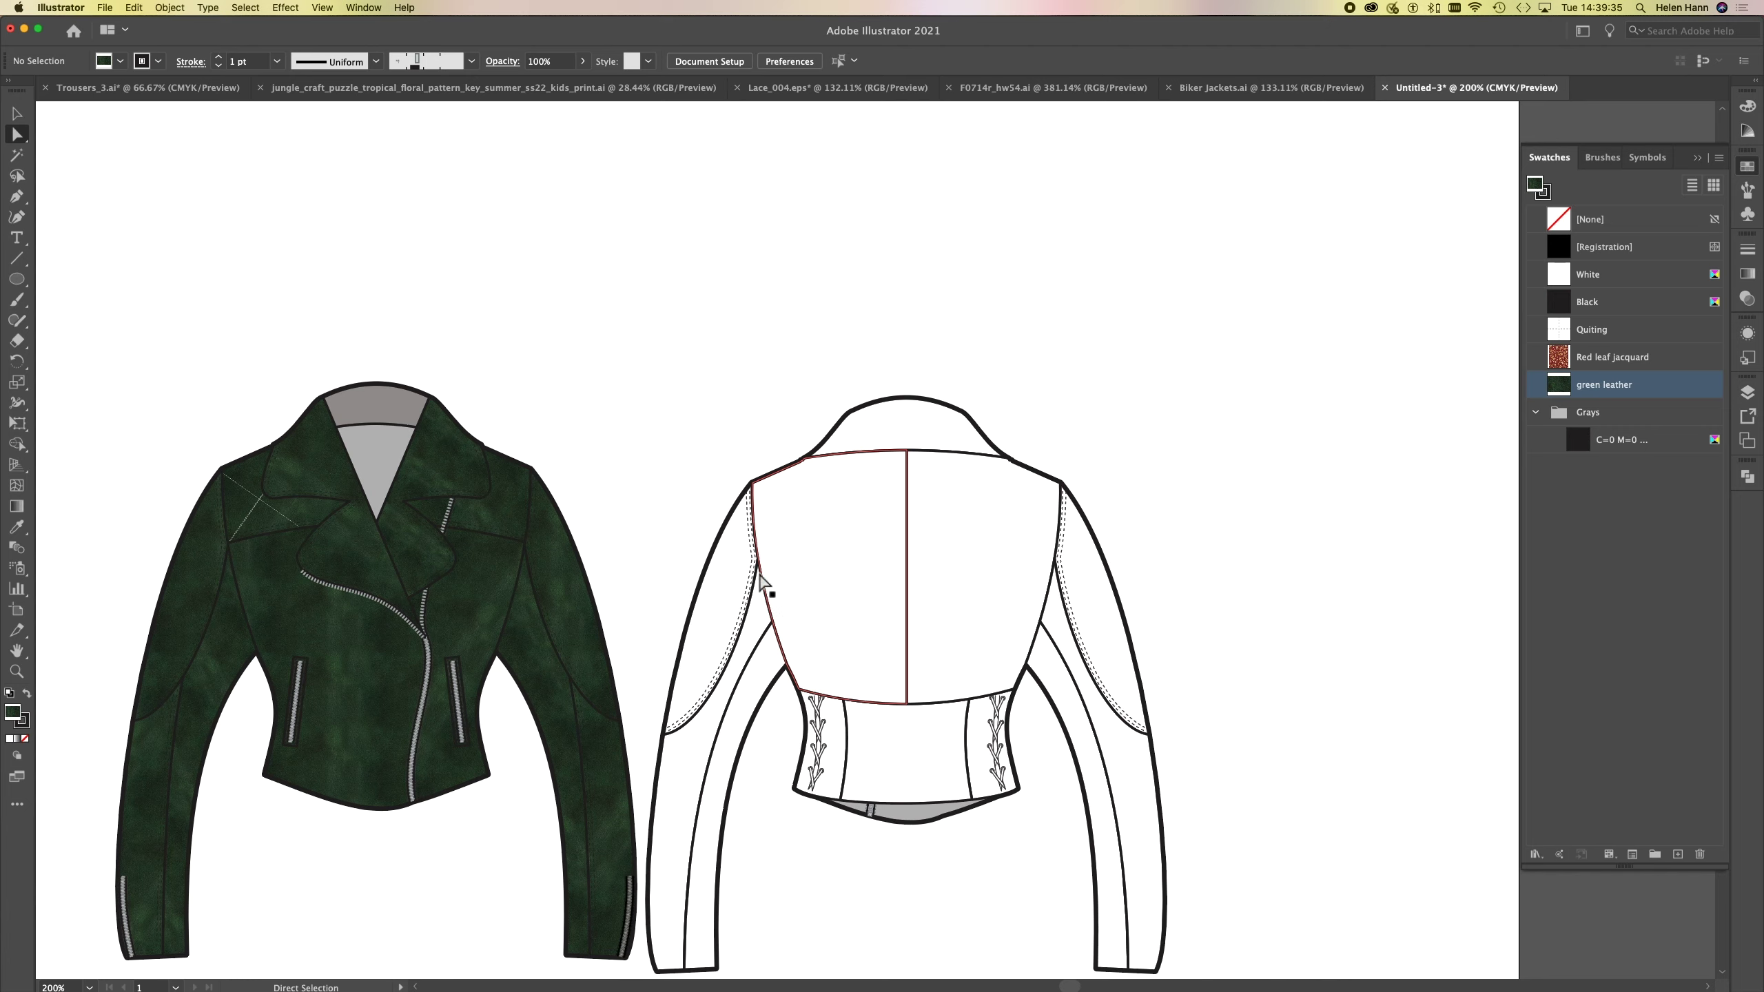
click(841, 567)
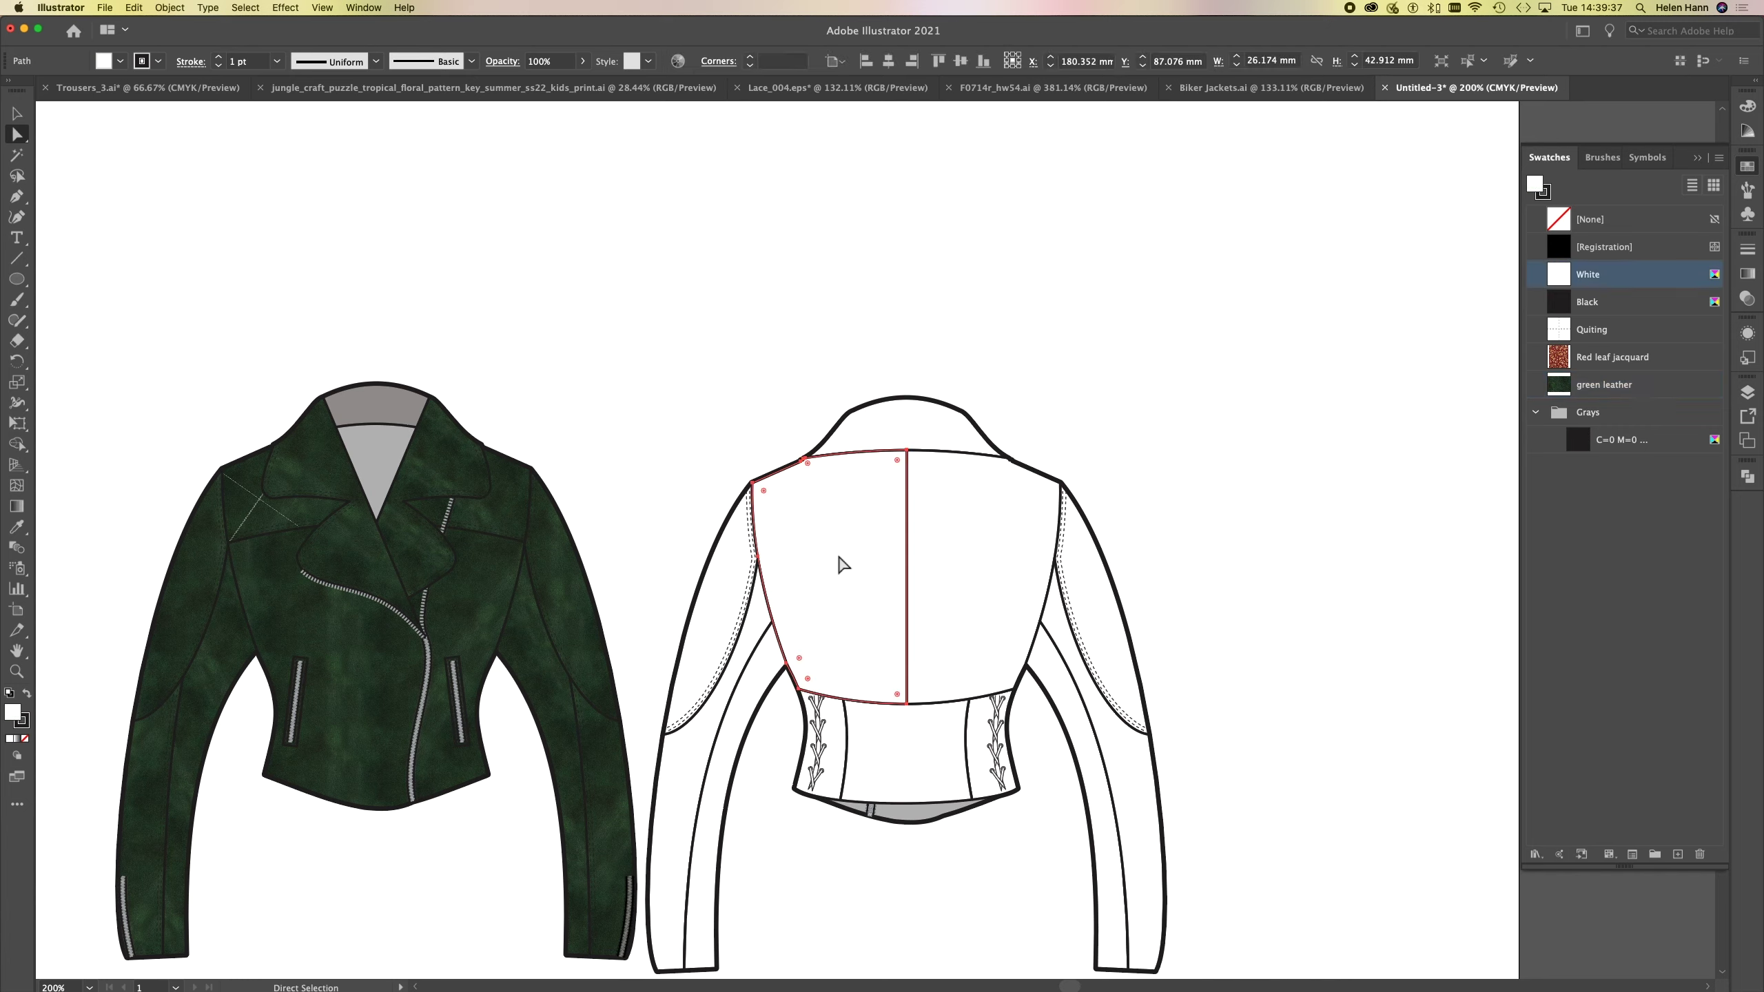
shift+click(975, 570)
shift+click(1139, 793)
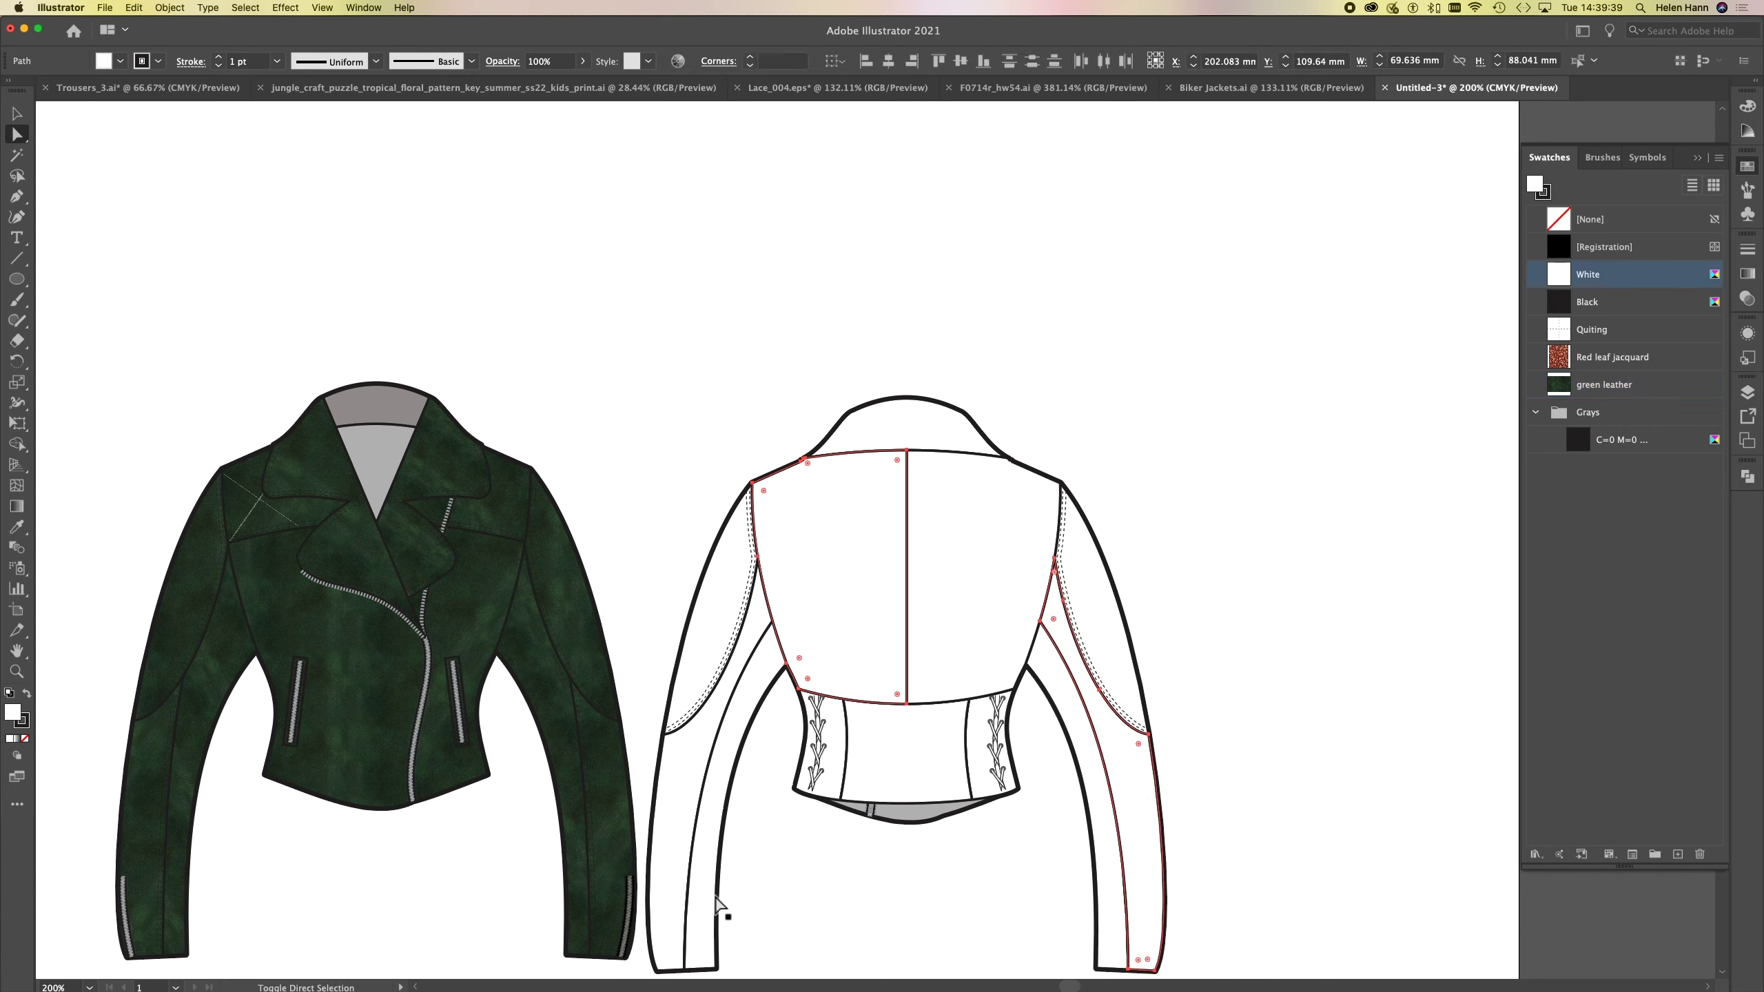
shift+click(704, 911)
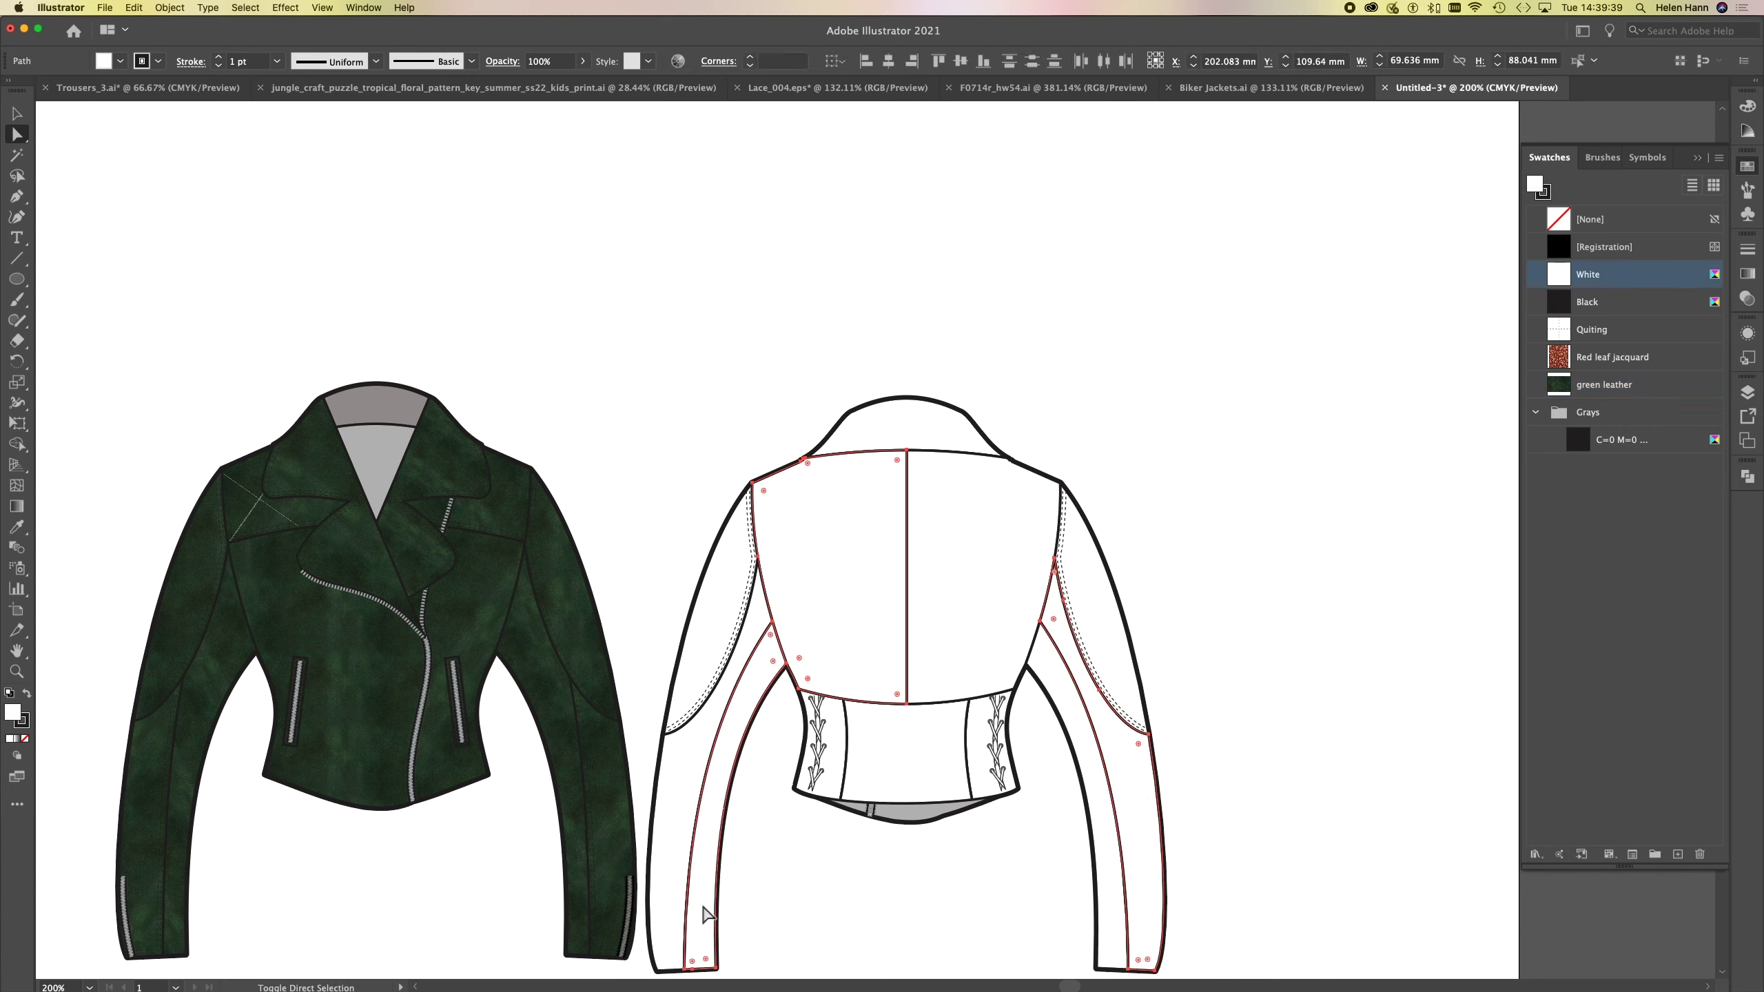
shift+click(704, 678)
key(i)
click(378, 718)
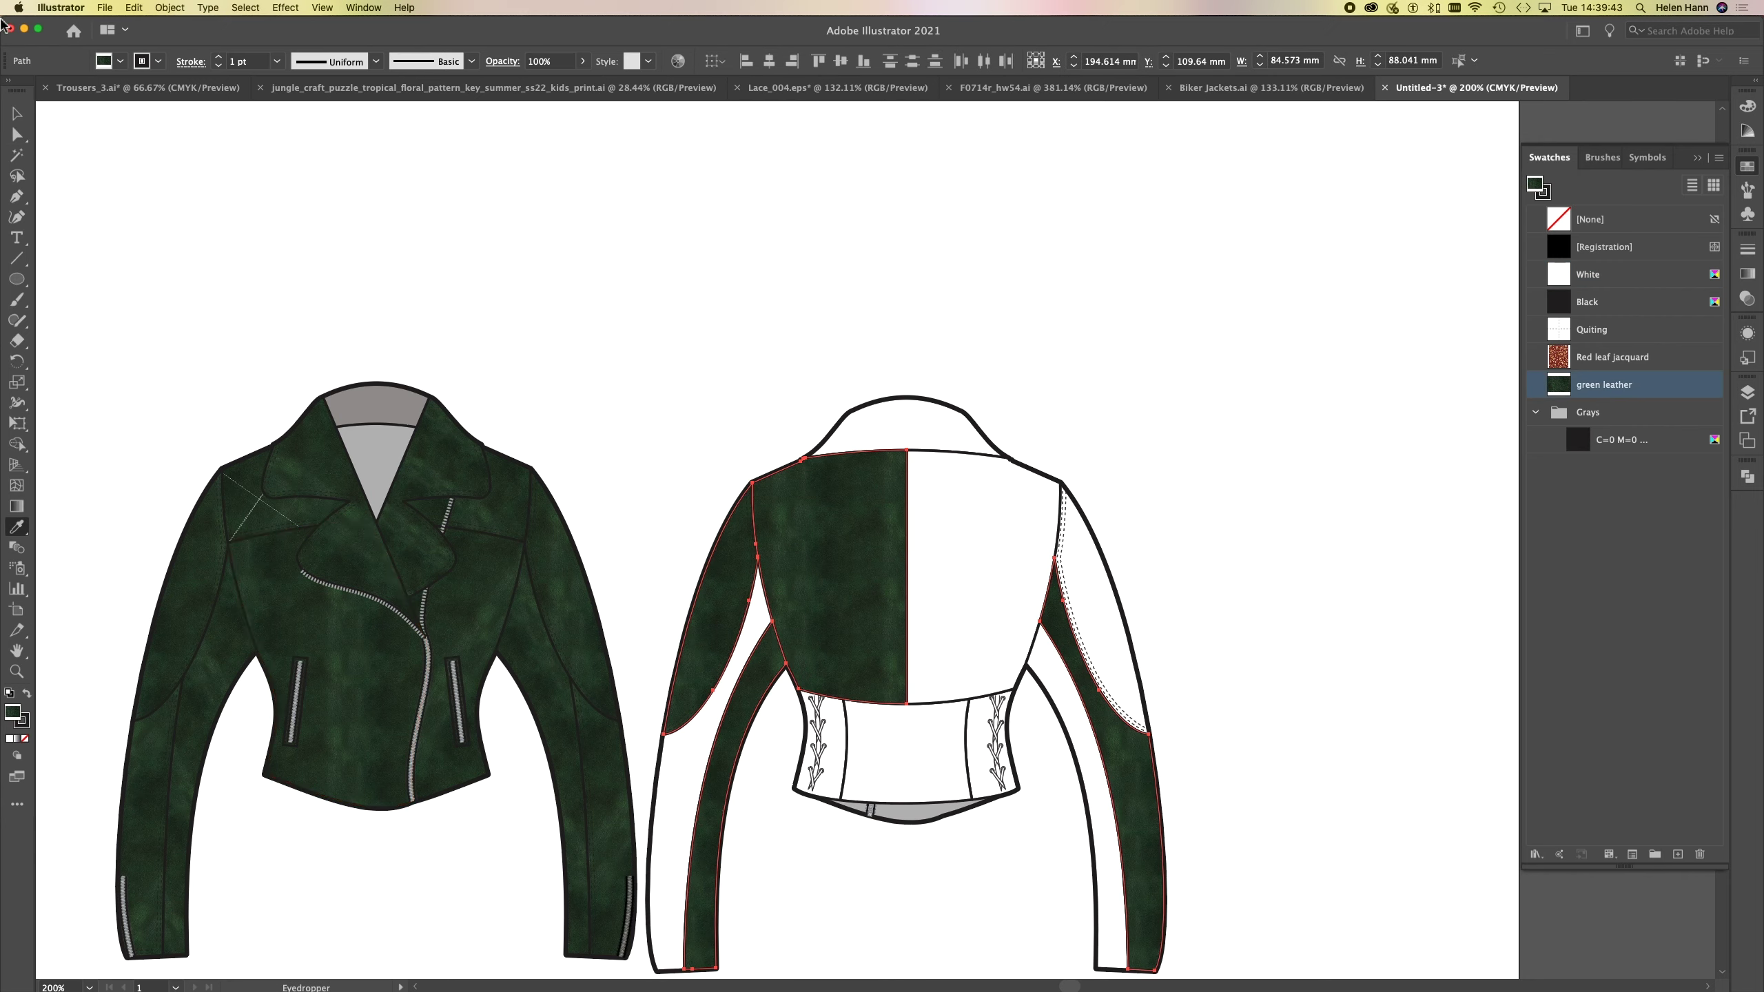
- Fill the back view's collar, right upper sleeve, centre waist and left outer lower sleeve with leather sampled from the front's left upper sleeve
click(16, 135)
click(915, 427)
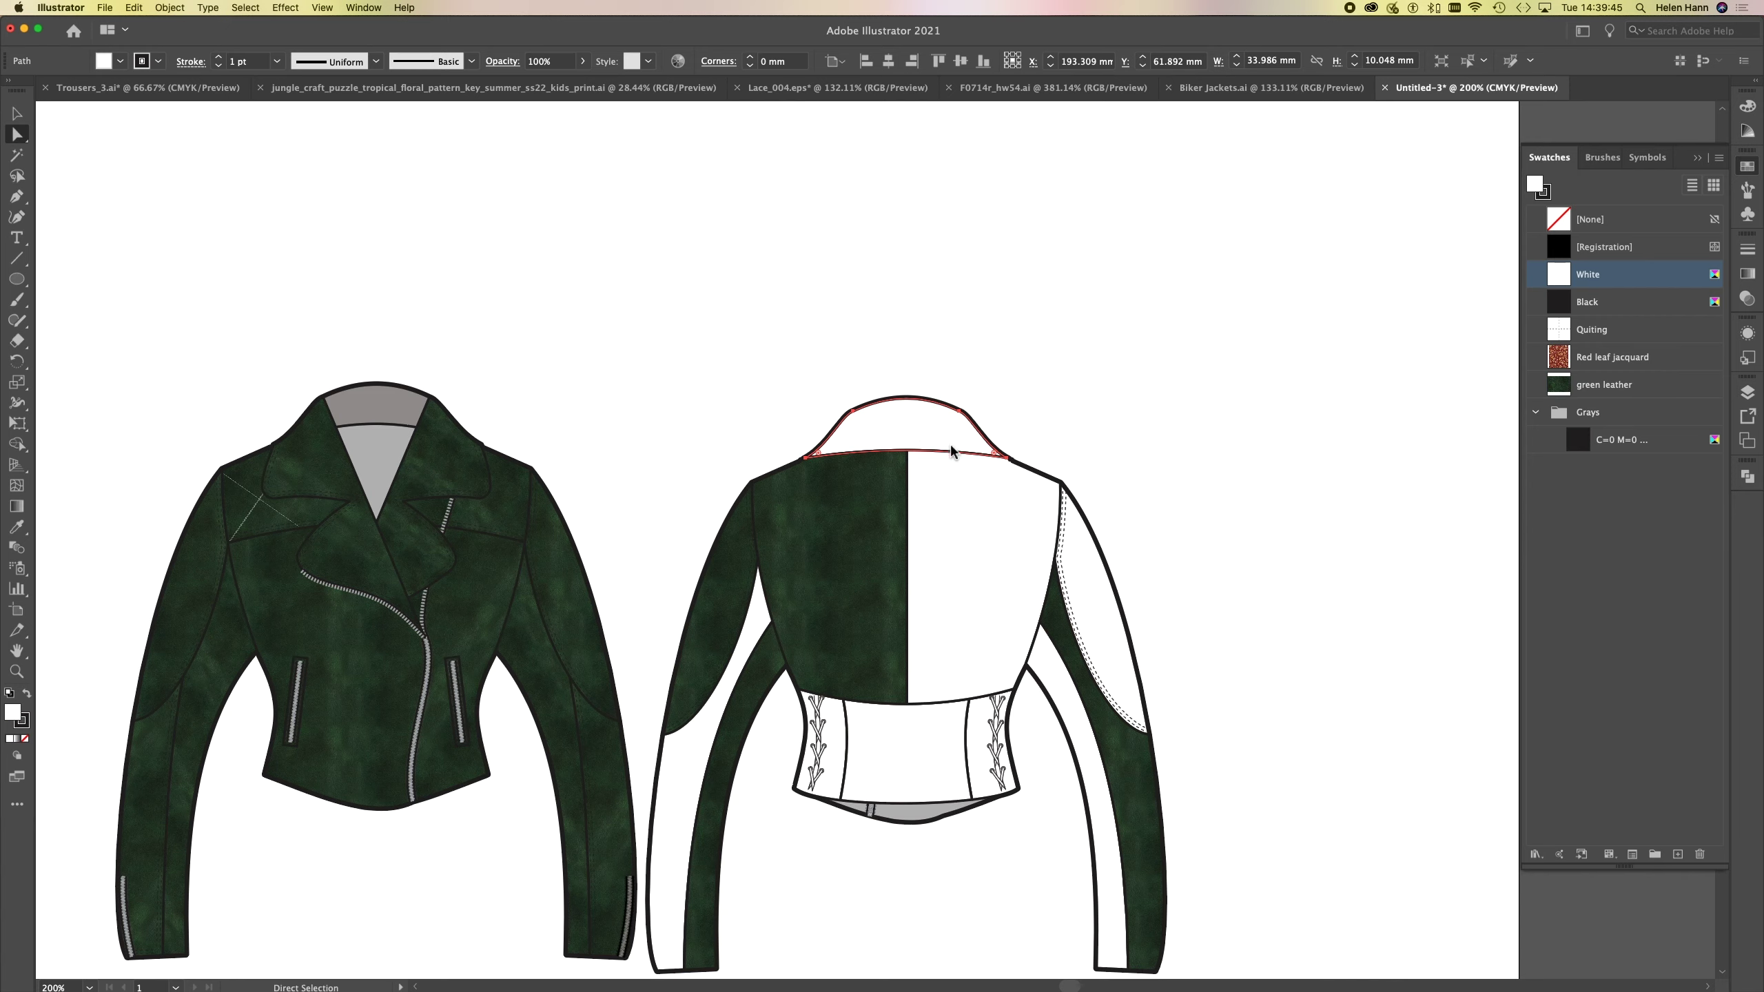
shift+click(939, 752)
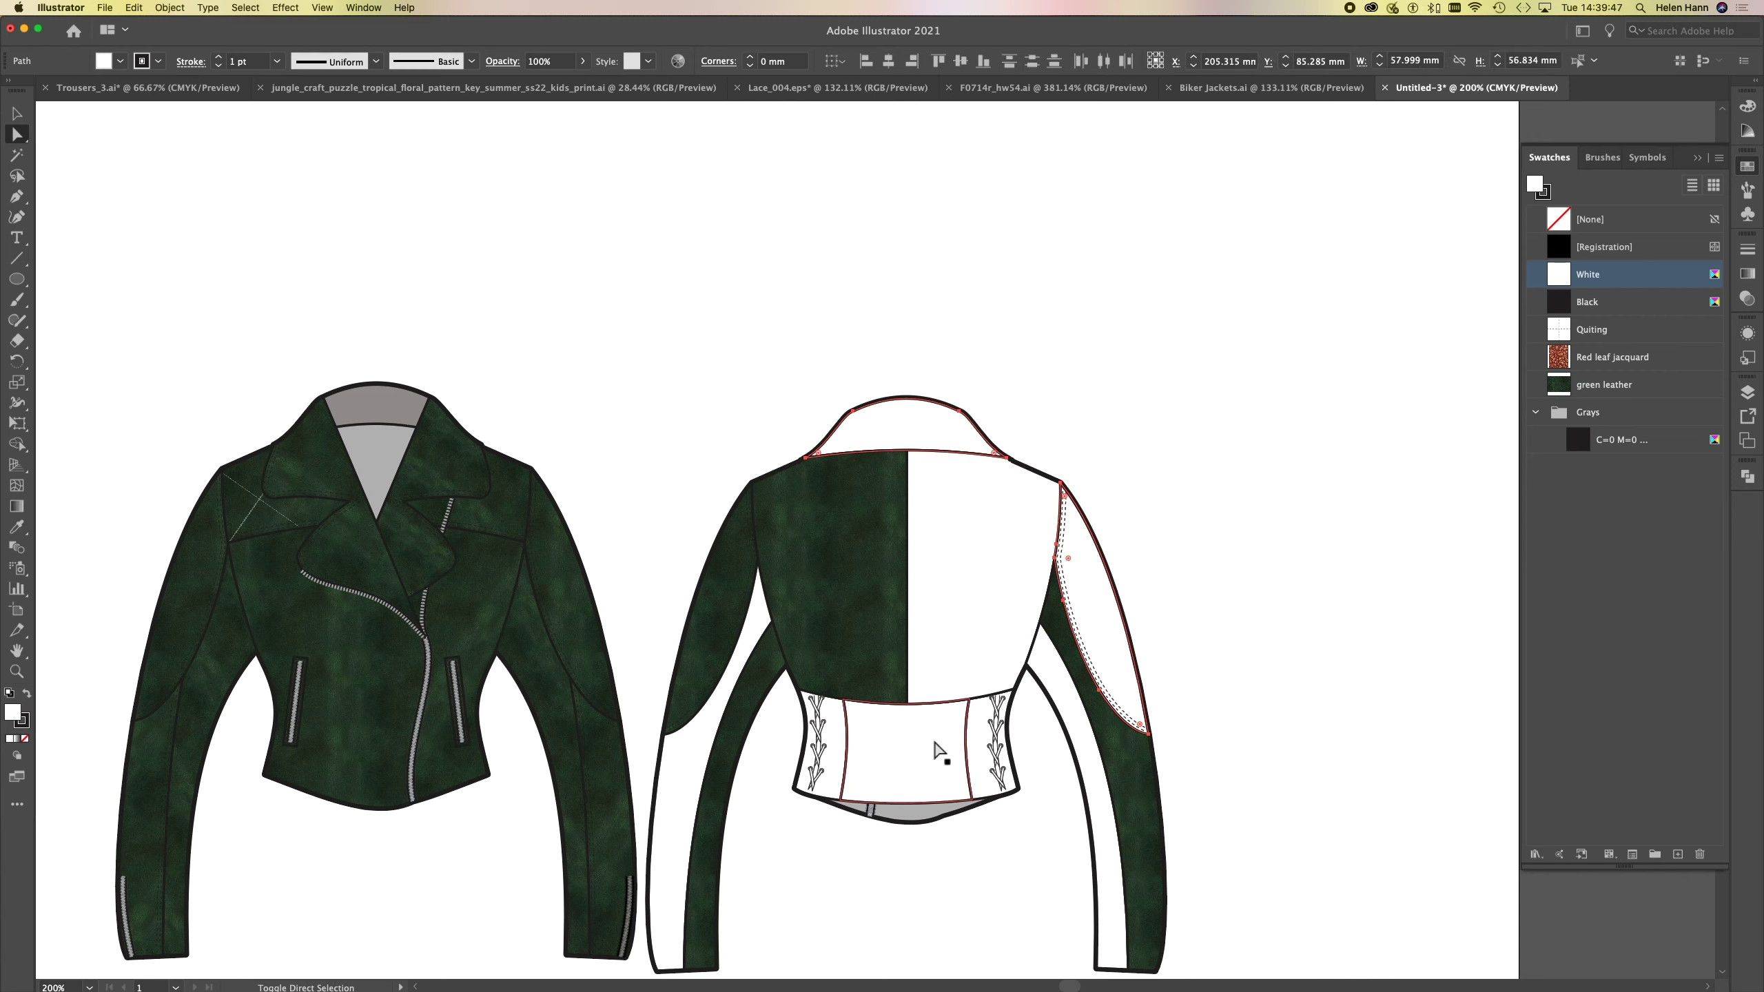
shift+click(678, 810)
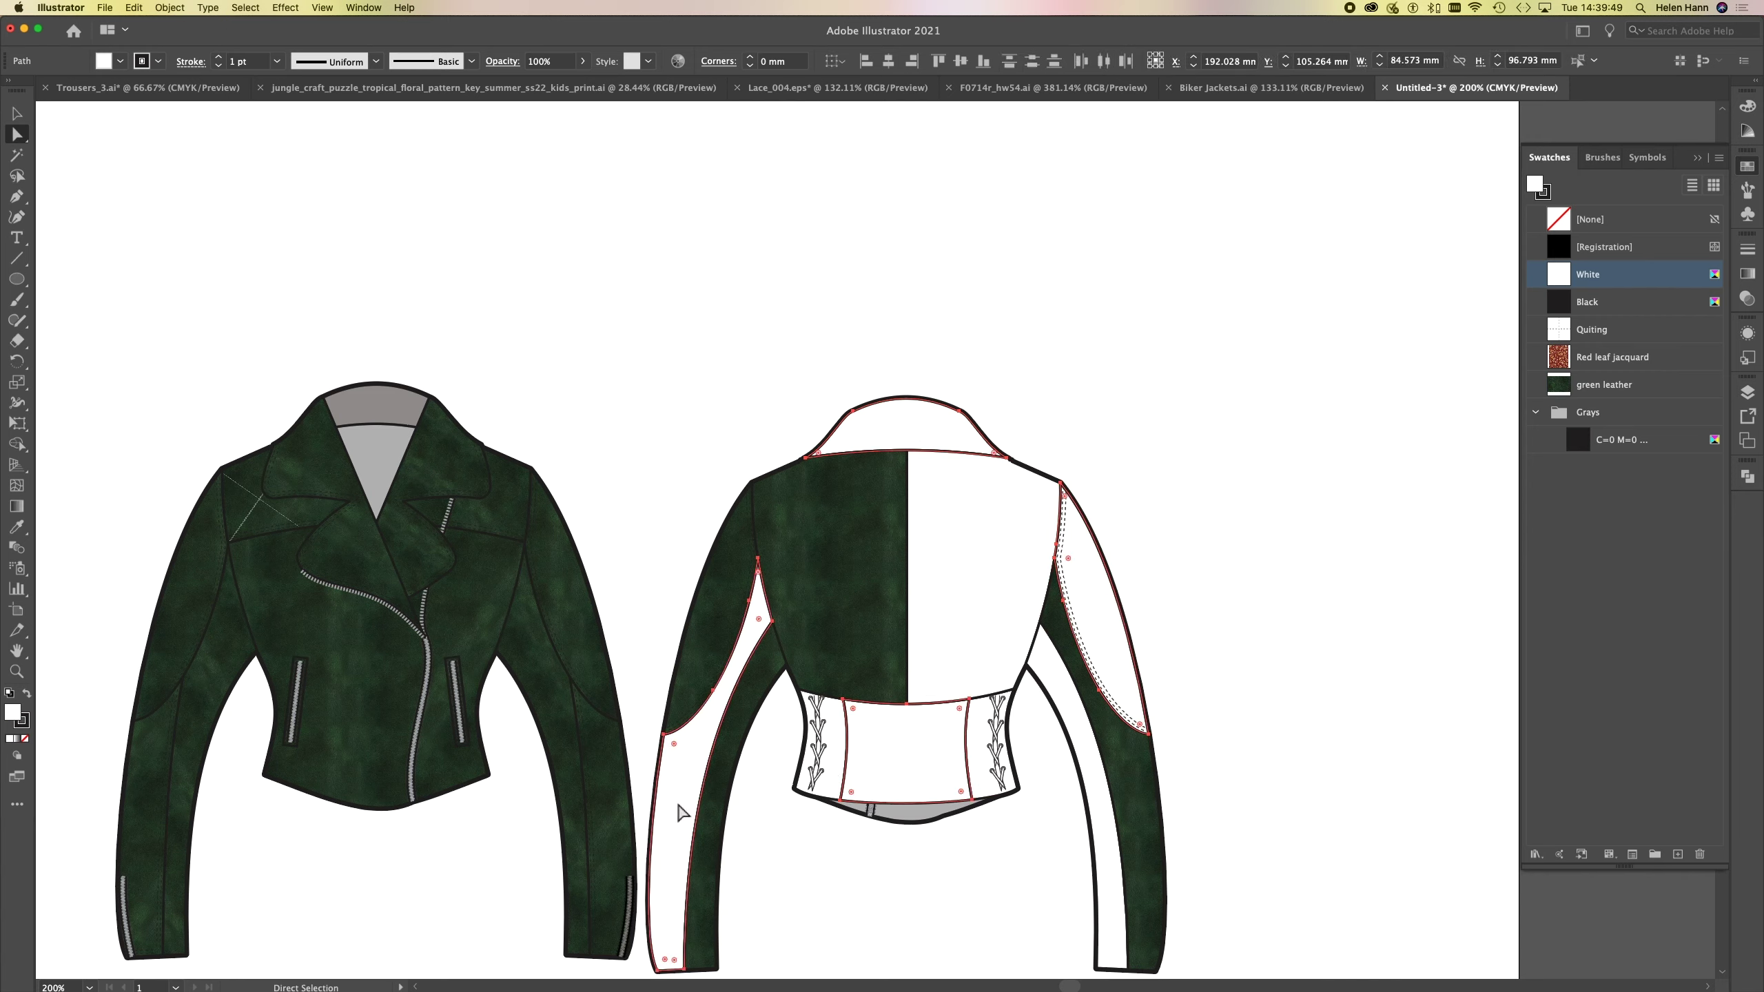
key(i)
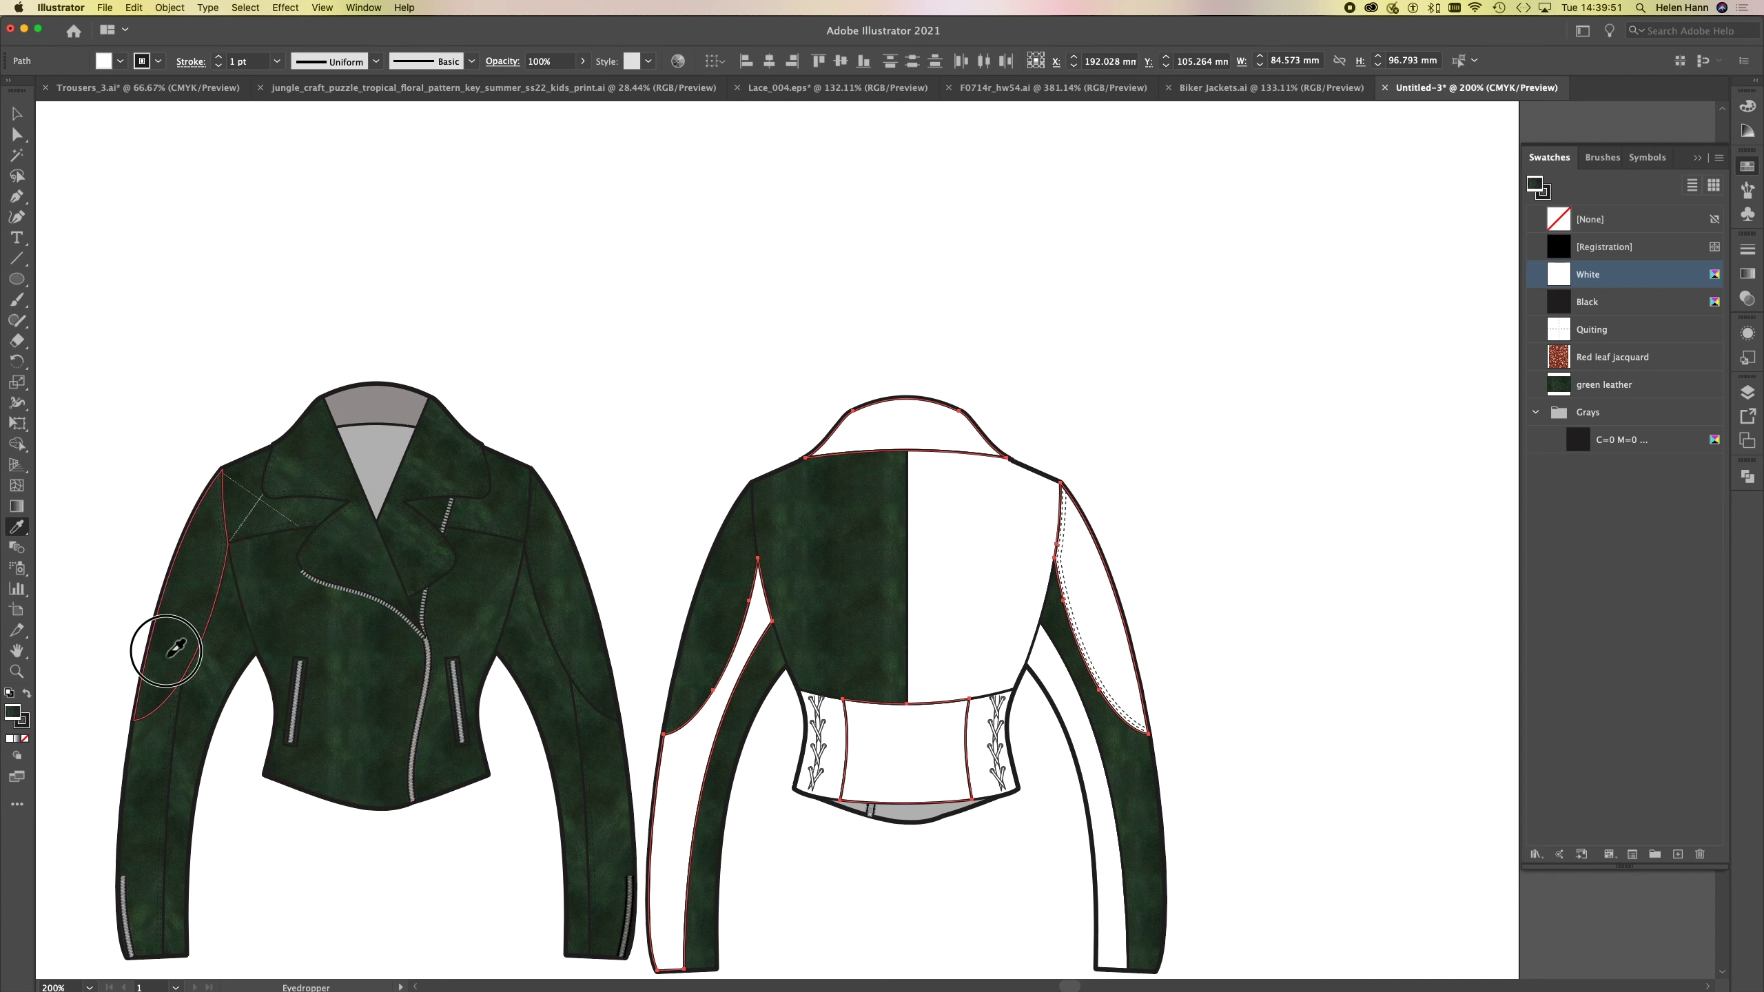
click(170, 655)
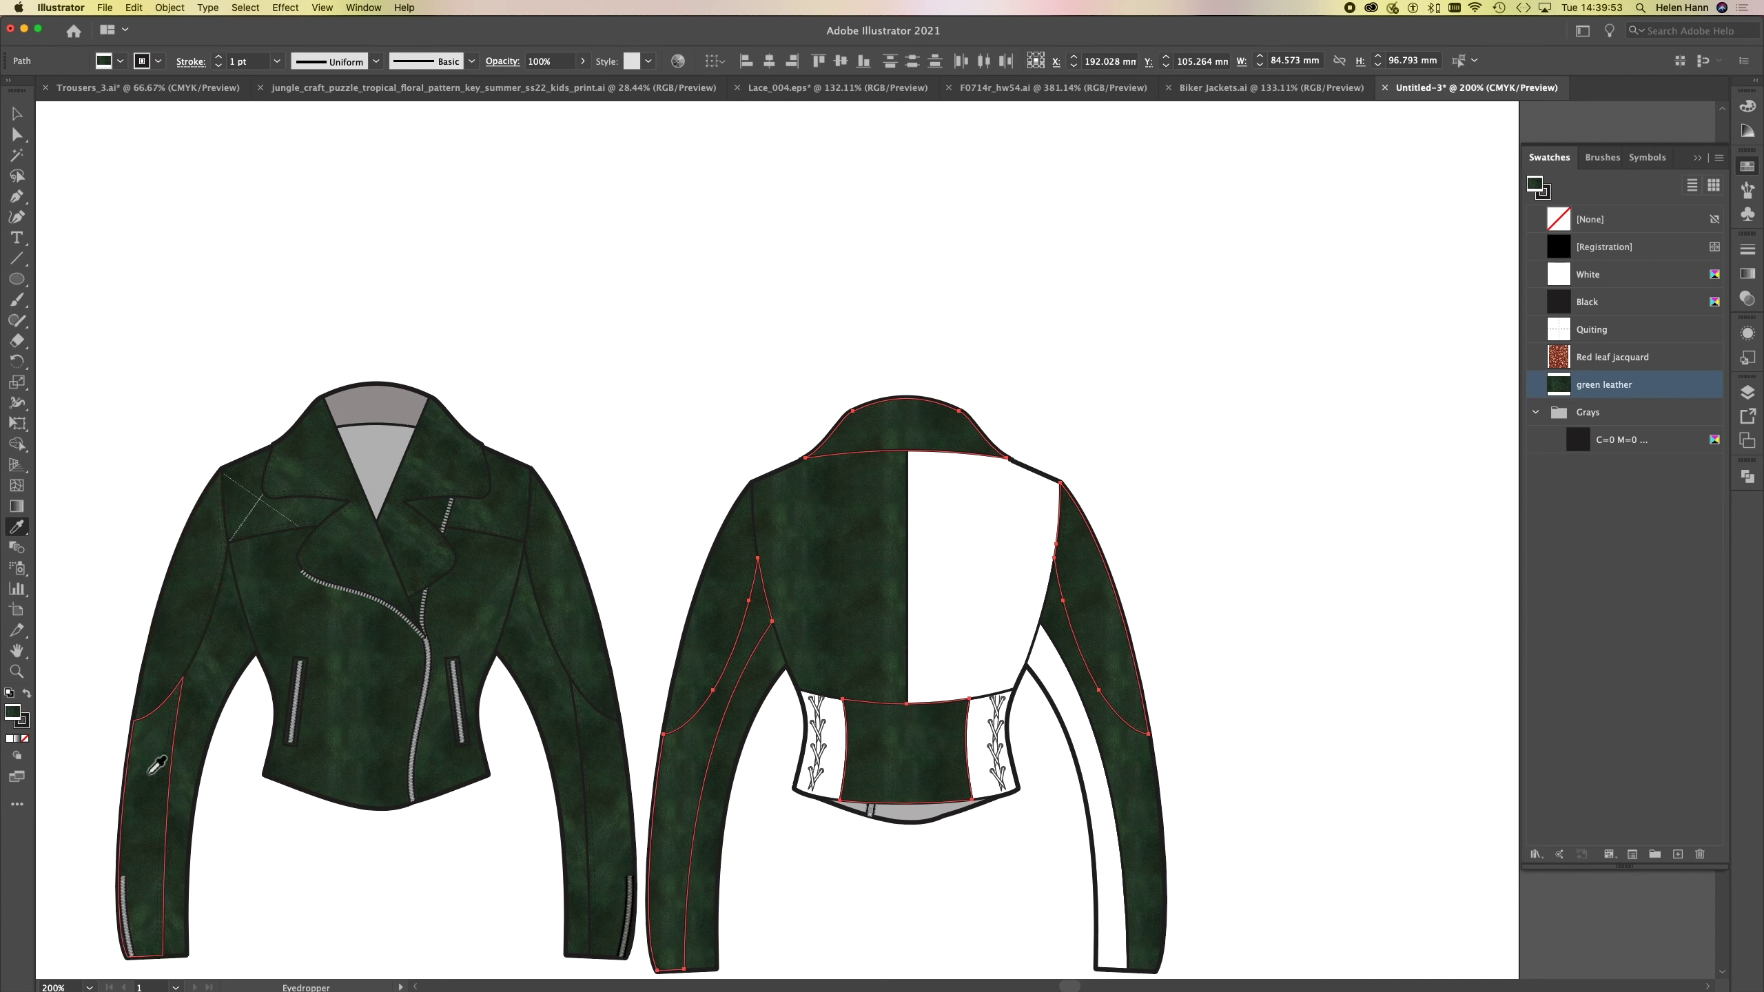
- Fill the back view's right body panel and both laced side waist panels with green leather sampled from the front's left collar
click(15, 136)
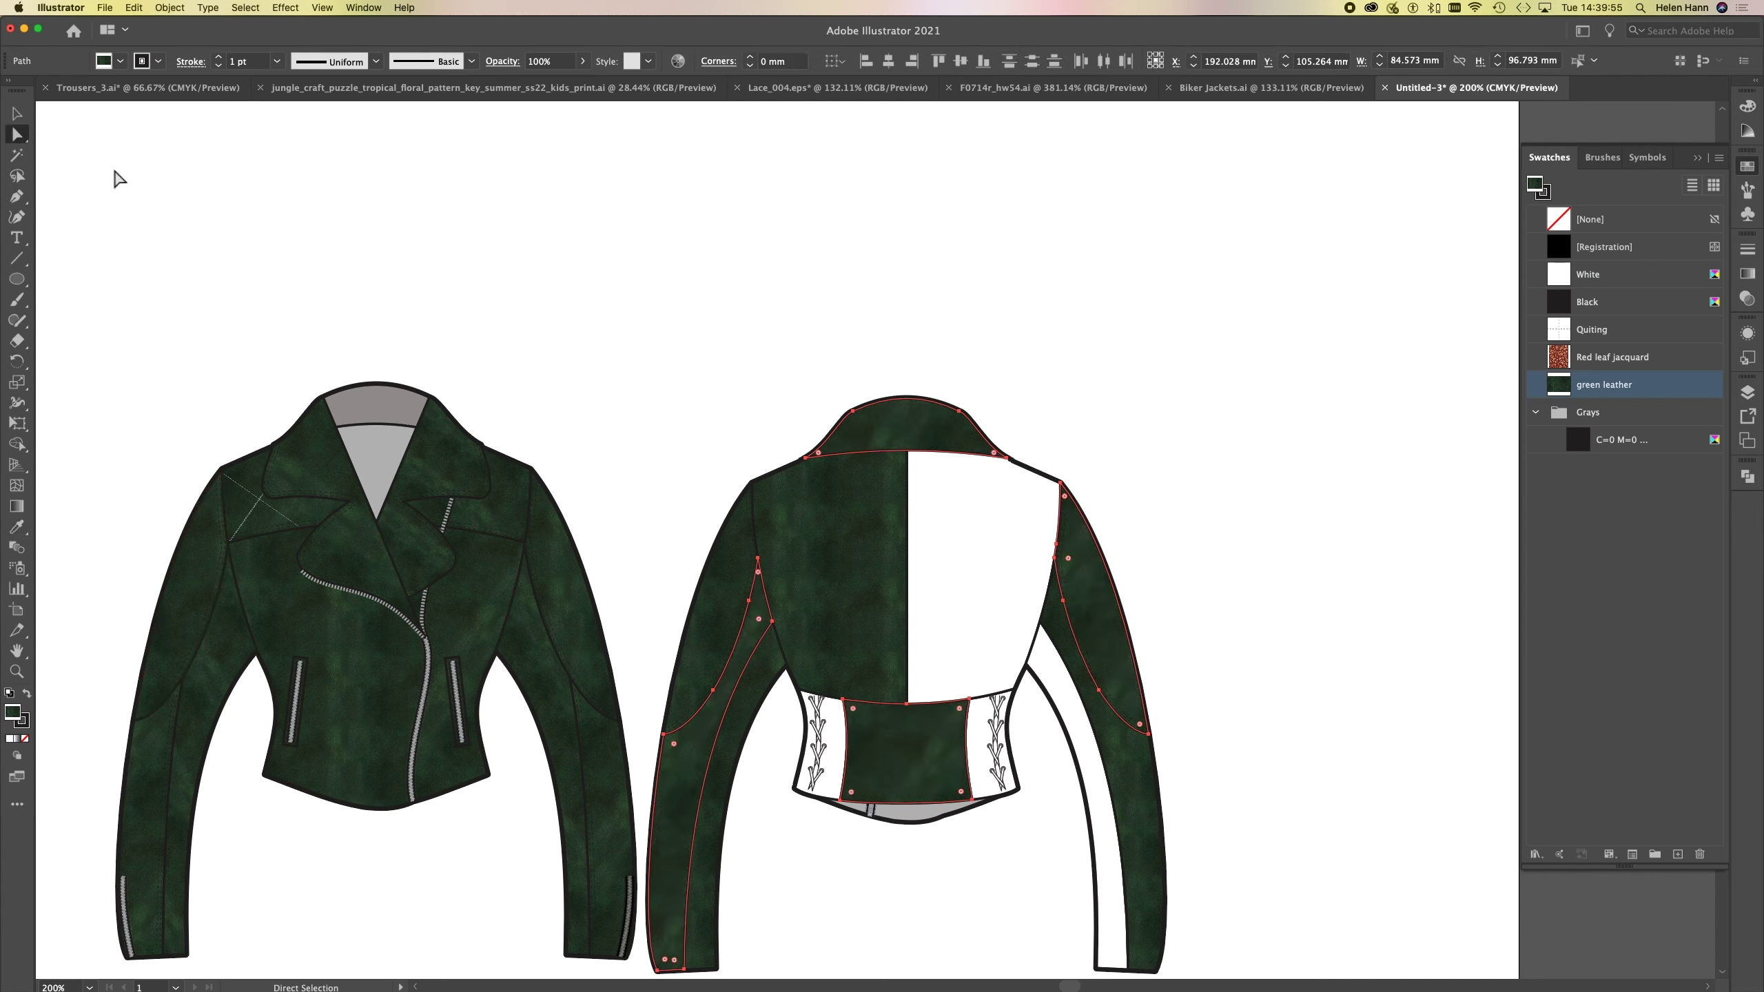
click(946, 552)
shift+click(992, 770)
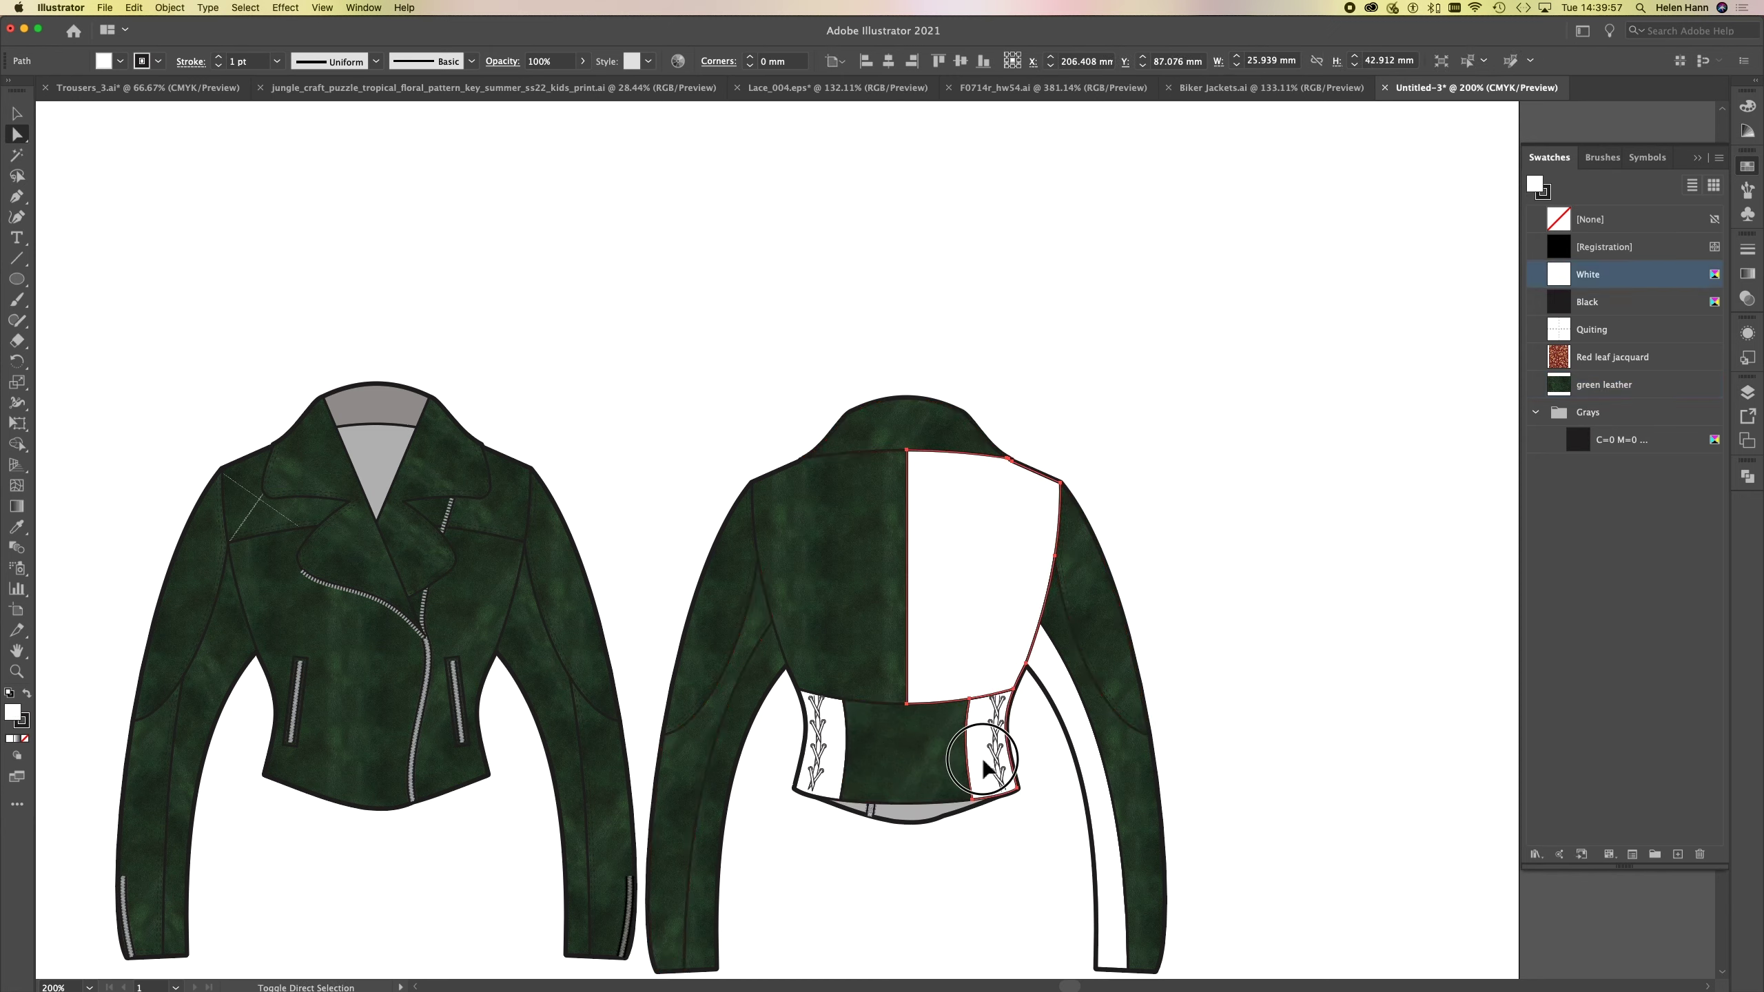
shift+click(868, 781)
shift+click(864, 774)
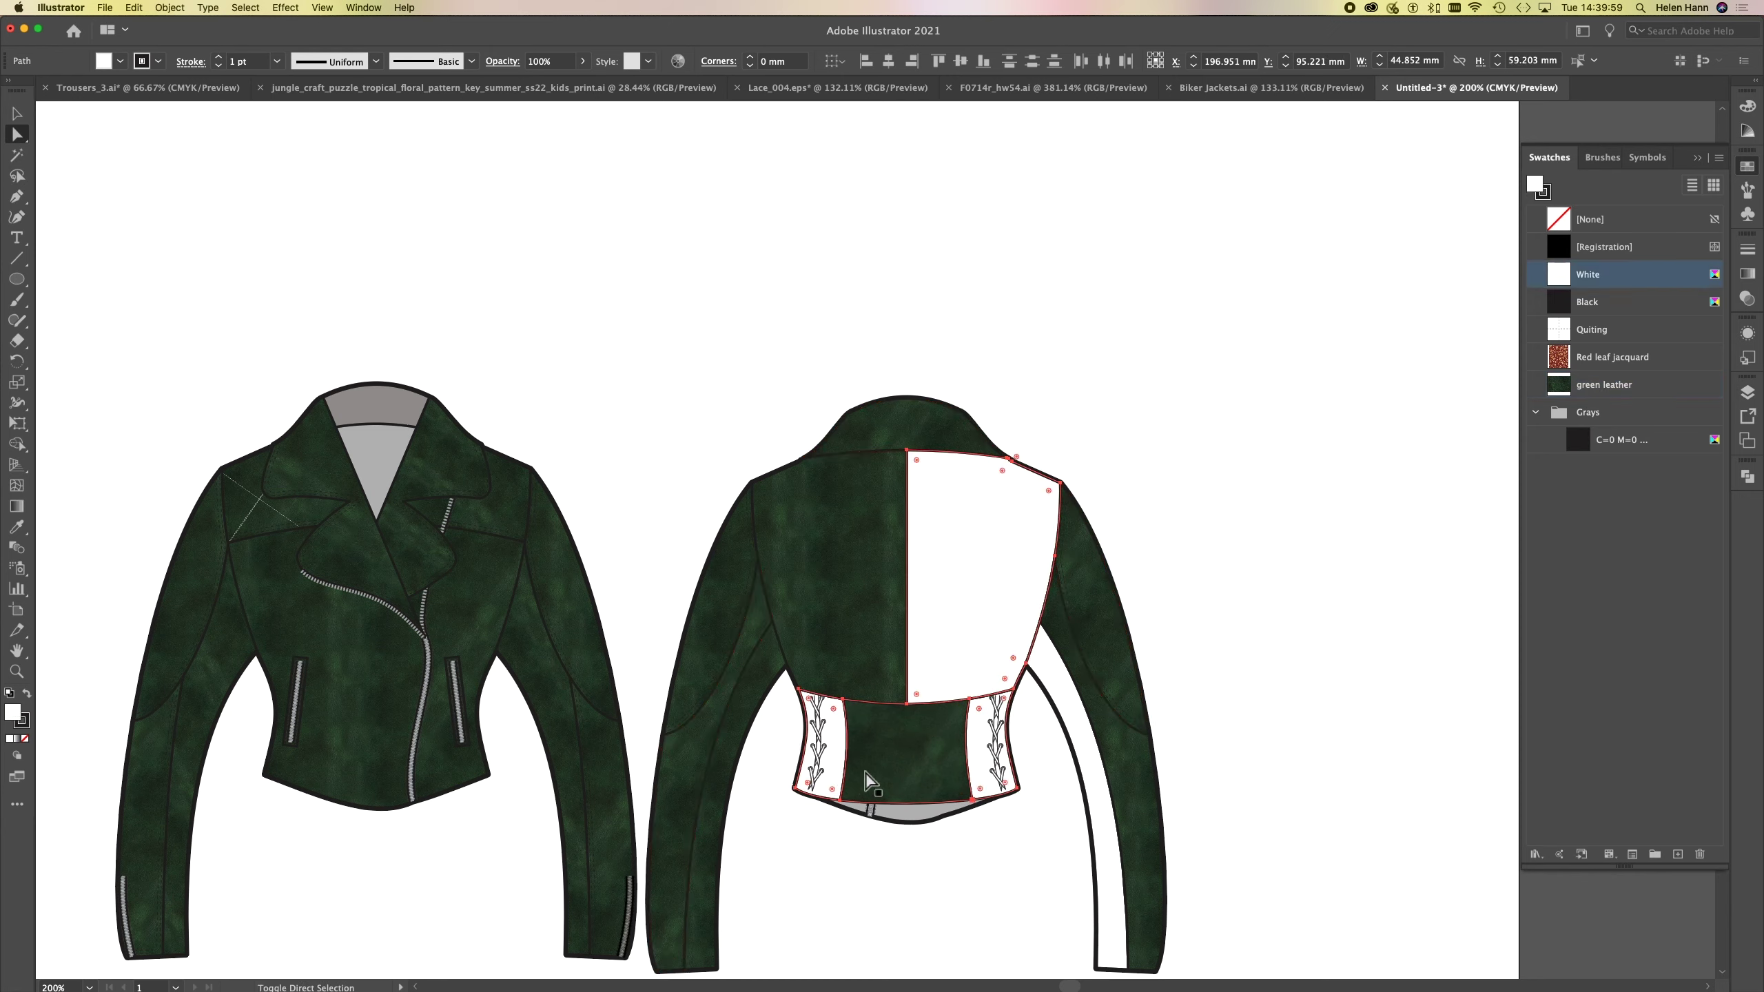
key(i)
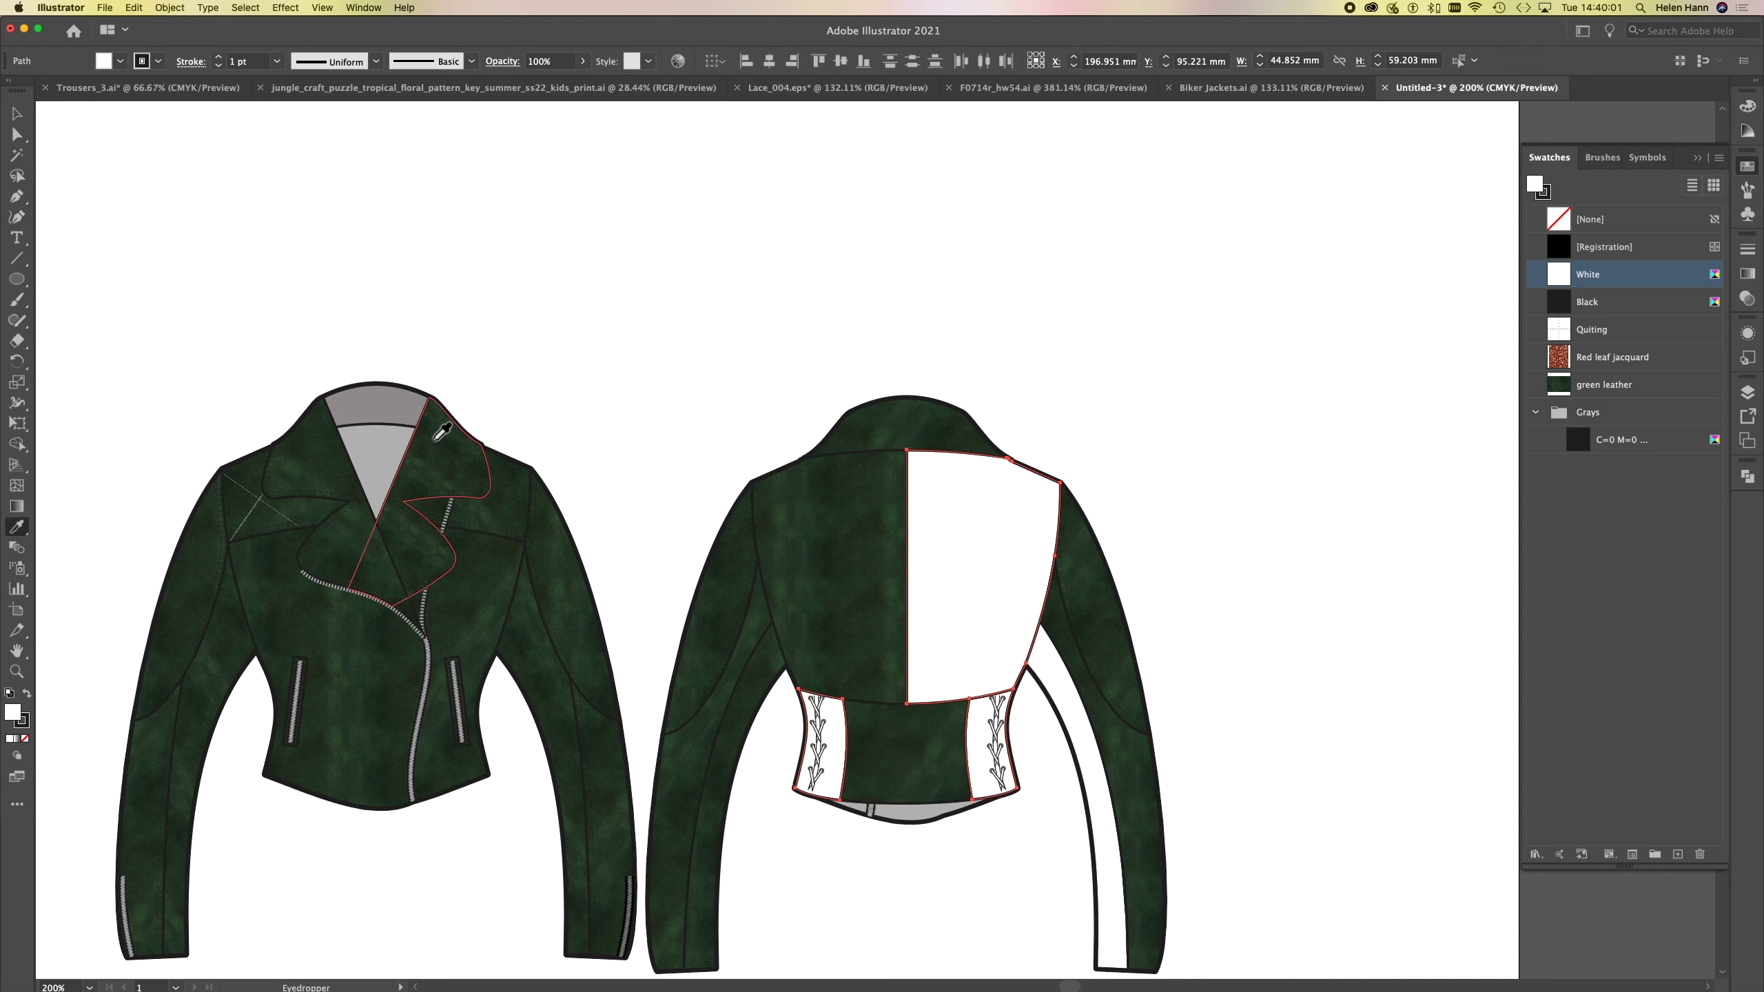
click(321, 456)
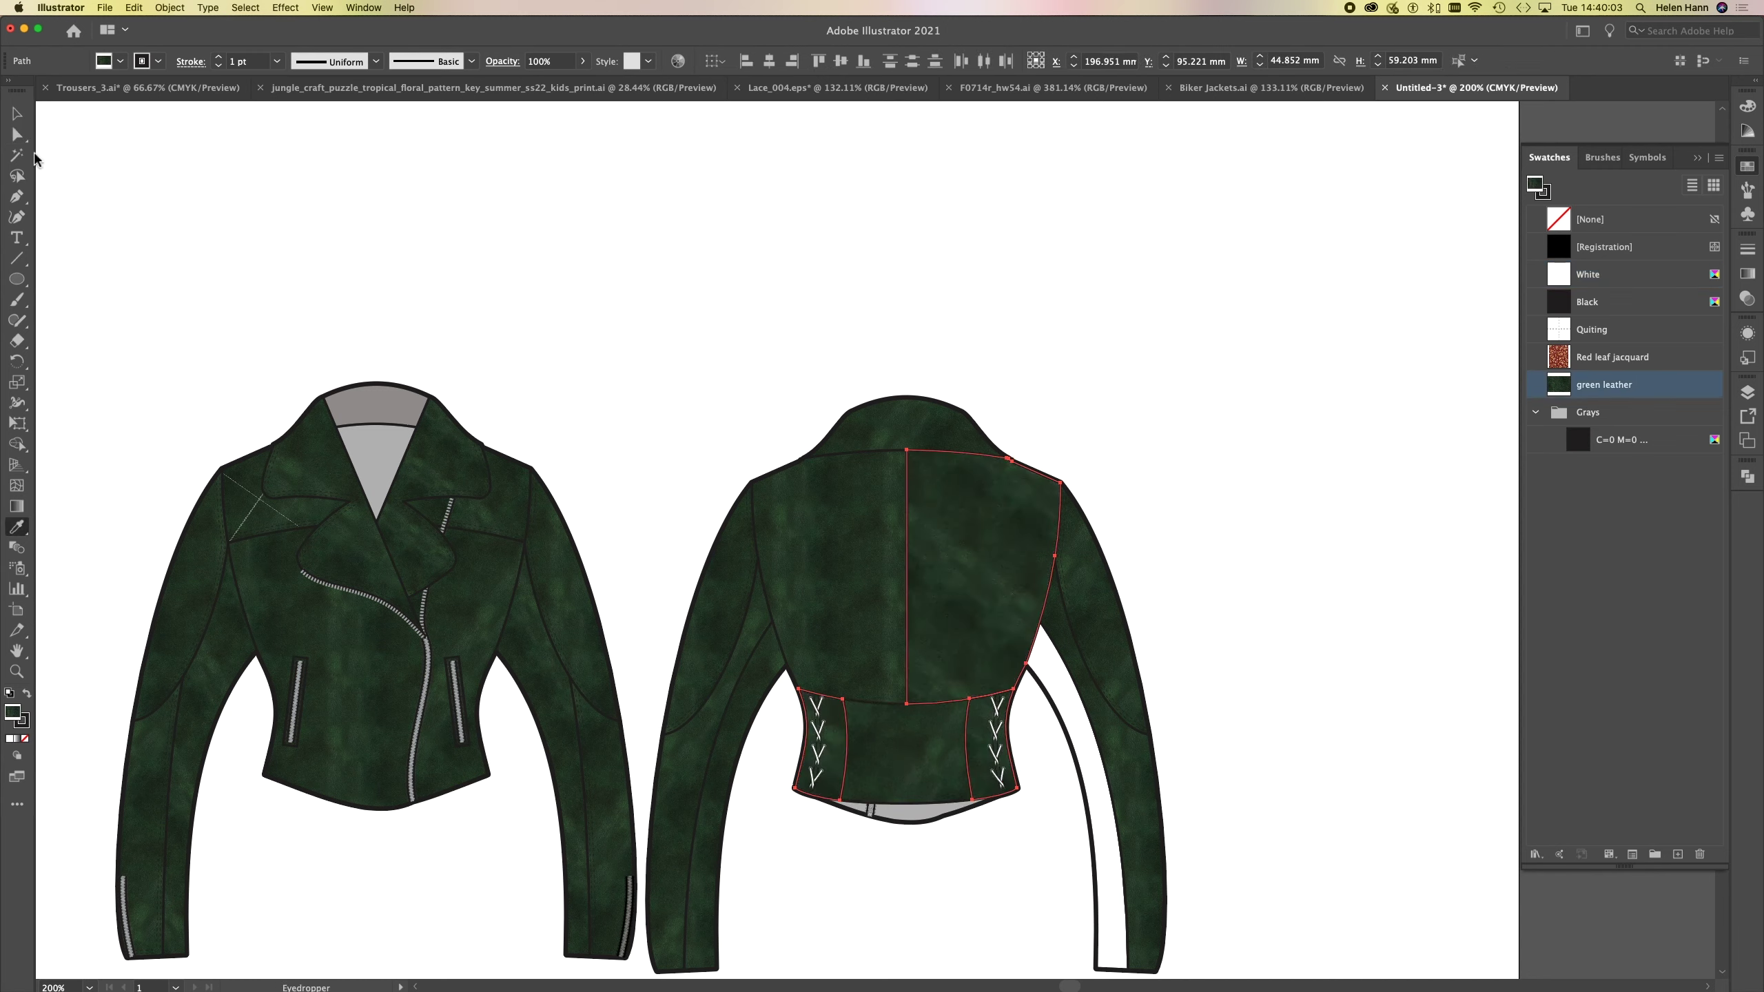
click(17, 135)
click(258, 231)
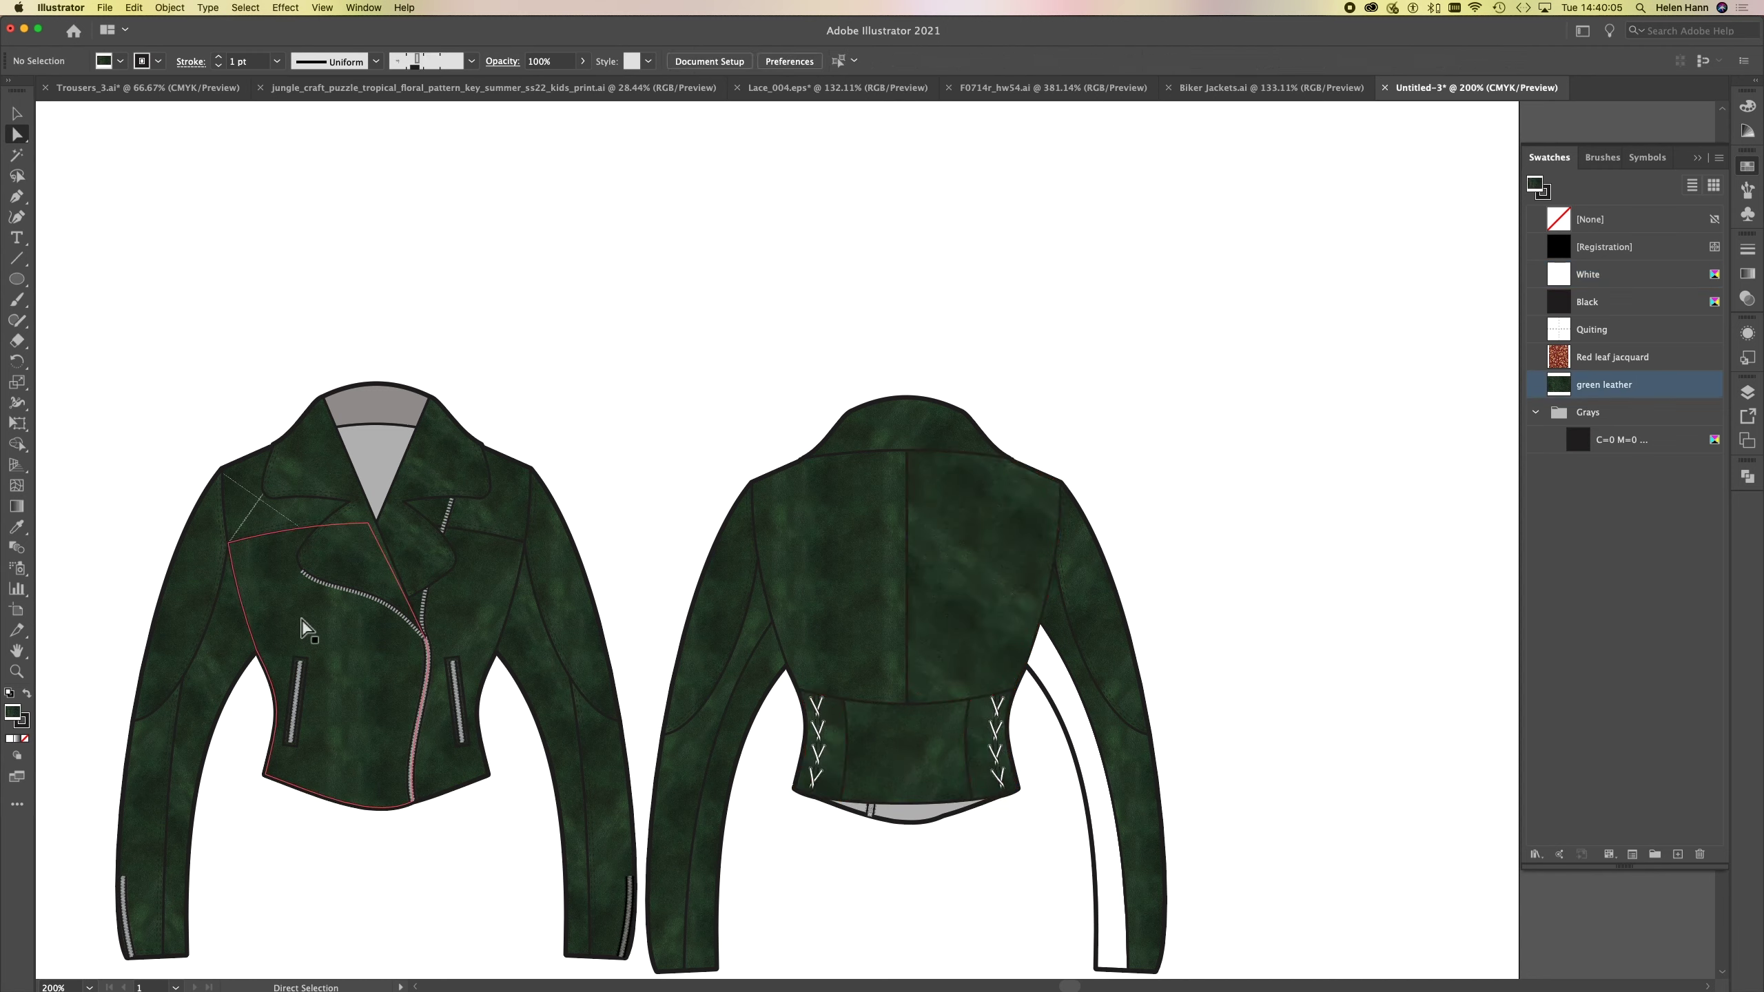
- Fill the back view's right inner sleeve panel with green leather, sampling the centre waist panel
key(super+space)
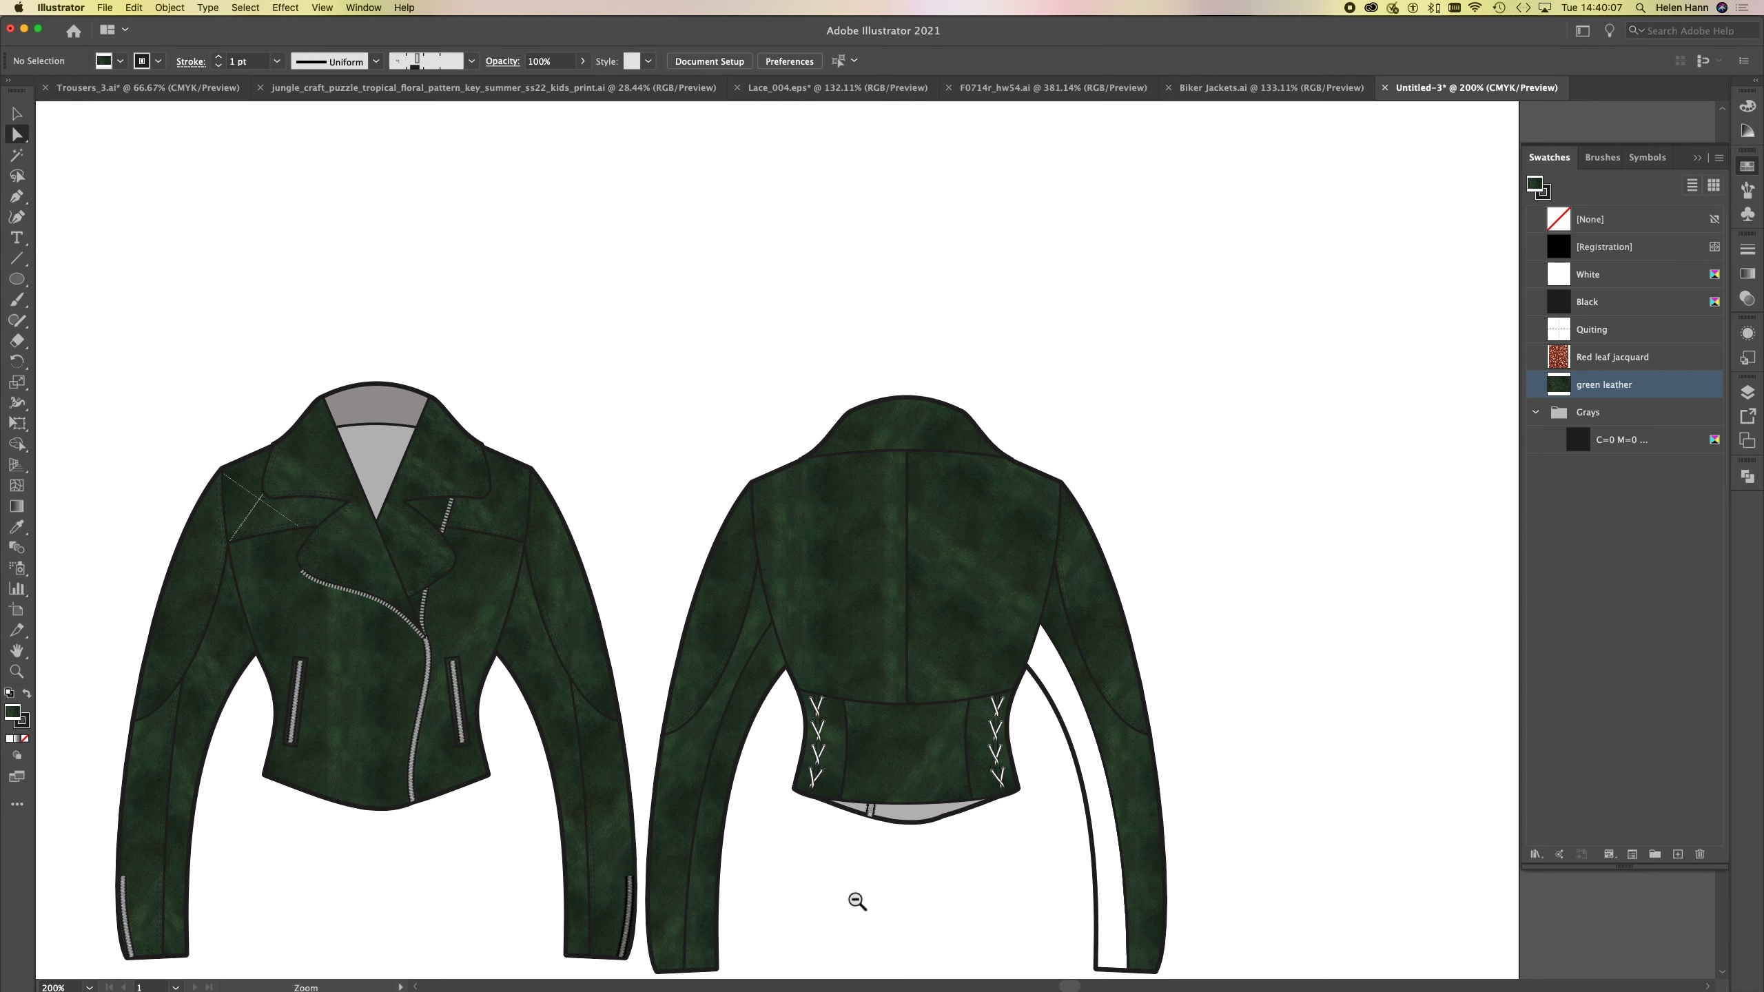
click(1075, 728)
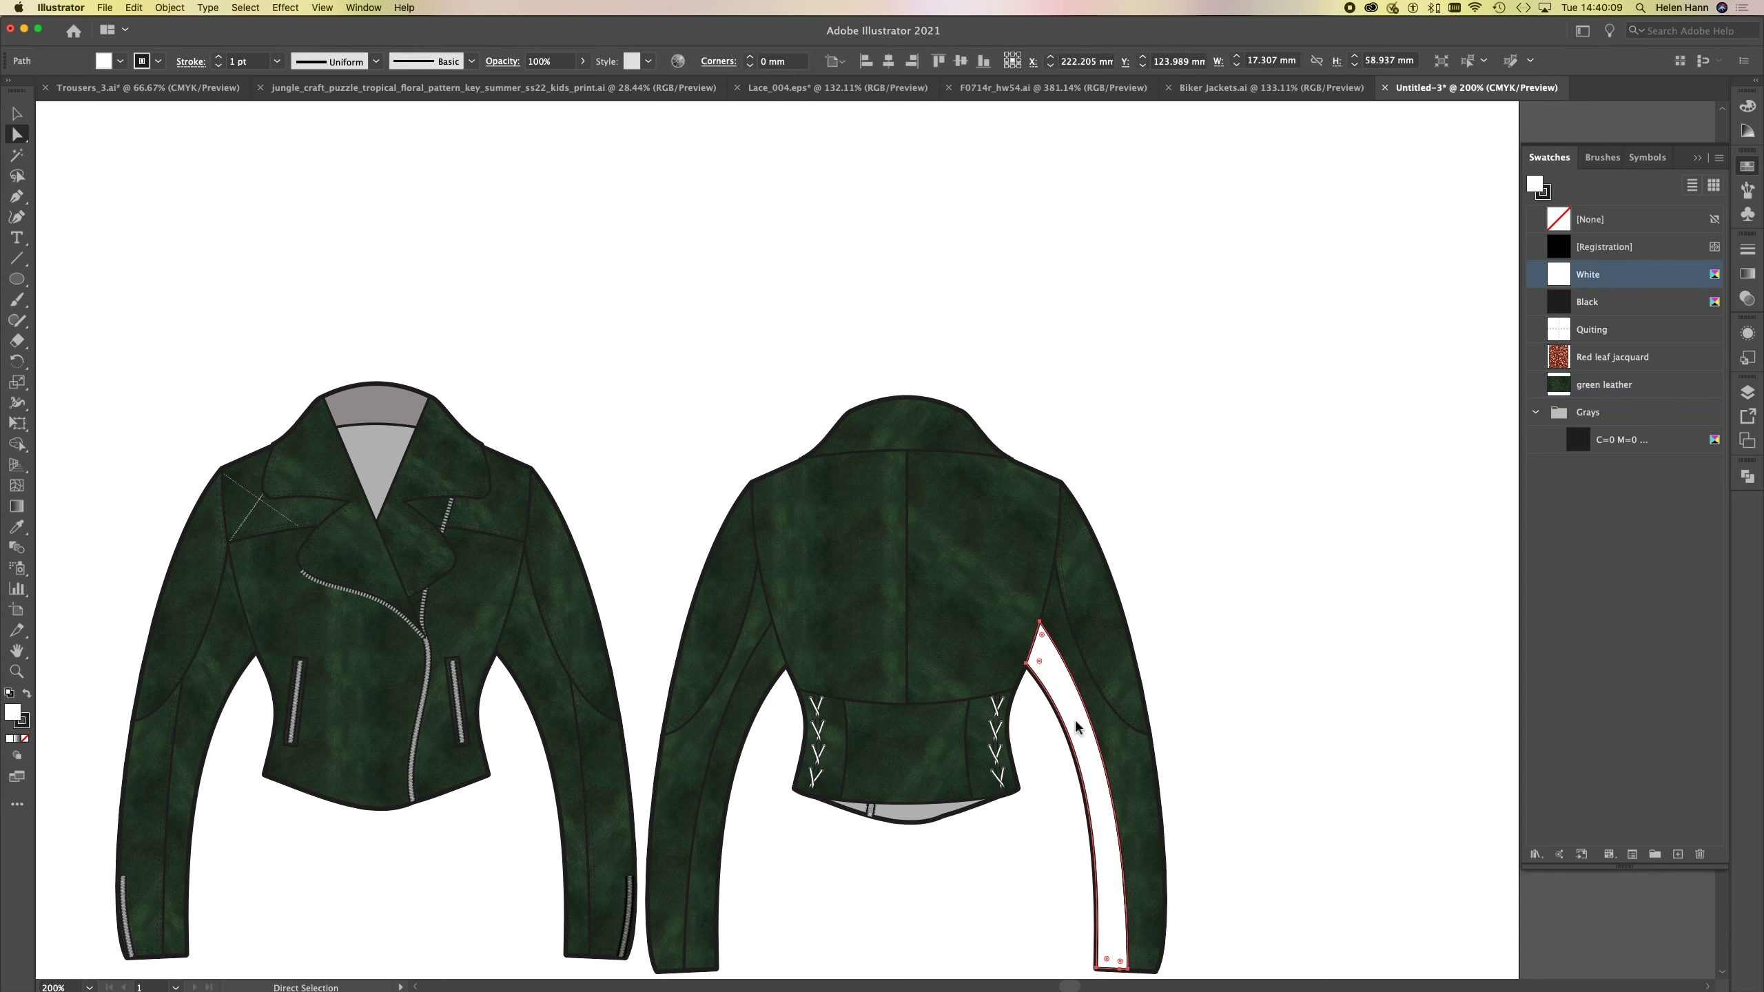
key(i)
click(907, 768)
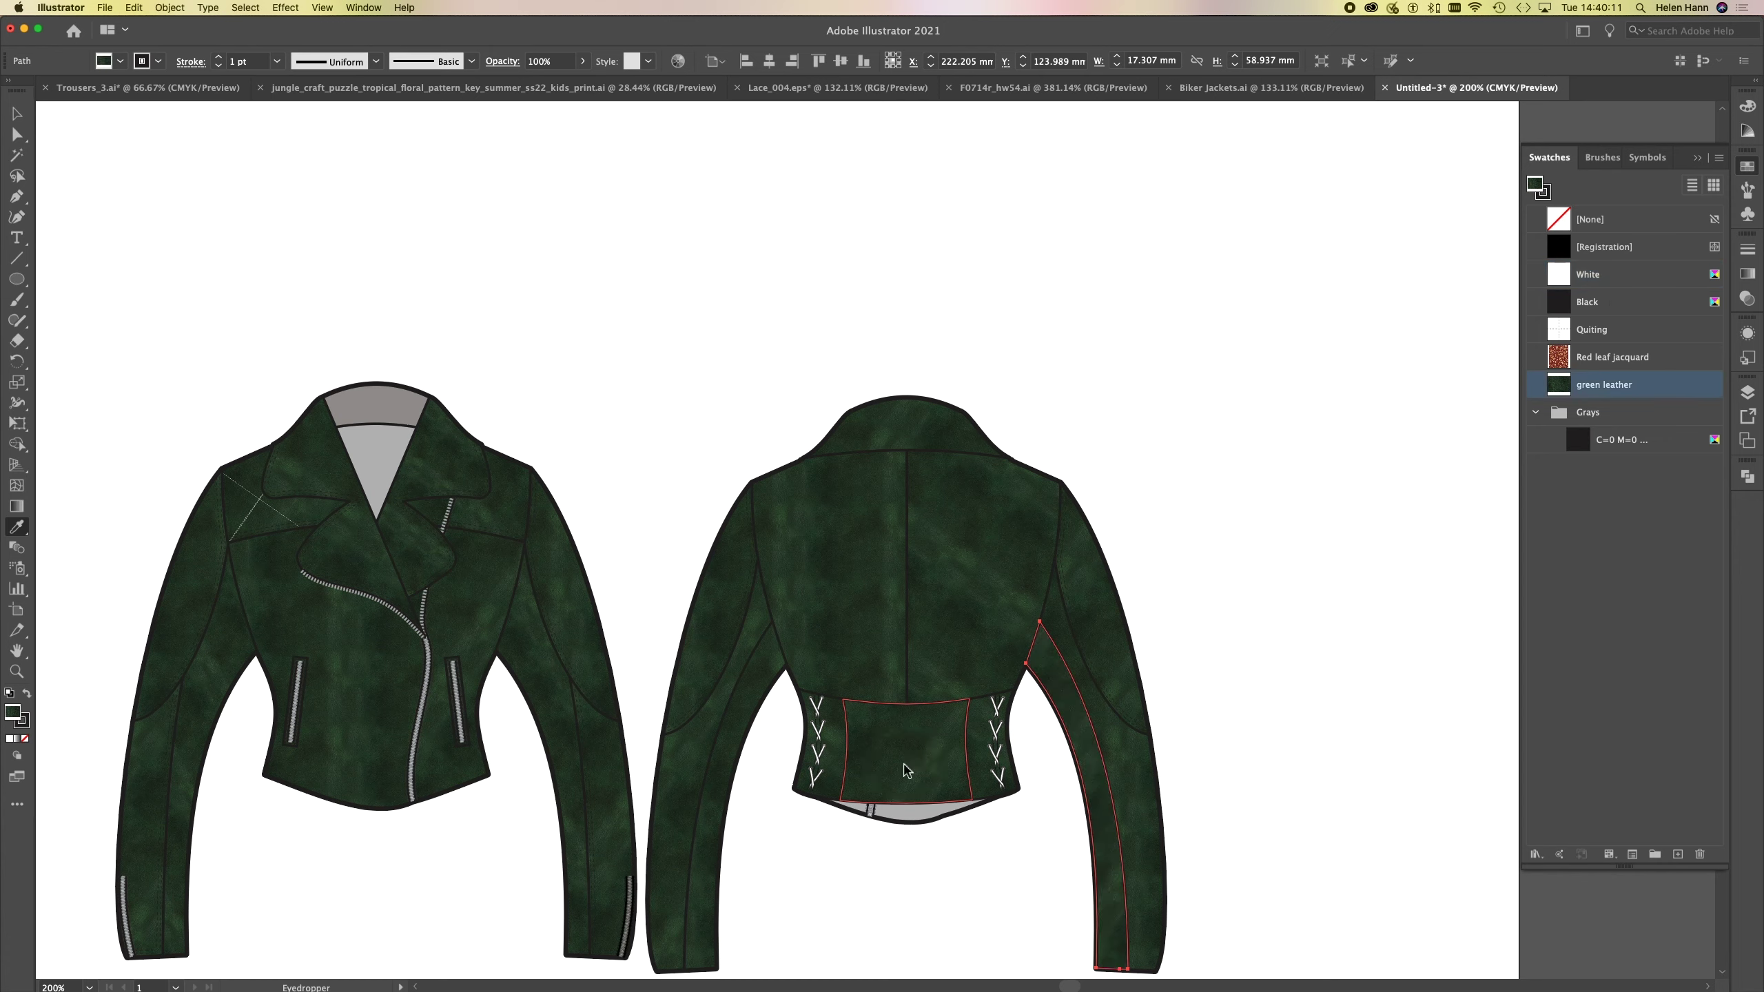
shift+super+click(720, 773)
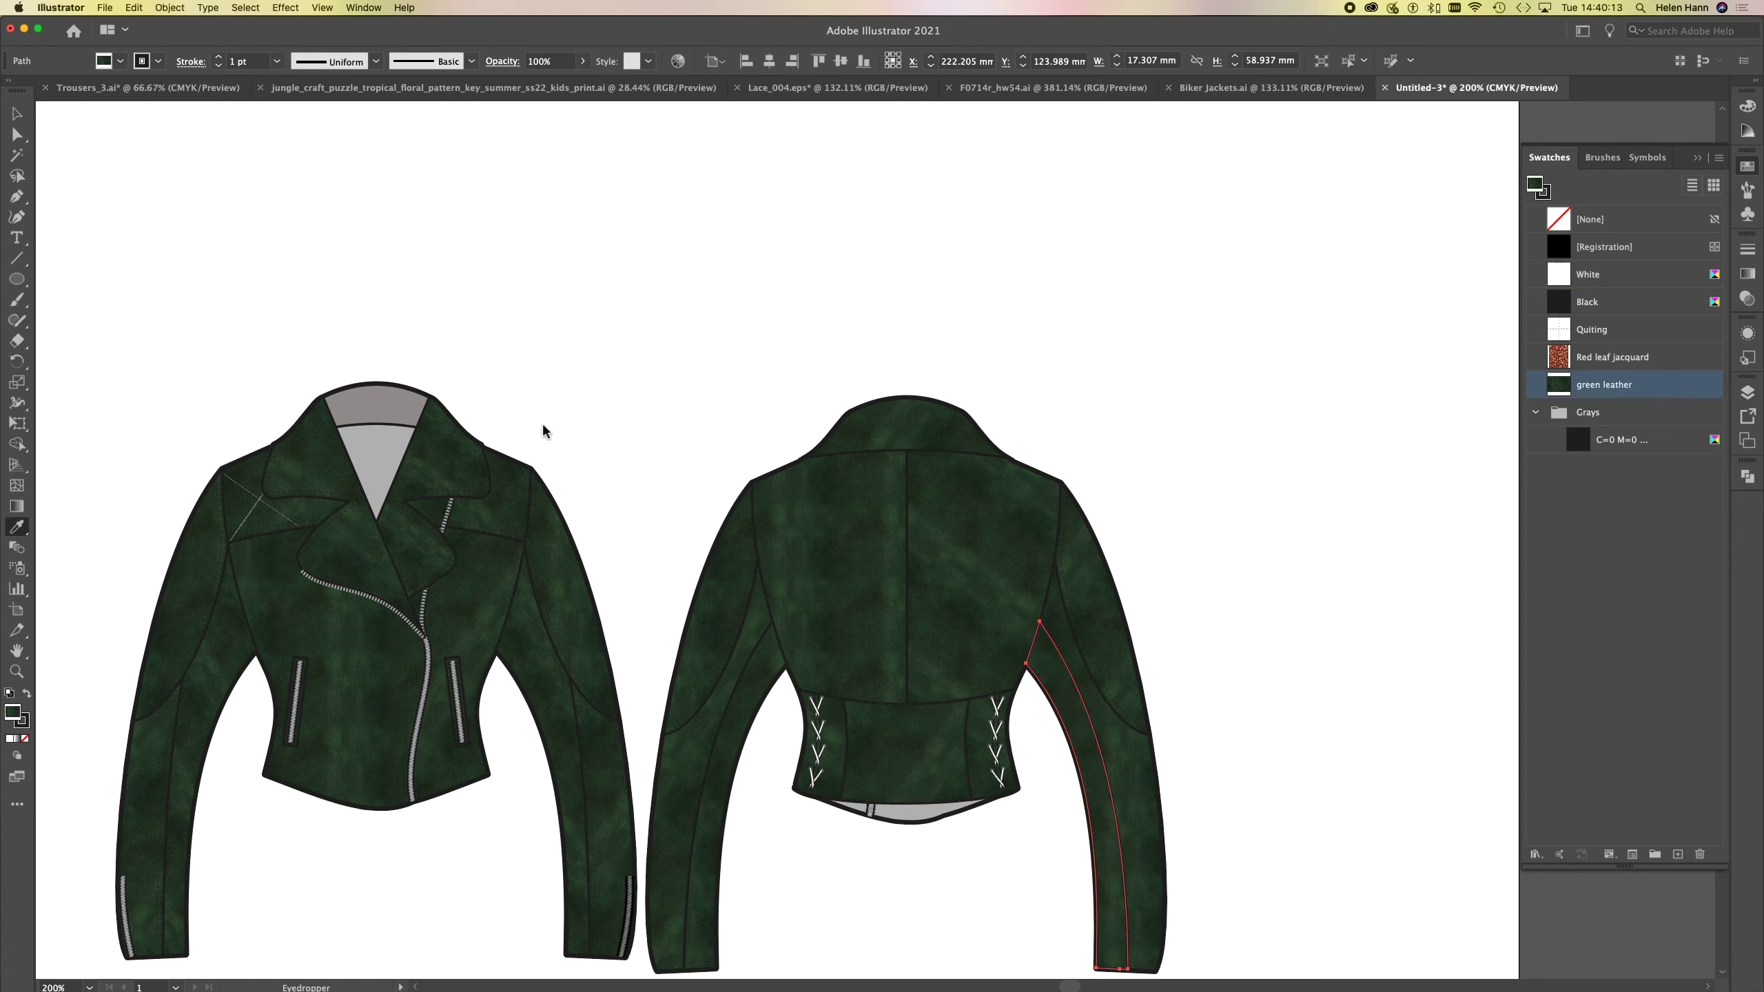
key(a)
click(339, 197)
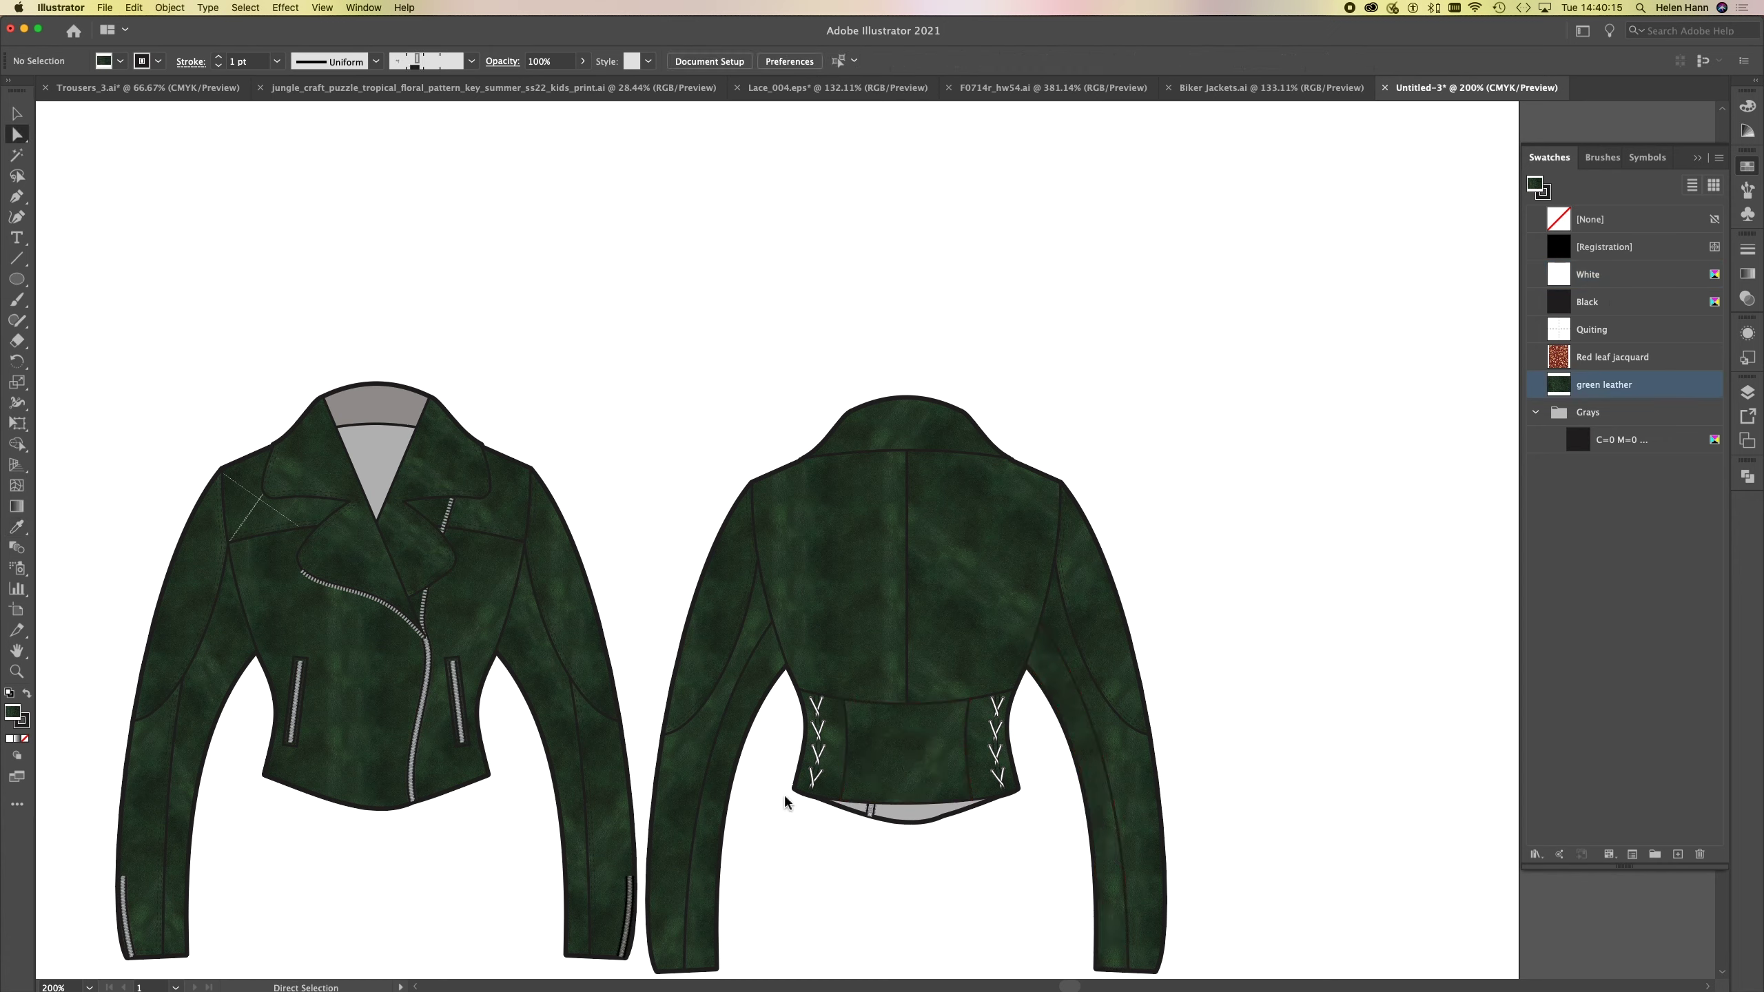
- Fill the inside collar piece at the front view's neckline with green leather sampled from the back view's collar
drag(858, 875, 930, 745)
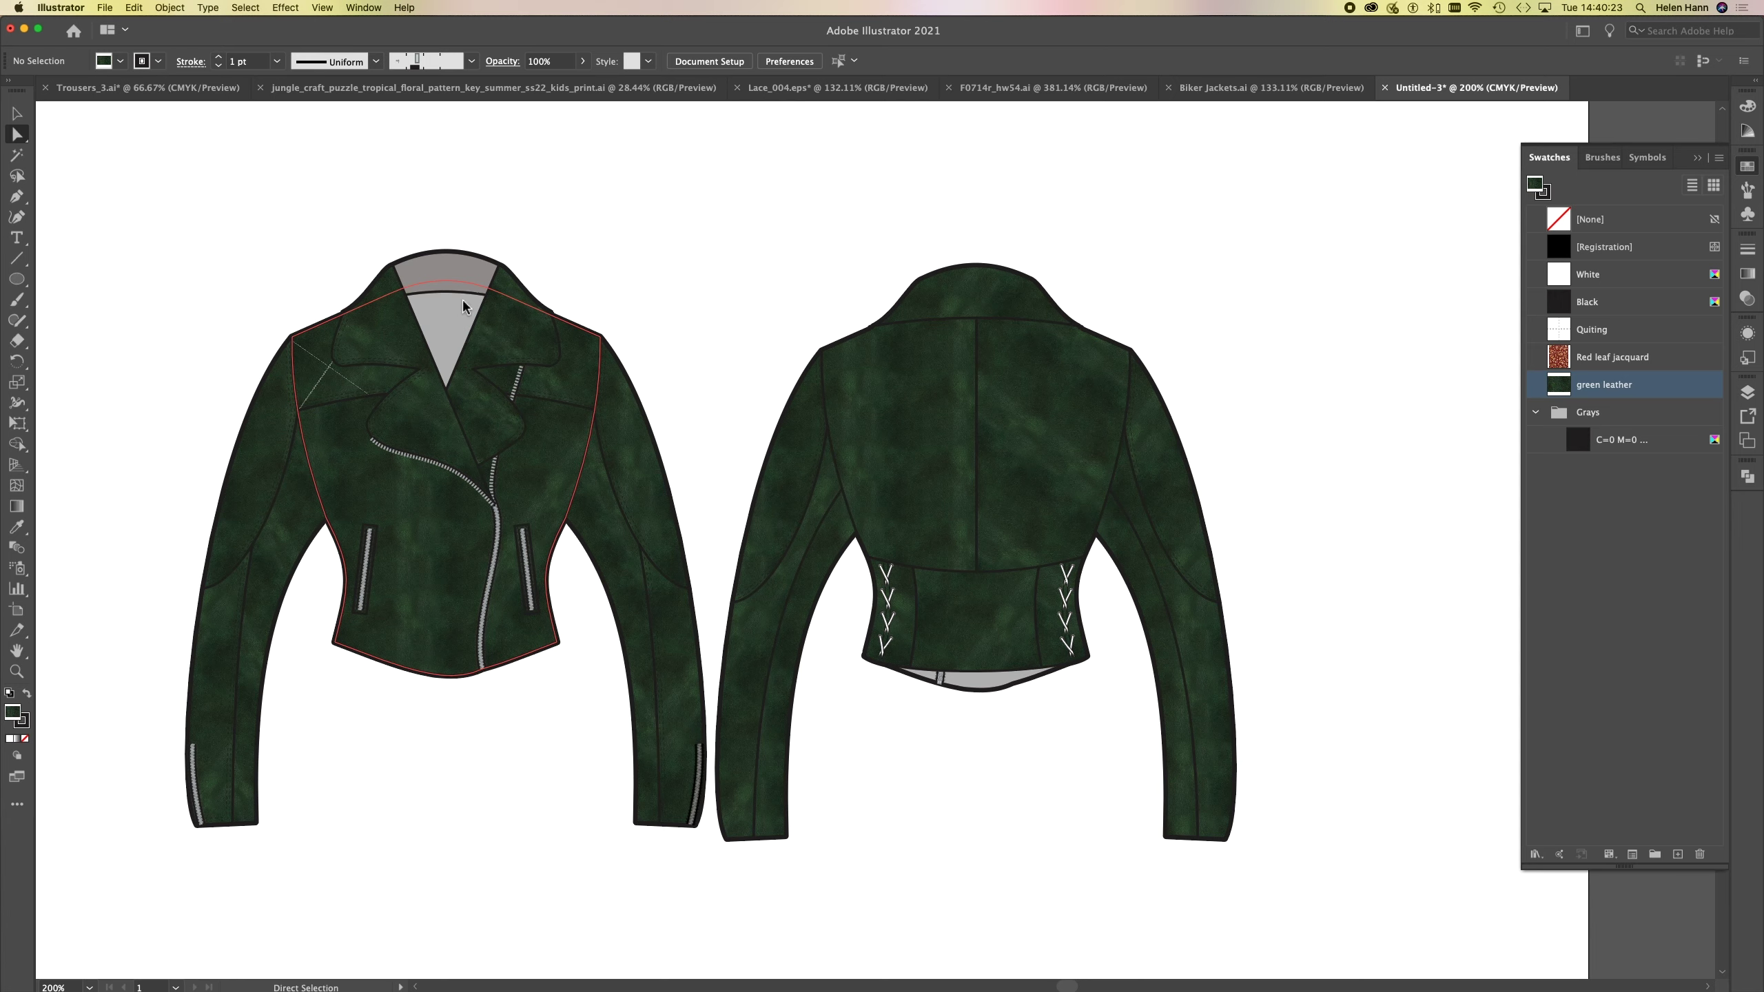
click(438, 271)
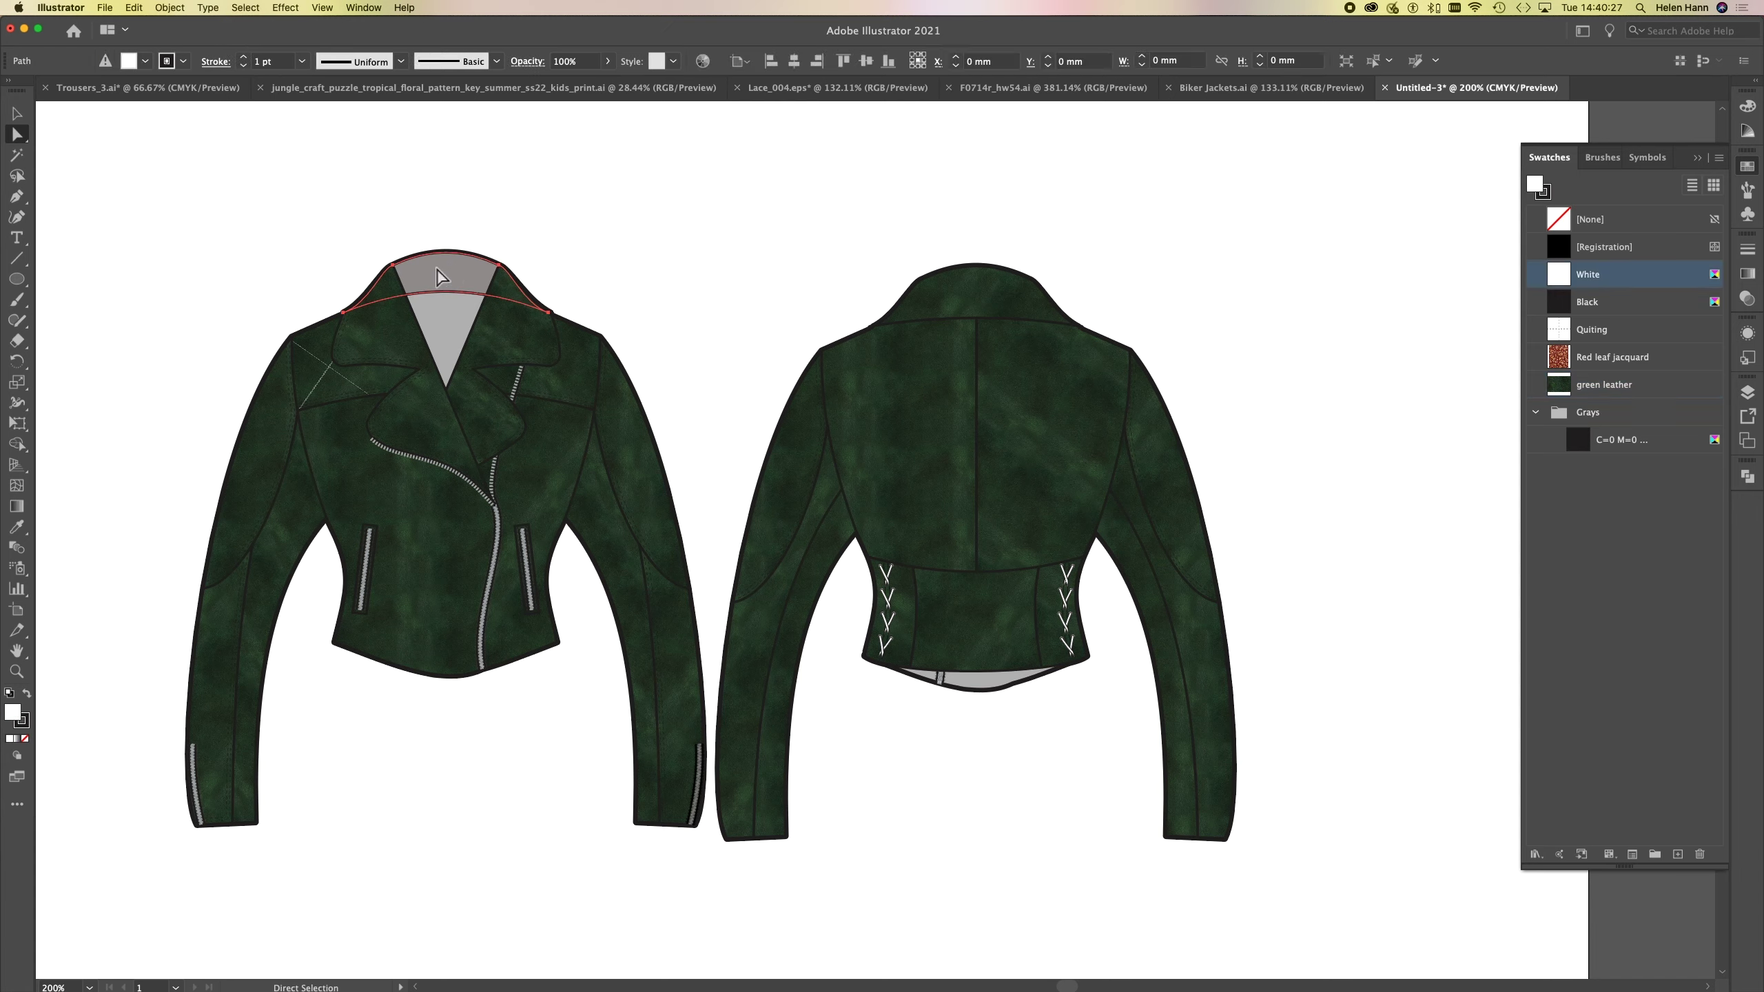
key(i)
click(956, 298)
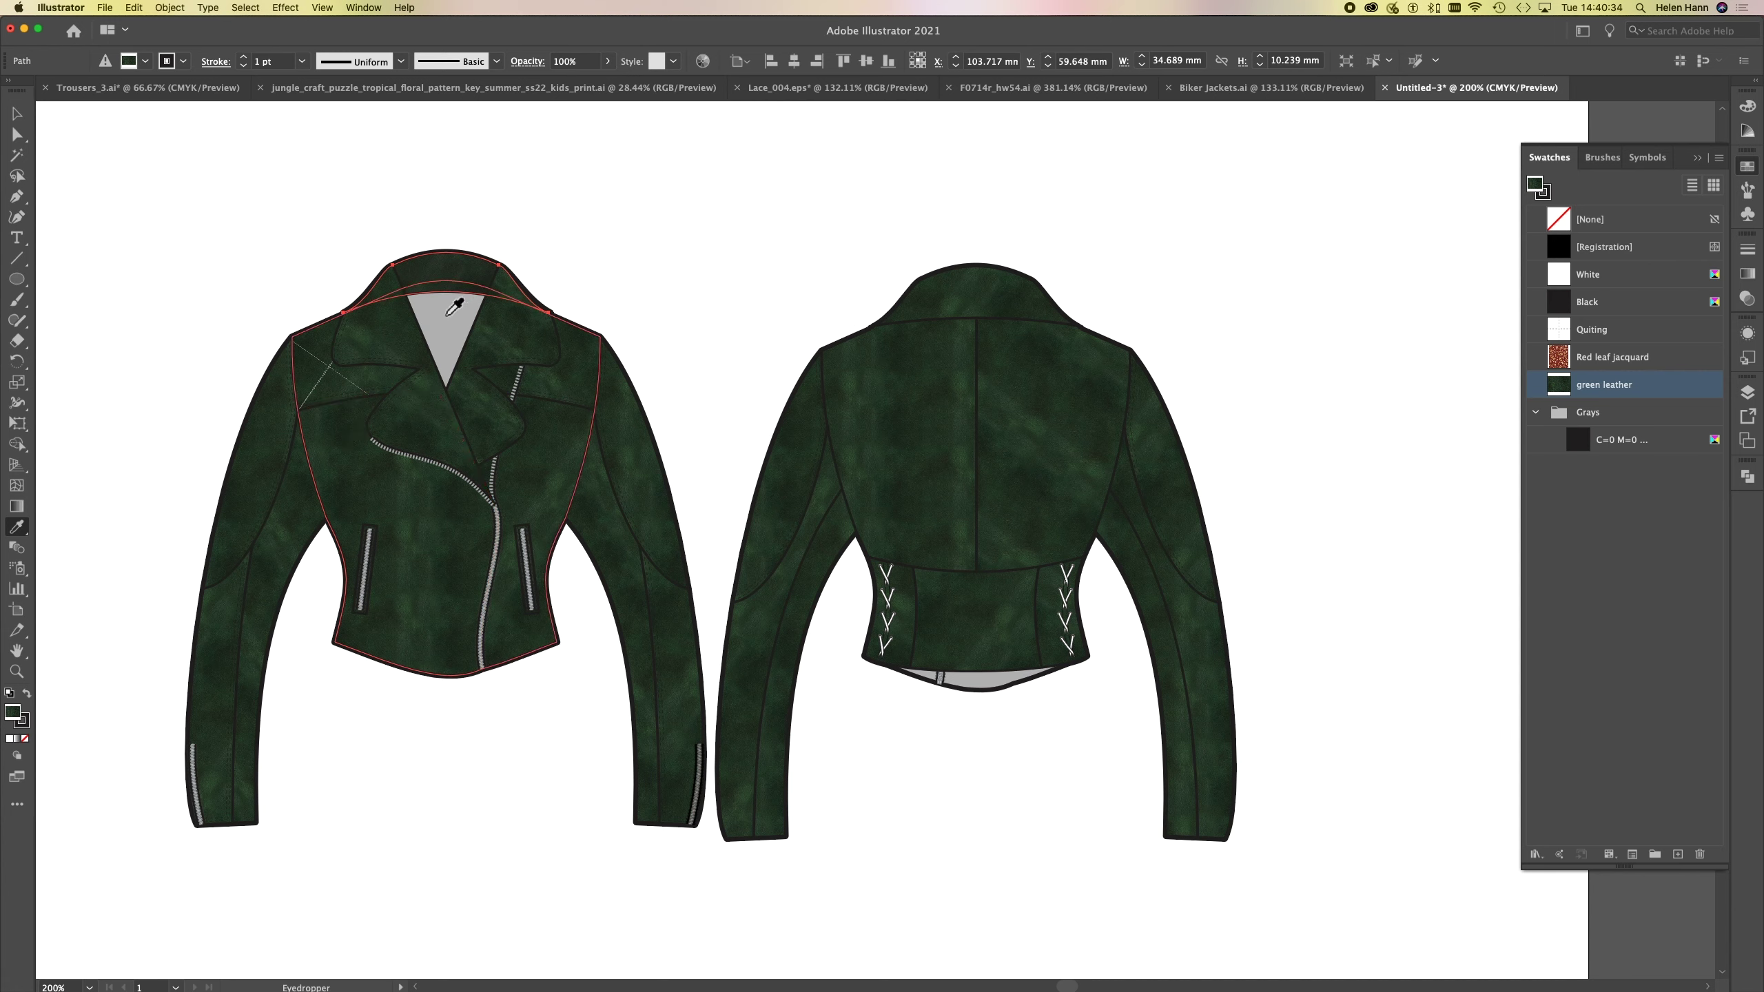
- Fill the lining areas at the front view's neckline and the back view's hem with the Red leaf Jacquard swatch
click(16, 135)
click(450, 335)
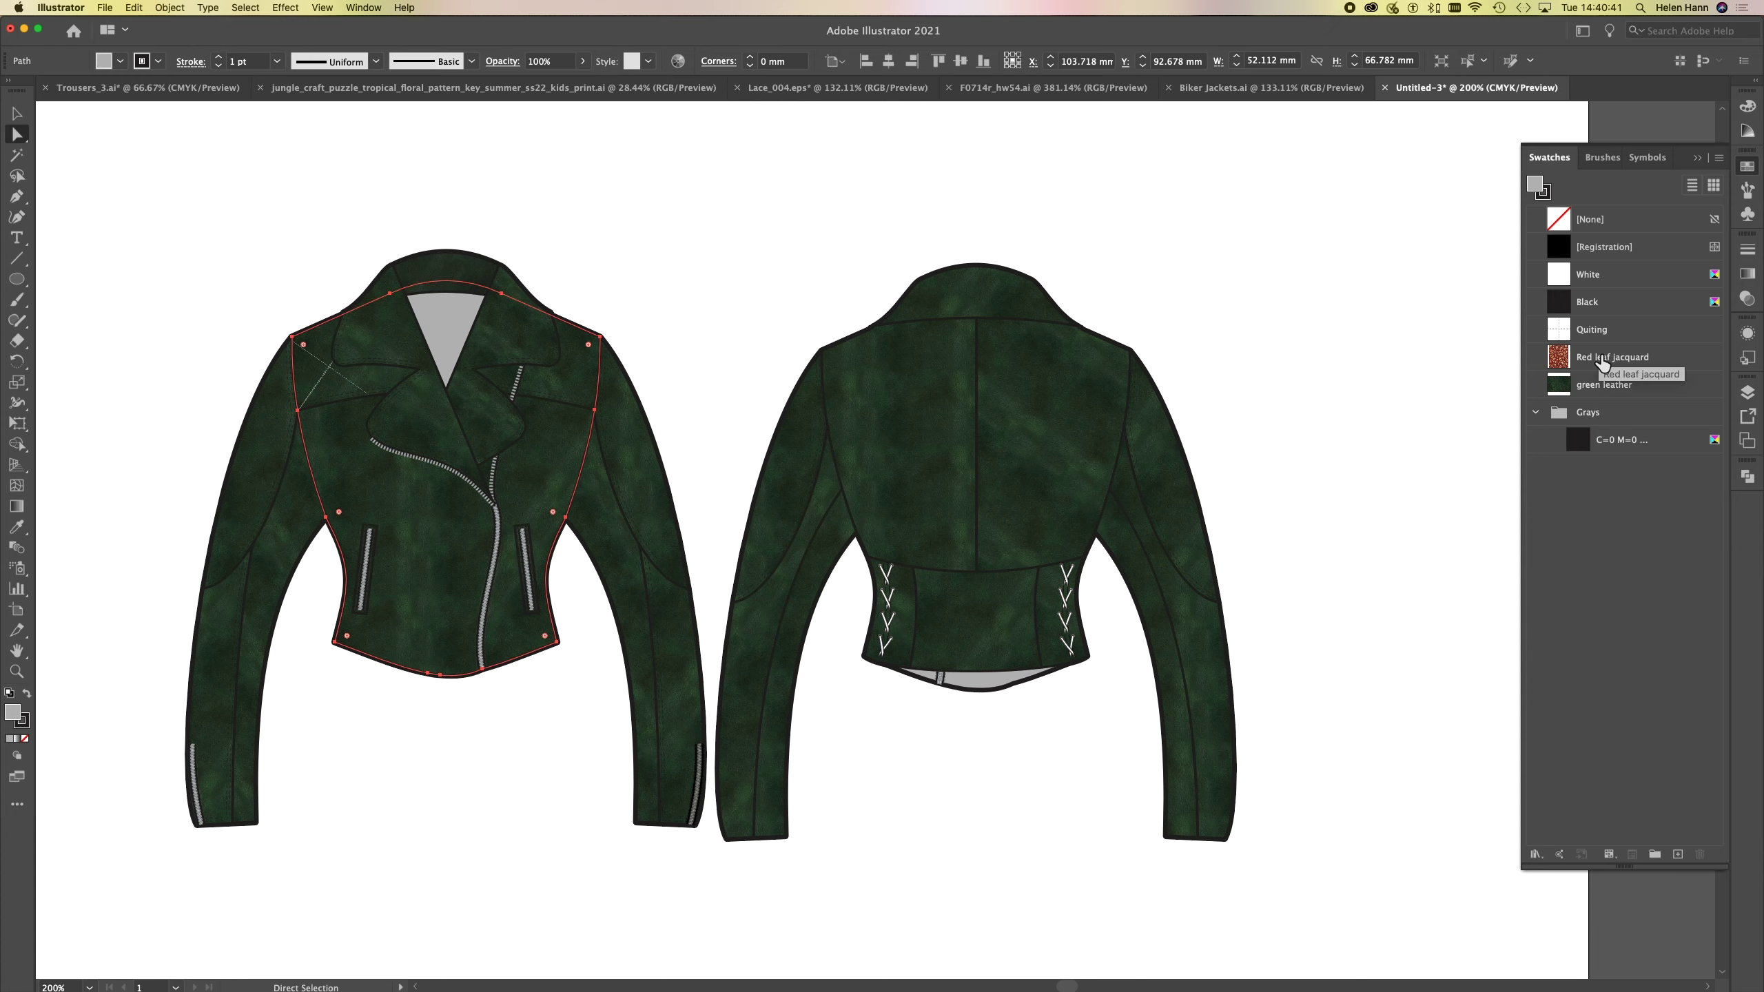
click(1562, 359)
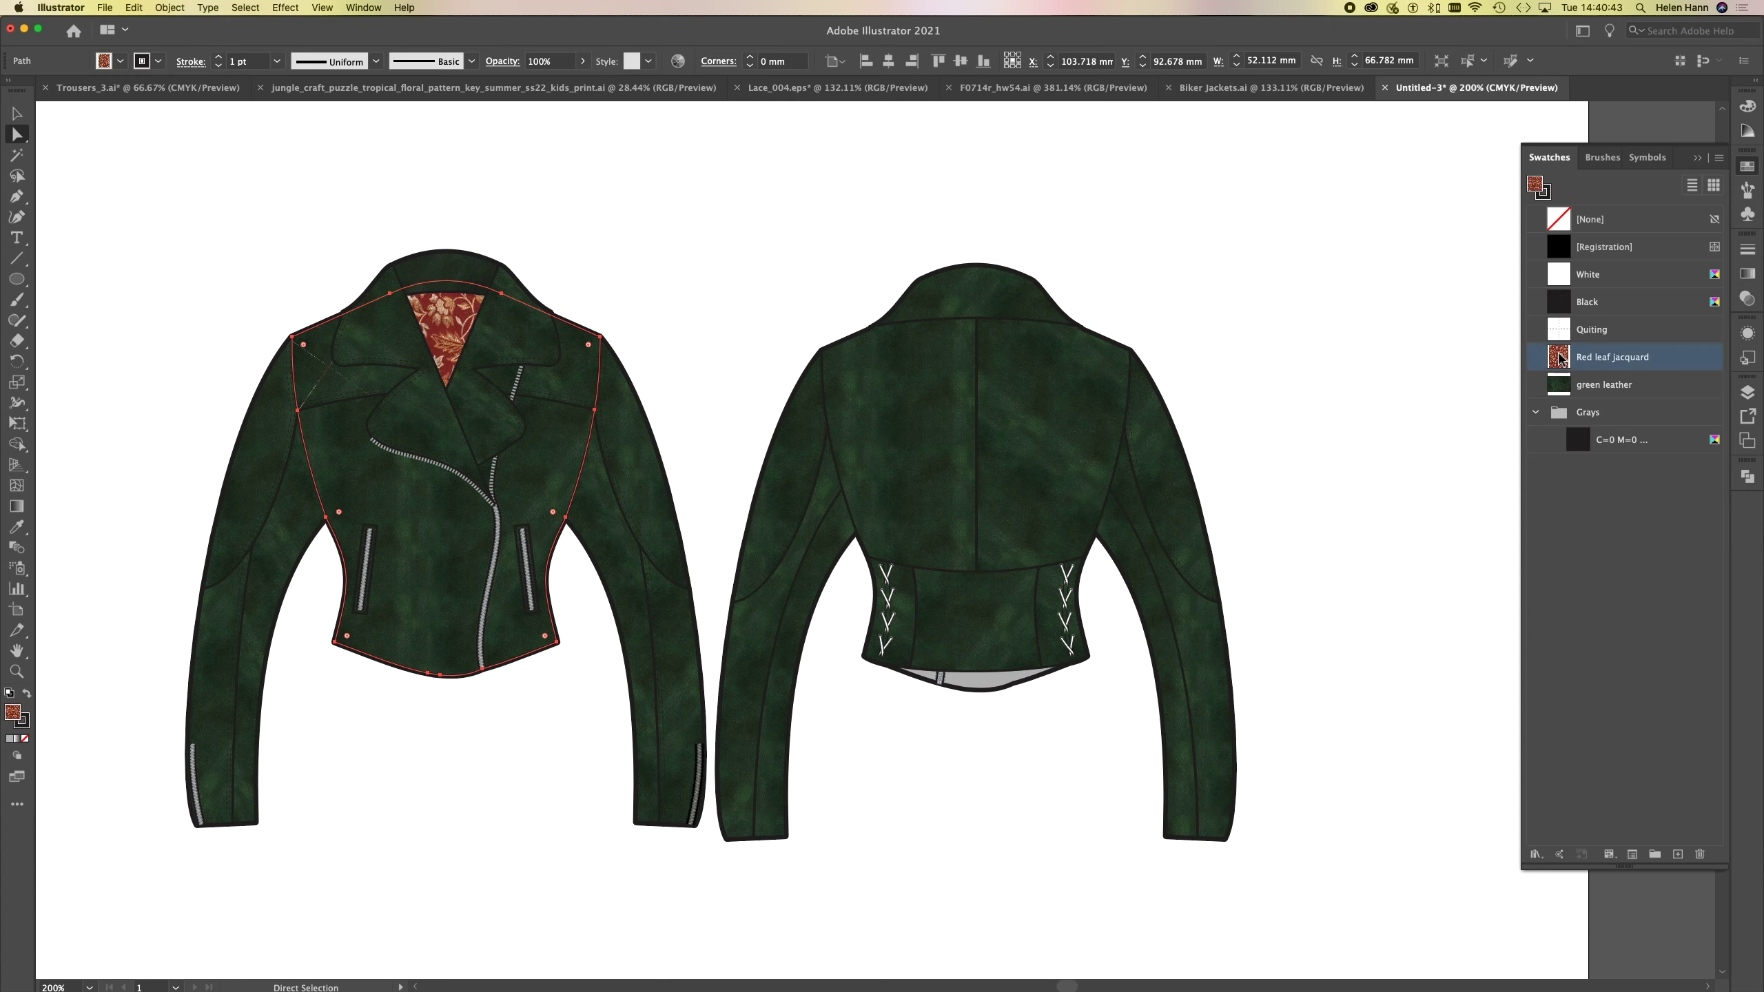
click(1004, 690)
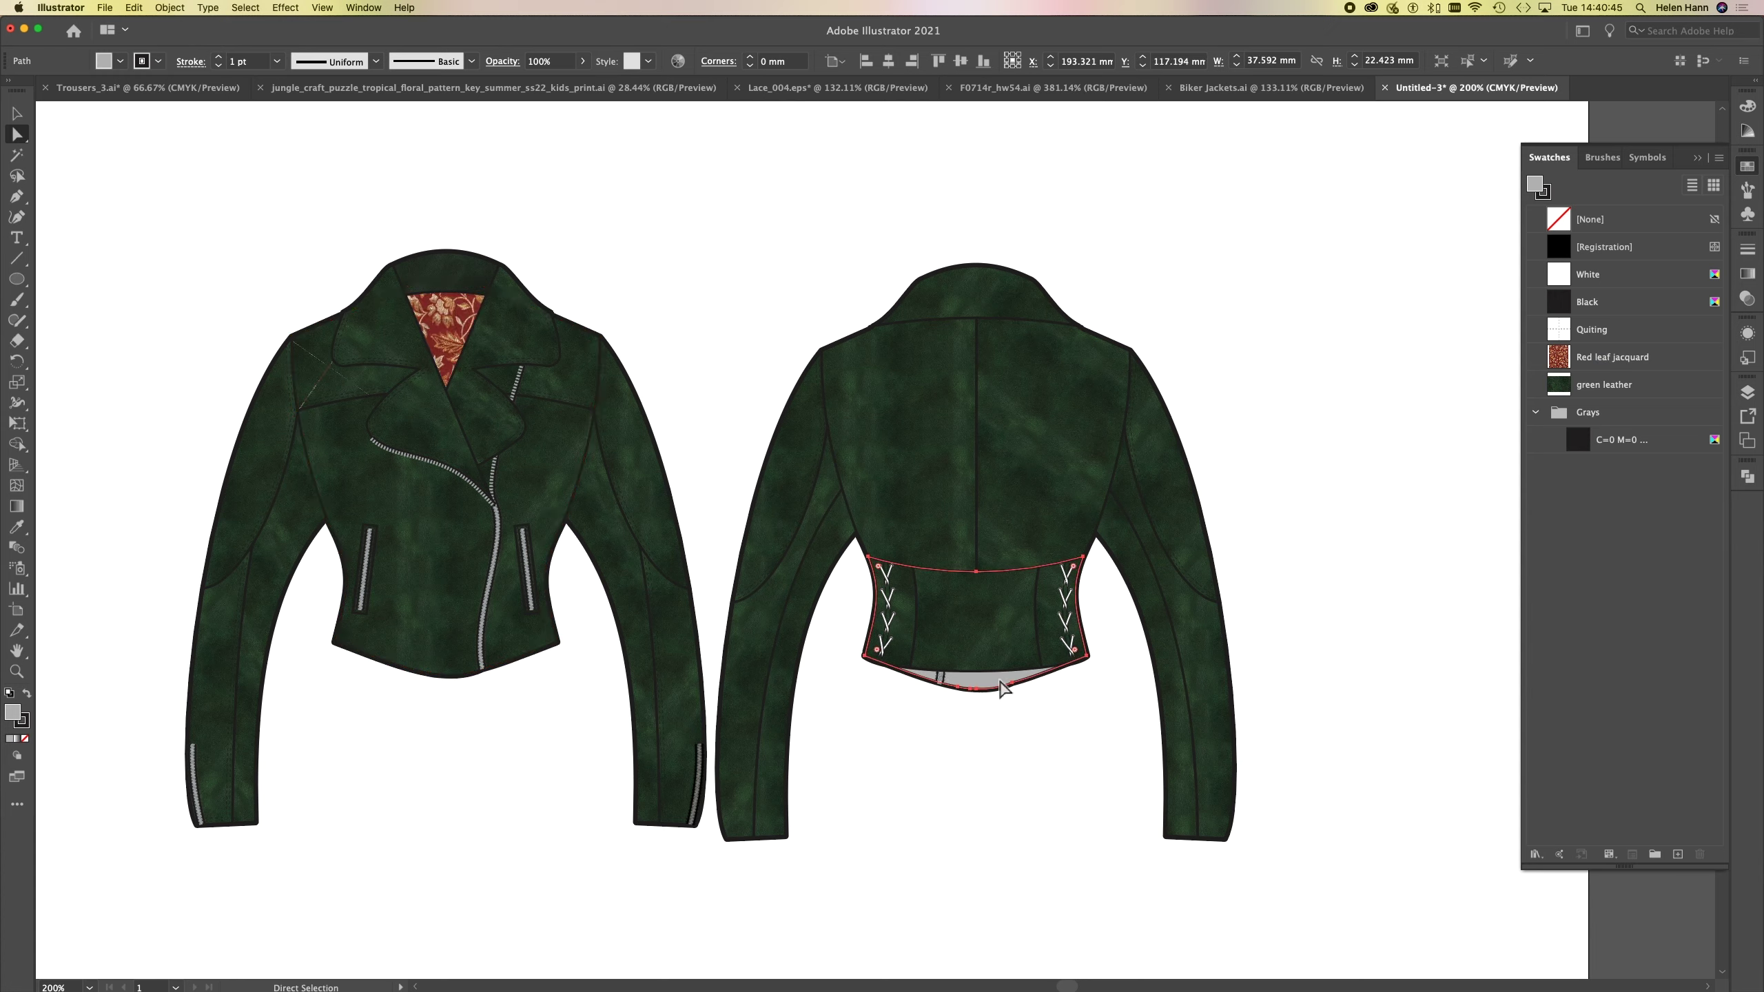
click(1567, 363)
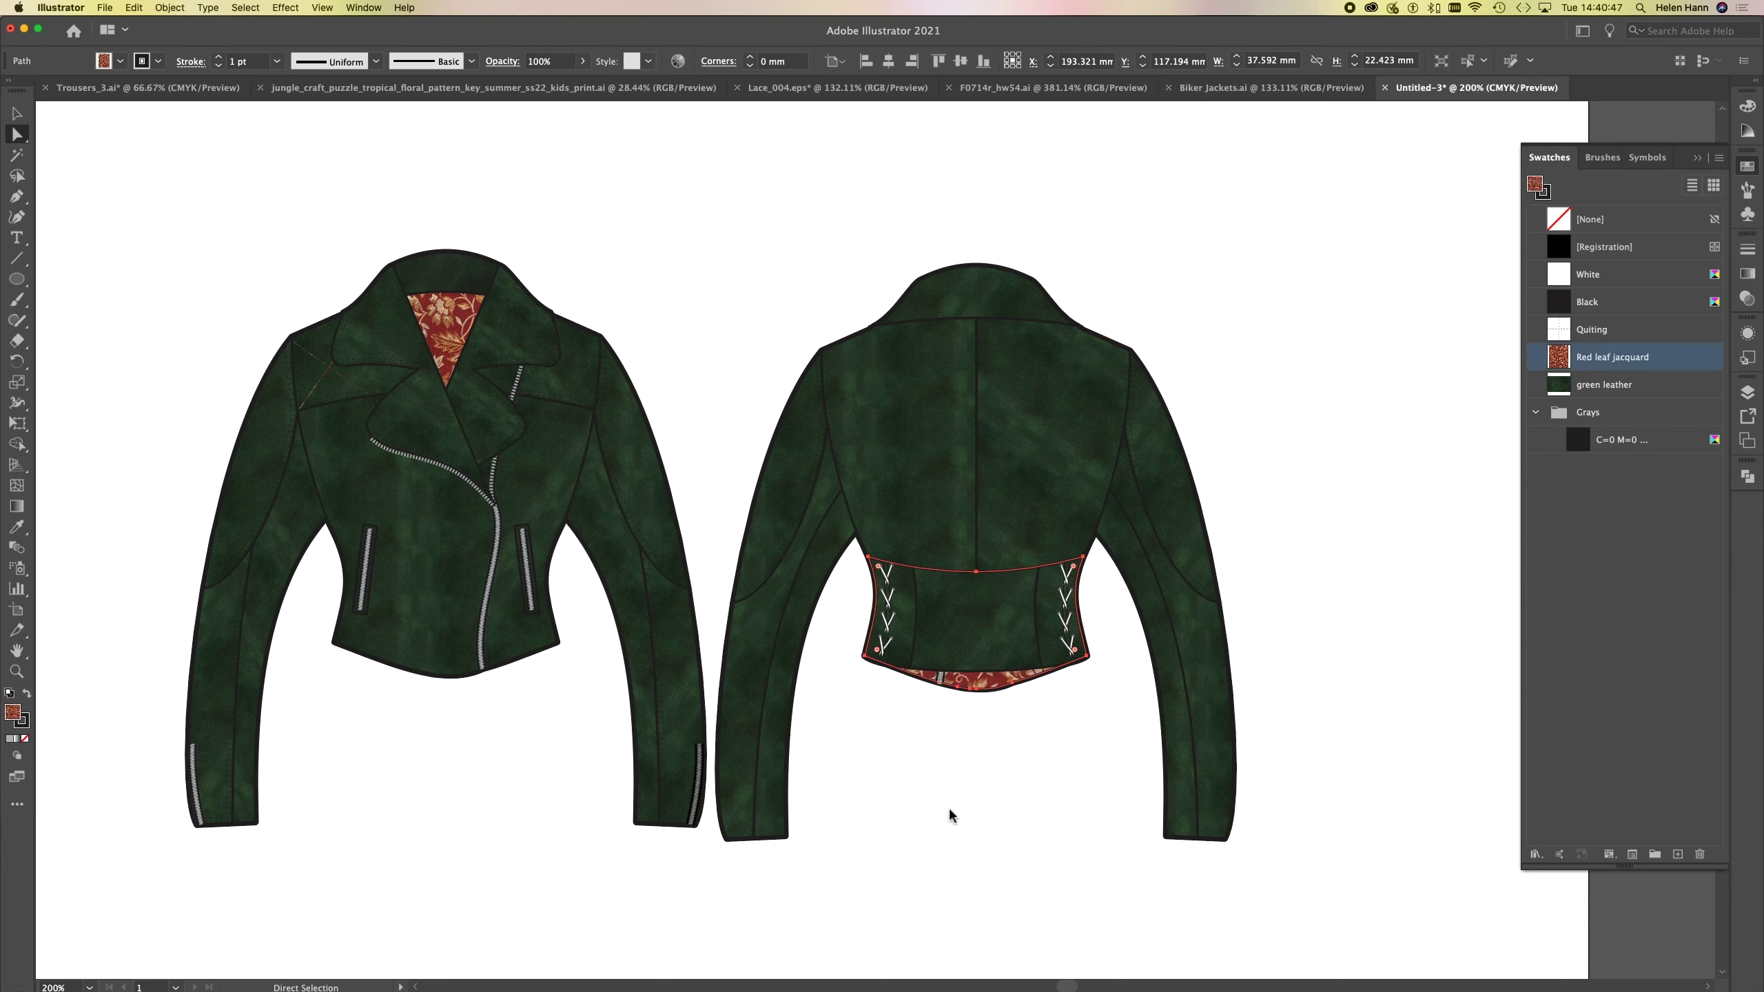
click(182, 189)
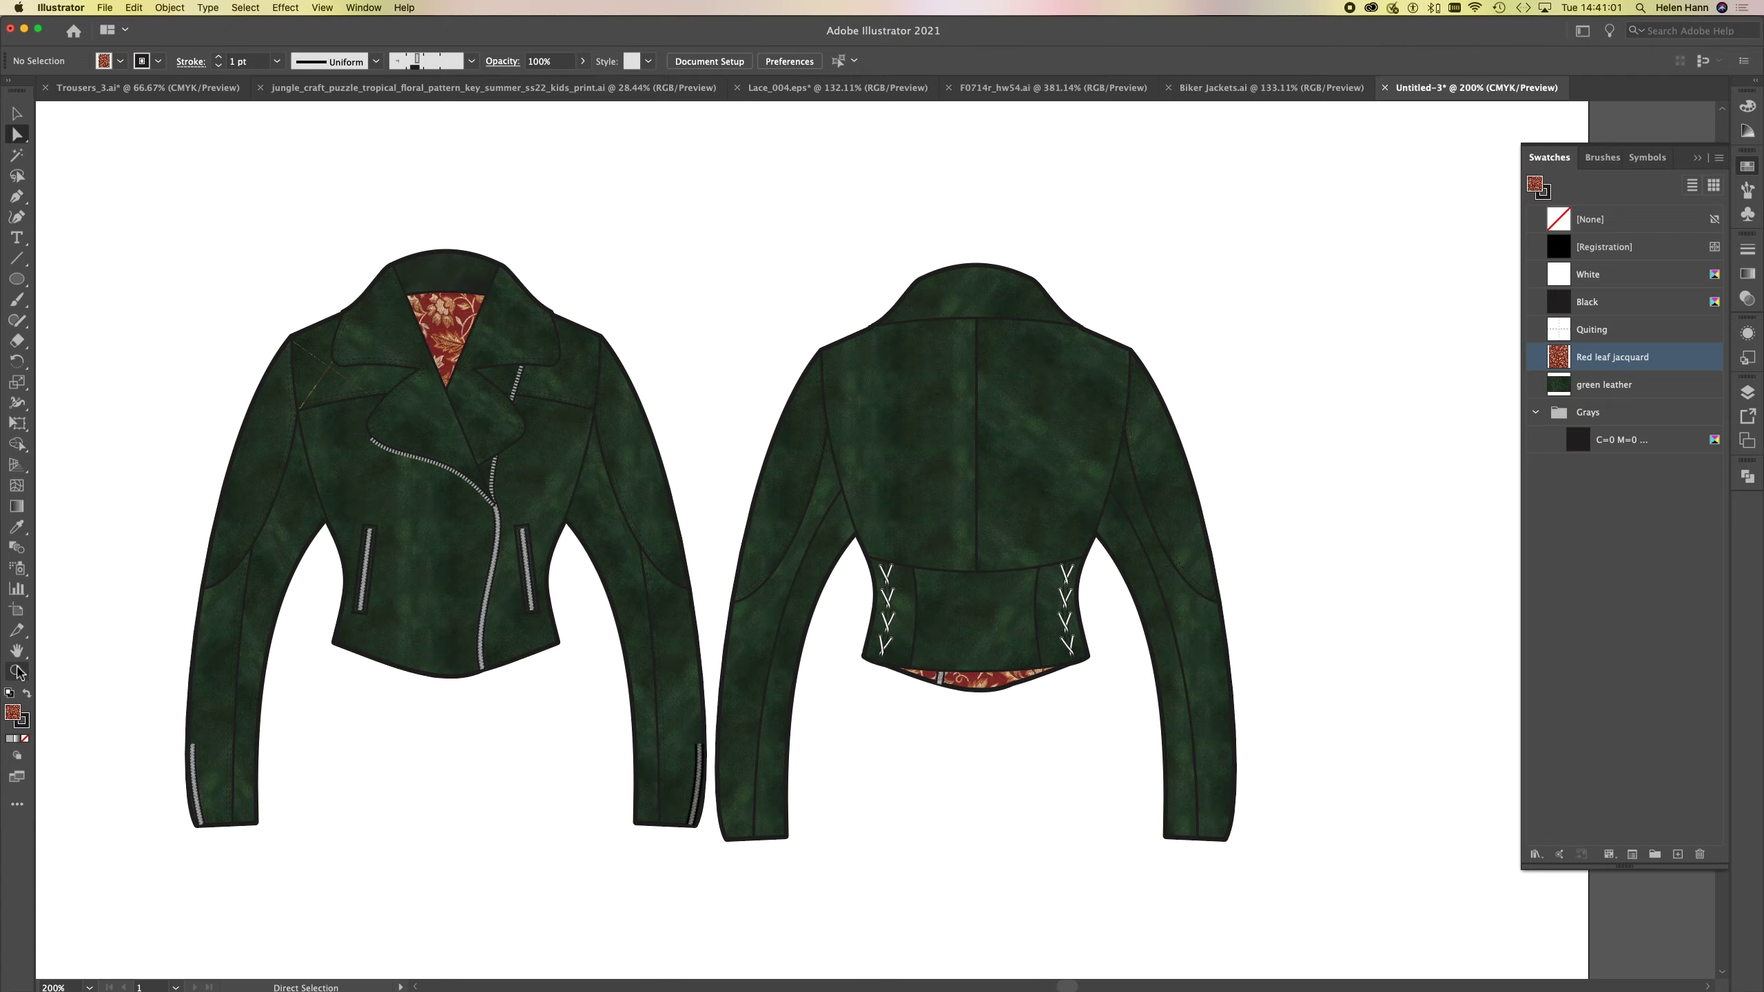
- Examine the front view's pocket zips and centre front zip up close, and compare them with the whole jacket
click(16, 671)
drag(490, 574, 815, 642)
drag(667, 596, 535, 544)
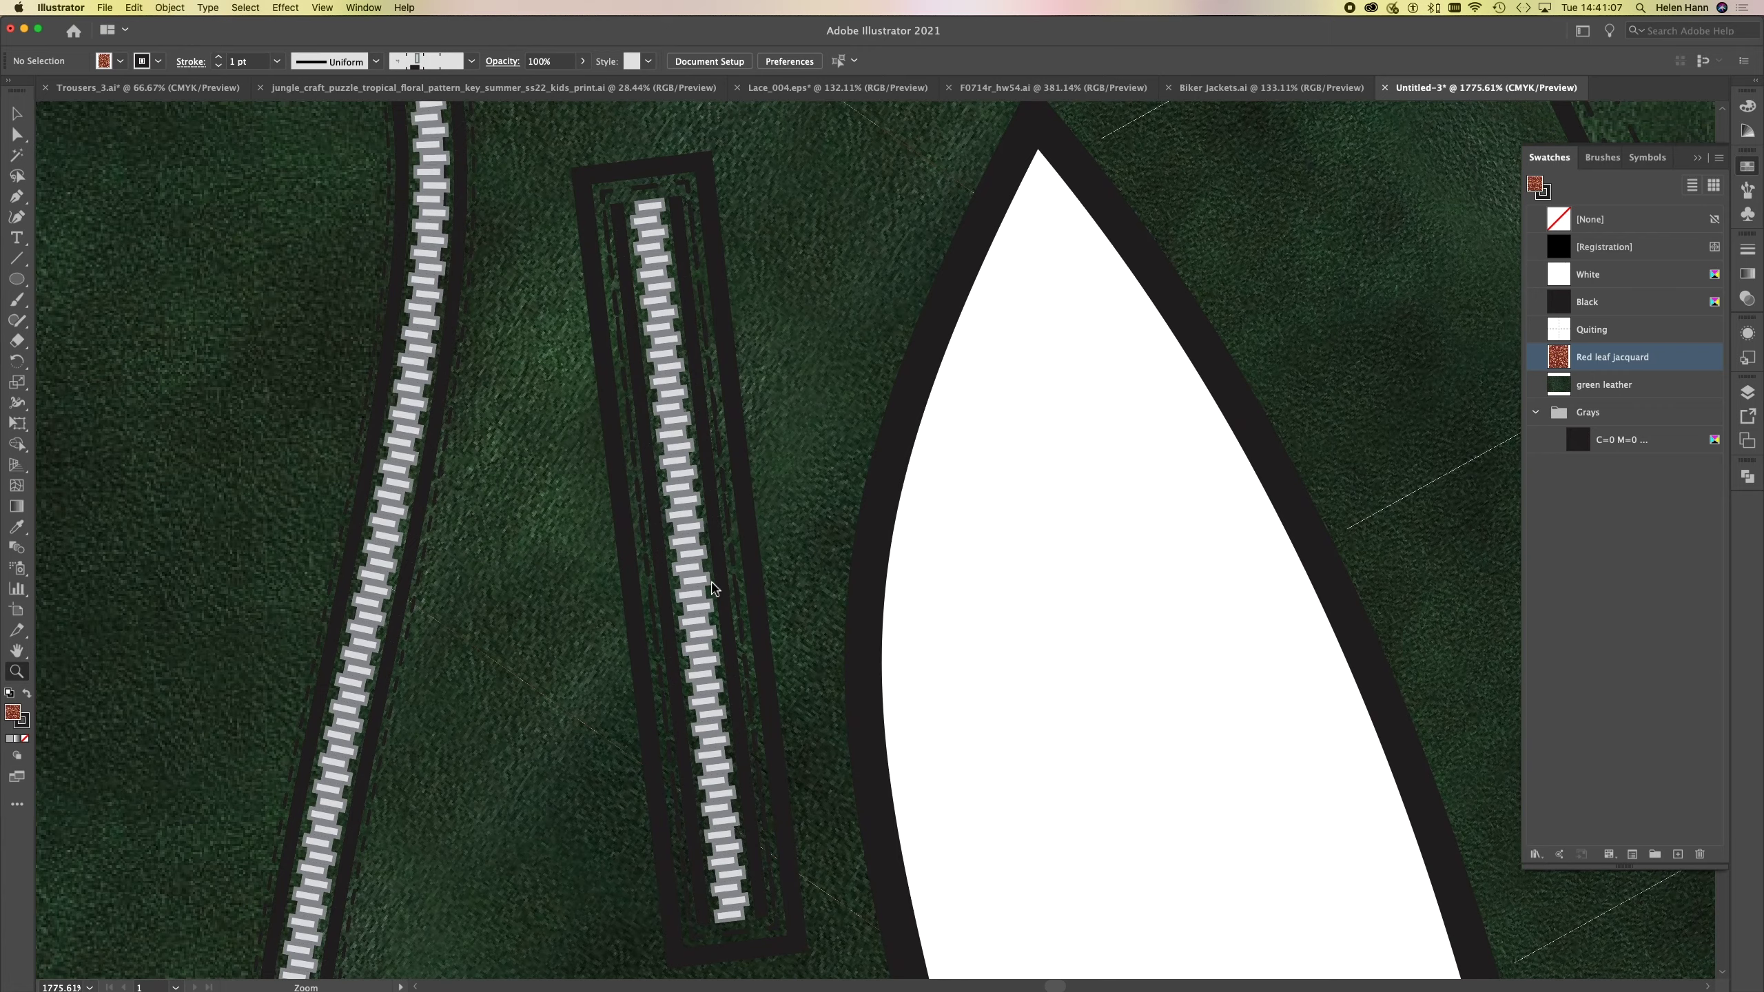
alt+click(688, 560)
alt+click(687, 556)
alt+click(689, 556)
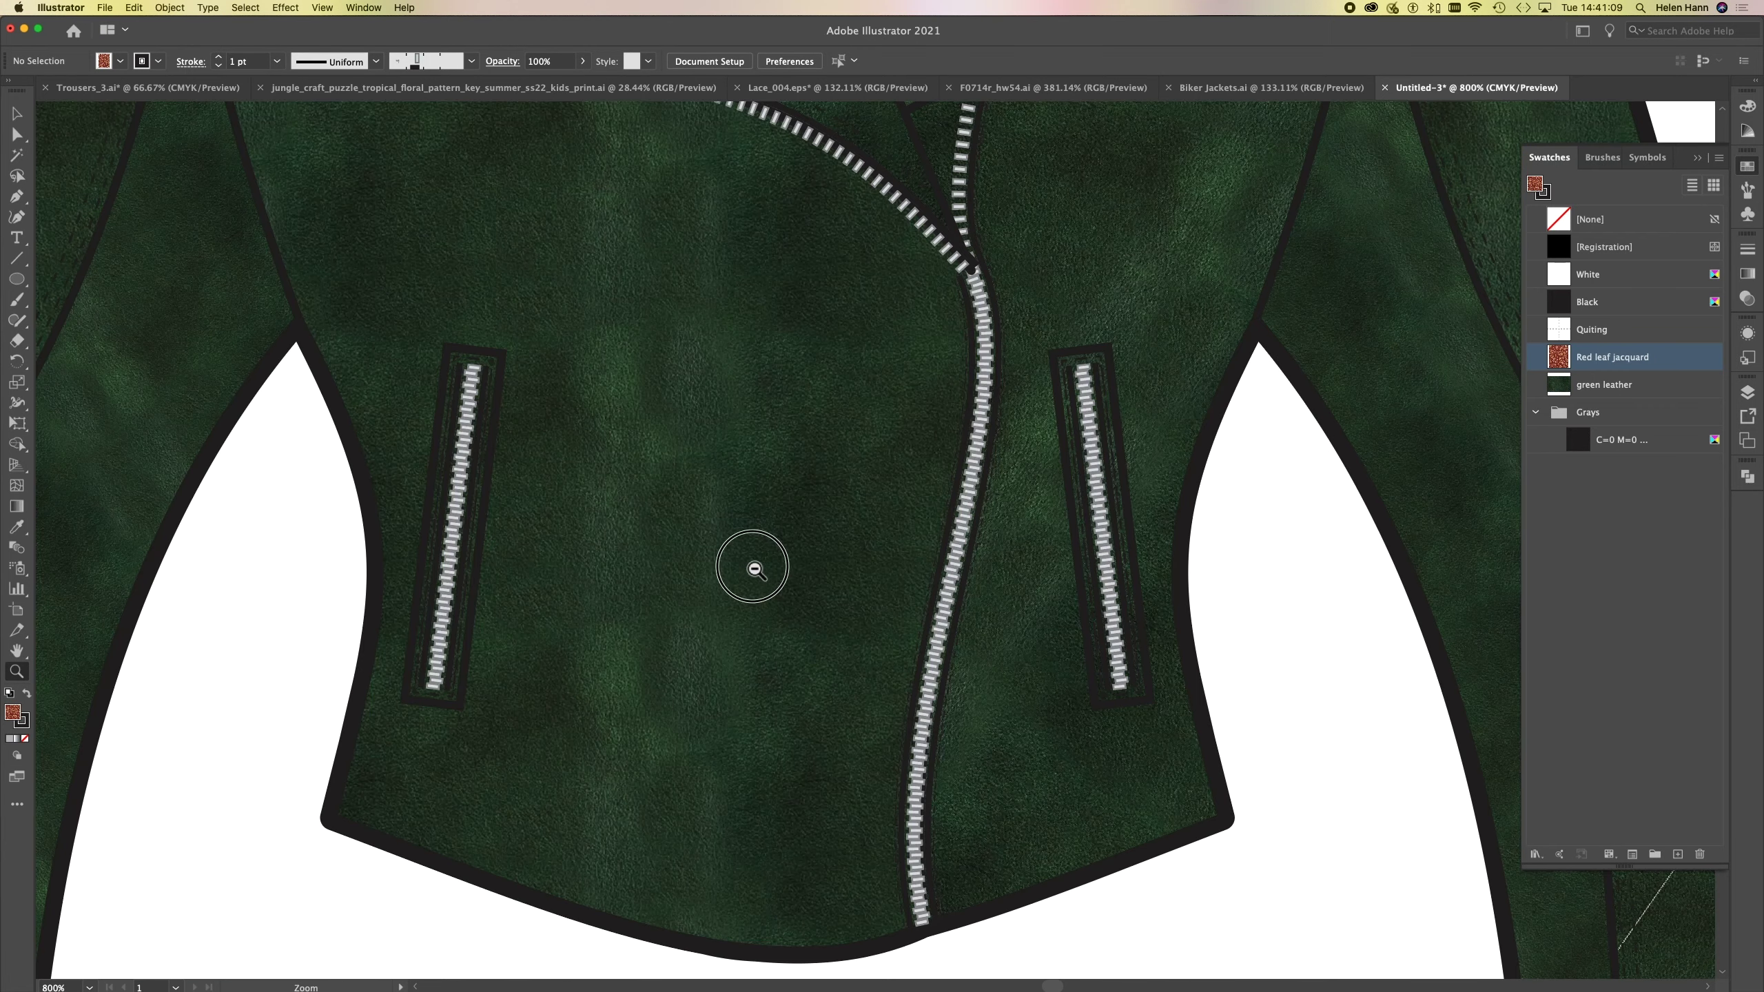
alt+click(756, 569)
alt+click(754, 570)
alt+click(1110, 621)
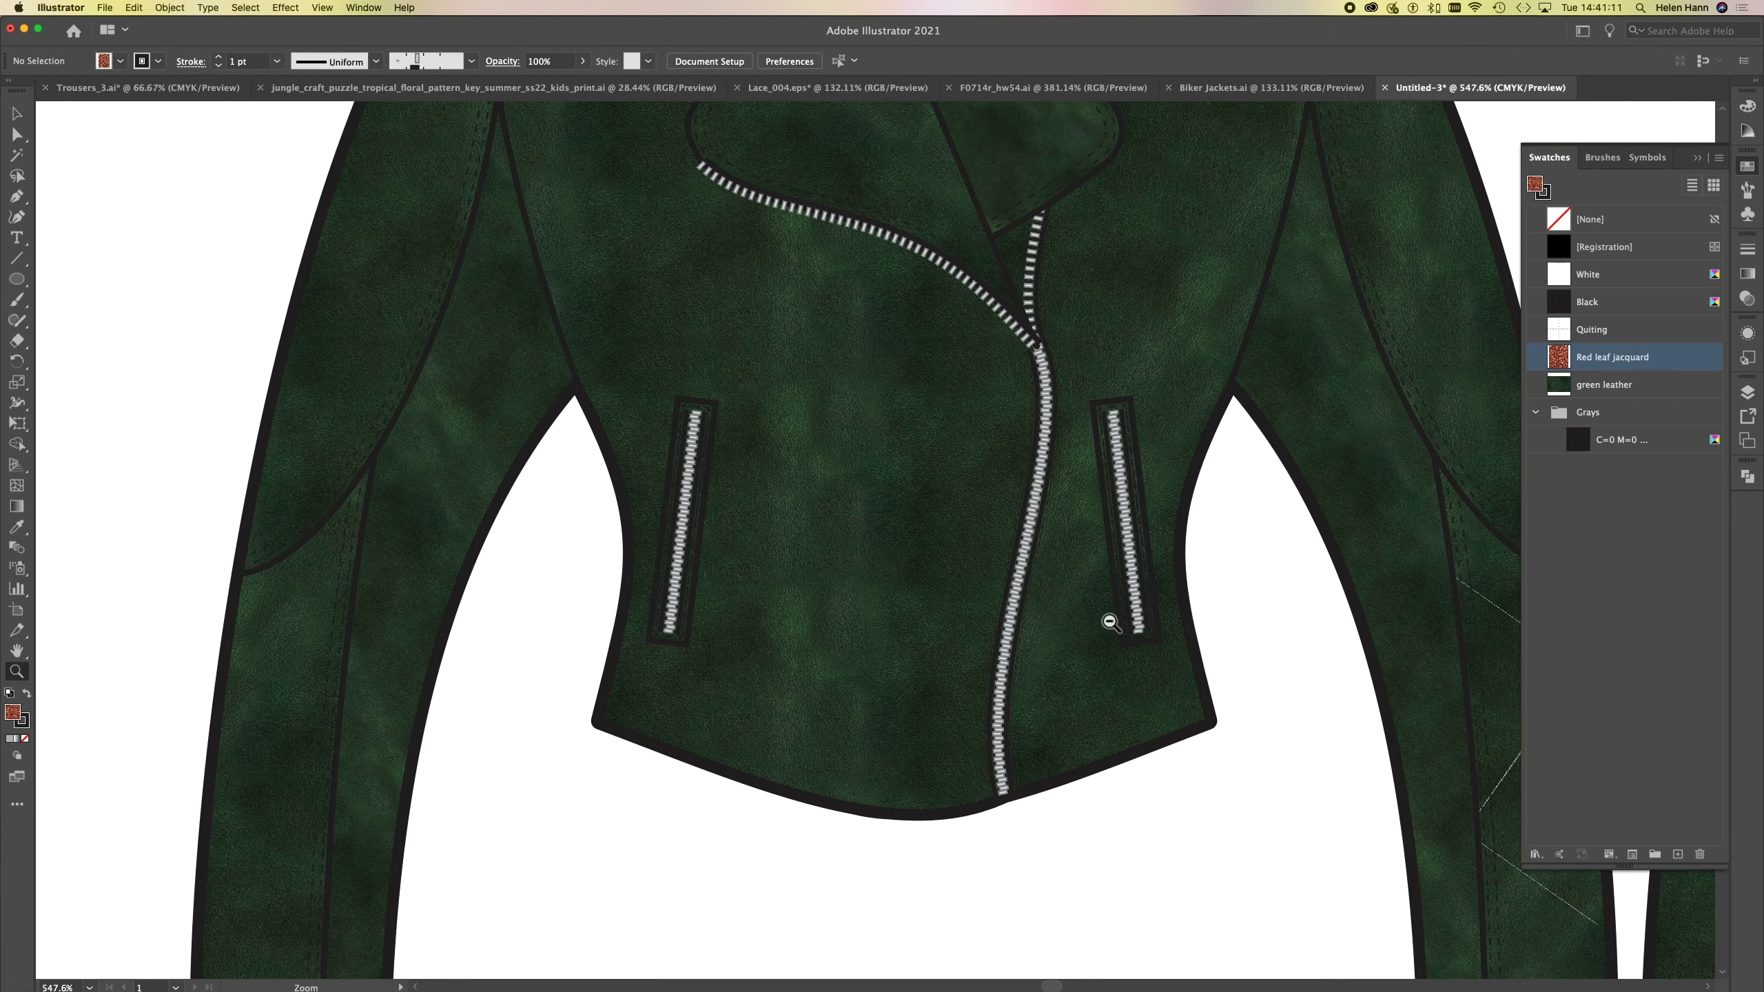
alt+click(1161, 637)
alt+click(1166, 641)
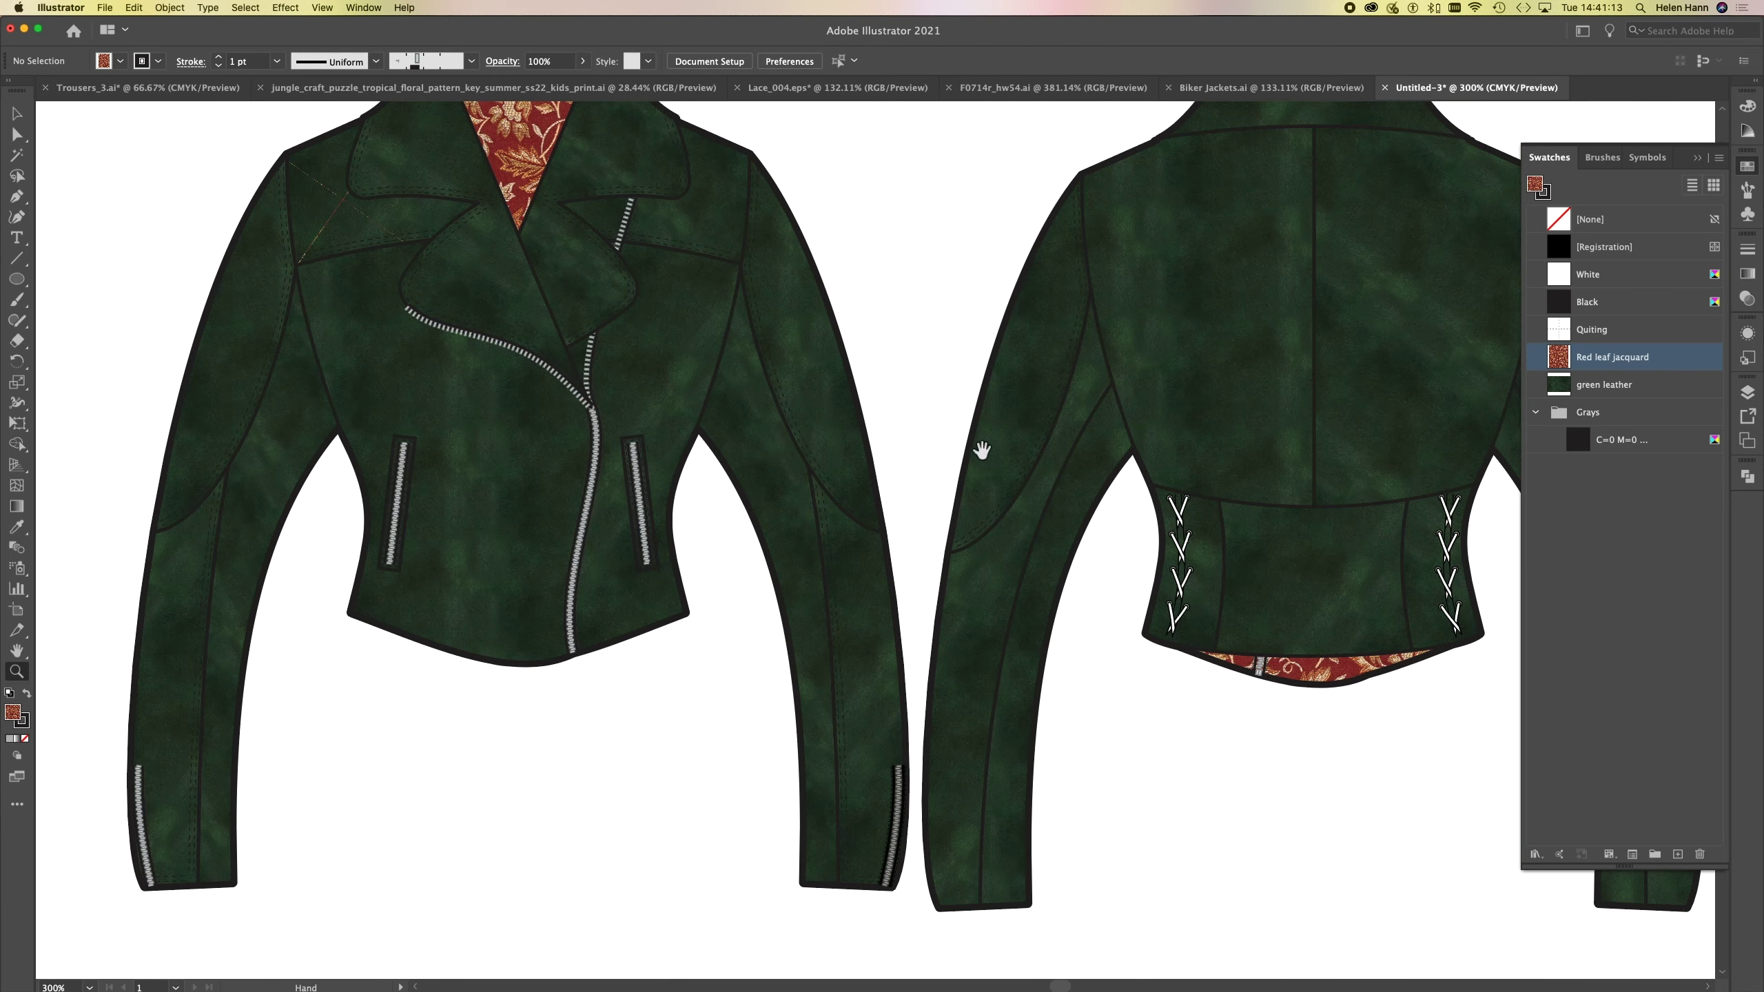
- Draw a curved open path with the Pen tool in the empty space below the back view and remove its fill
drag(1321, 939, 918, 681)
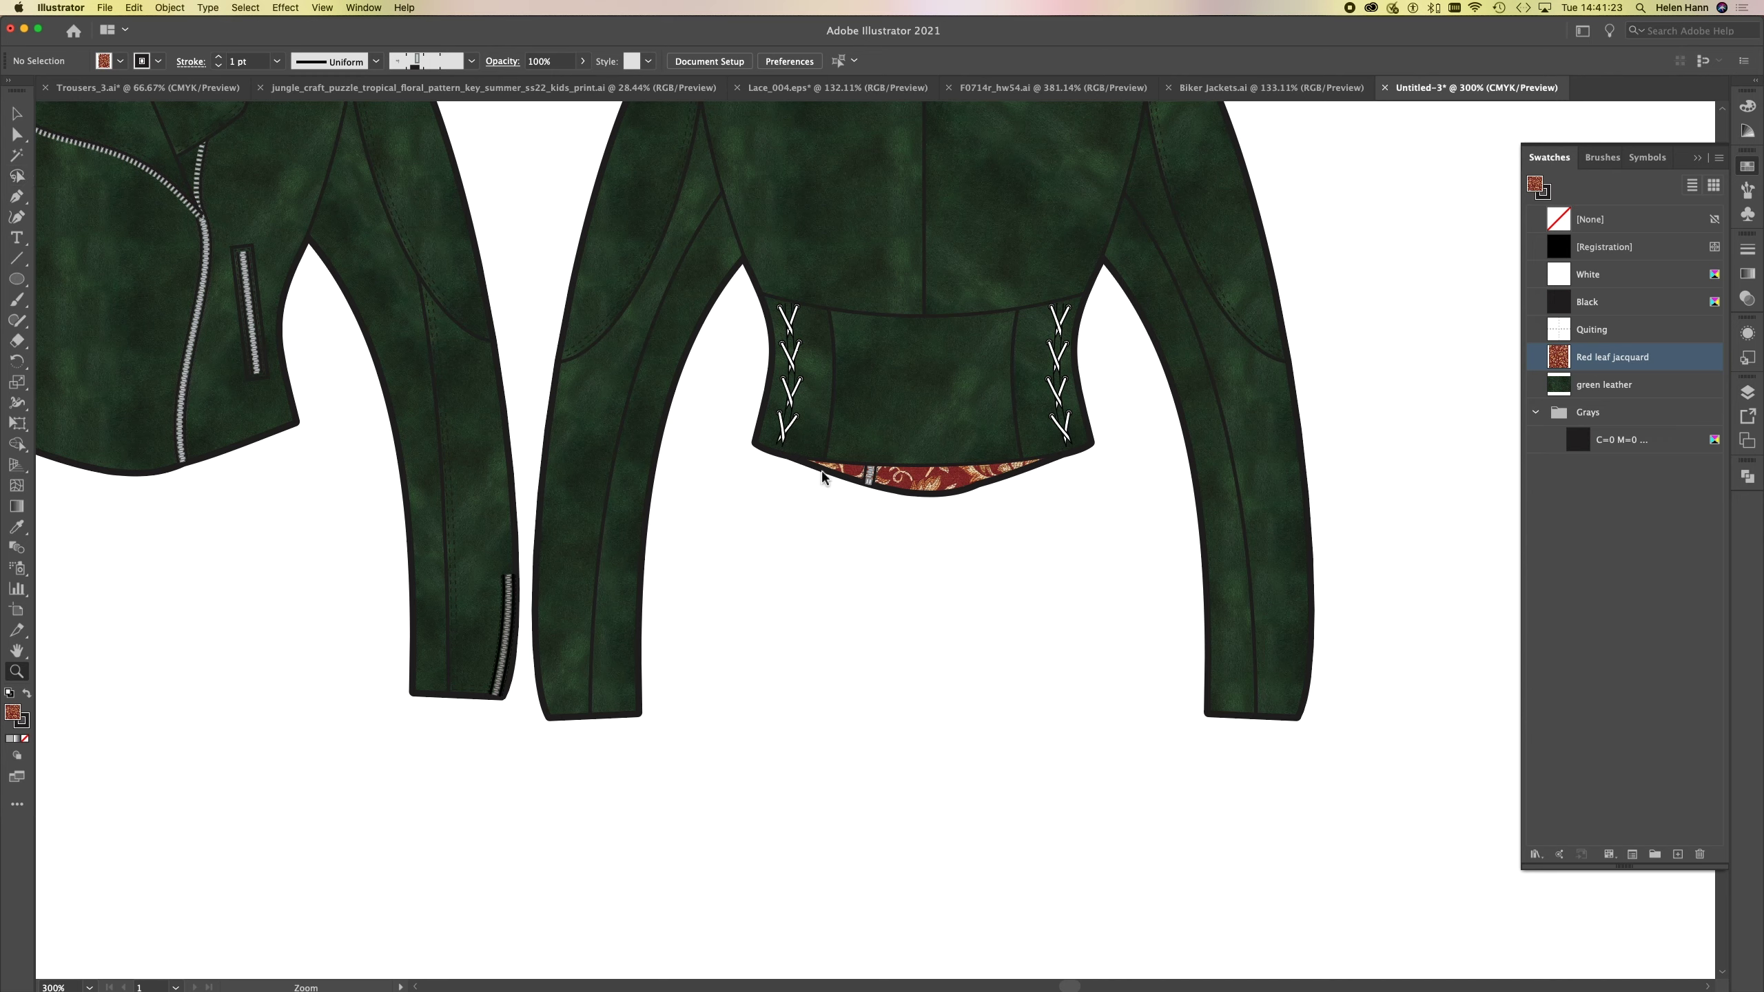
click(17, 197)
drag(729, 689, 841, 646)
drag(1124, 763, 1139, 773)
key(super+z)
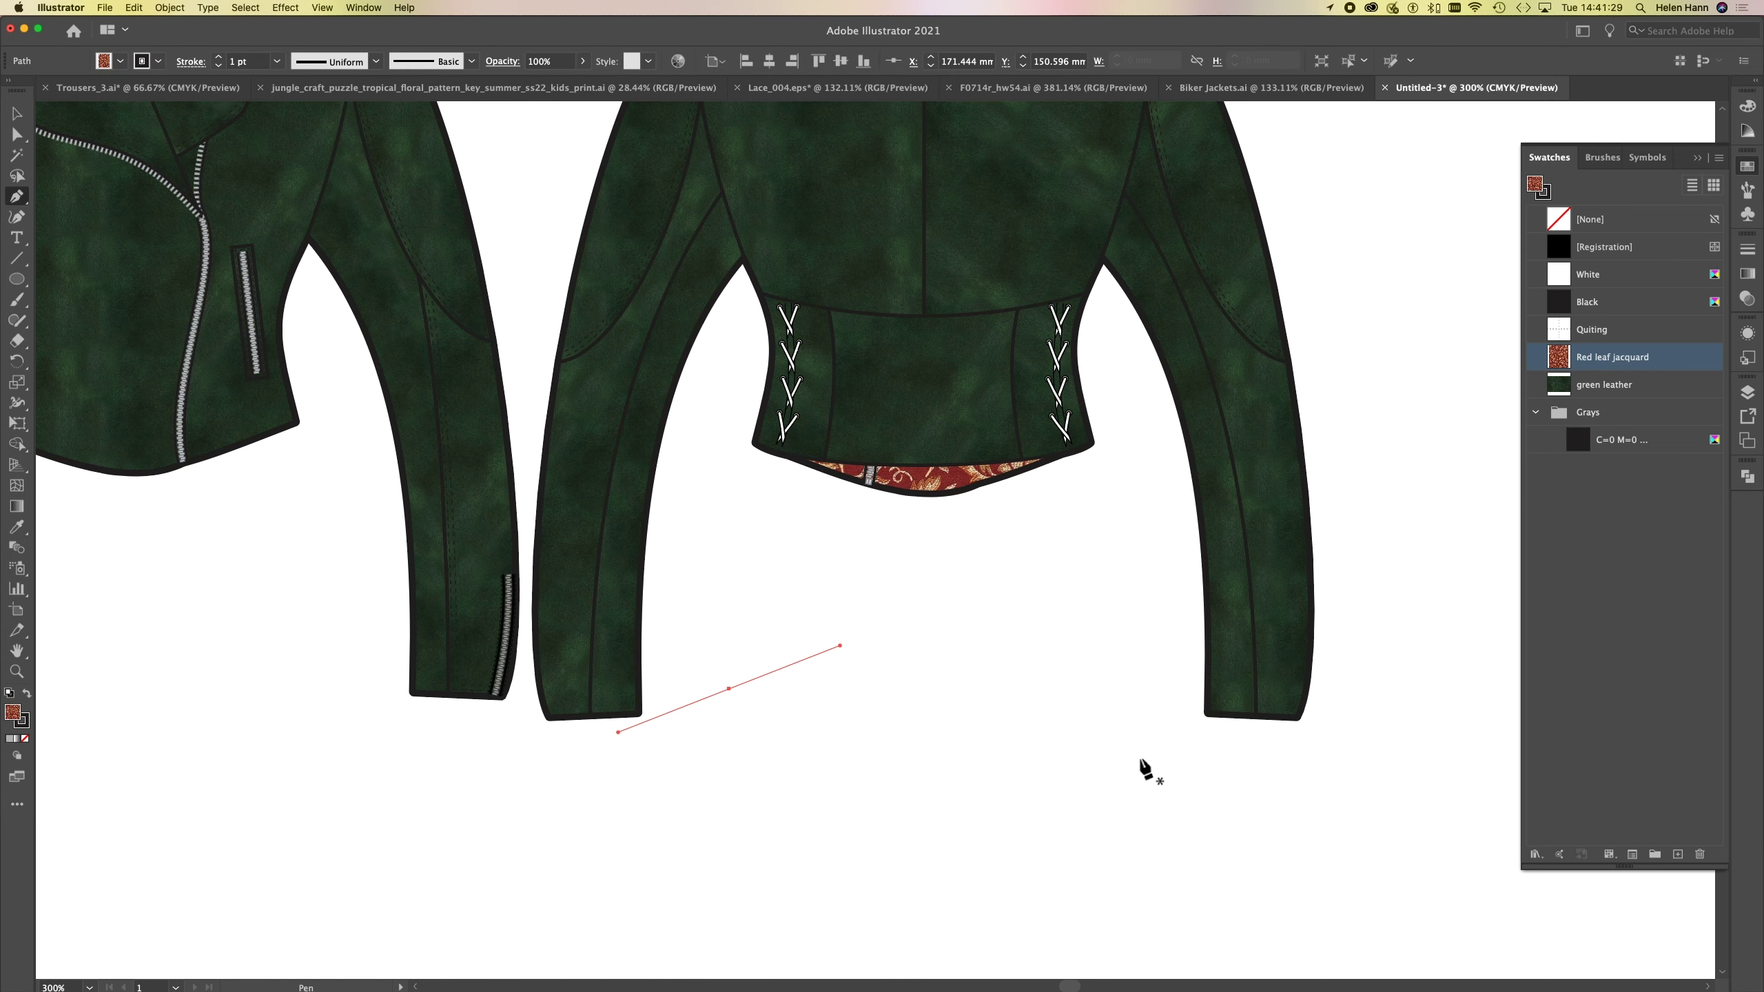
drag(1039, 695, 1205, 853)
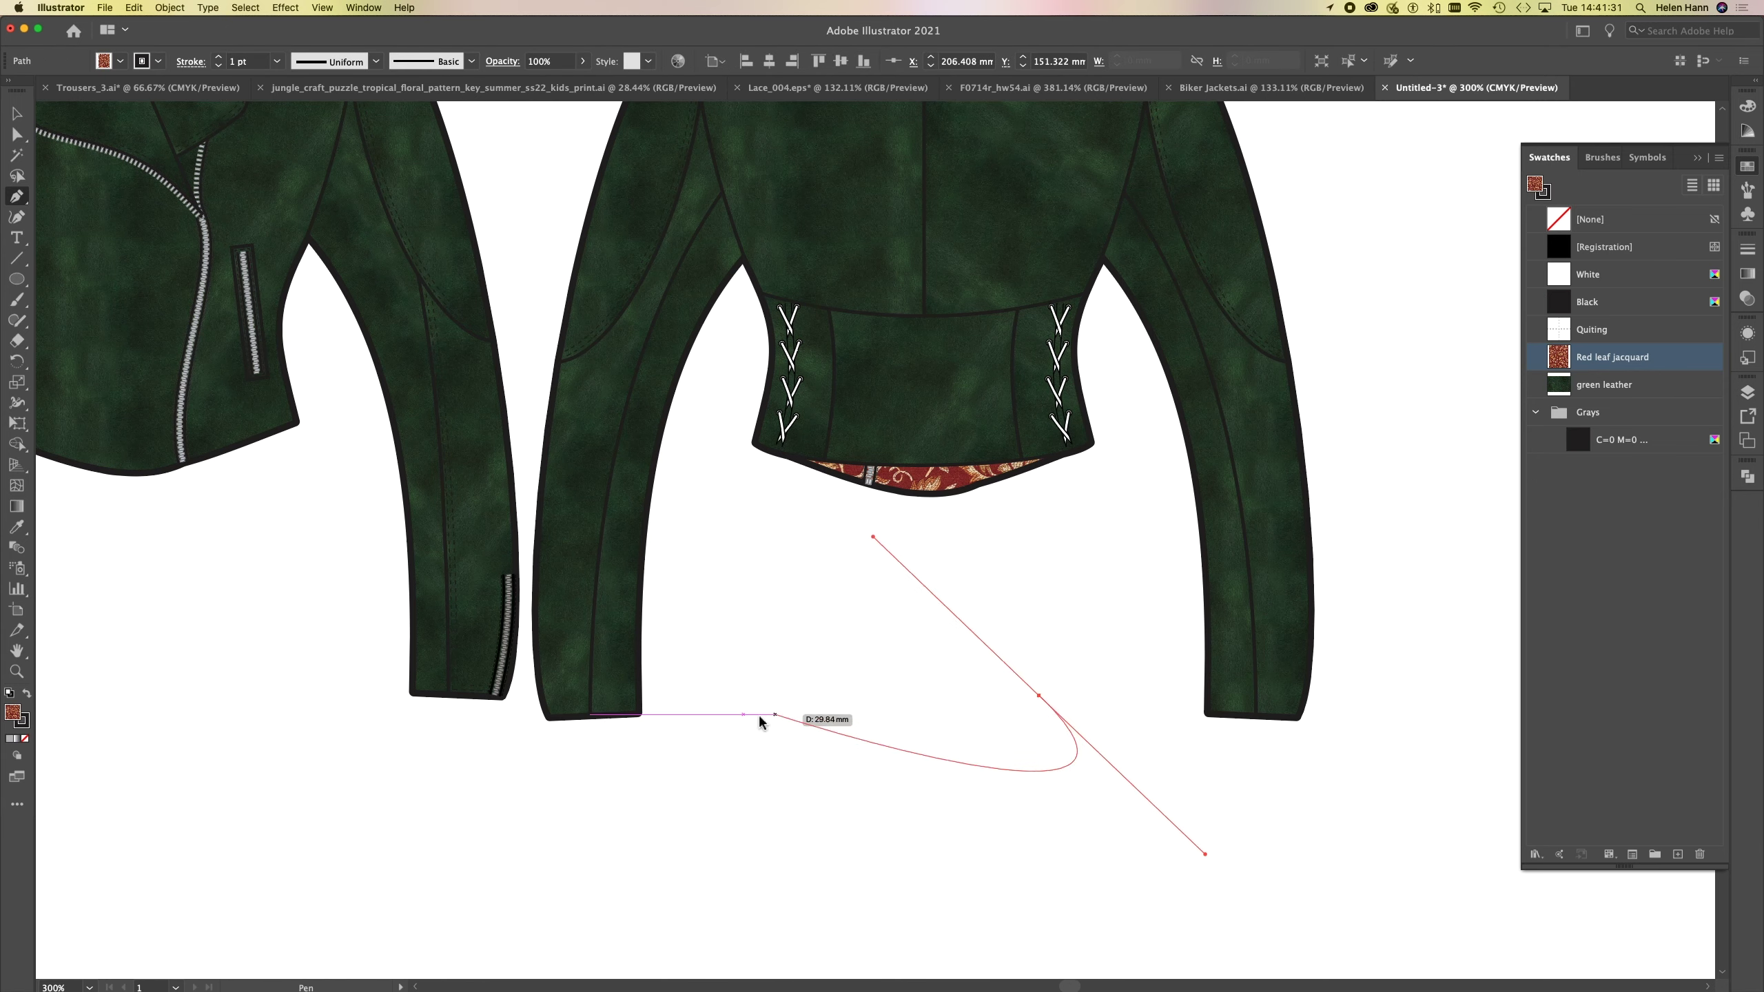
click(727, 766)
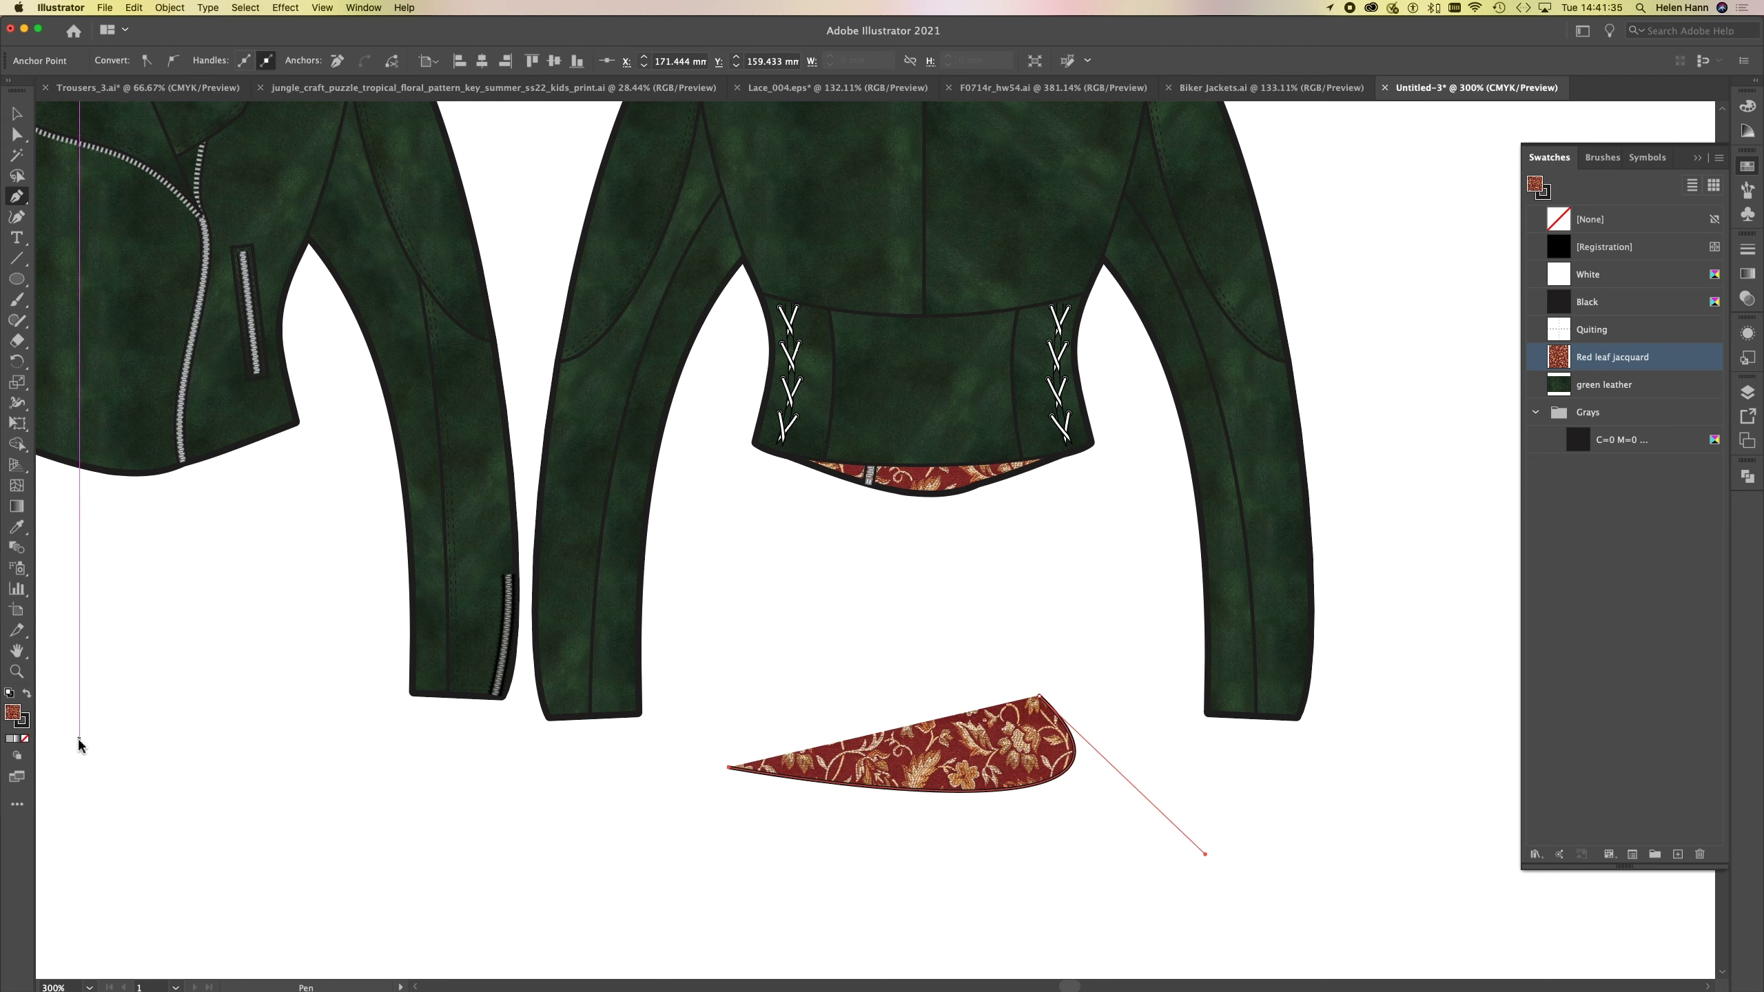
click(25, 740)
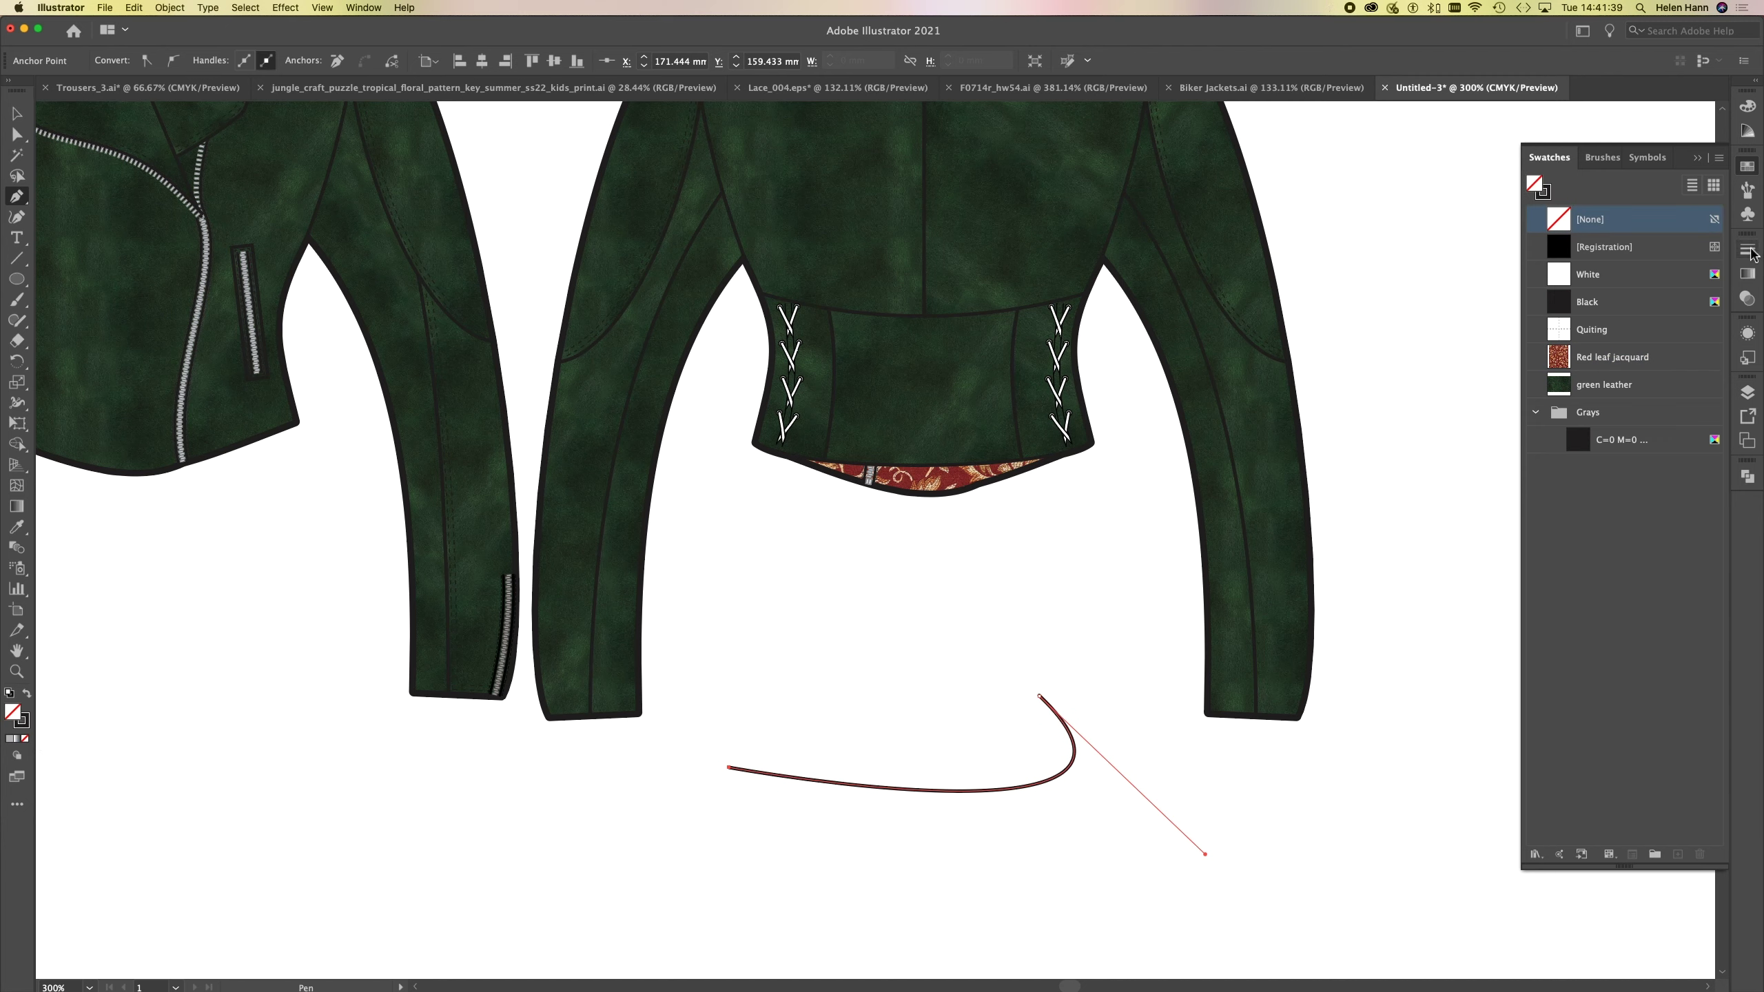
- Apply the stitched full zip brush with the zip puller end to the curved path
click(1749, 192)
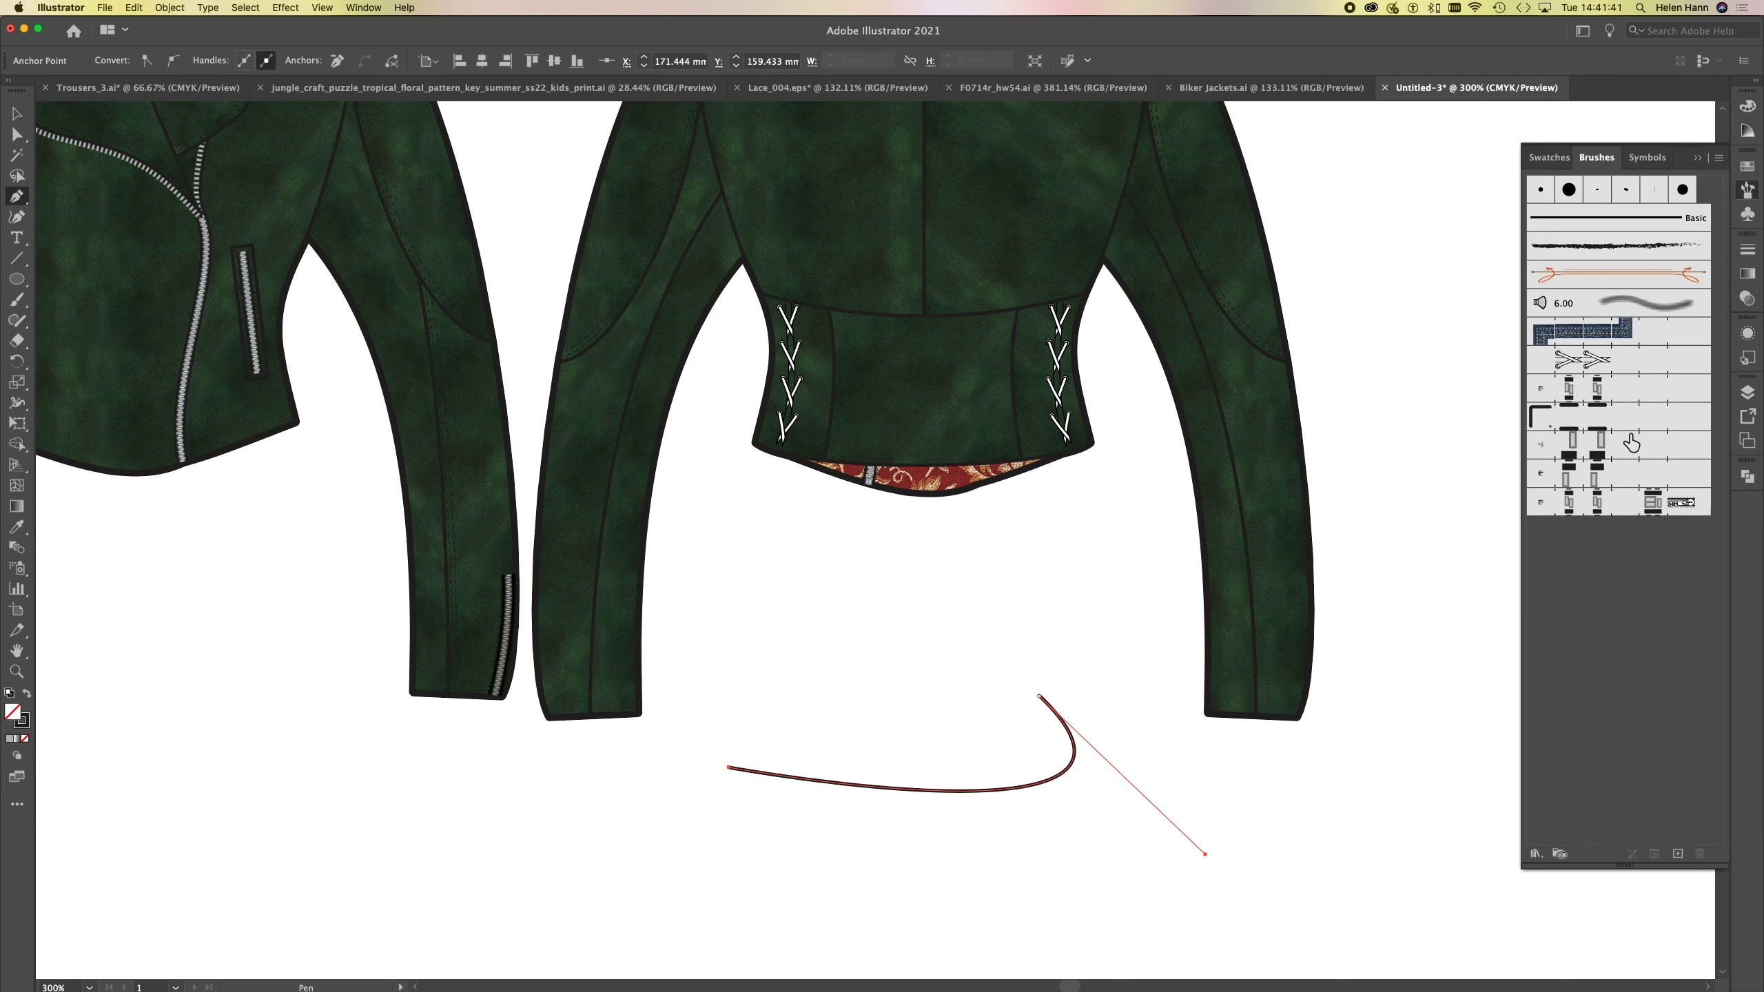
click(1671, 509)
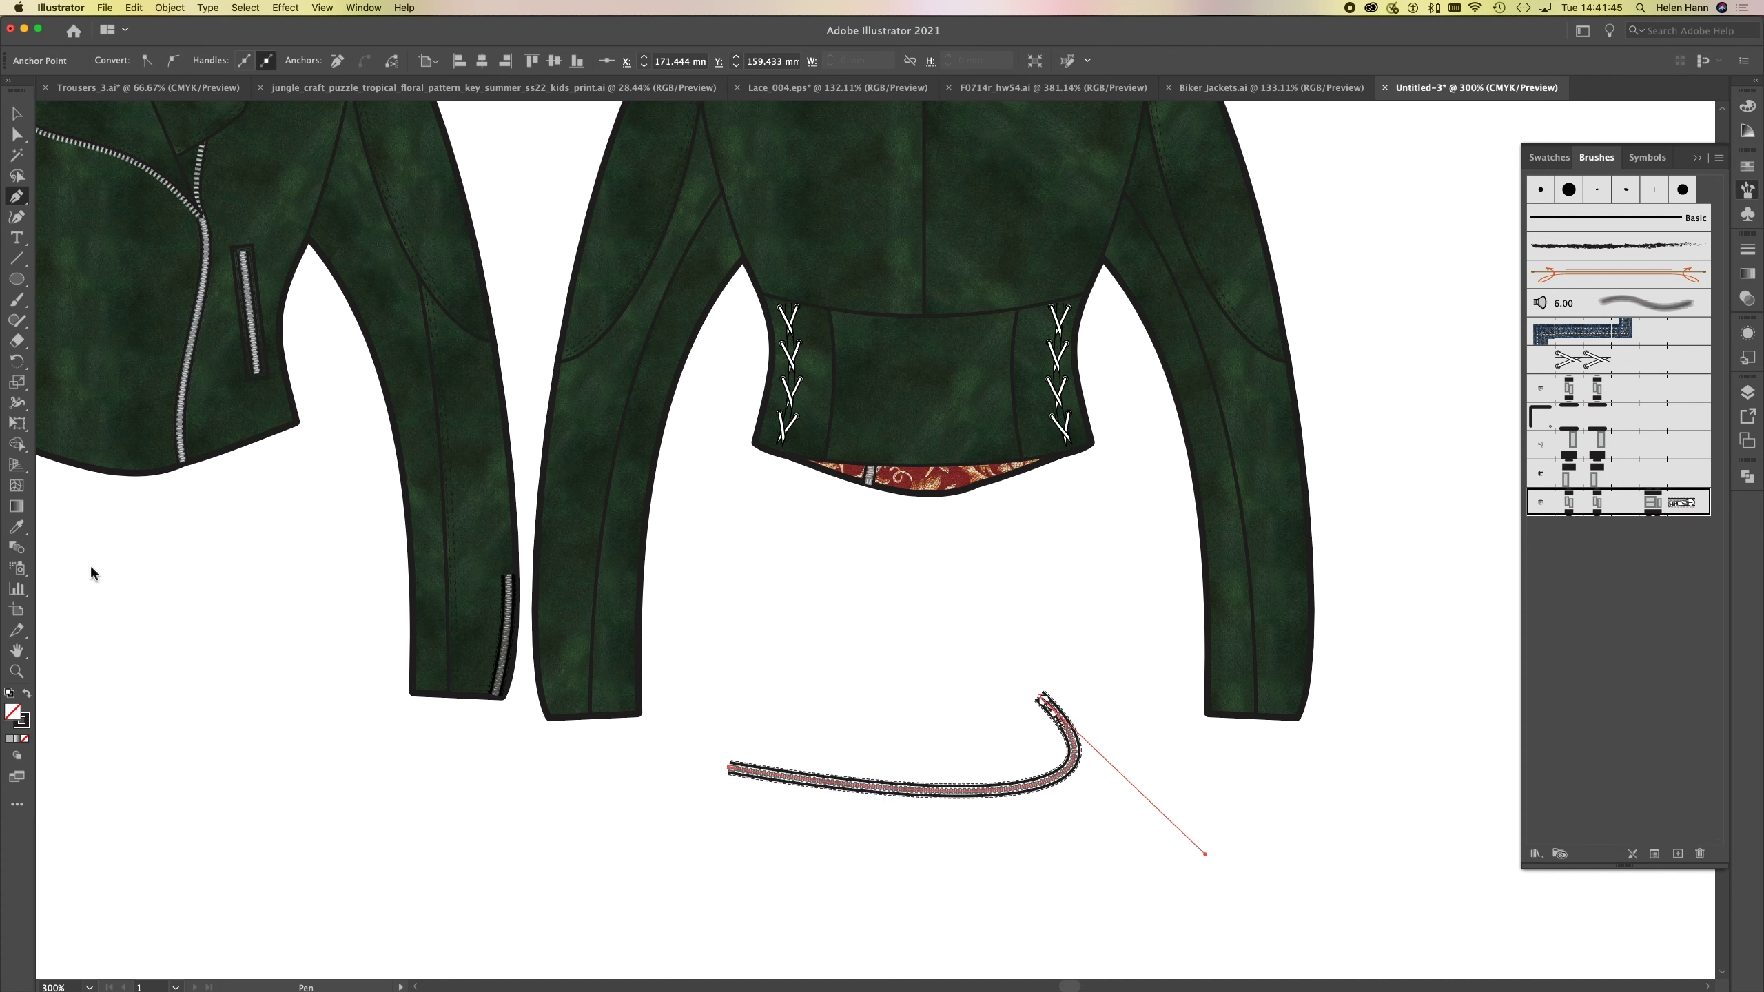
click(17, 671)
drag(1077, 715, 1209, 788)
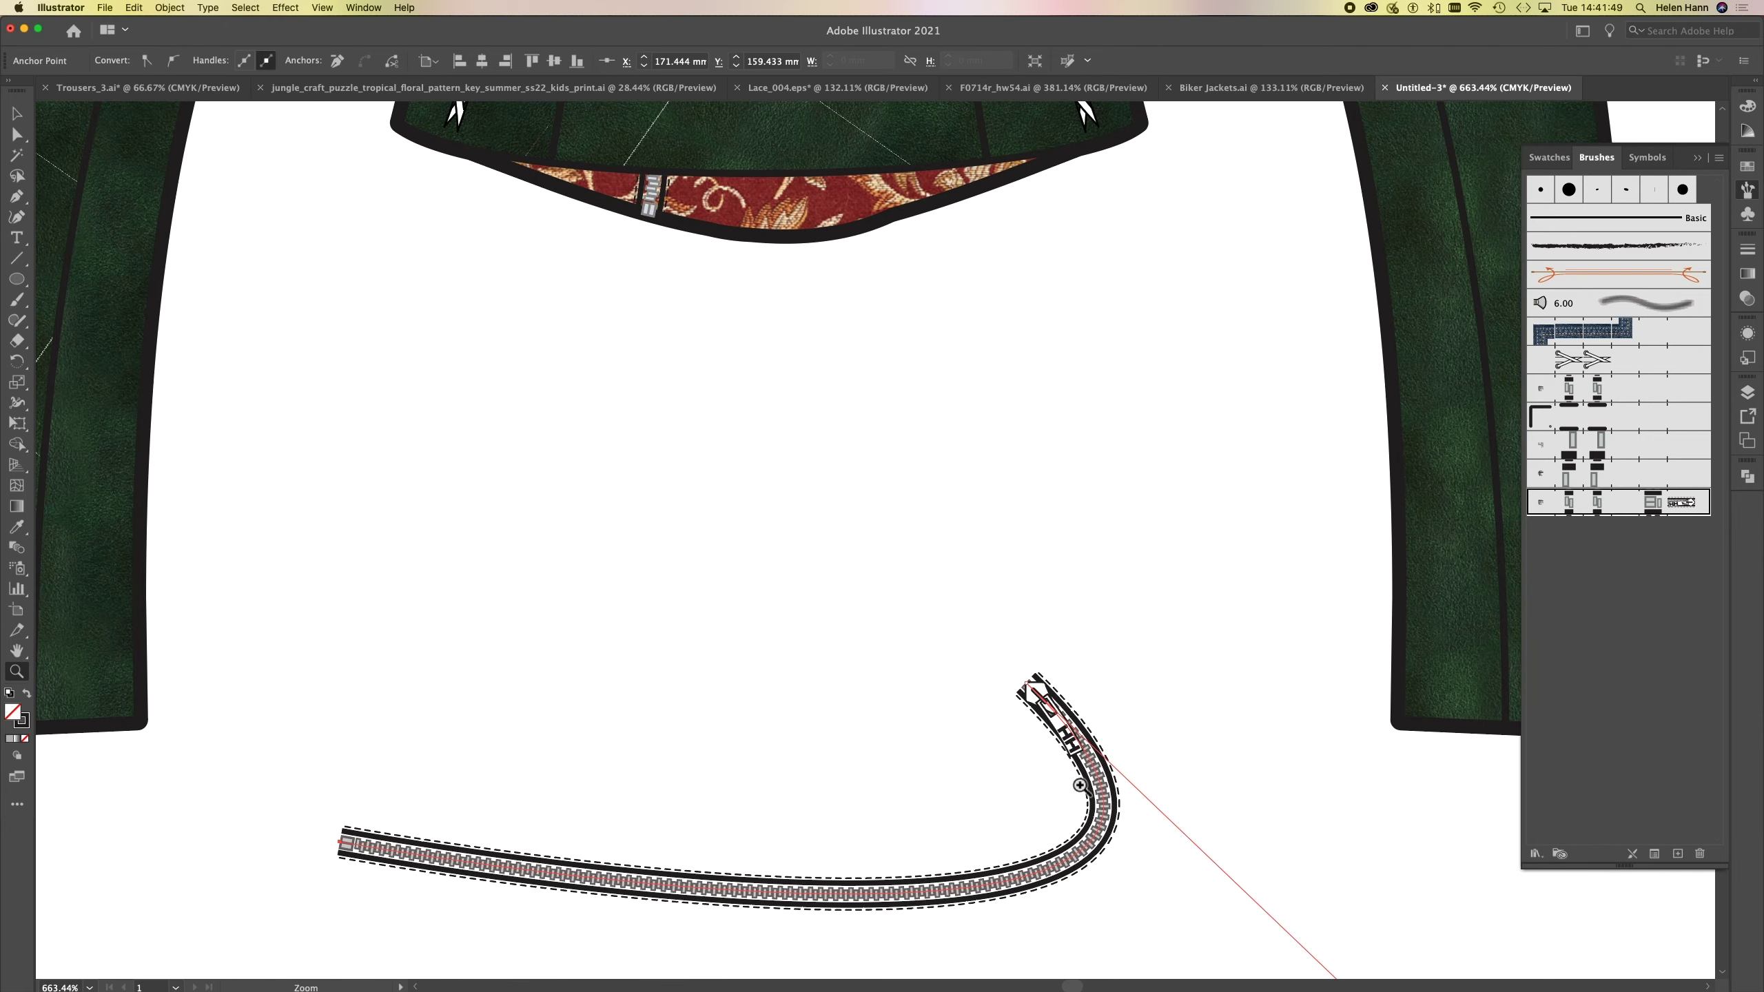
- Try the Half zip and stitch brush on the curved path, followed by the Half Zip brush
drag(661, 382, 1143, 931)
drag(260, 477, 963, 478)
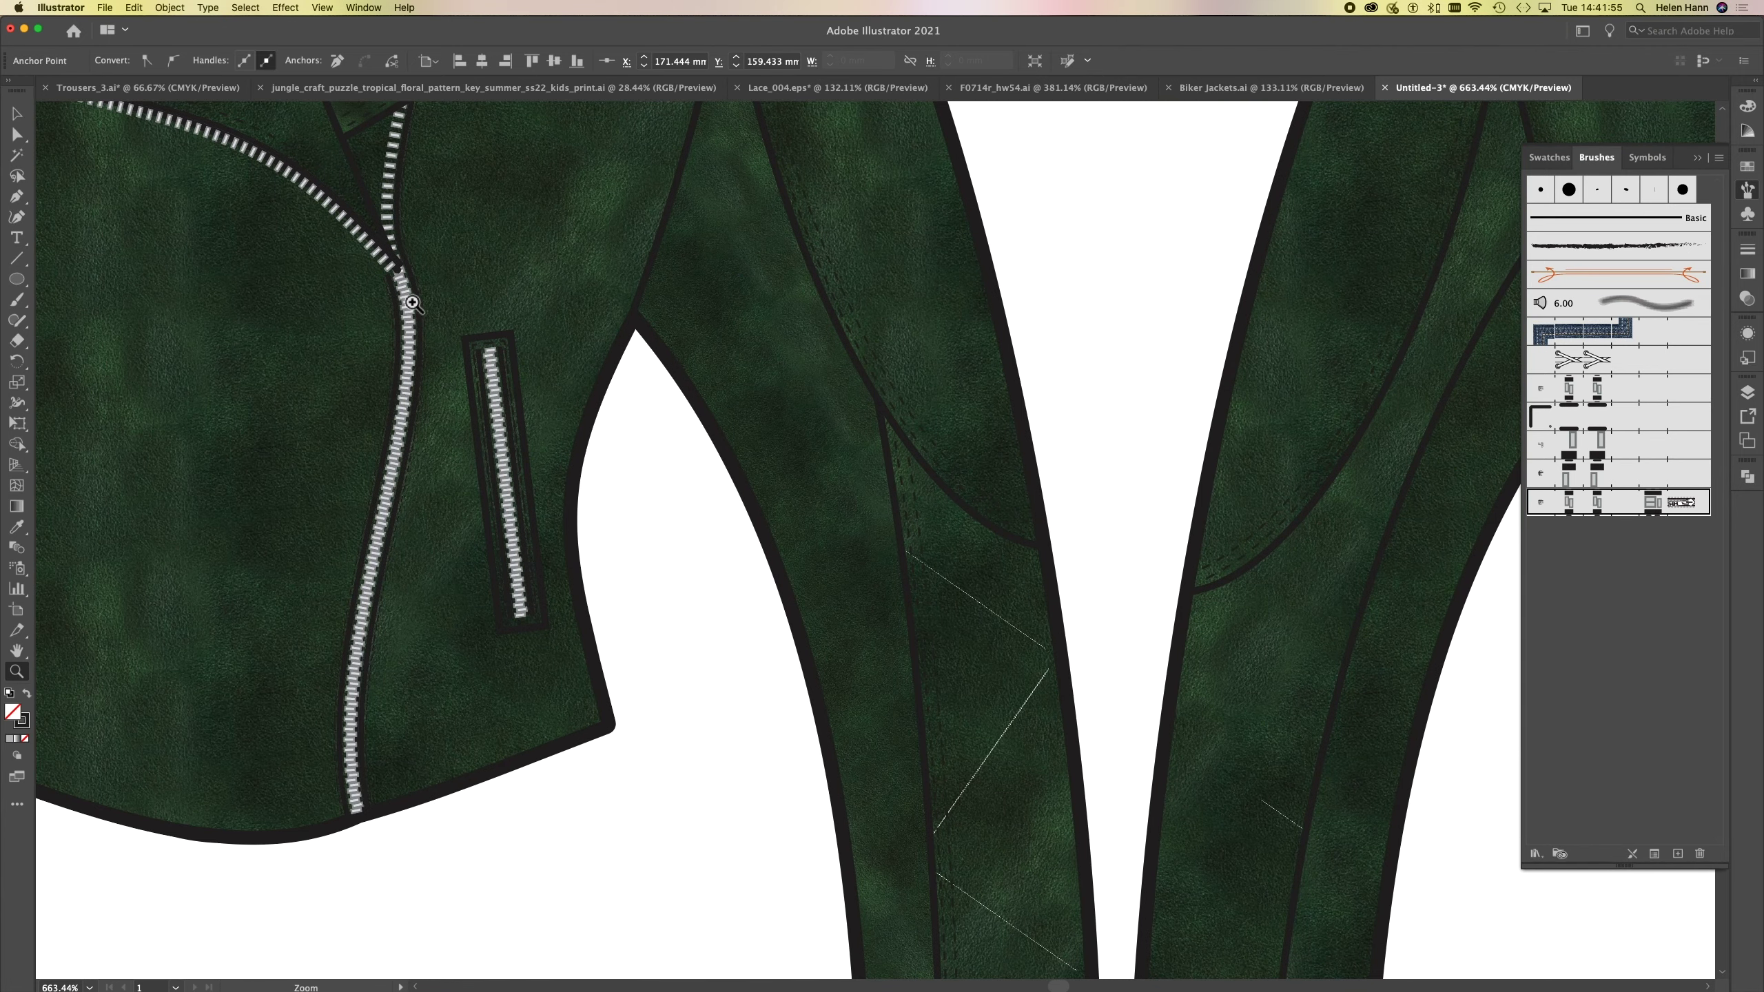
click(1598, 478)
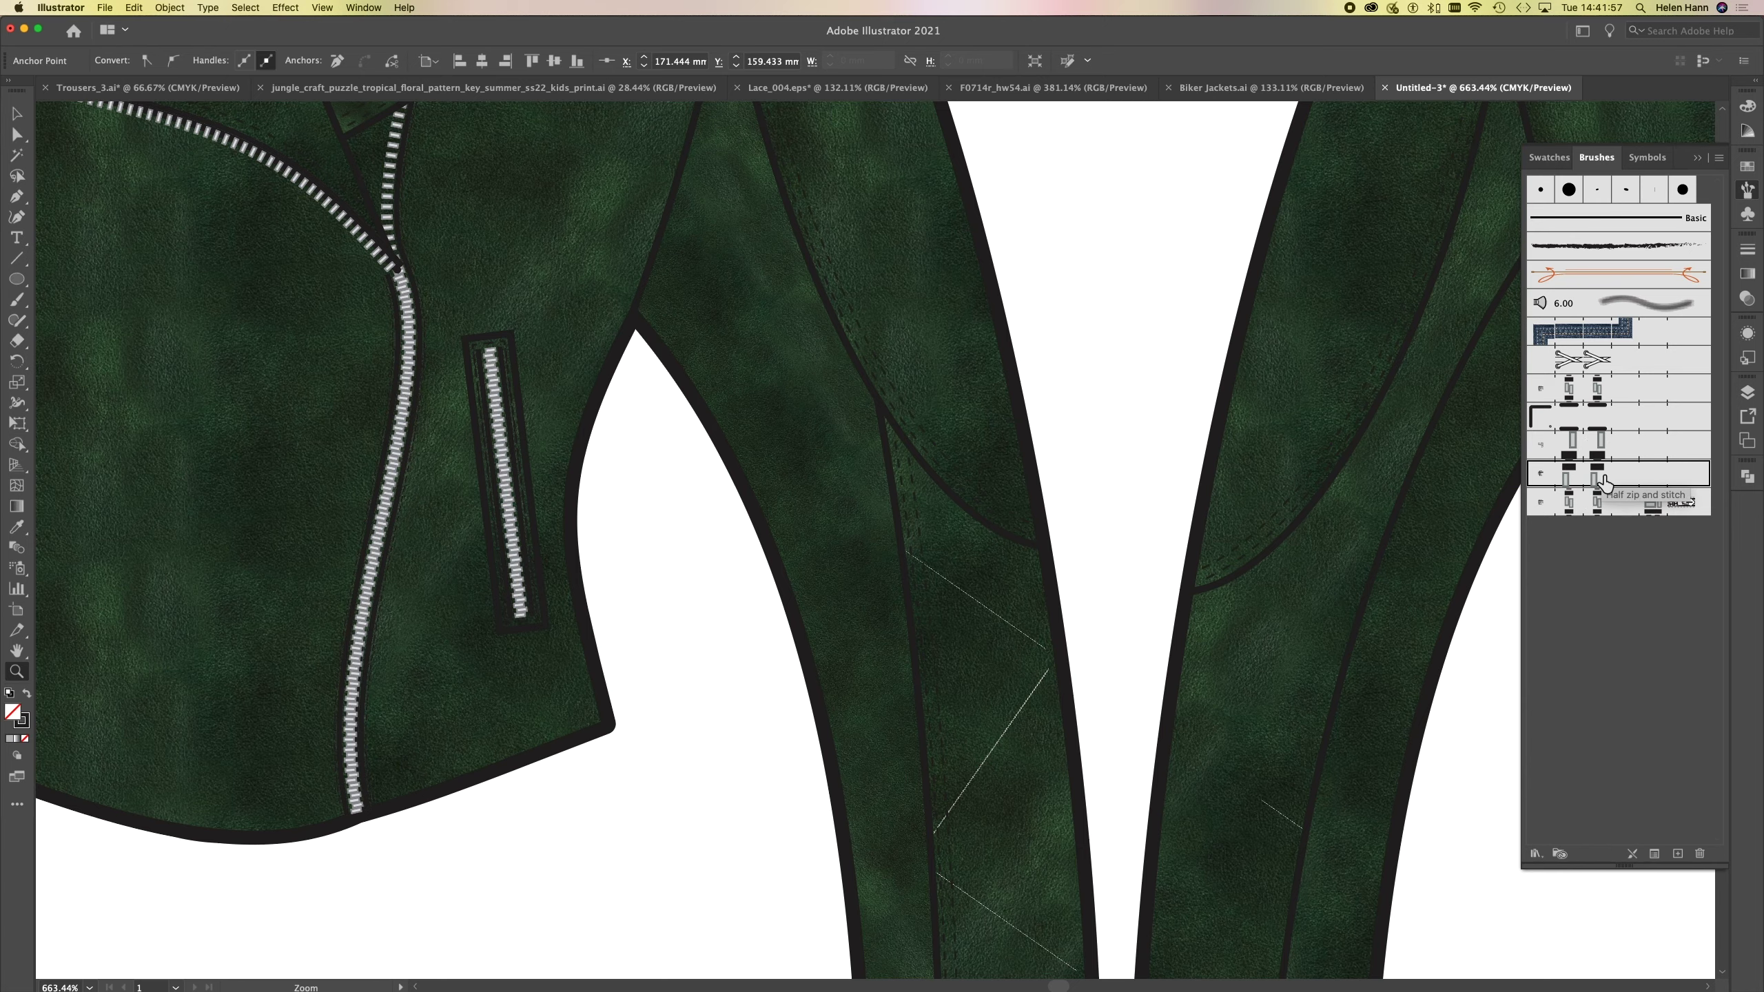
drag(1418, 922, 917, 60)
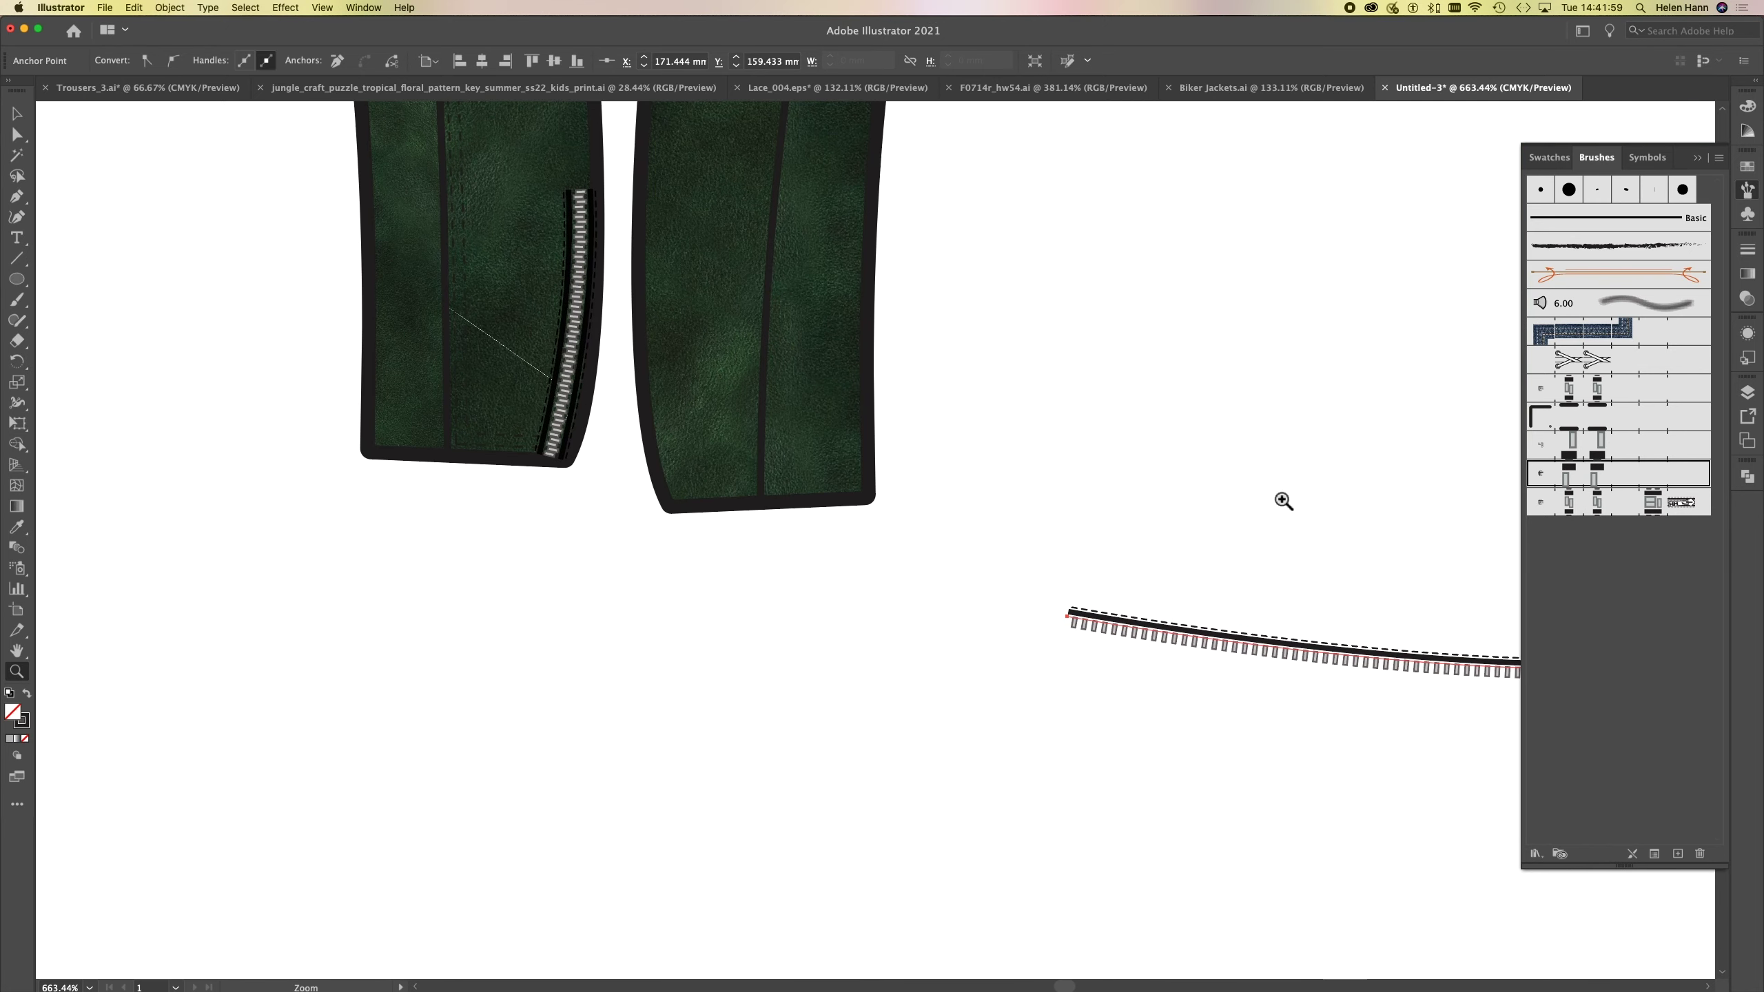
drag(1362, 511, 907, 410)
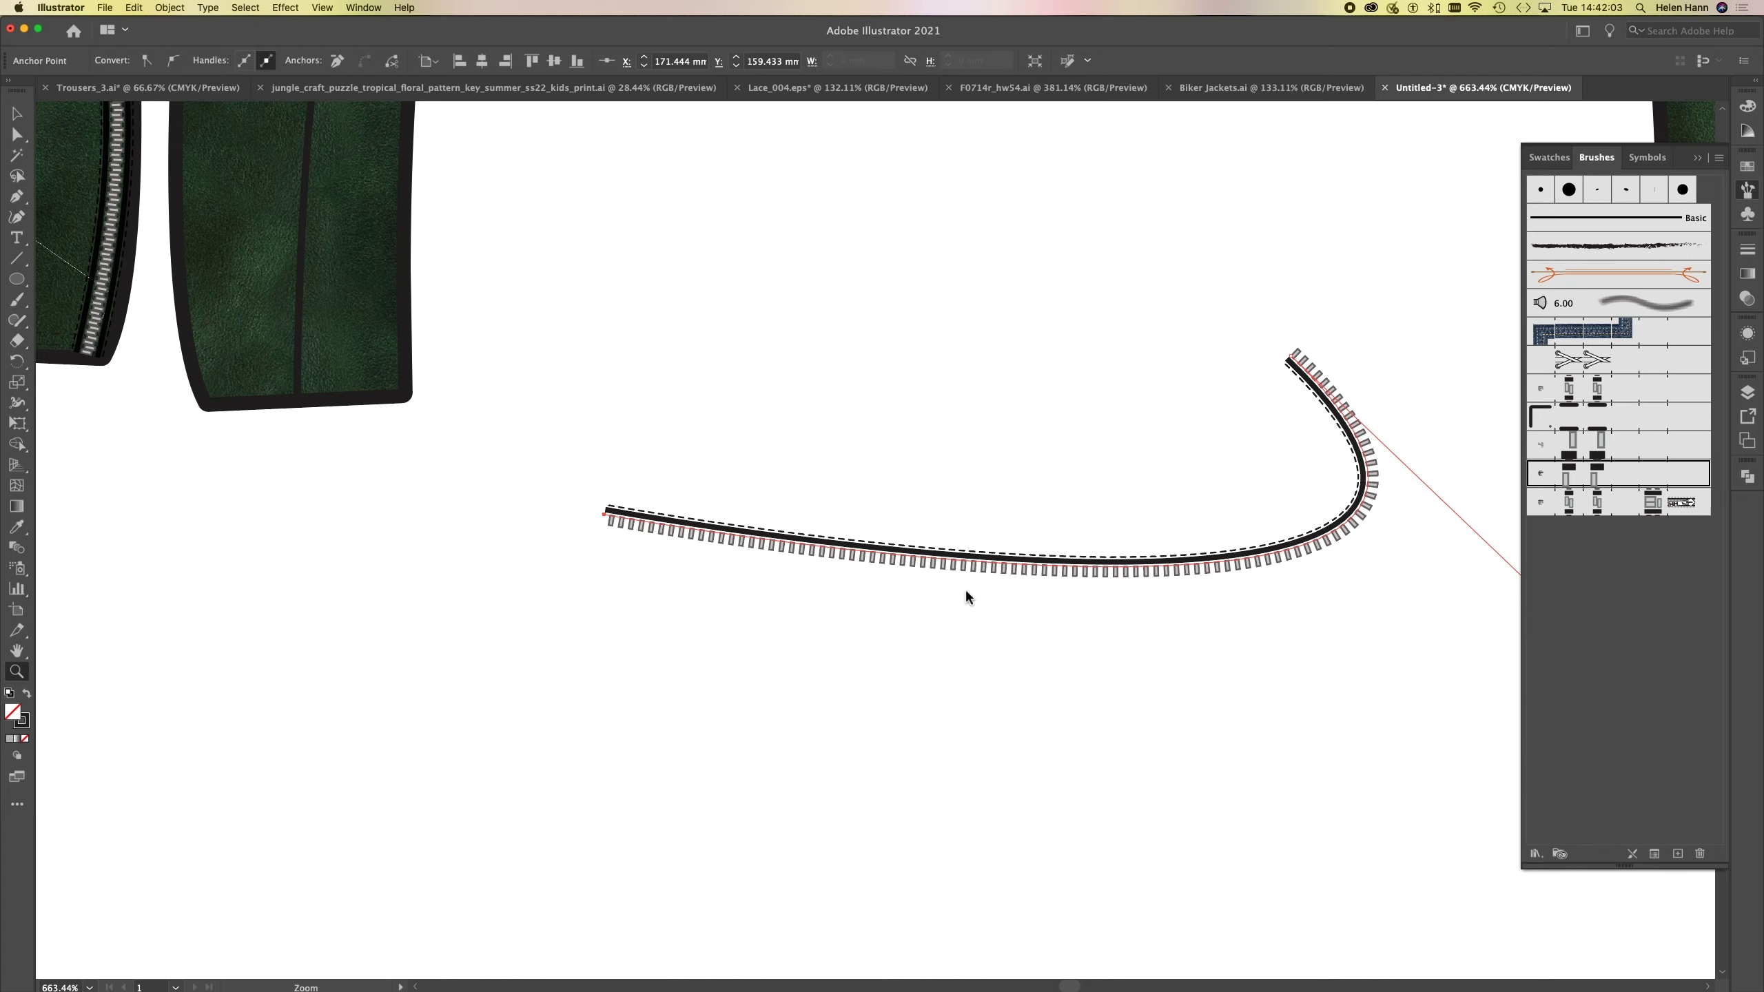
click(1626, 450)
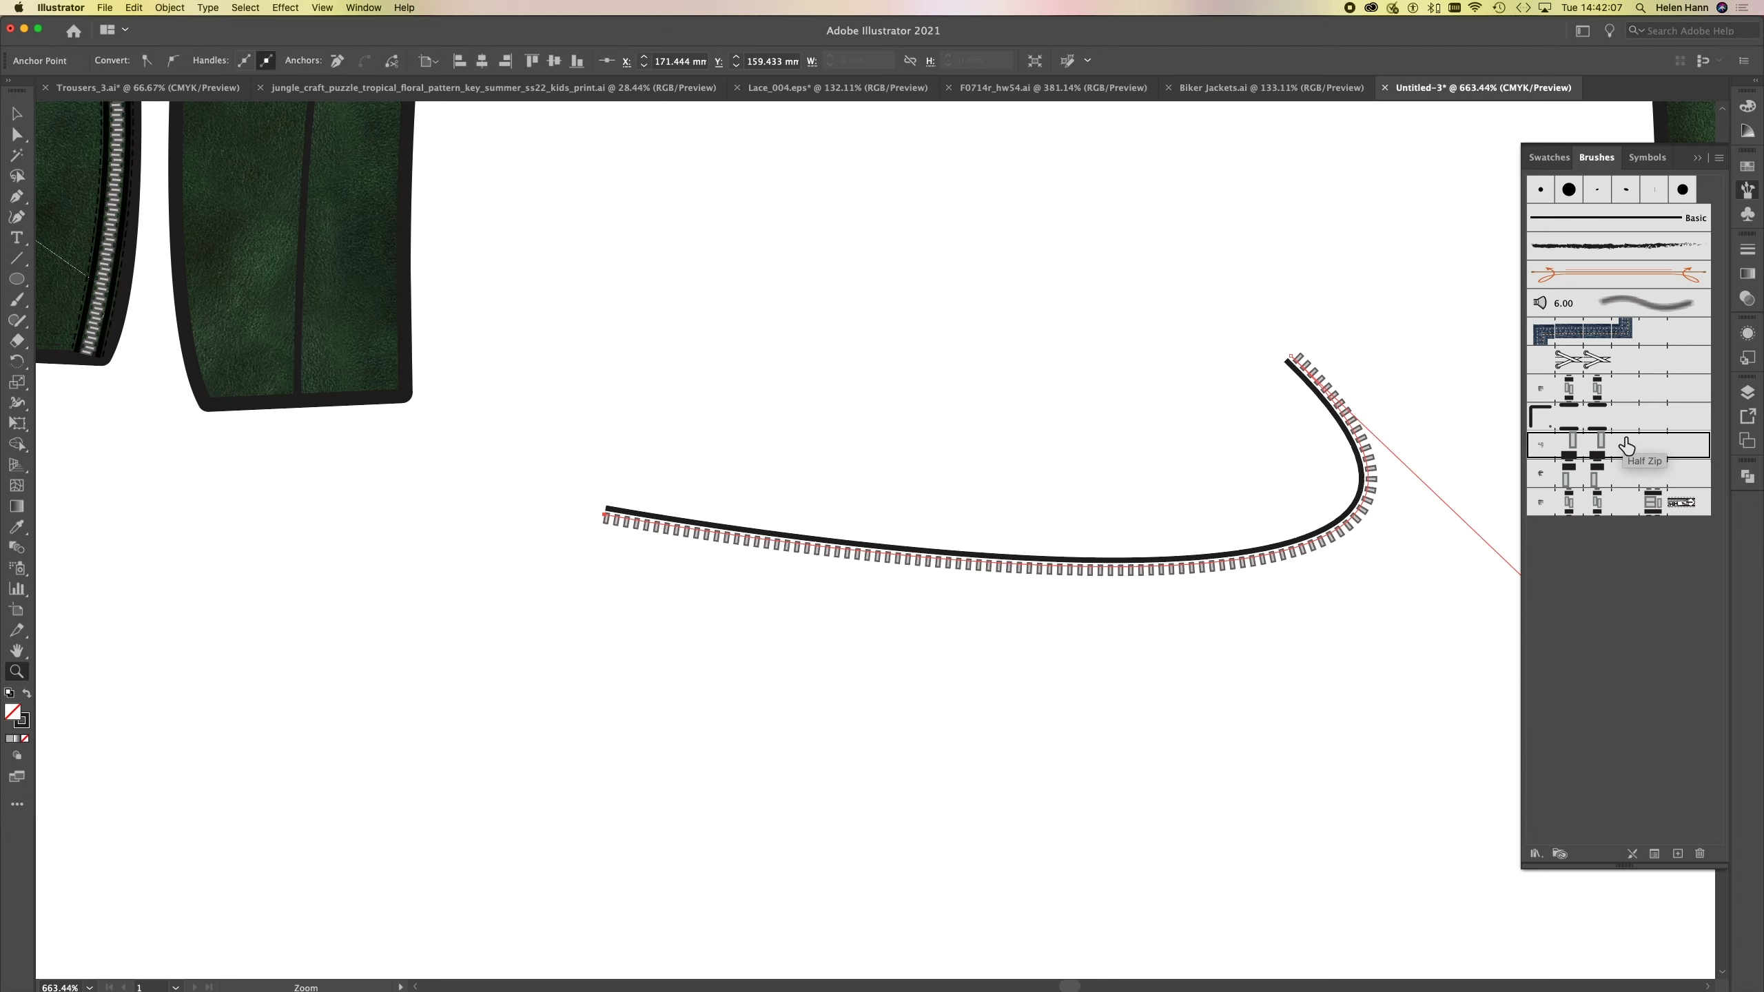
- Try the stitched full zip brush without a puller on the curved path, followed by the double-row stitch brush
click(1633, 390)
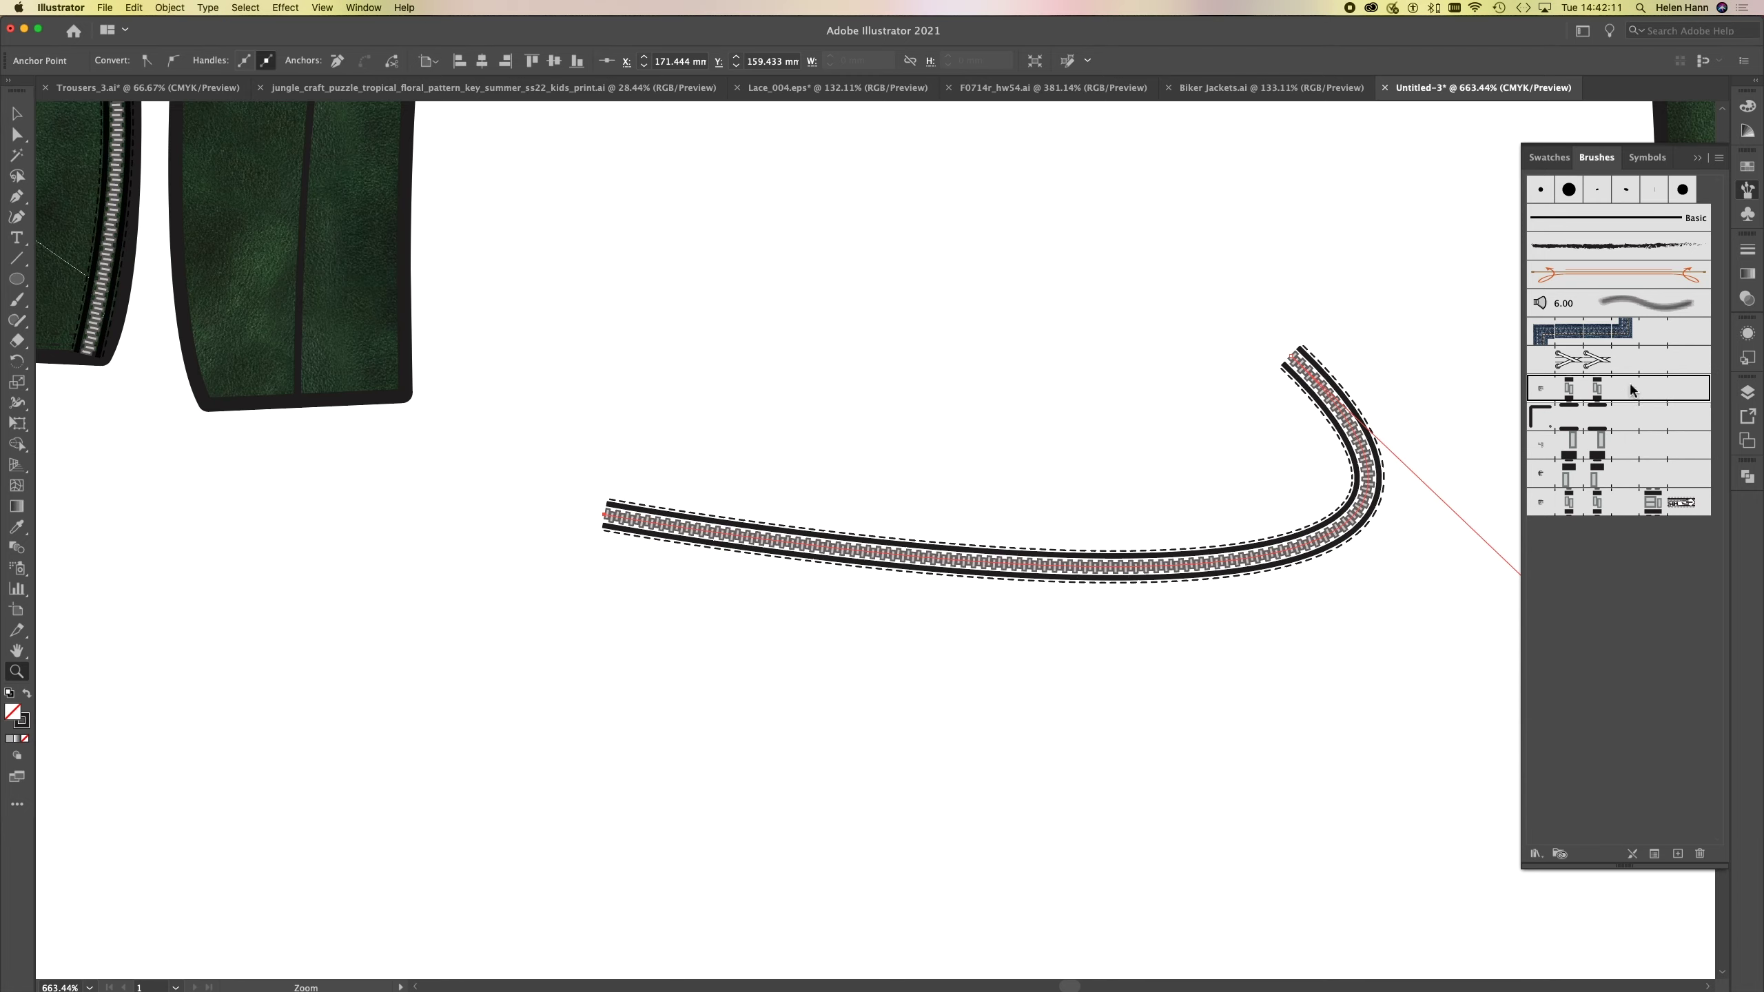
click(1617, 420)
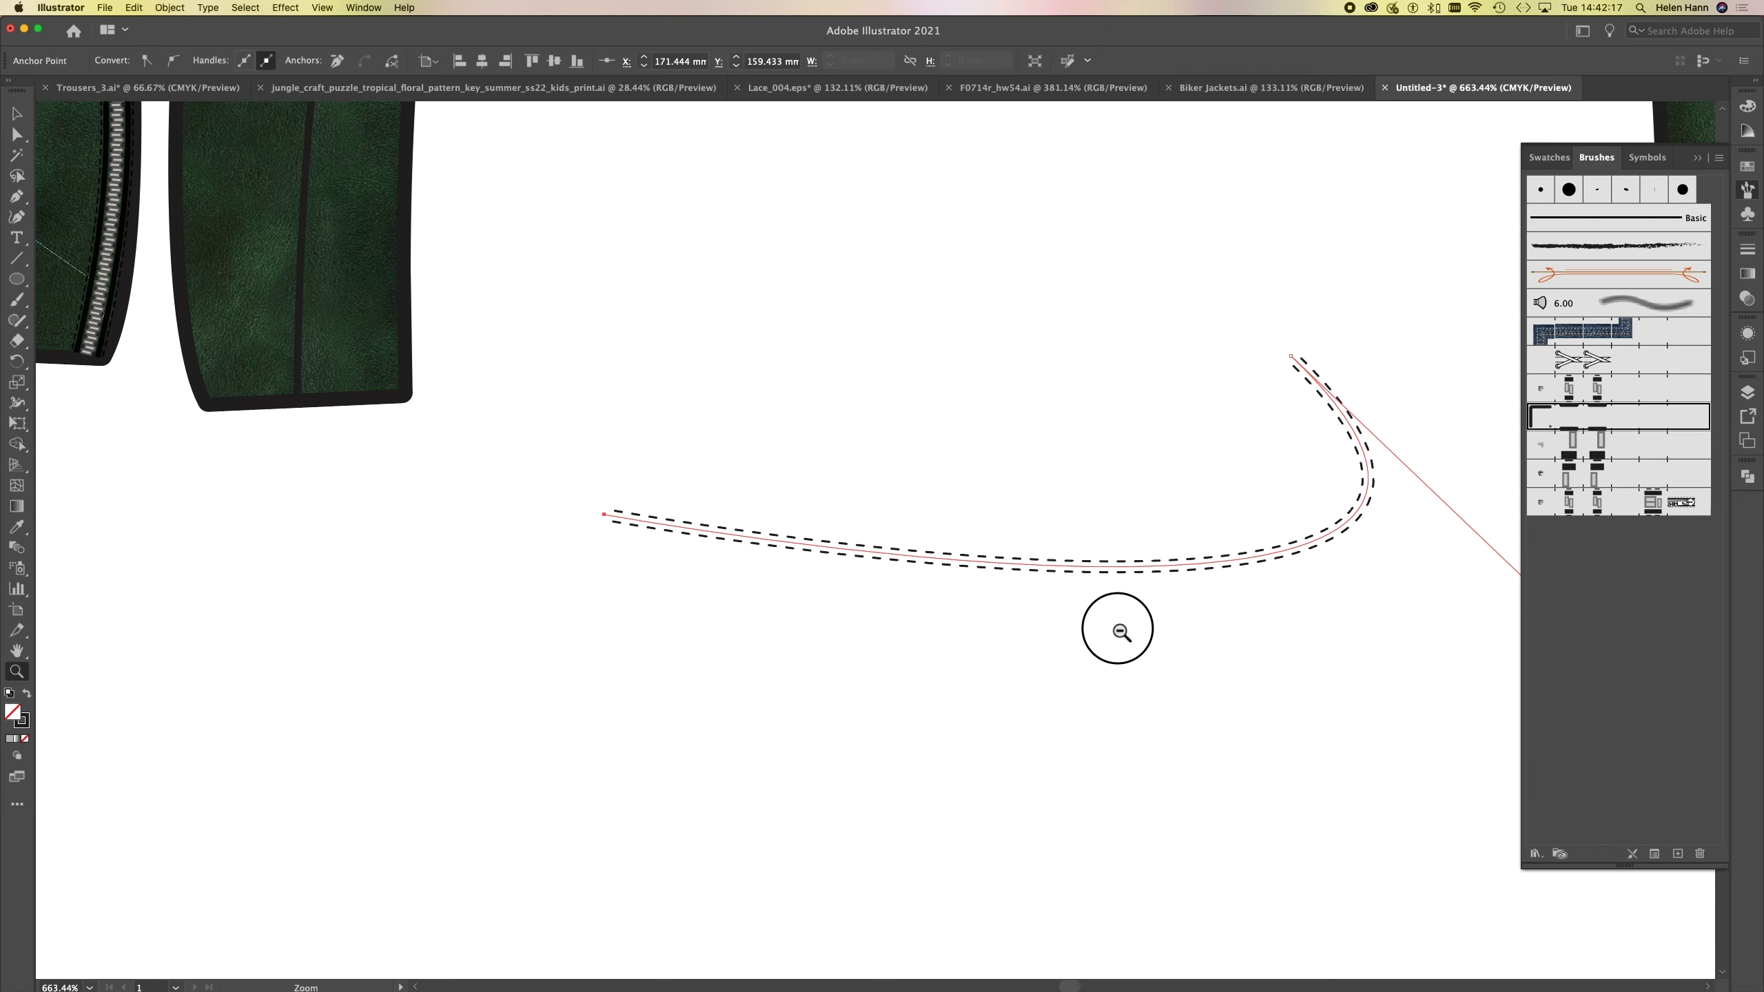
alt+click(1118, 631)
alt+click(993, 523)
drag(830, 545, 1040, 735)
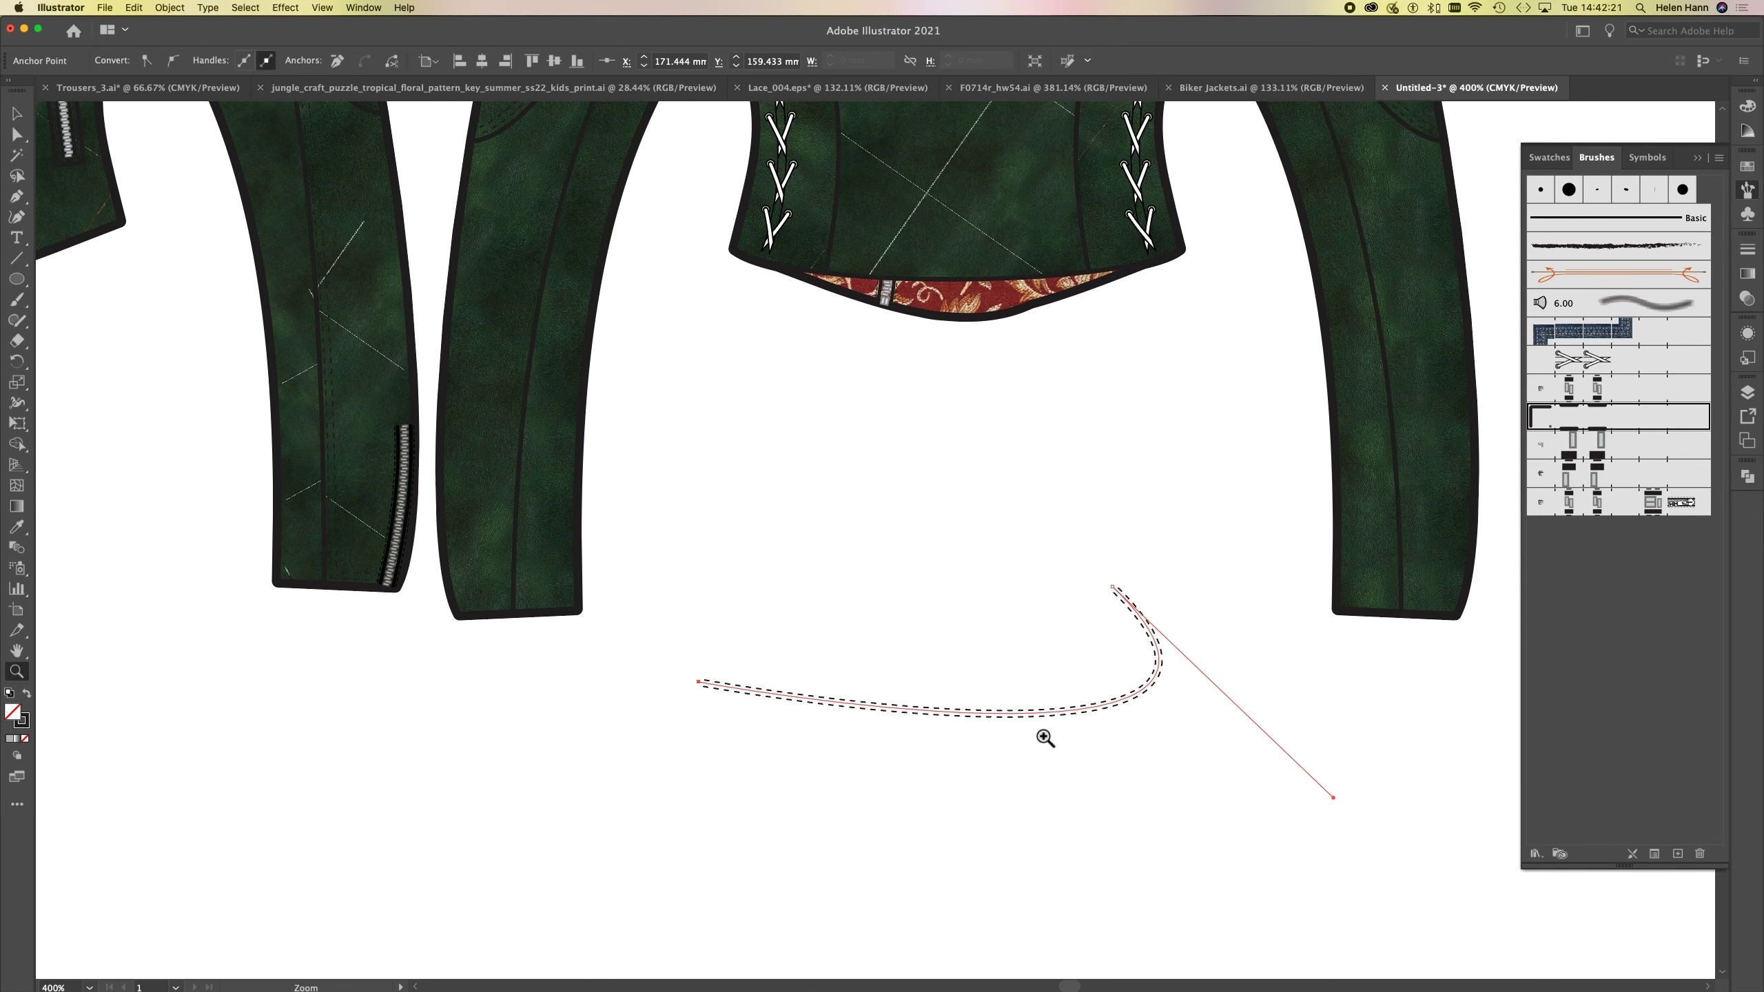
- Apply the criss-cross lacing brush with eyelets to the curved path and inspect the laces up close
drag(859, 205, 900, 470)
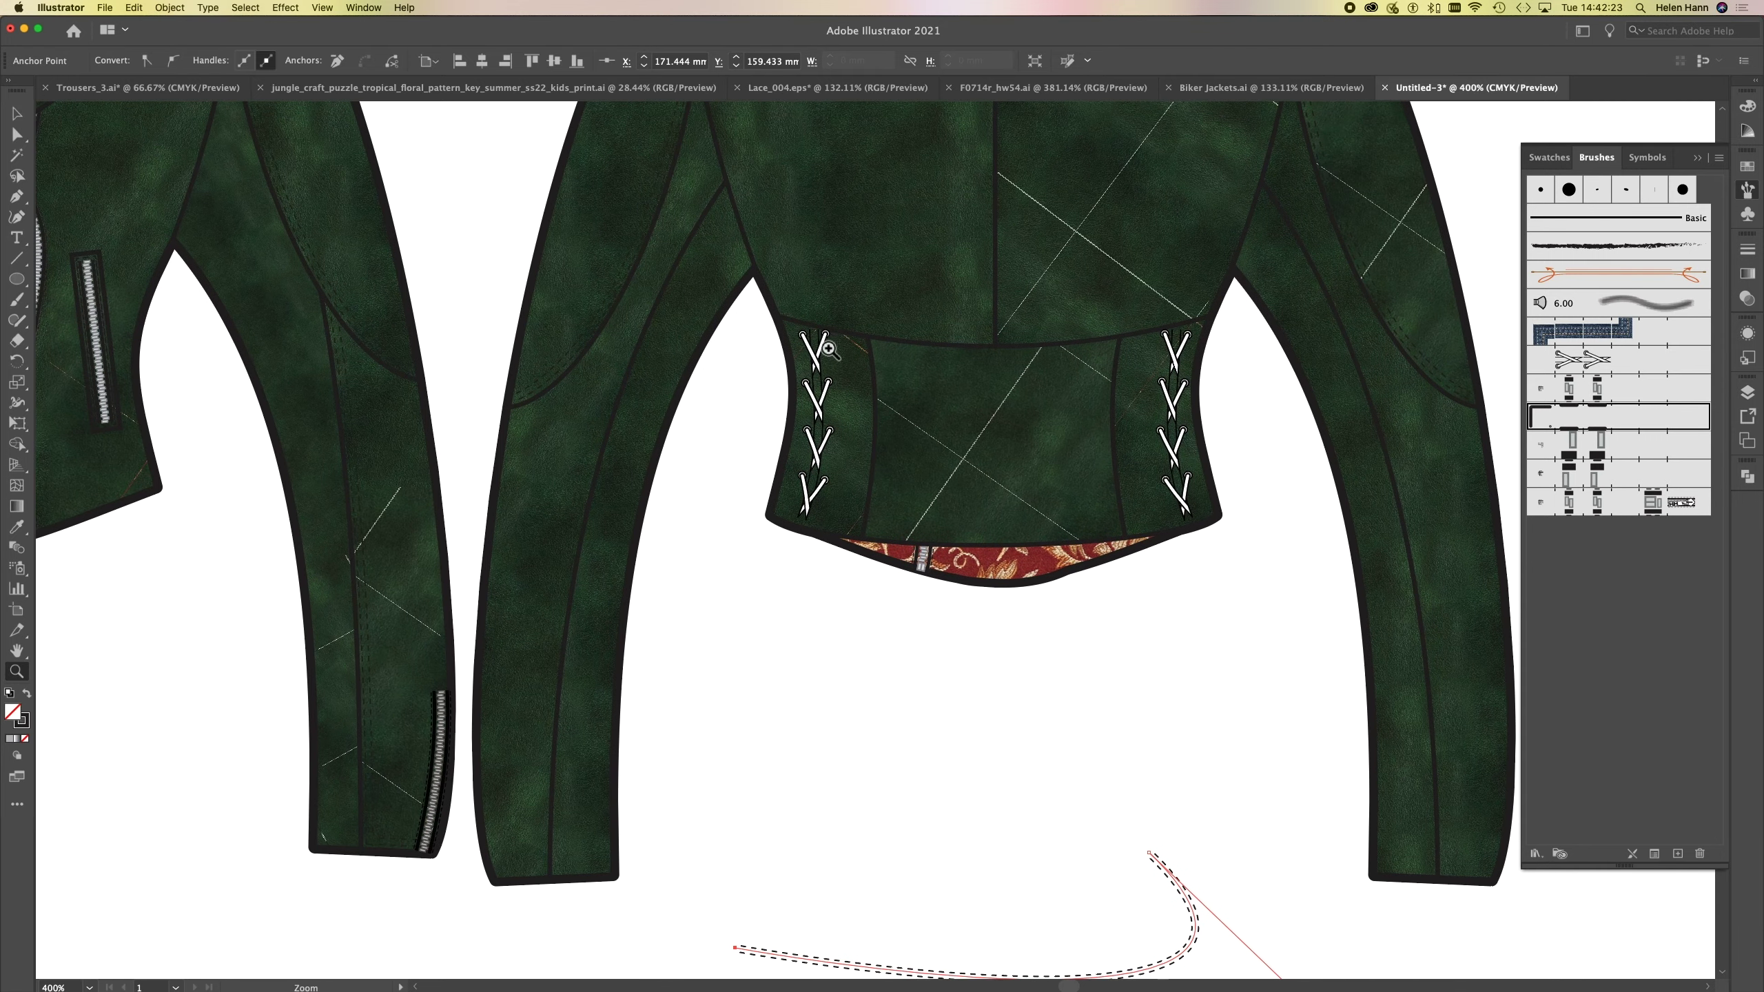
click(1603, 363)
scroll(1063, 827, down, 5)
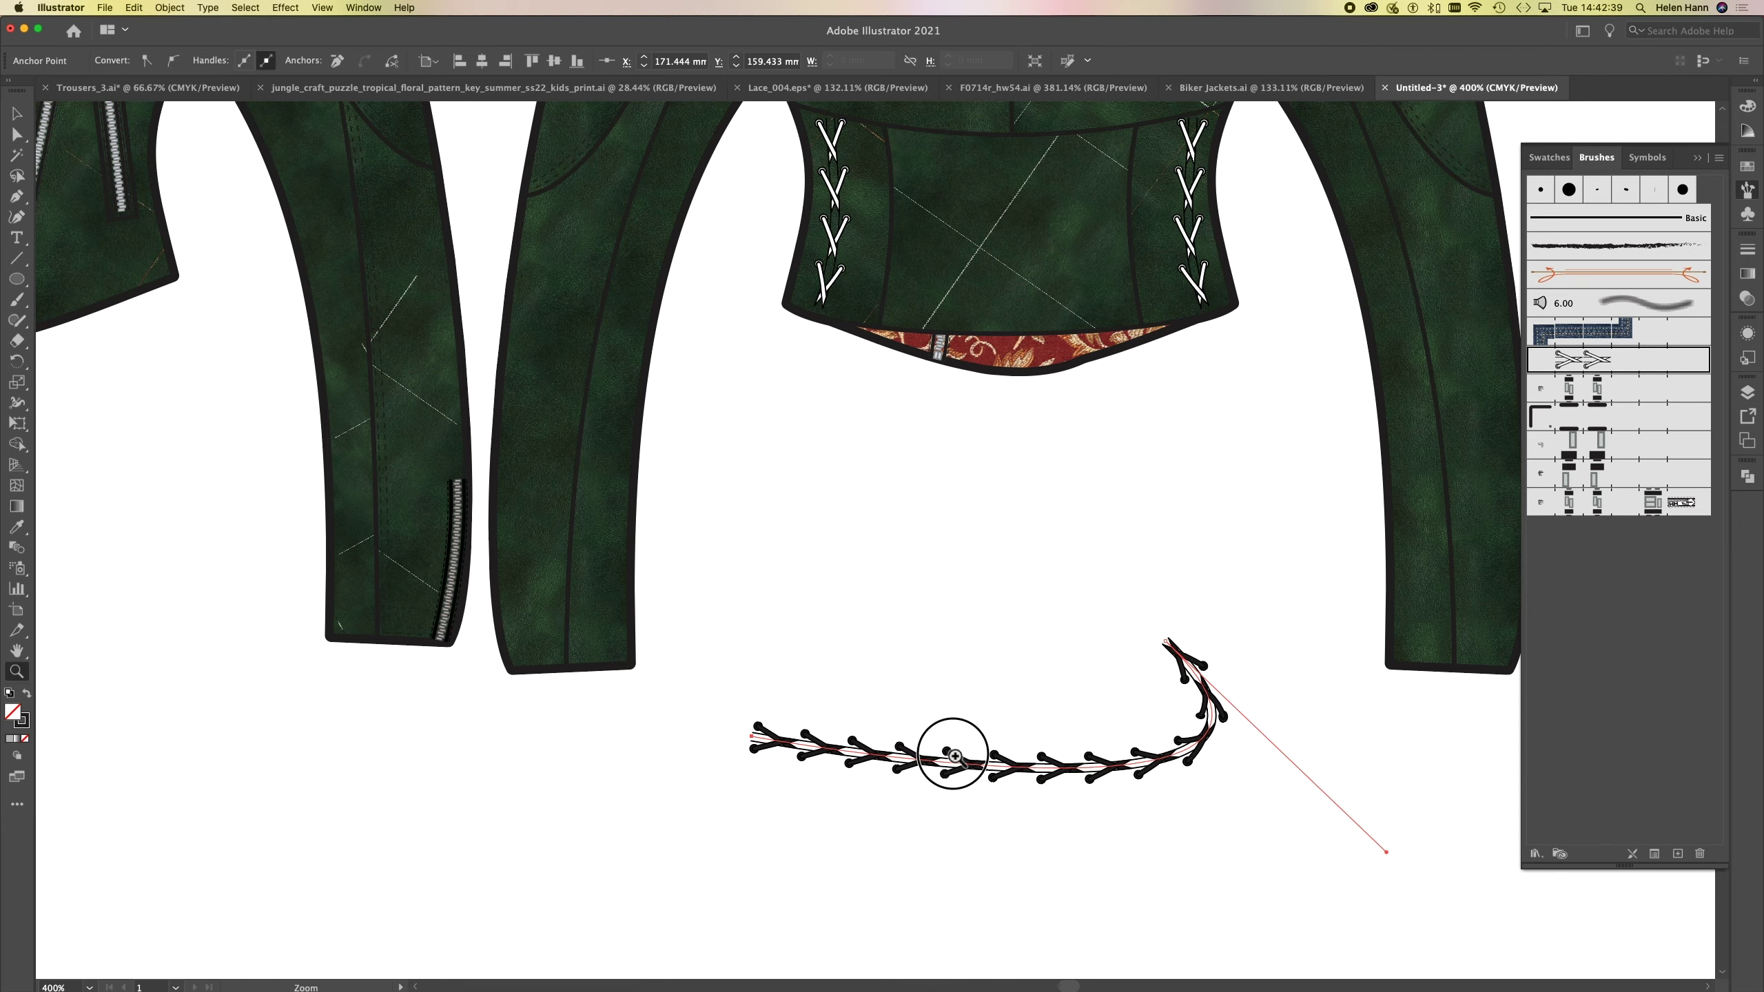
mouse_move(945, 742)
mouse_down()
mouse_move(1201, 807)
mouse_move(1286, 810)
mouse_up()
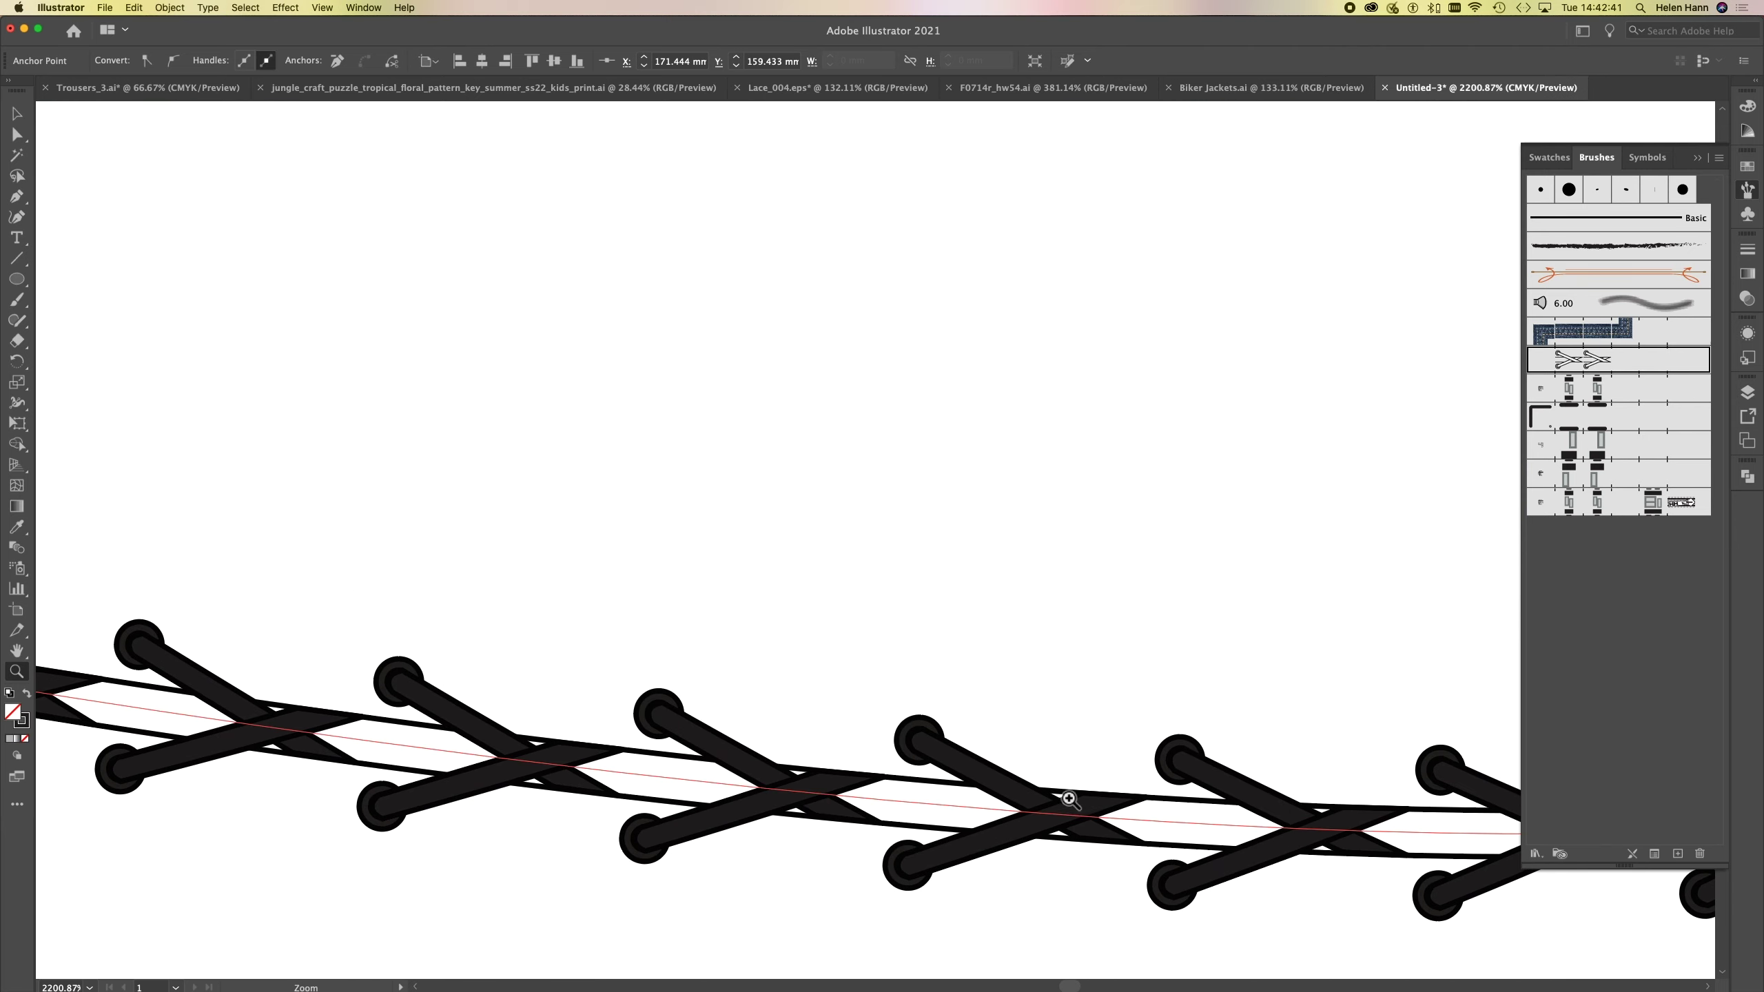
drag(1104, 813, 584, 613)
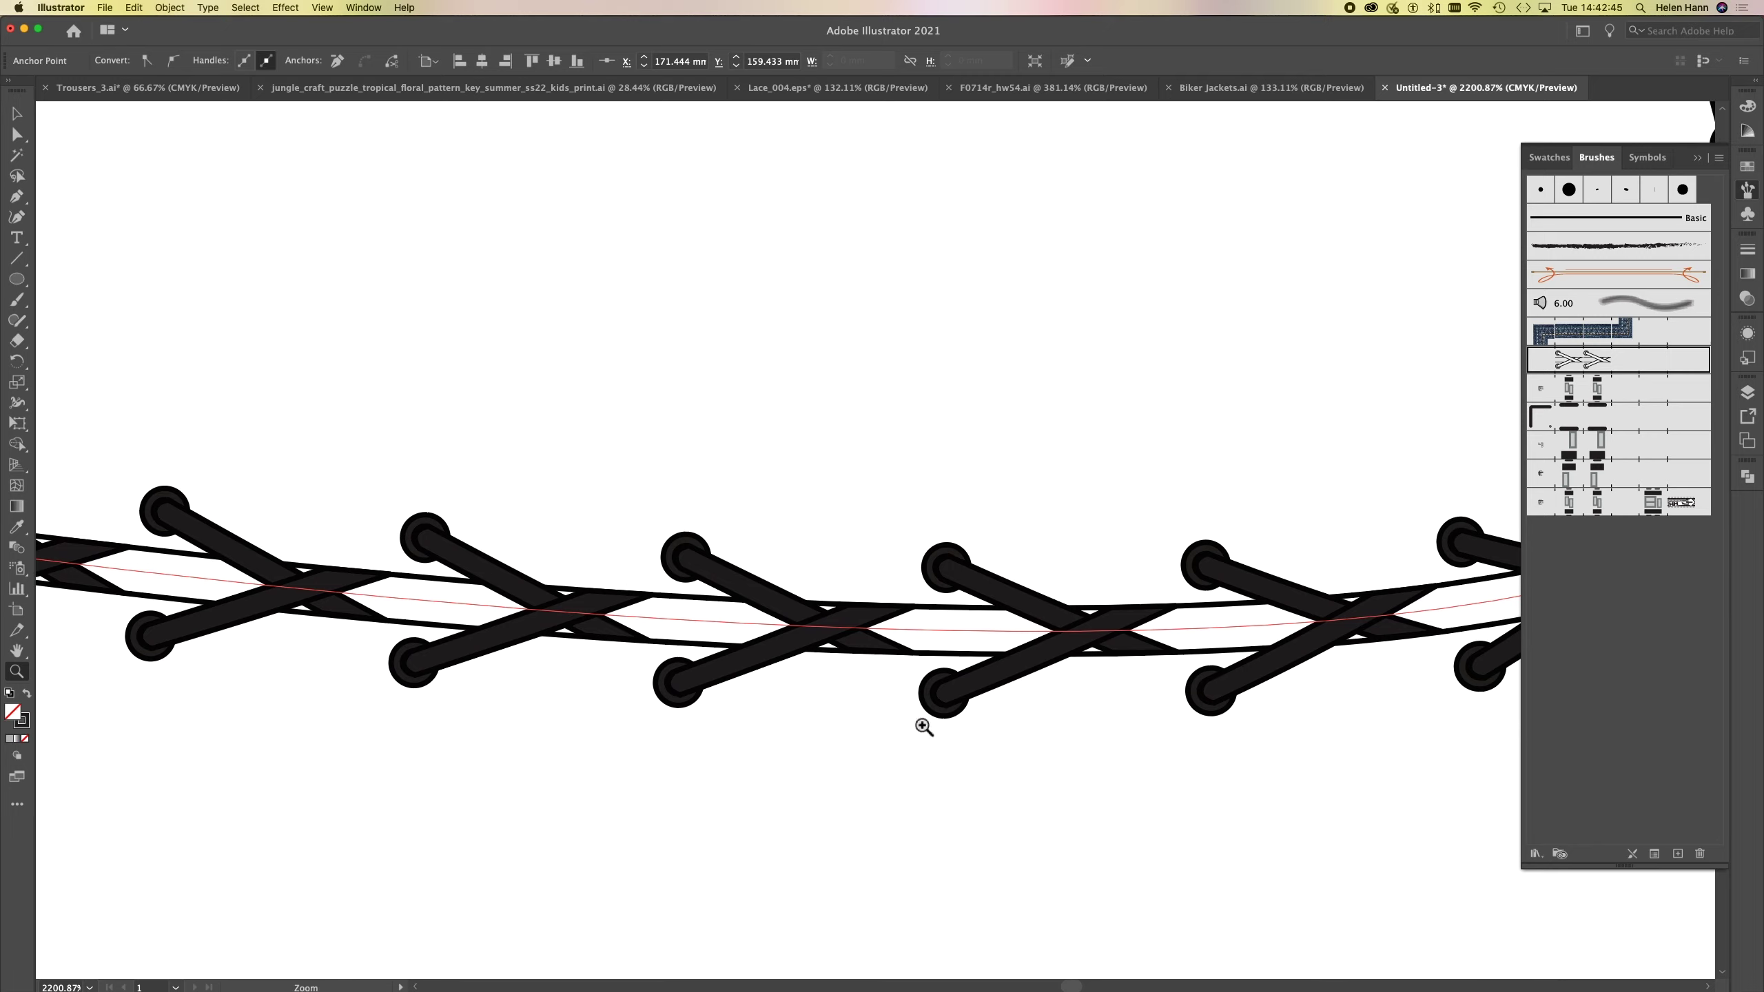
- Set the laced path's stroke colour to dark crimson 84384E
click(23, 724)
double_click(22, 723)
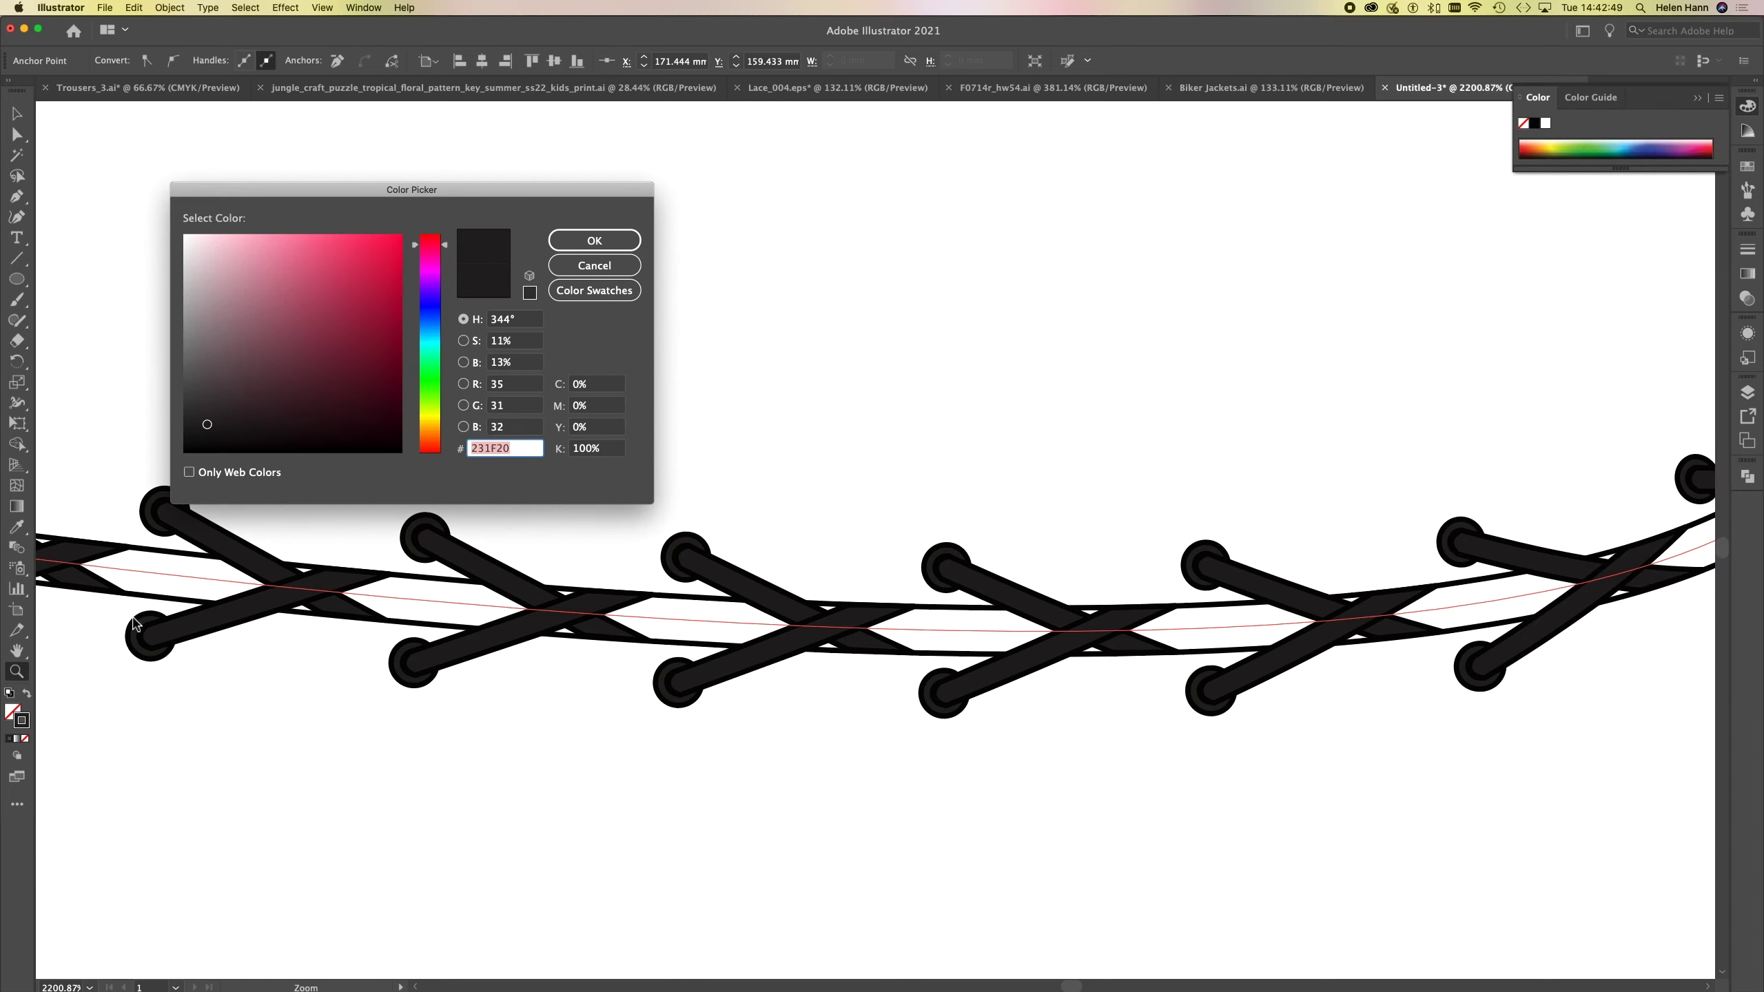
click(311, 339)
click(587, 243)
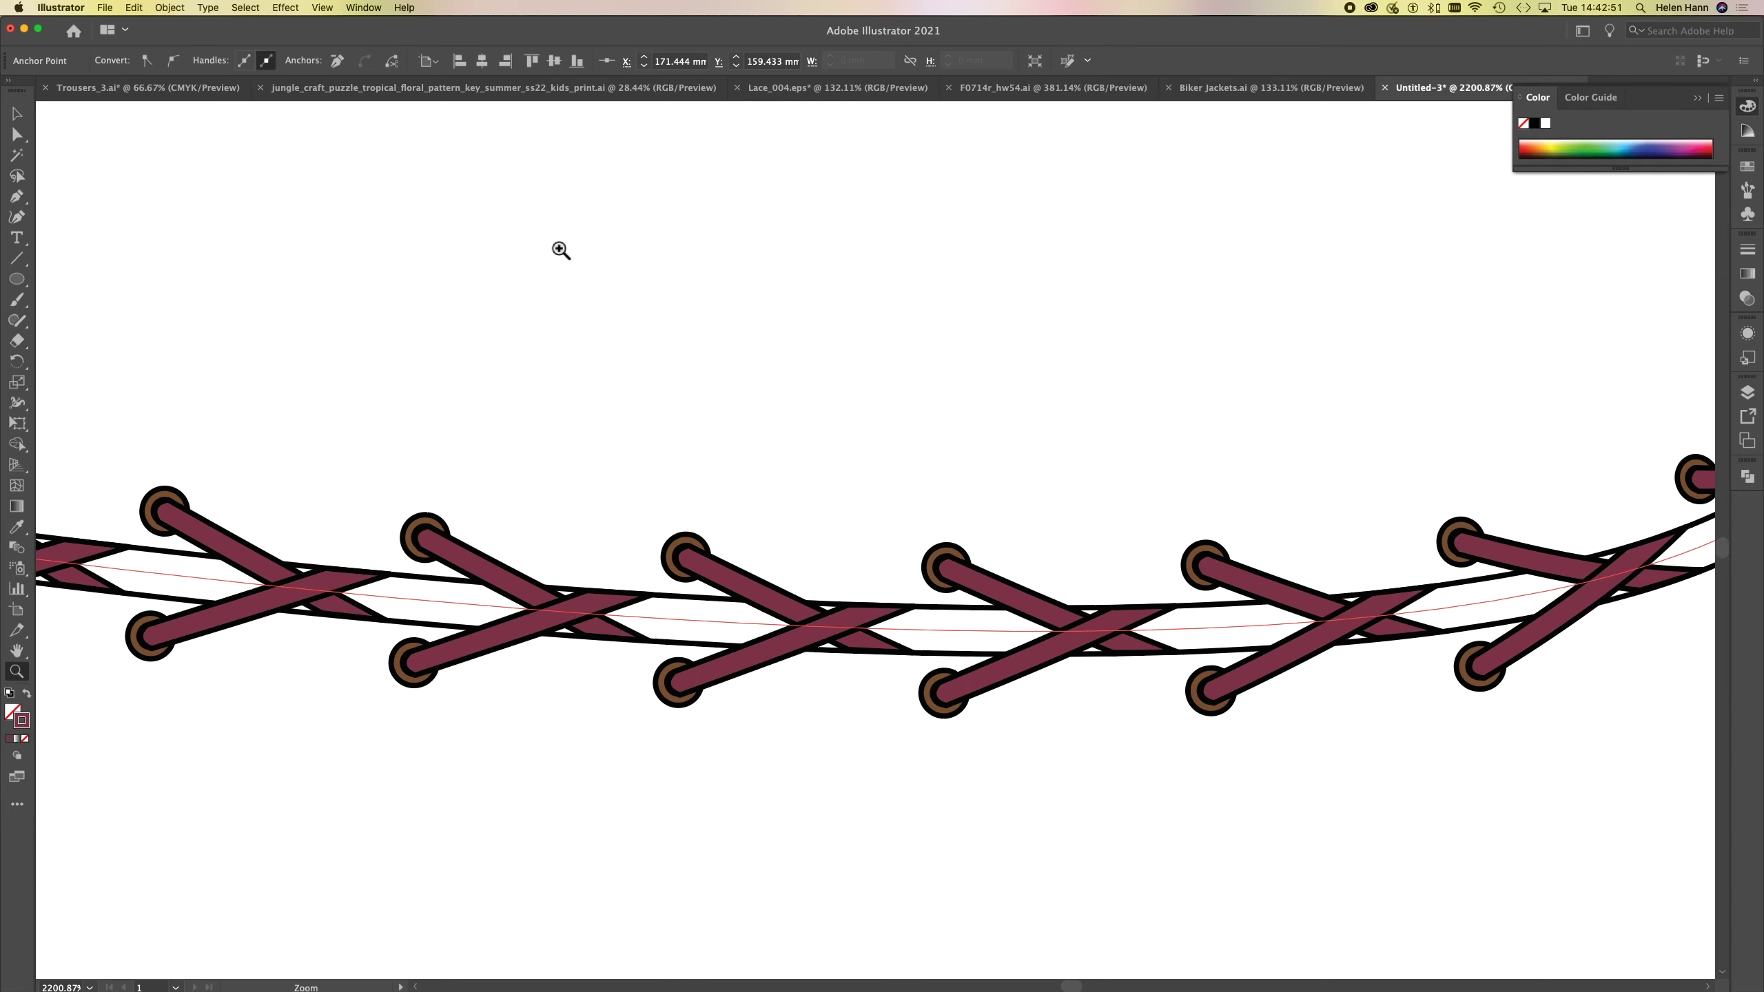
- Recolour the laced path's stroke to bright green 14AF22
drag(1179, 411, 576, 448)
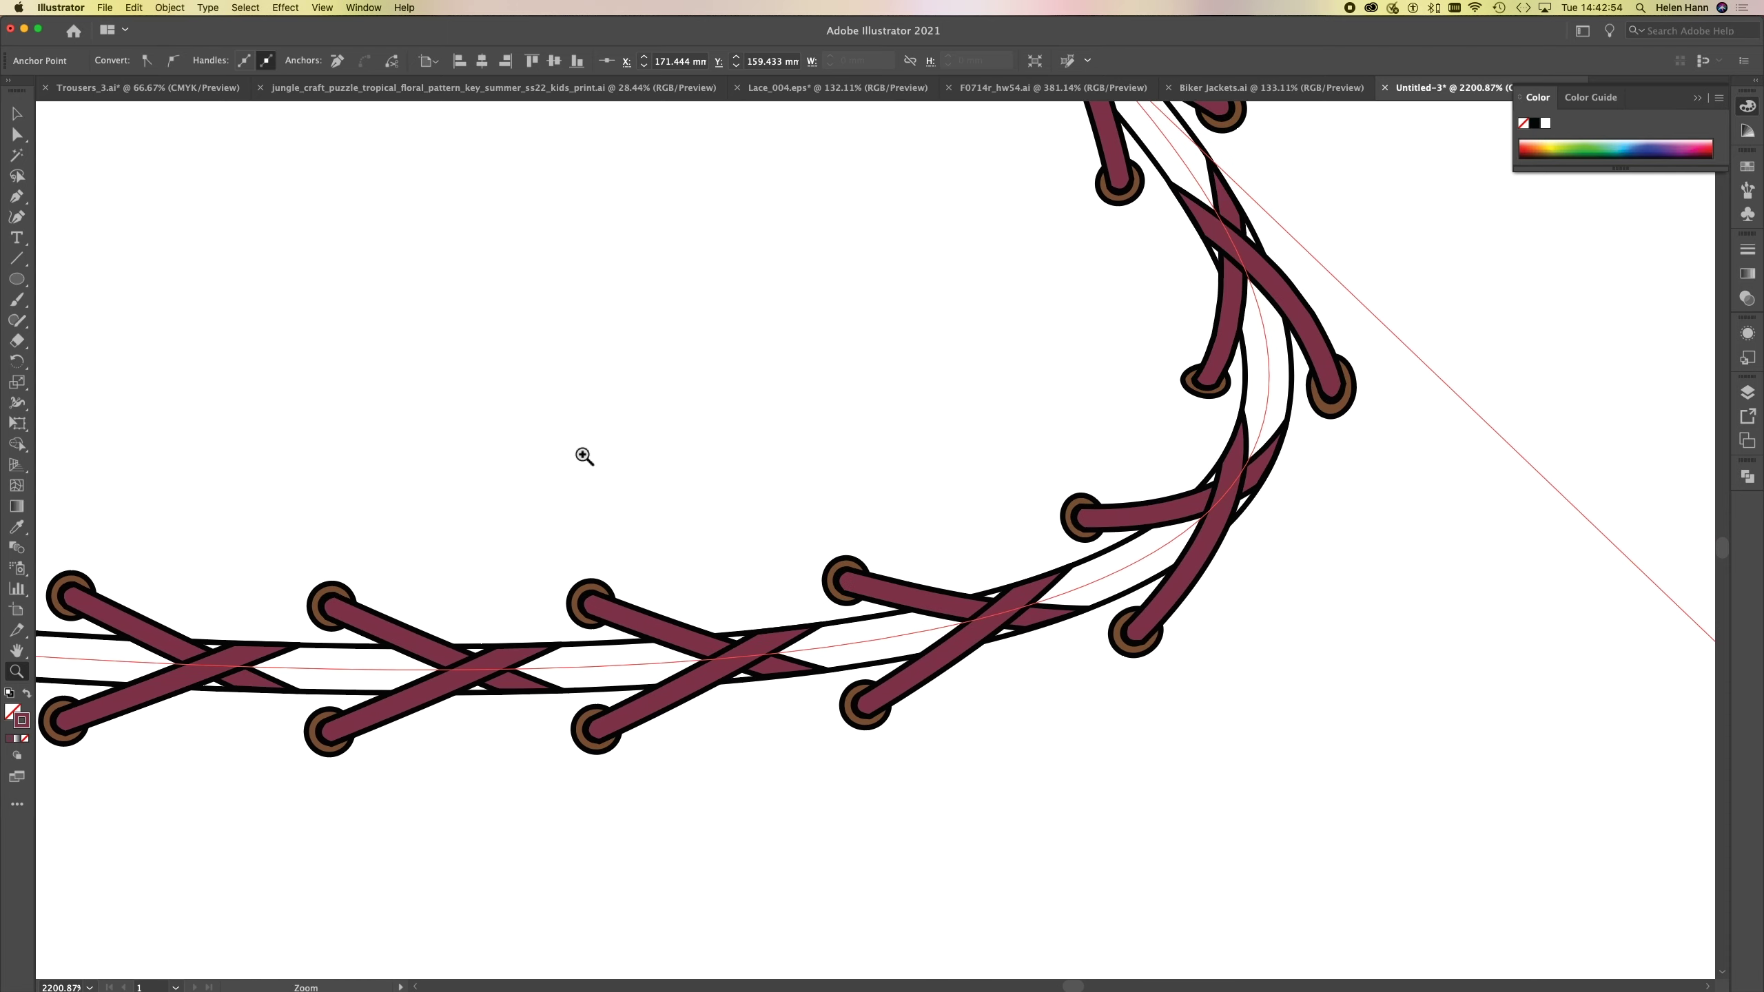
double_click(25, 724)
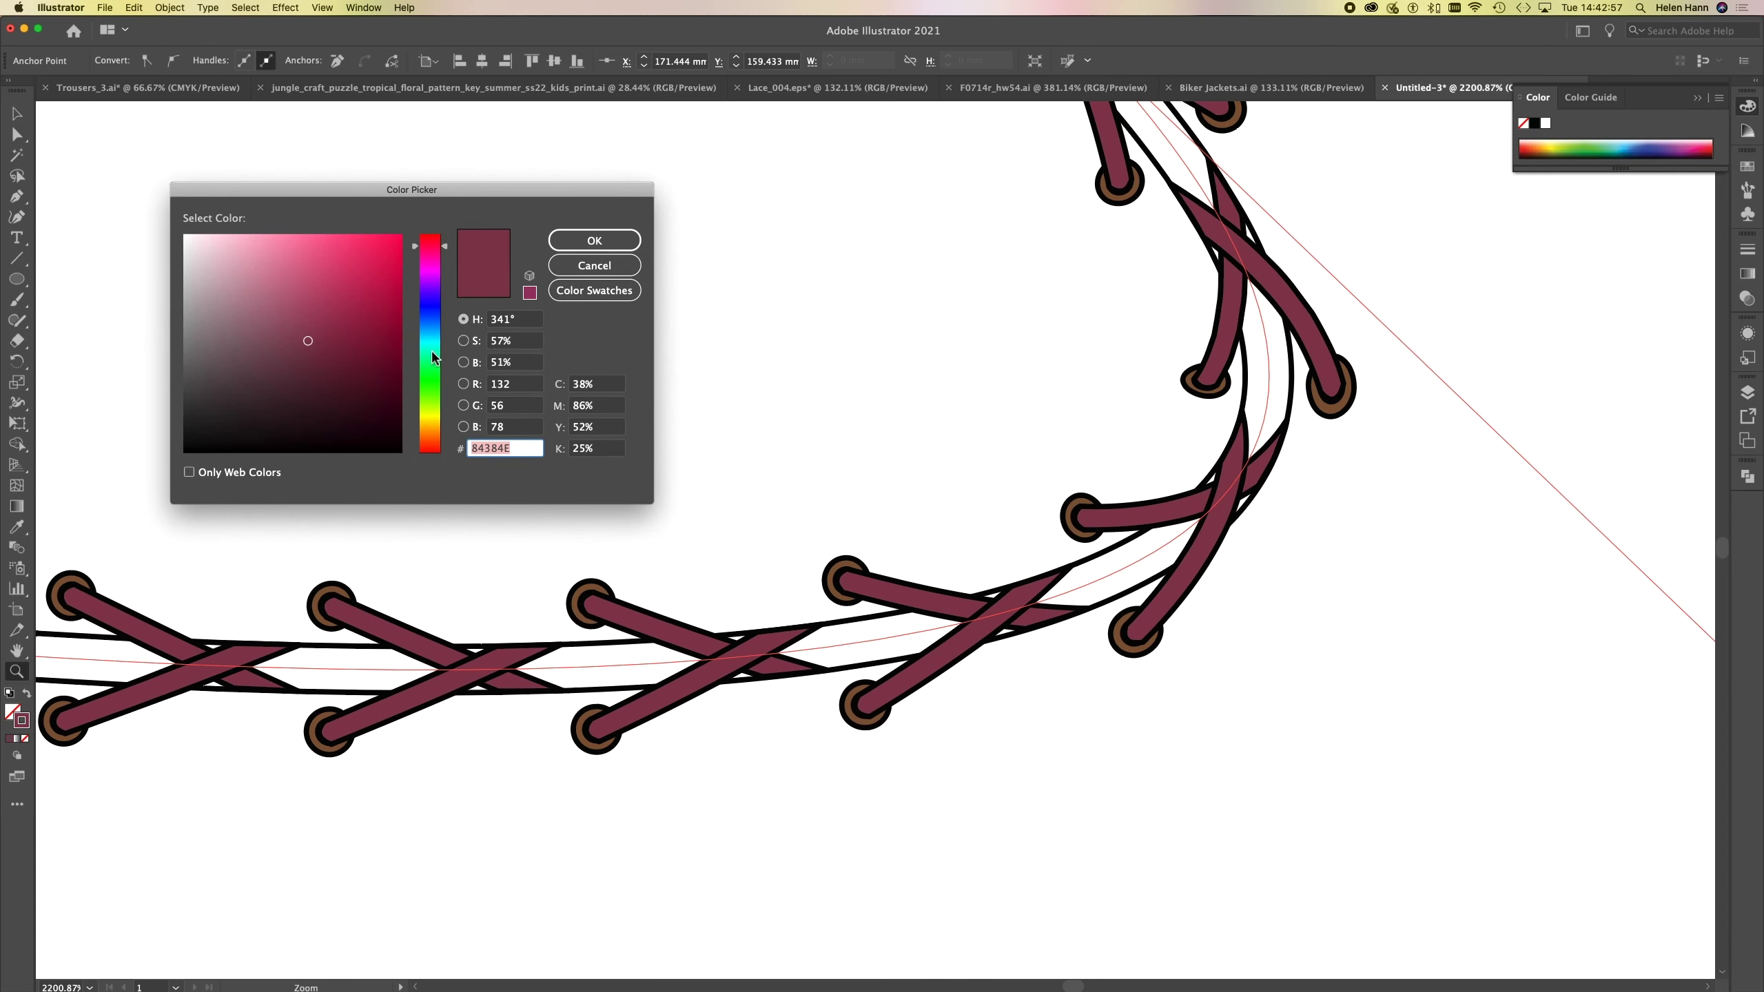
click(432, 376)
click(378, 302)
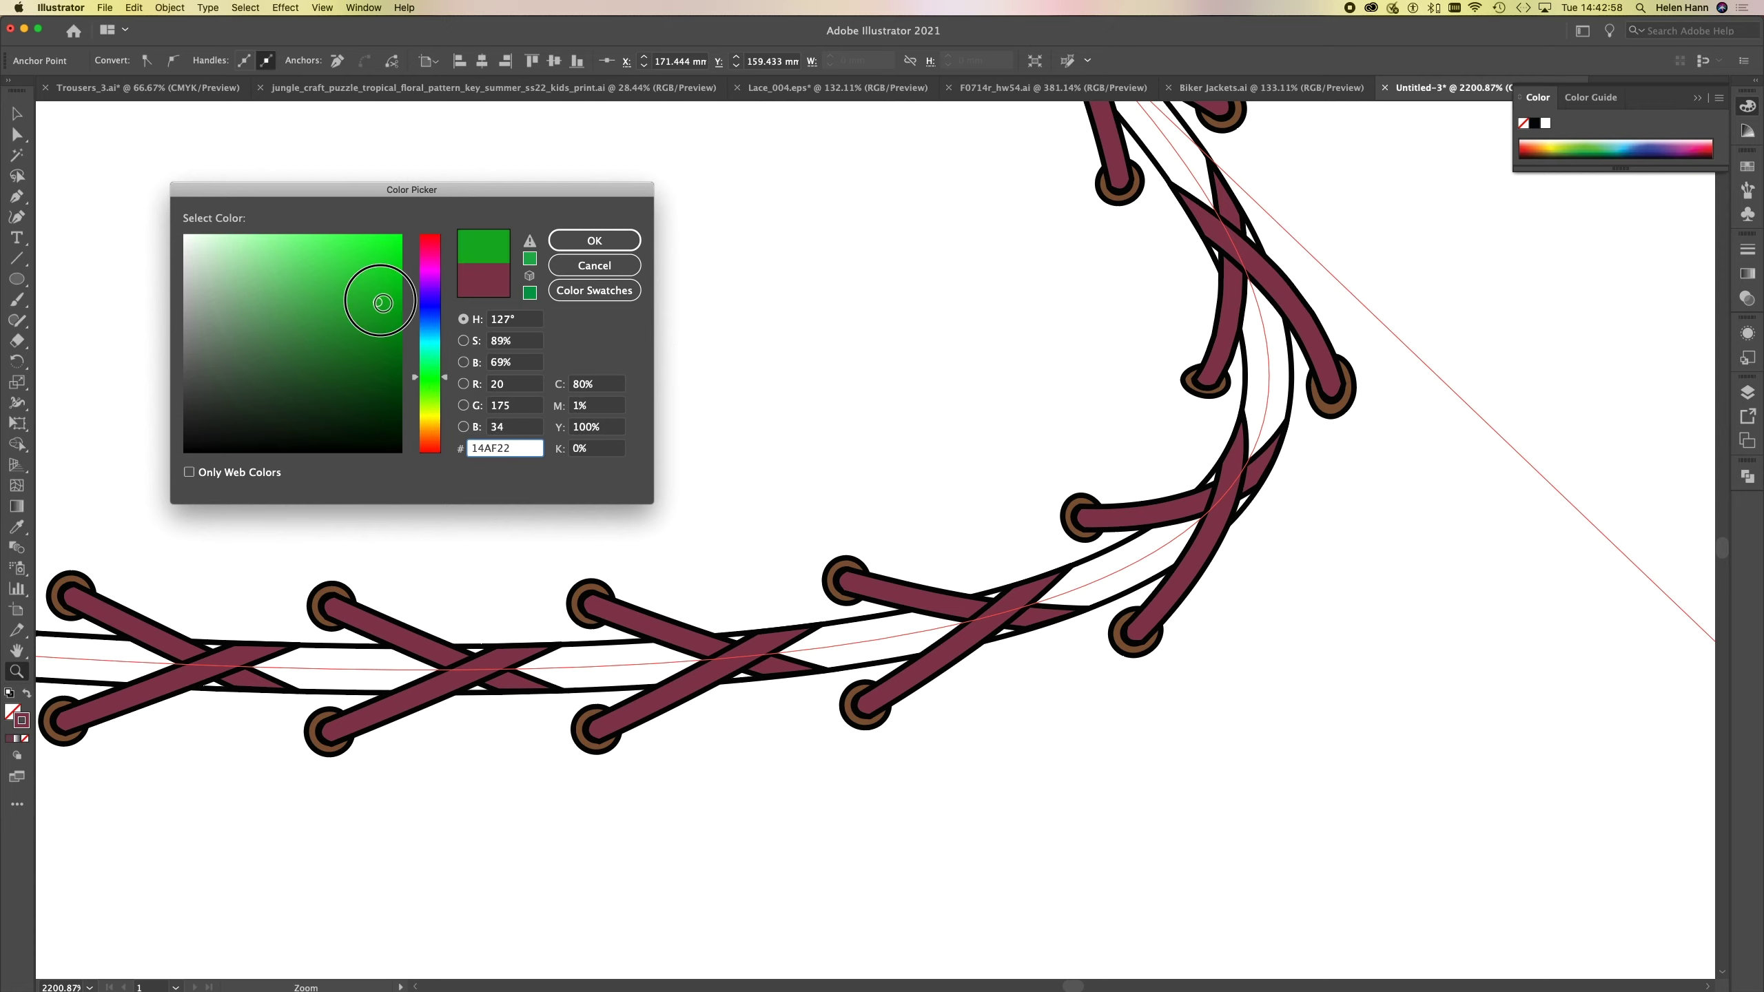
click(563, 242)
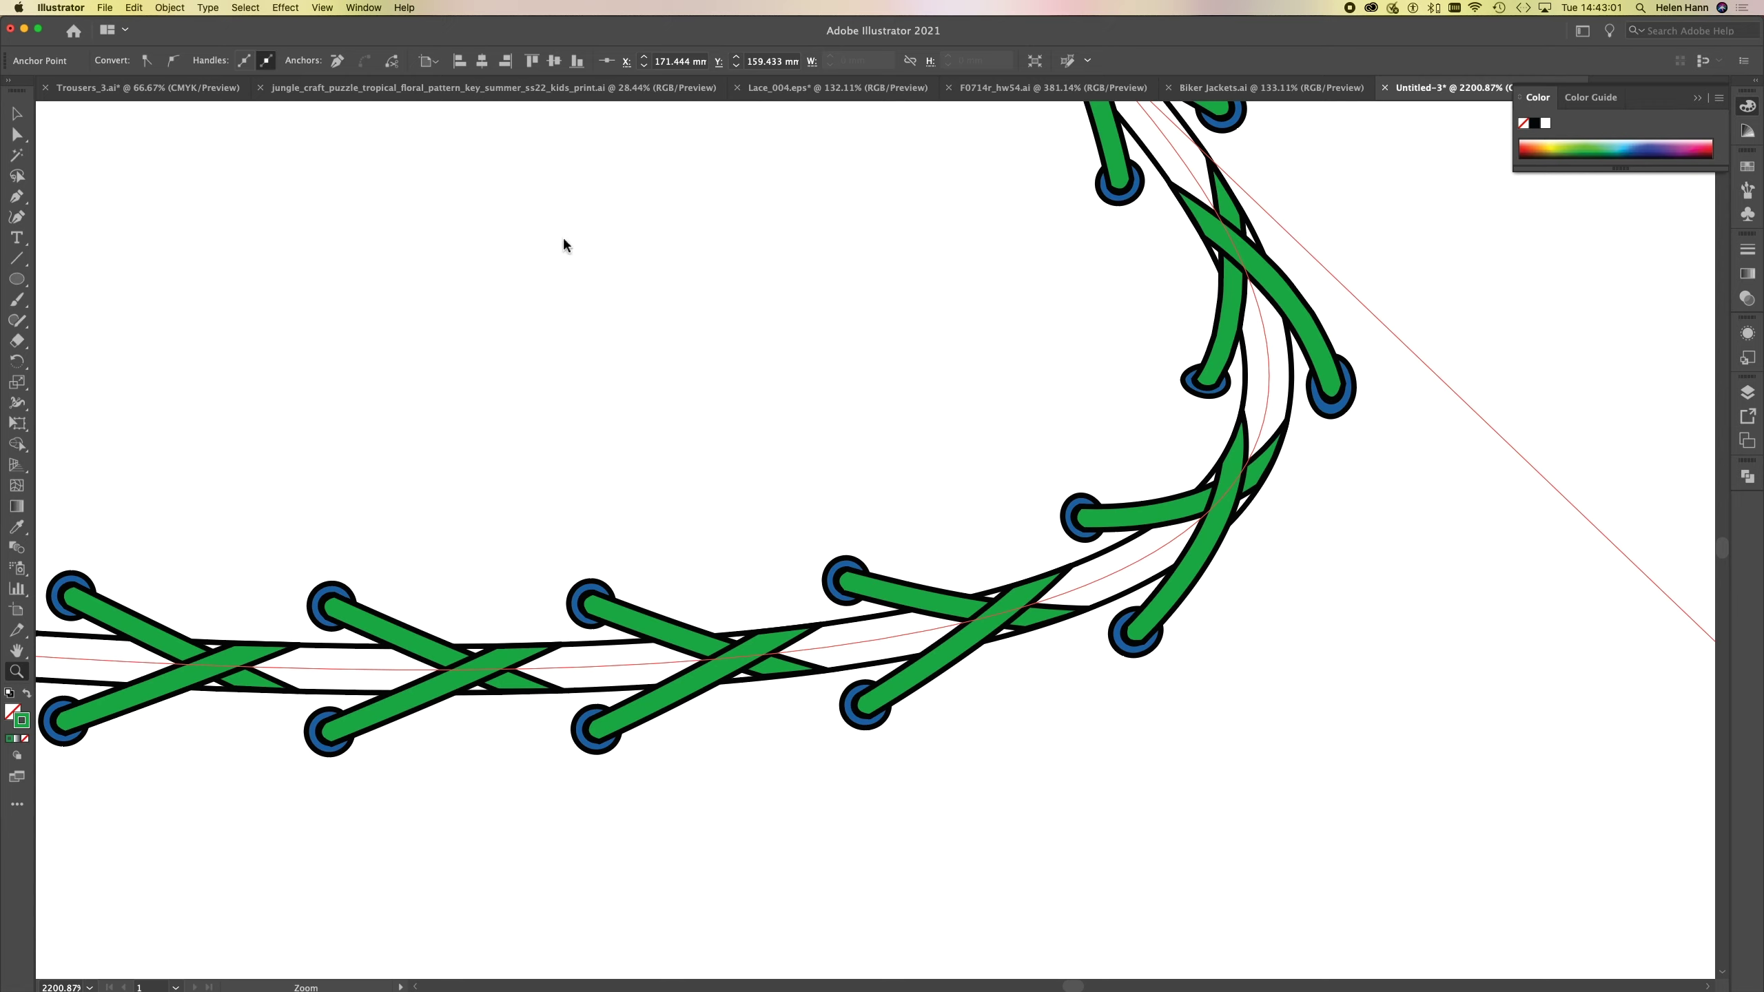
- Check the Colorization method in the Lacing 2 pattern brush options, keeping Hue Shift
click(1750, 195)
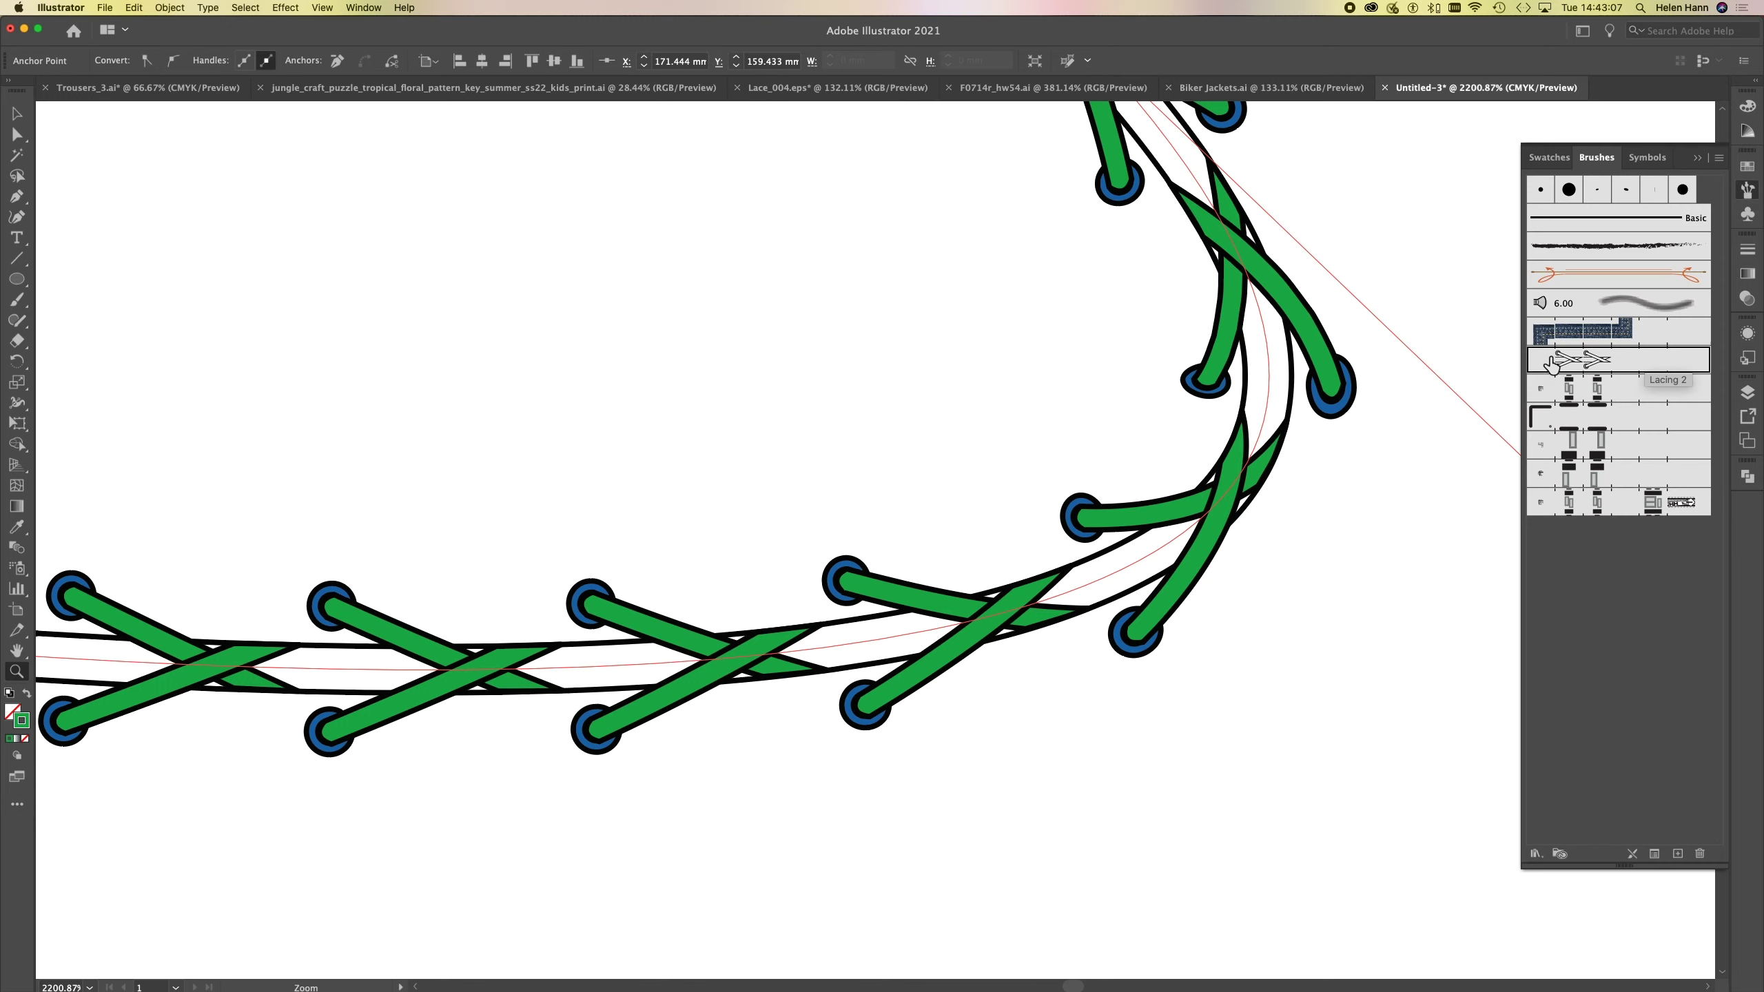
double_click(1658, 368)
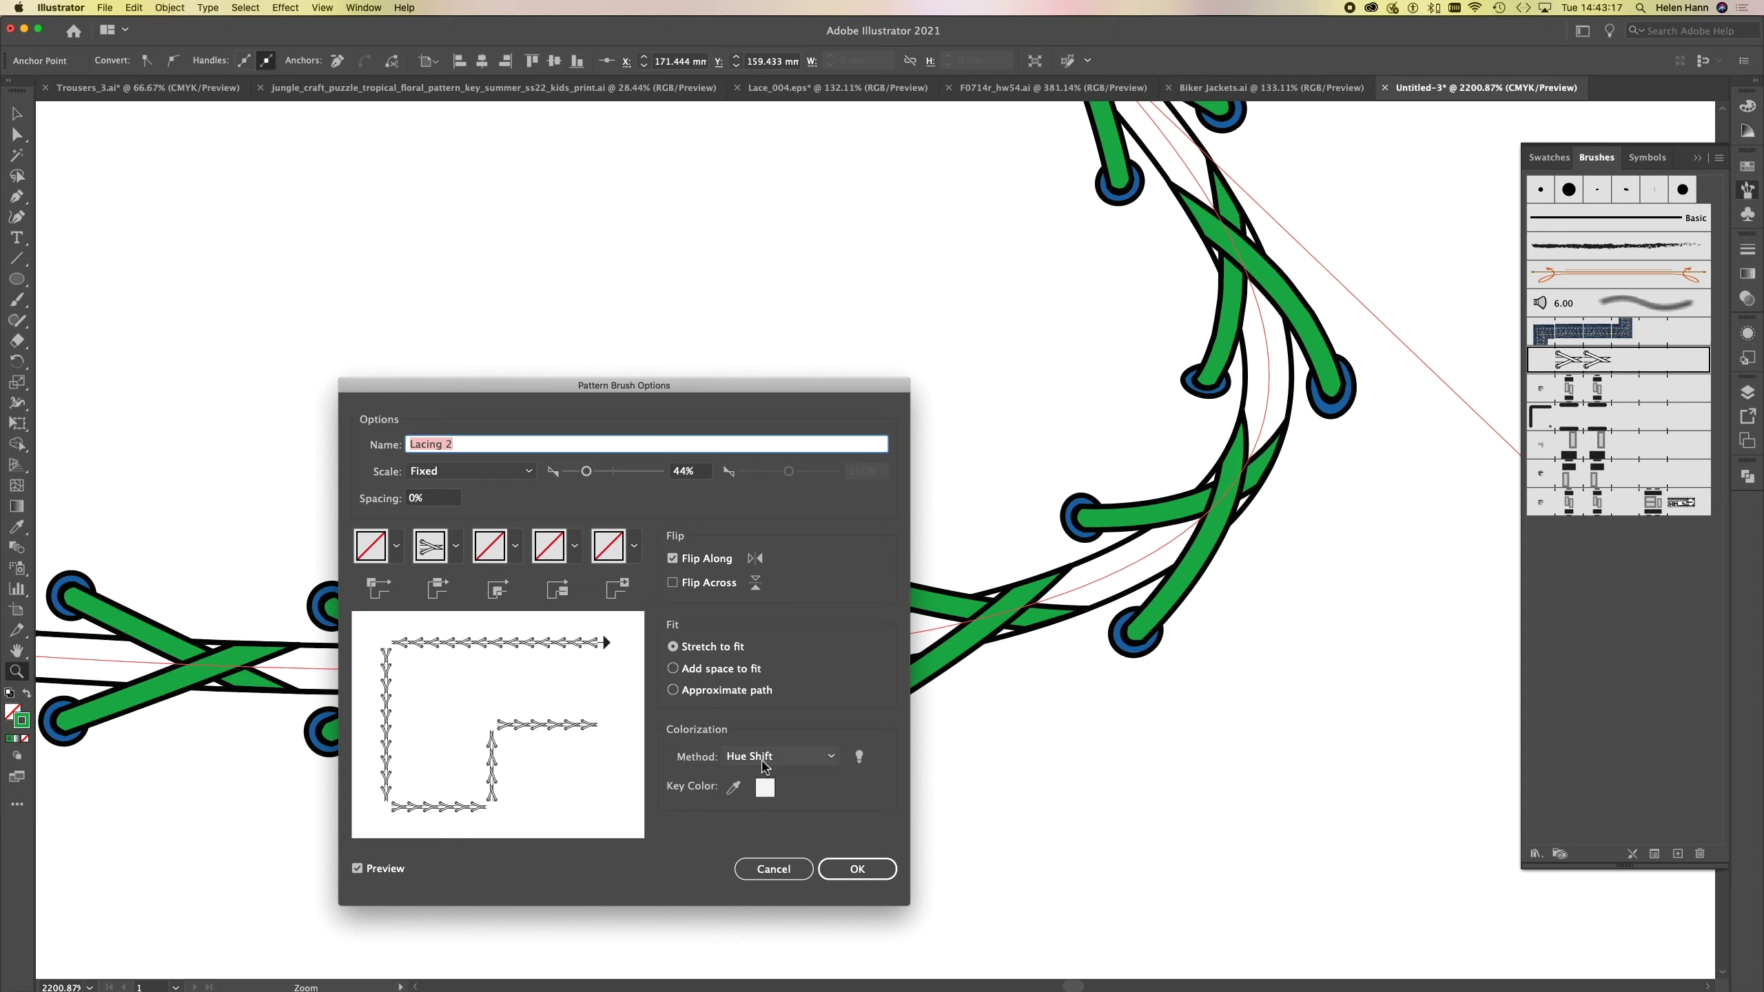
click(833, 759)
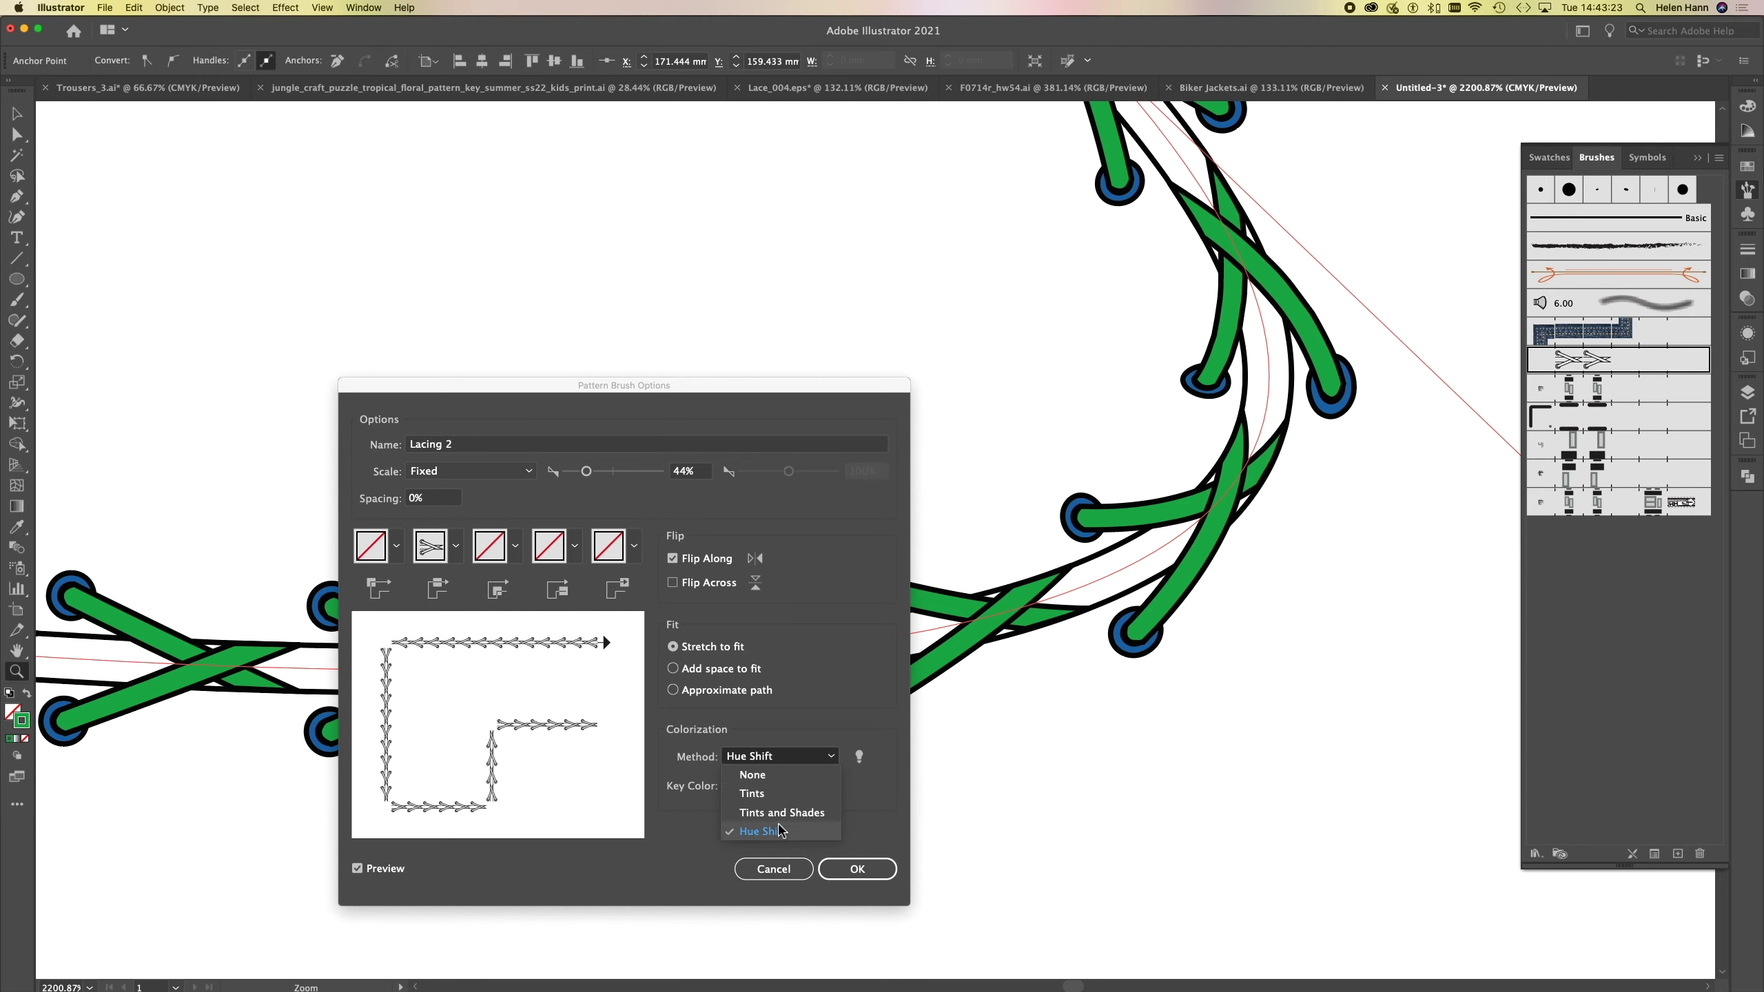
click(792, 757)
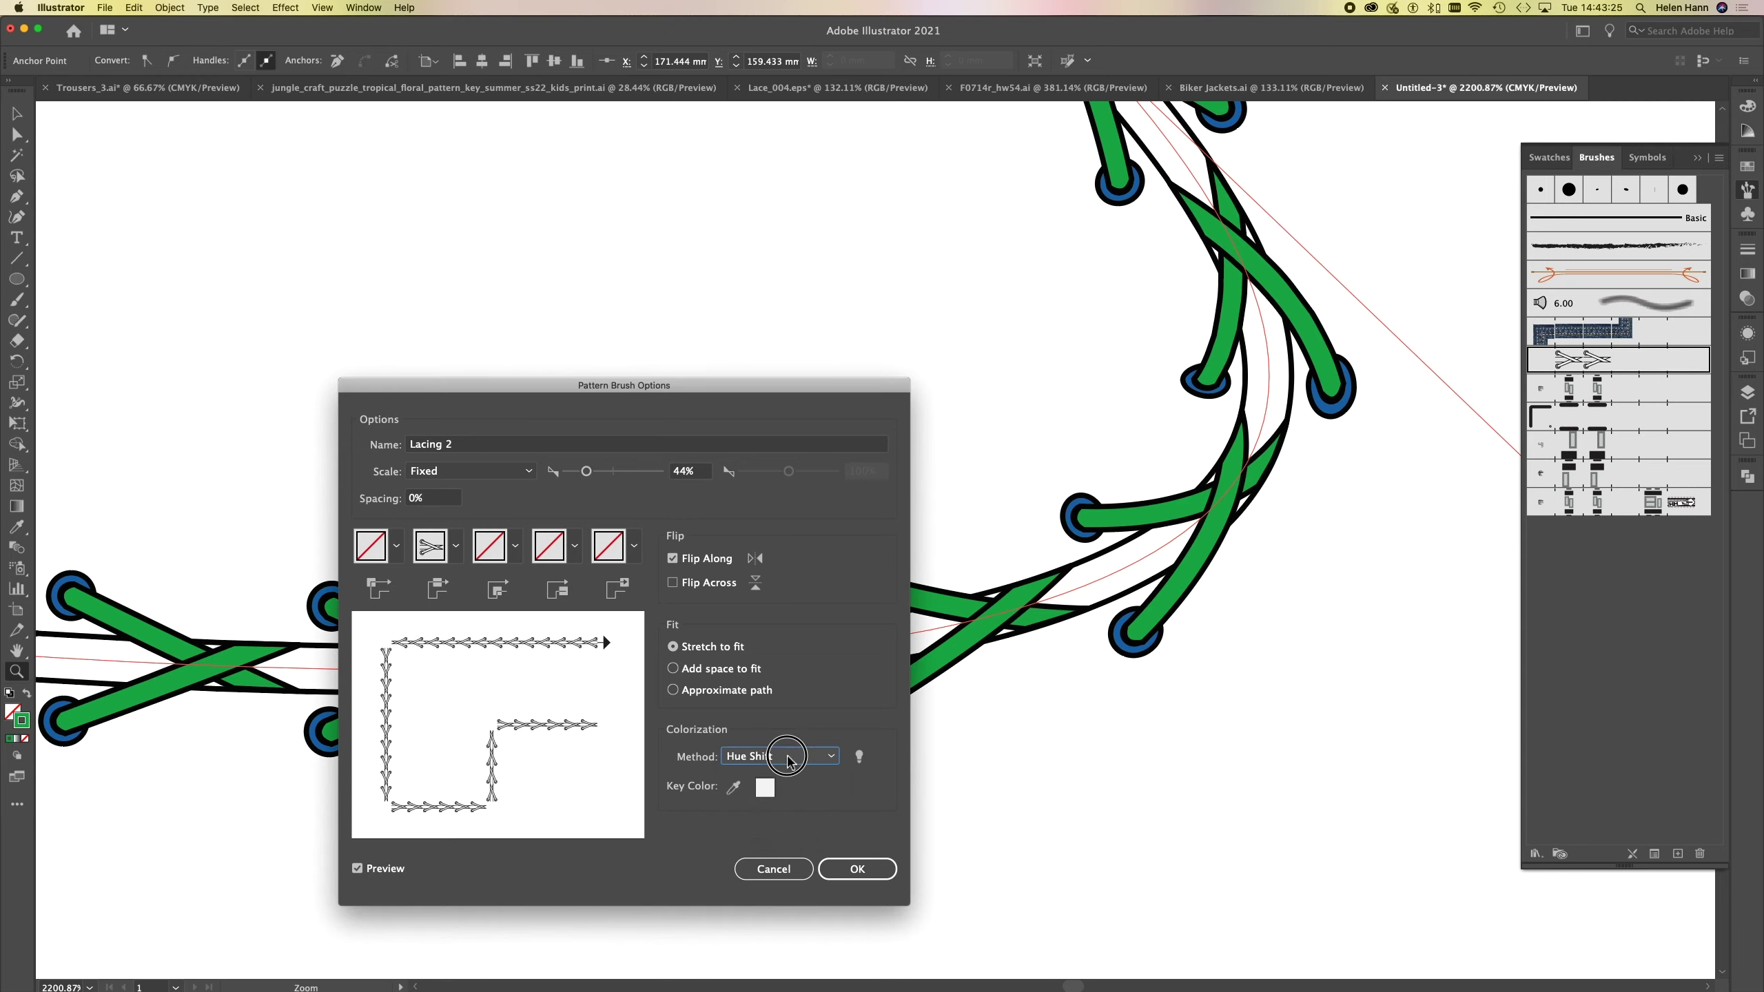
click(858, 871)
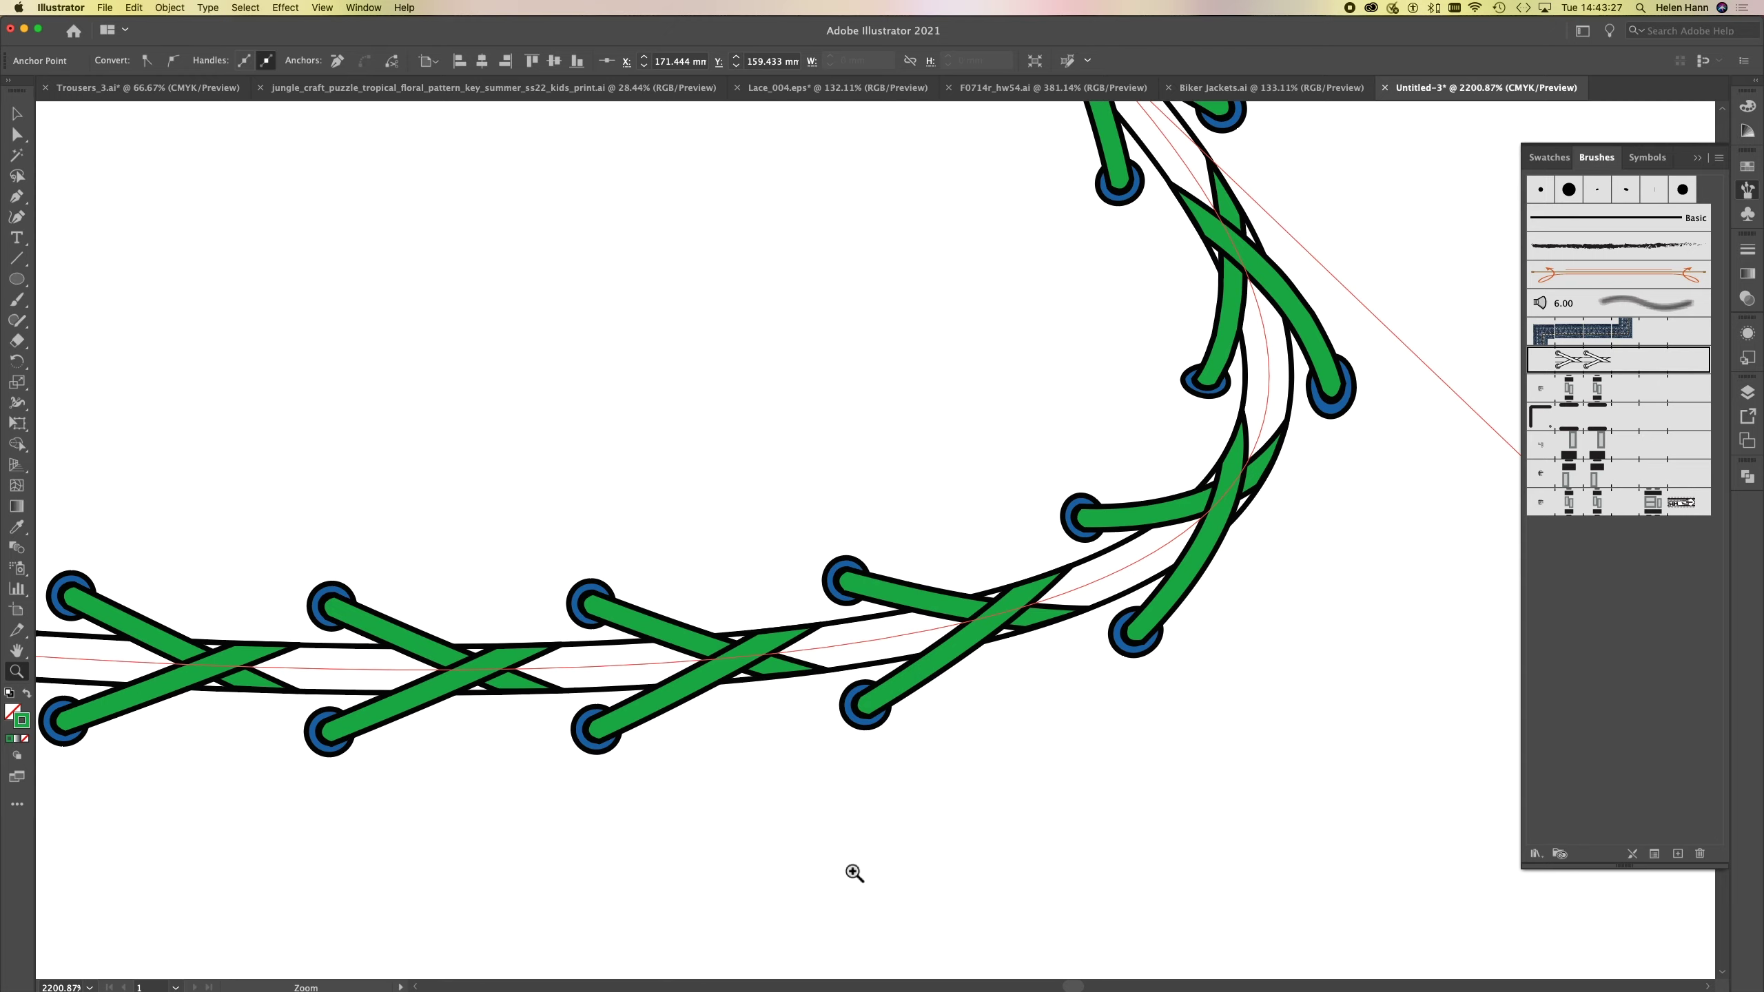
- Recolour the laced sample path's stroke to brown 6D430B
double_click(22, 720)
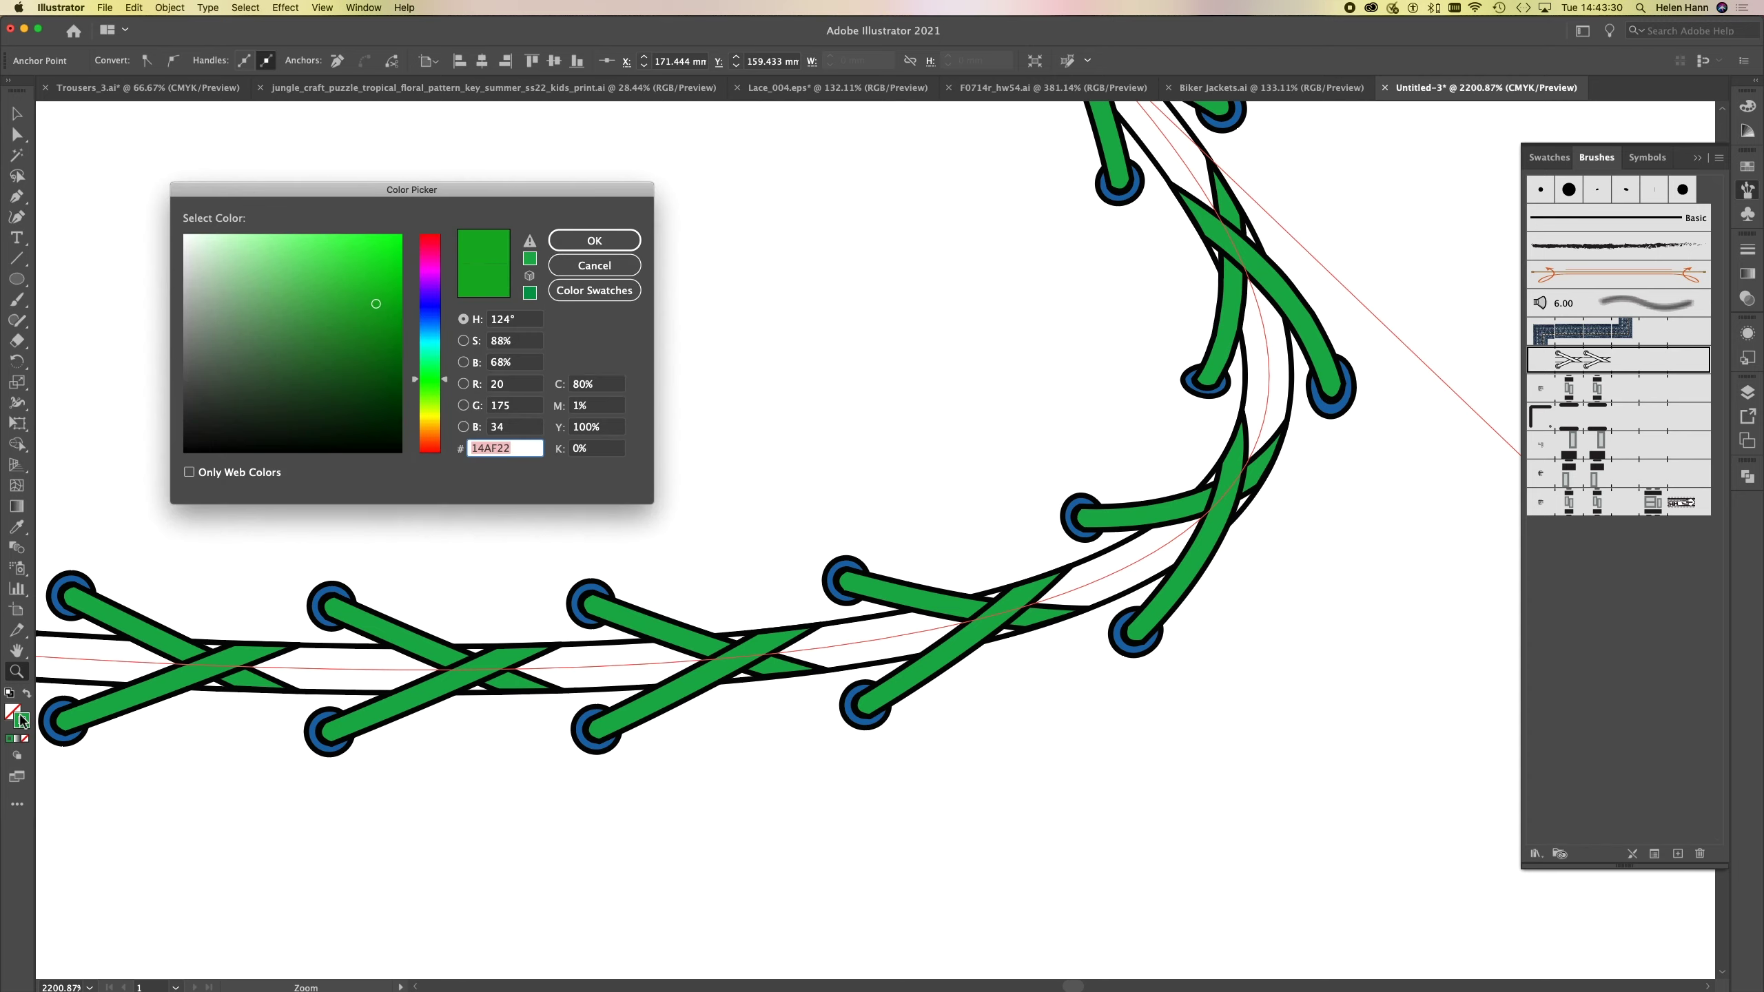
click(332, 385)
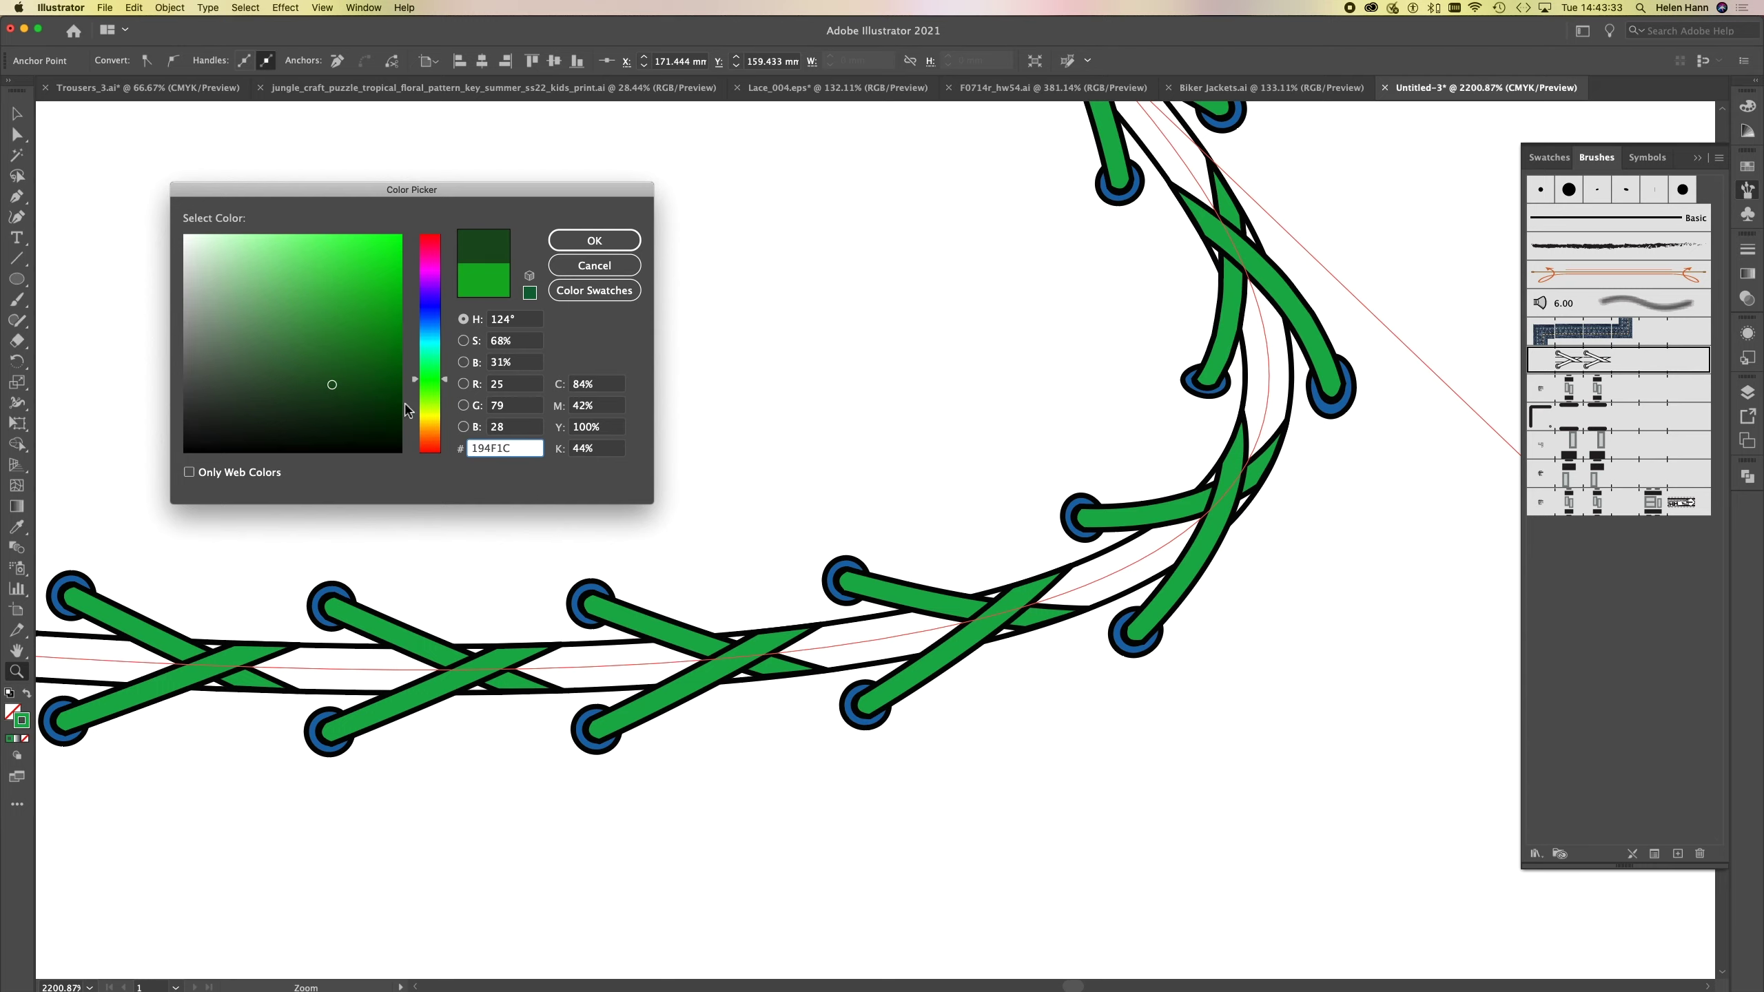
click(432, 426)
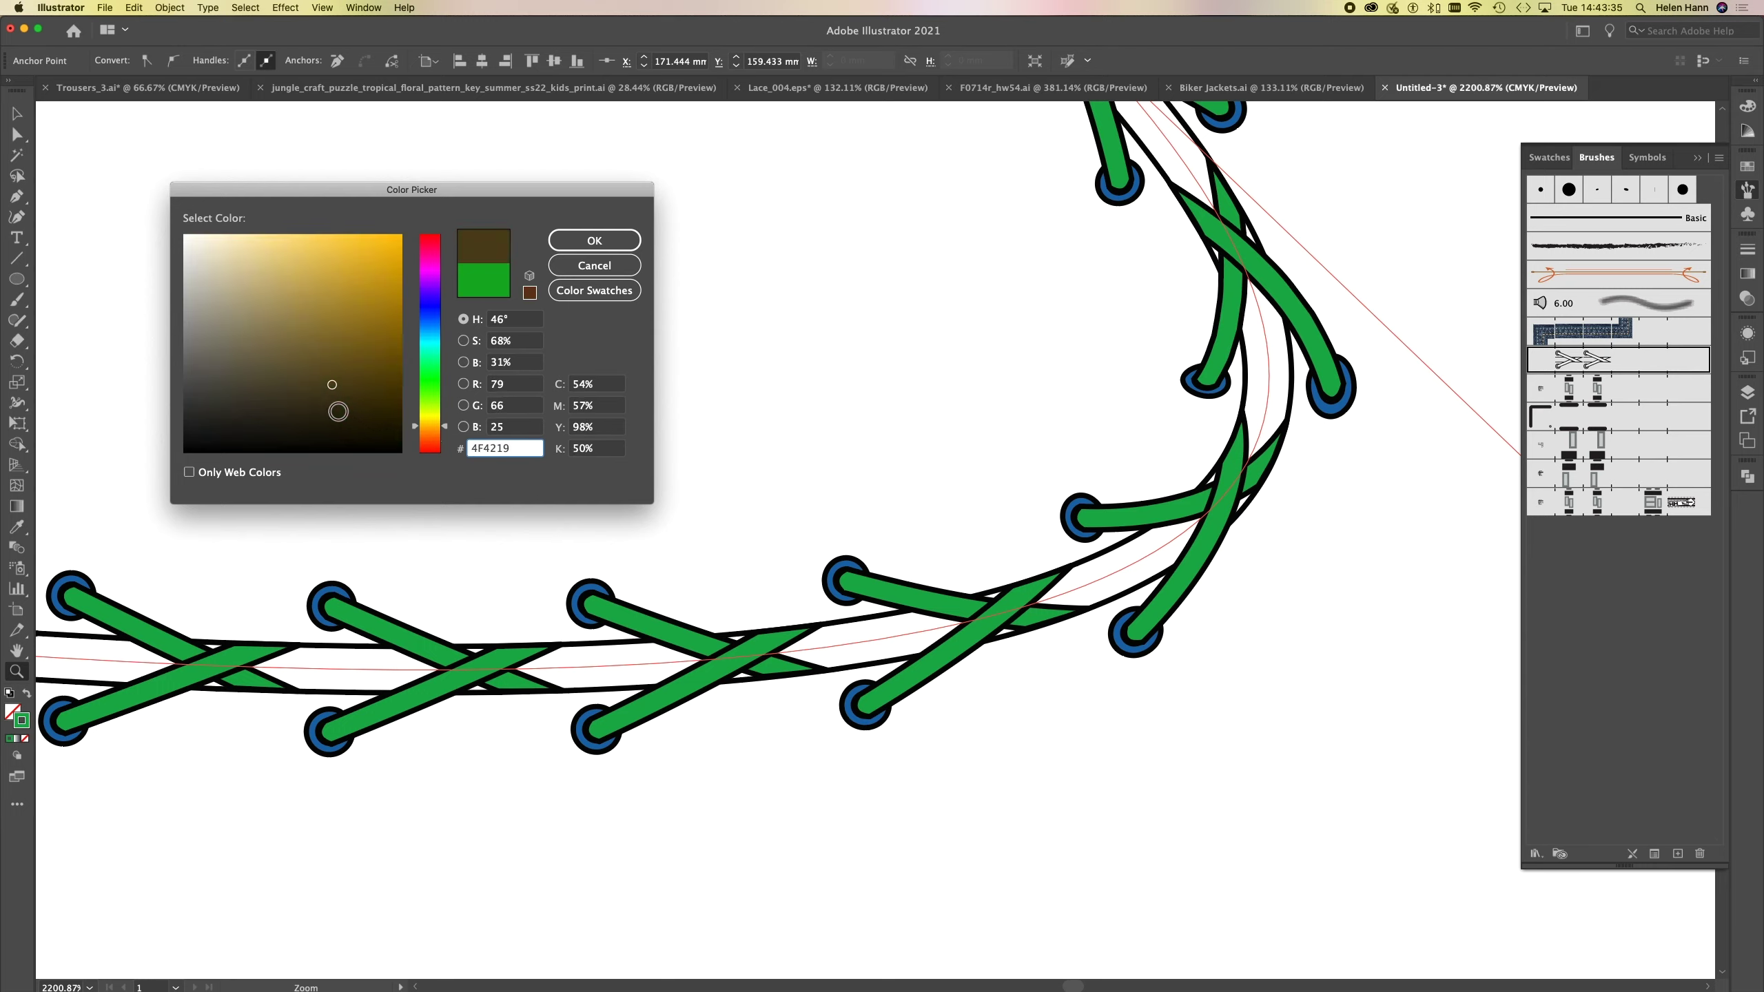
click(314, 368)
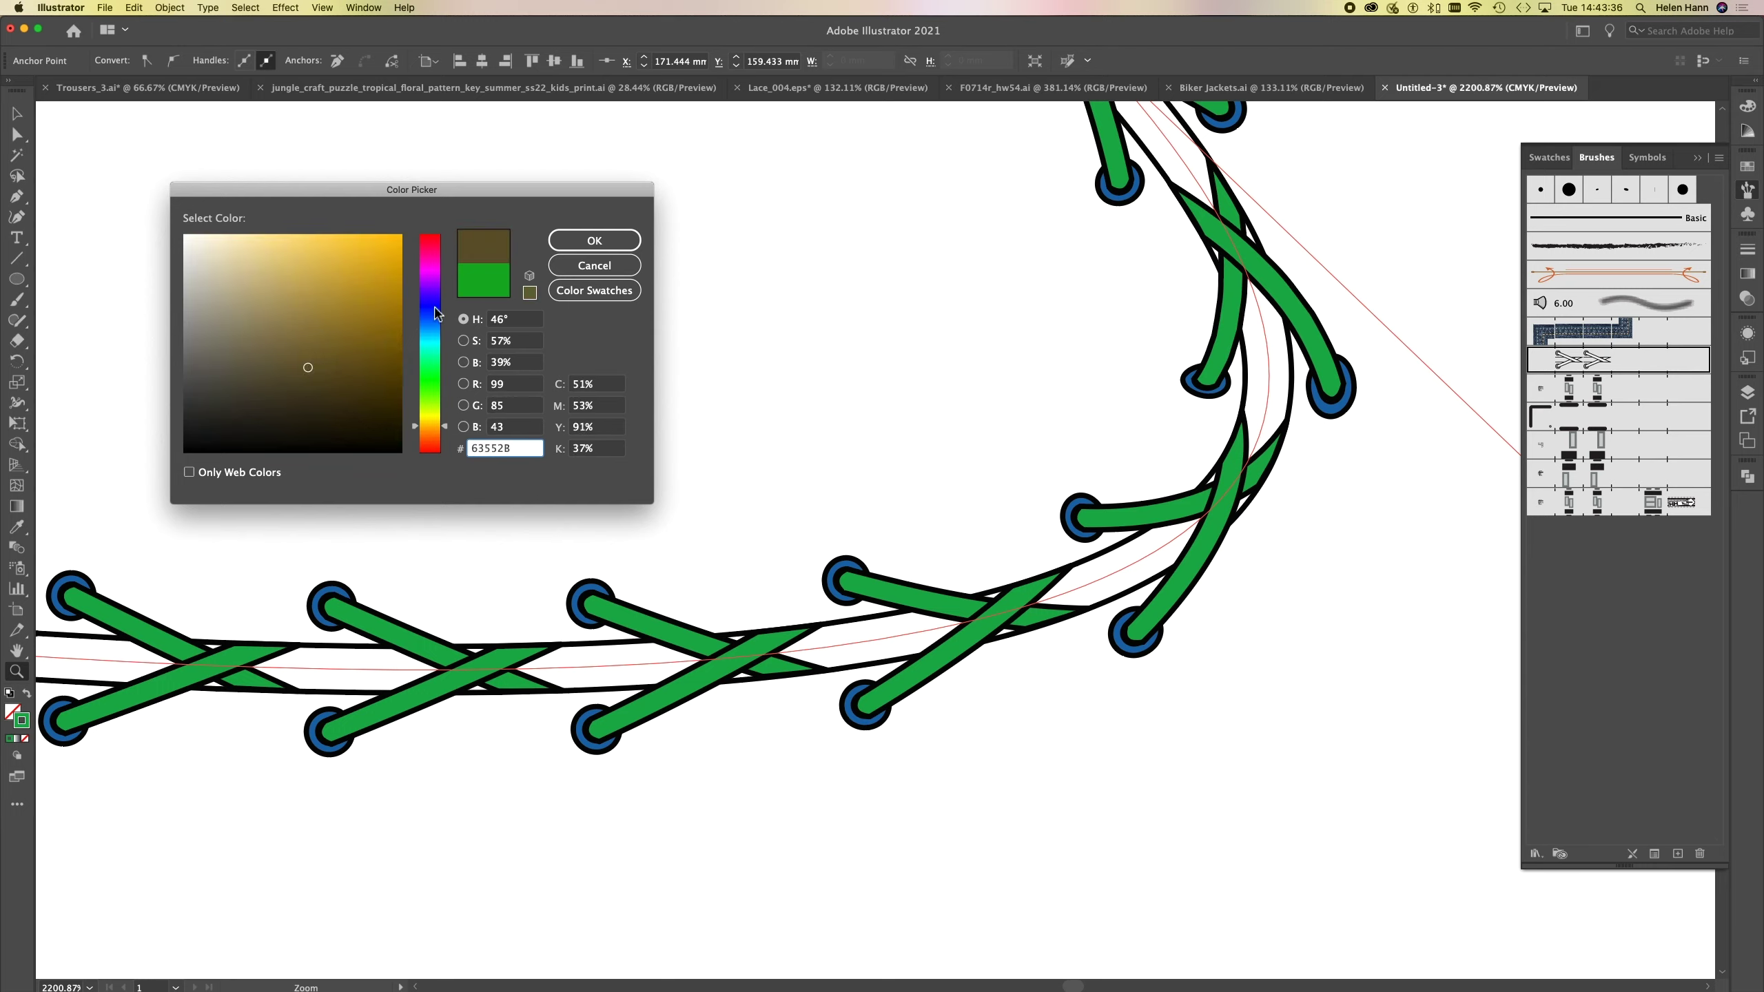
click(387, 385)
click(431, 431)
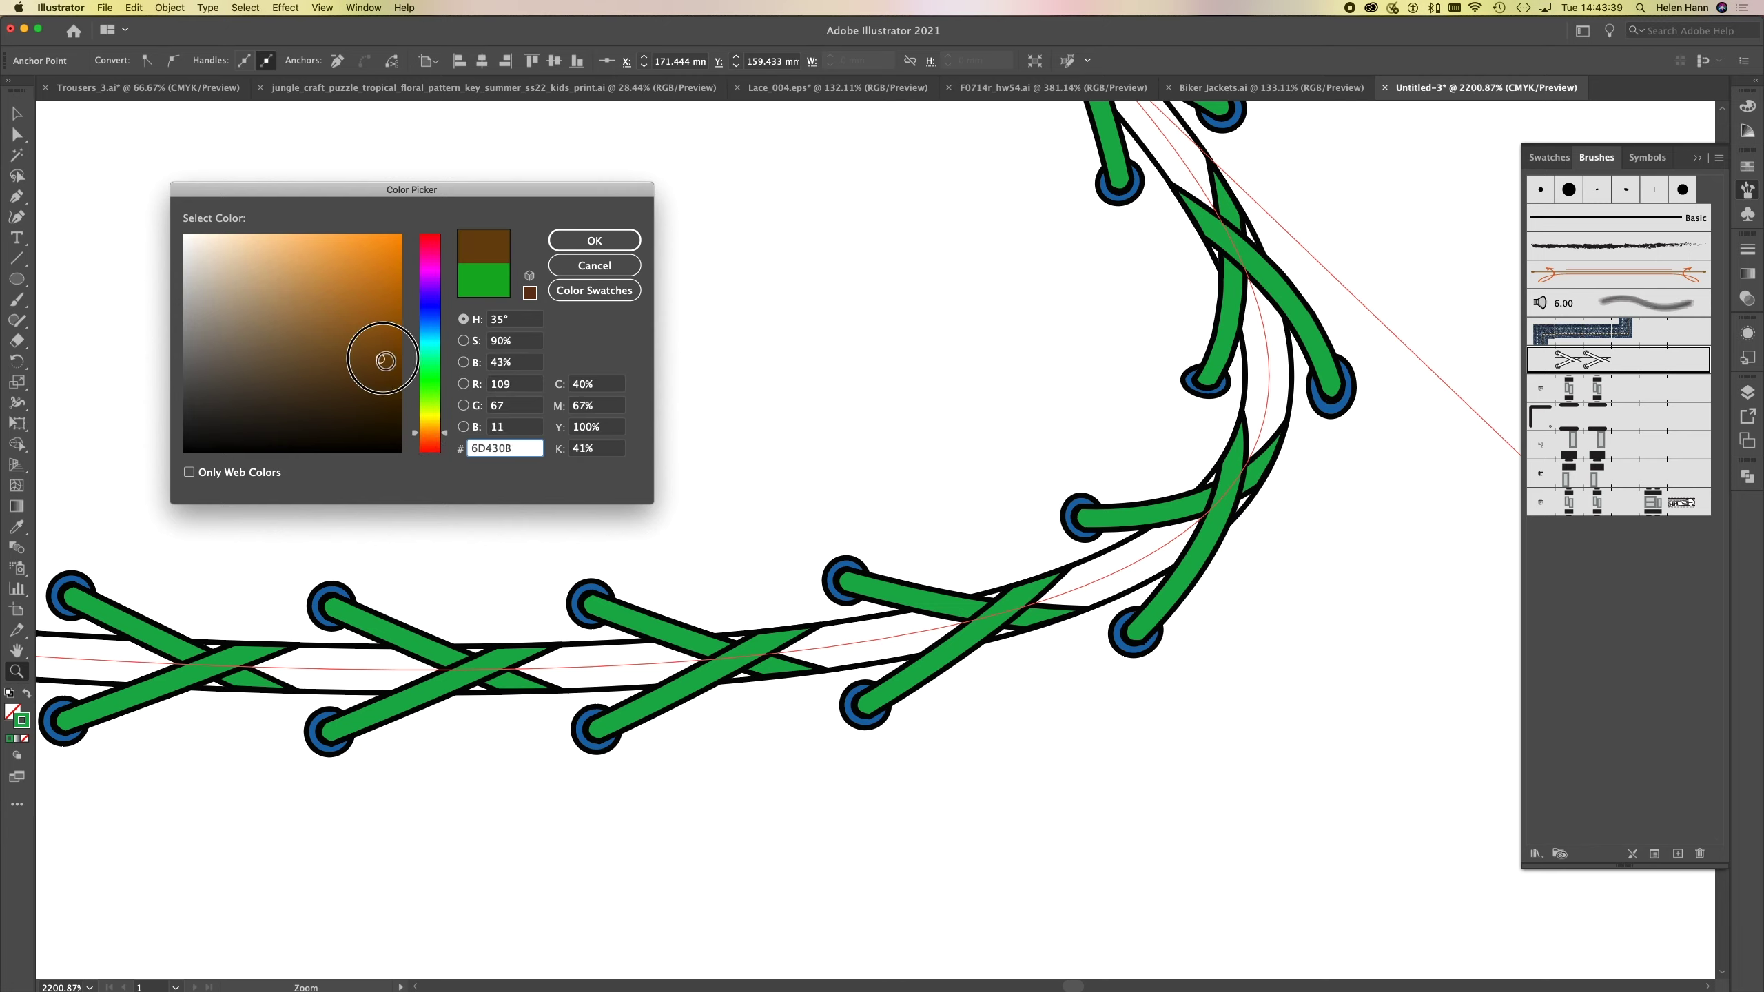
click(560, 242)
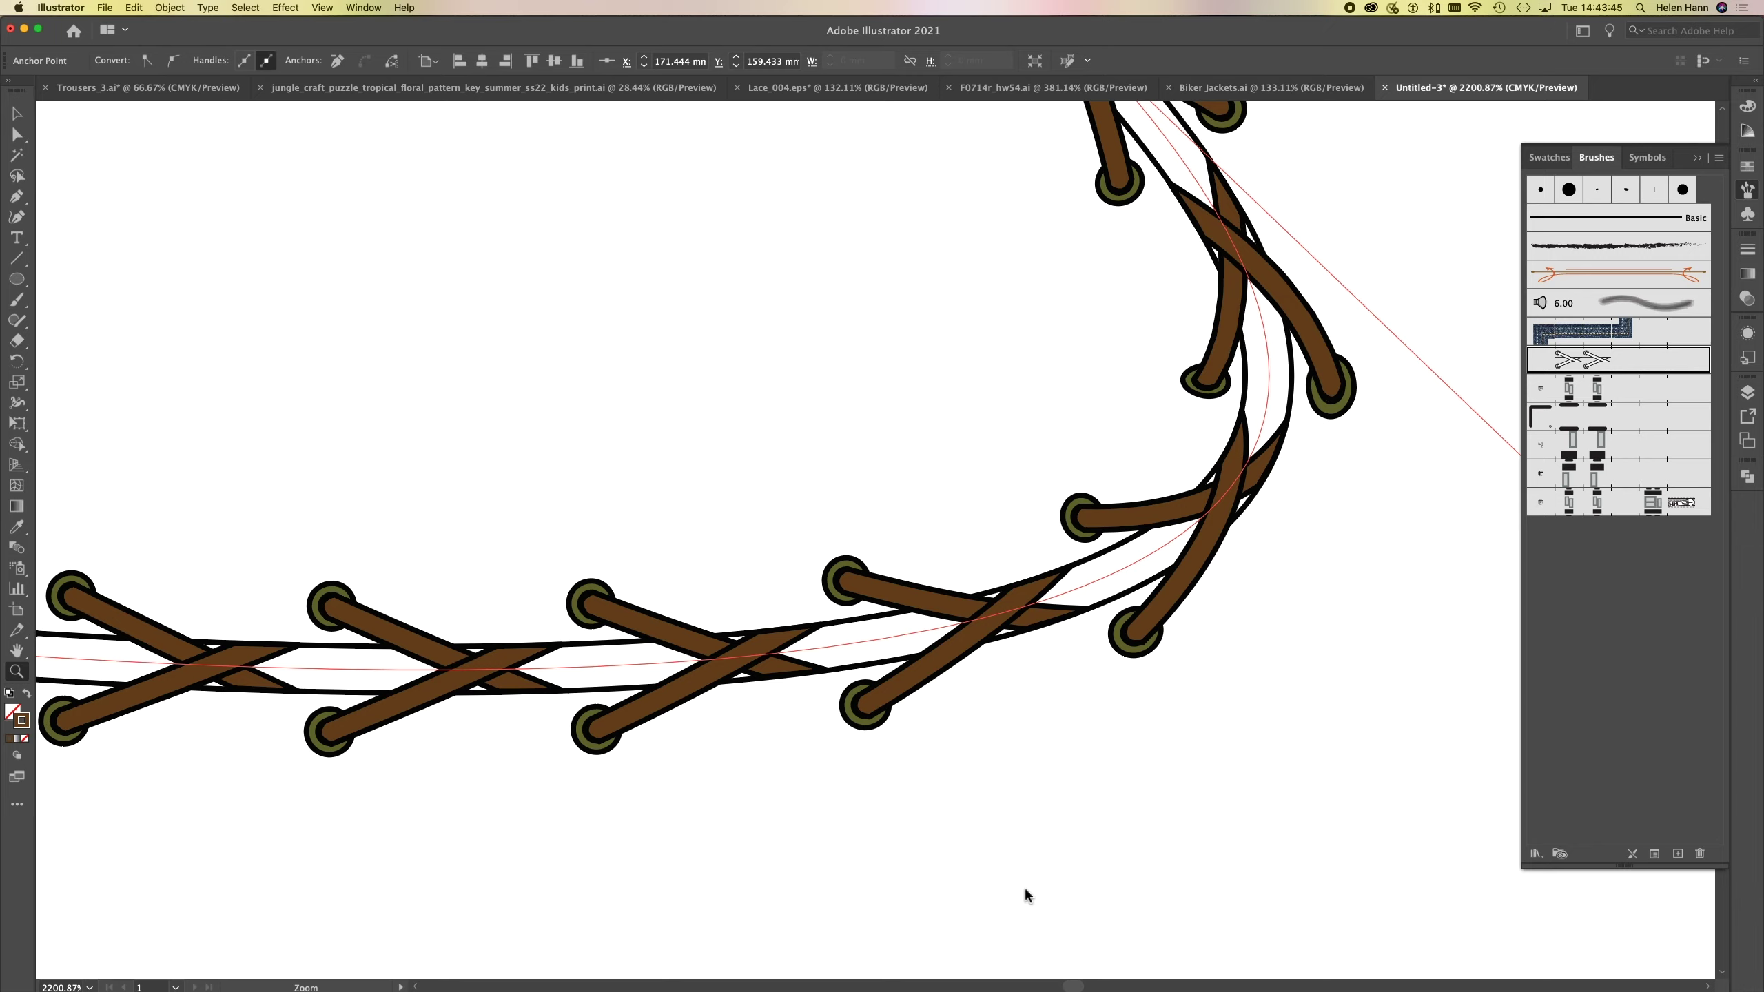
- Recolour the strokes of both lacing paths on the jacket's lower back panel to dark brown
alt+click(836, 811)
alt+click(672, 636)
drag(508, 459, 1111, 653)
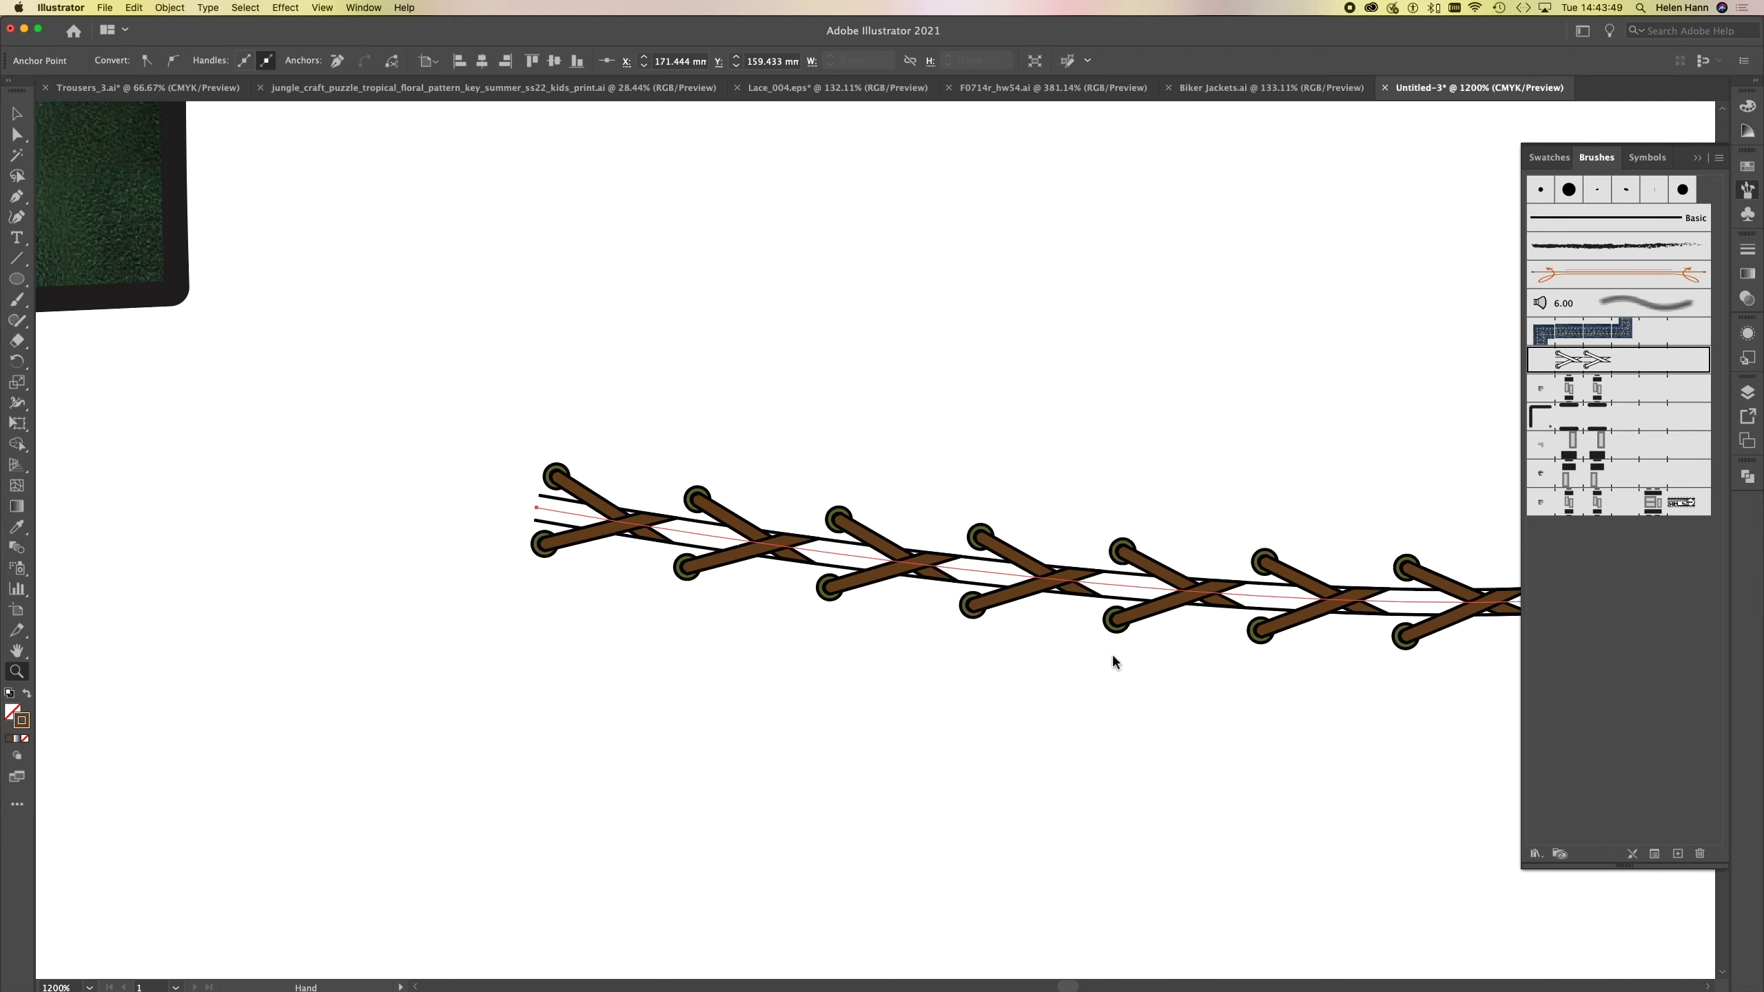
key(super+minus)
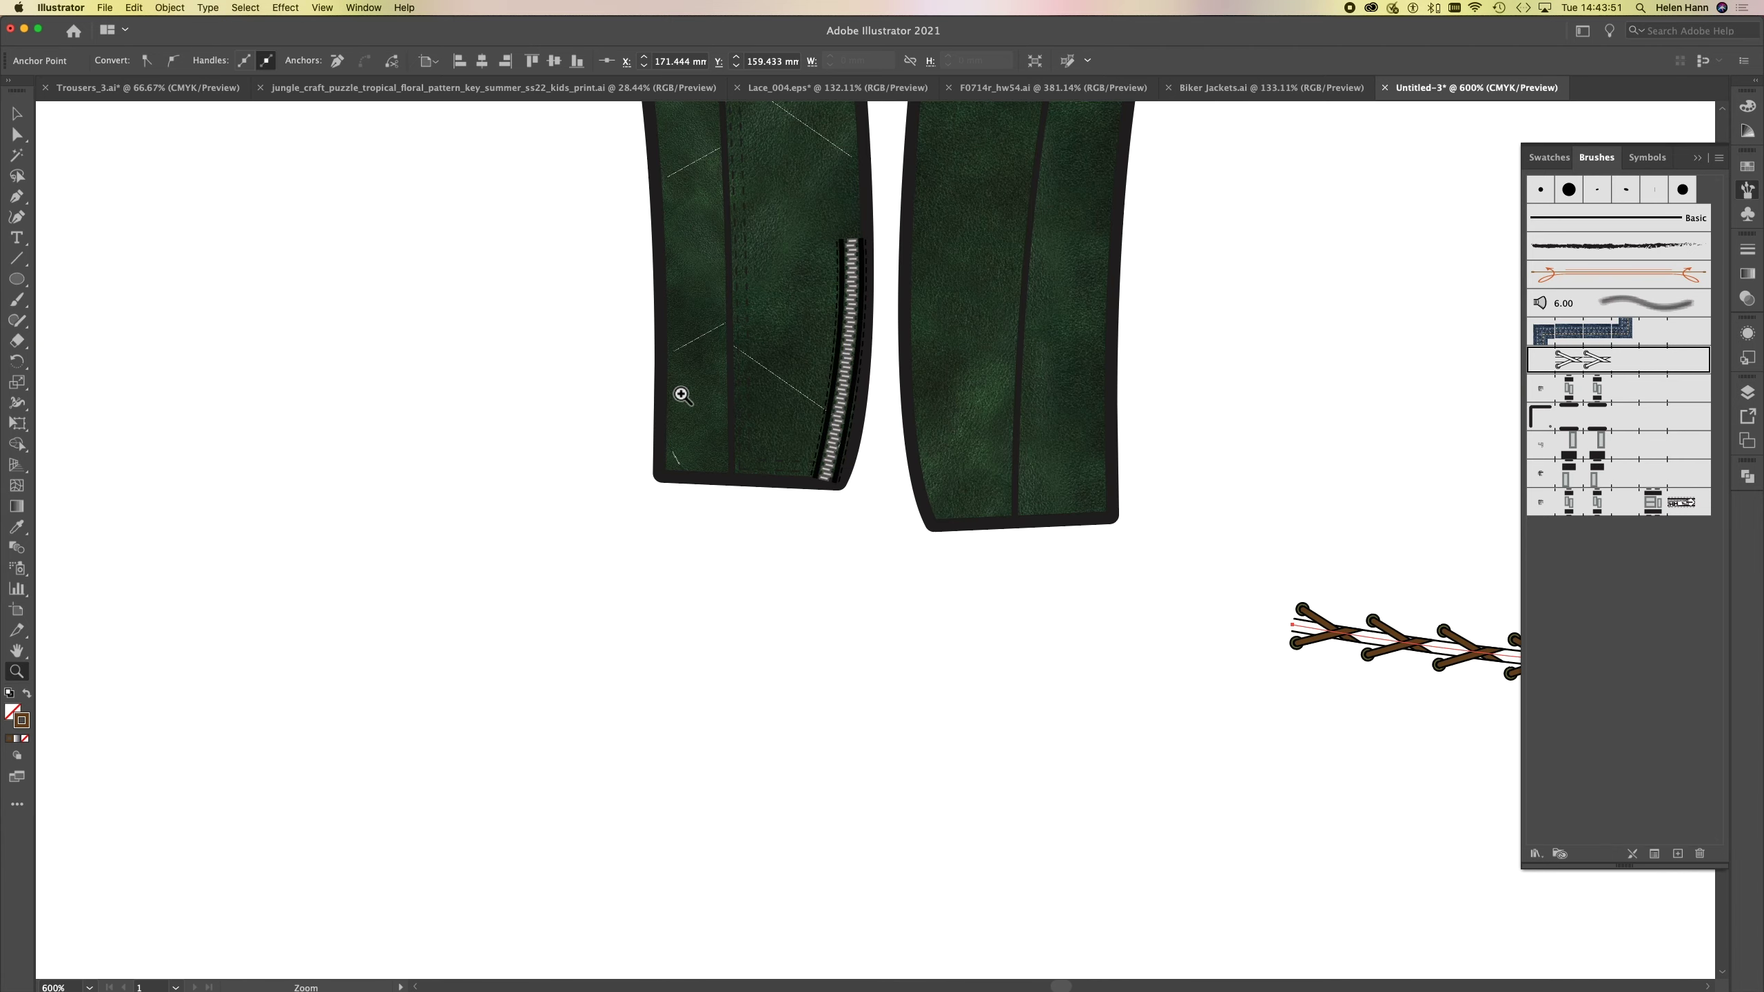
alt+click(903, 552)
alt+click(905, 552)
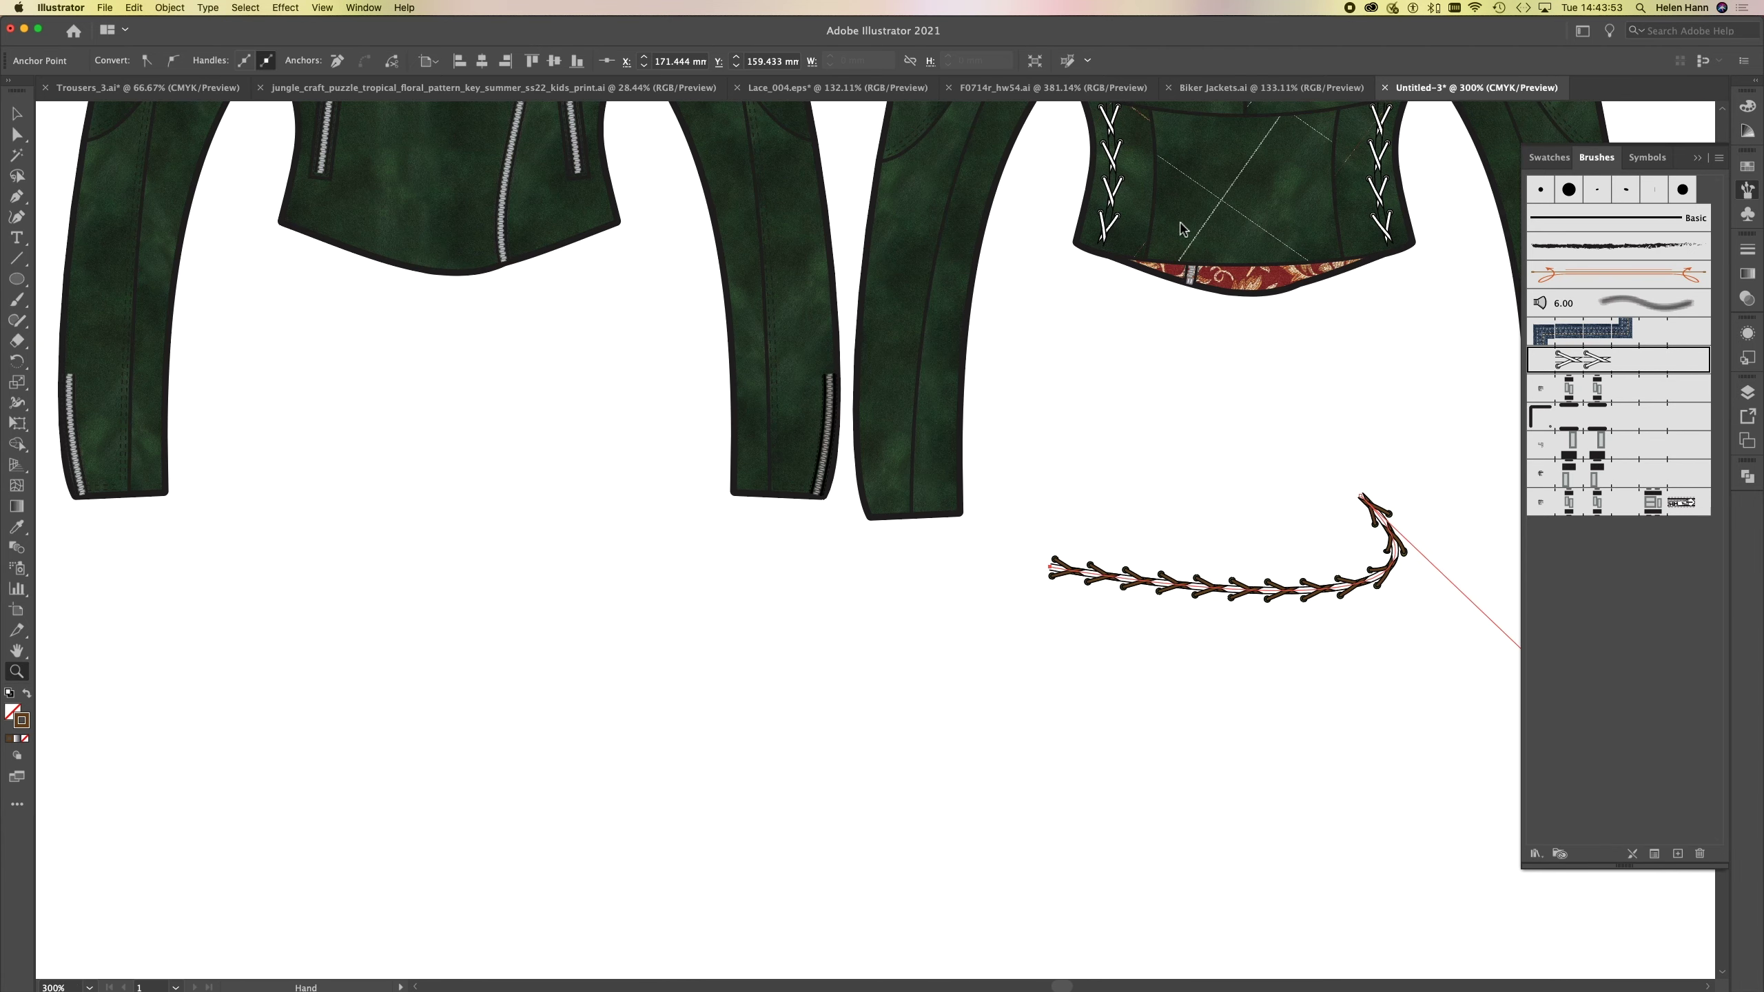
drag(1185, 206, 901, 437)
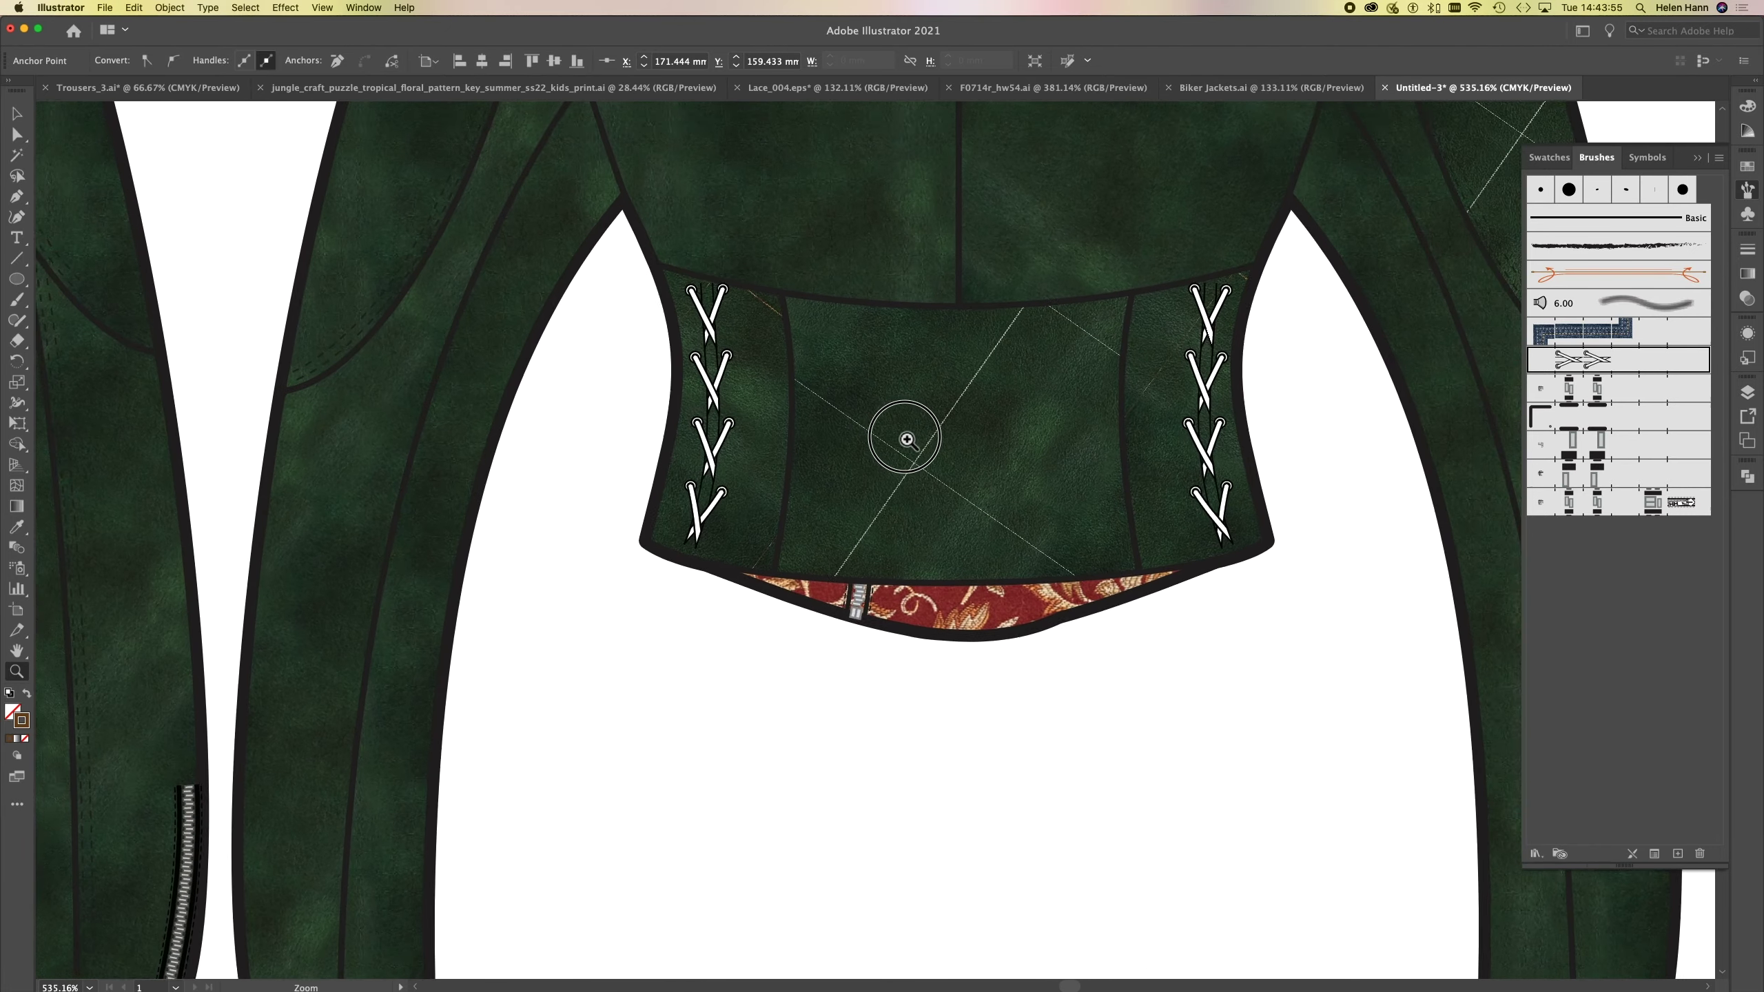
key(v)
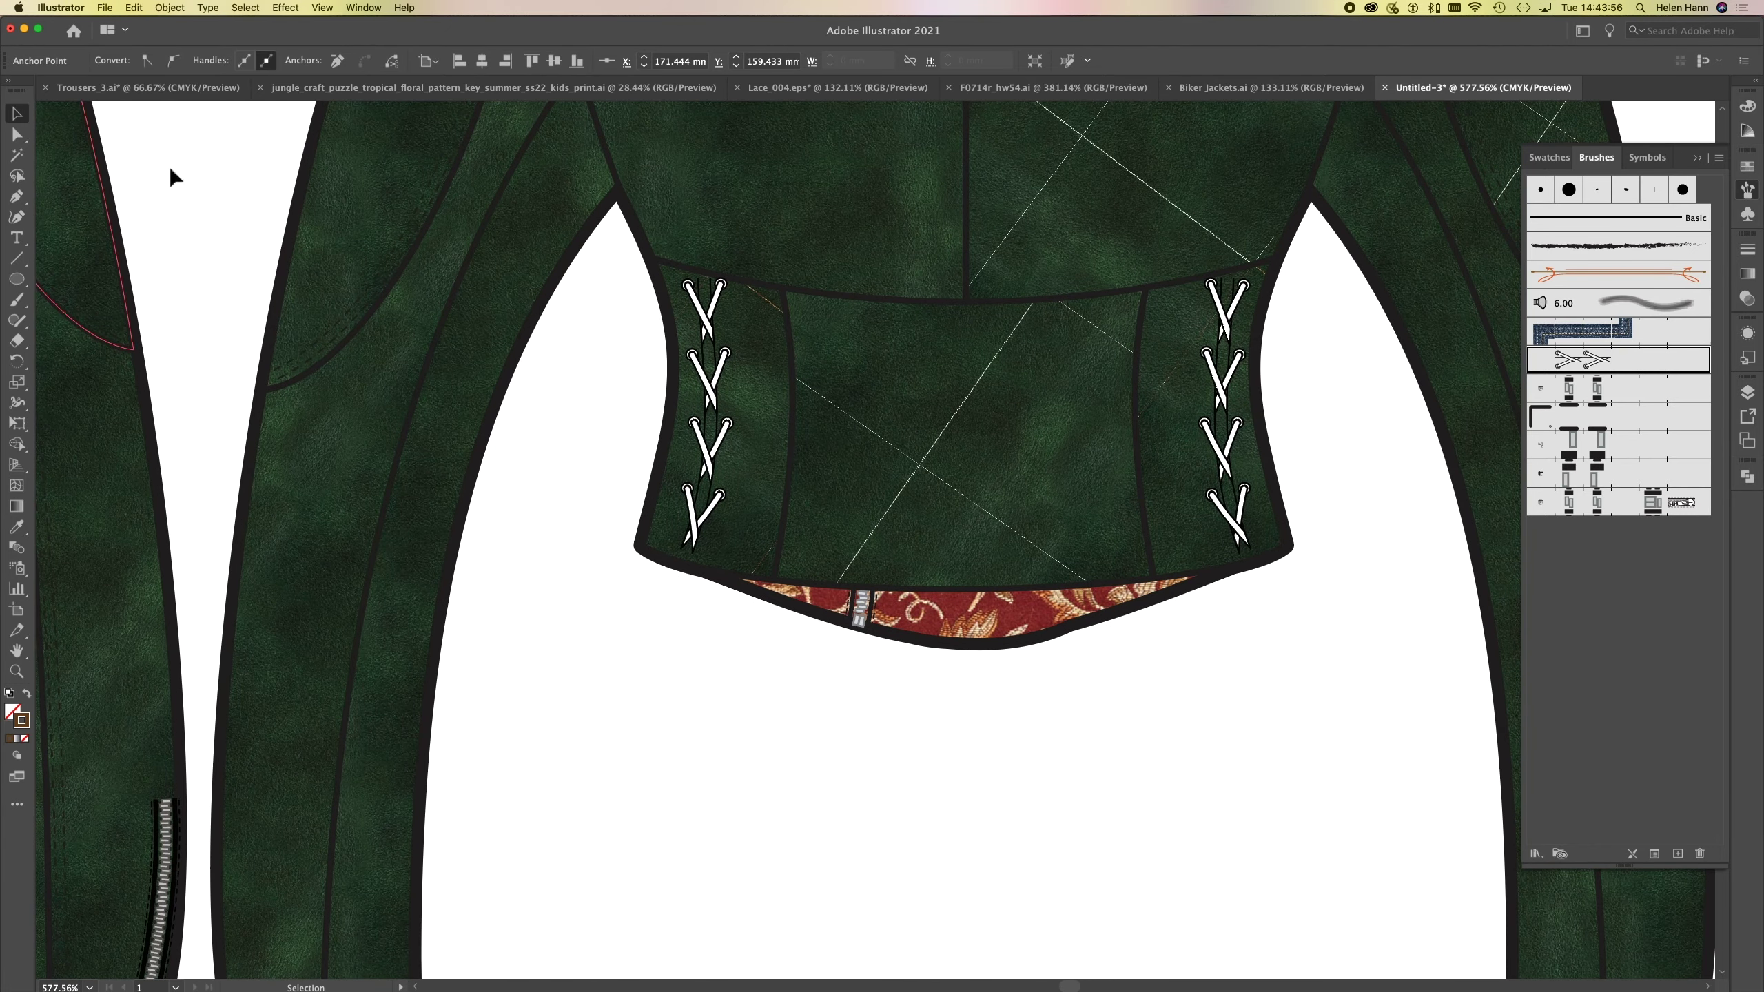
click(710, 401)
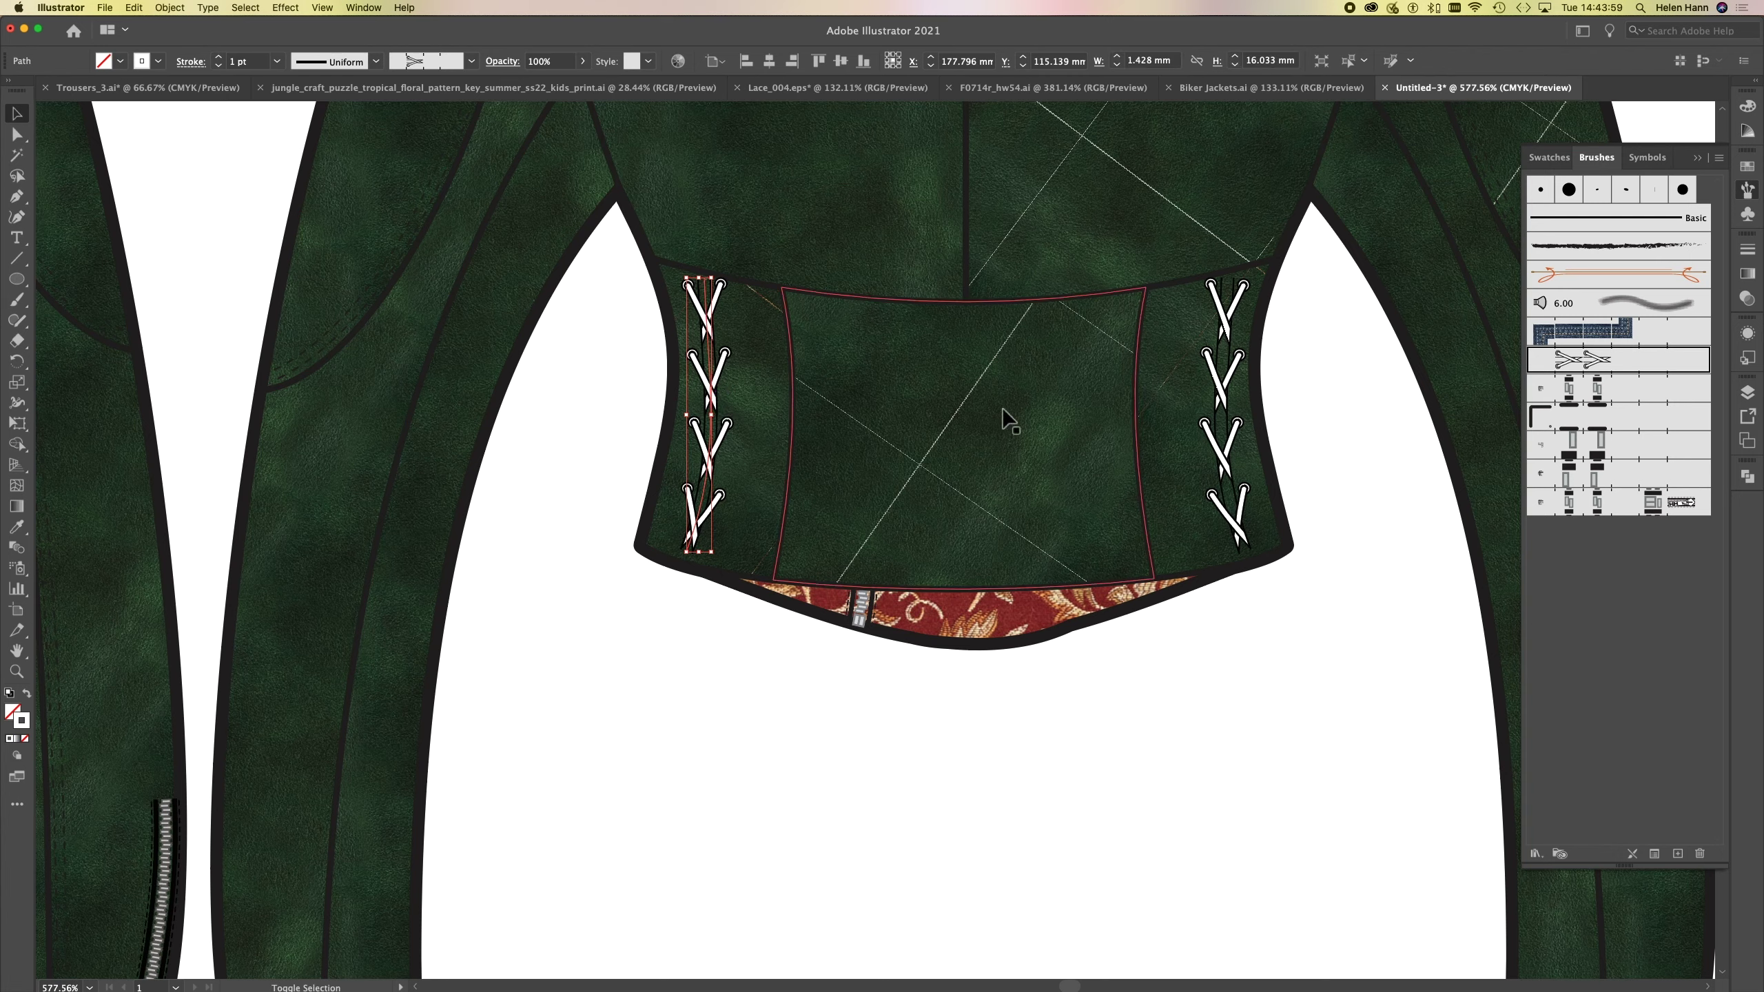
shift+click(1221, 402)
shift+click(1221, 401)
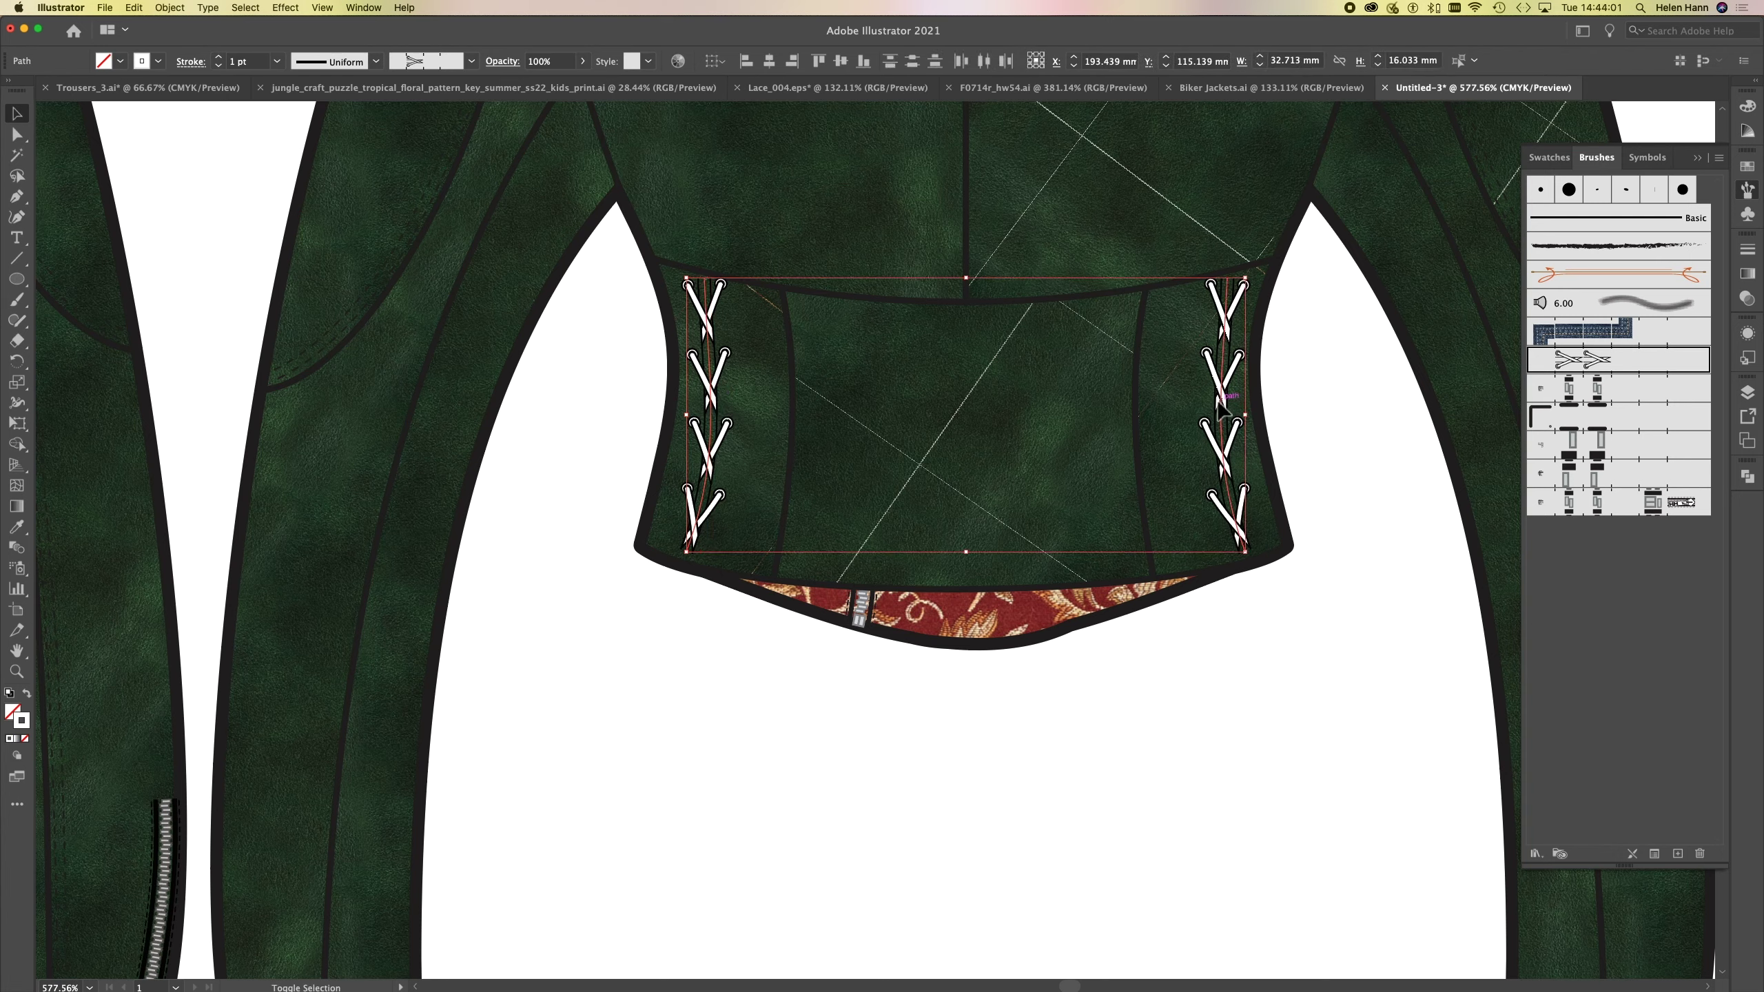
double_click(22, 720)
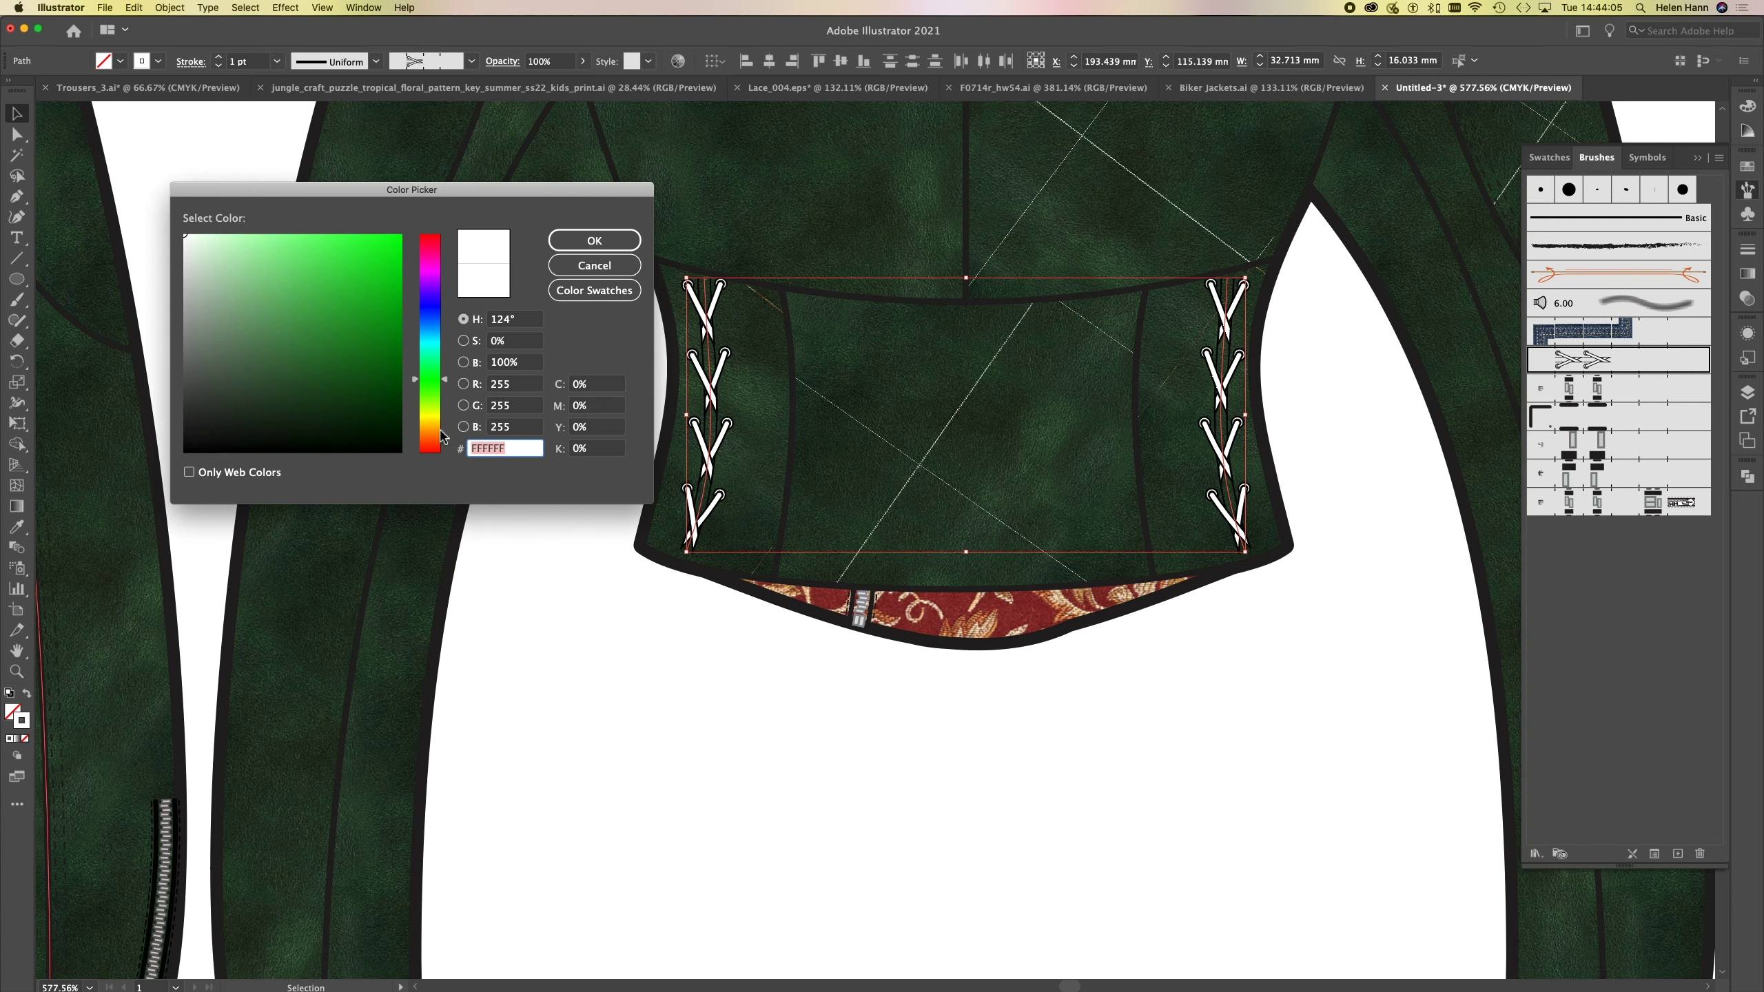
click(391, 394)
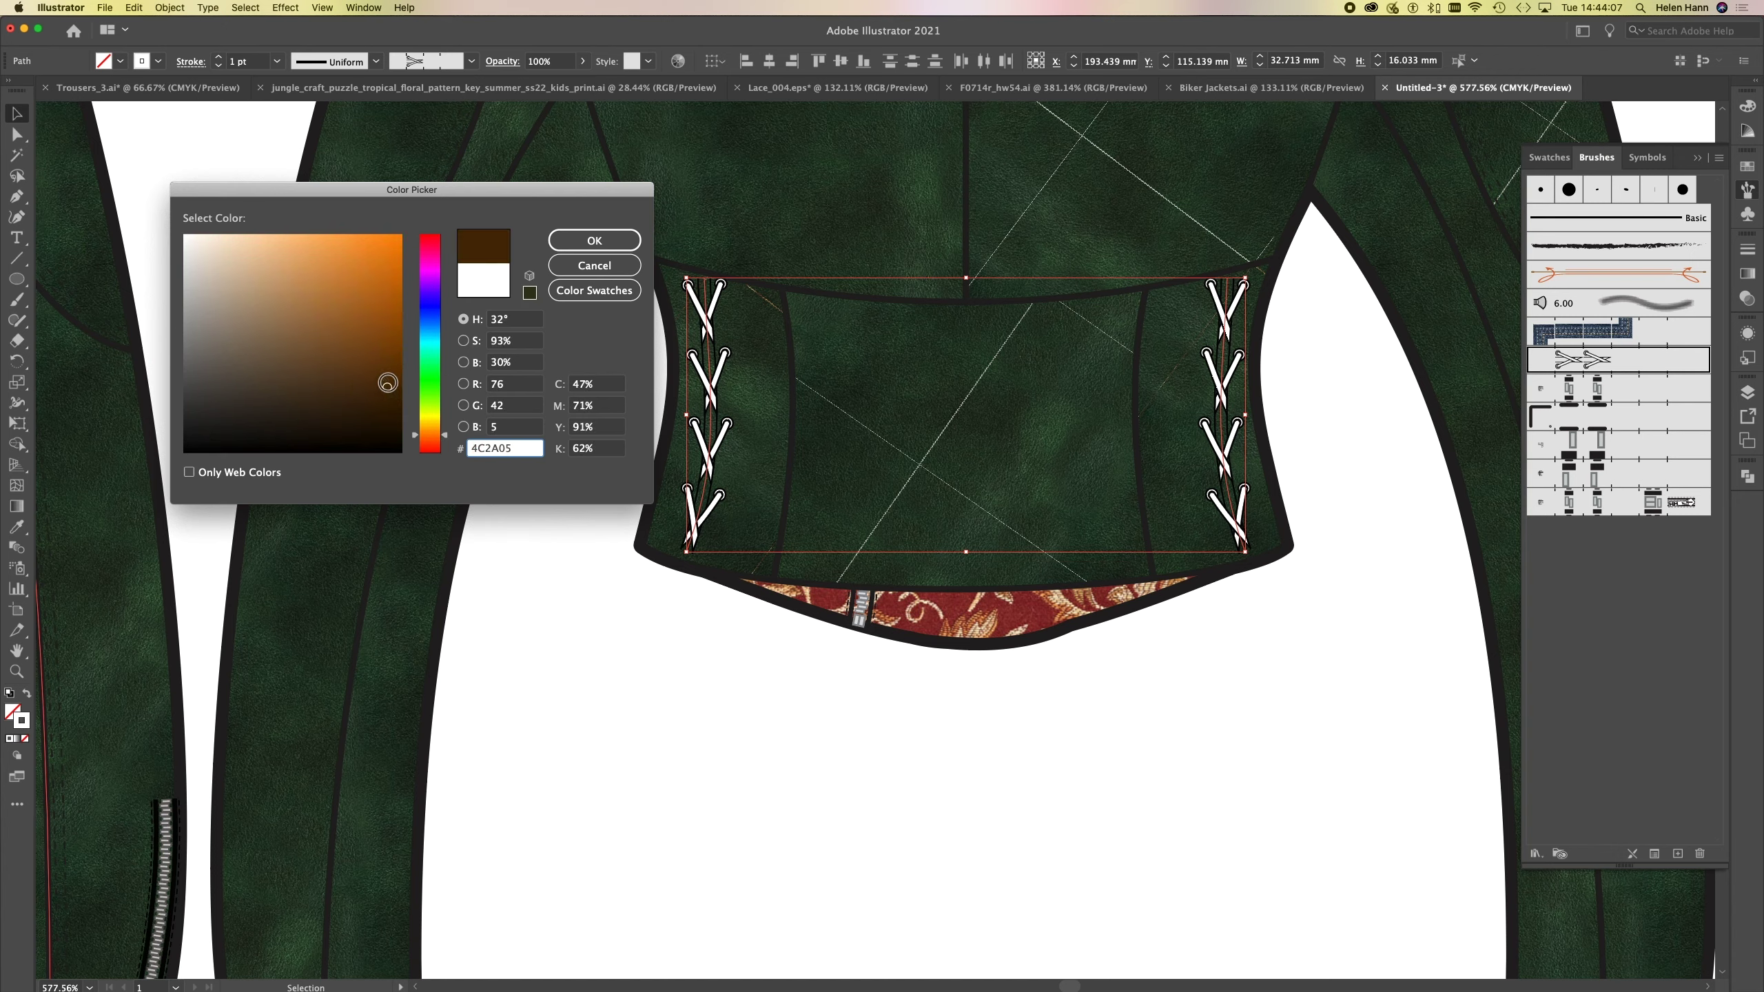
click(380, 377)
click(596, 241)
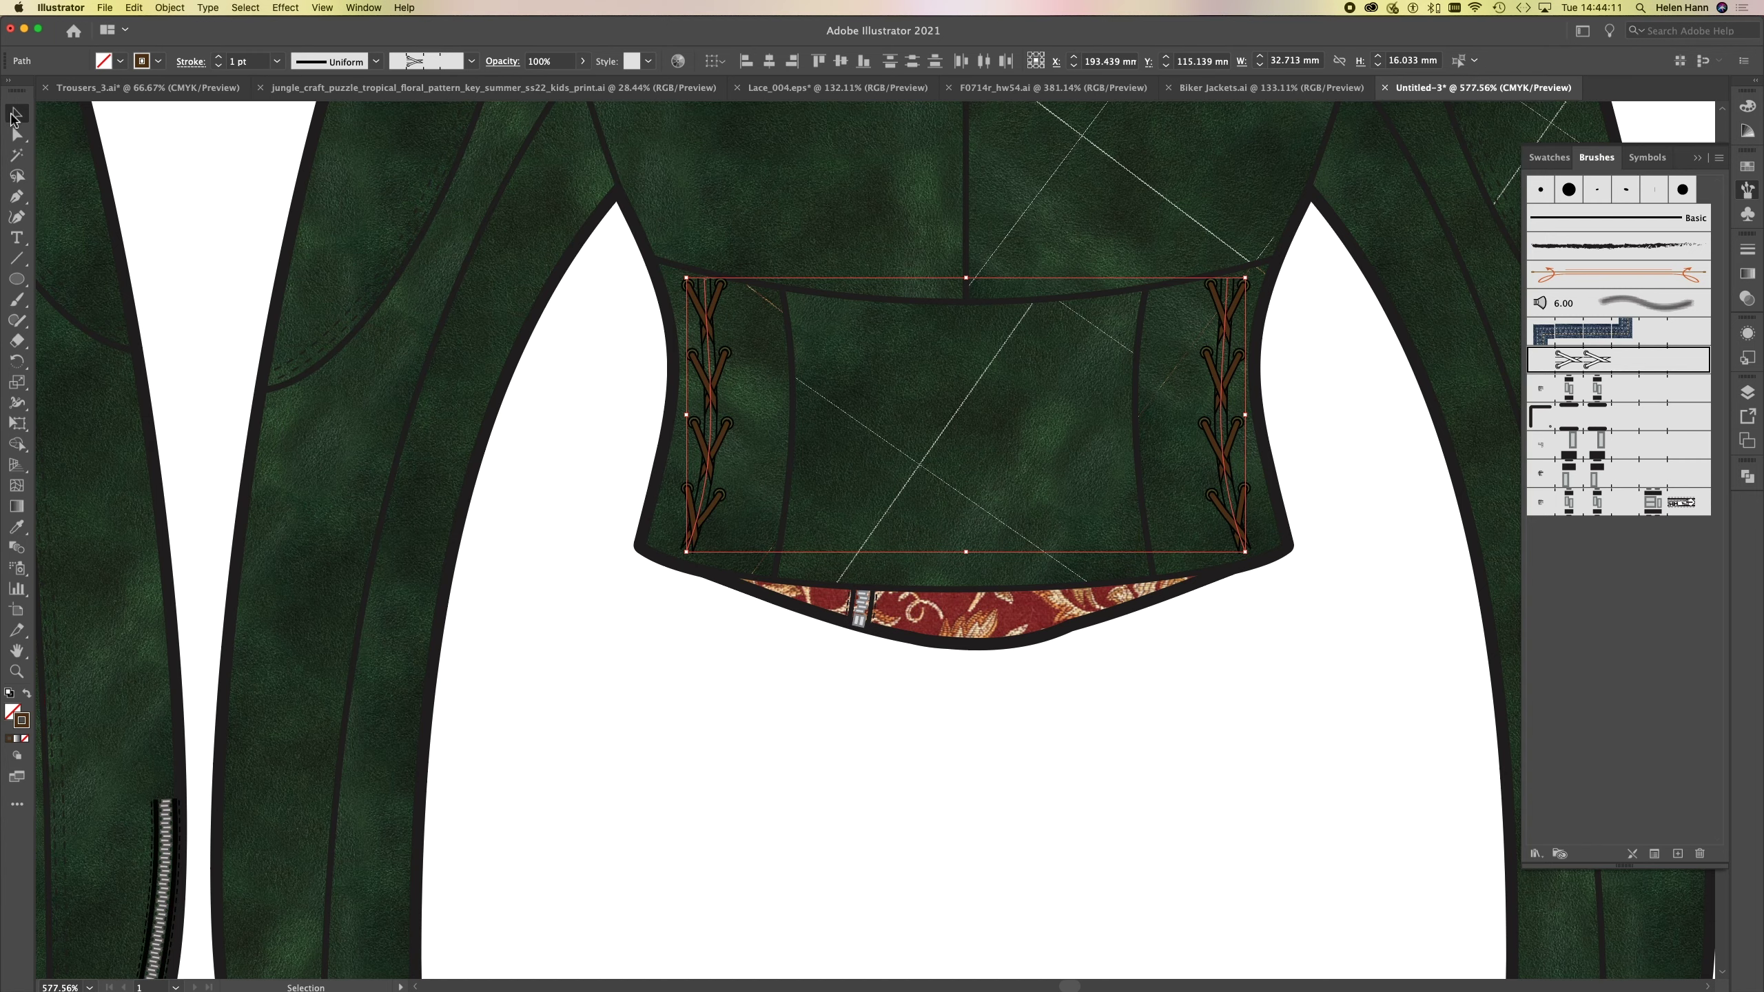
click(671, 807)
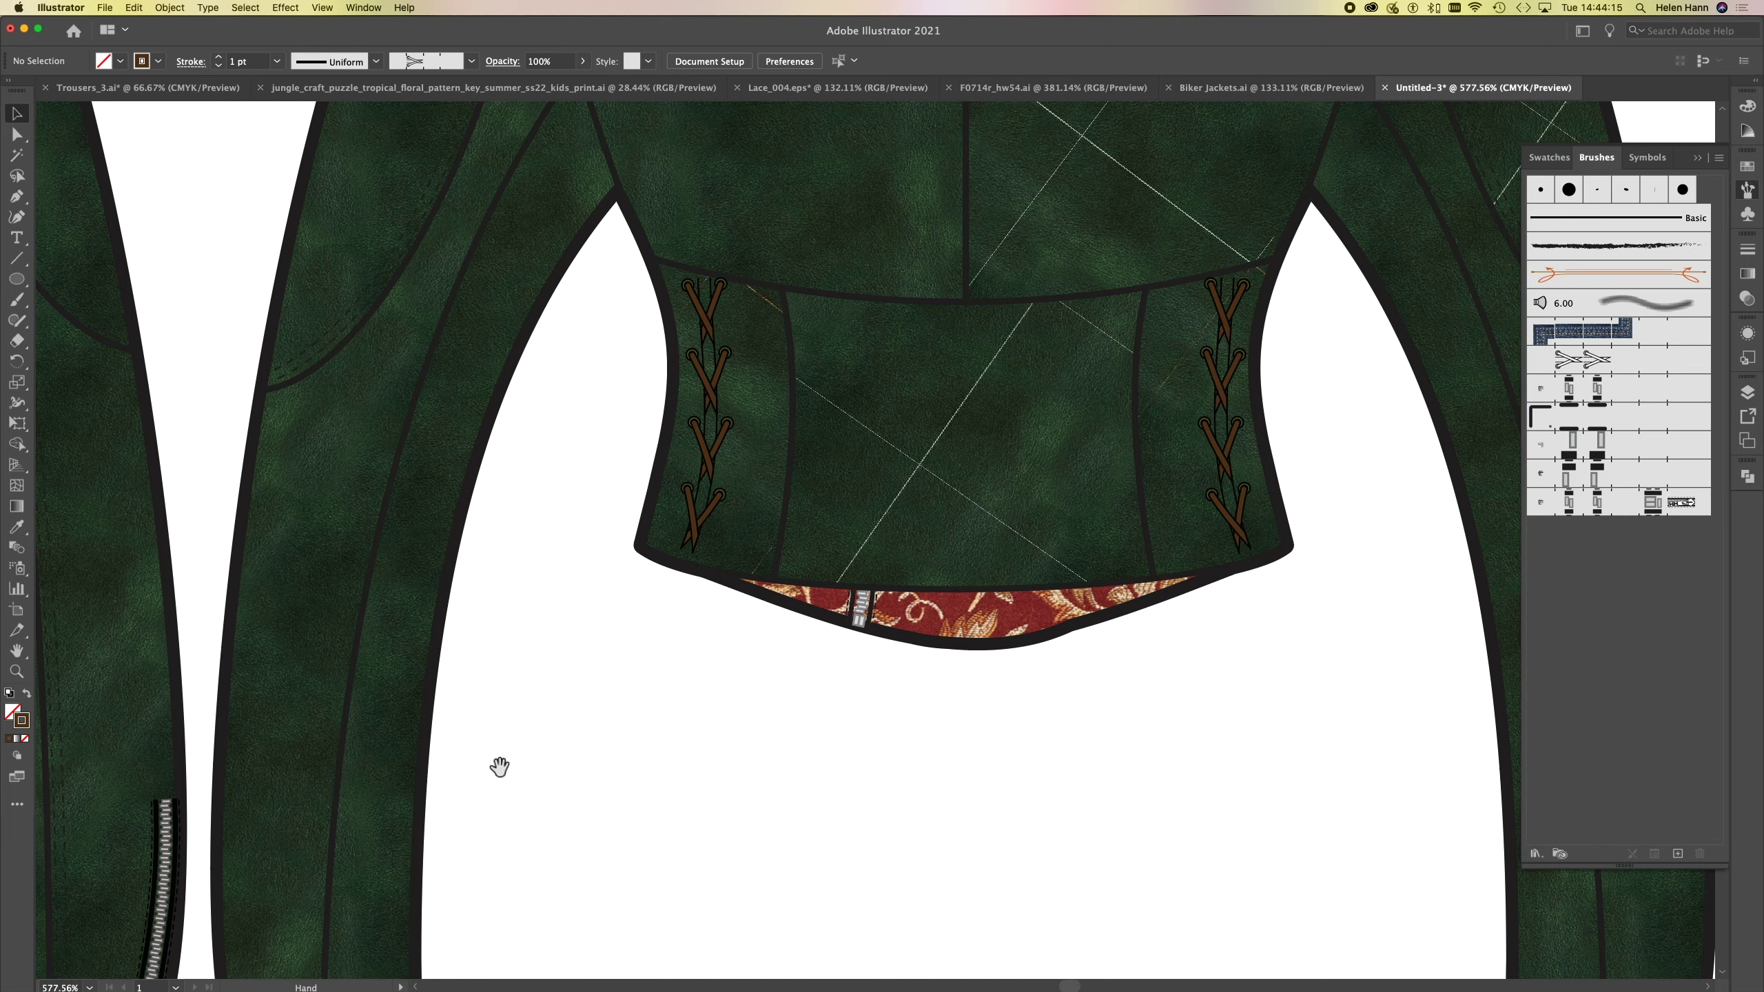
- Inspect the Zip 1 brush's options with the sleeve group around the cuff zip selected, and undo the brush's application to the group
drag(499, 767, 1240, 433)
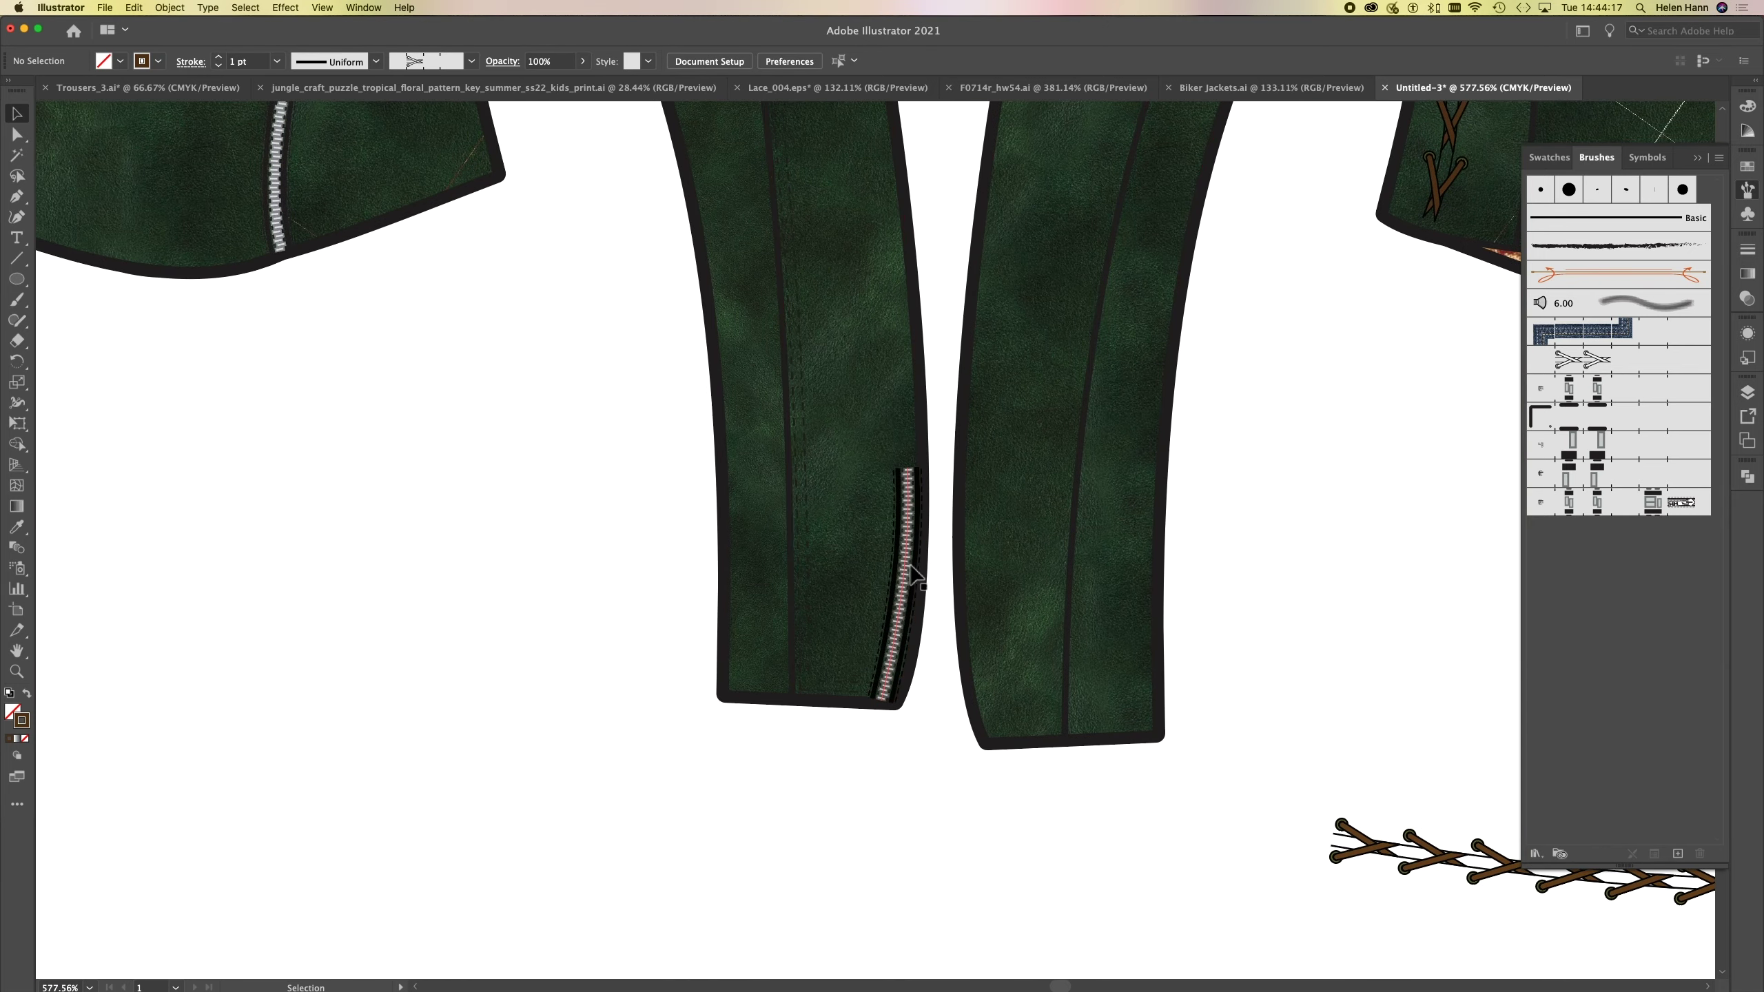
drag(908, 568, 1091, 576)
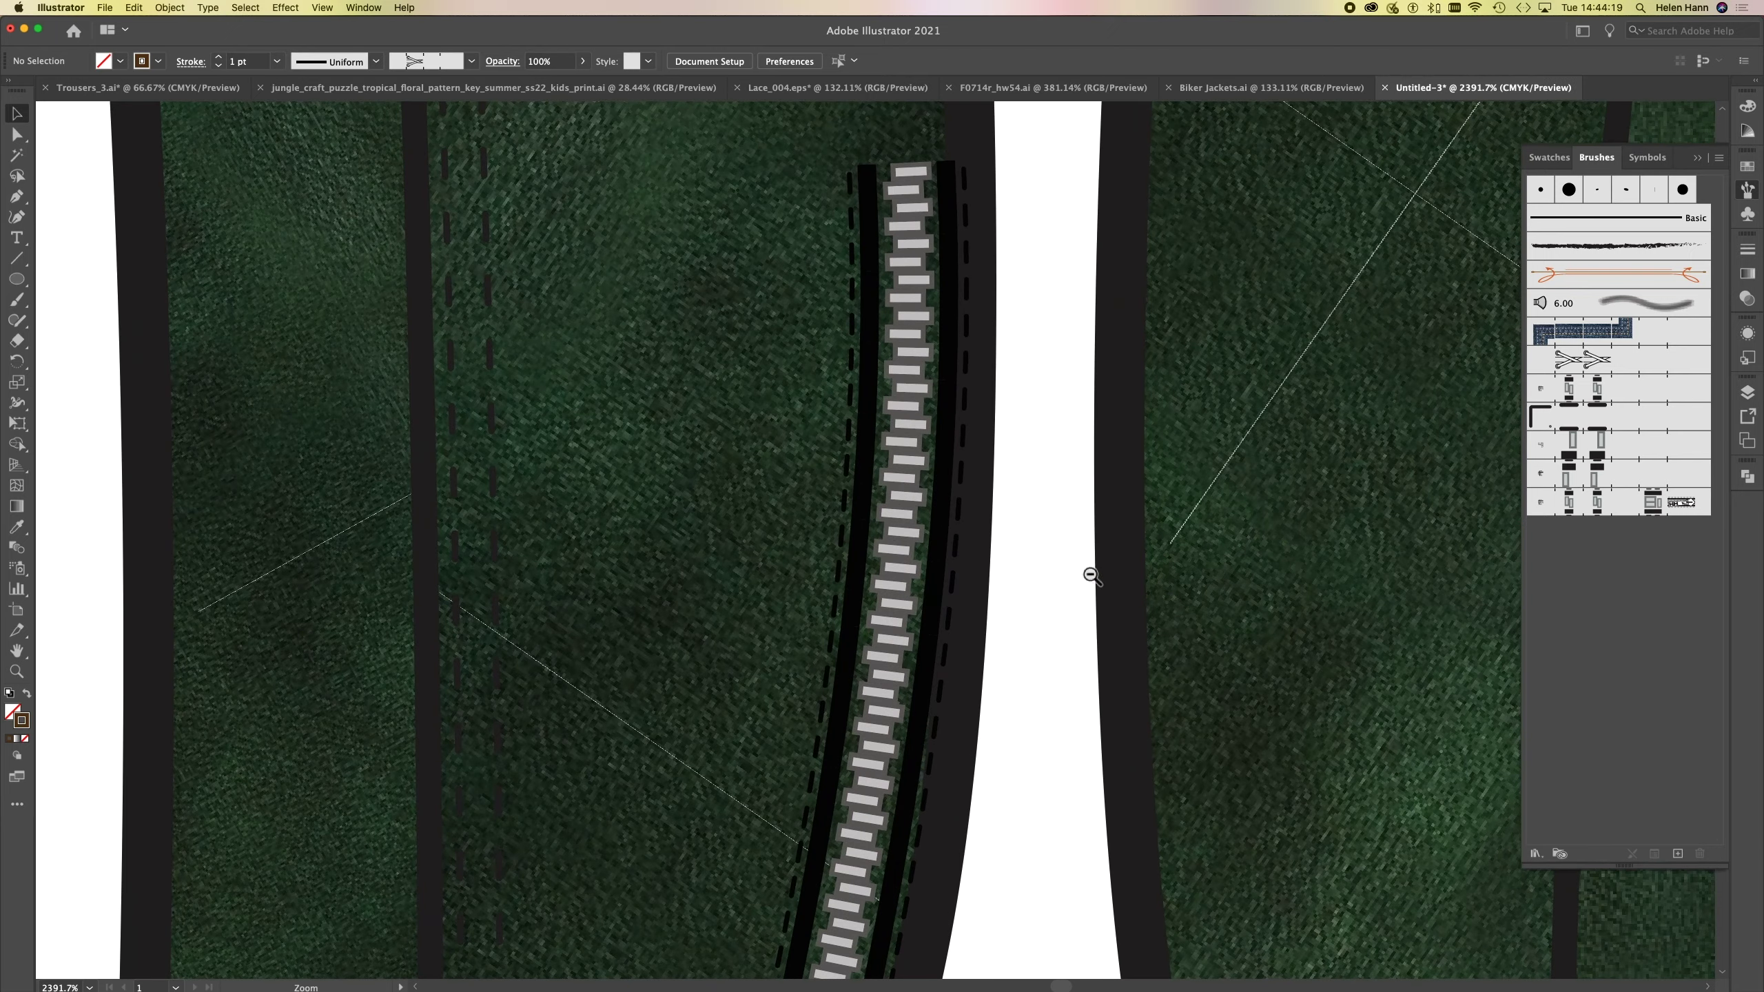
click(904, 572)
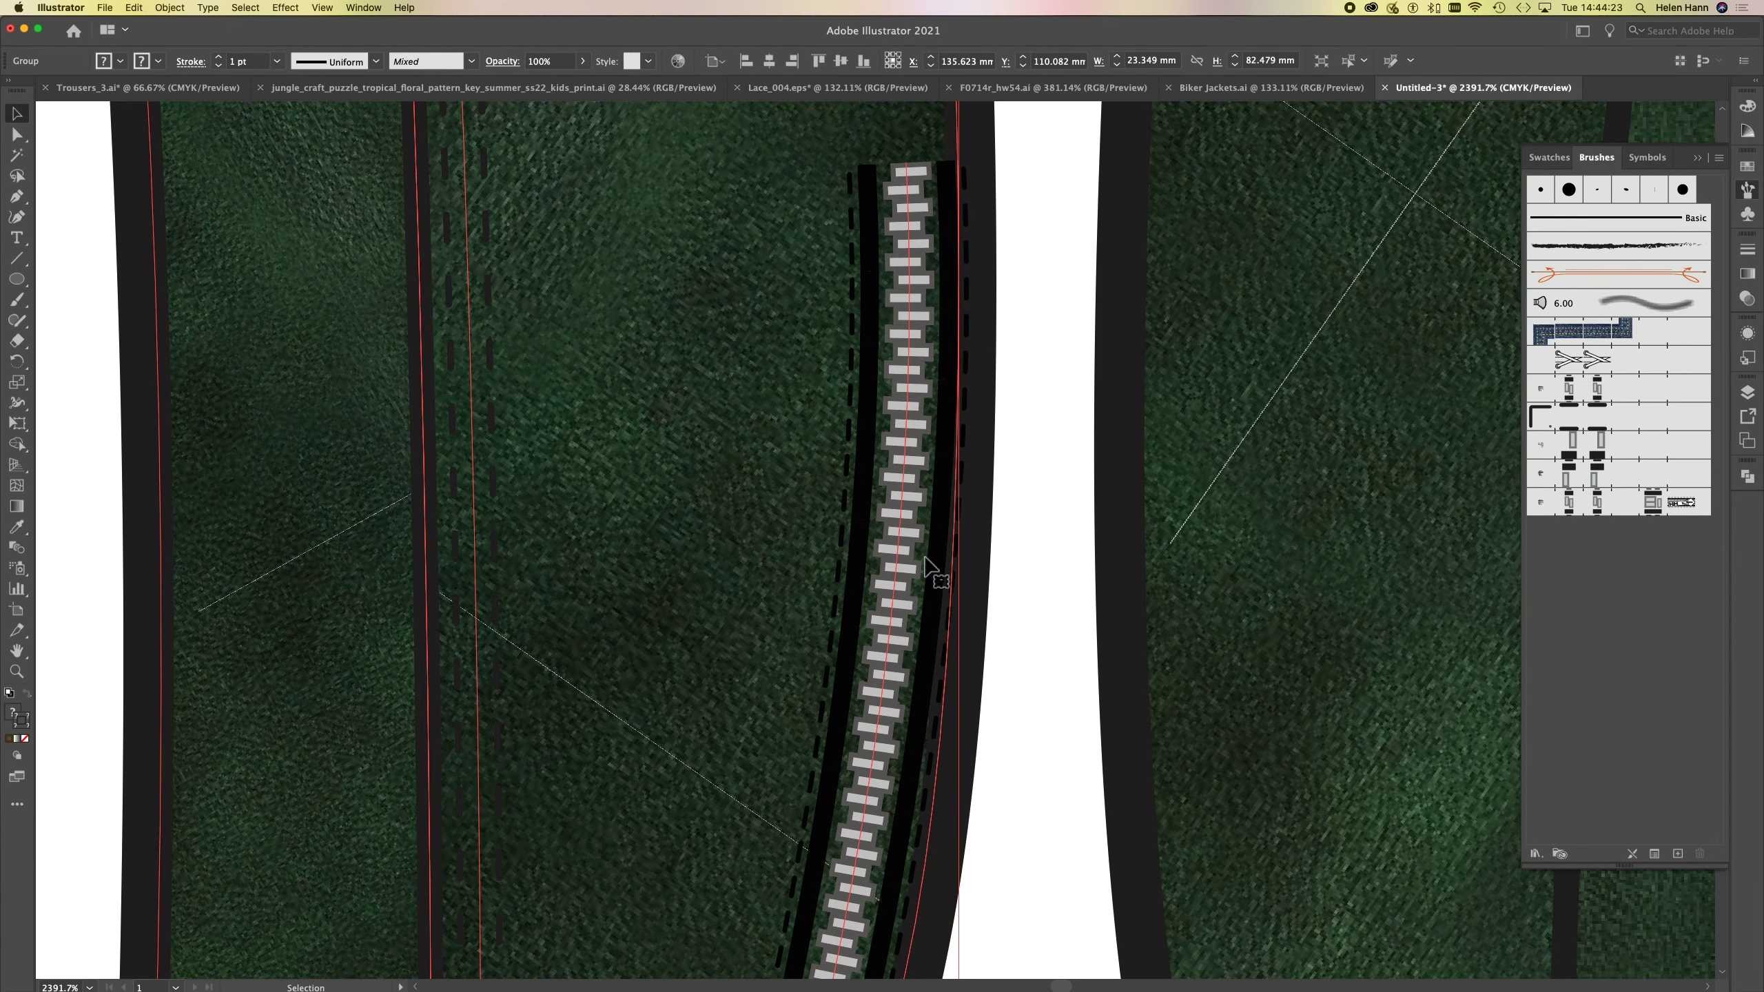
double_click(1599, 394)
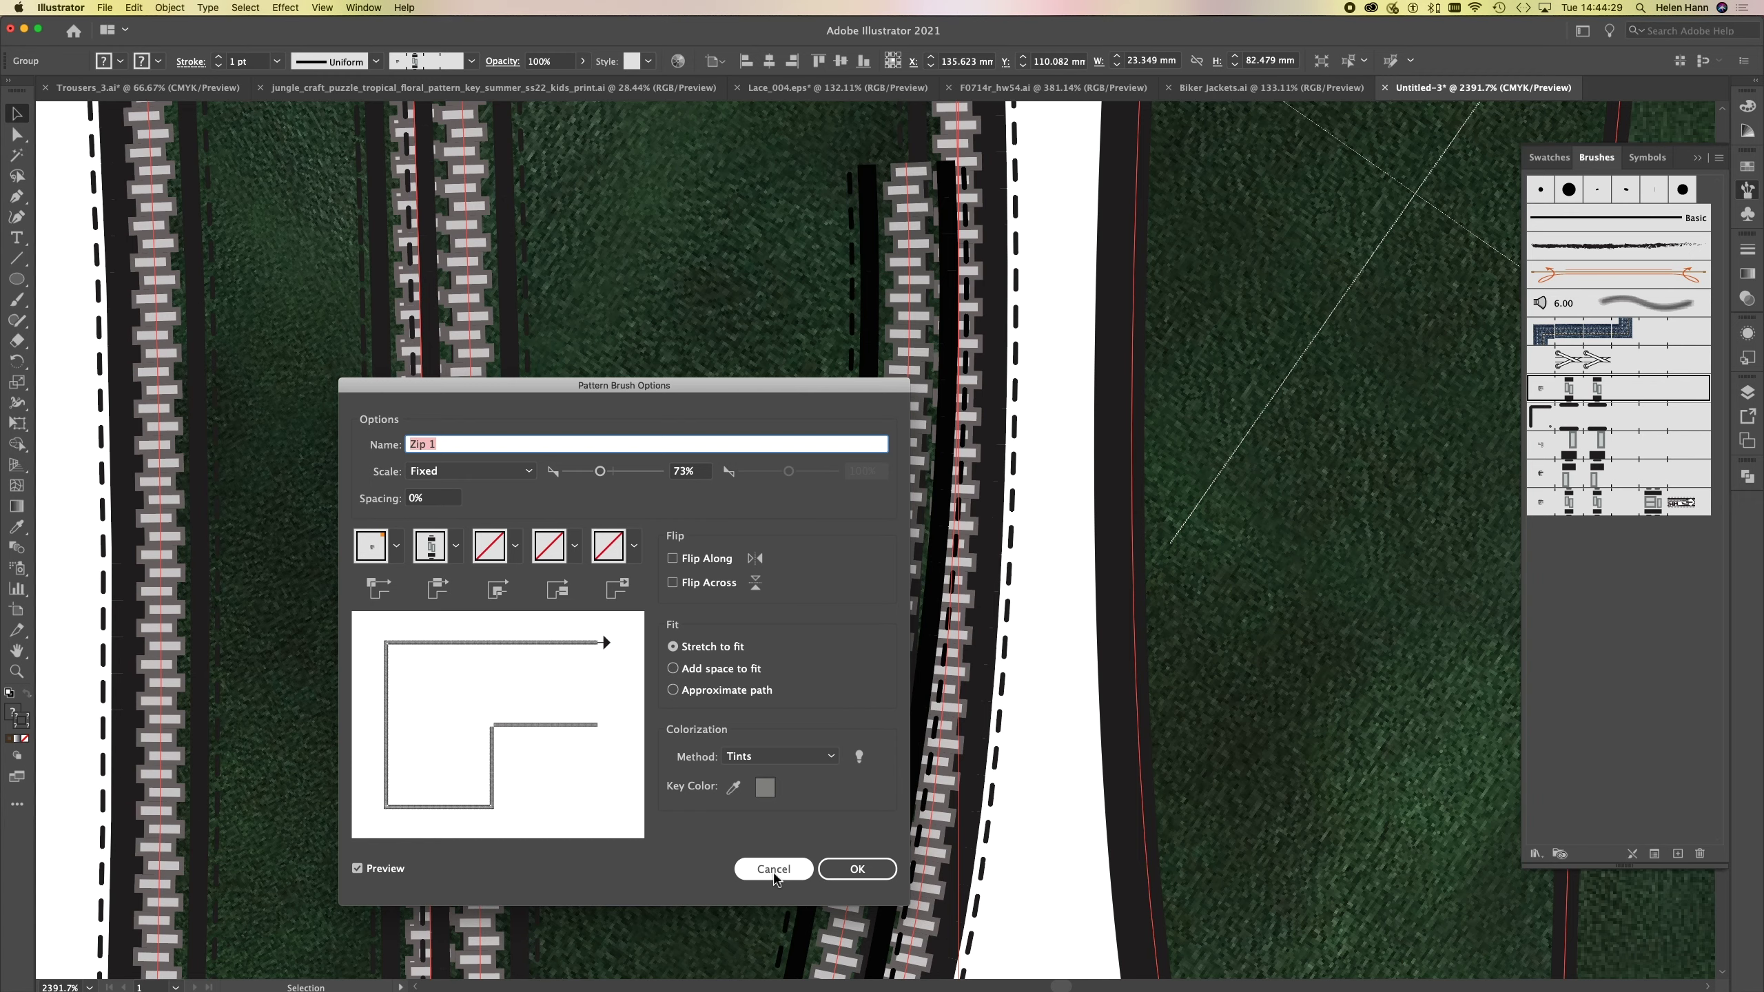
click(772, 869)
key(super+z)
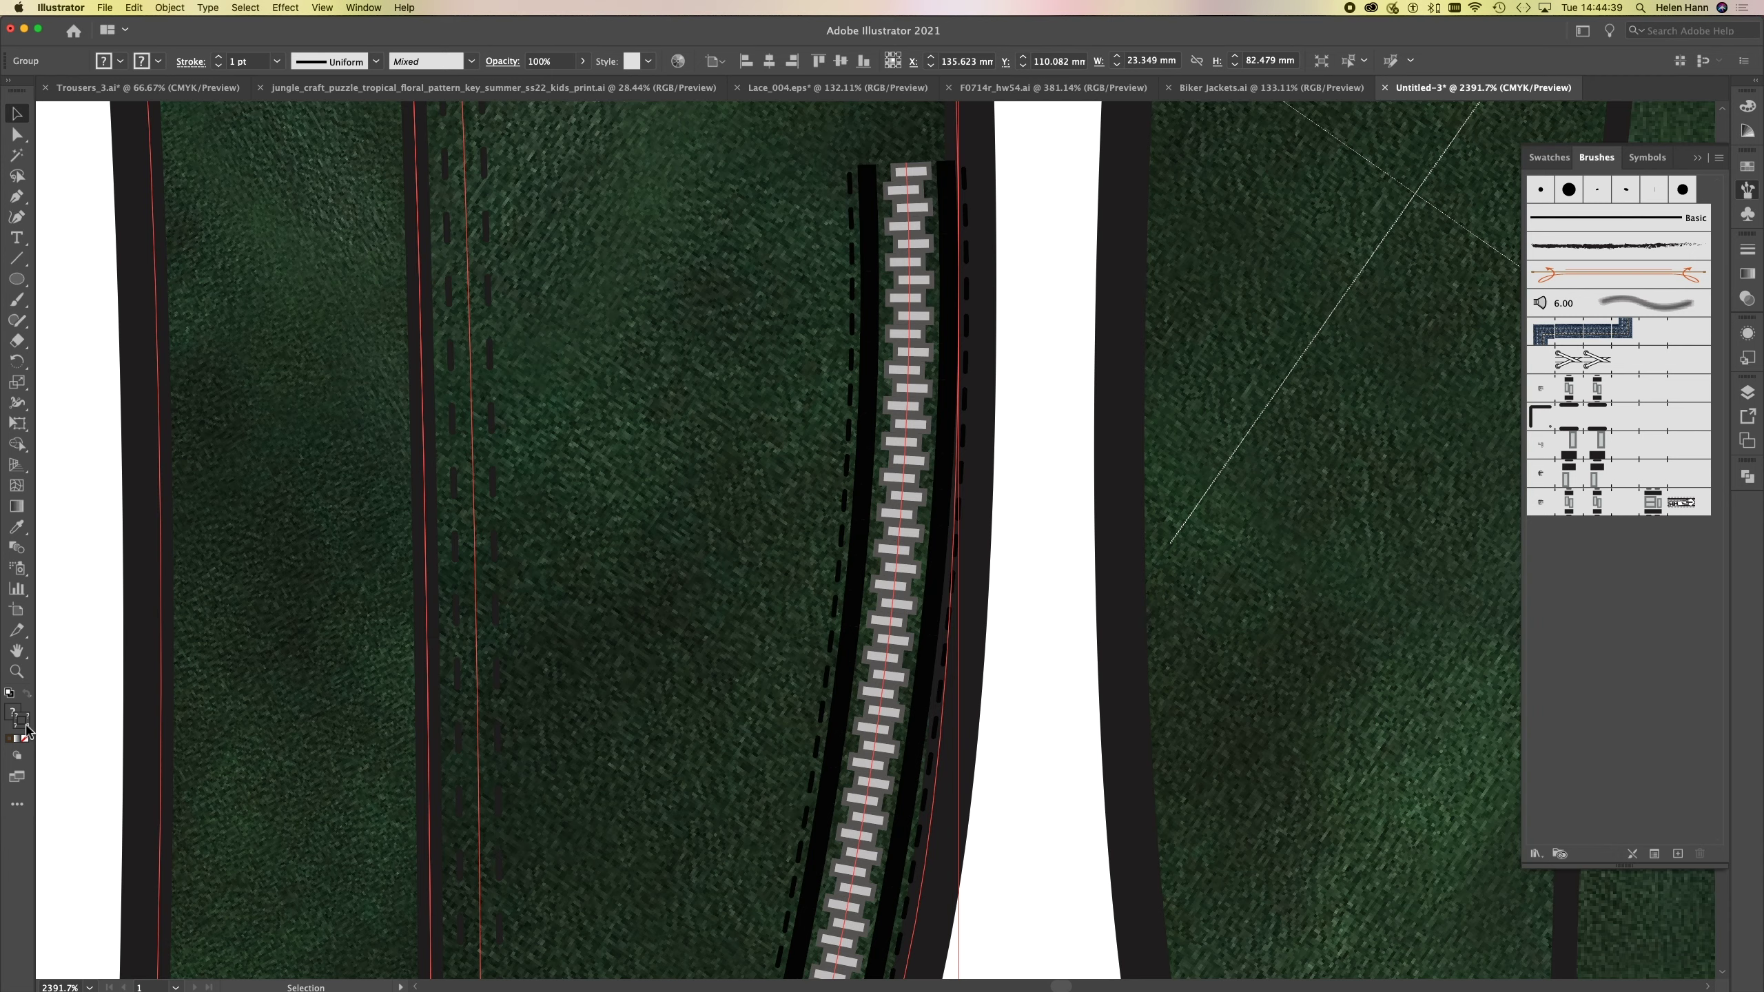
- Try the red stroke colour BC0A2C on the whole sleeve group with its cuff zip, and undo it
double_click(26, 728)
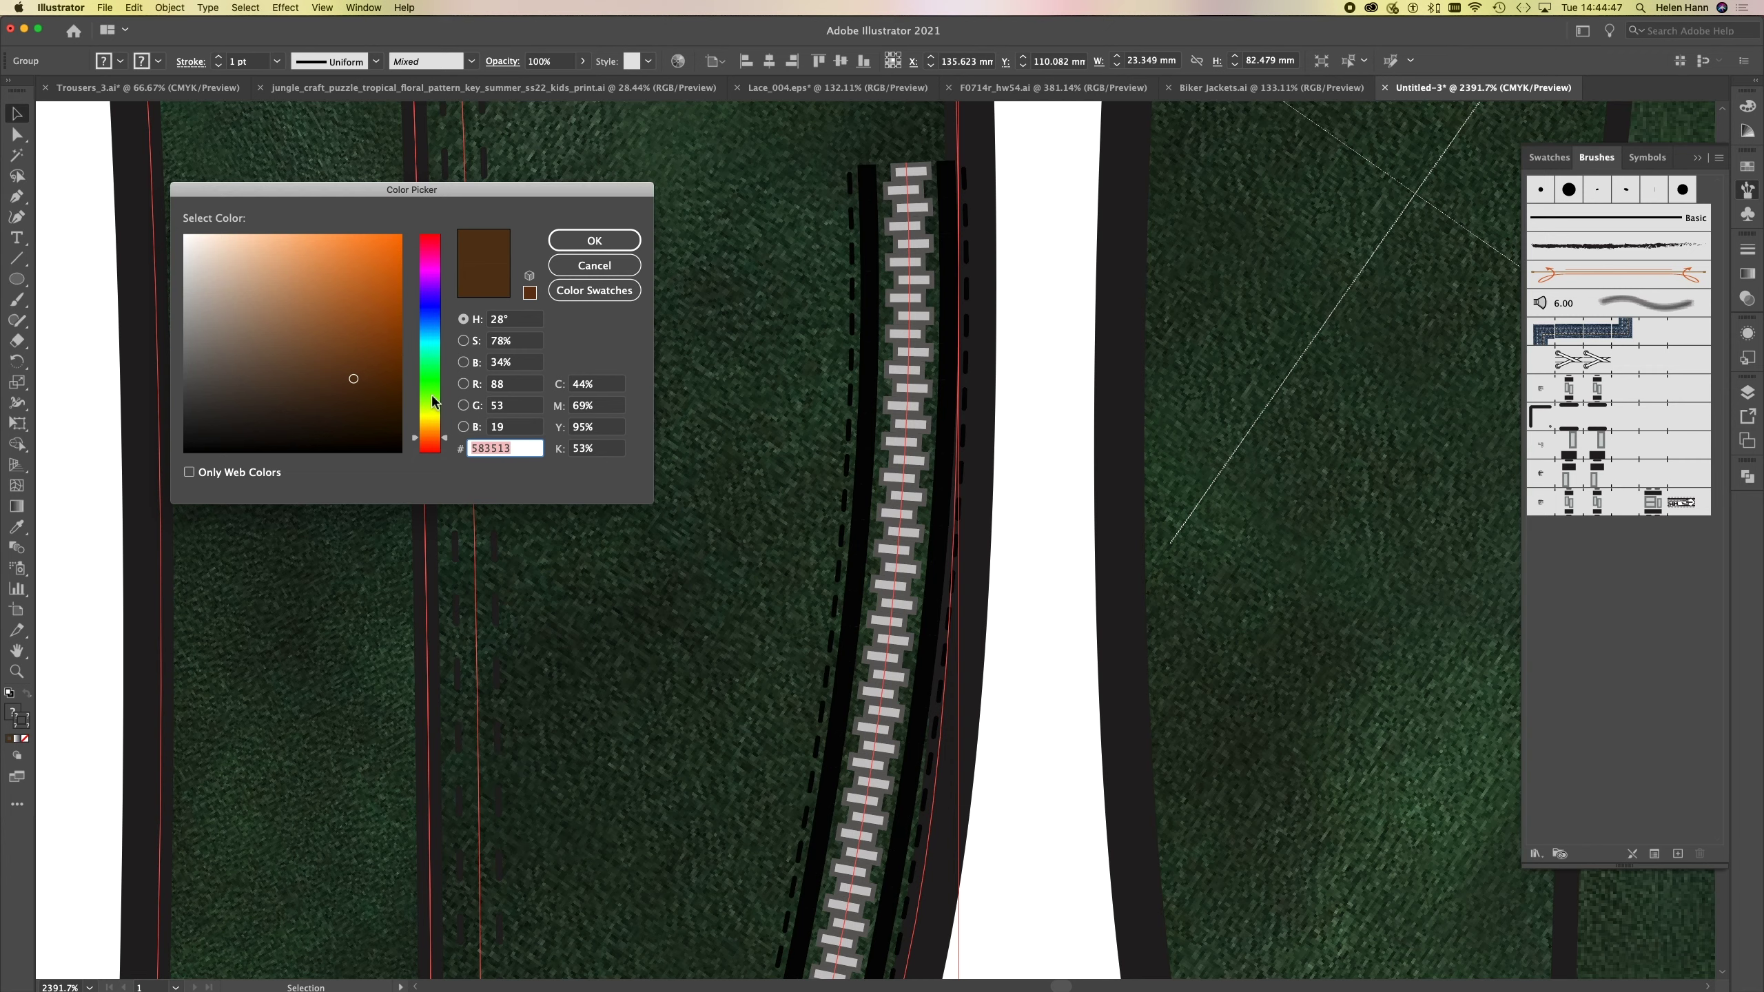
click(428, 268)
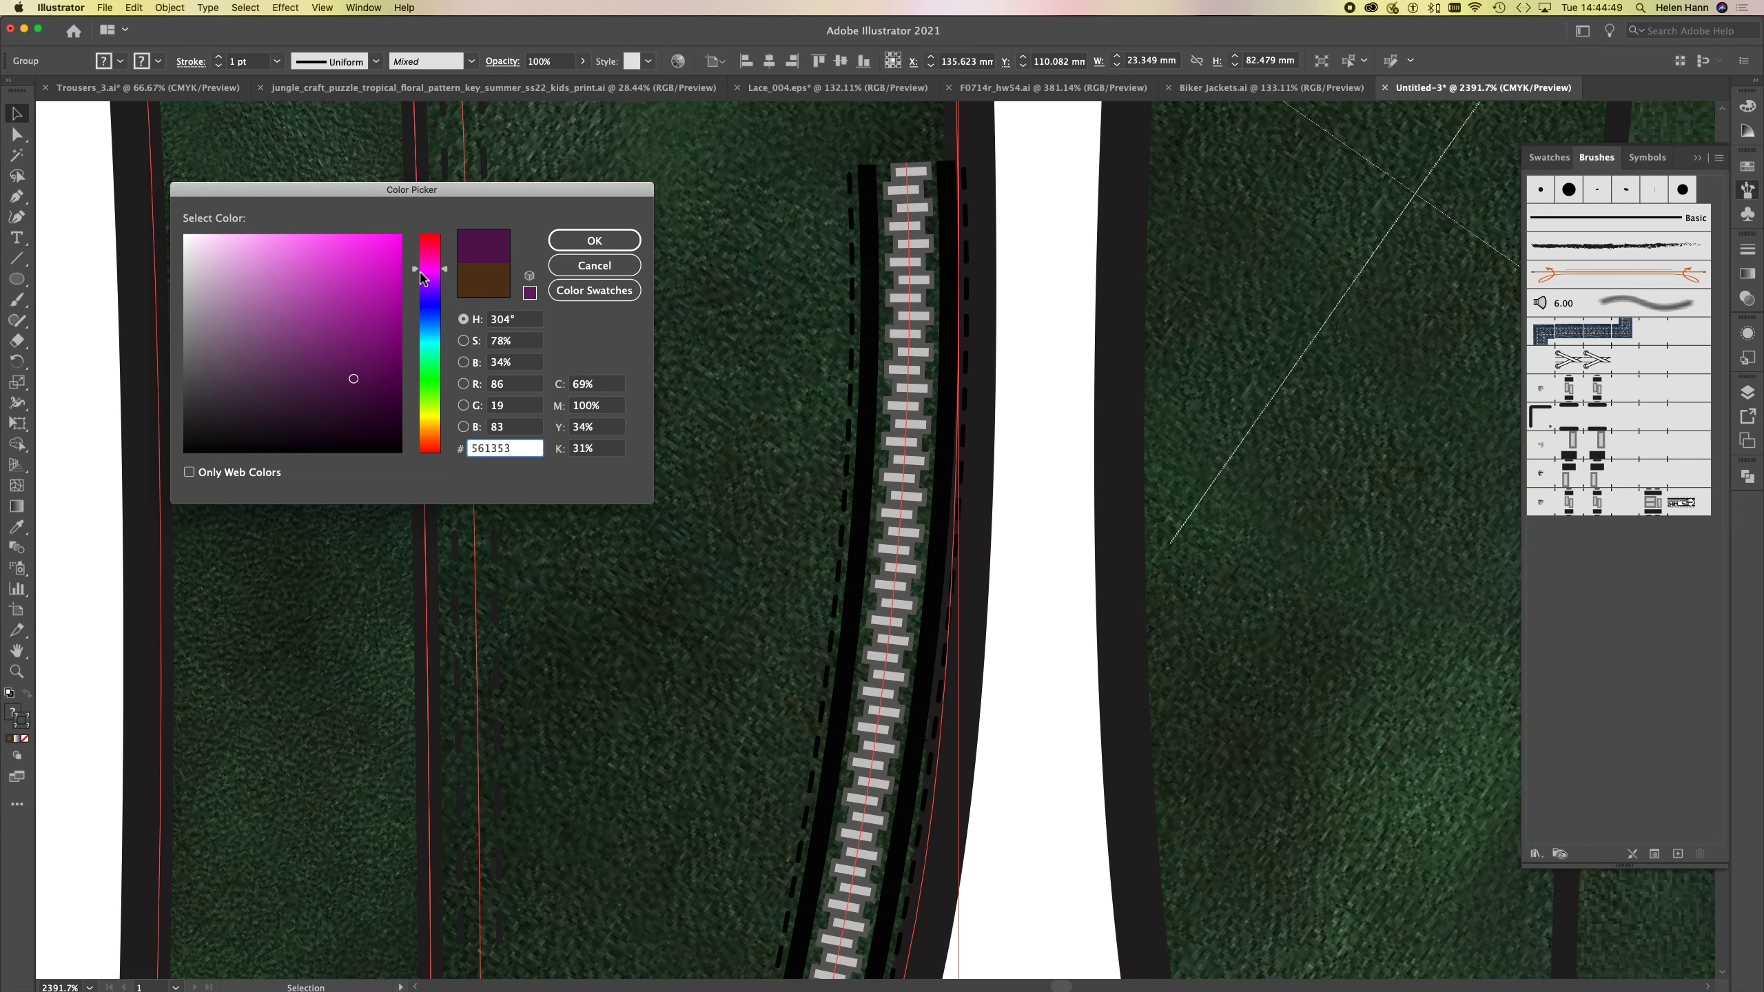
click(373, 387)
drag(359, 404, 331, 399)
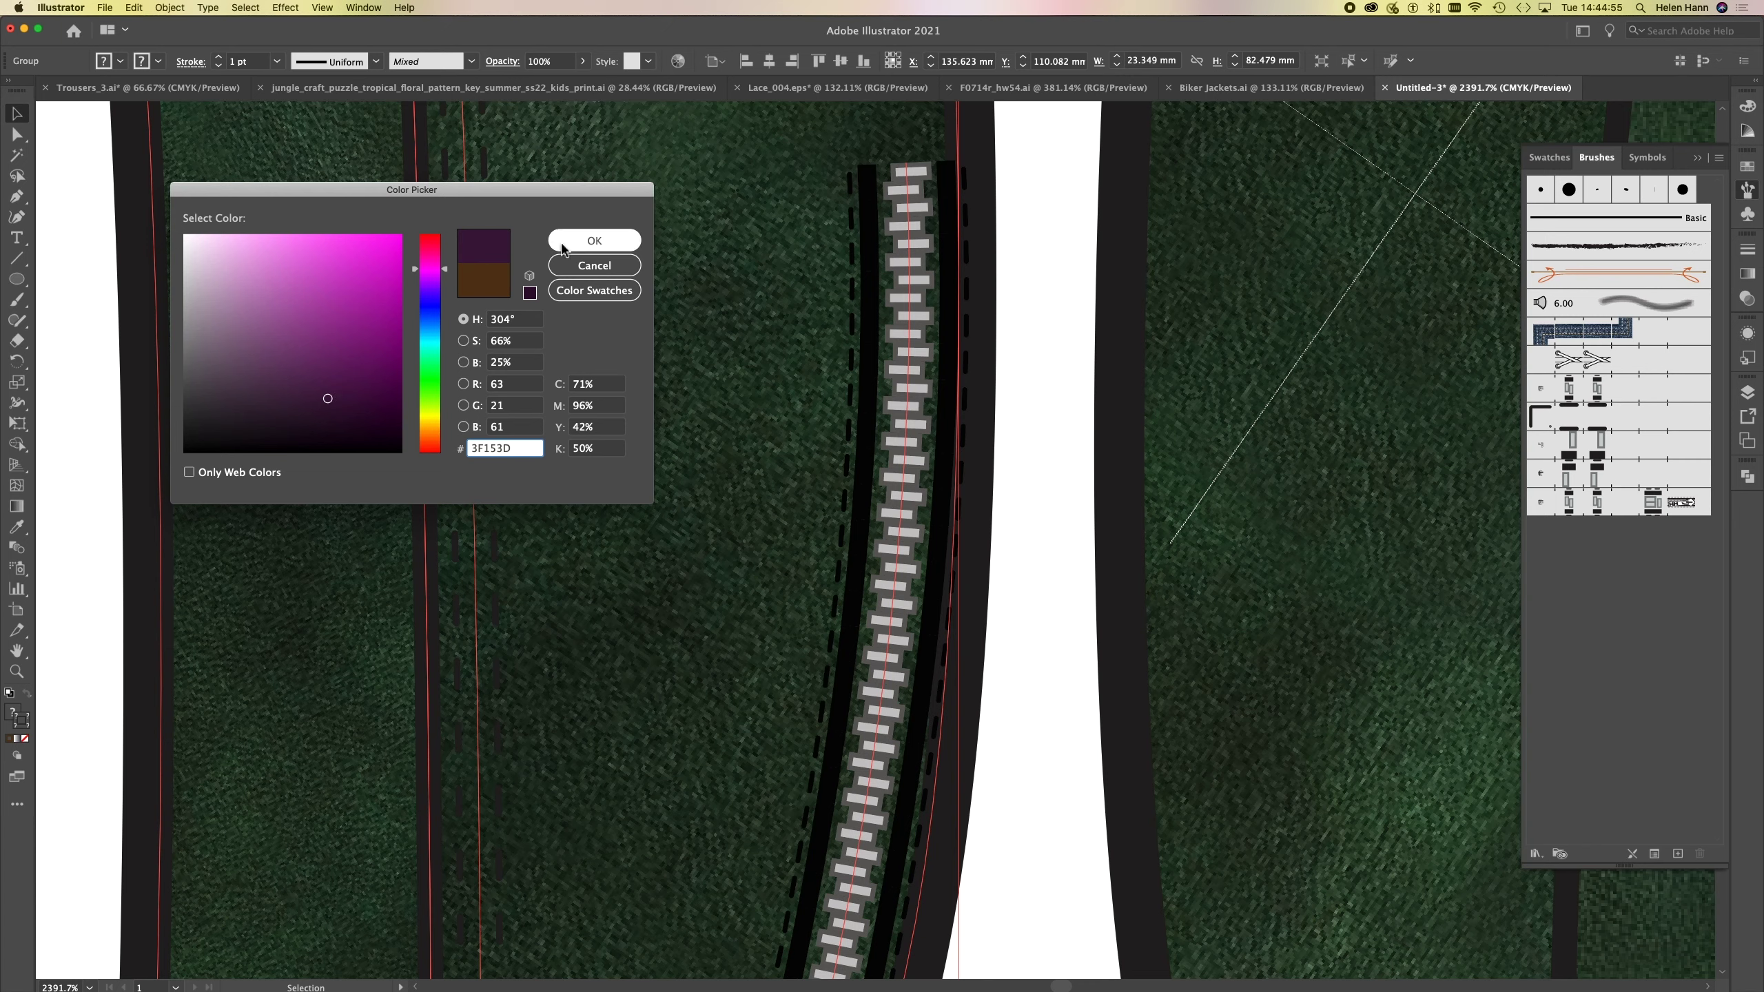
click(428, 441)
click(392, 321)
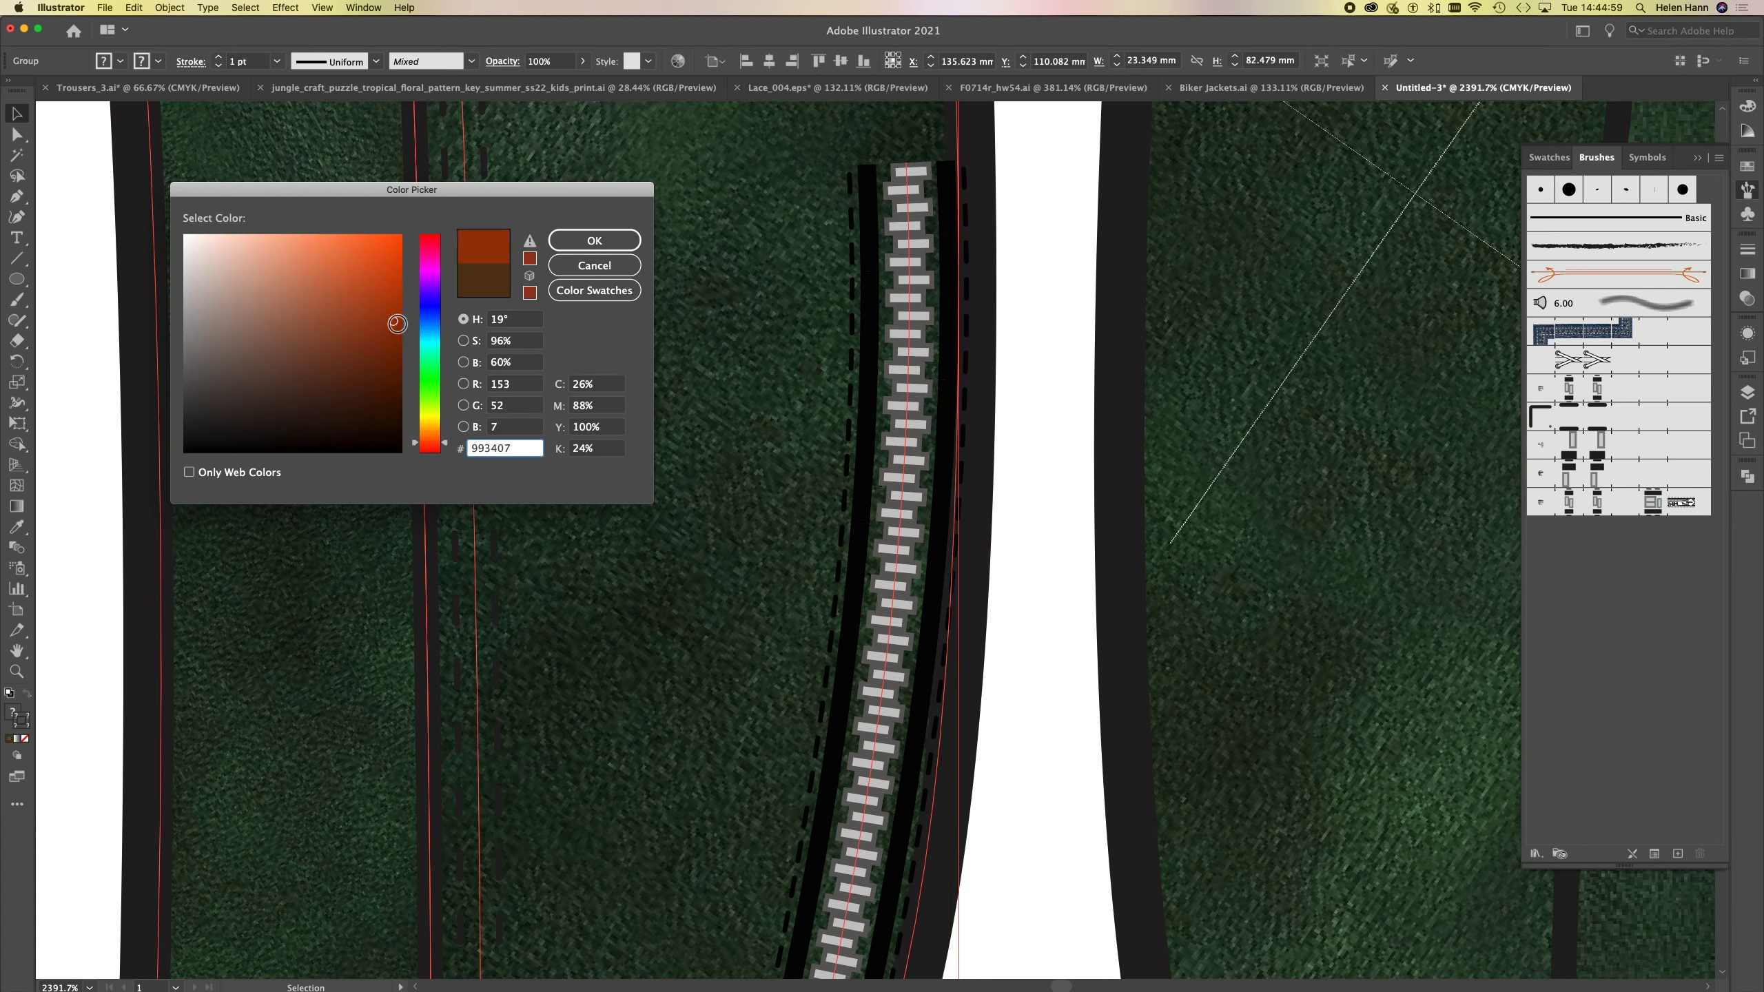
click(431, 246)
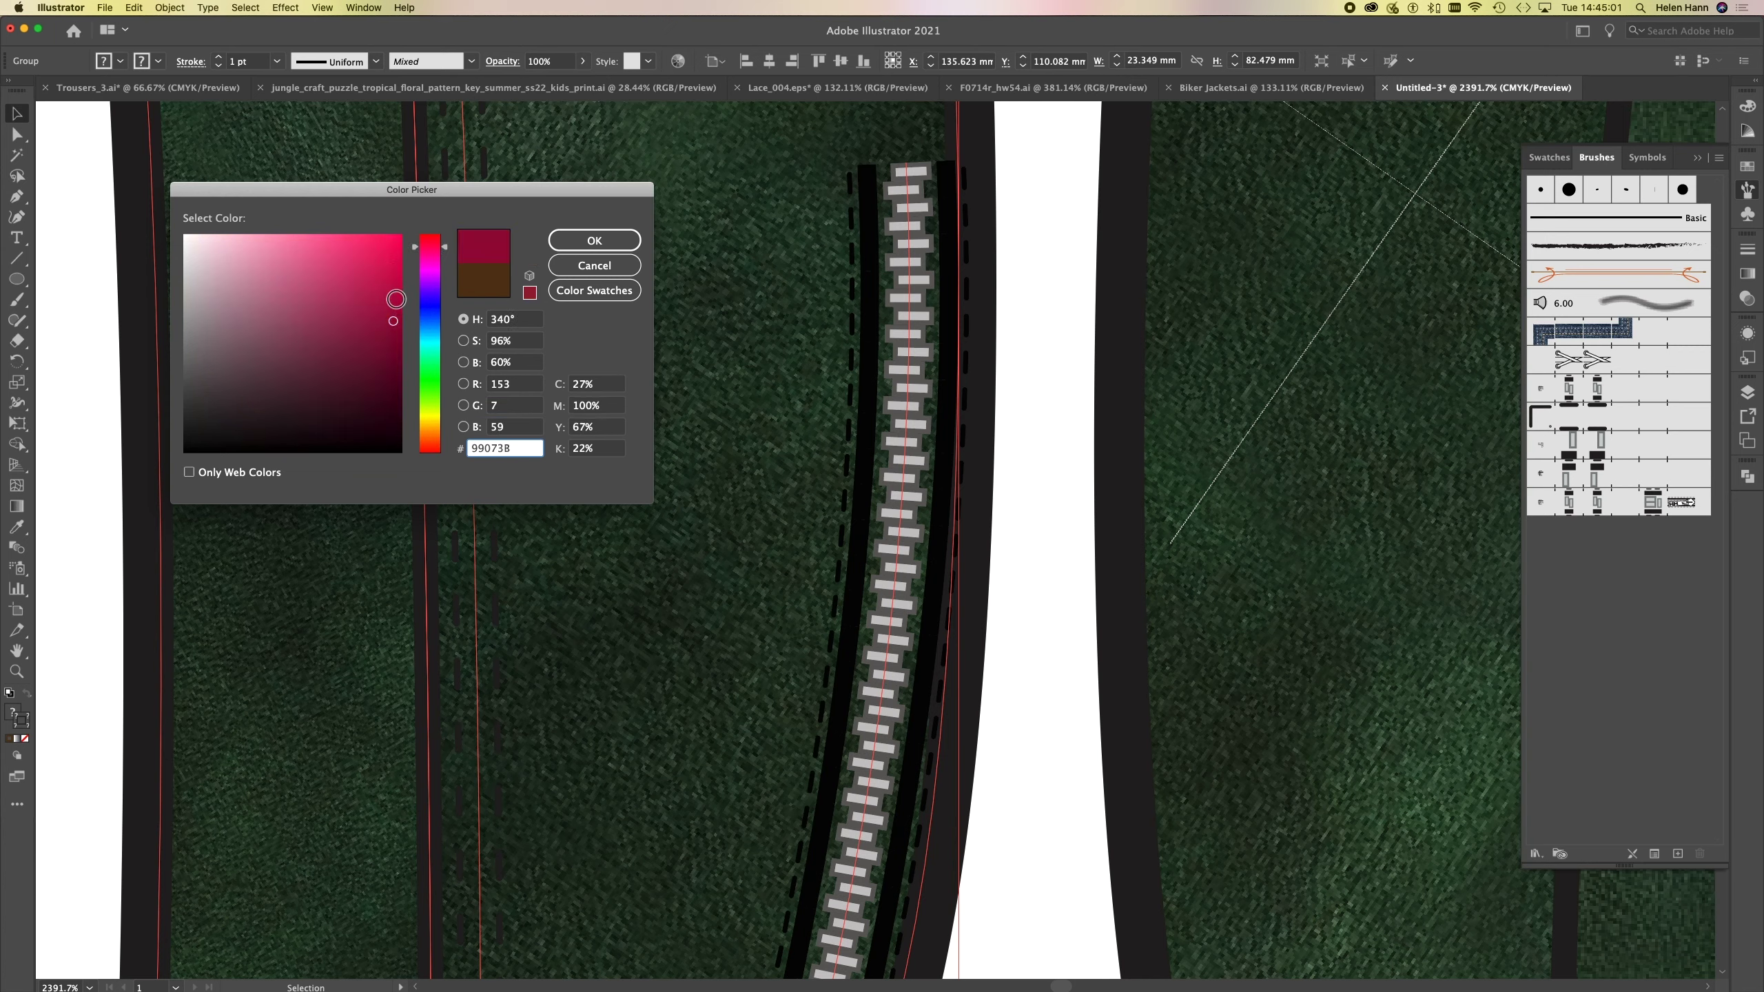
click(391, 290)
drag(434, 247, 432, 241)
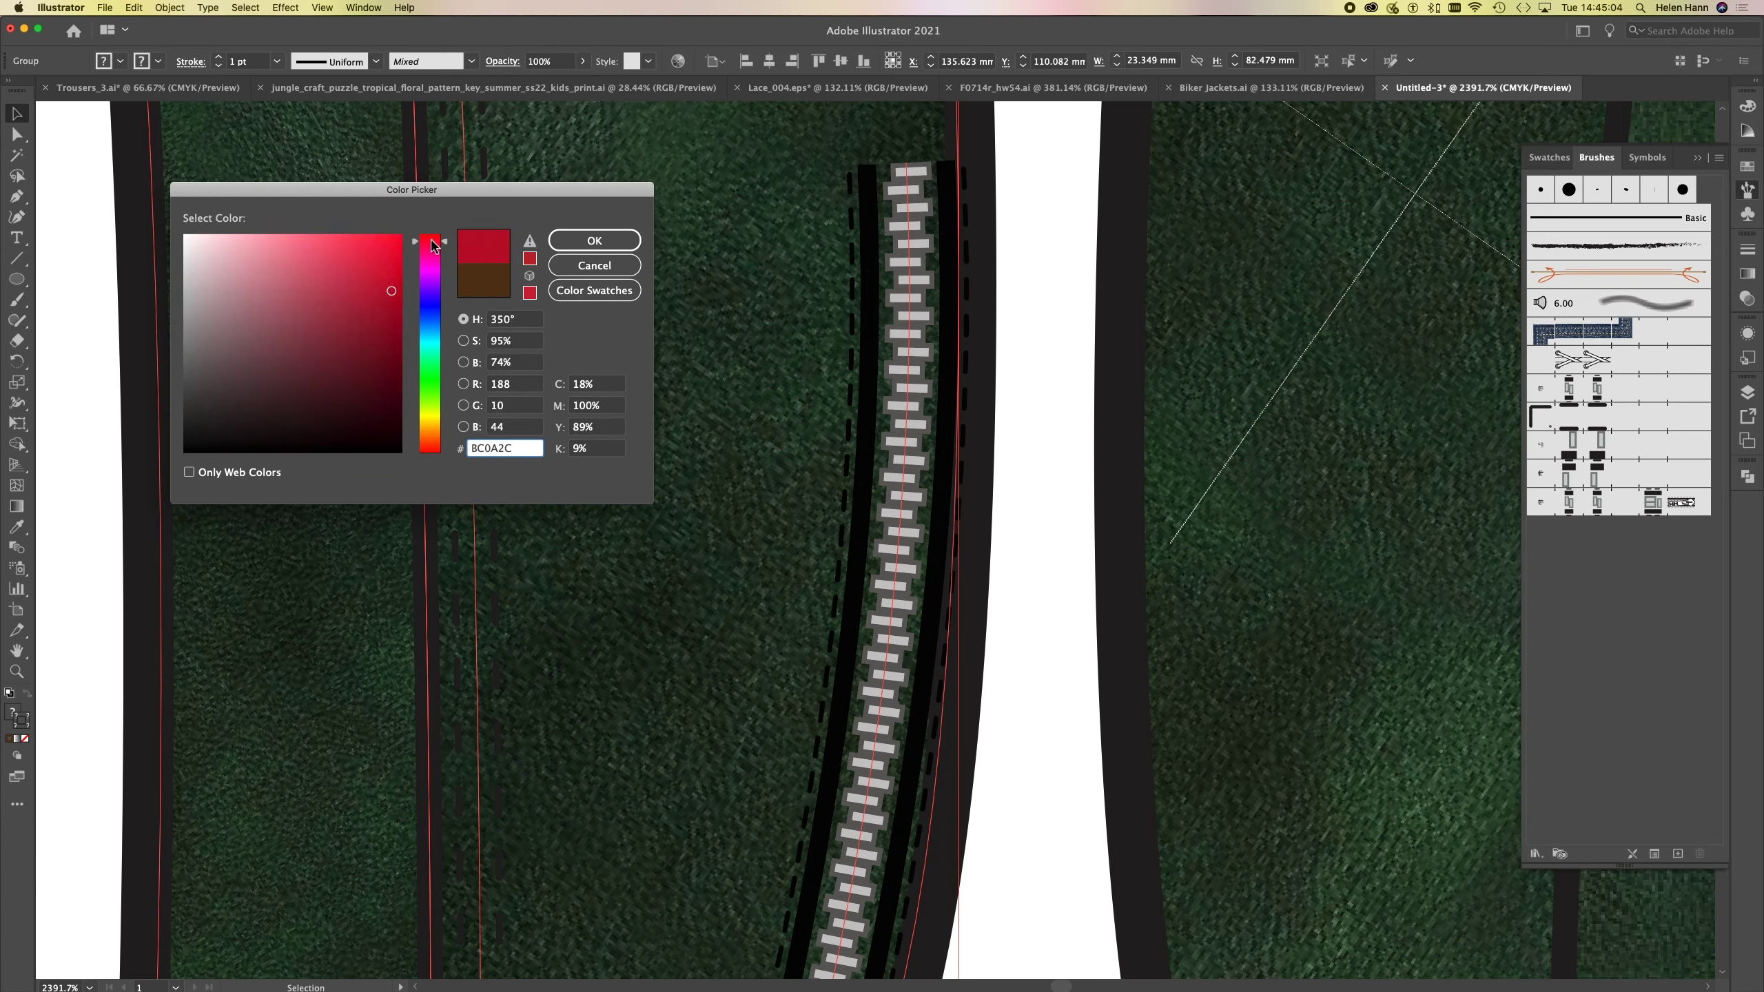
click(603, 242)
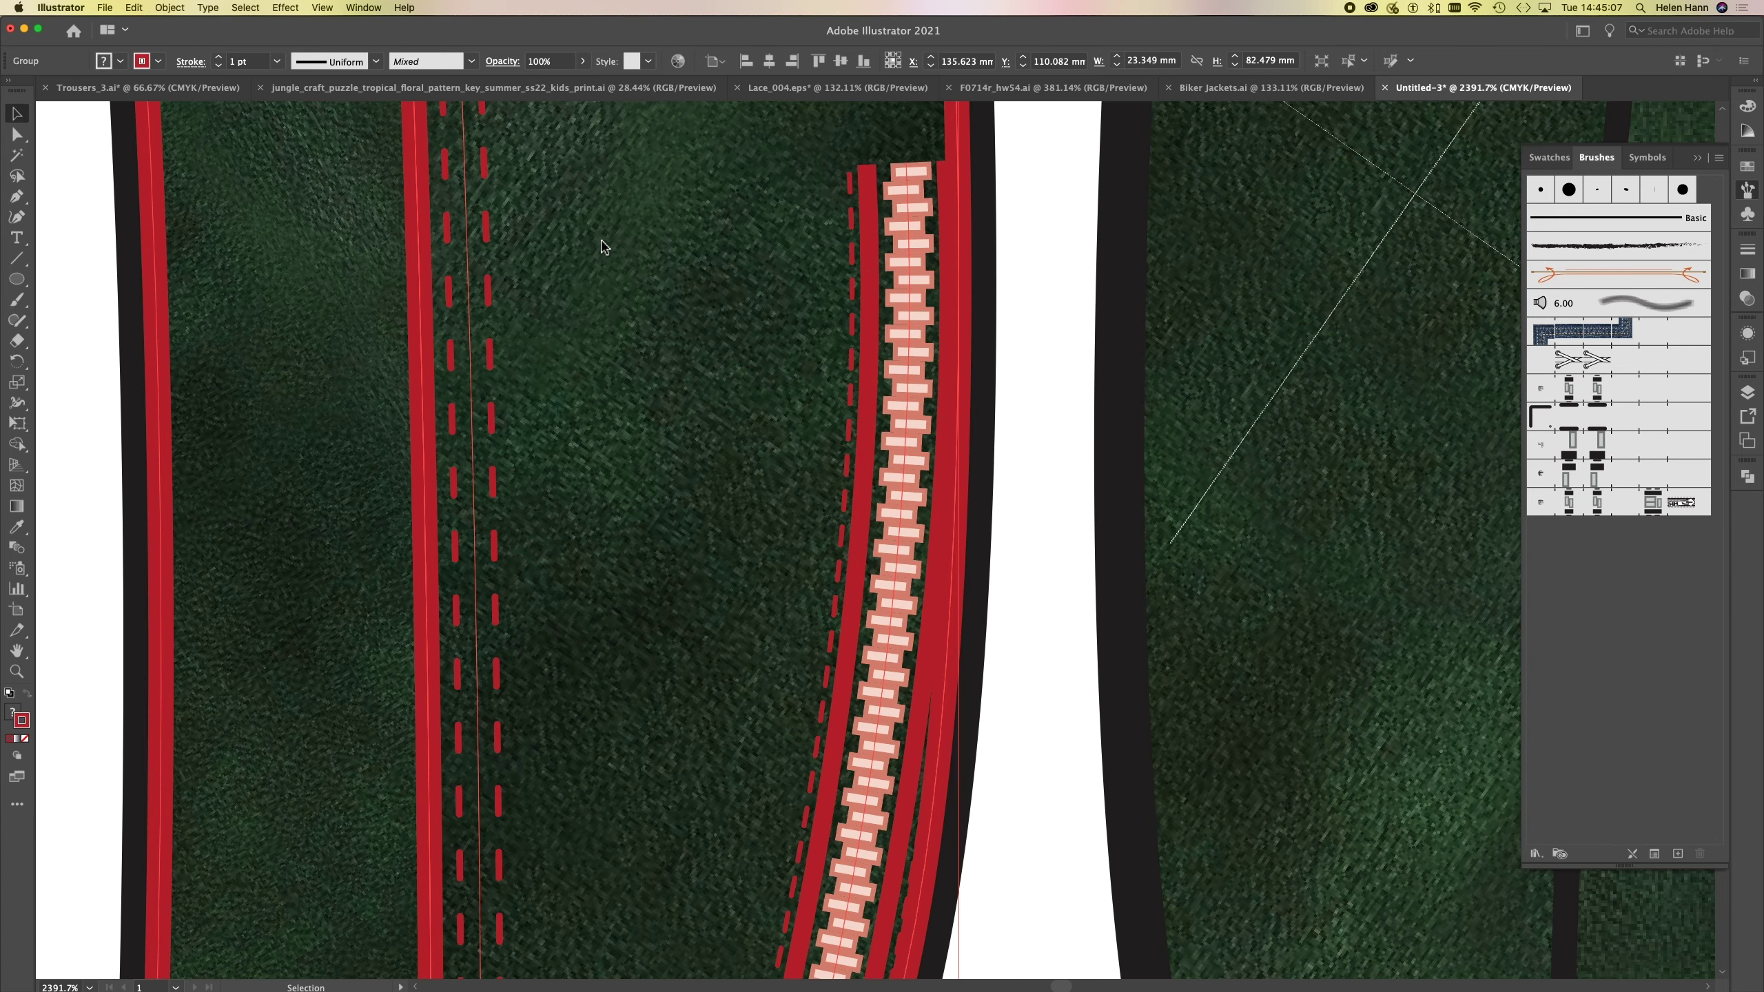
key(super+z)
alt+click(697, 524)
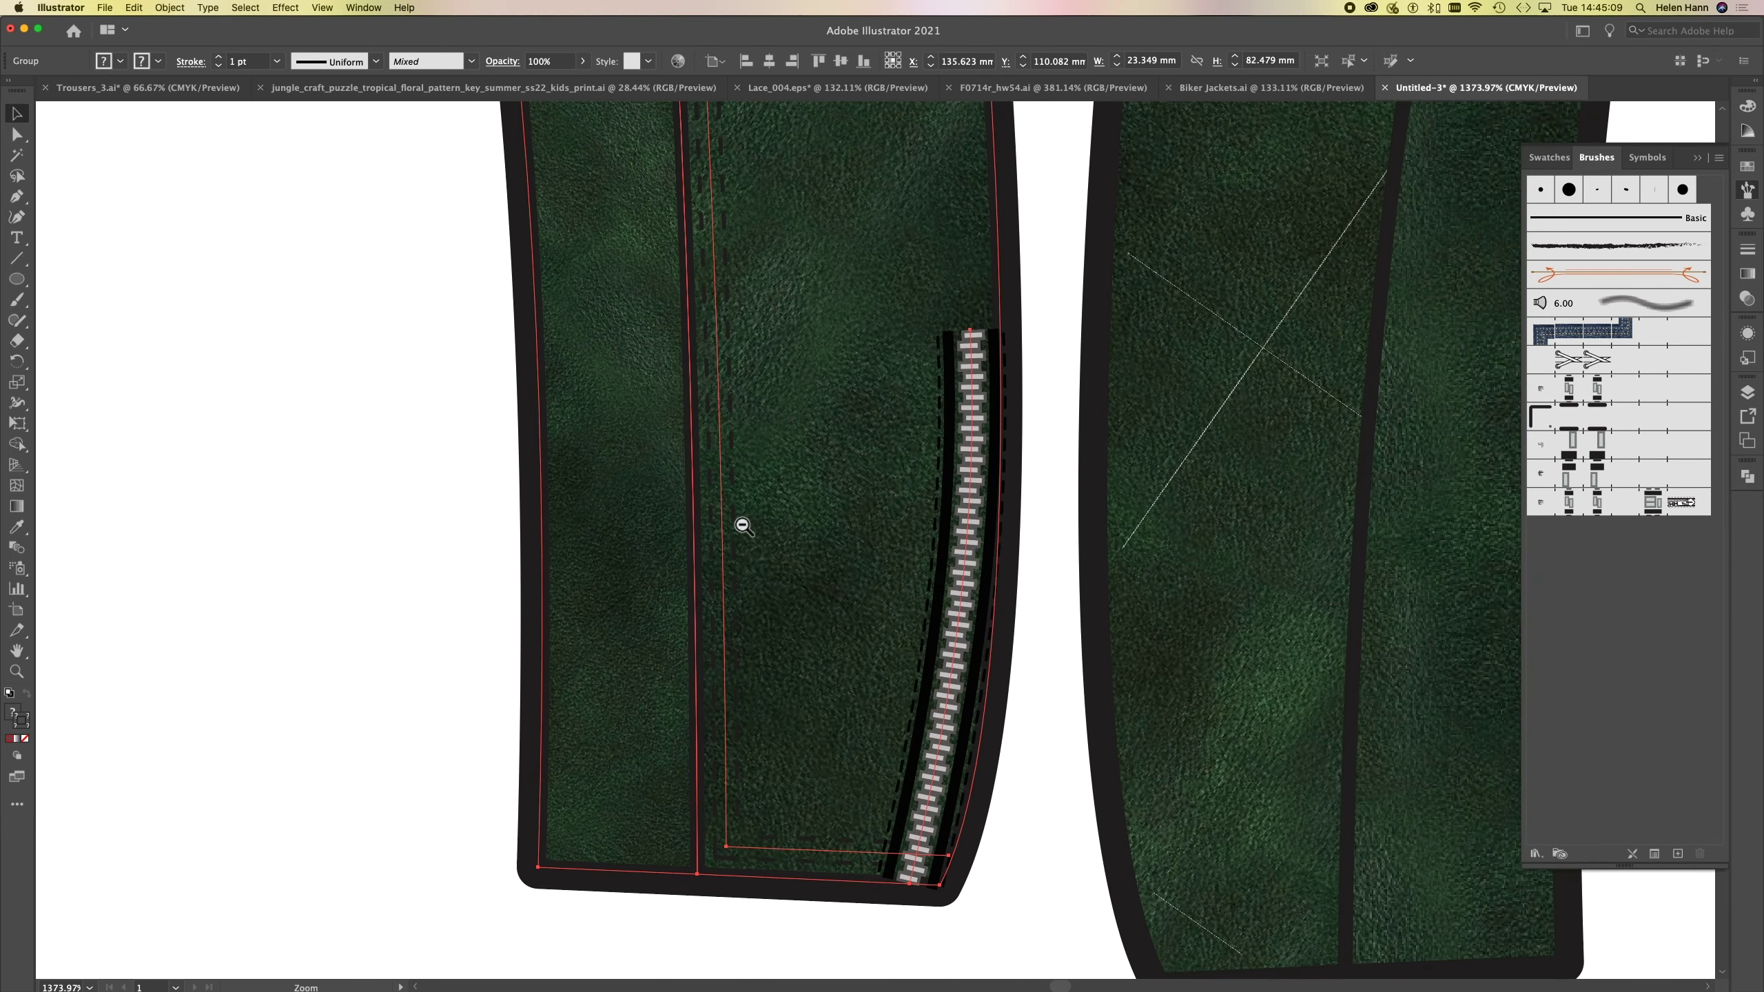
- Select only the cuff zip path on the front view's sleeve and set its stroke colour to red B72008
alt+click(742, 525)
click(17, 135)
click(281, 292)
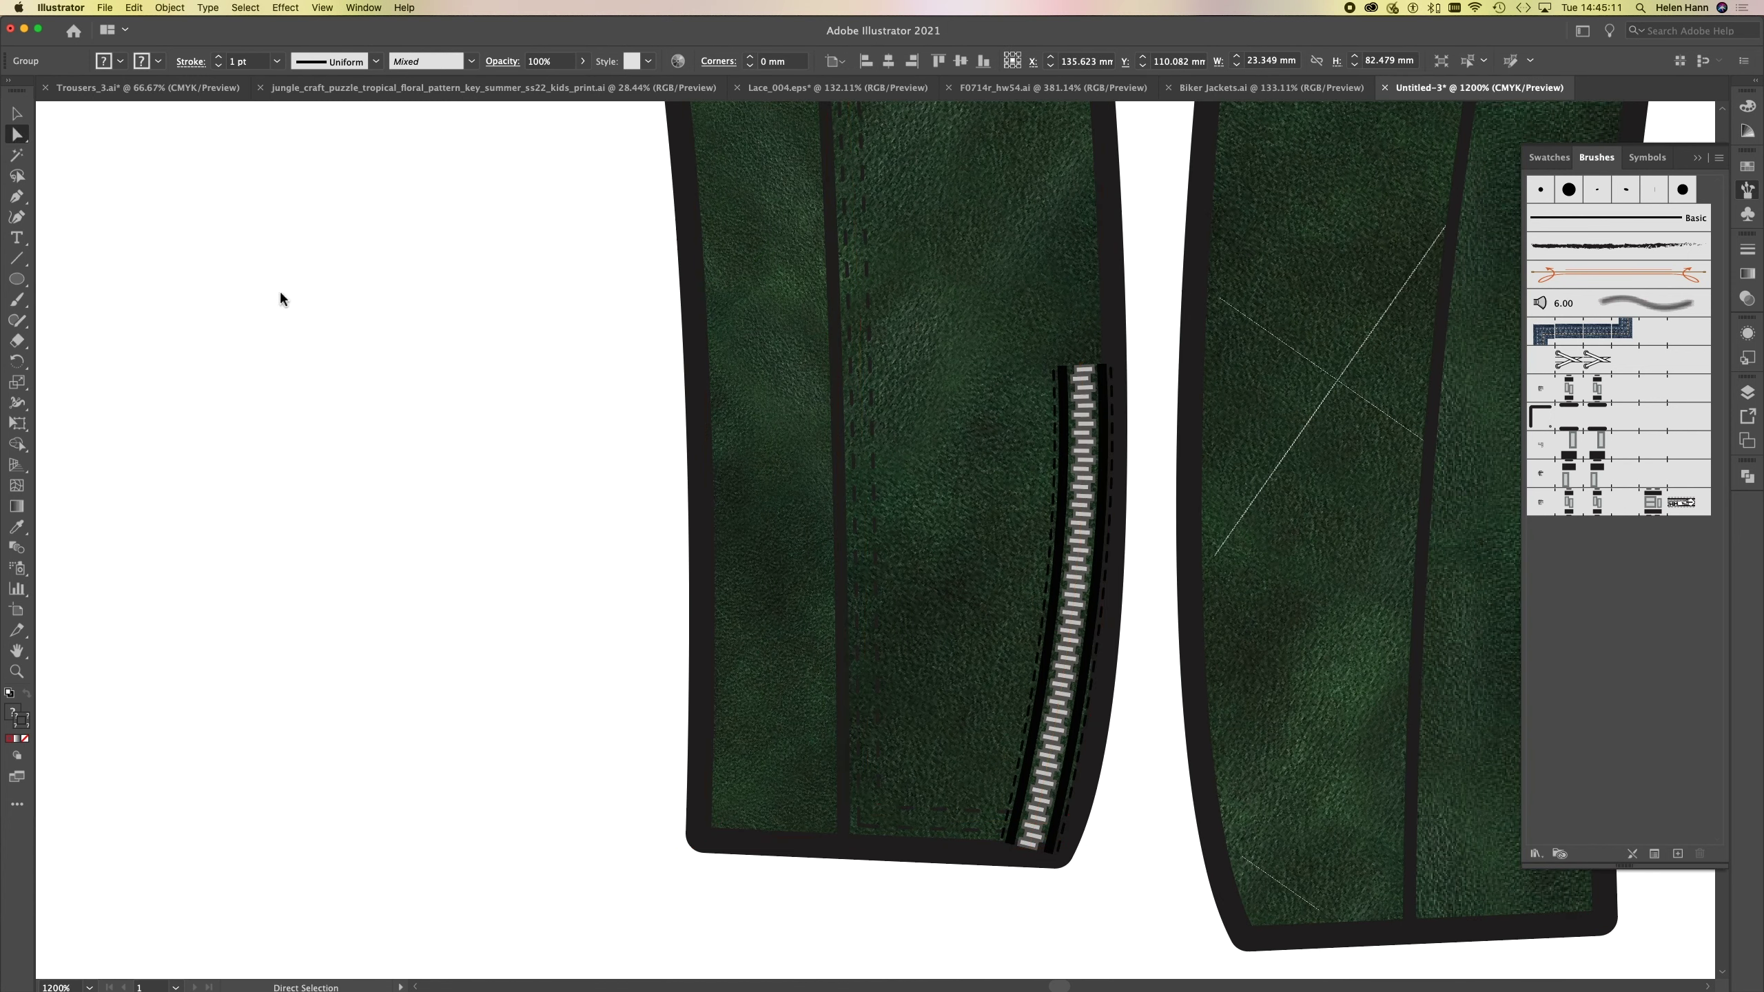
click(1083, 511)
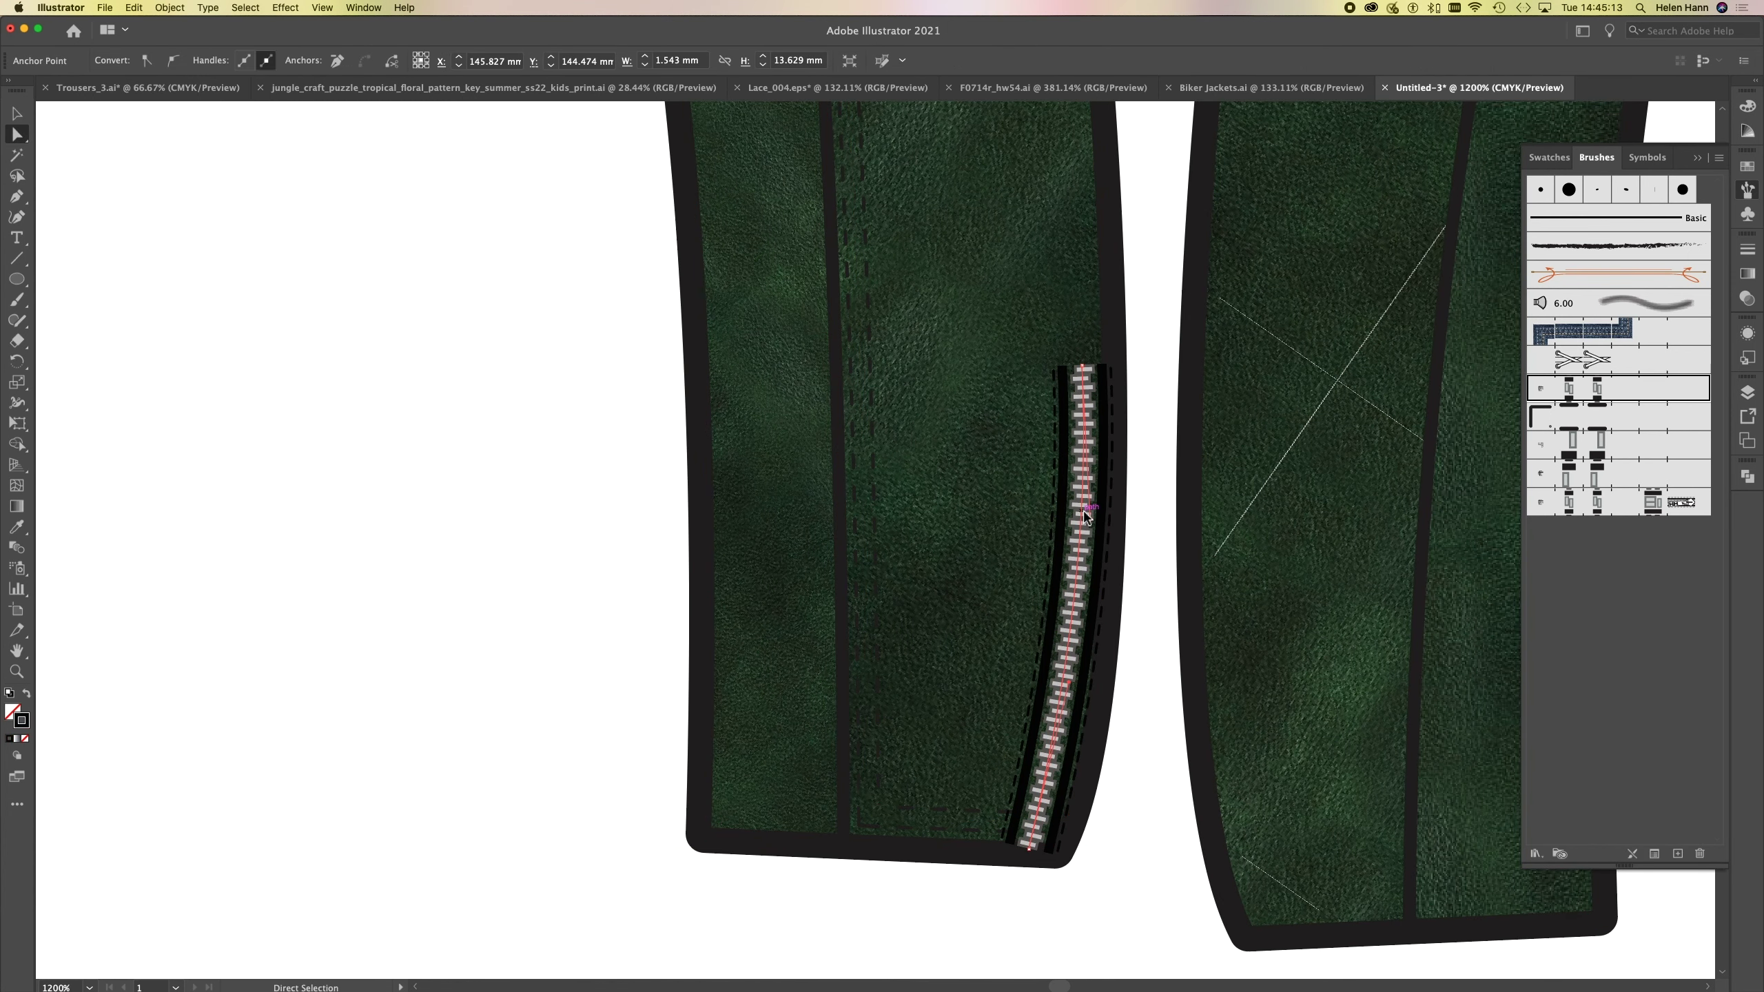
double_click(21, 721)
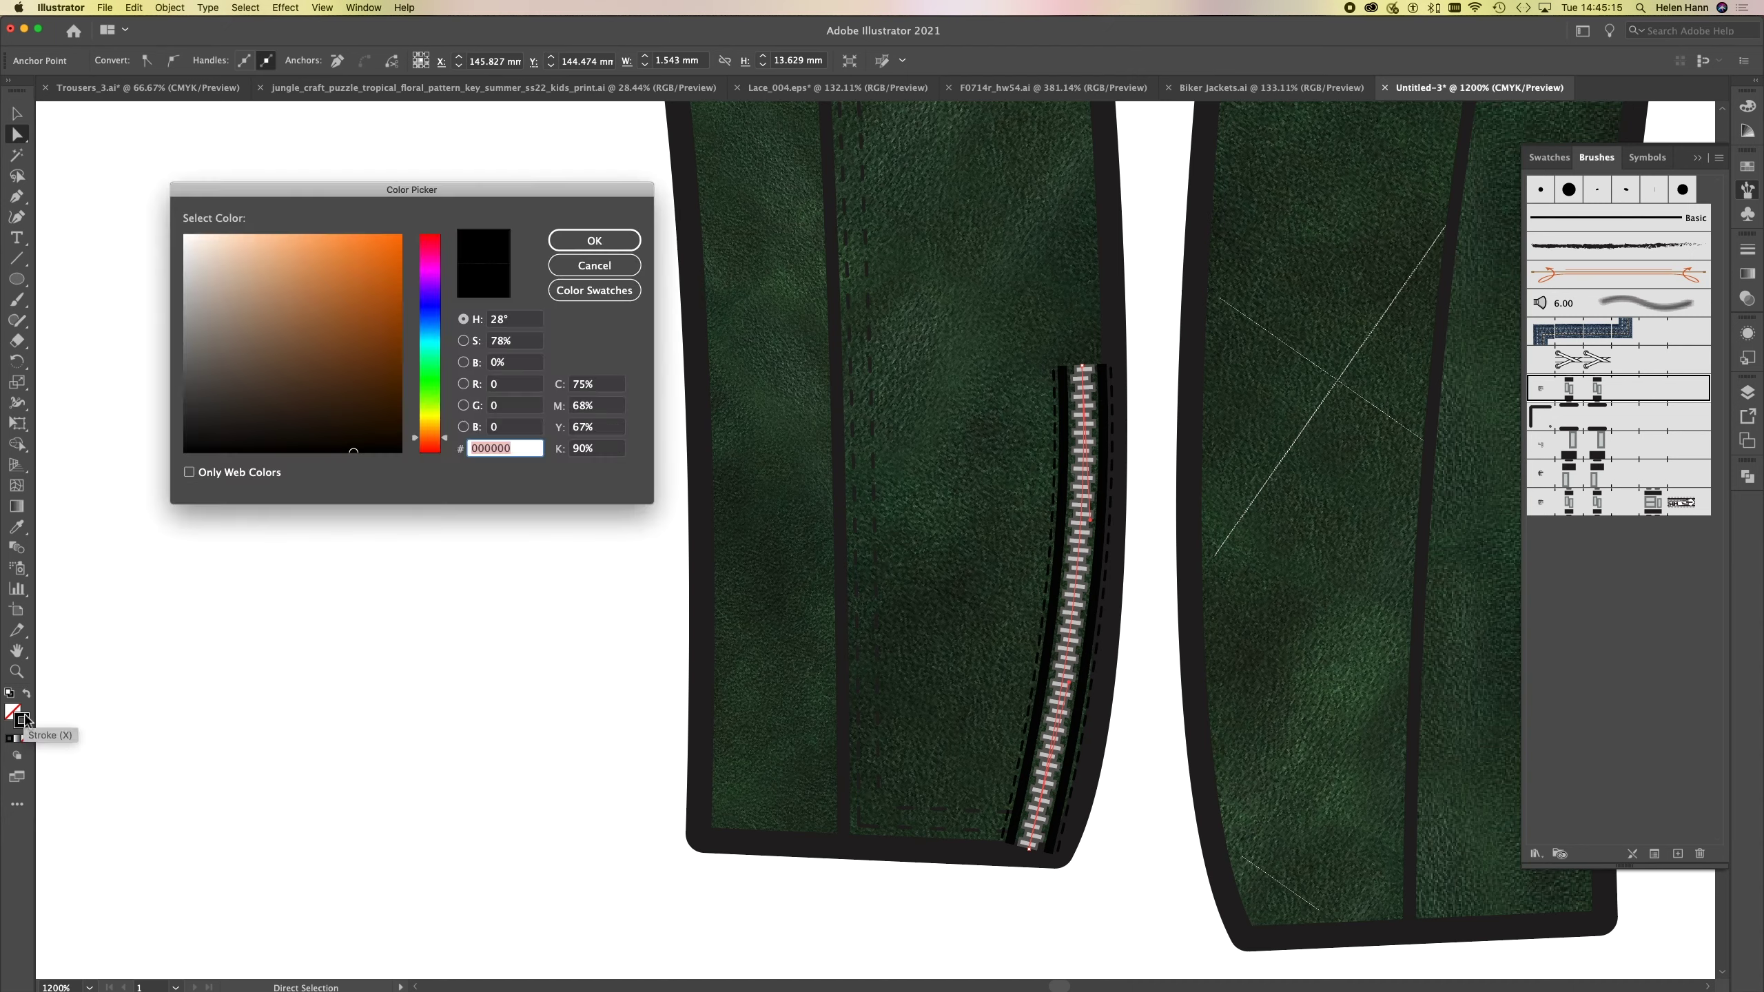
click(432, 238)
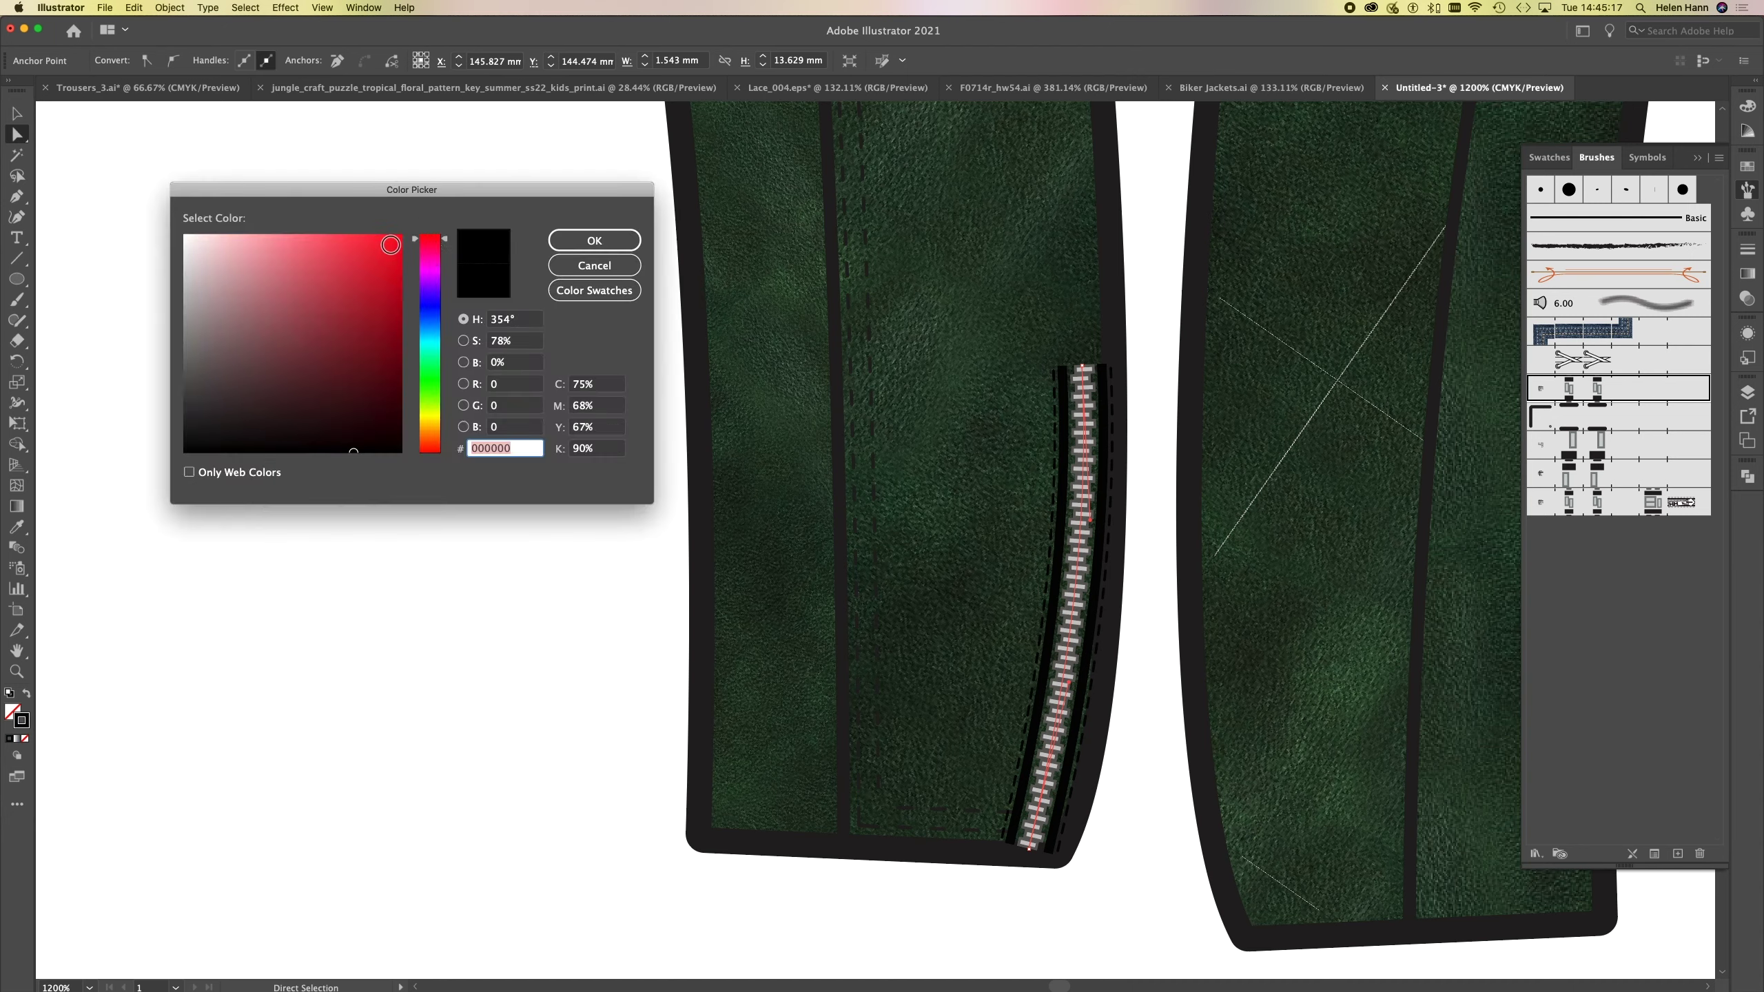
click(390, 244)
click(437, 448)
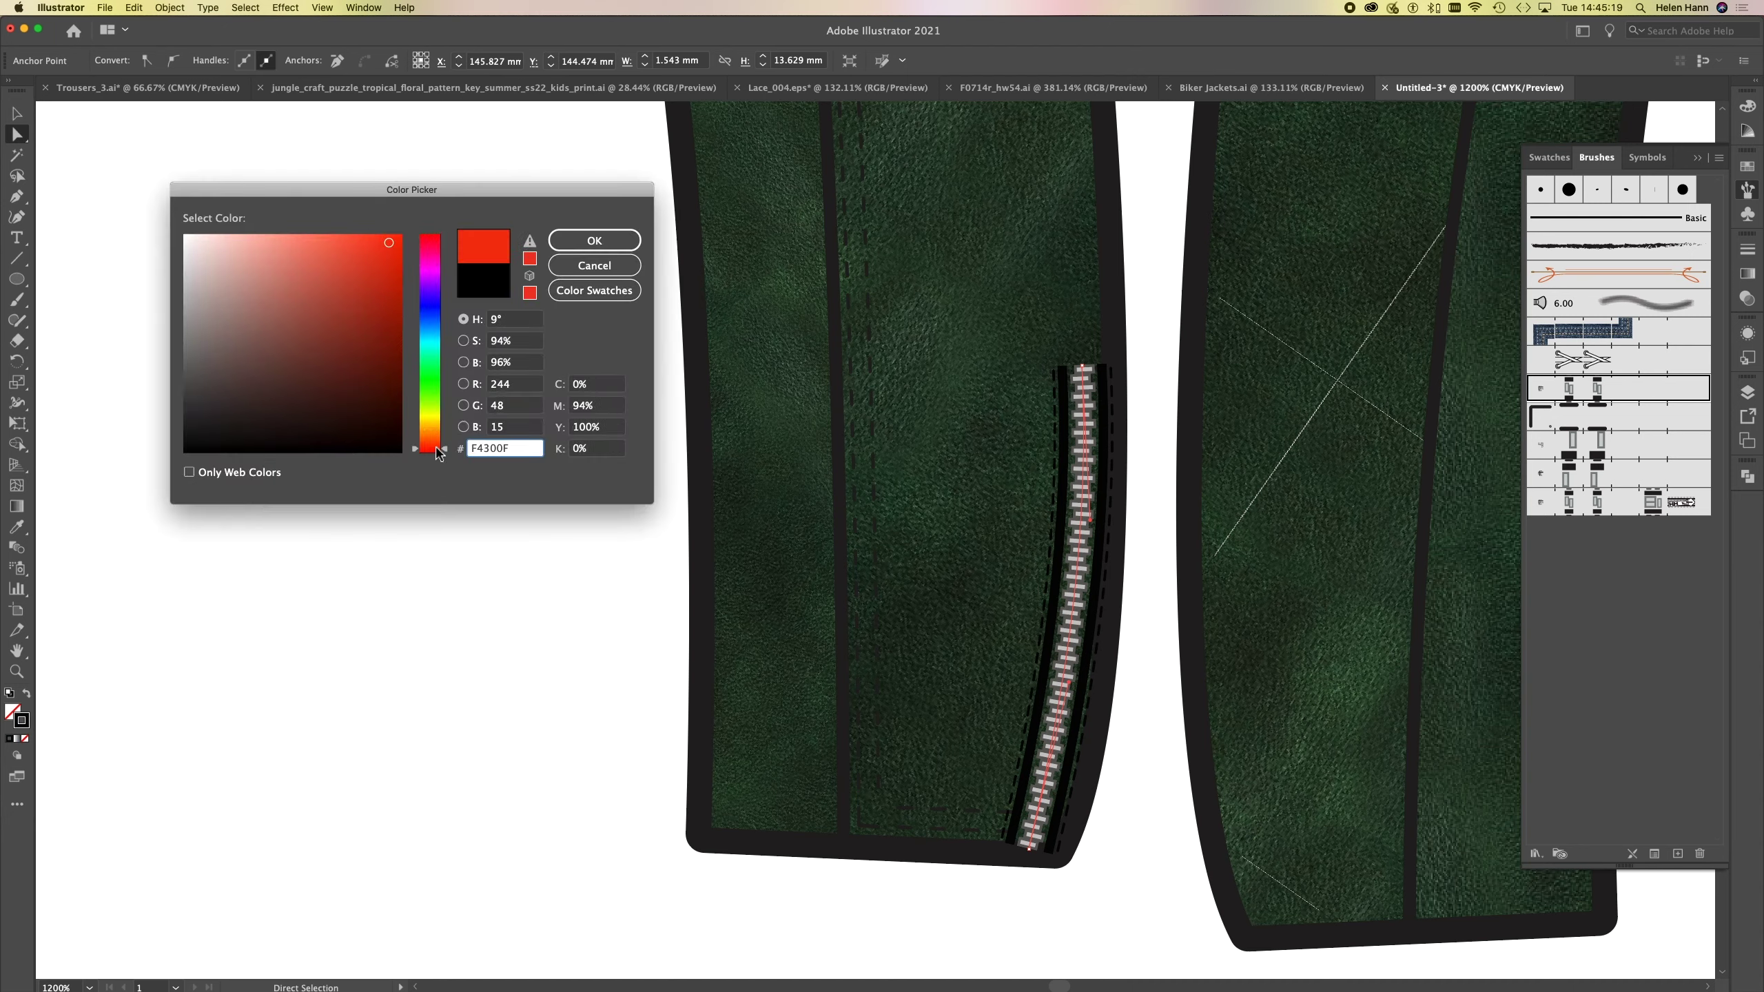
drag(391, 248, 396, 297)
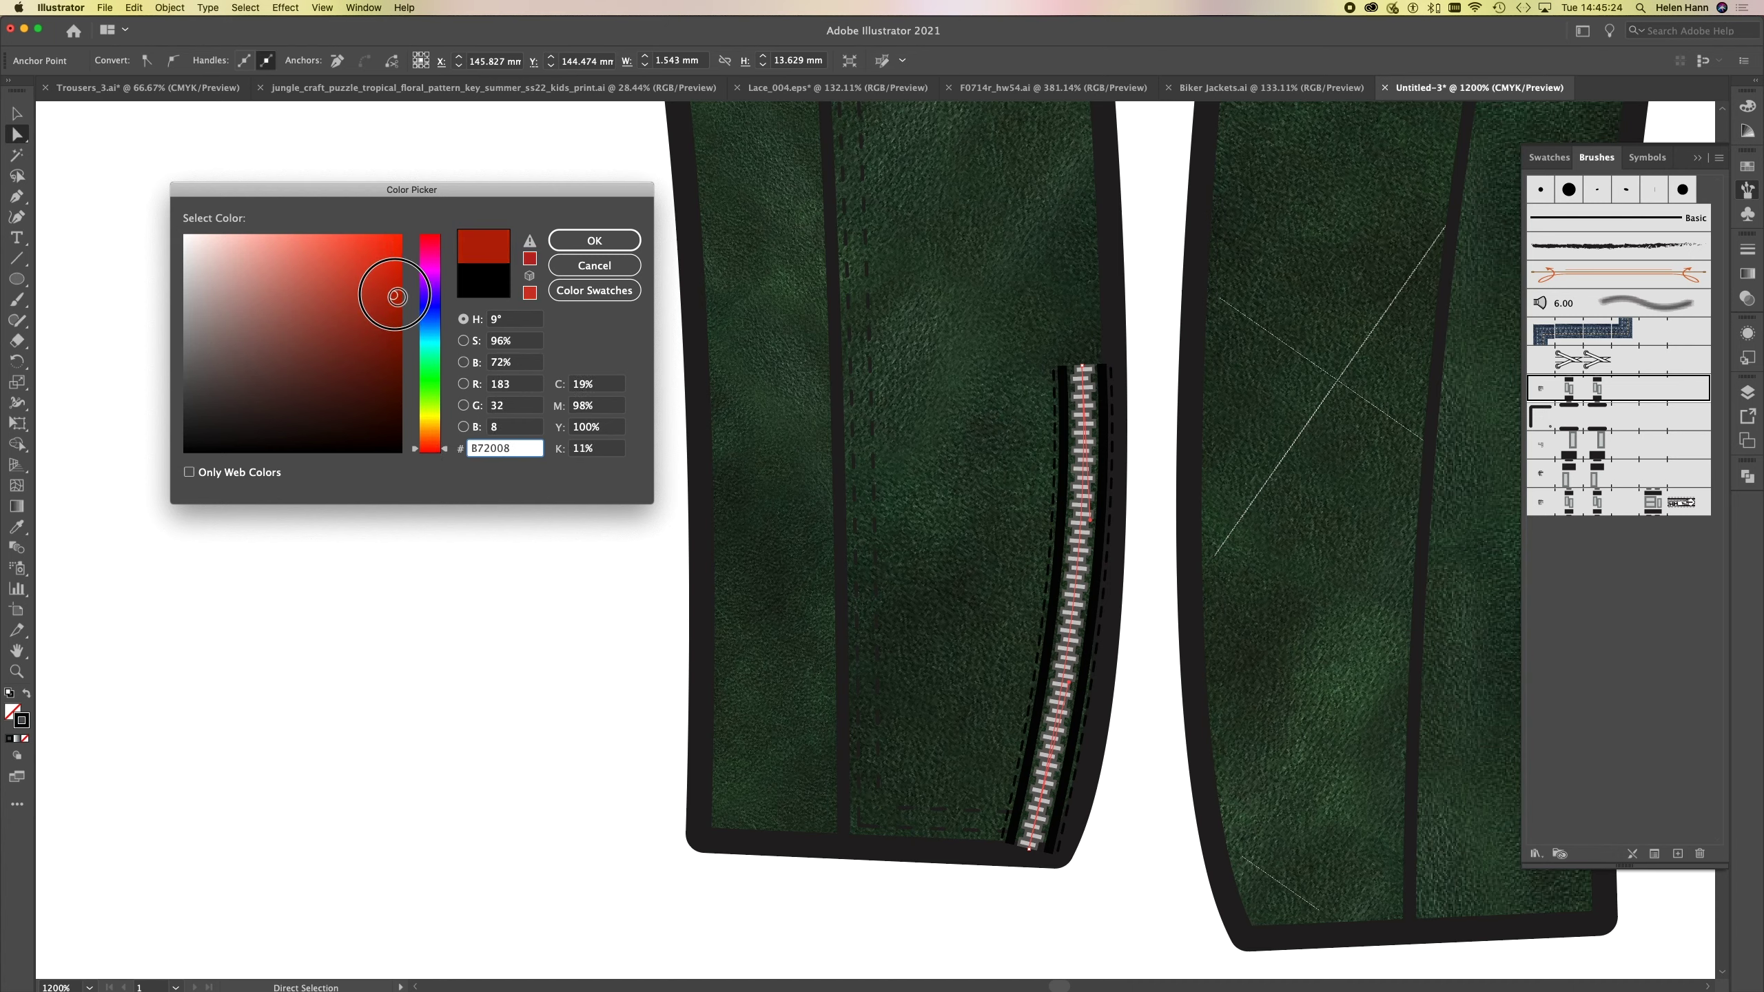
click(565, 241)
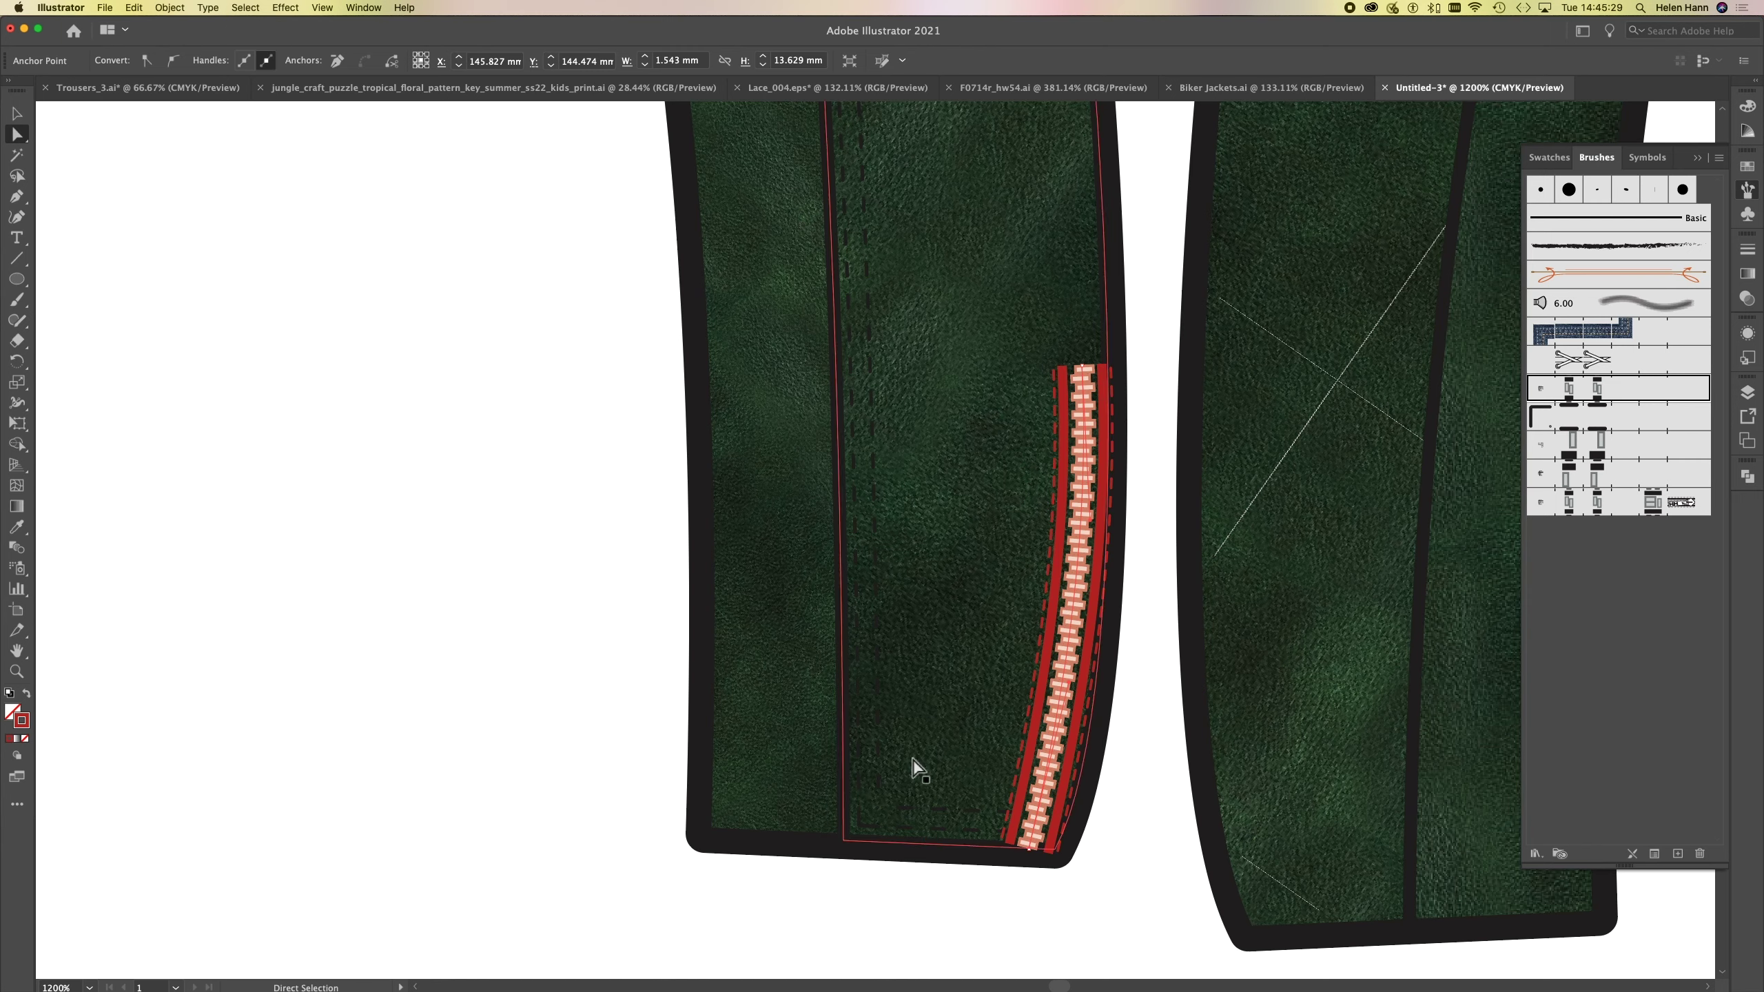
- Open the Zip 1 pattern brush's options with preview and set its colorization method to Tints and Shades
alt+super+click(1034, 733)
alt+super+click(947, 619)
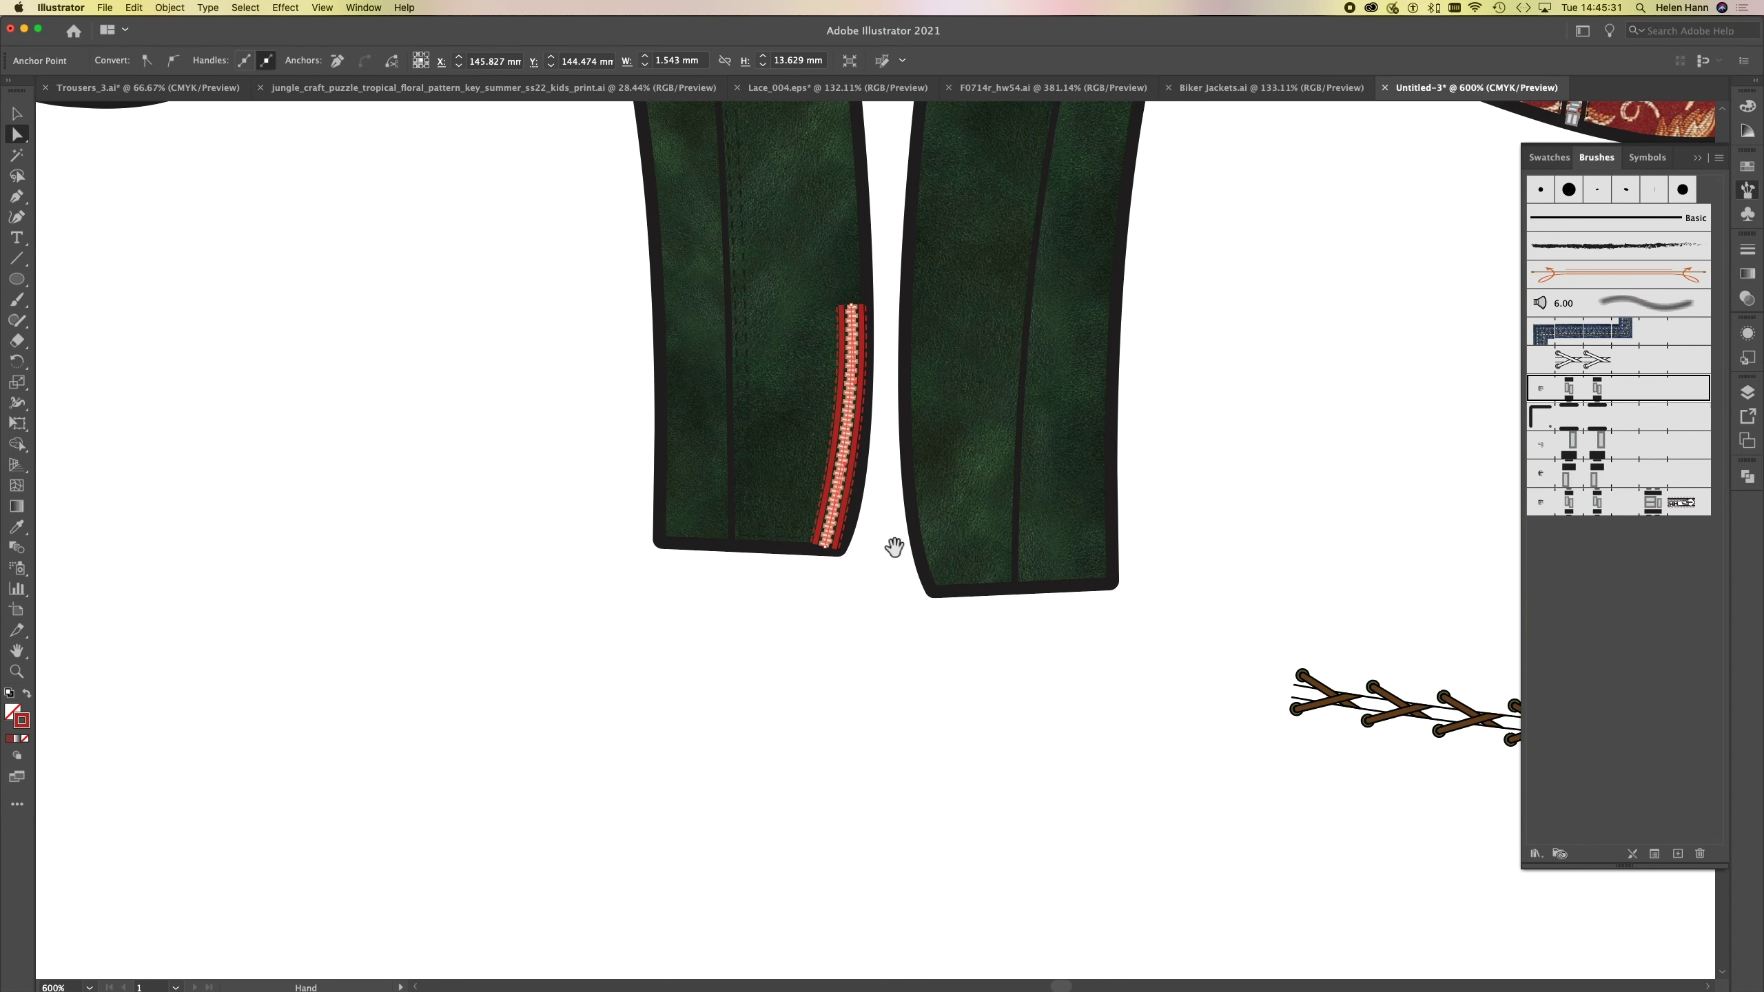
drag(893, 549, 640, 658)
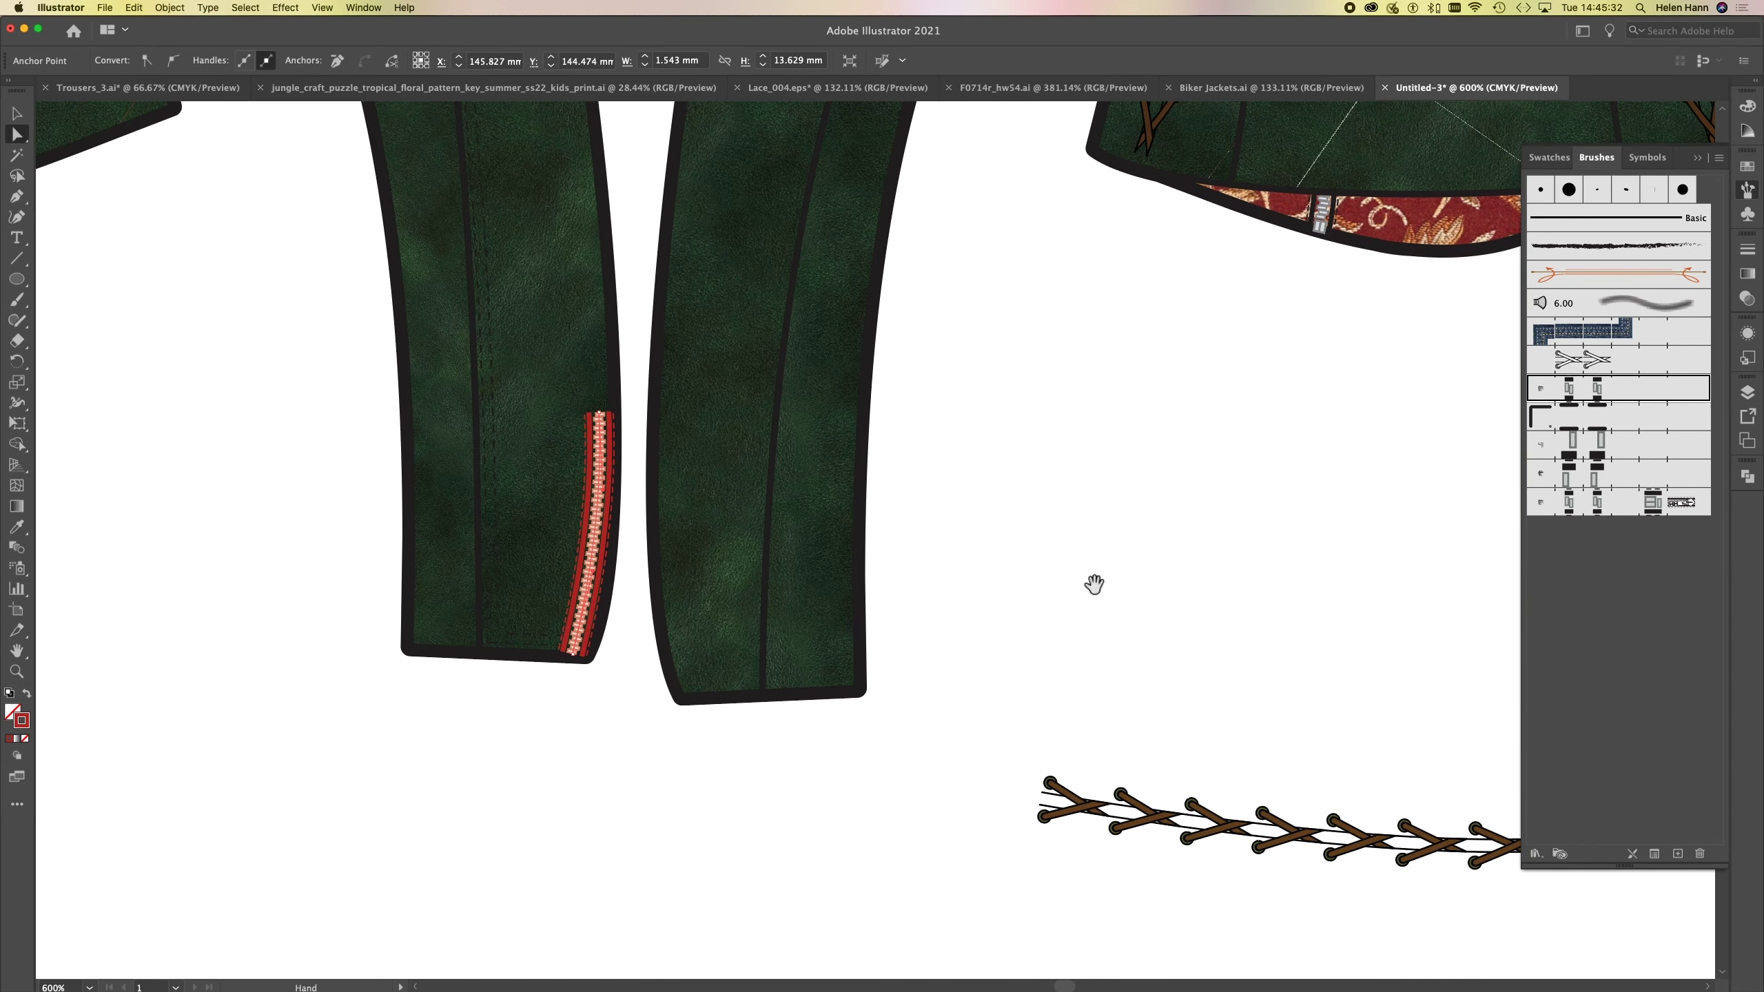
double_click(1637, 395)
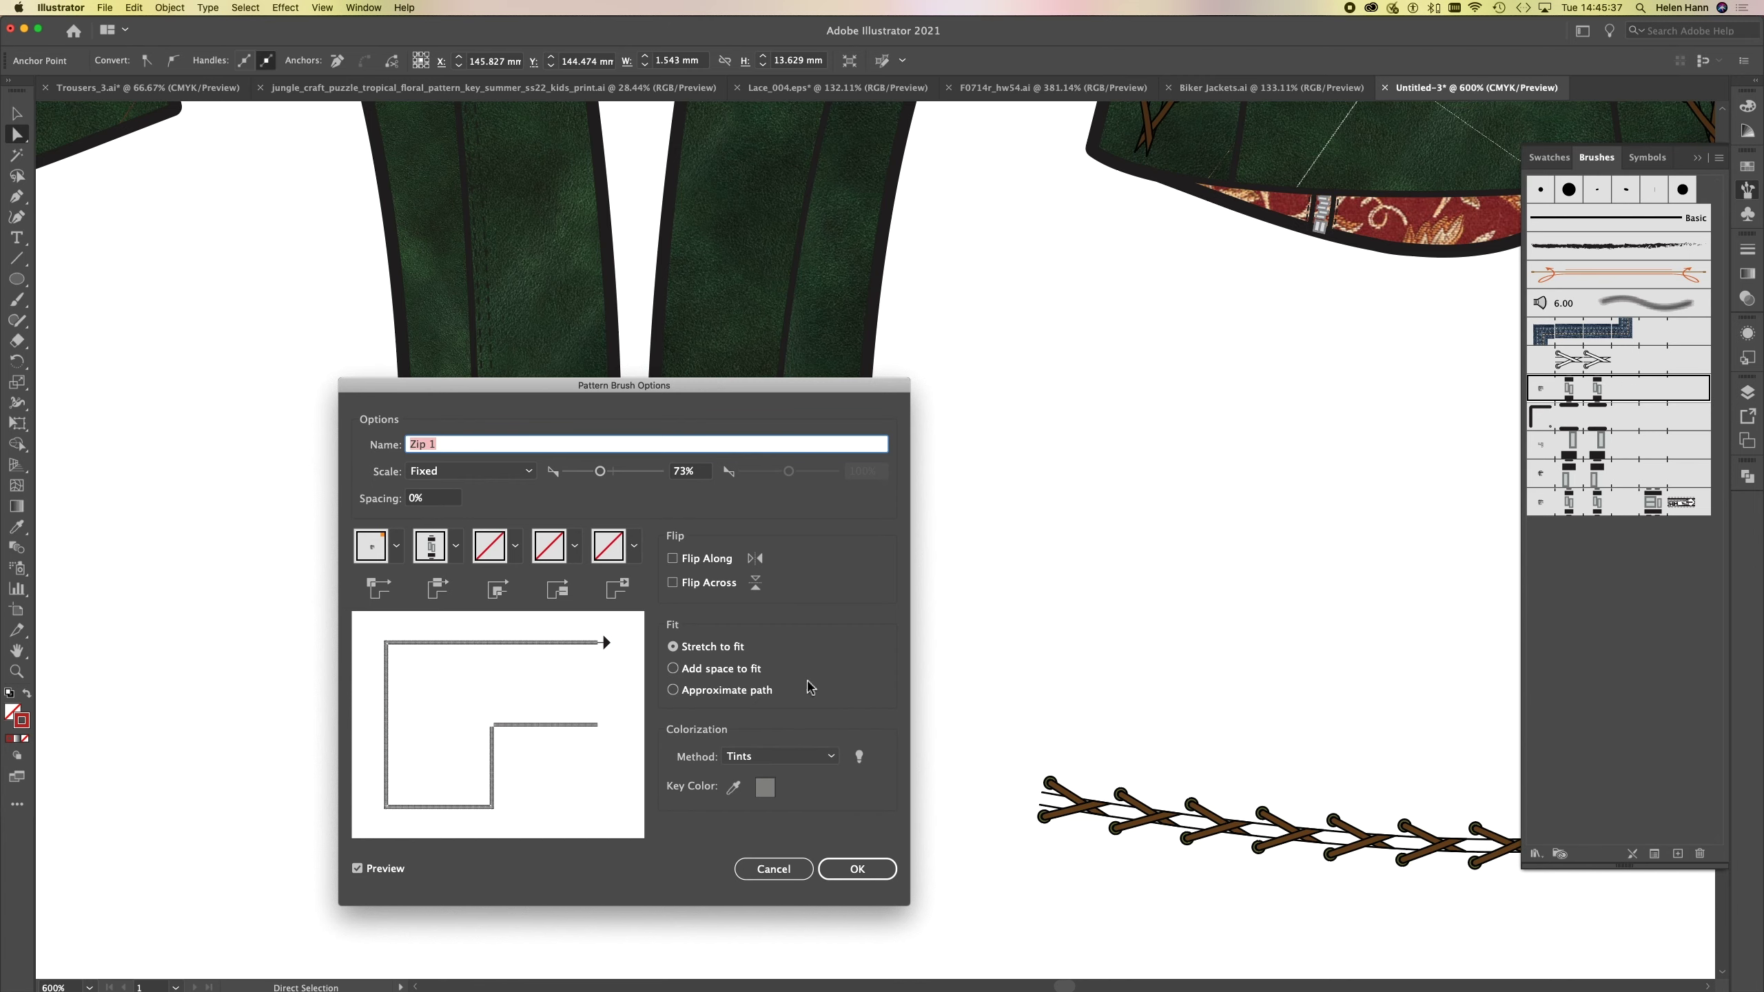
mouse_move(722, 383)
mouse_down()
mouse_move(1024, 346)
mouse_move(1172, 284)
mouse_up()
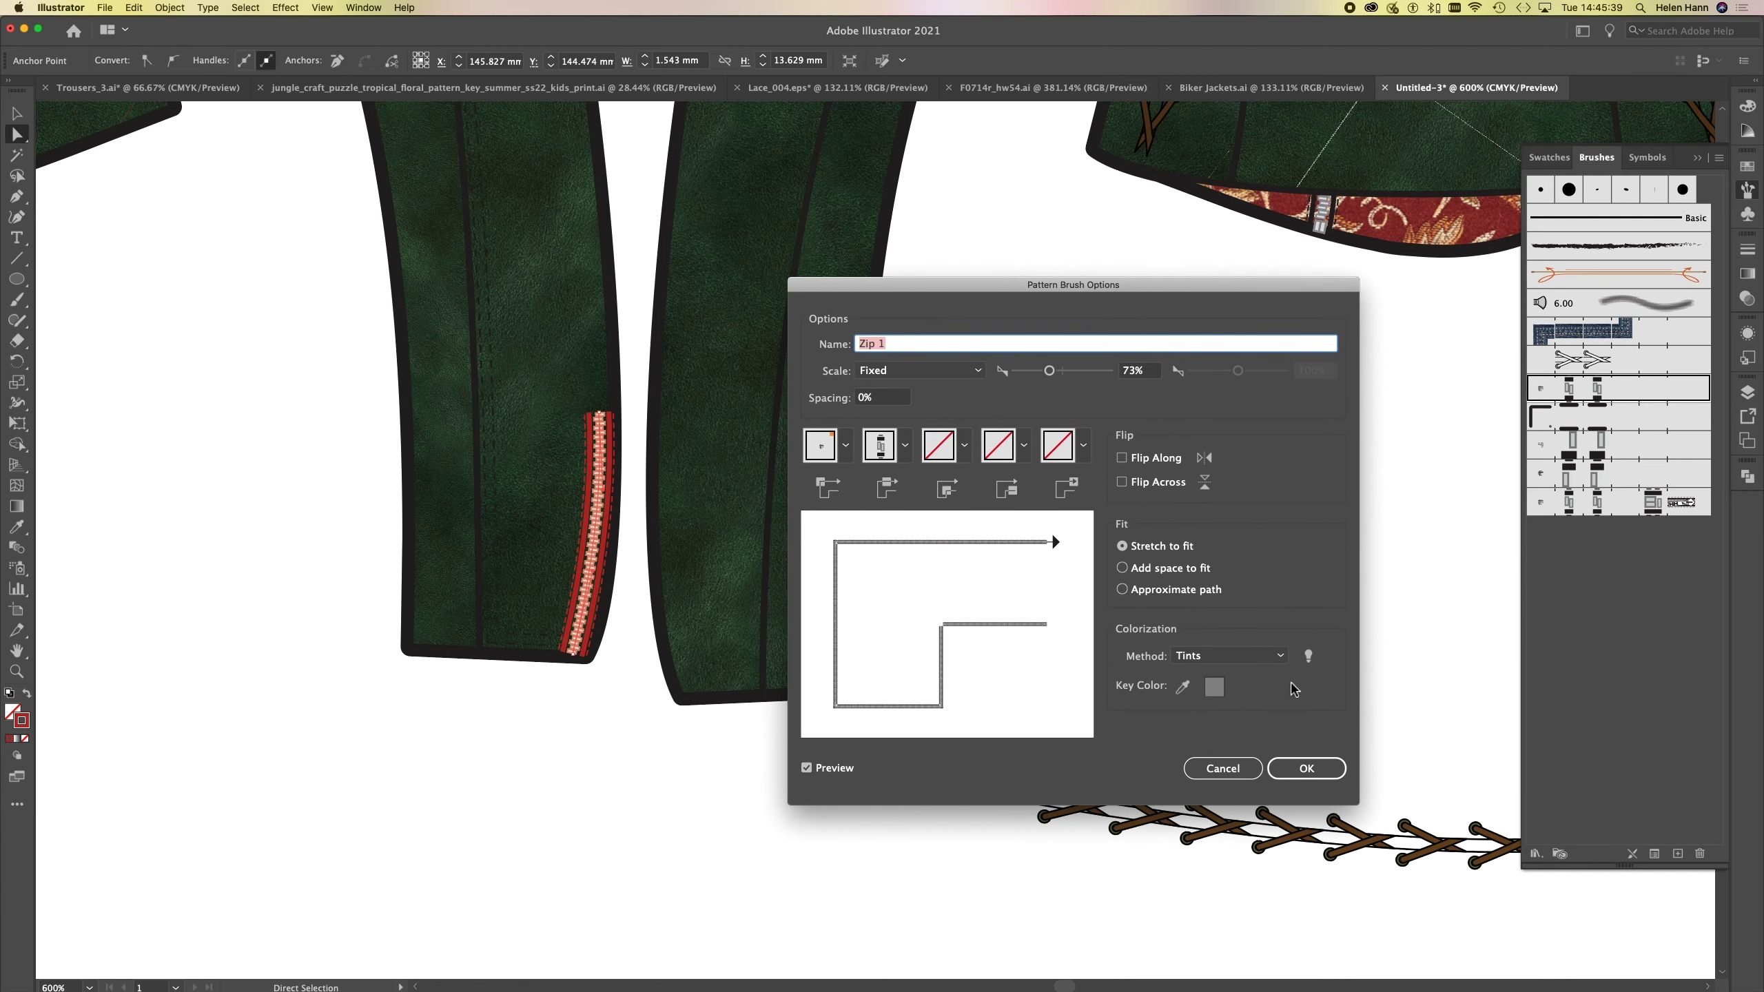
click(1271, 656)
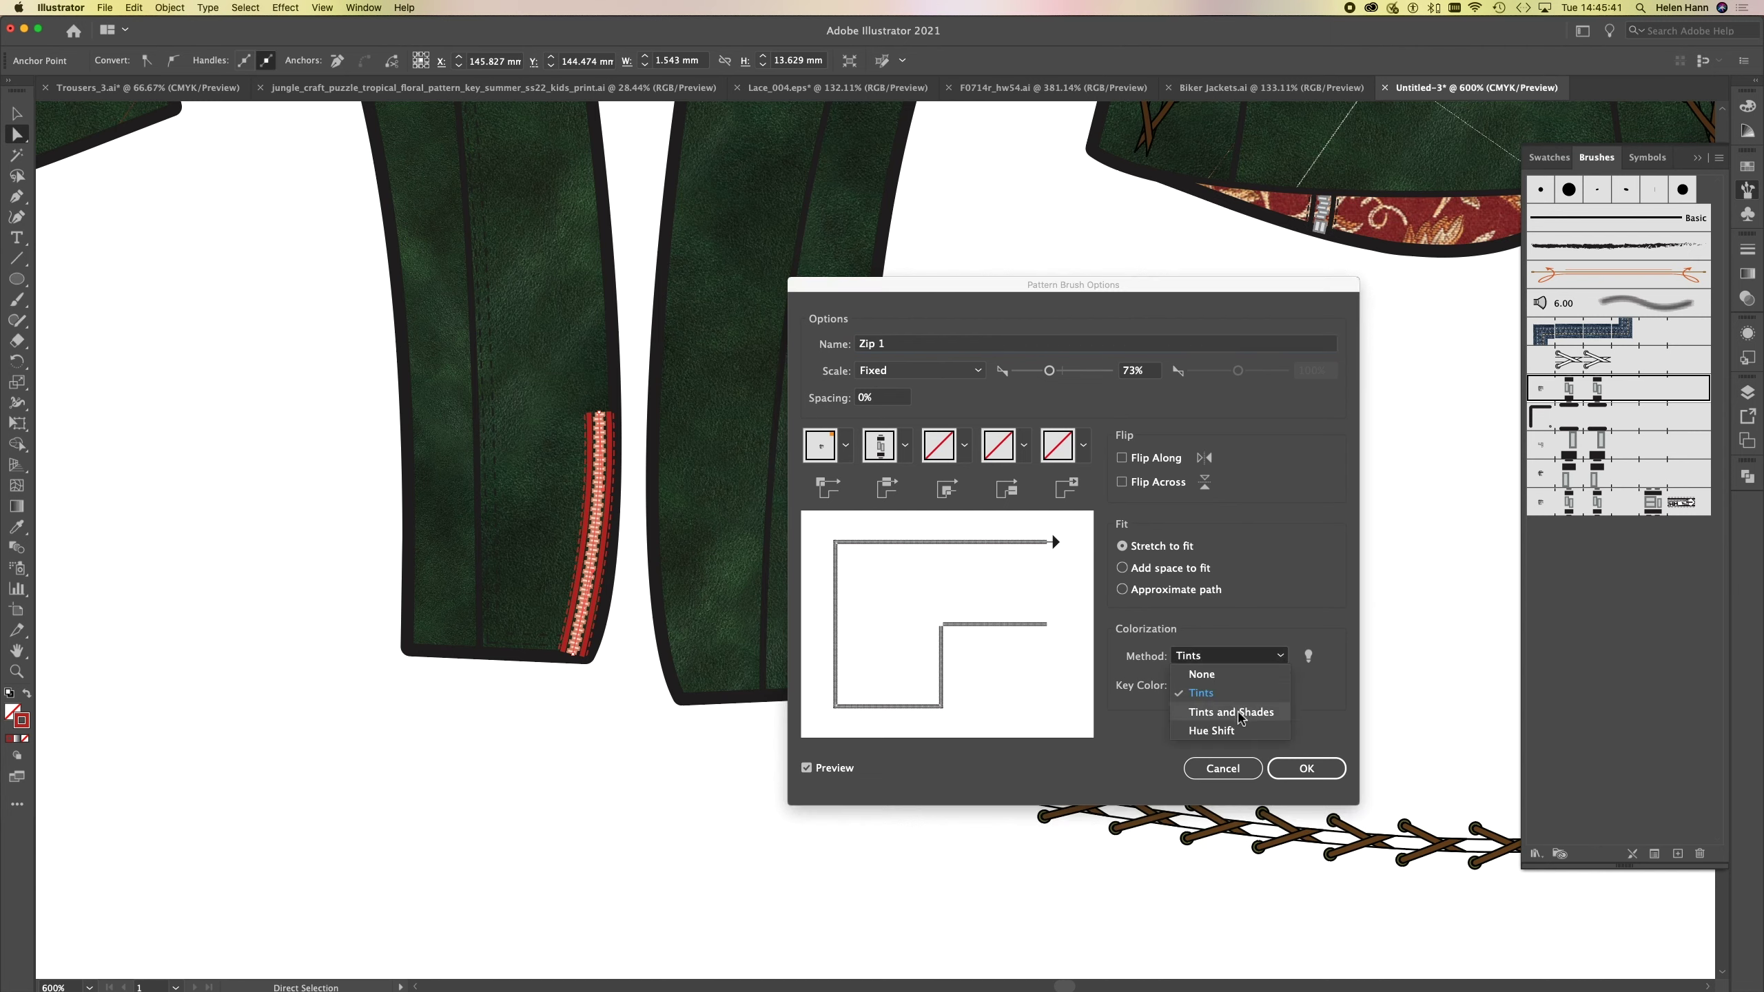
click(1241, 716)
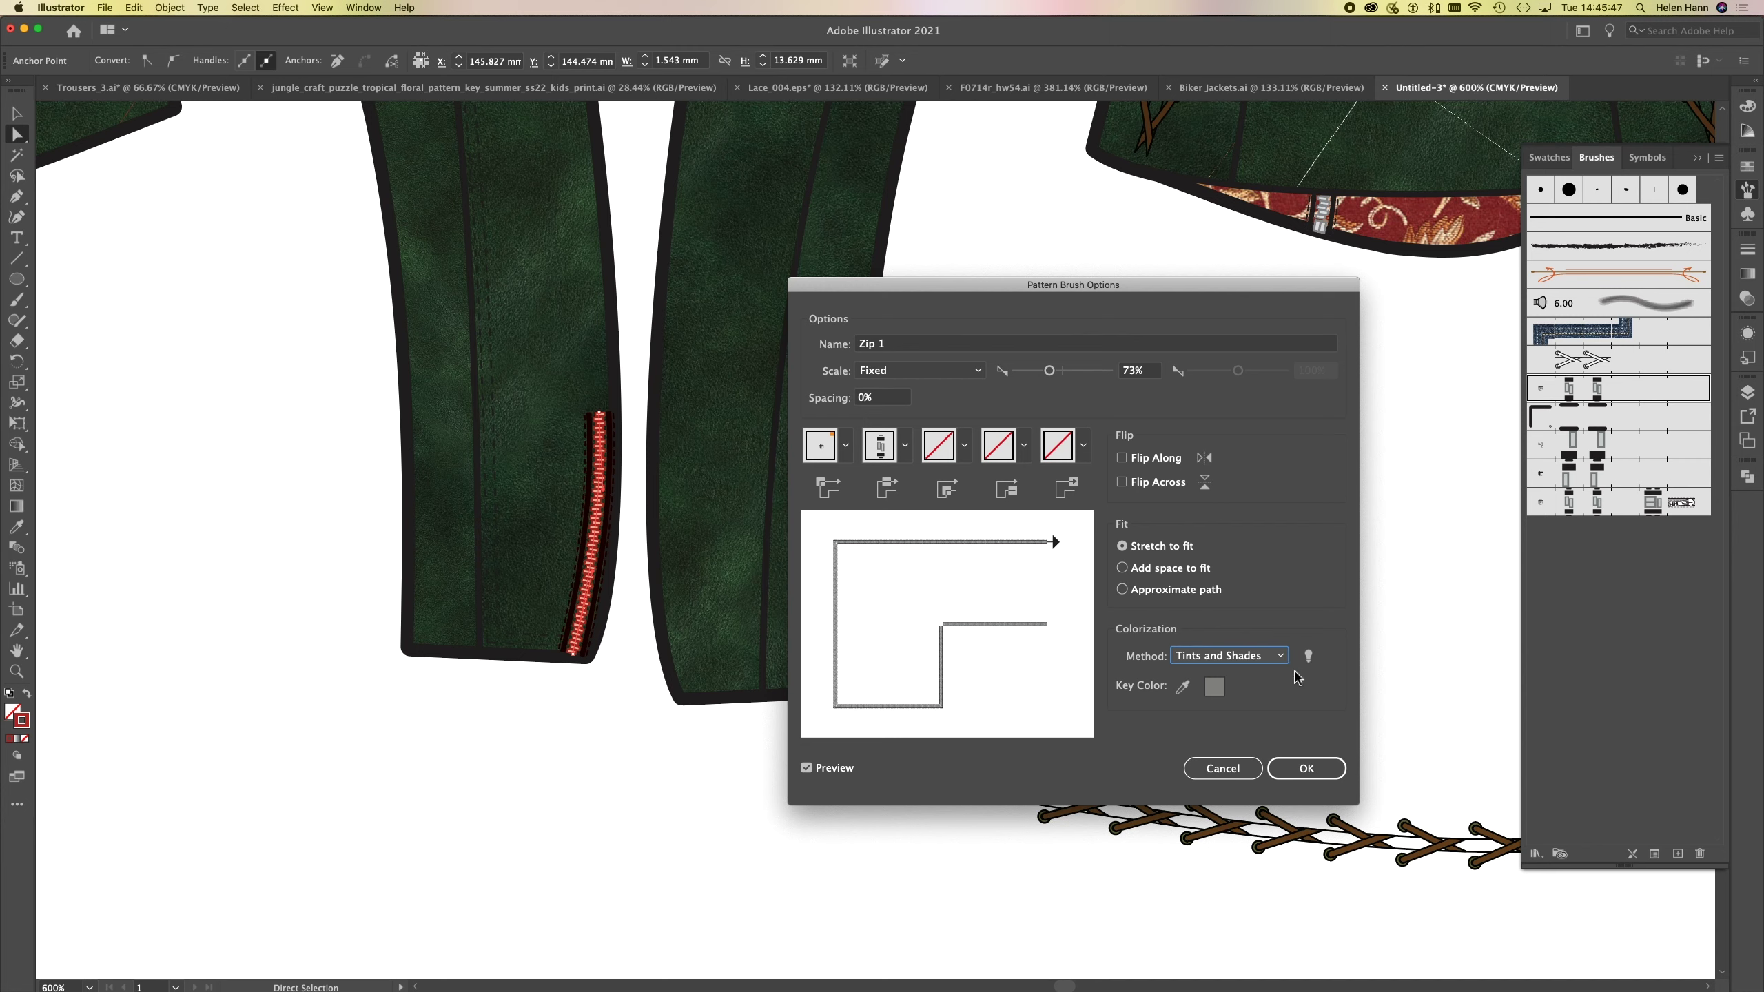
- Preview Hue Shift colorization on the Zip 1 brush, return to Tints and Shades, and apply the change to existing strokes
click(1282, 660)
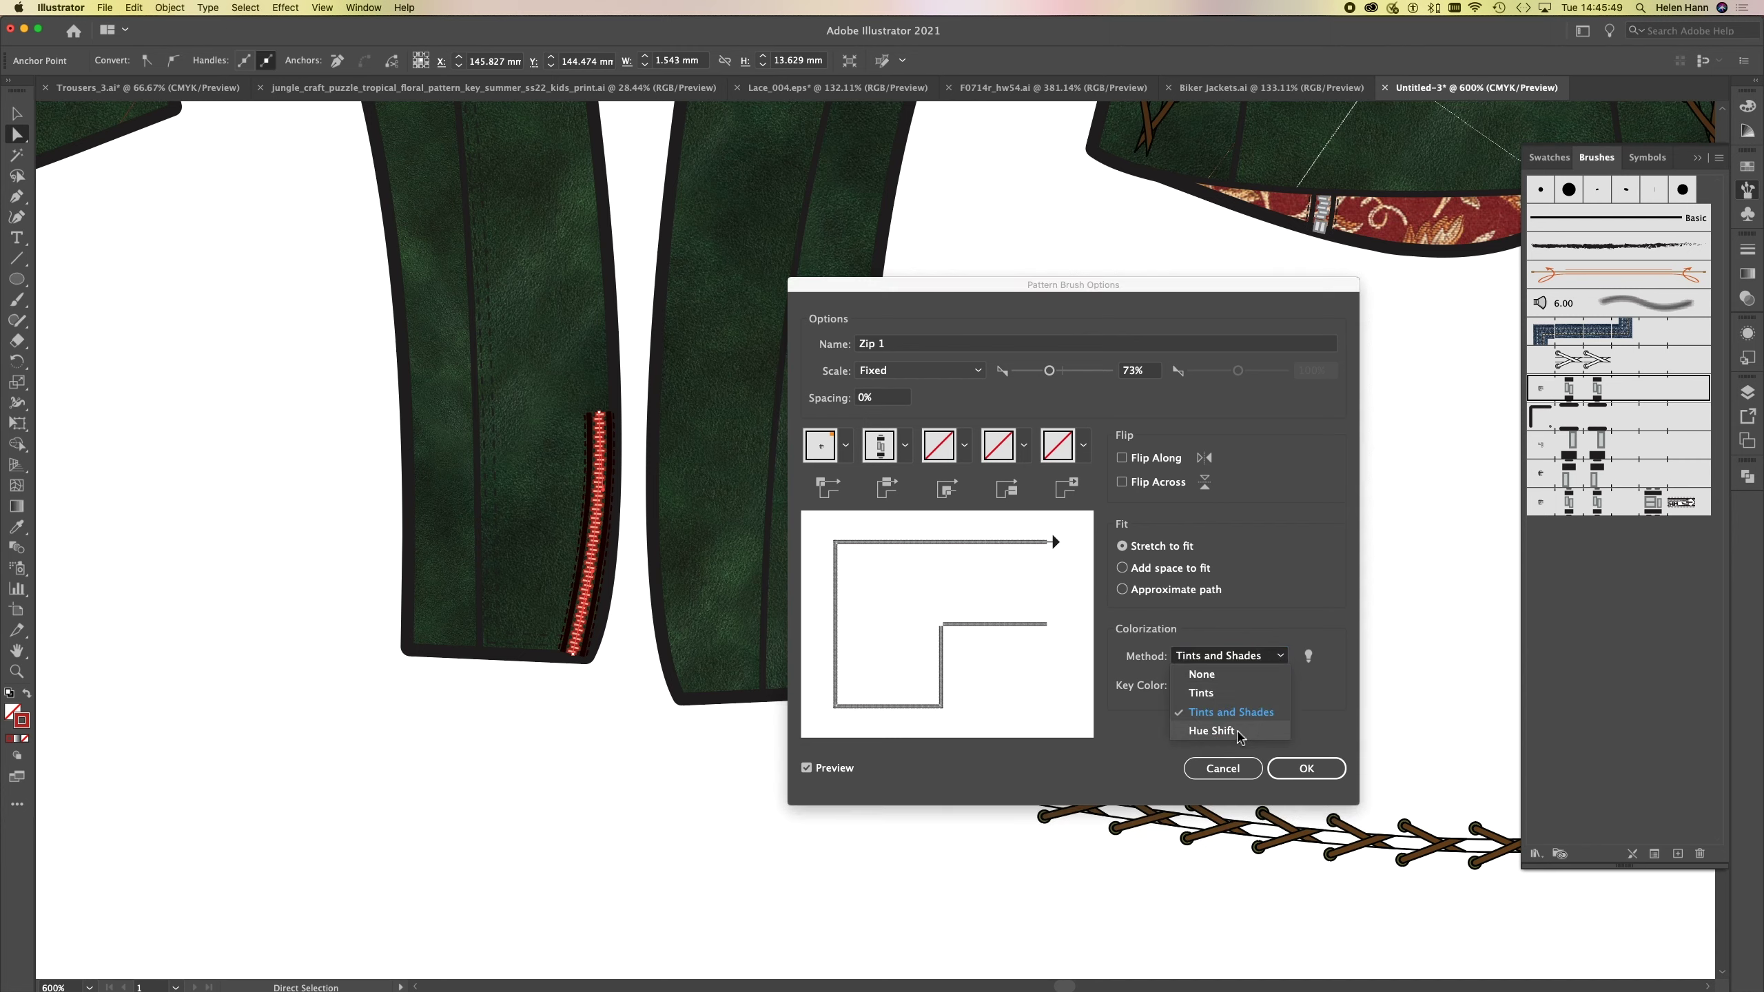
click(1240, 731)
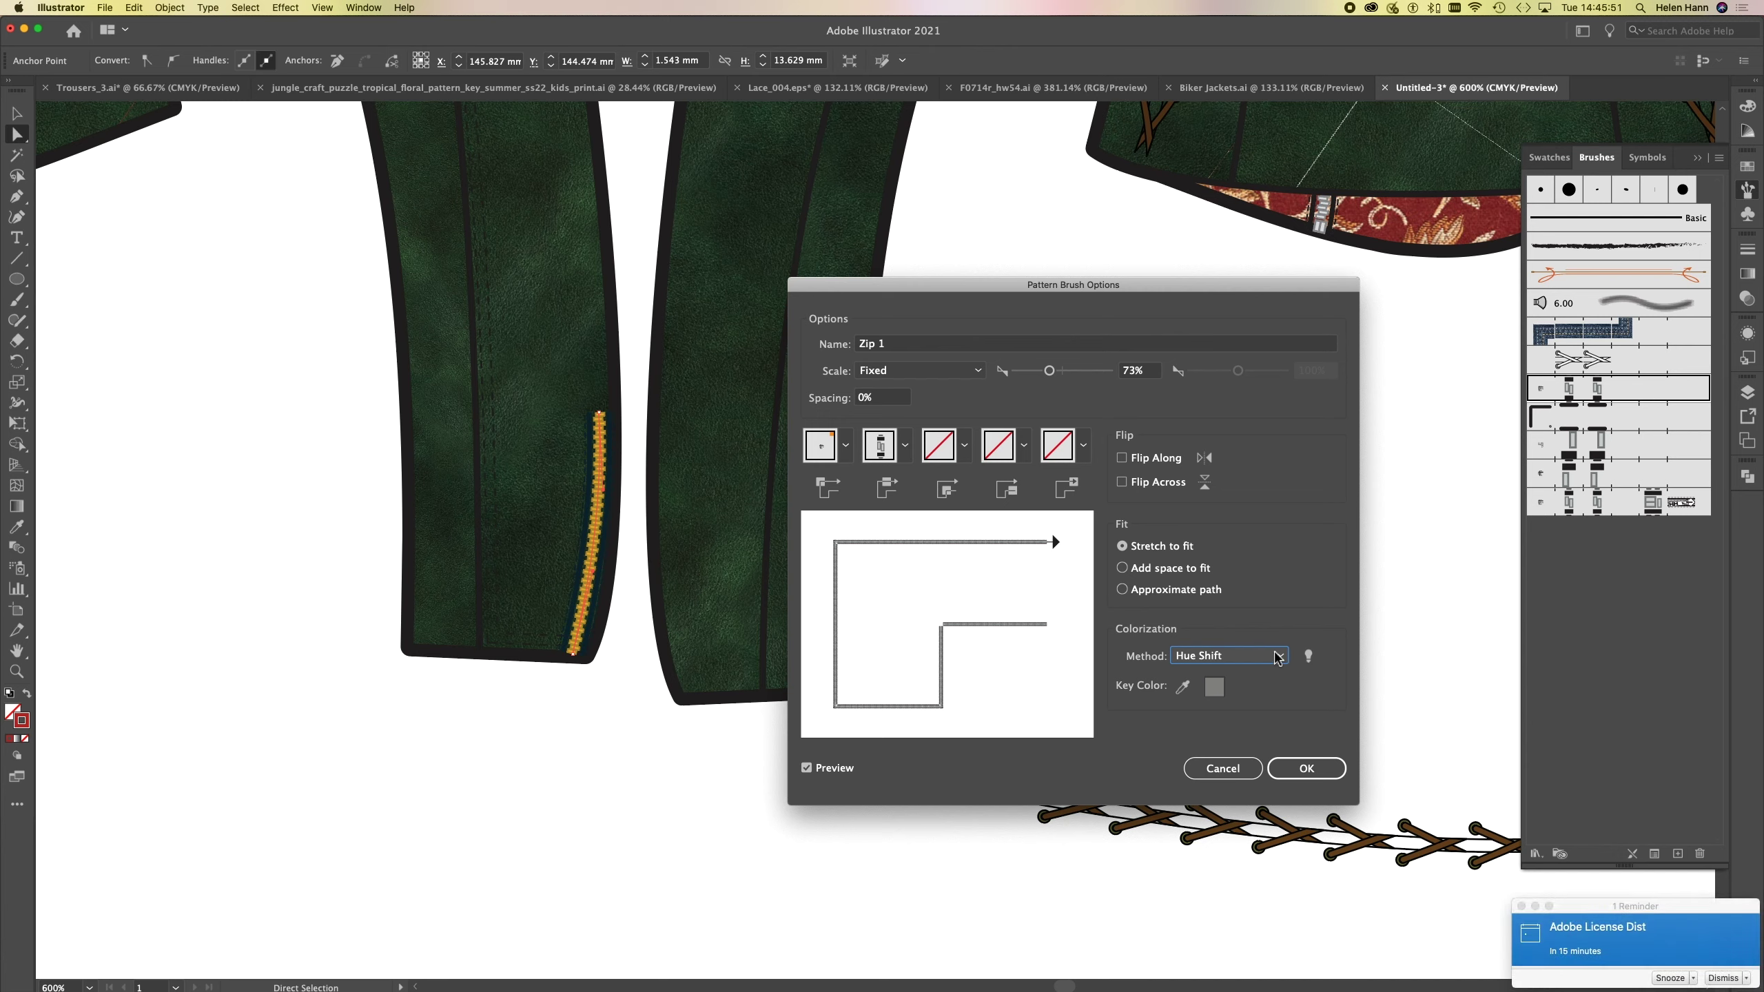
click(1278, 660)
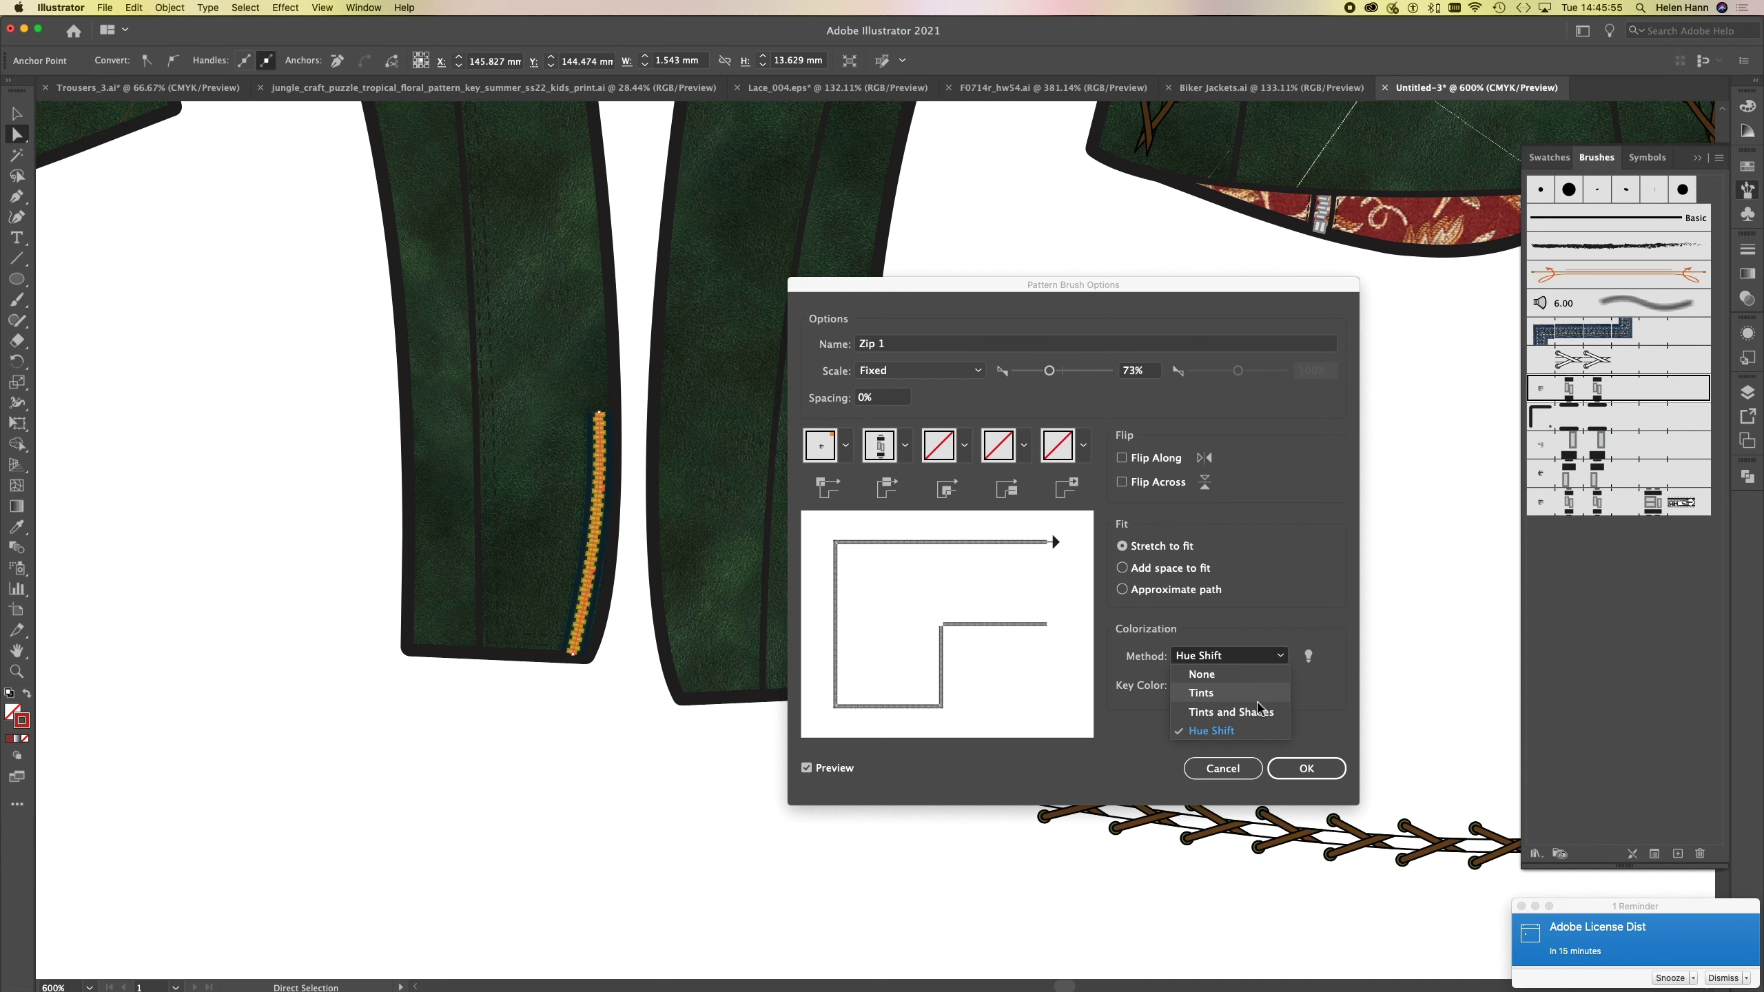
click(1259, 711)
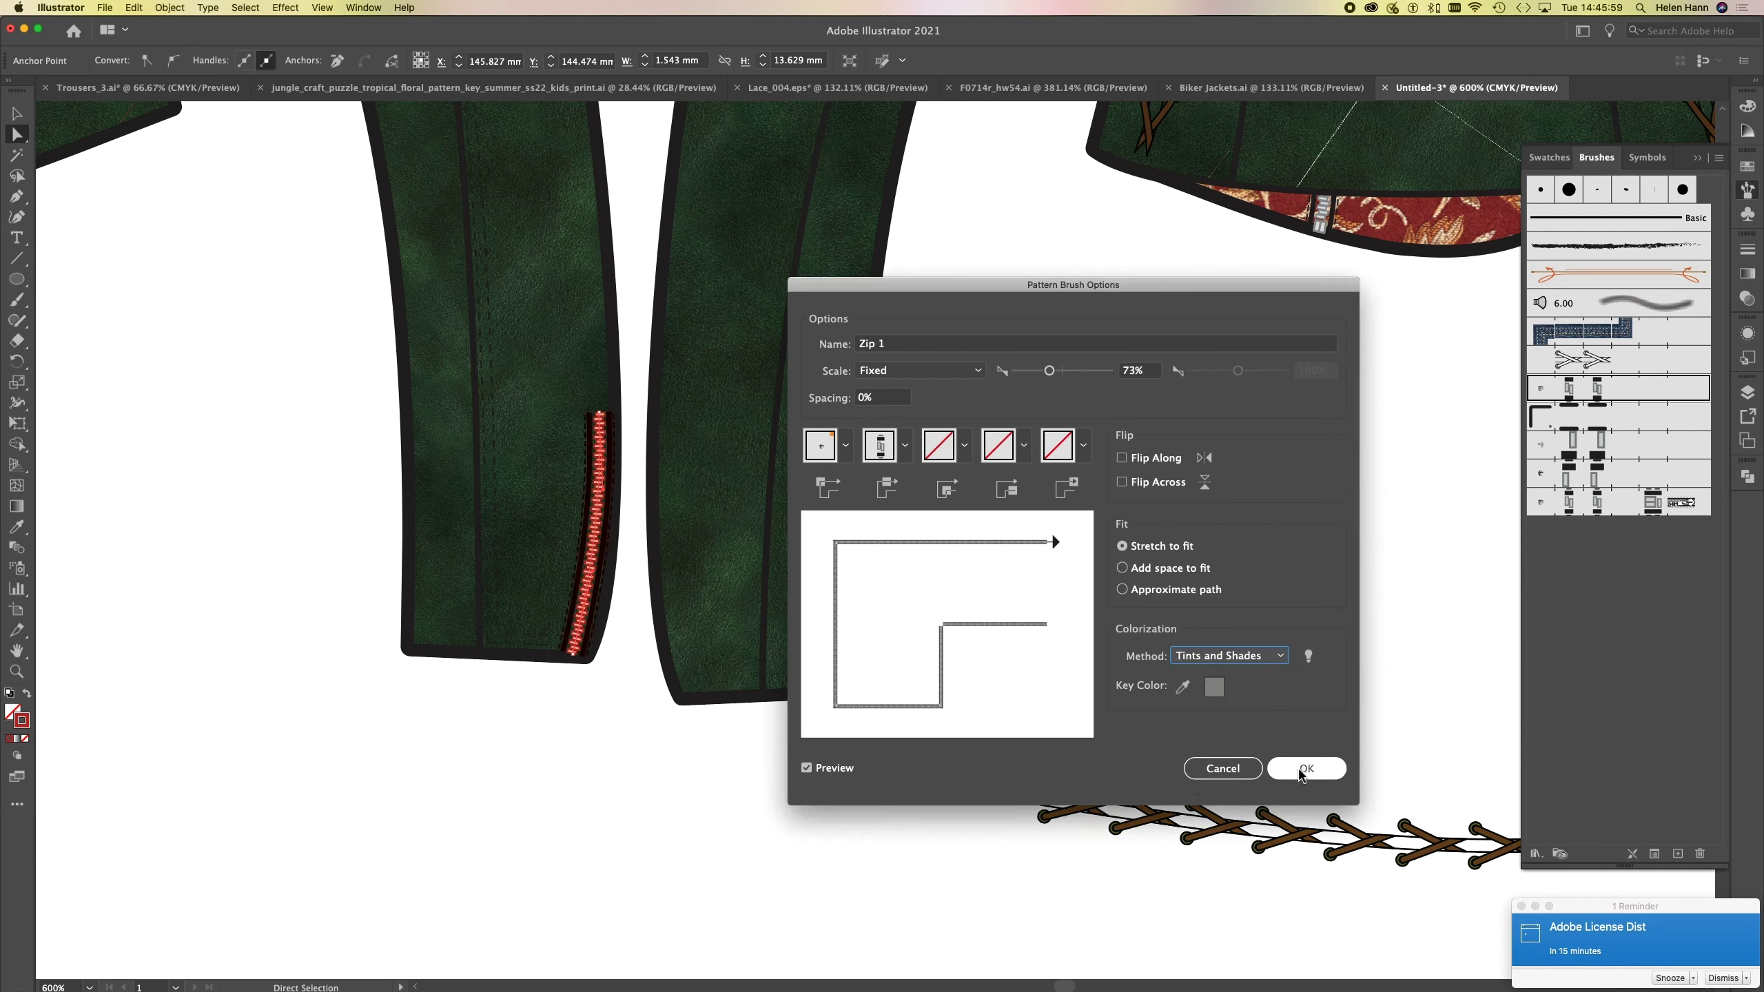
click(1306, 768)
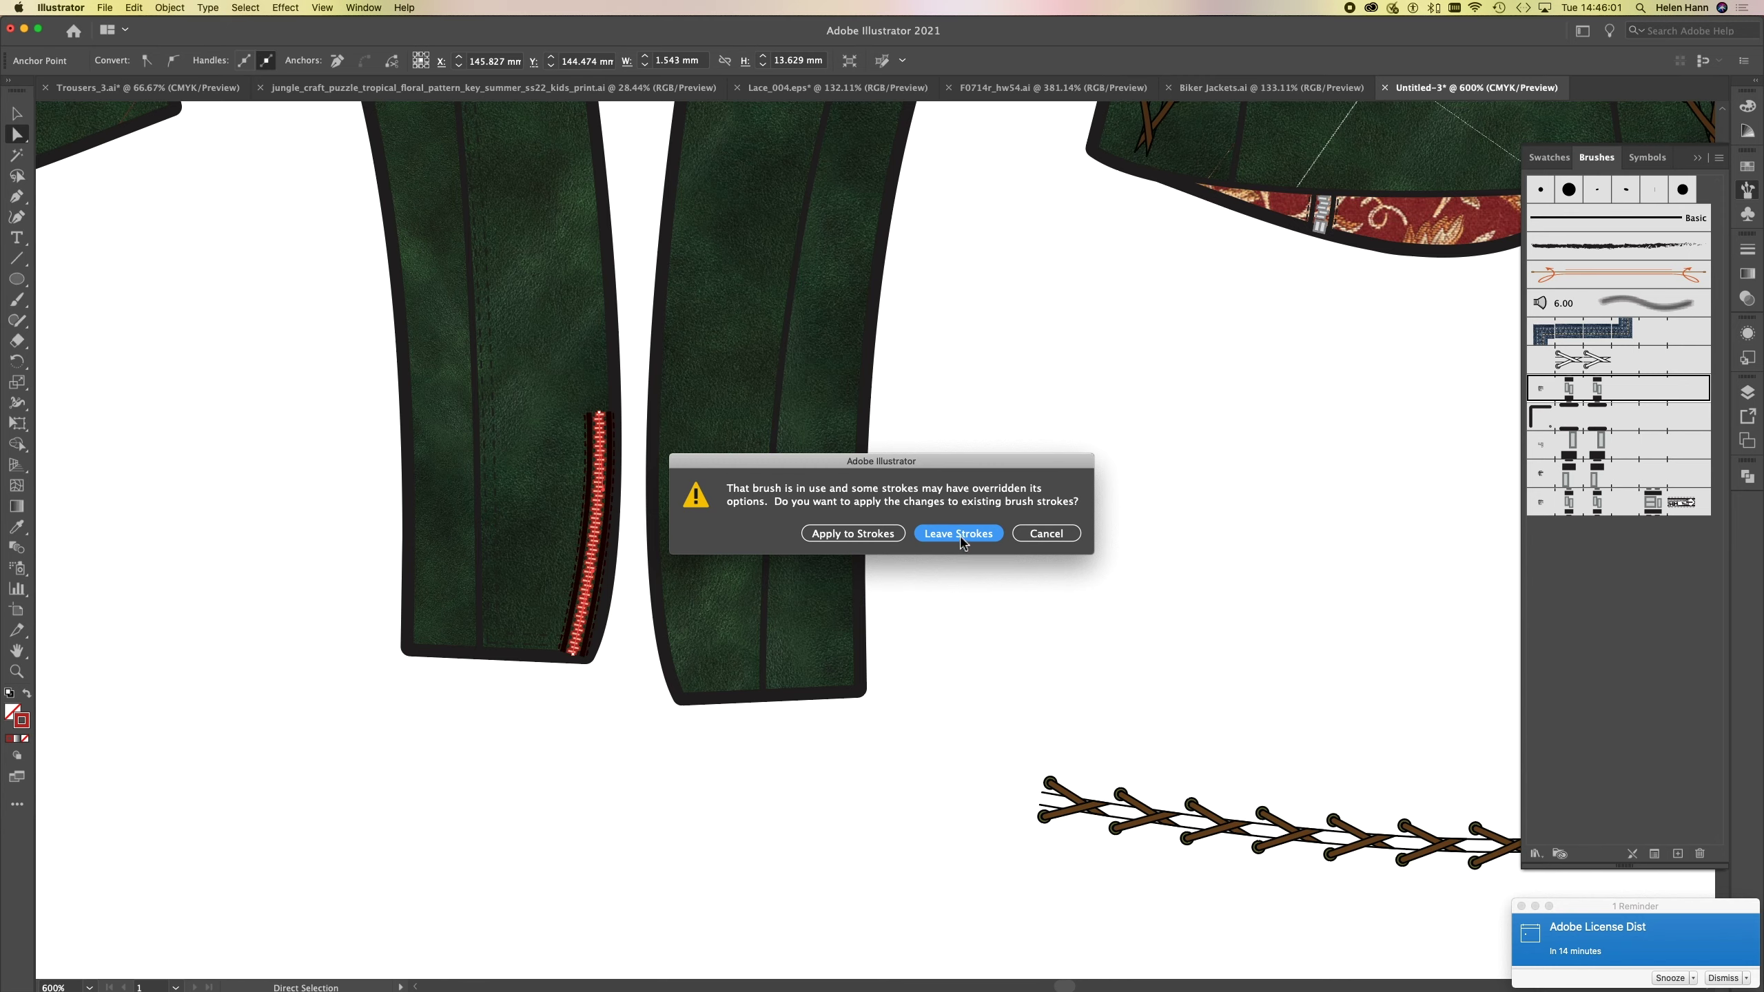
click(852, 533)
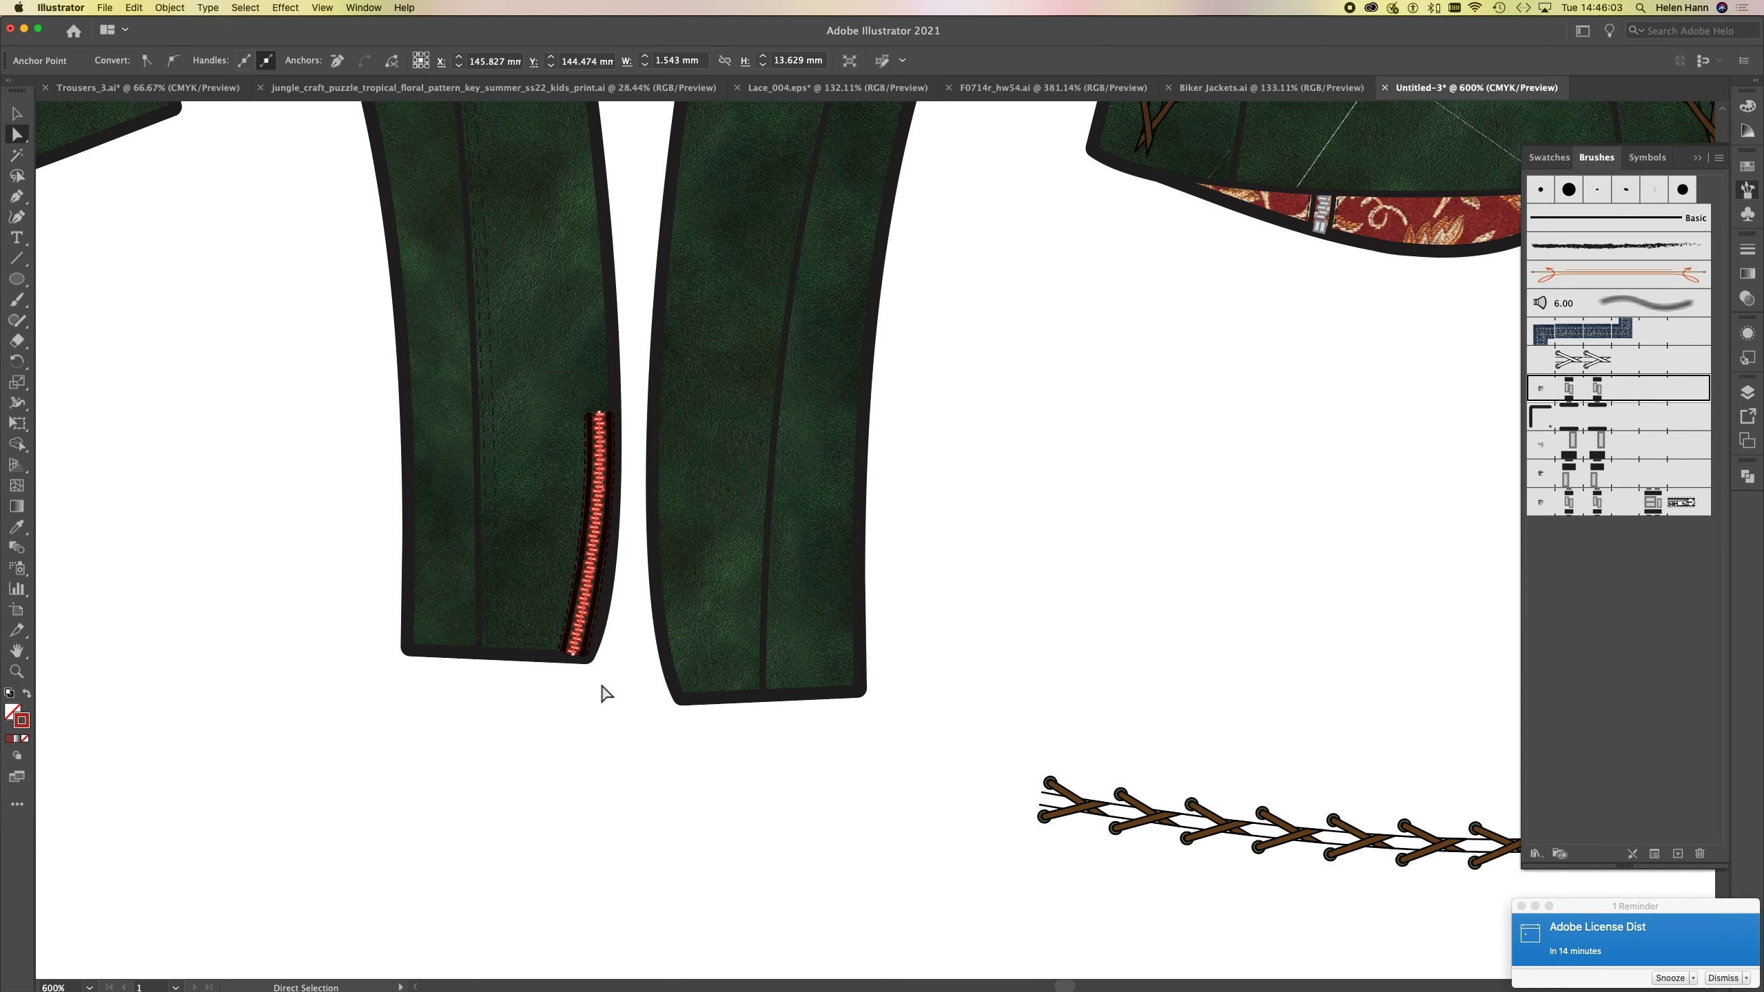
- Copy the red cuff zip's appearance with the Eyedropper onto the centre front zip, both pocket zips and the other cuff zip
alt+super+click(511, 521)
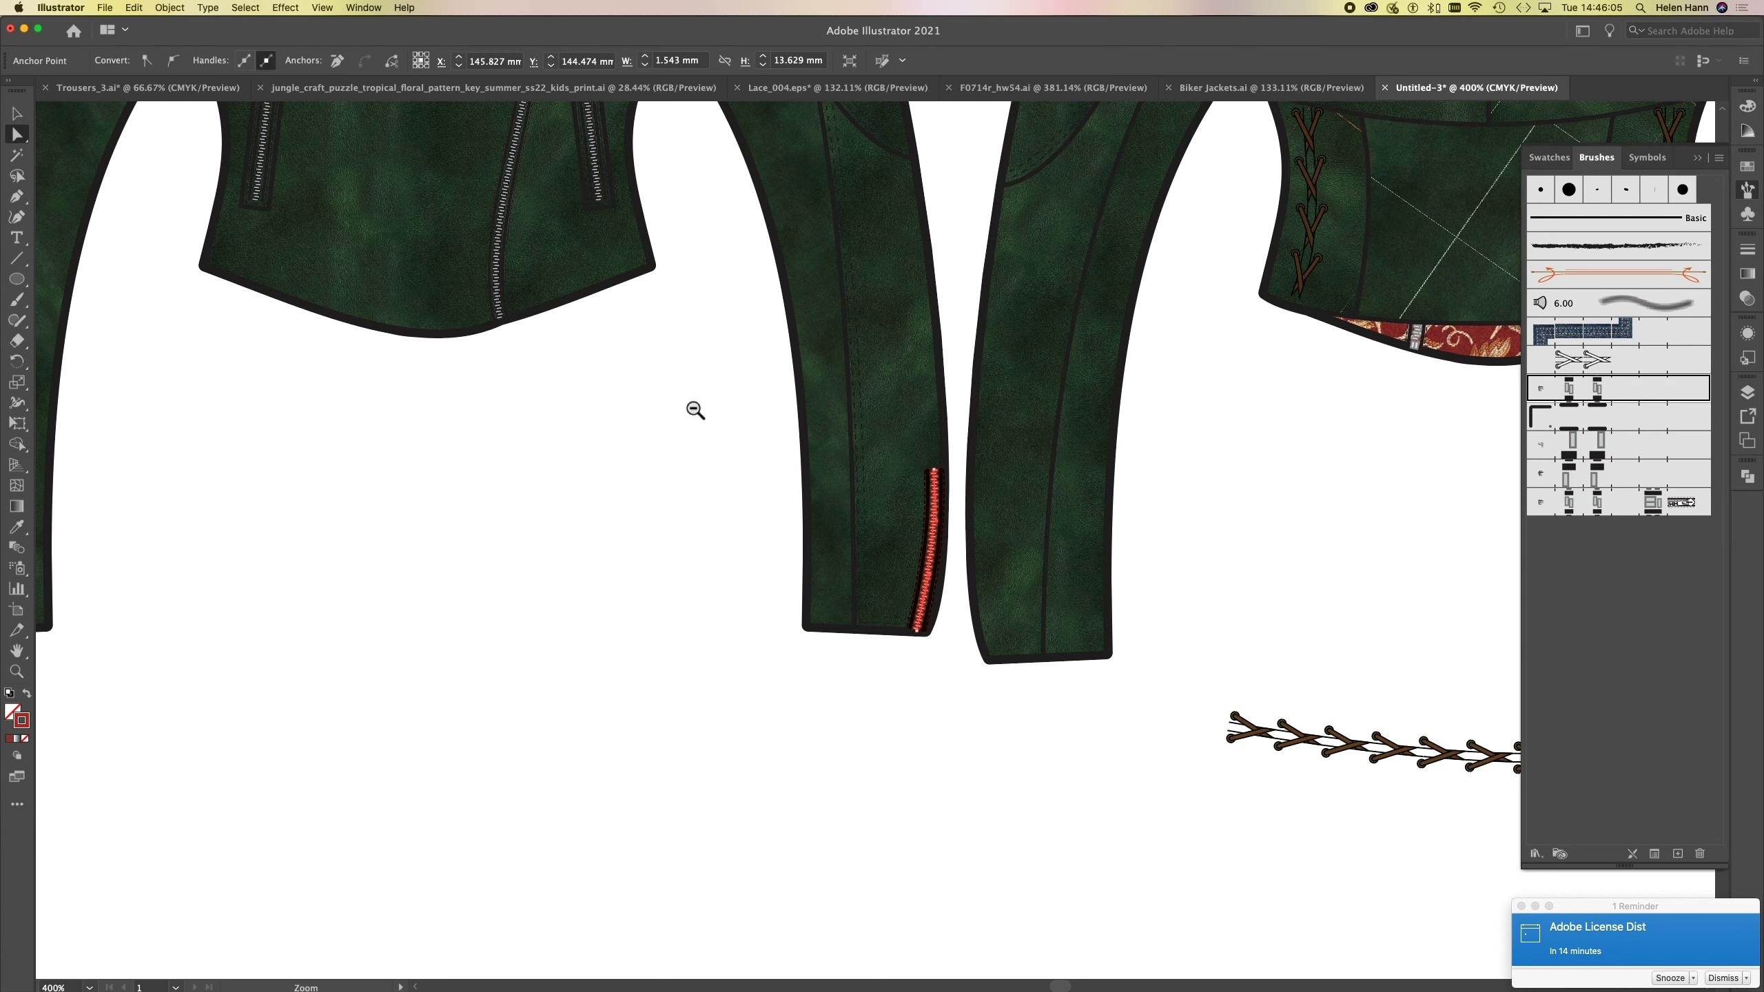
click(499, 272)
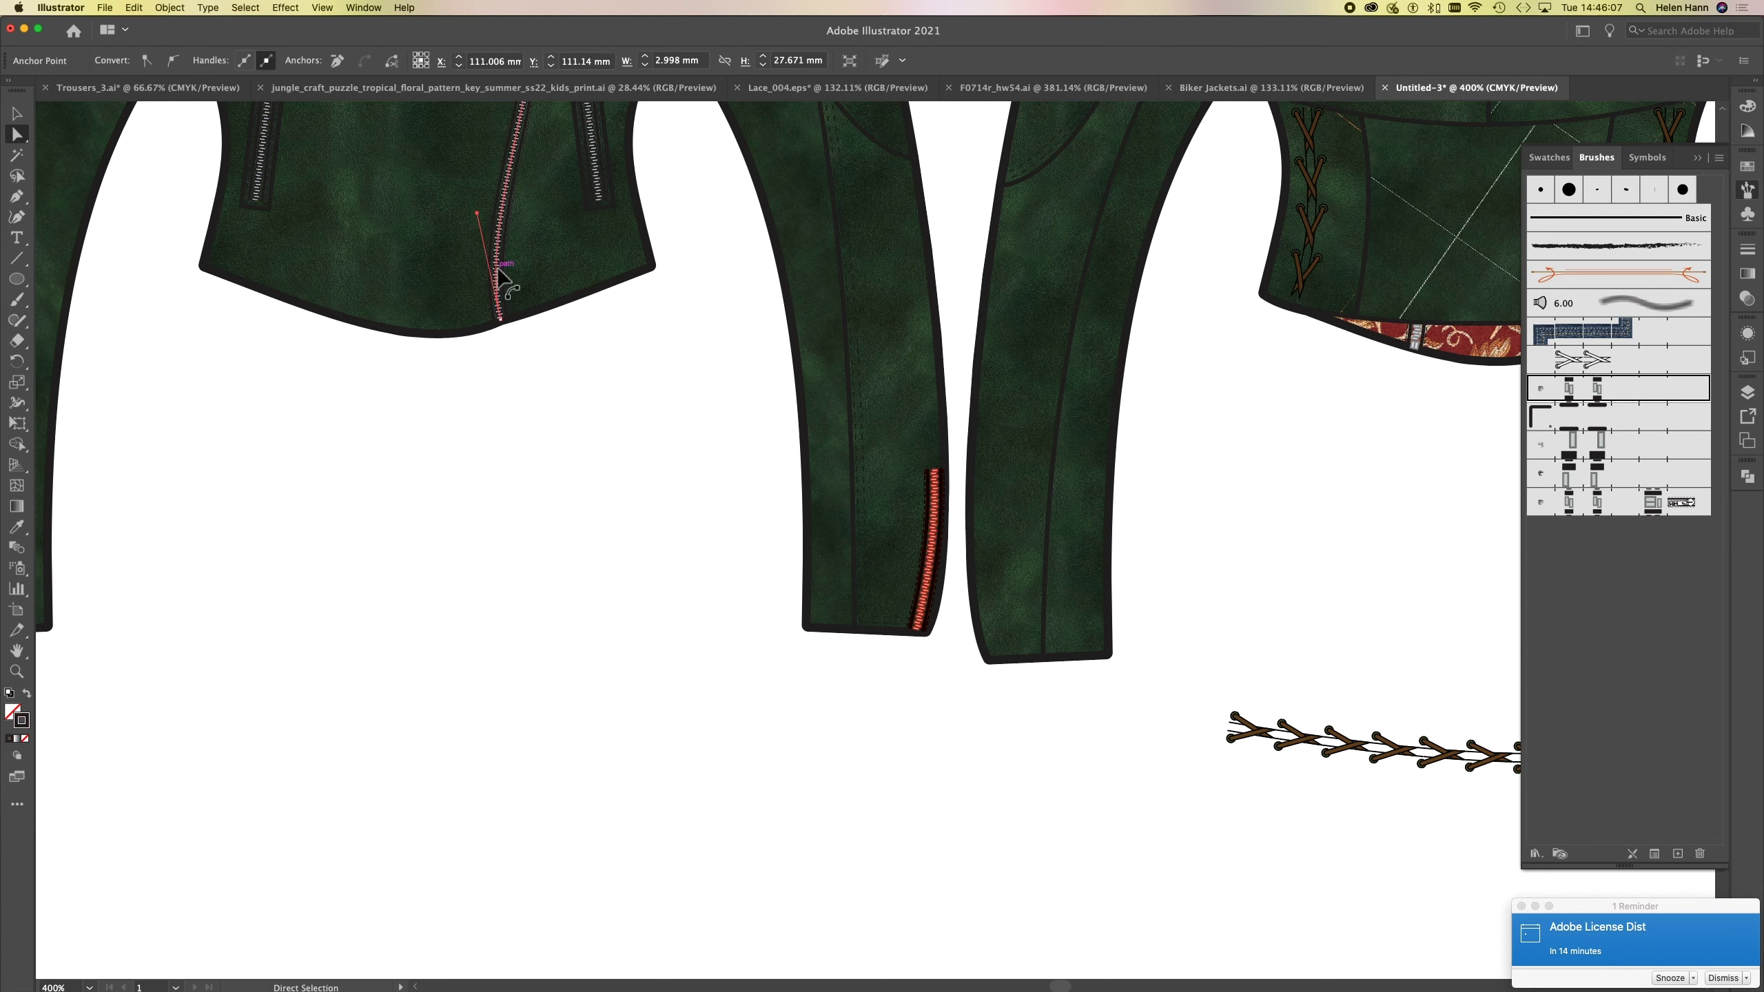
shift+click(595, 182)
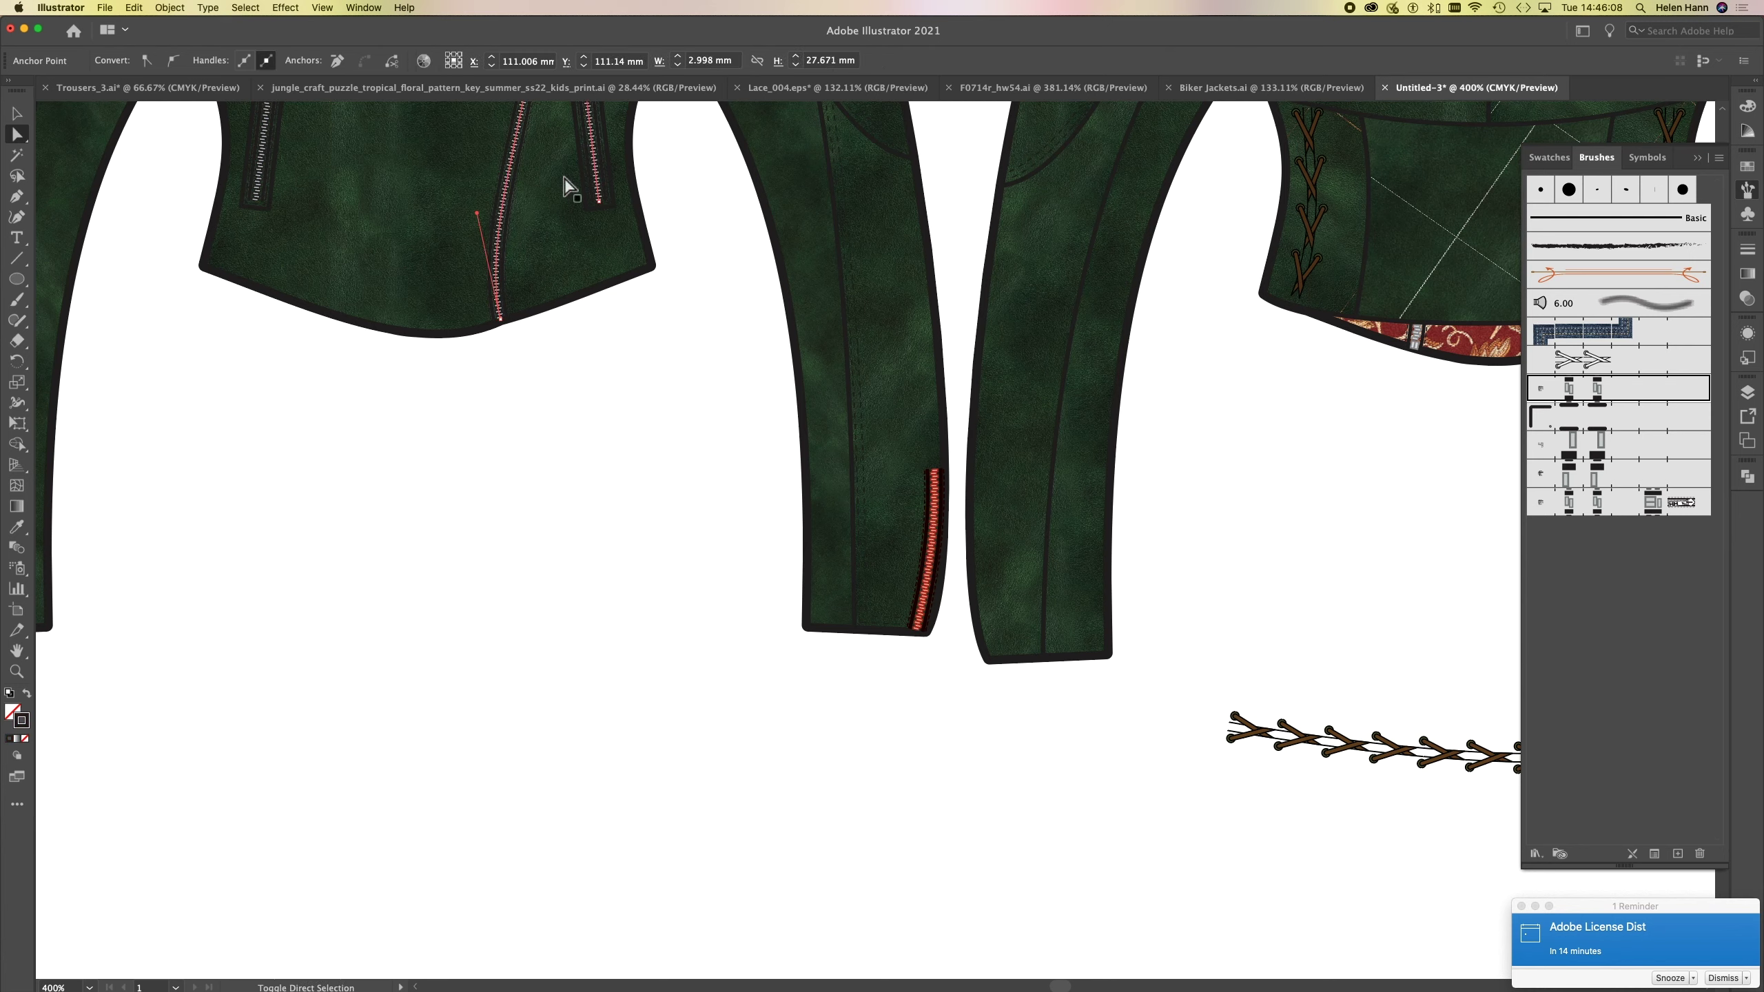
shift+click(263, 167)
drag(368, 481, 718, 466)
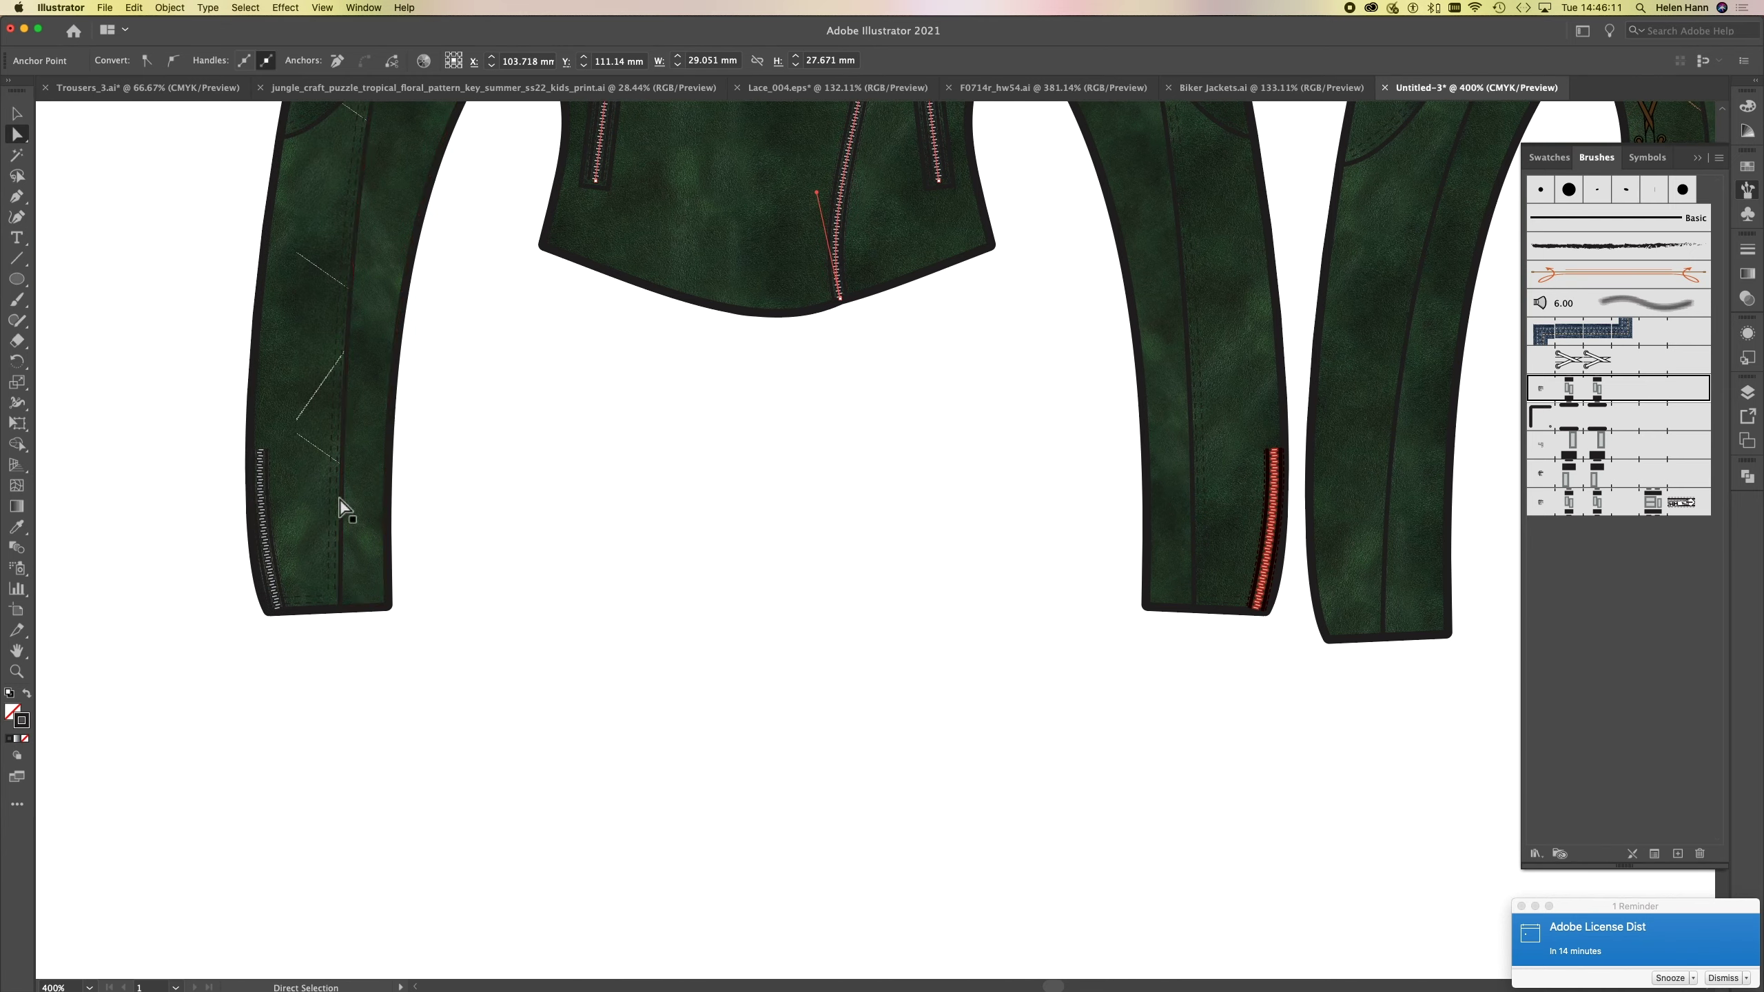
shift+click(267, 525)
key(i)
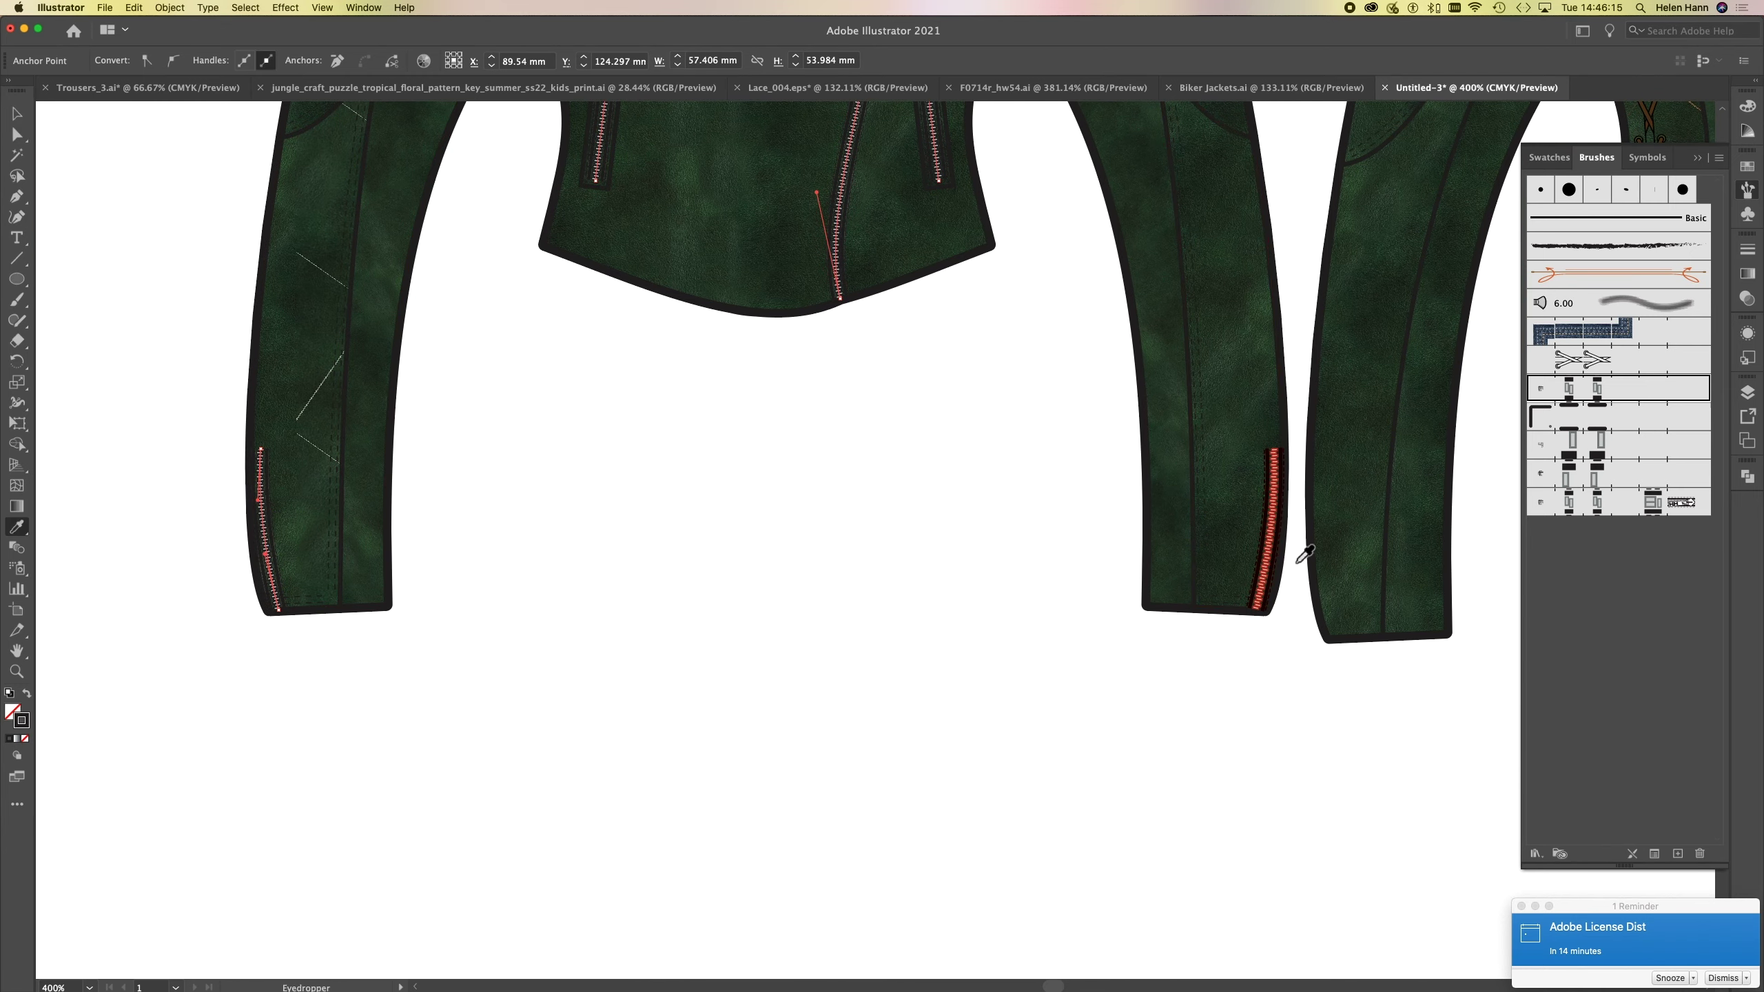
click(1270, 532)
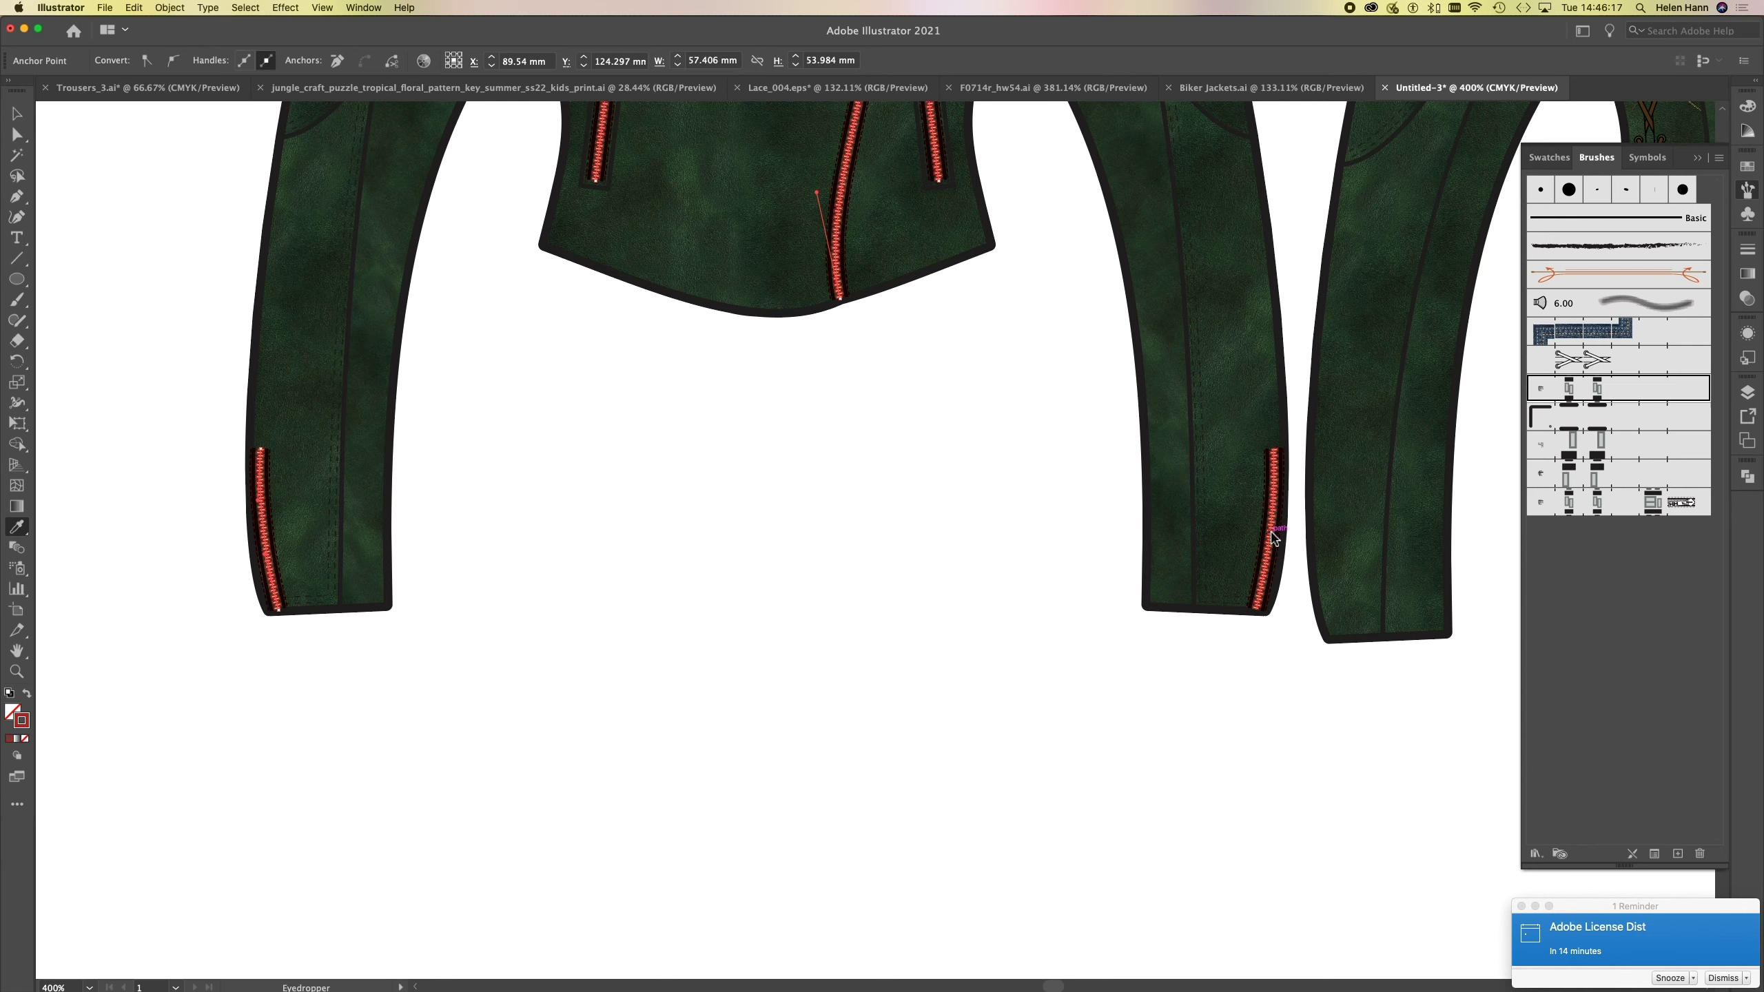
- Sample the red zip stroke with the Eyedropper for the two half-zip paths along the jacket's front opening edges
drag(716, 643, 610, 859)
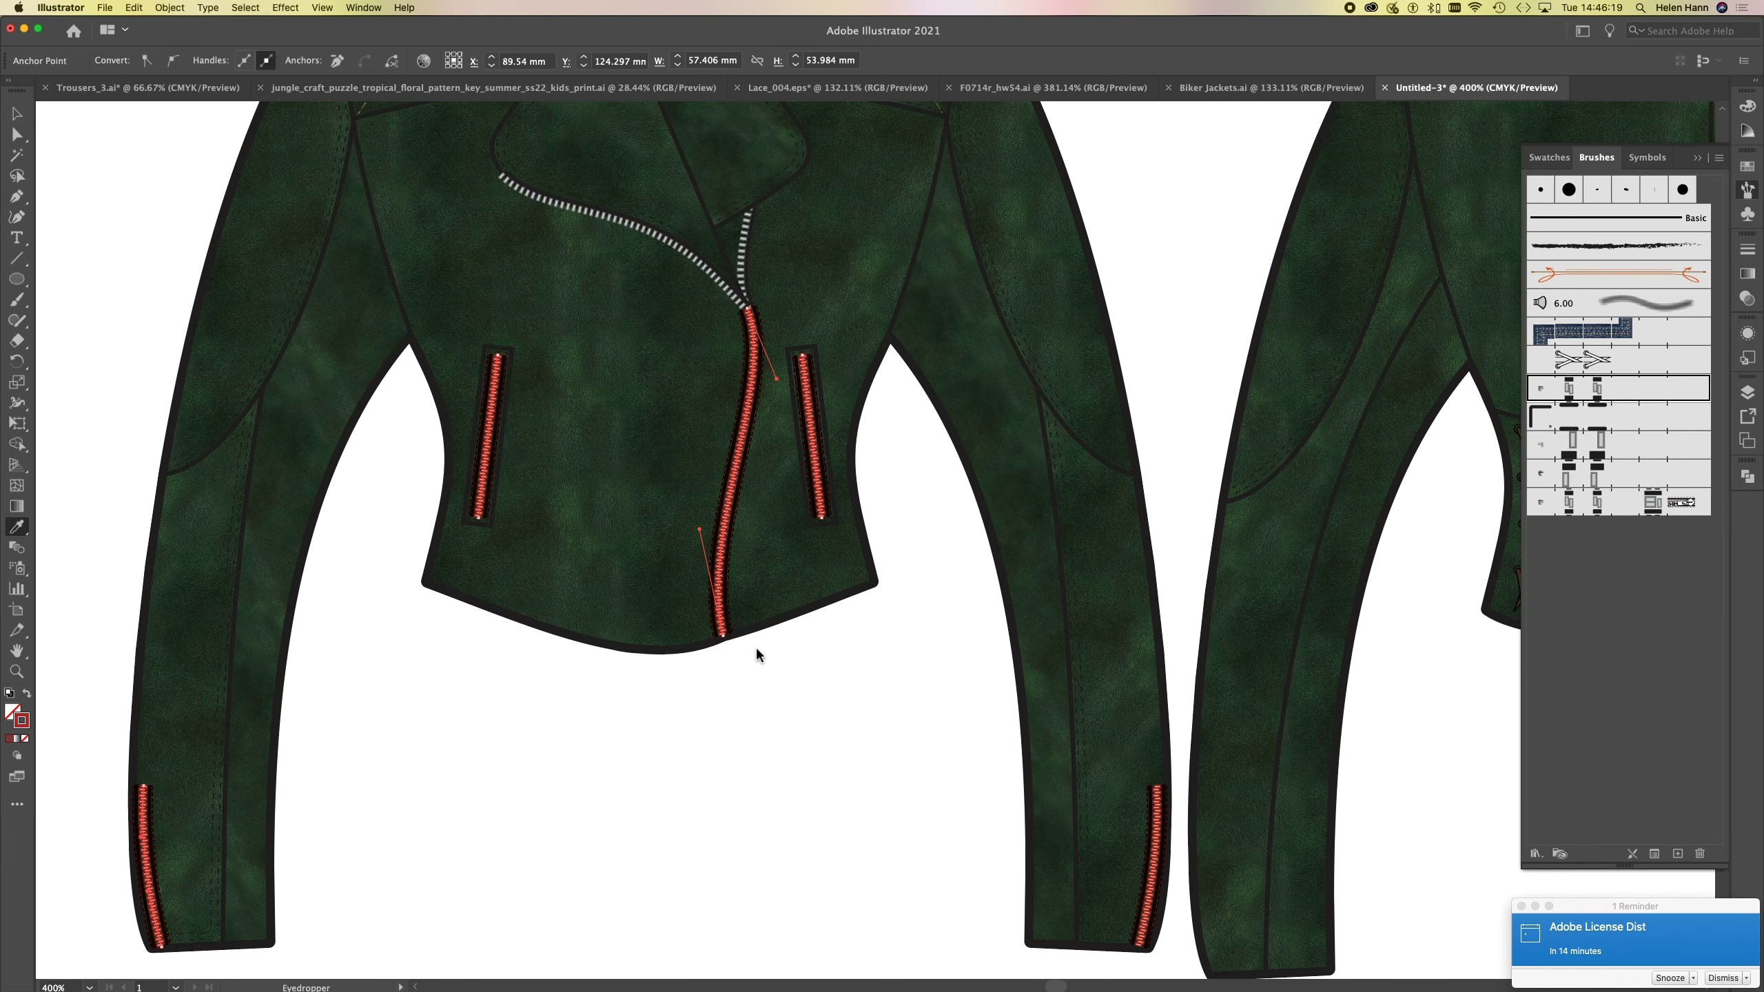
key(a)
click(623, 226)
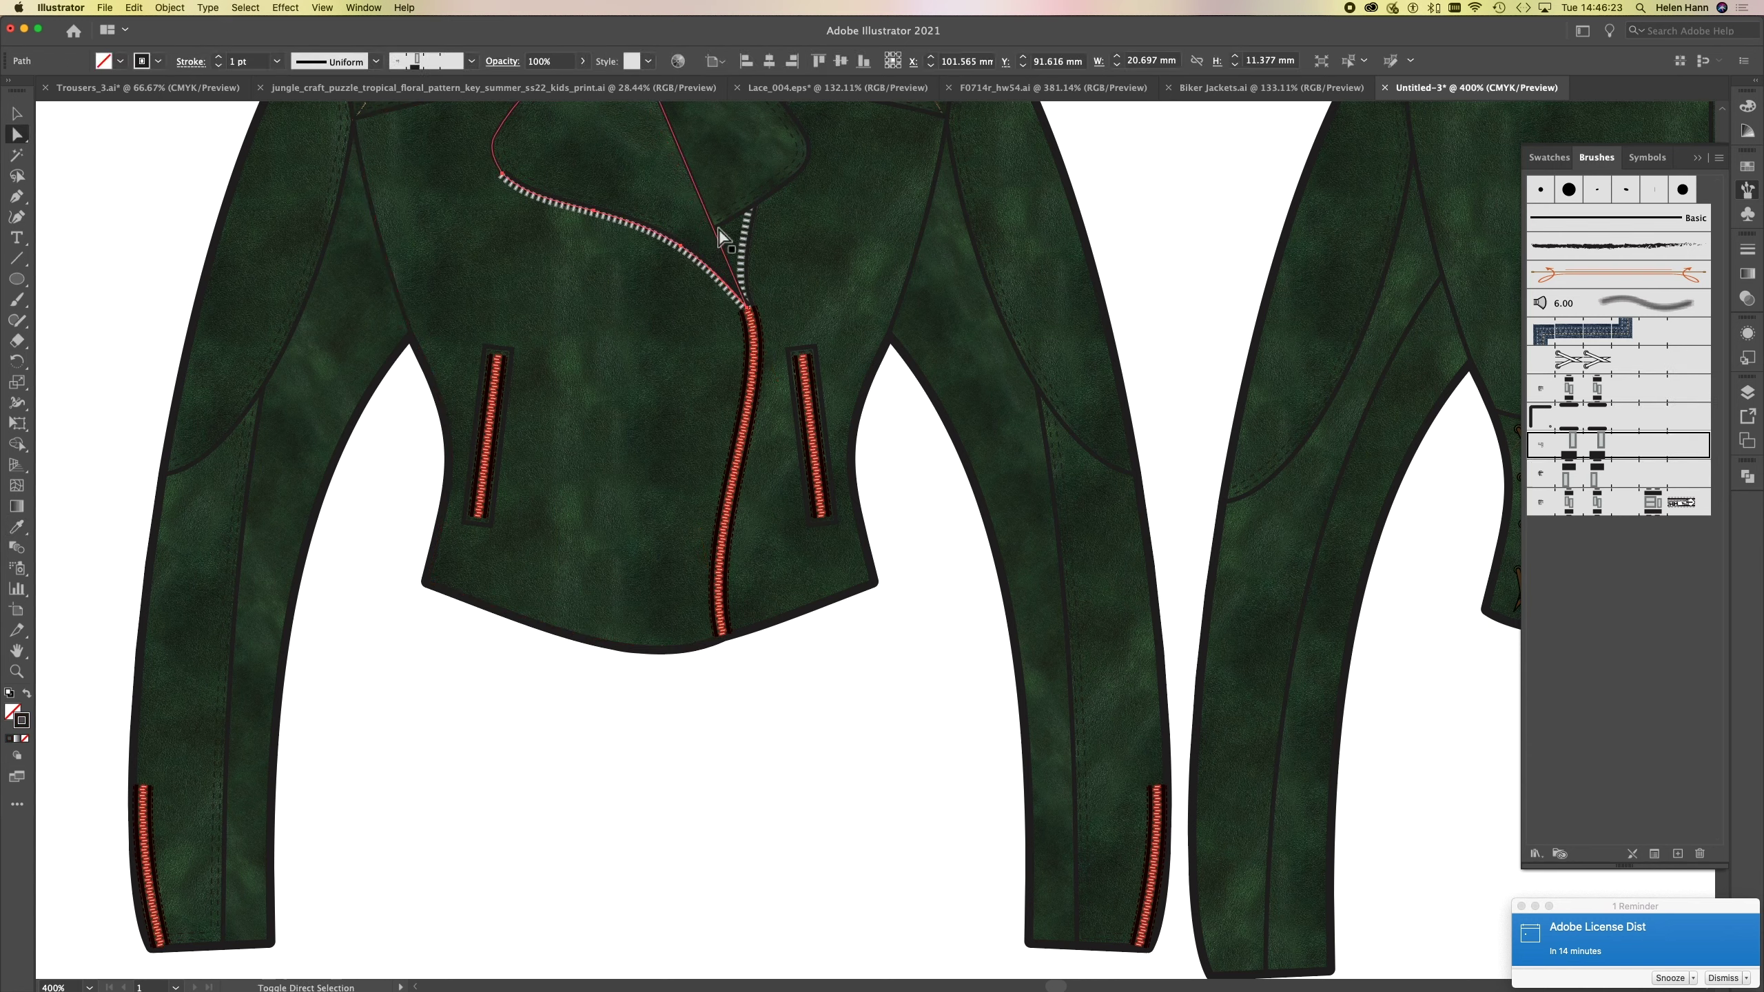
shift+click(746, 235)
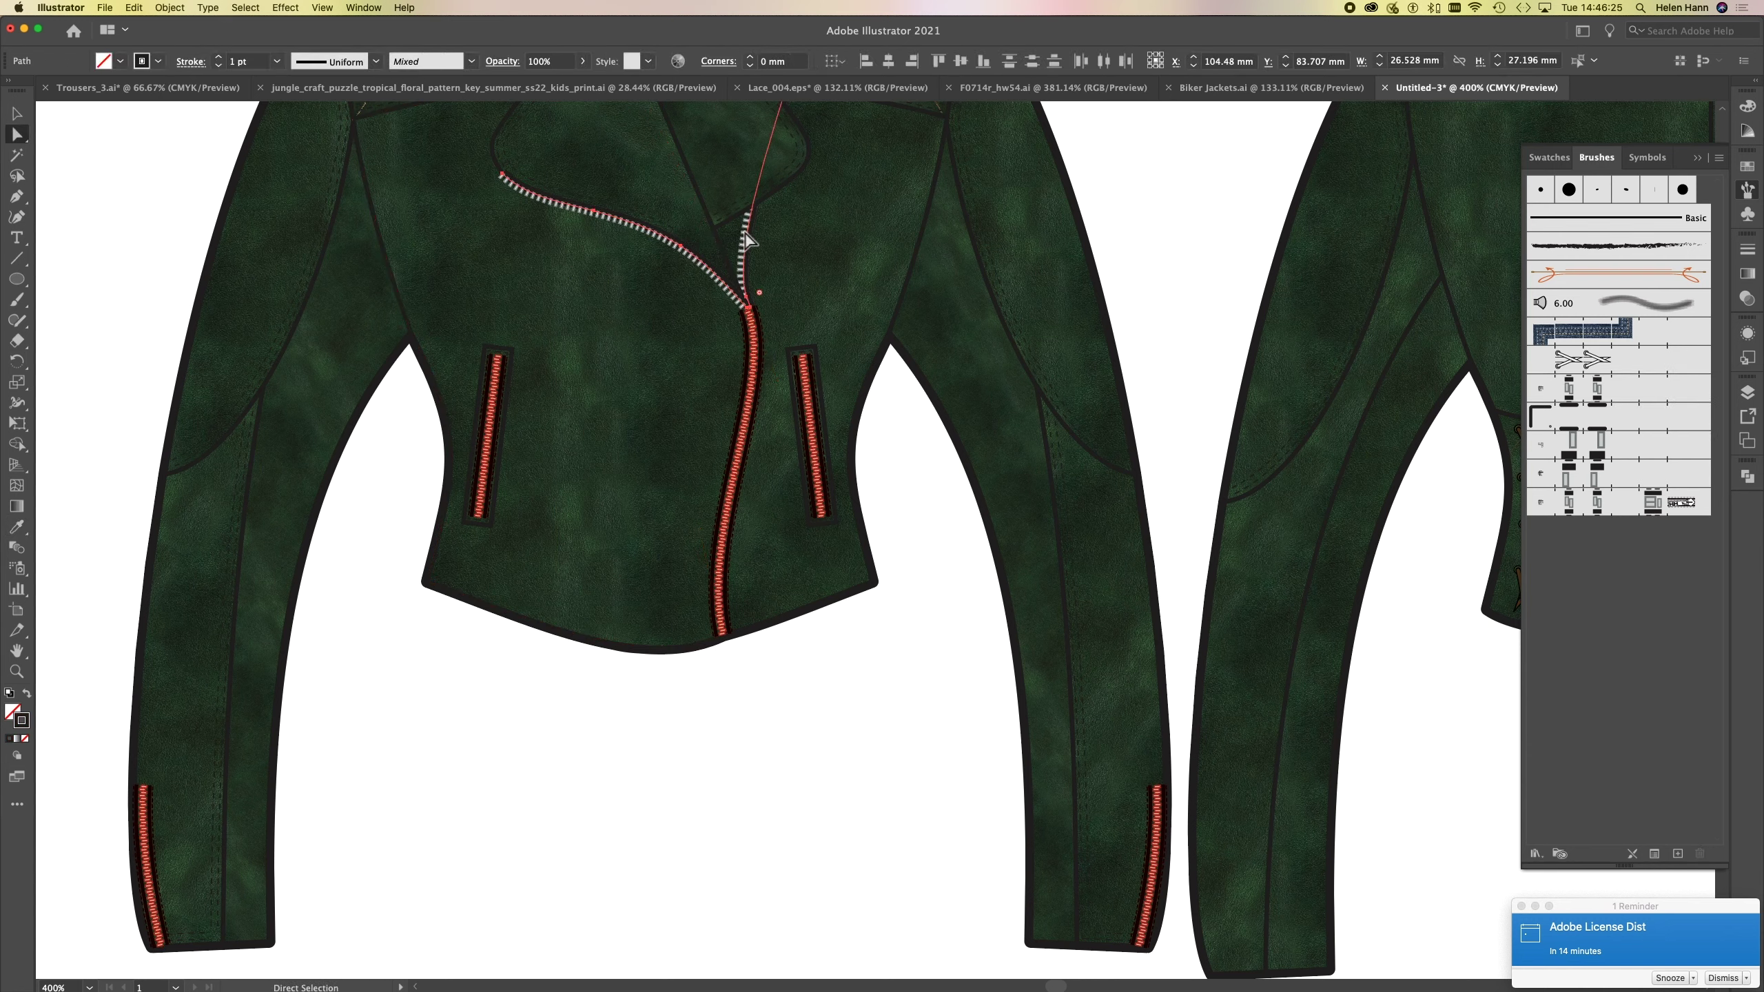
key(i)
click(810, 402)
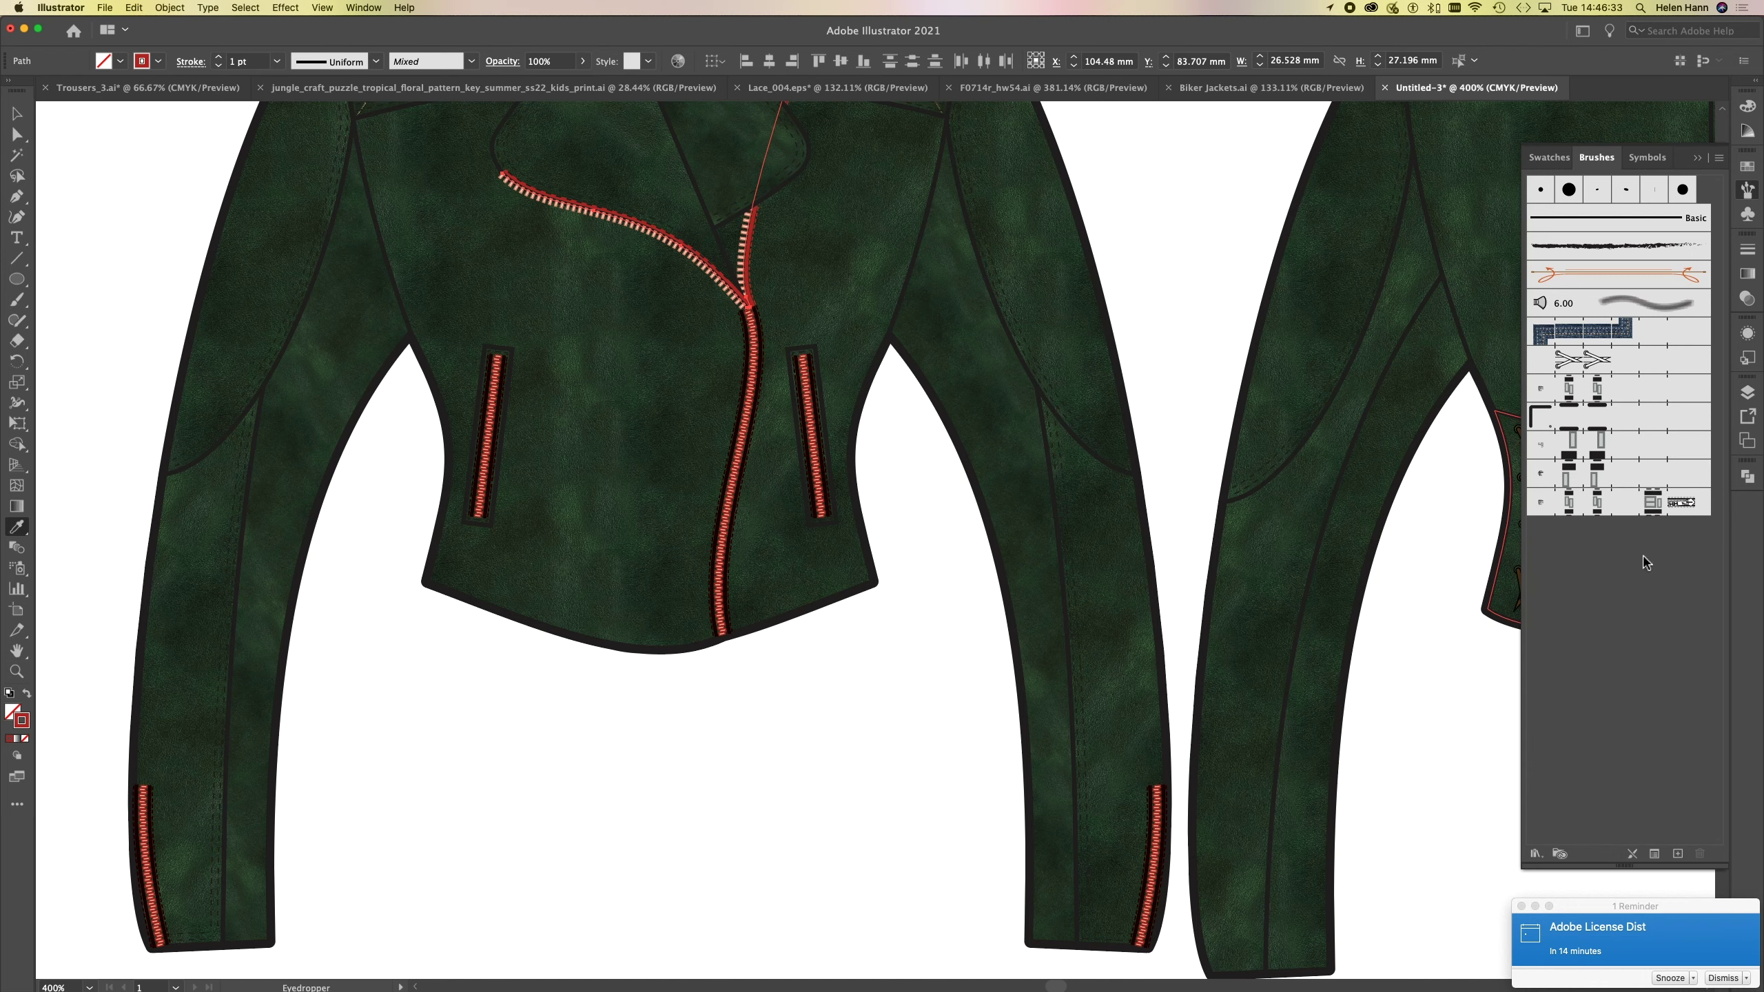
- Set the Half Zip brush's colorization method to Tints and Shades and apply the change to its existing strokes
double_click(1629, 450)
click(1263, 660)
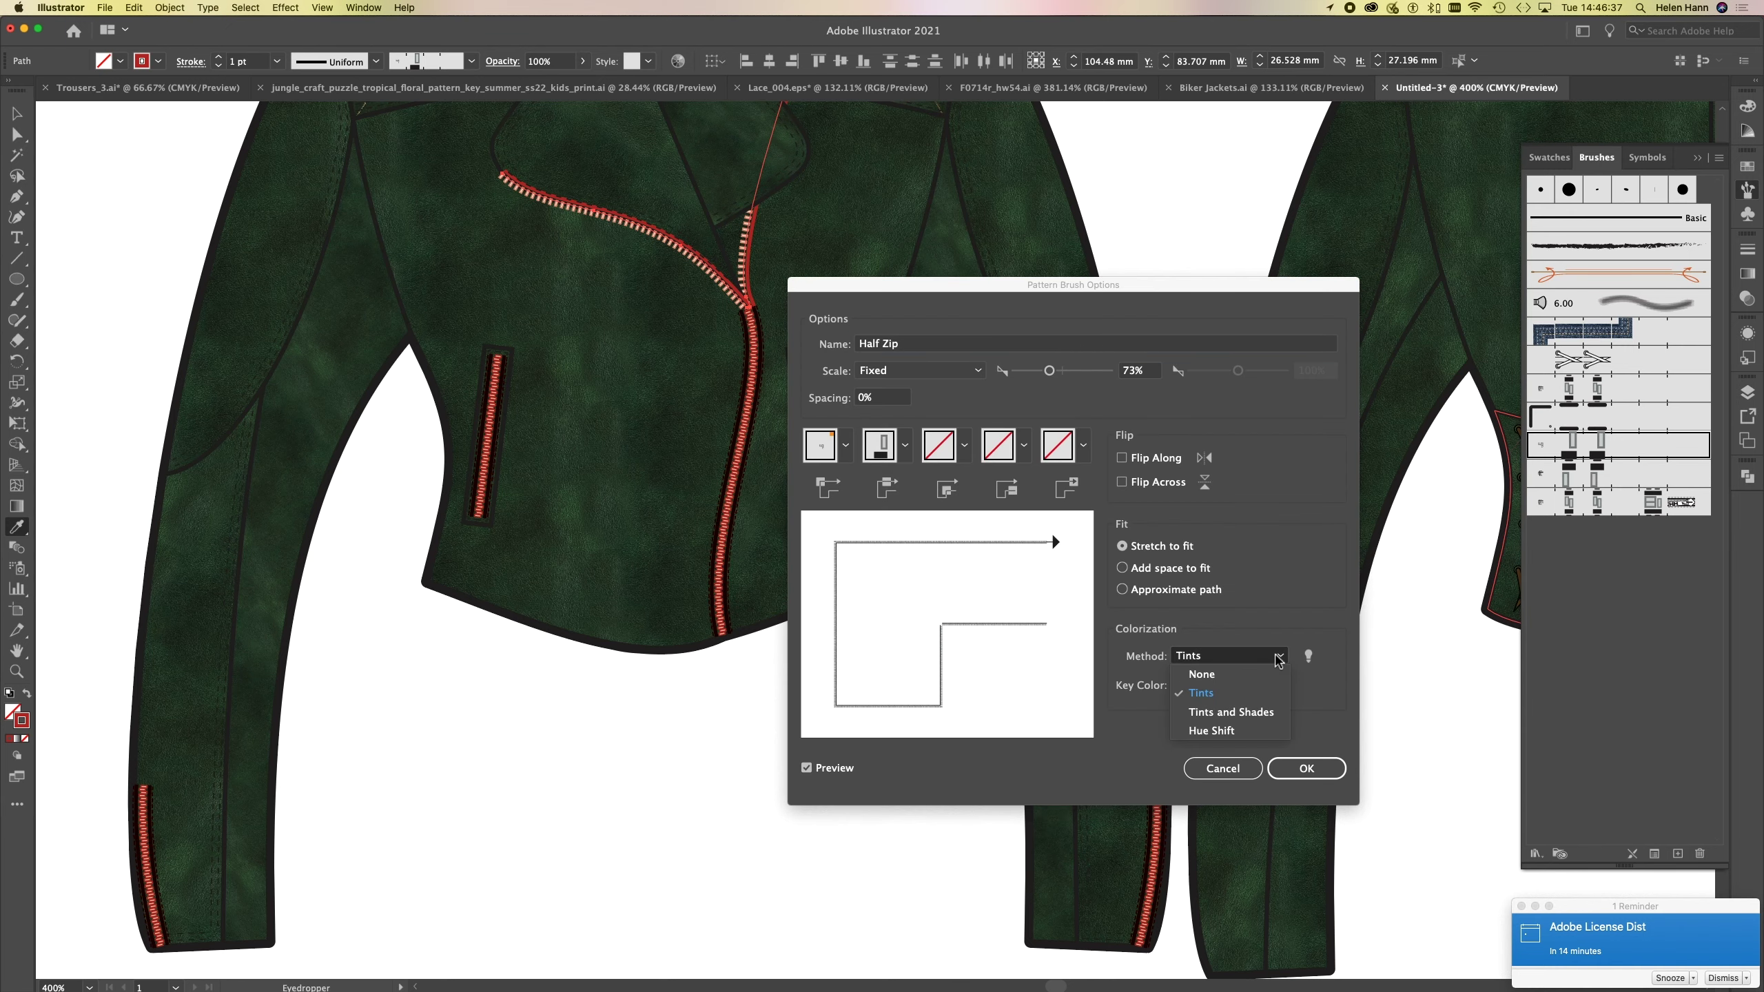
click(1264, 715)
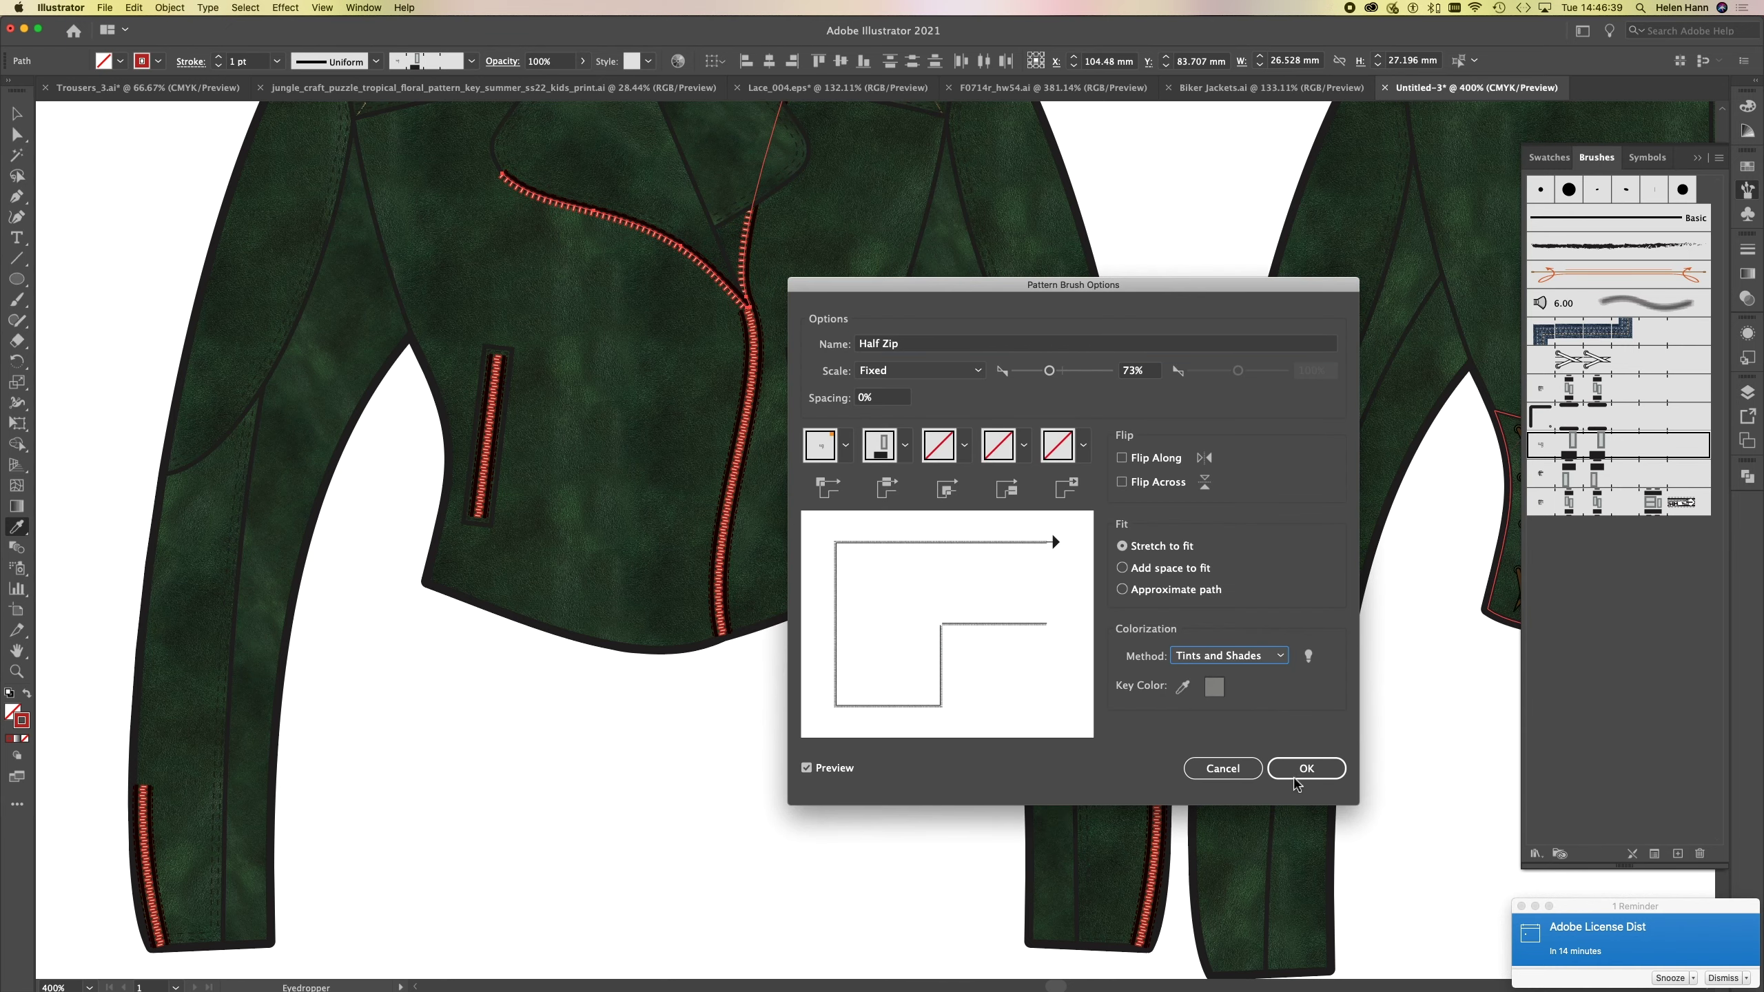
click(1306, 767)
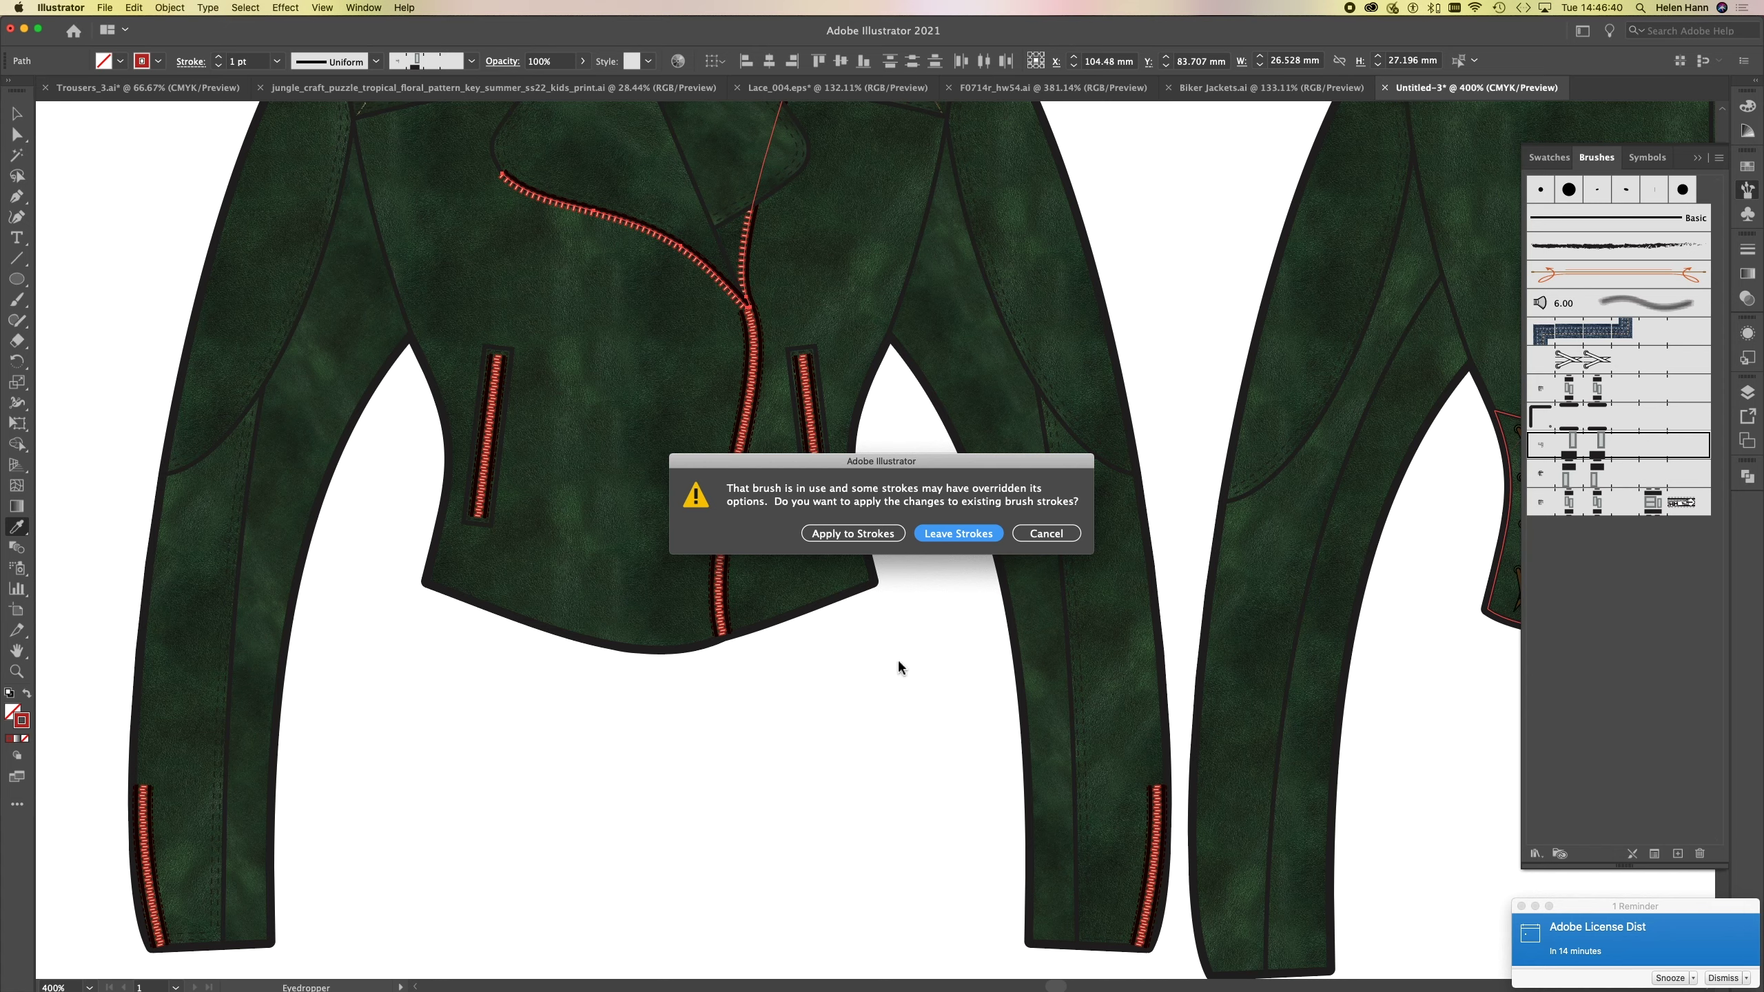
click(853, 533)
click(16, 113)
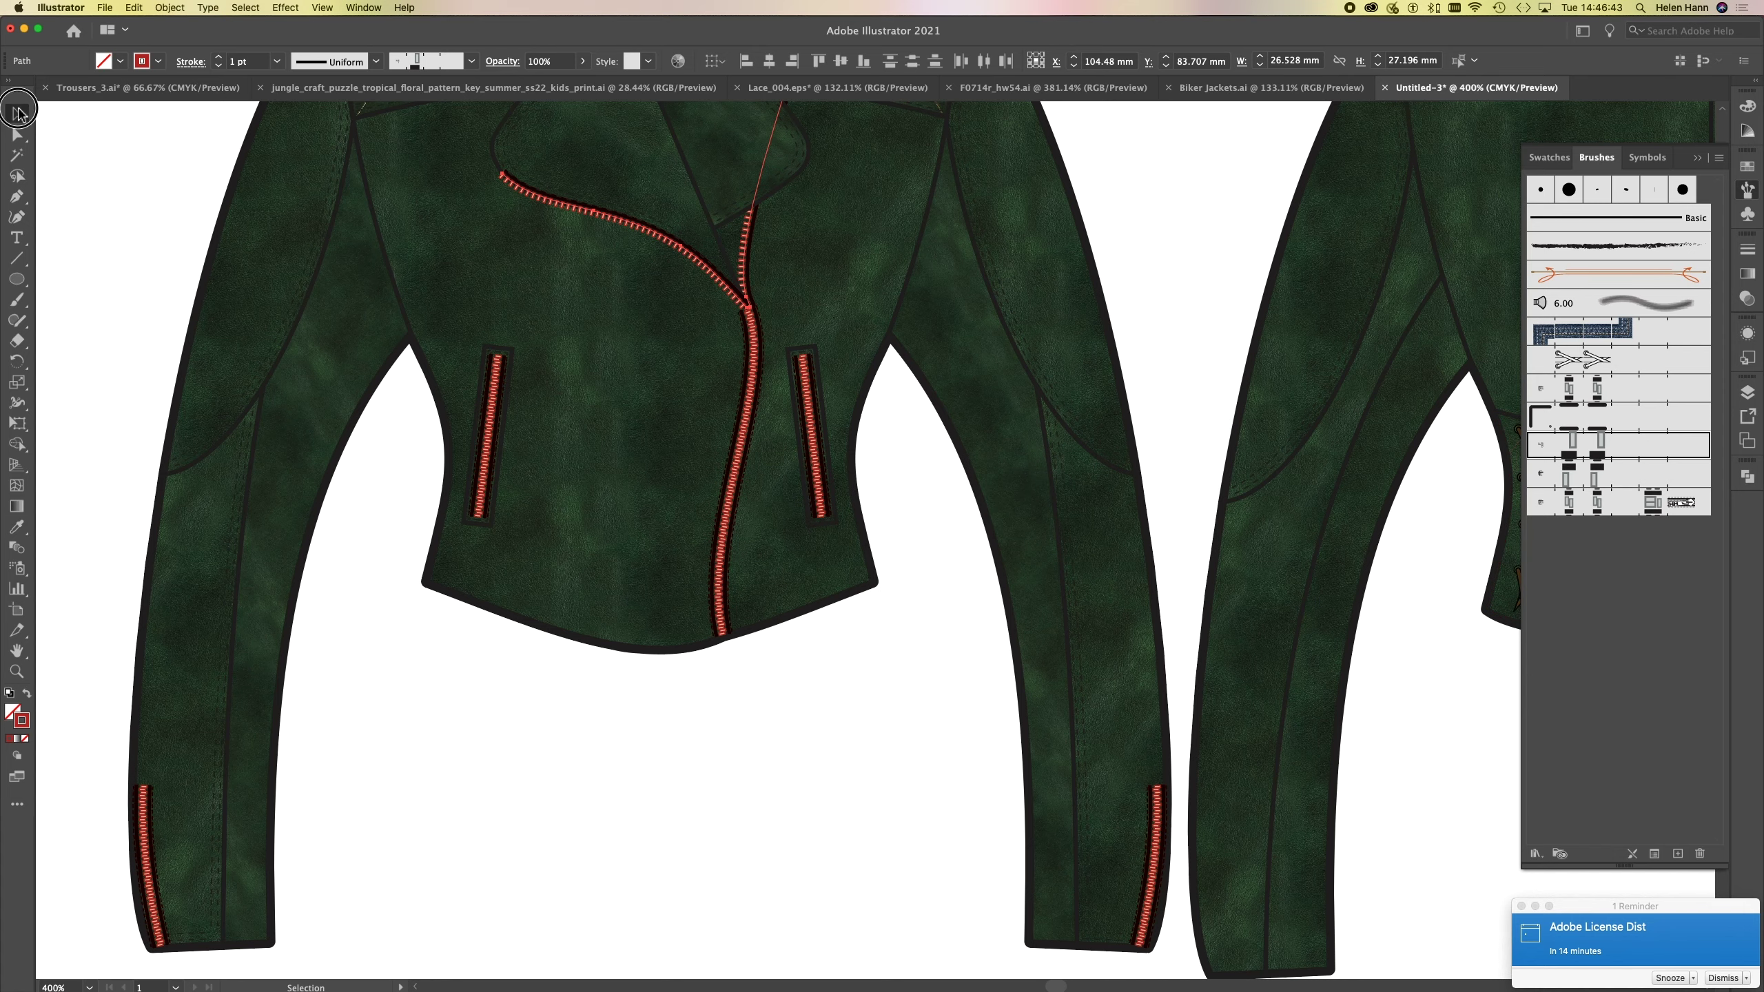
key(super+alt+space)
alt+super+click(819, 796)
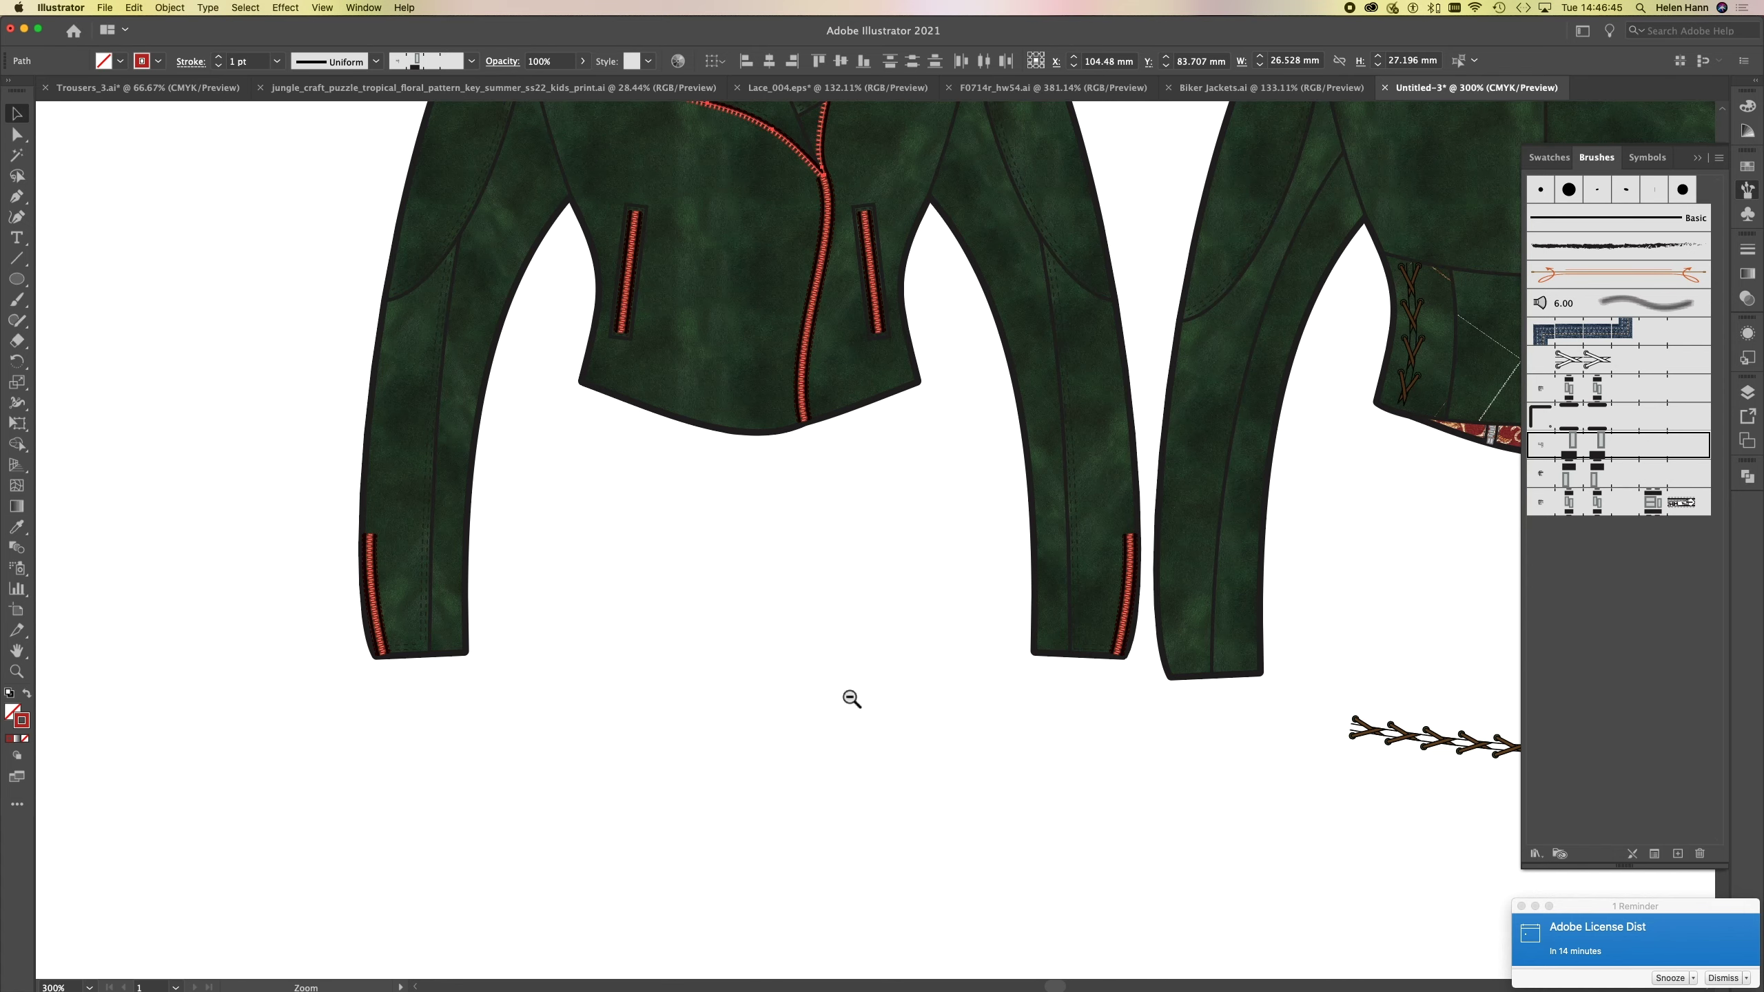
alt+super+click(851, 701)
drag(851, 563, 630, 756)
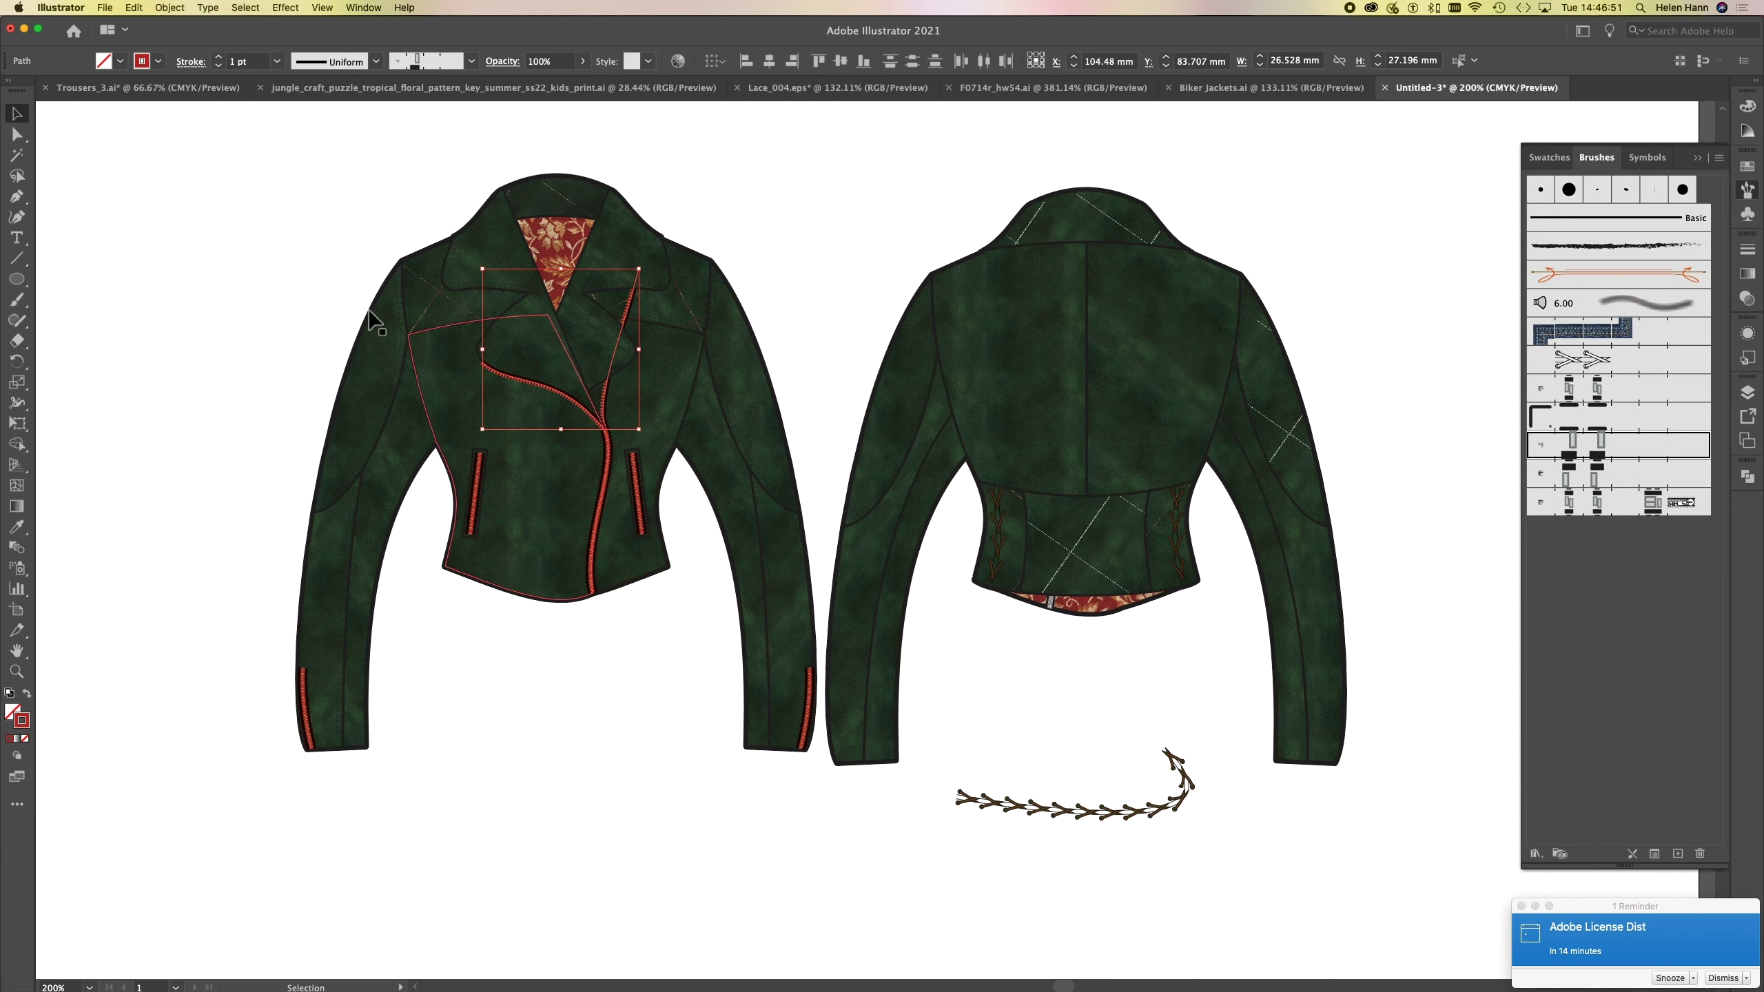
- Switch the zip path visible on the lining at the back hem to a different zip pattern brush, and deselect it
click(17, 135)
click(257, 307)
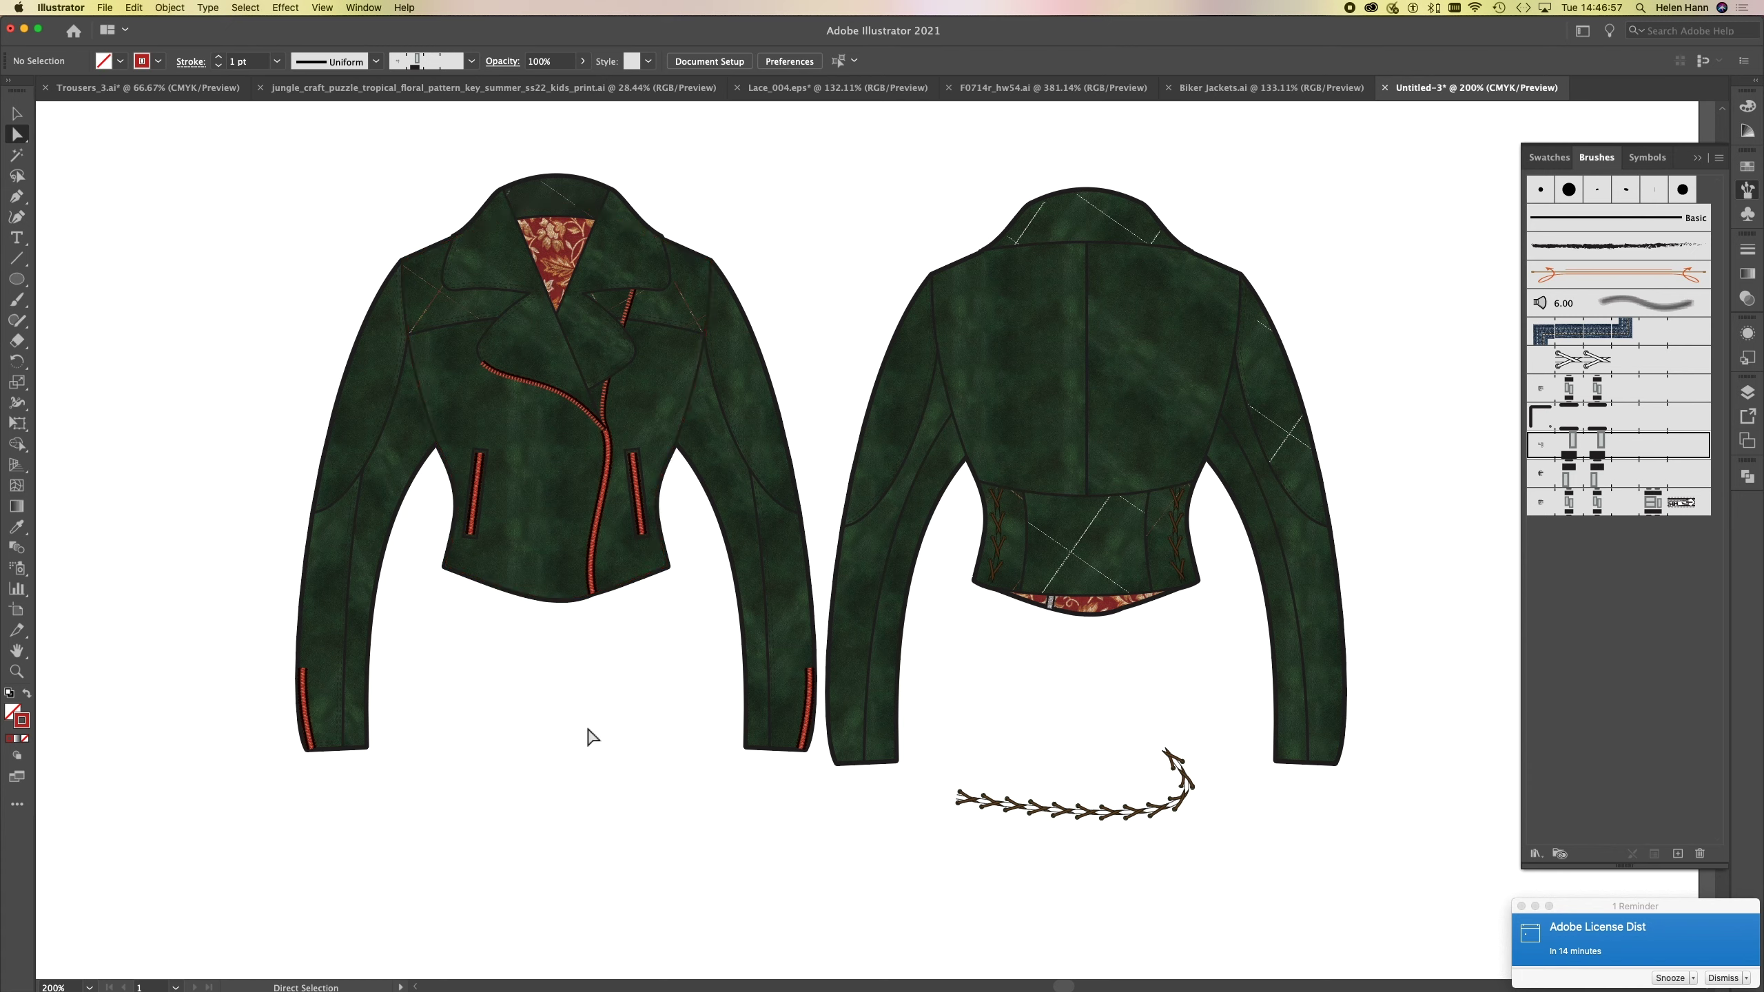
click(1051, 607)
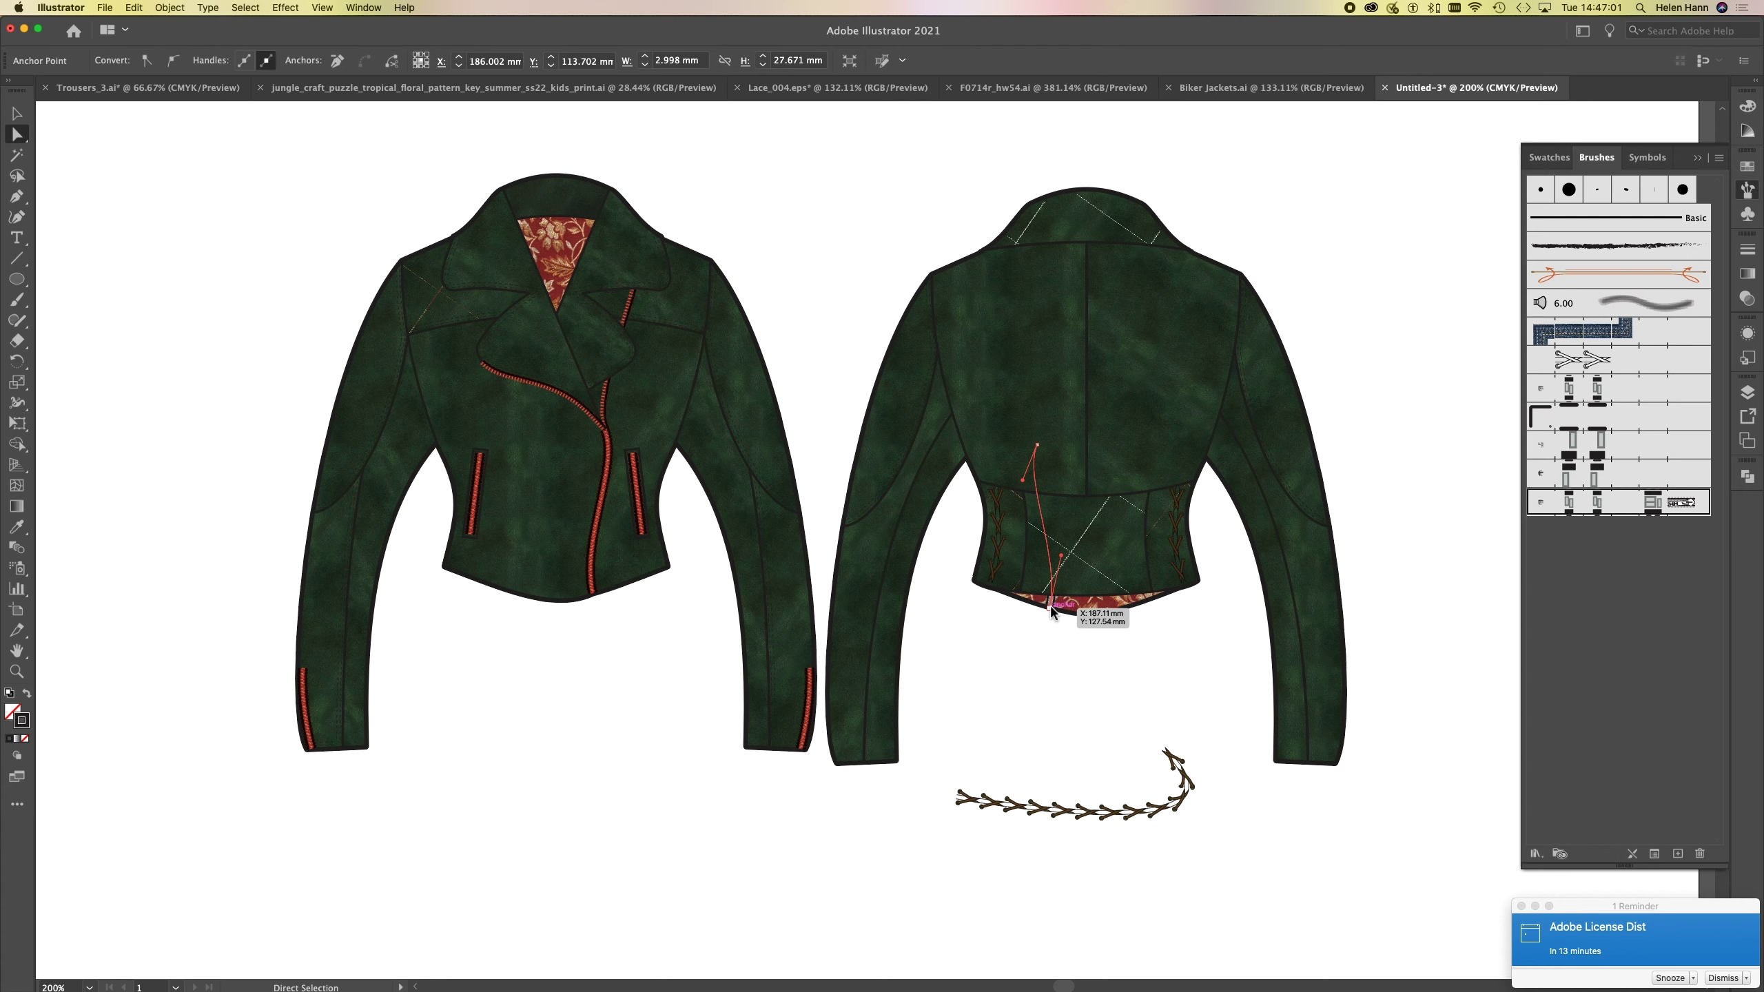
click(1580, 399)
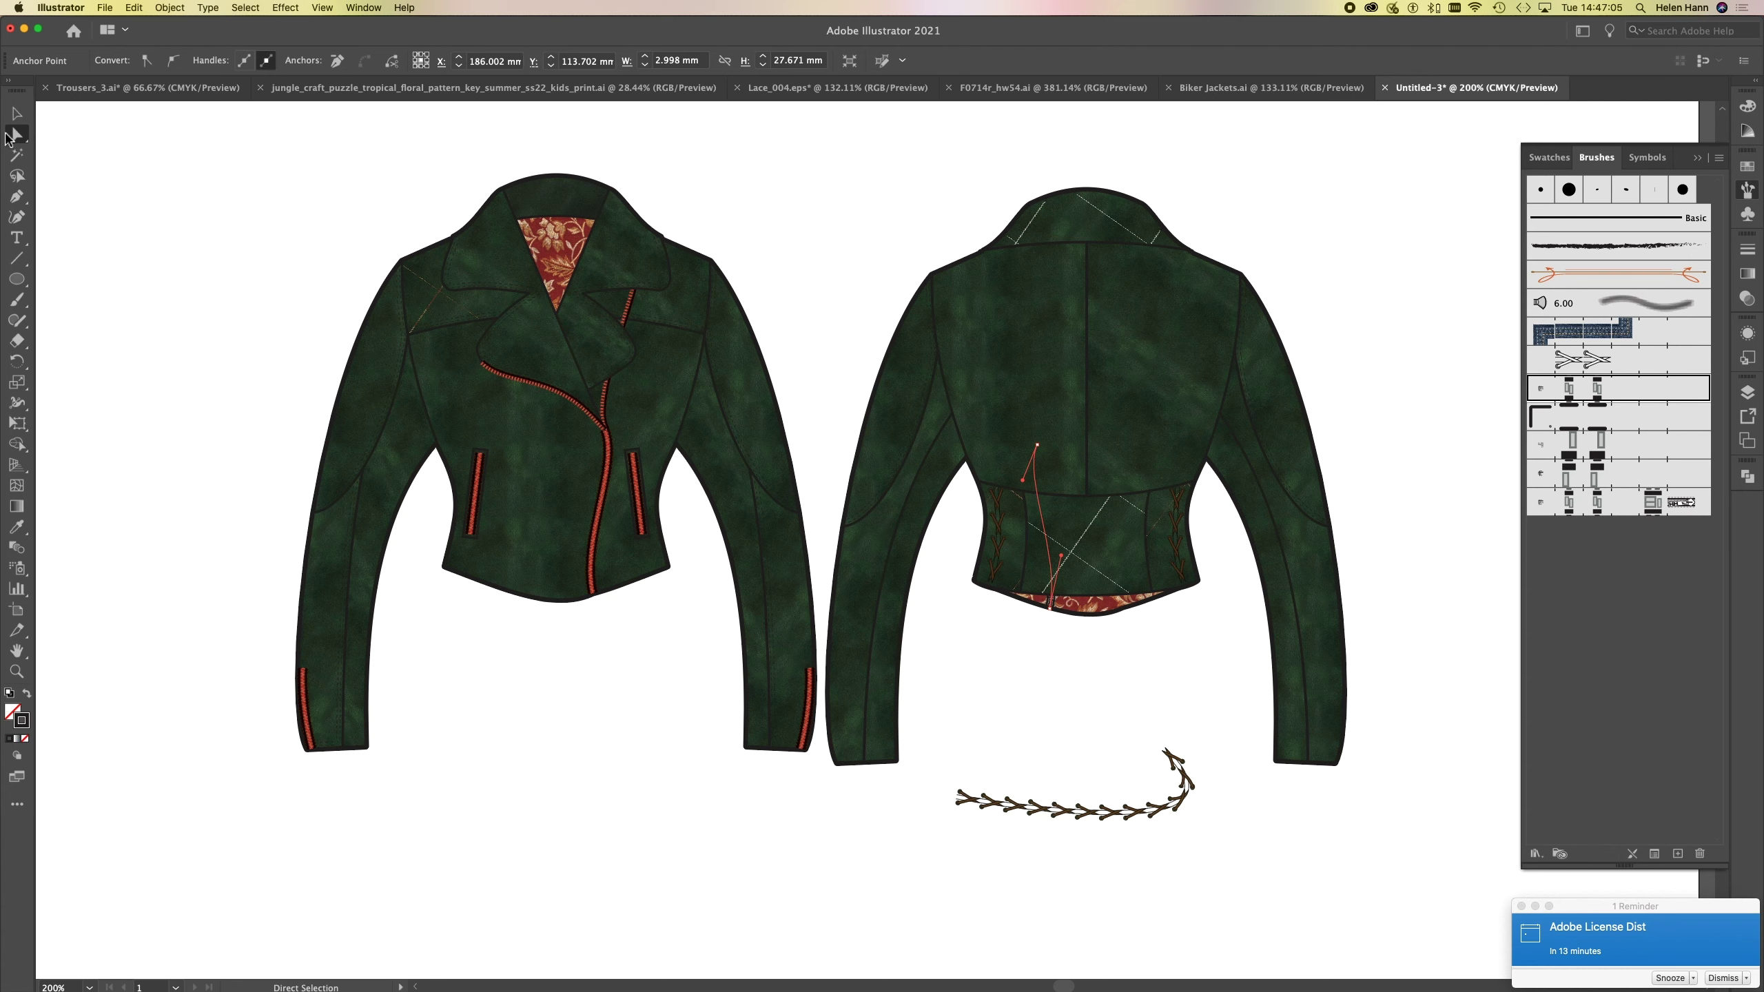
click(198, 274)
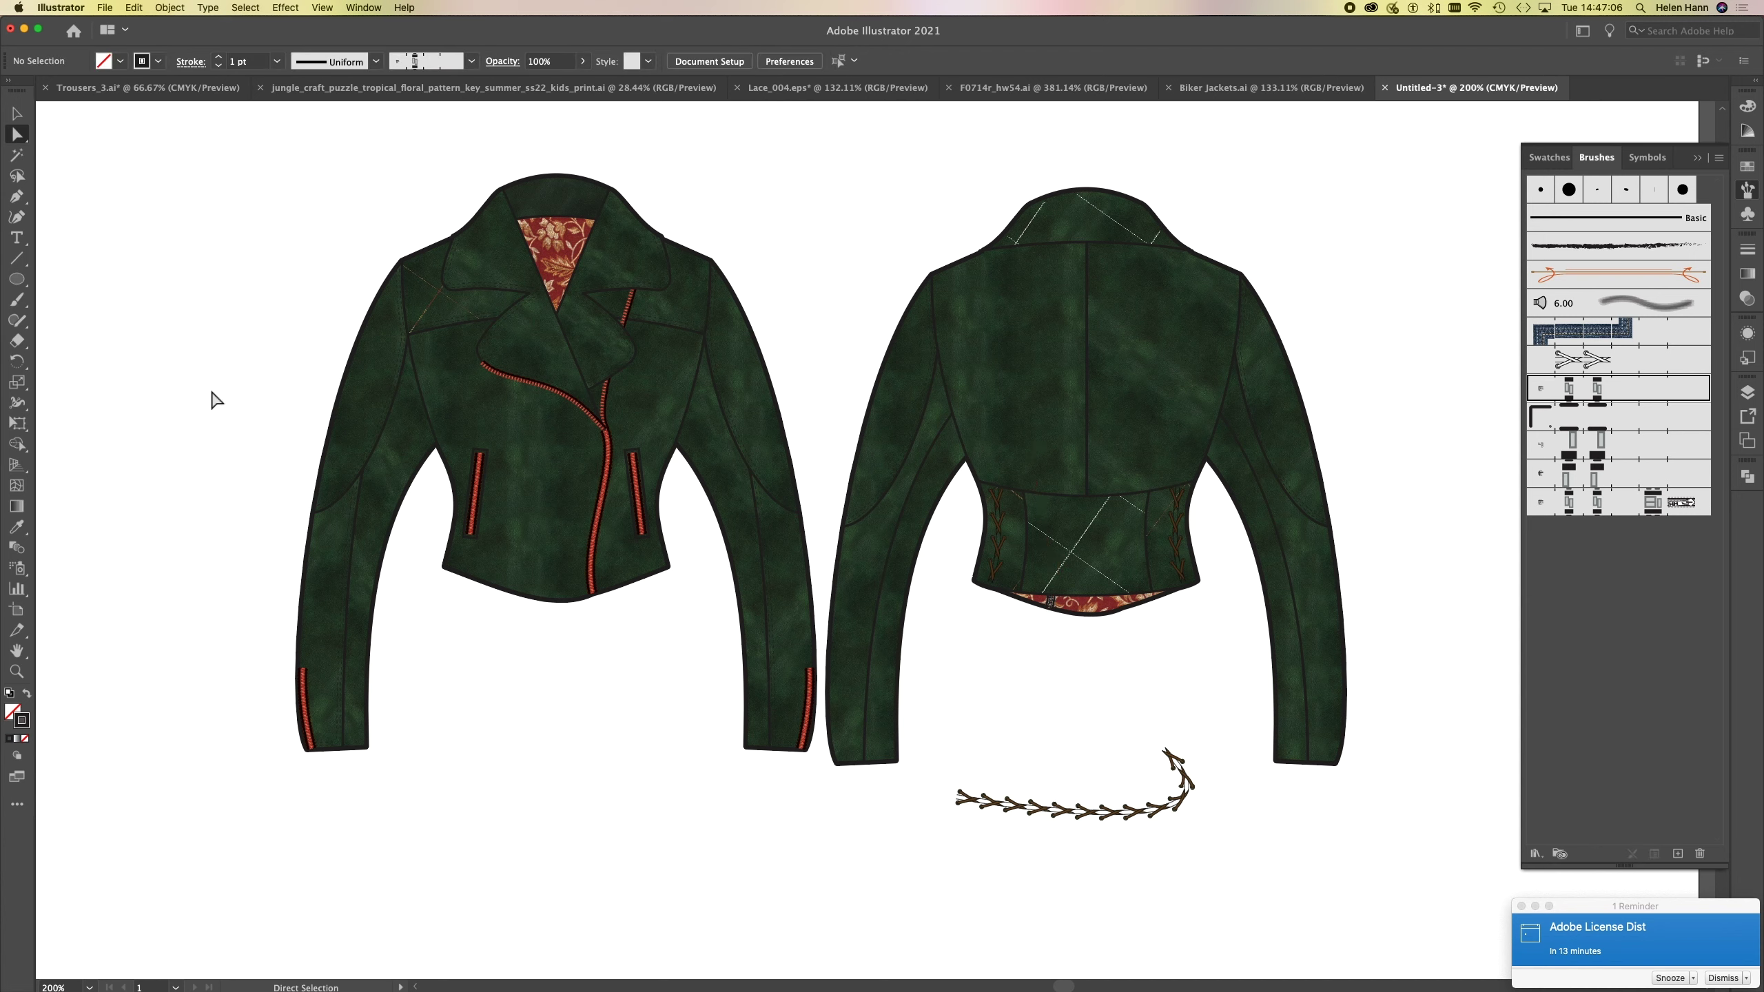
- Copy the red cuff zip's appearance with the Eyedropper onto the zip path at the back hem lining, and deselect it
click(1050, 601)
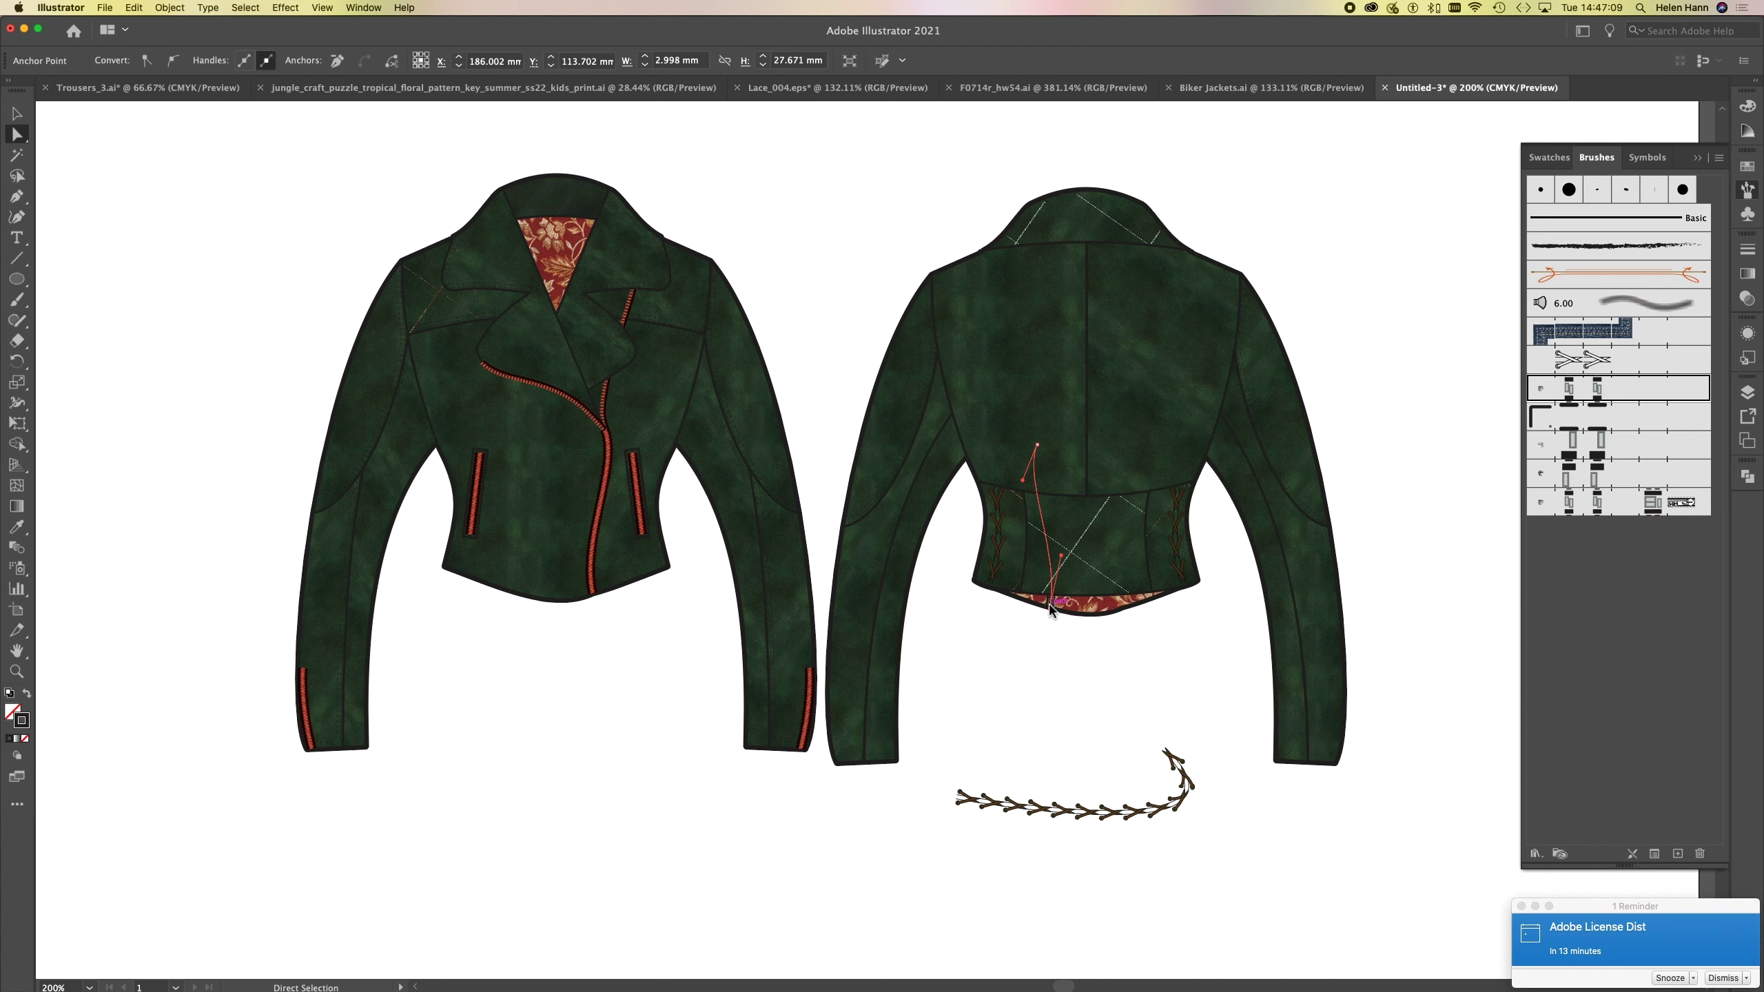
key(i)
click(811, 689)
click(16, 134)
click(185, 260)
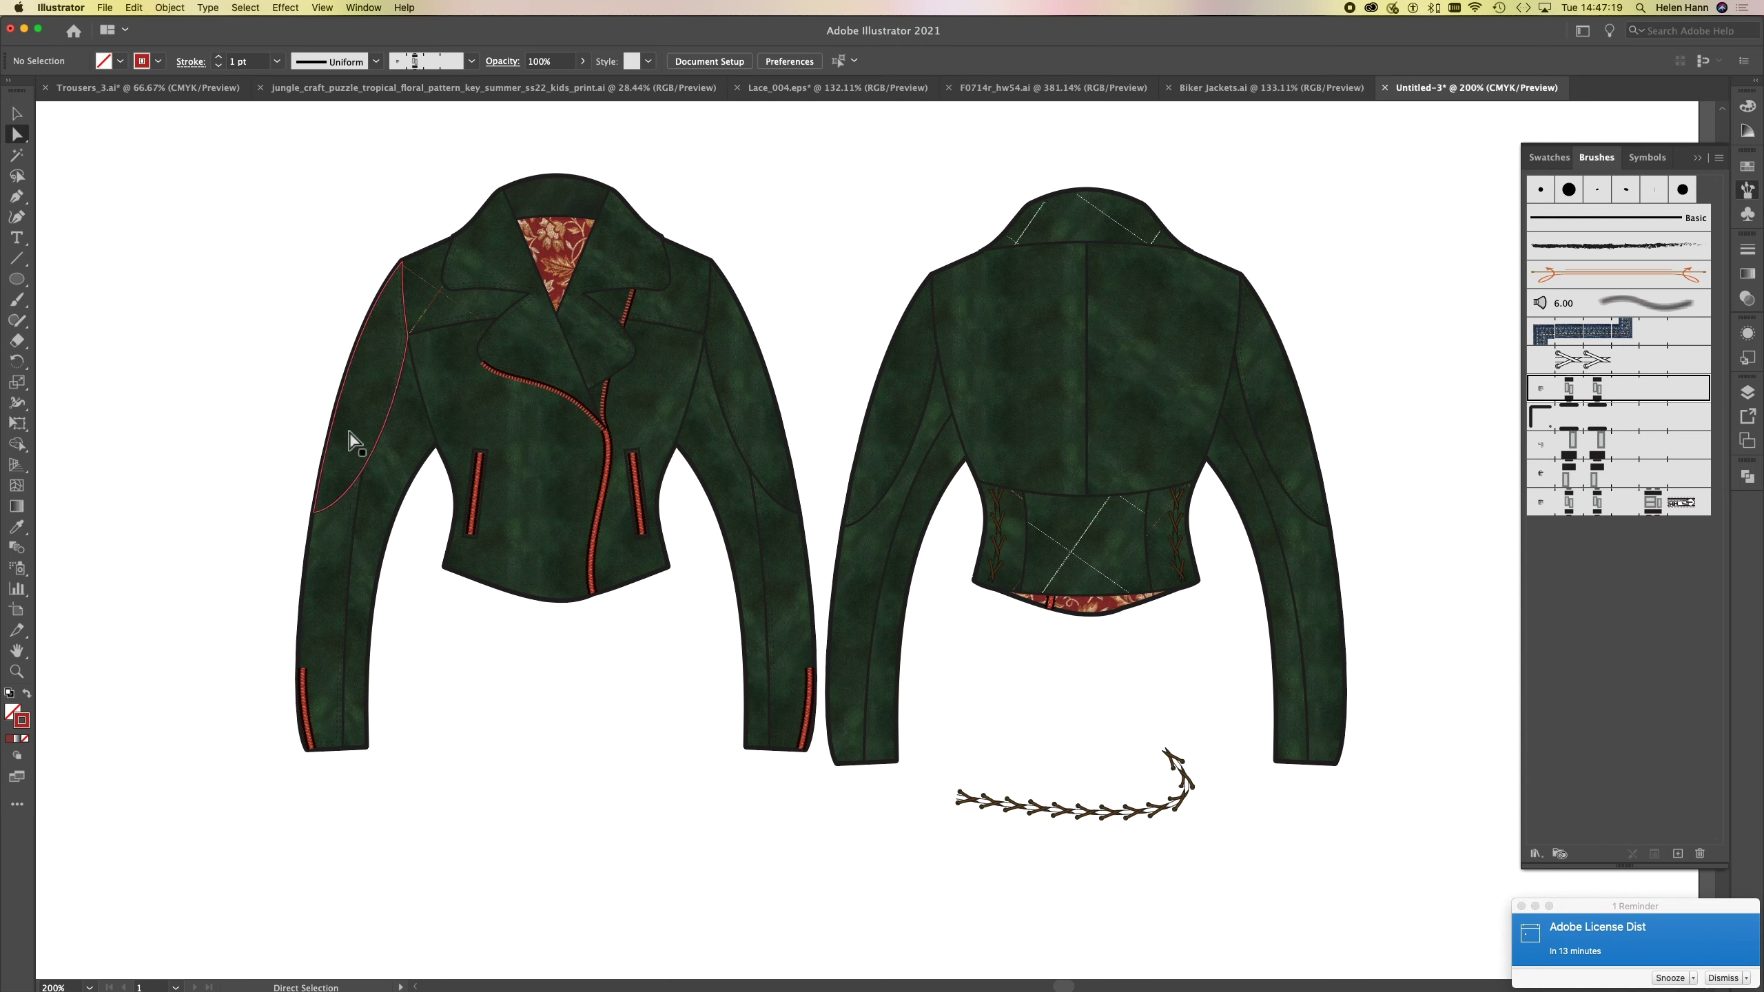
- Set the white lower fill of the front view's left upper-sleeve panel to the Quilting swatch and stack it above the leather fill
click(17, 672)
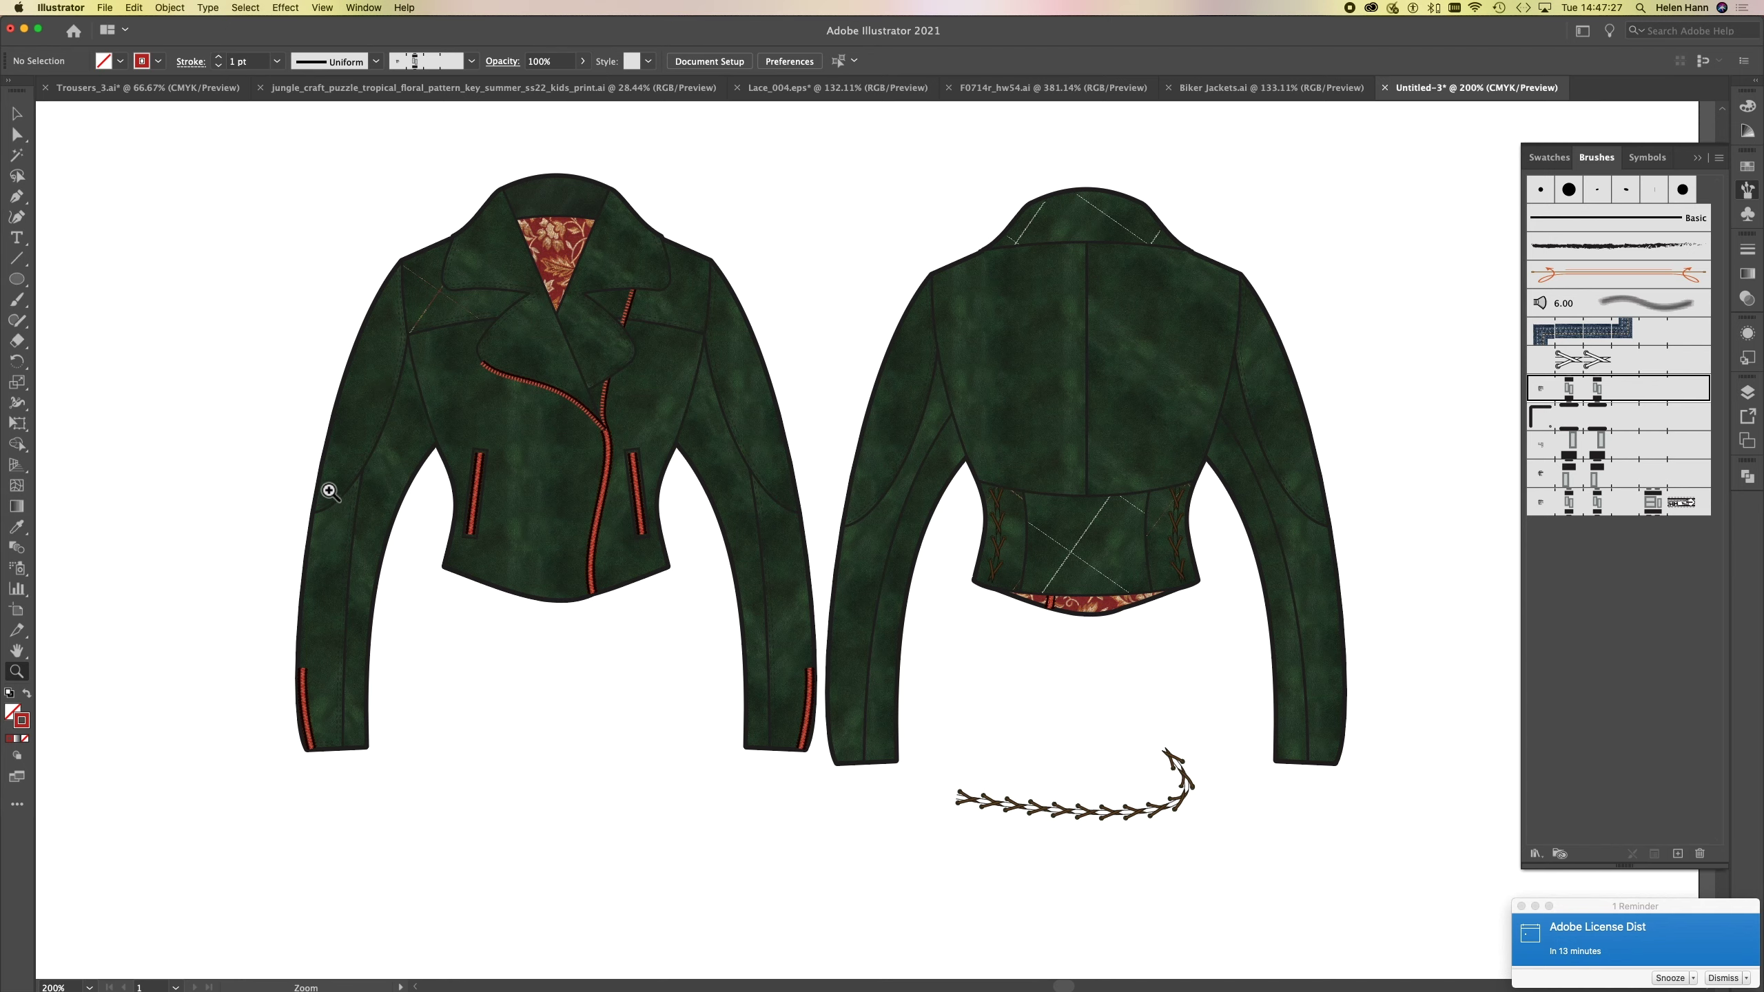
drag(362, 410, 510, 441)
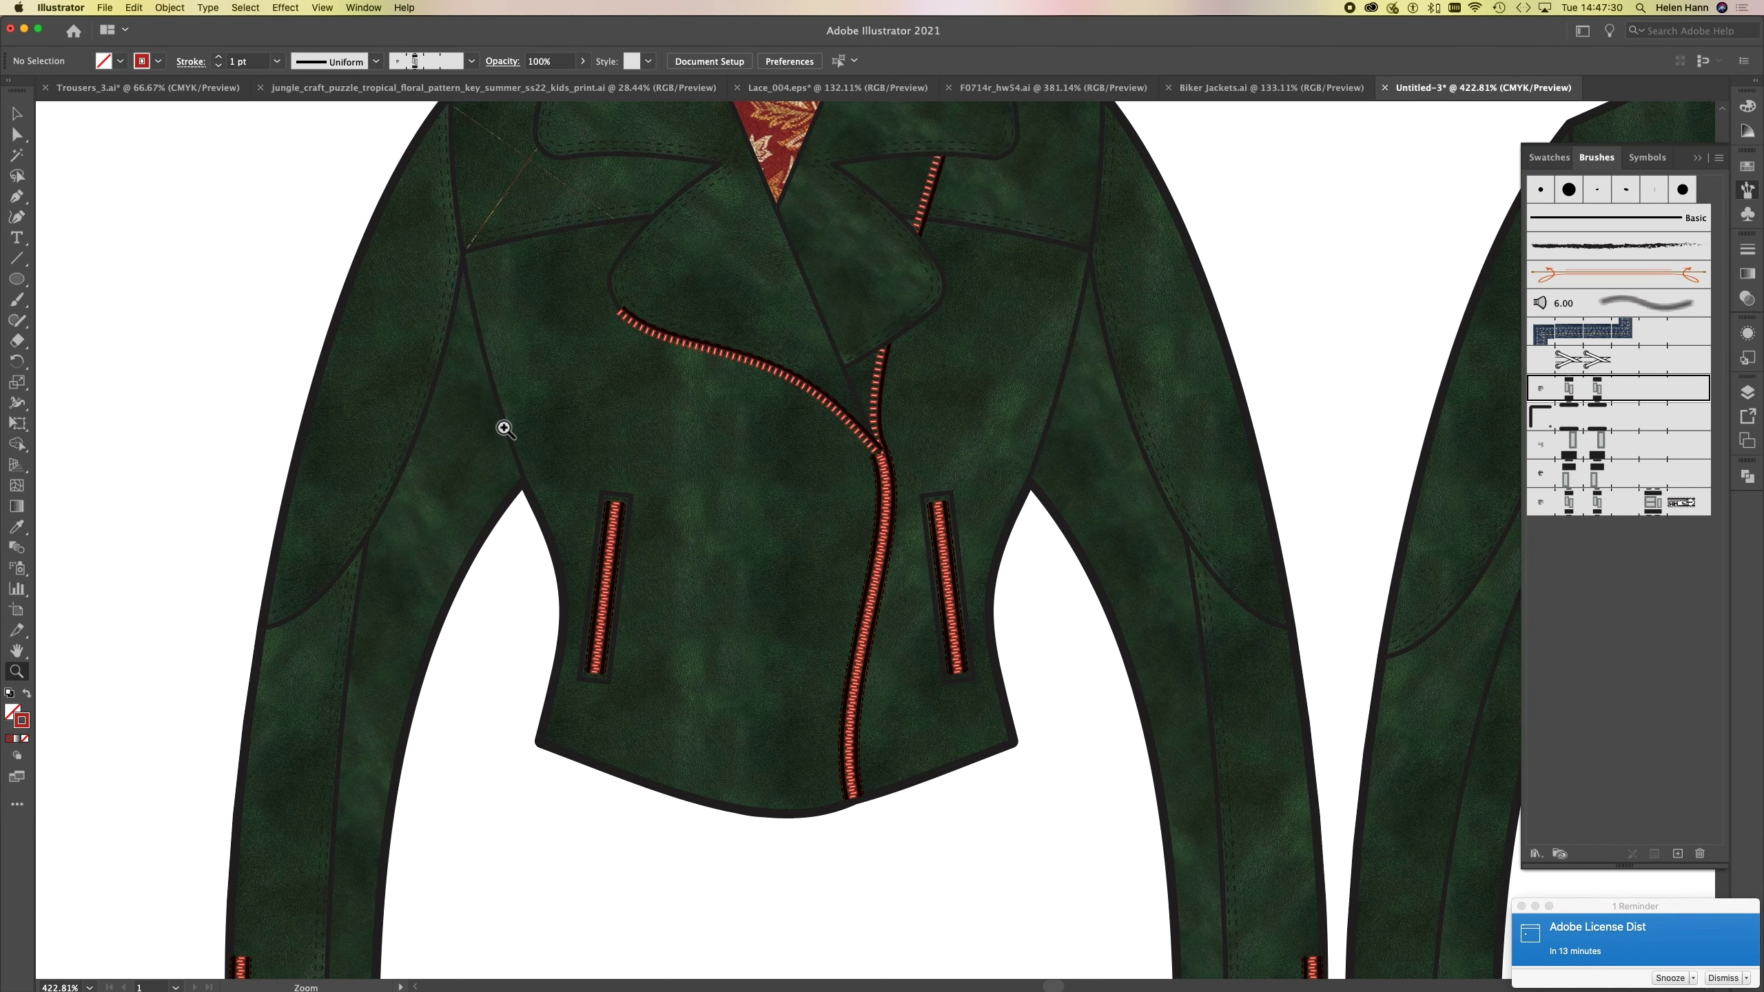
click(17, 135)
click(362, 403)
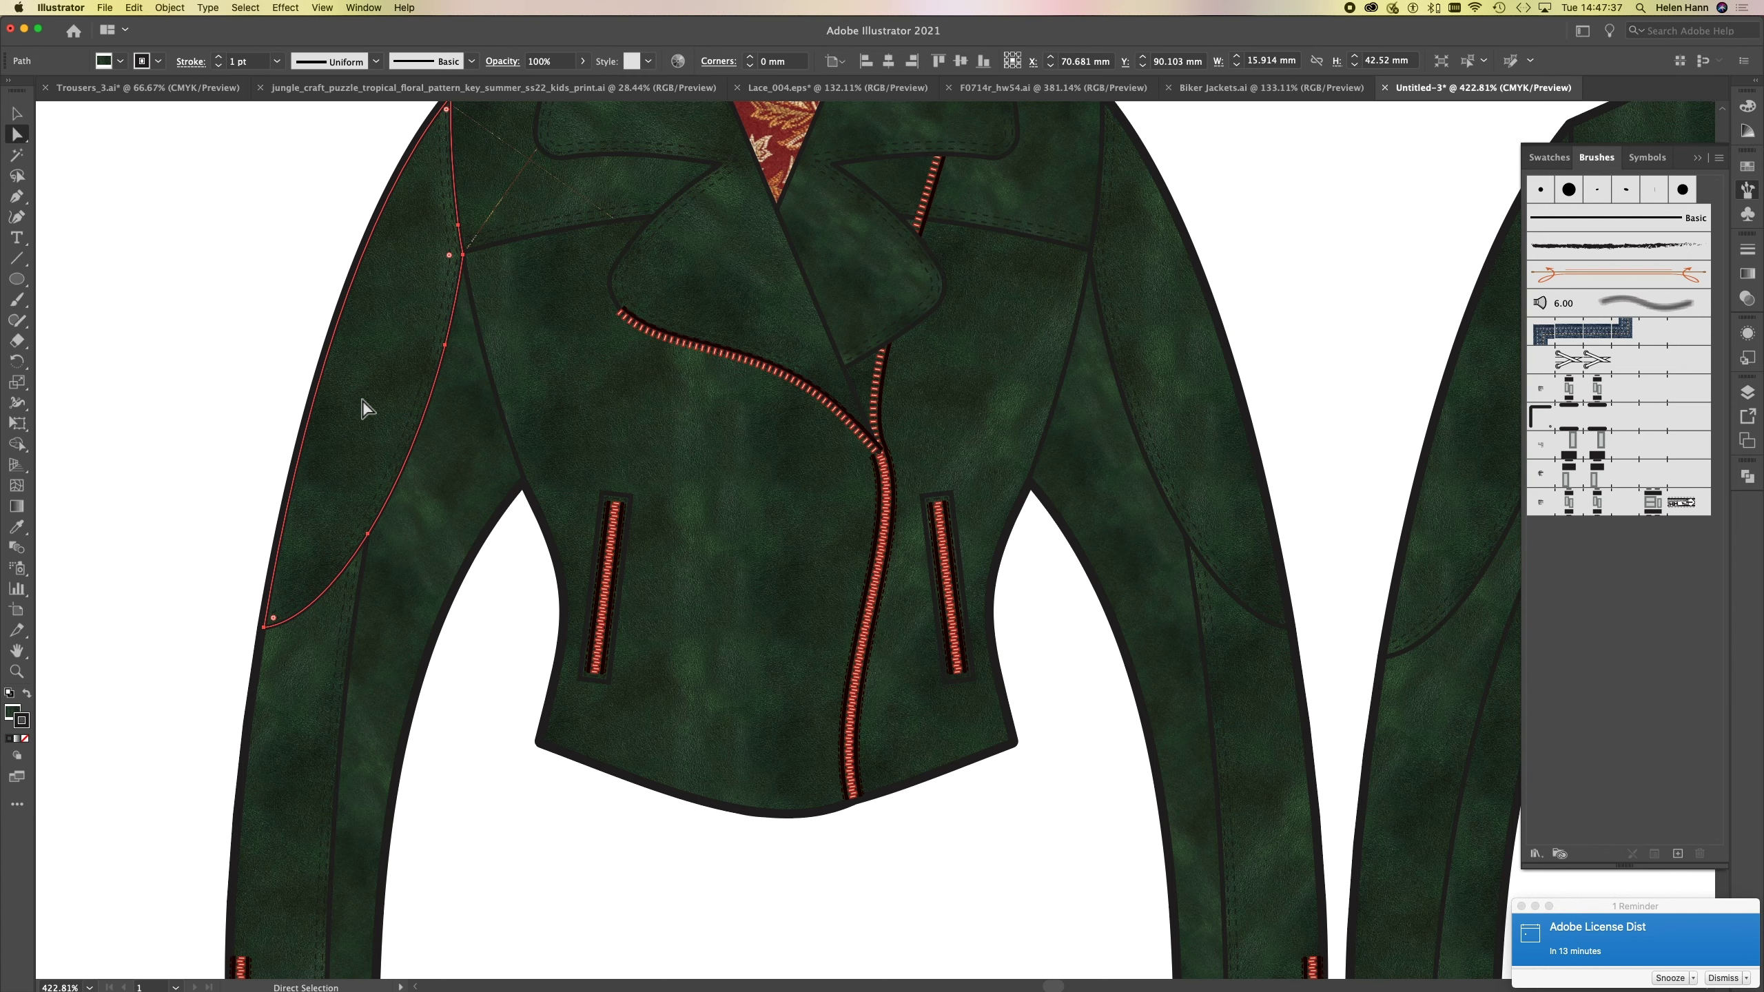
shift+click(1390, 445)
click(1748, 333)
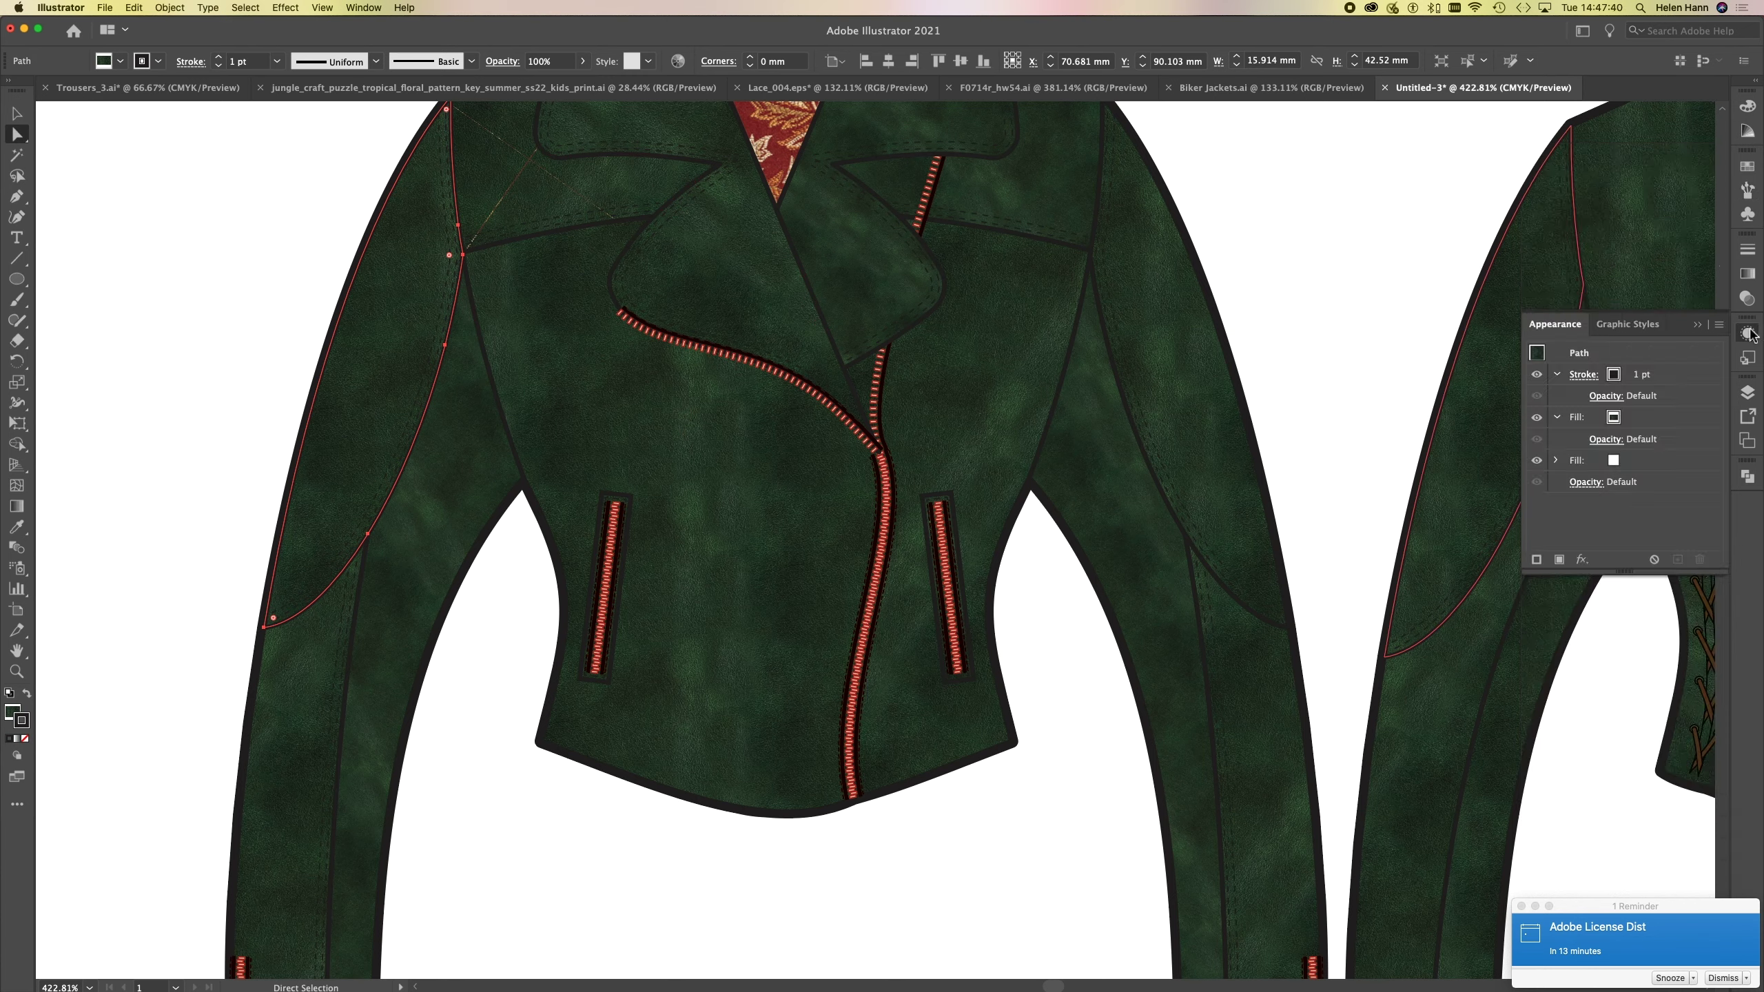
click(1613, 470)
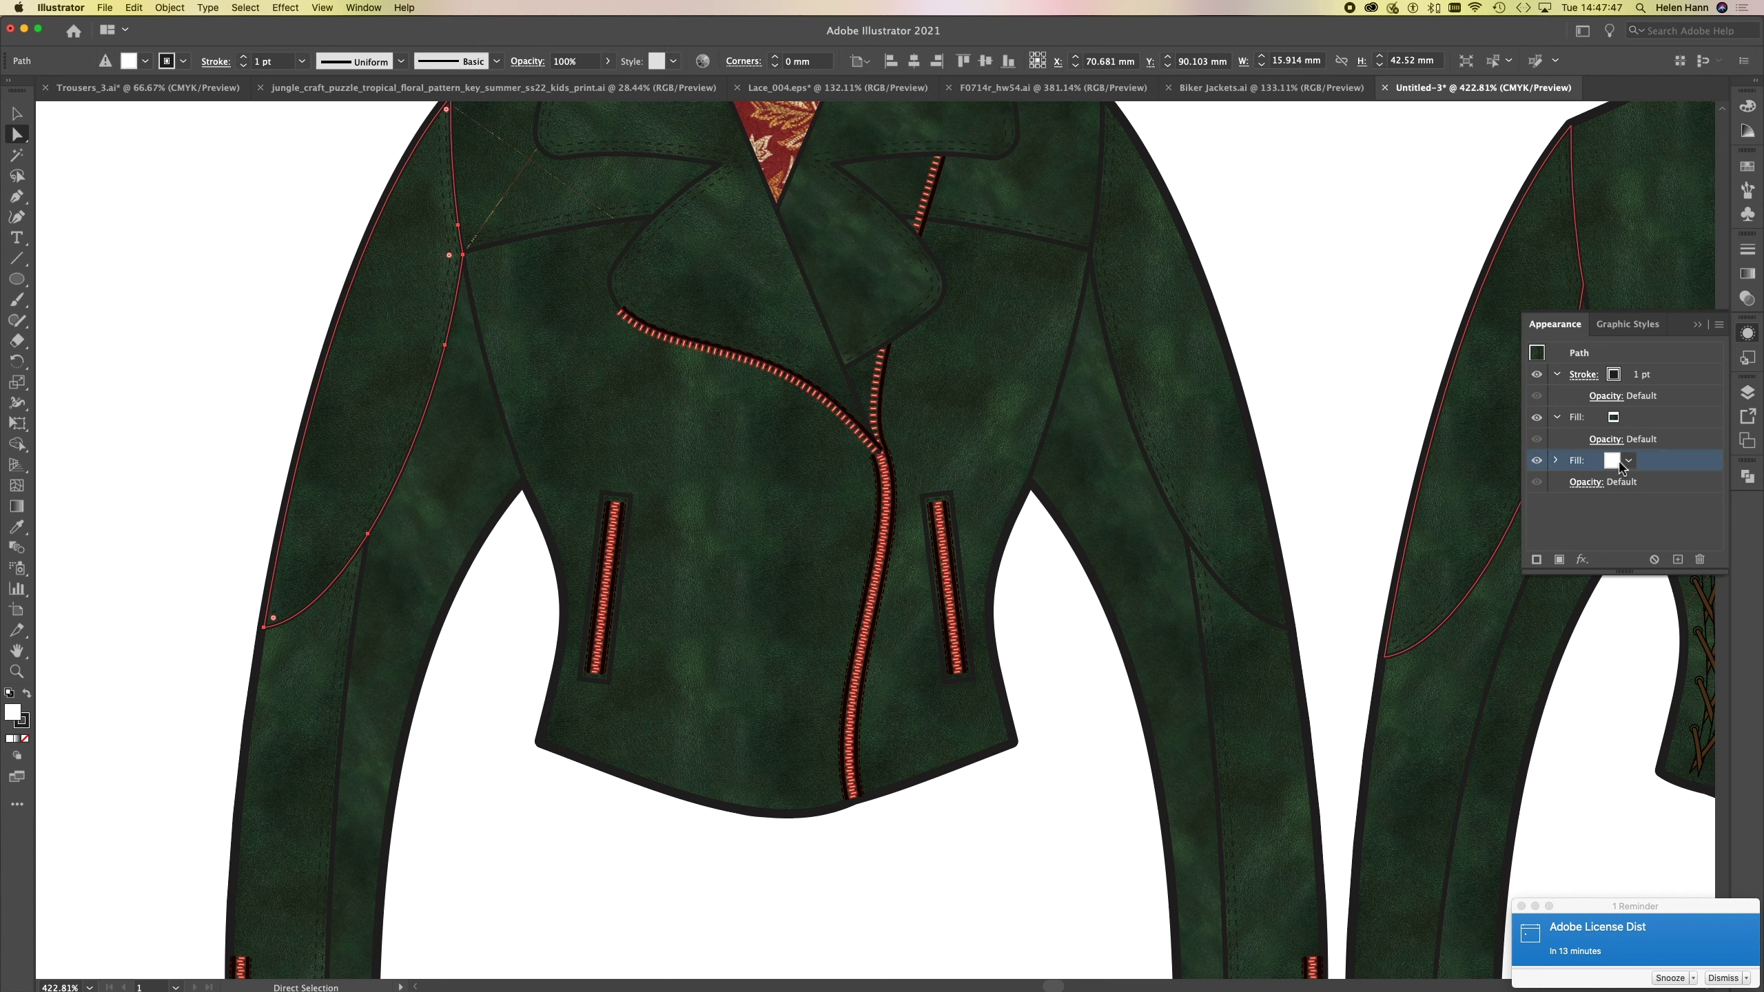
click(1618, 468)
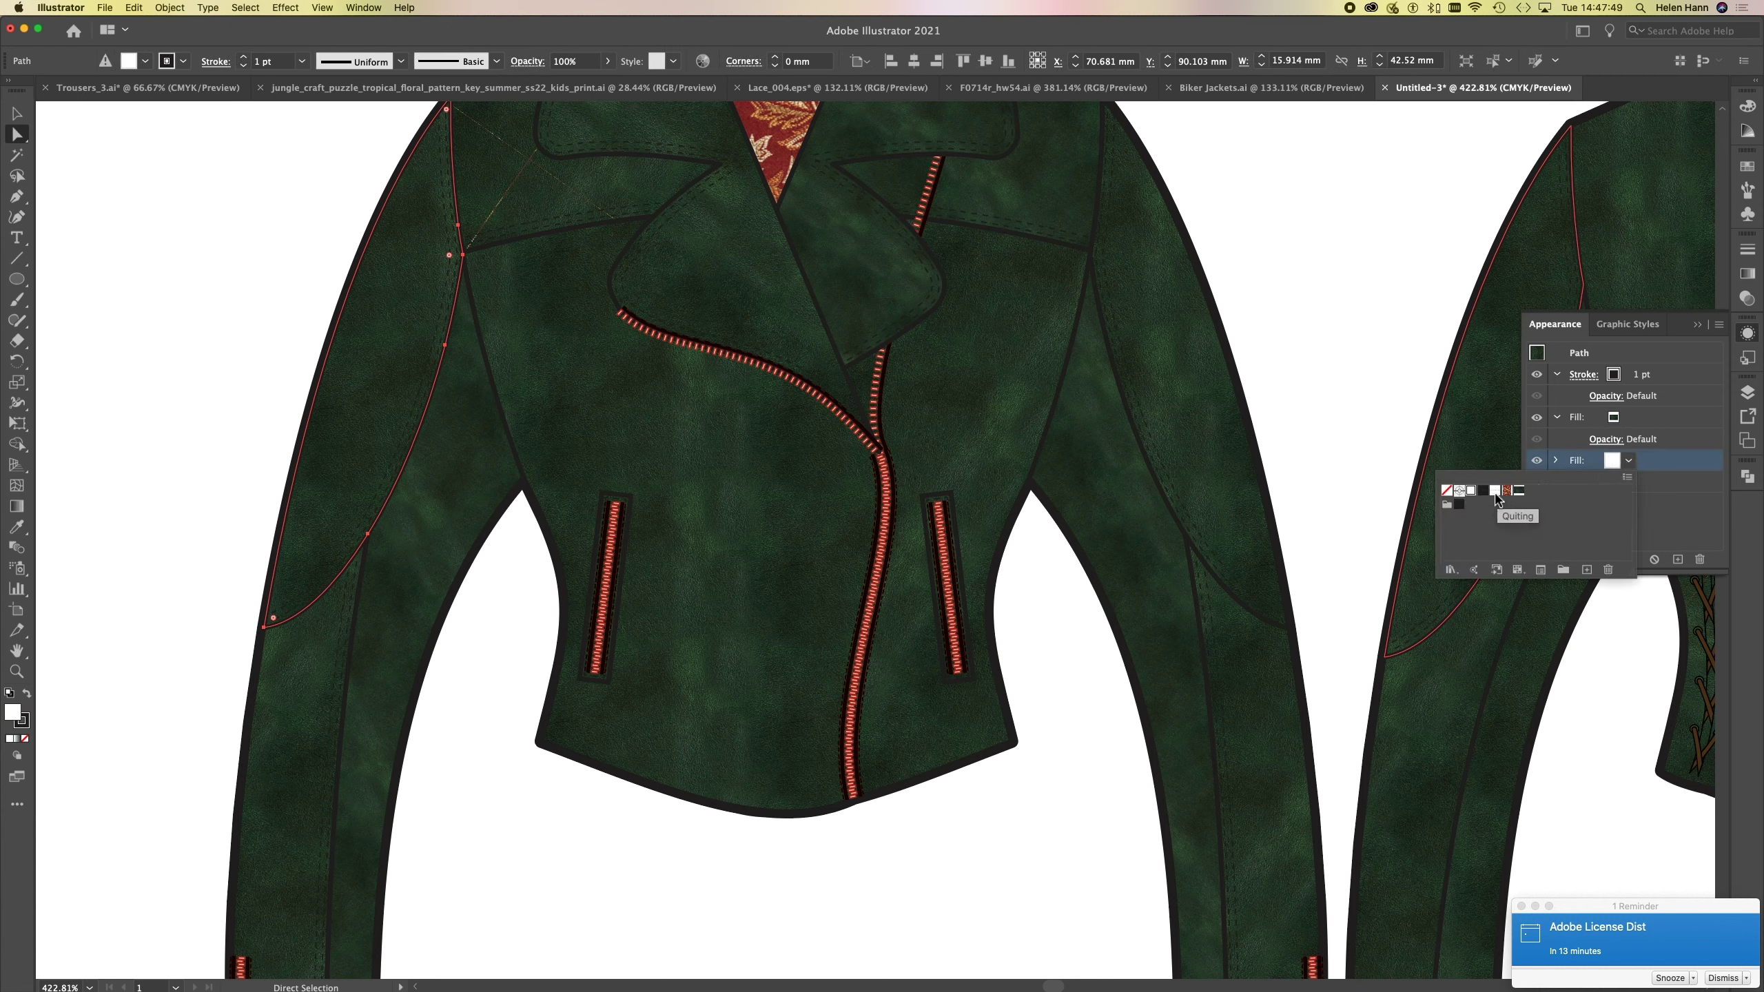
click(1495, 492)
click(1587, 550)
click(1662, 467)
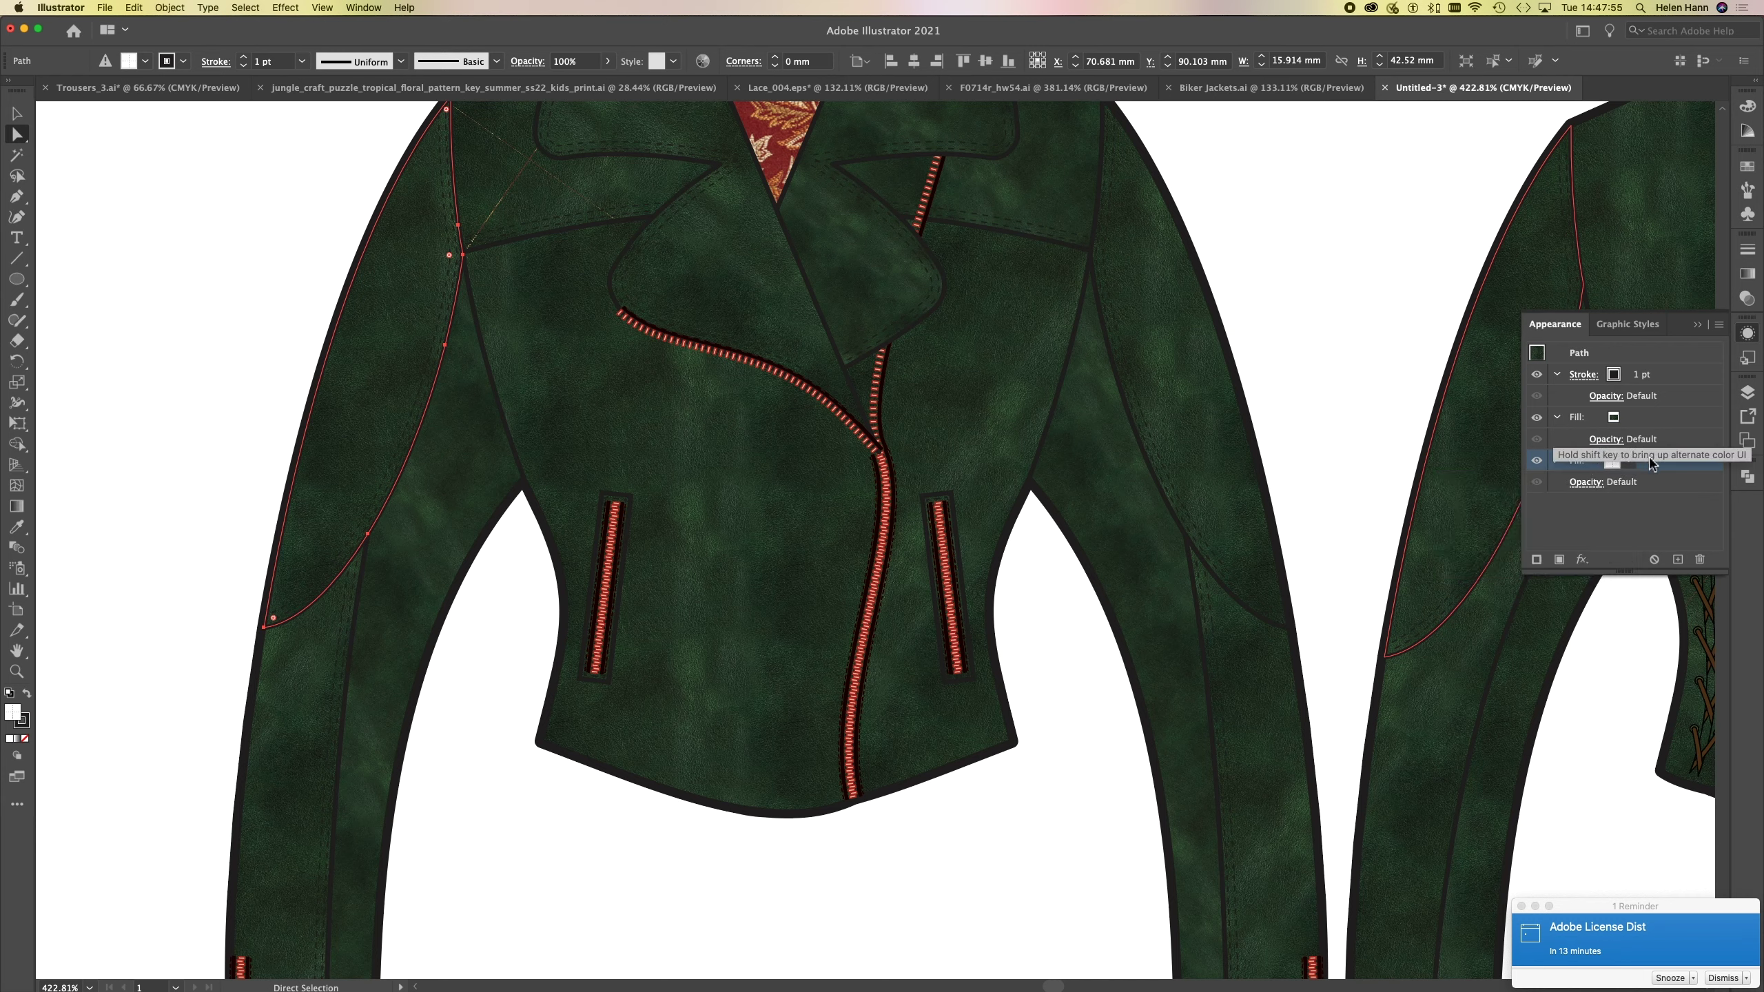
drag(1668, 425, 1671, 418)
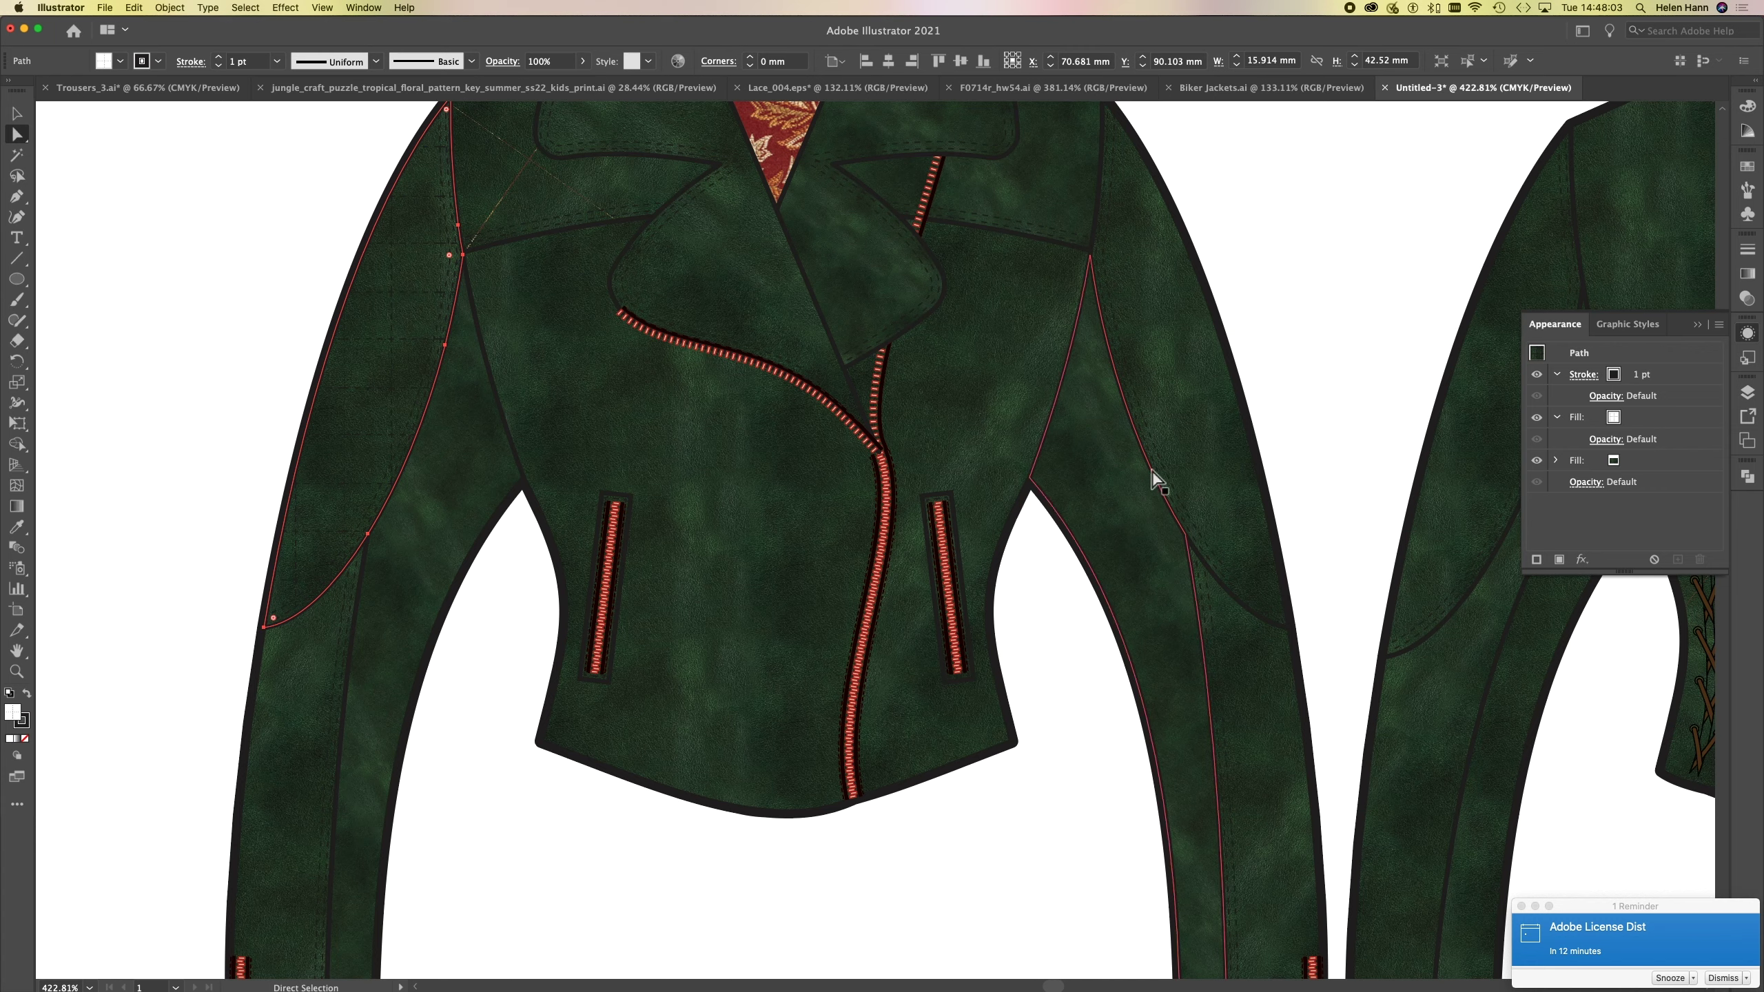
- Replace the white fill on the front view's right upper-sleeve panel with Quilting and stack it above the leather fill
click(1192, 426)
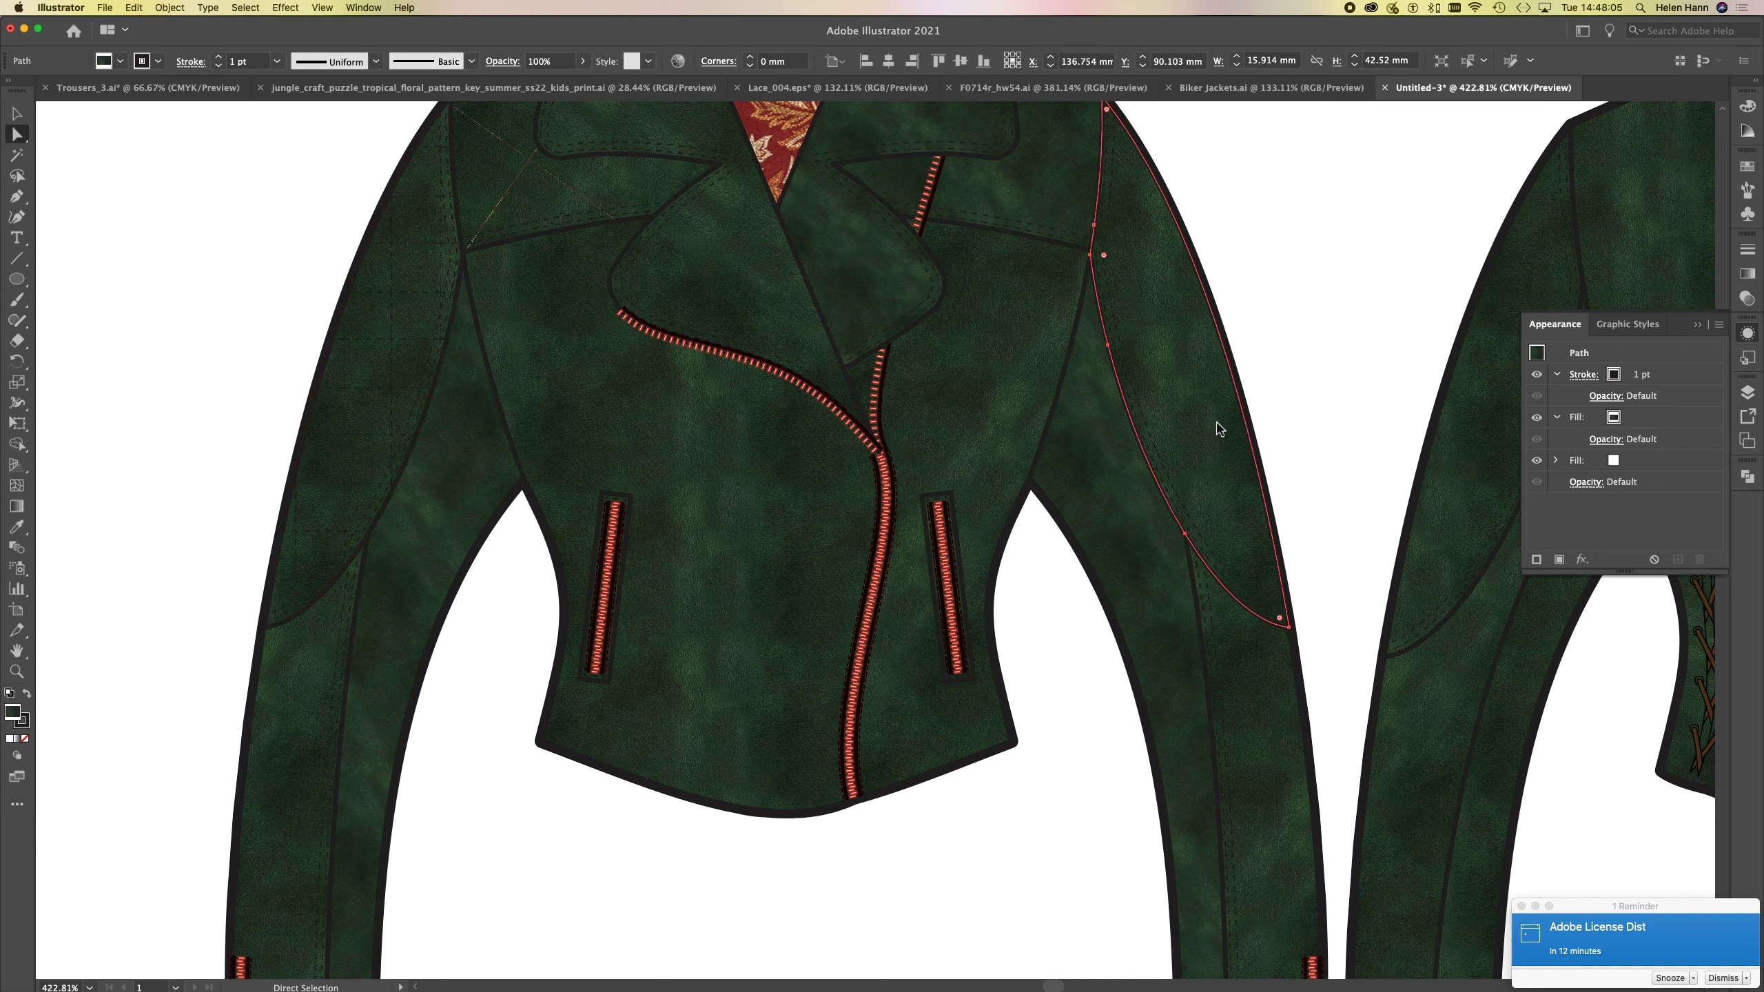
click(1613, 461)
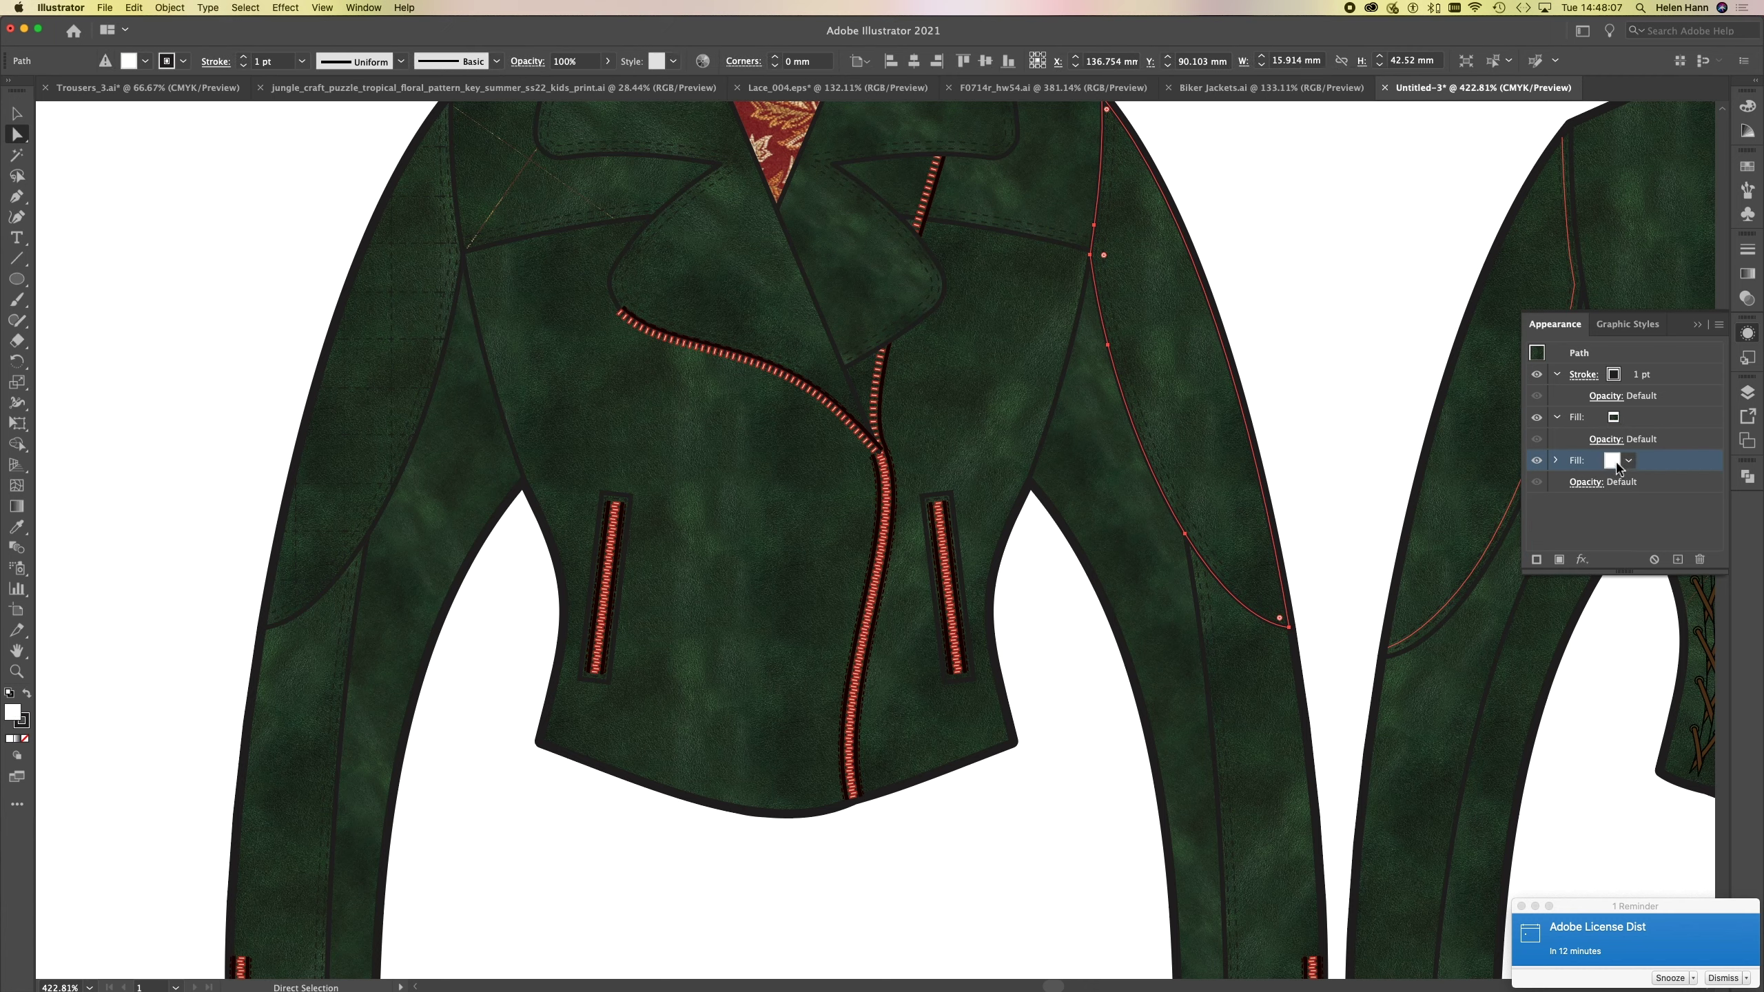
click(1628, 461)
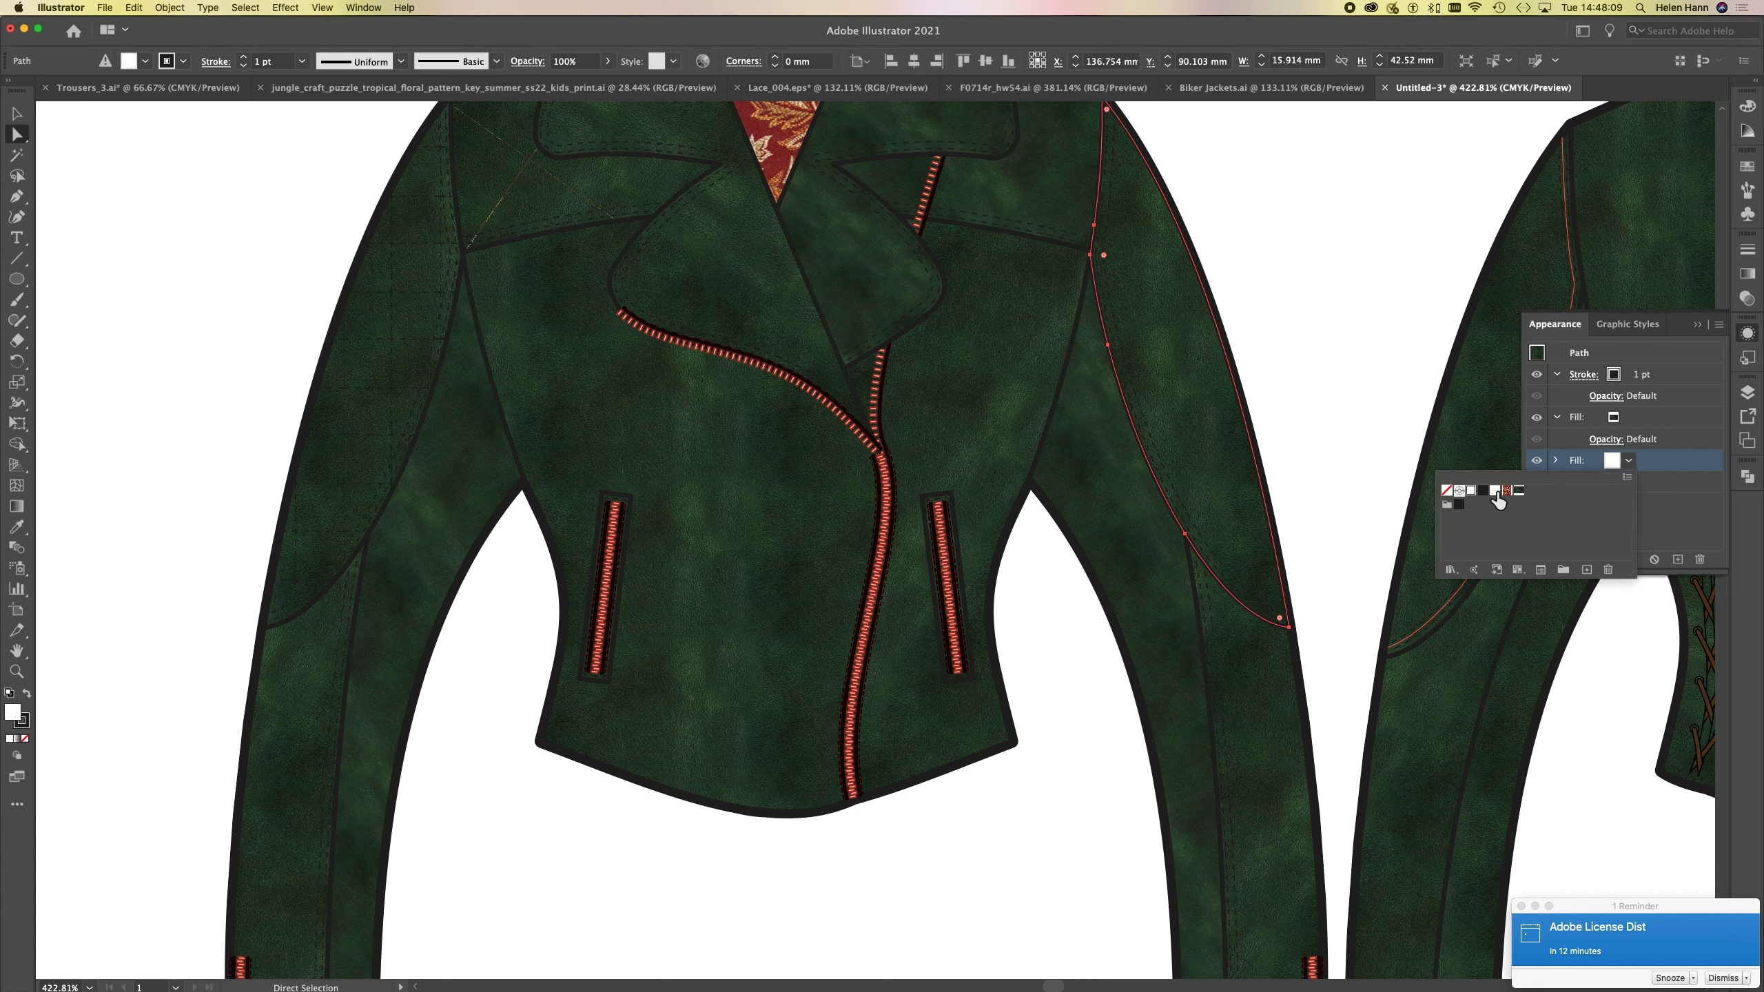
click(1495, 492)
click(1672, 490)
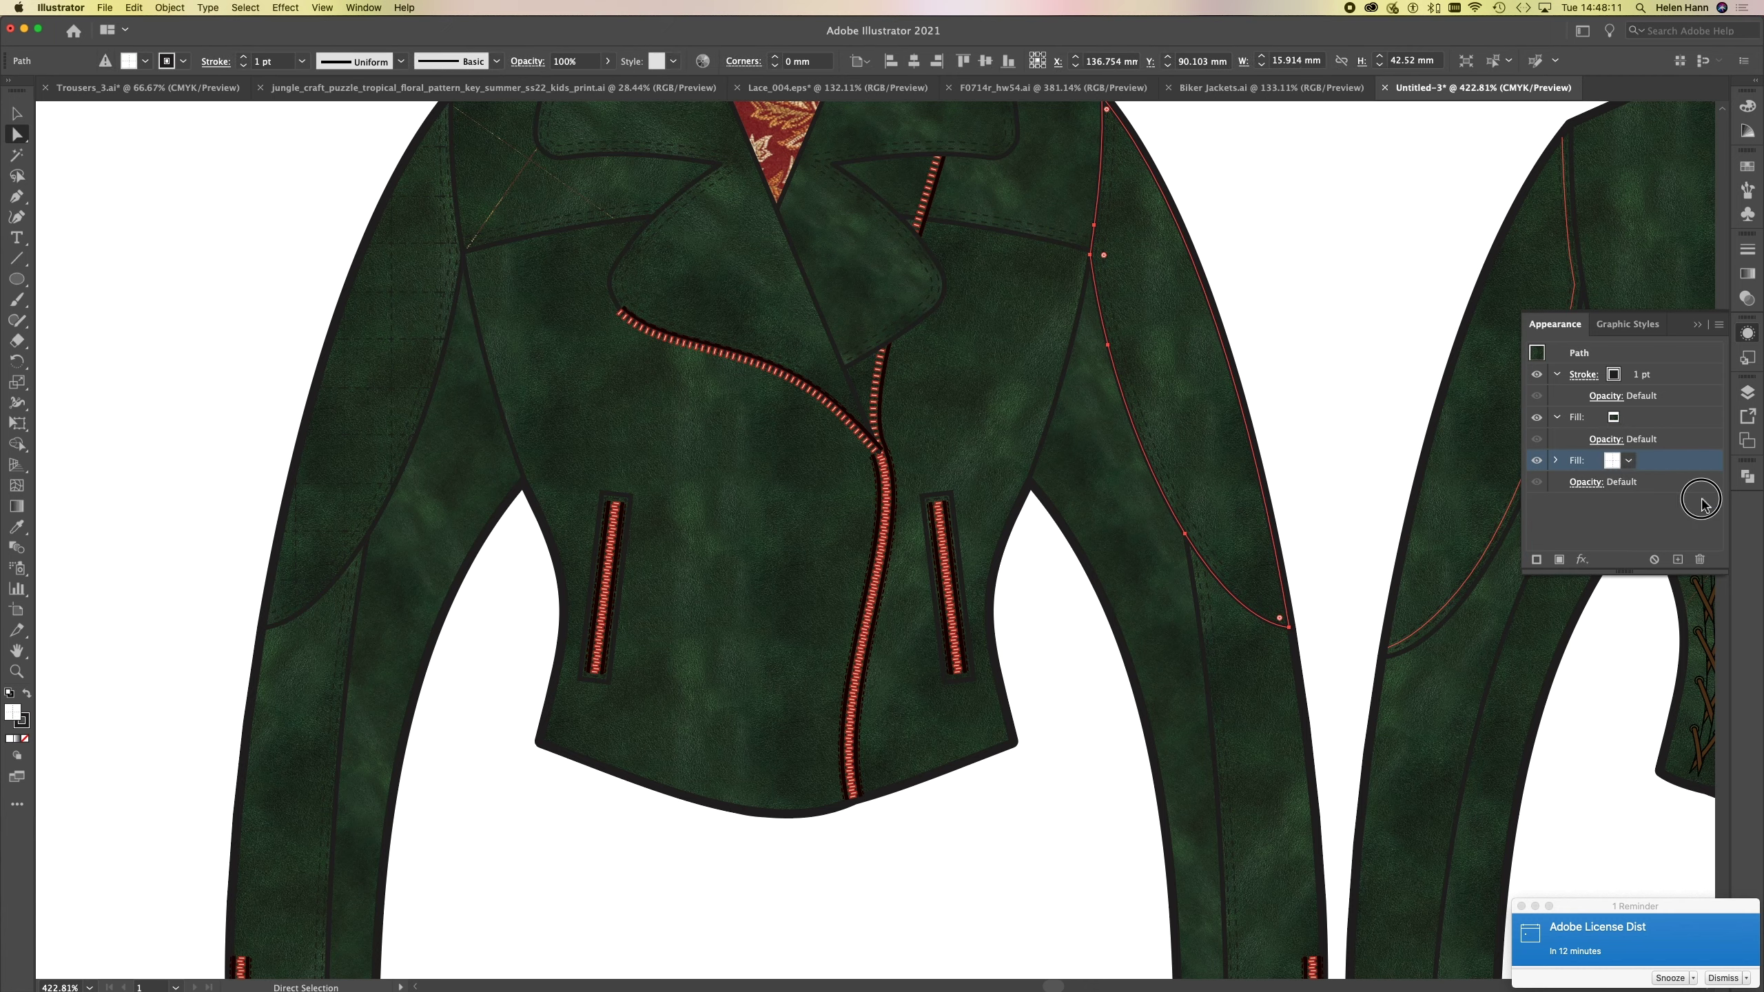
drag(1681, 460, 1682, 411)
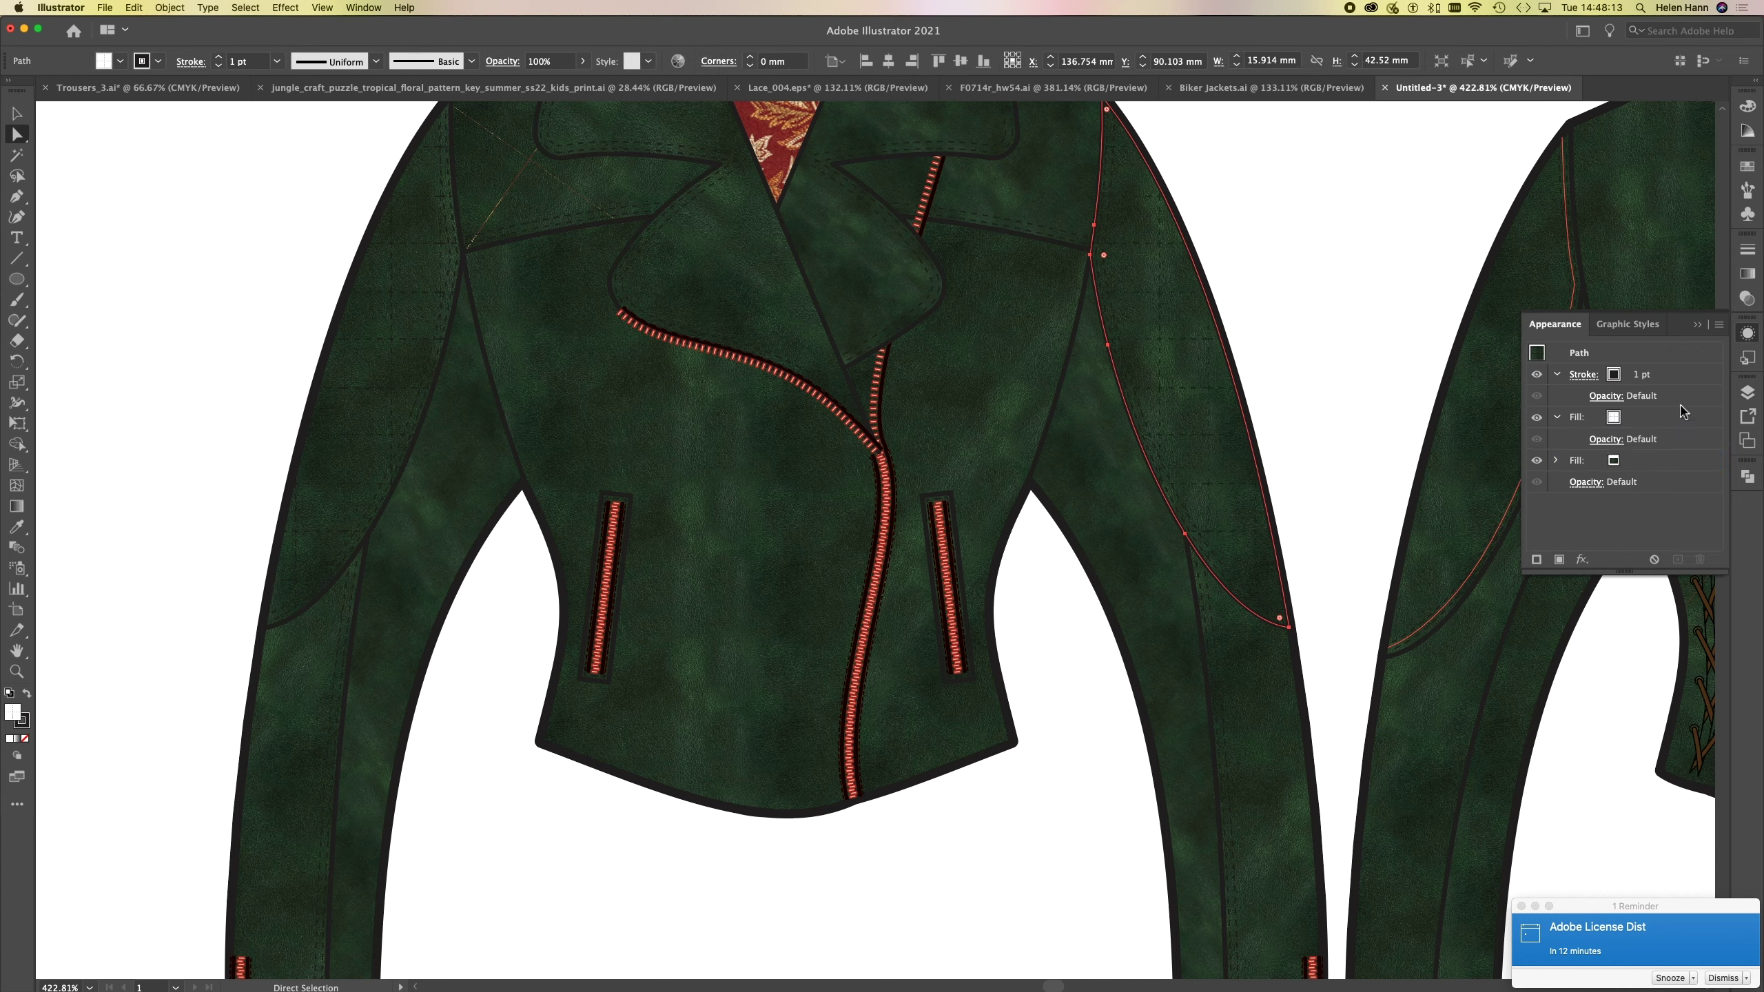
- Change the back view's left upper-sleeve panel from white lower fill to Quilting, placing that fill above the leather
click(1437, 422)
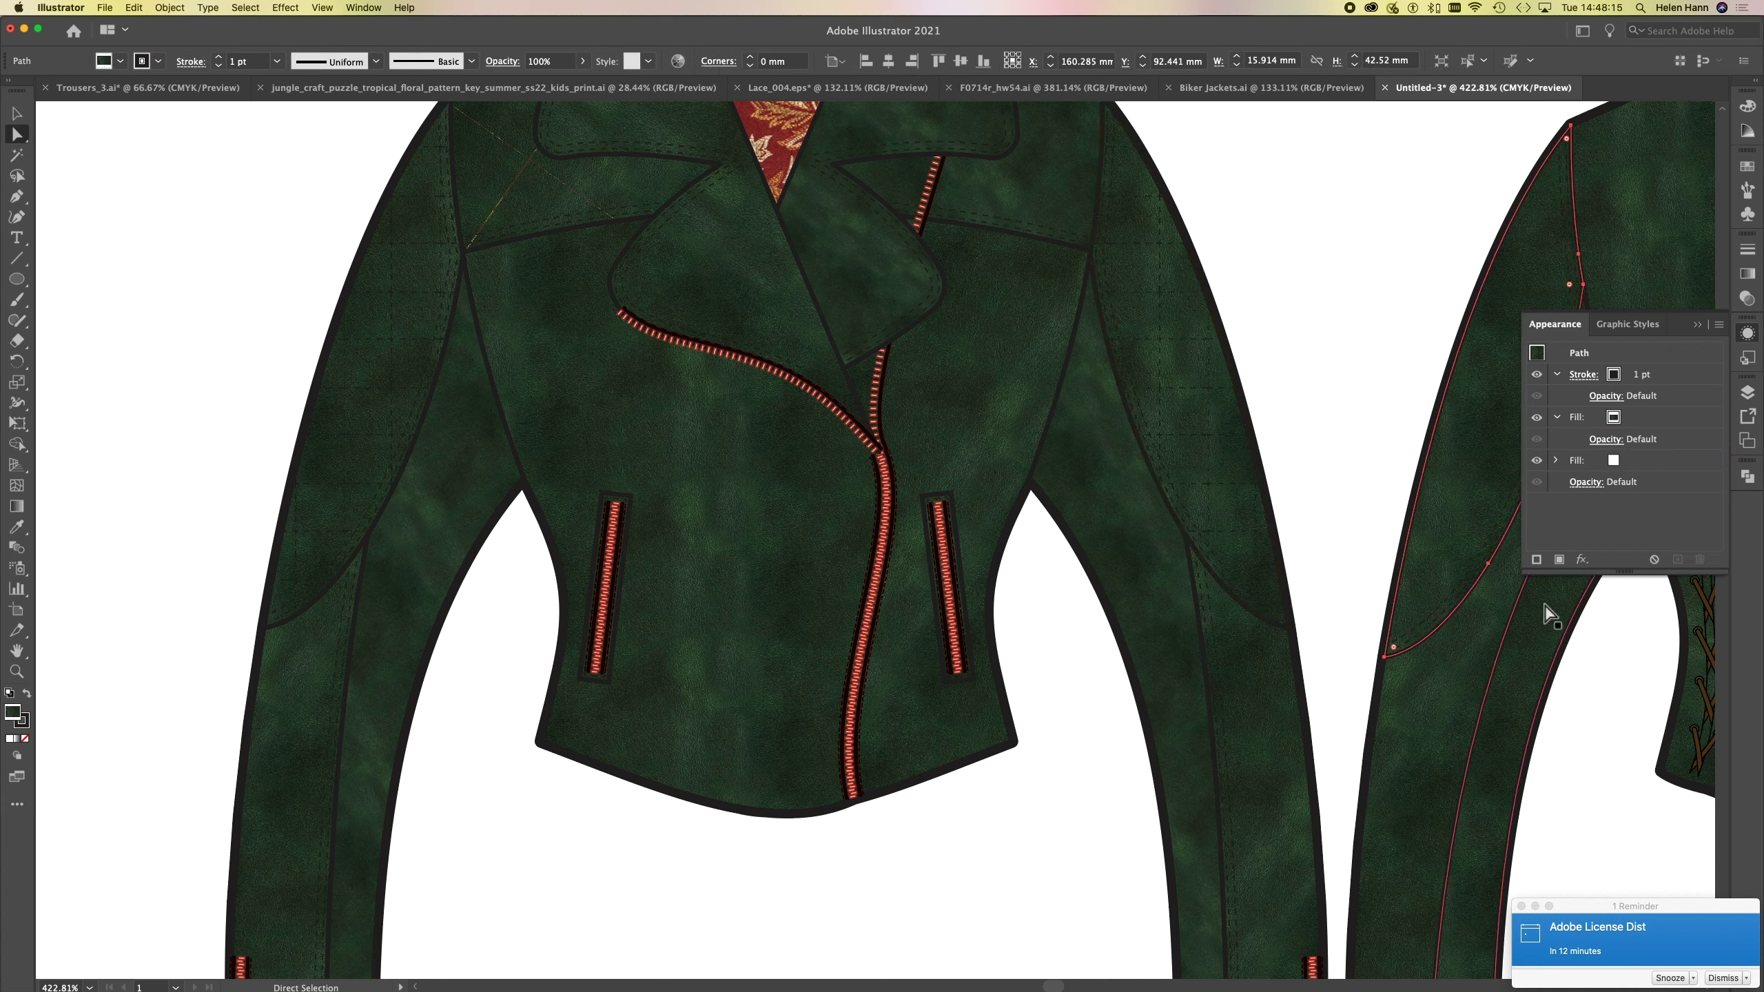
click(1618, 463)
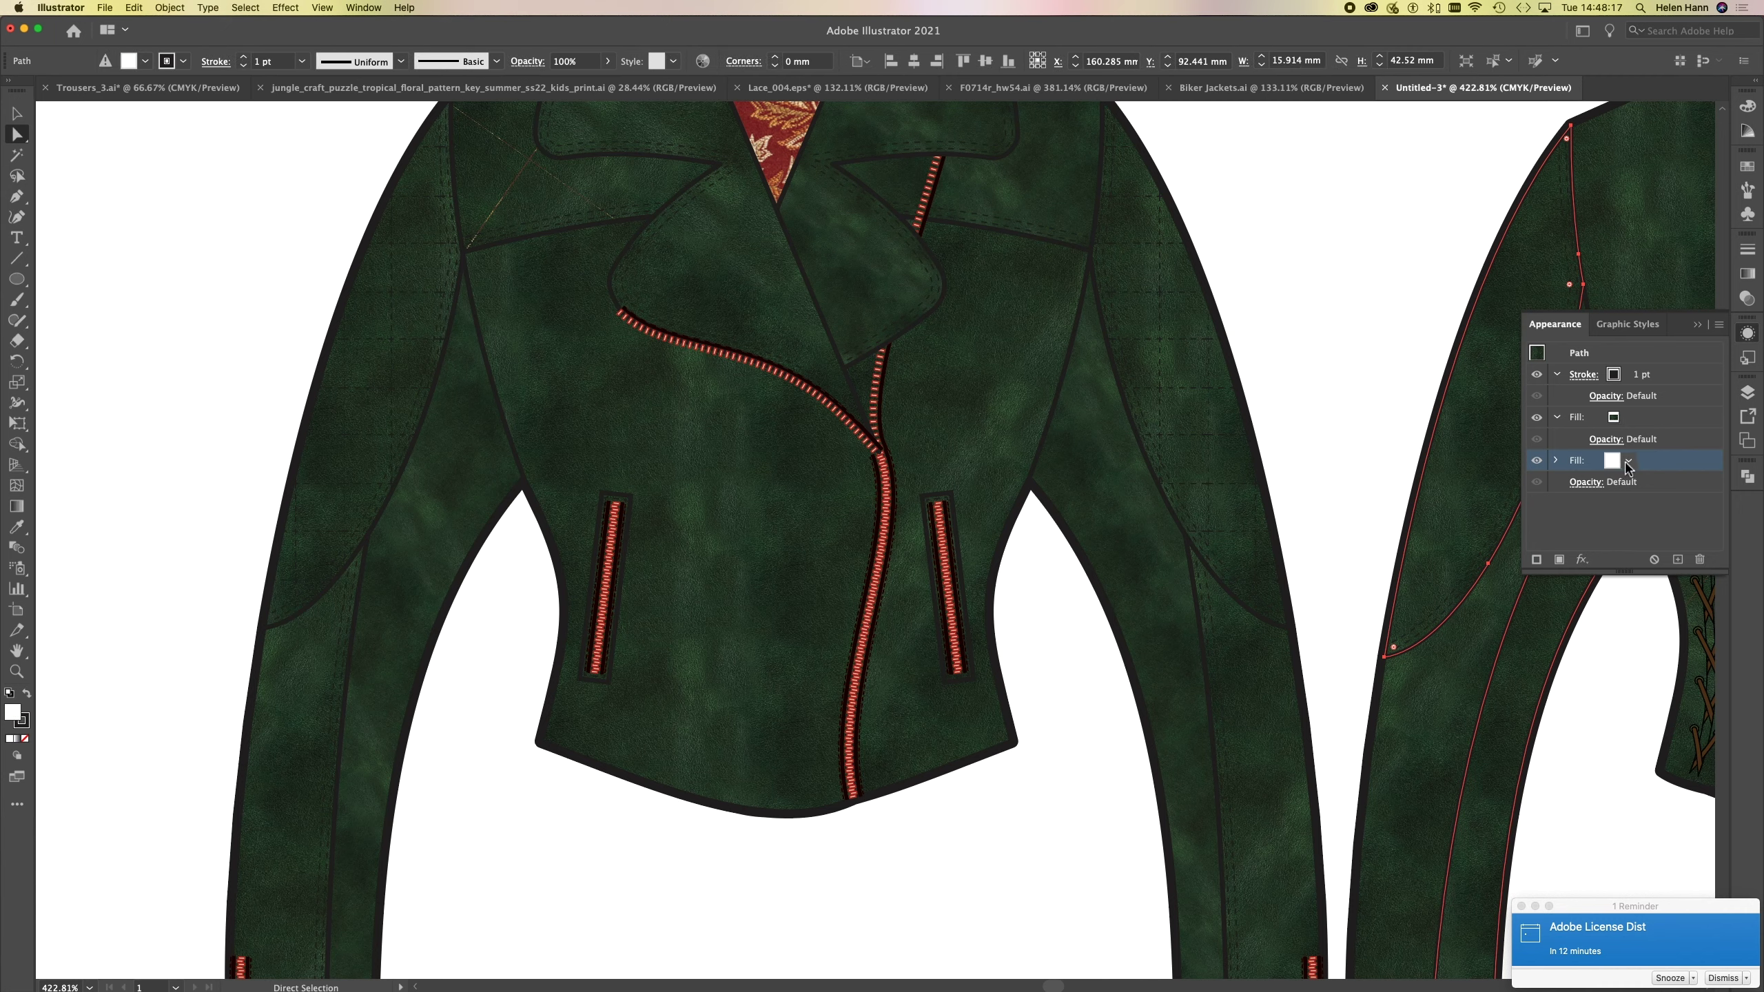
click(1613, 460)
click(1497, 491)
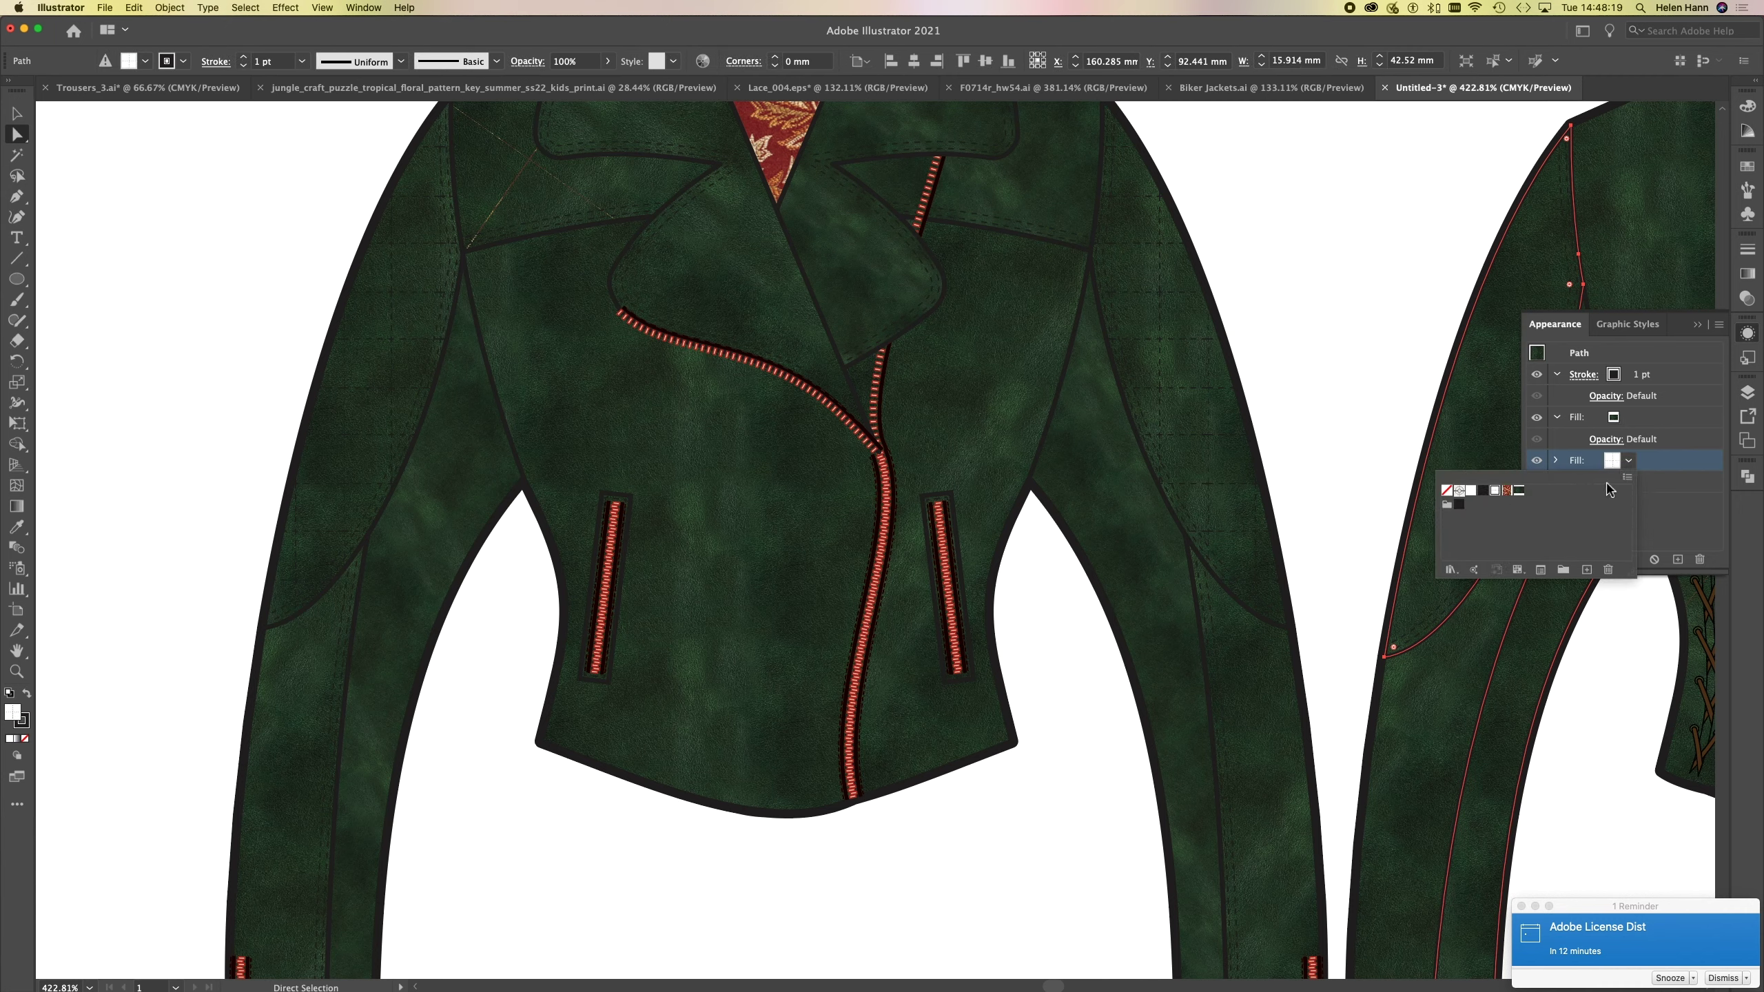
click(1680, 517)
drag(1667, 461, 1672, 410)
- Give the back view's right upper-sleeve panel a Quilting fill in place of the white one, ordered above the leather fill
drag(1443, 595, 339, 580)
click(1199, 409)
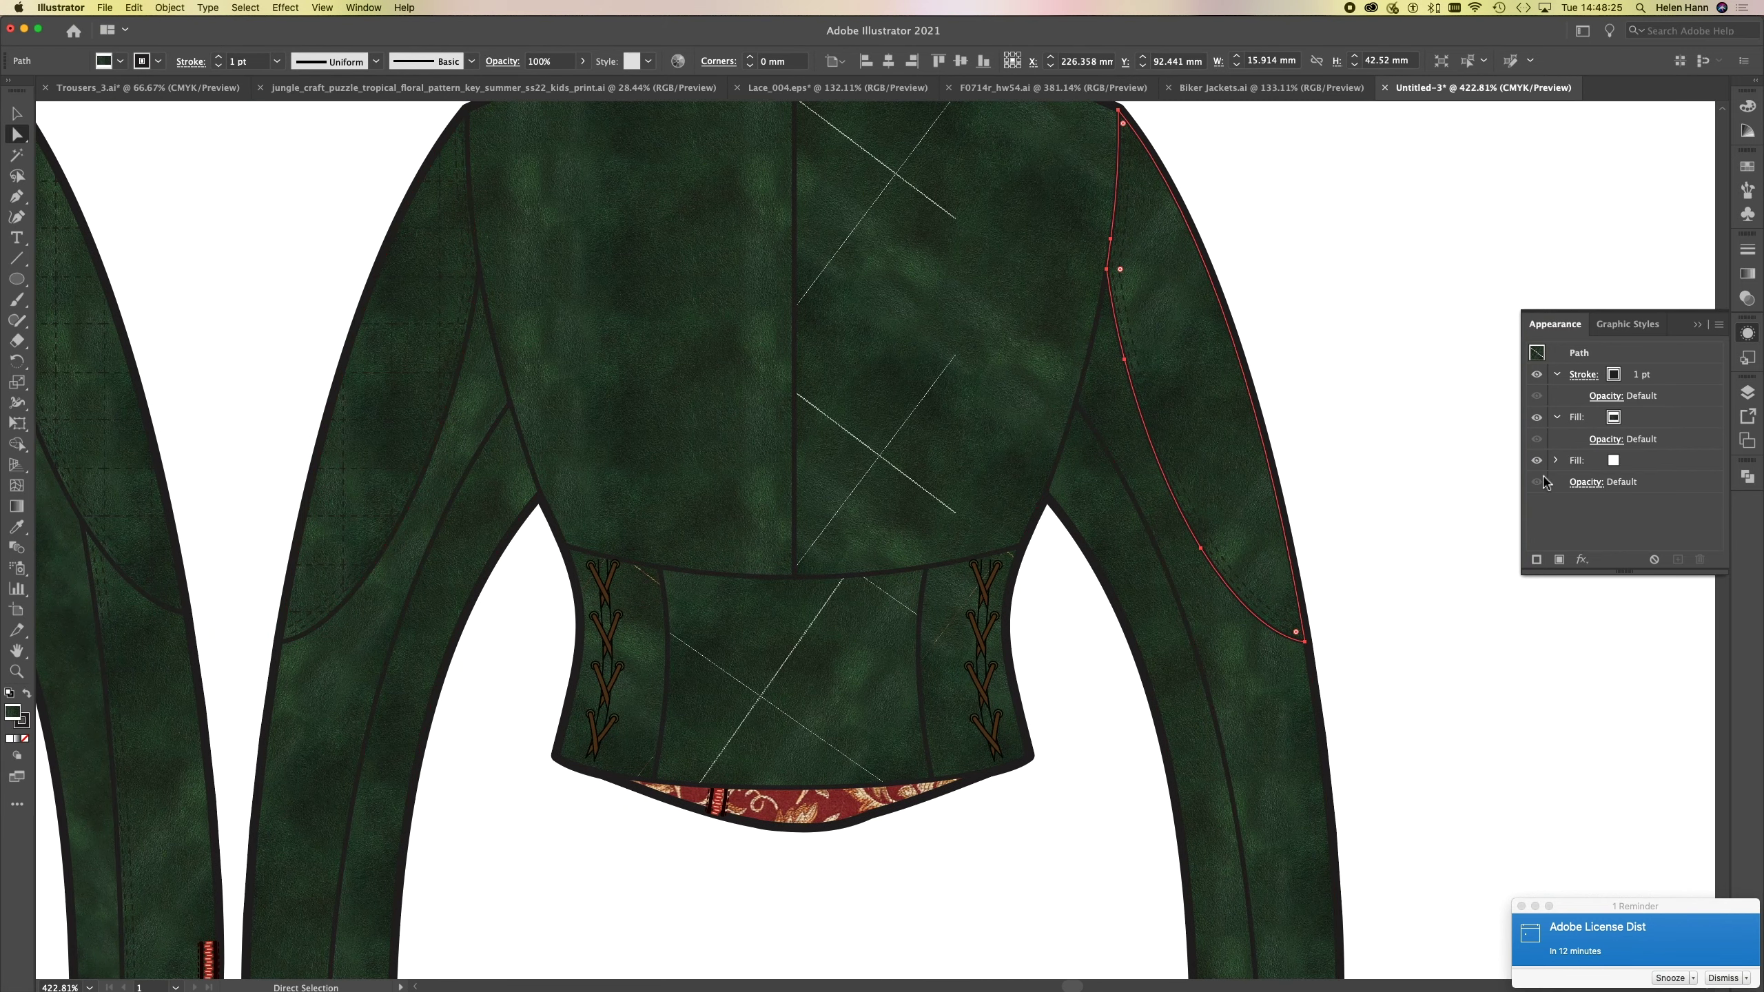
click(1640, 462)
click(1629, 460)
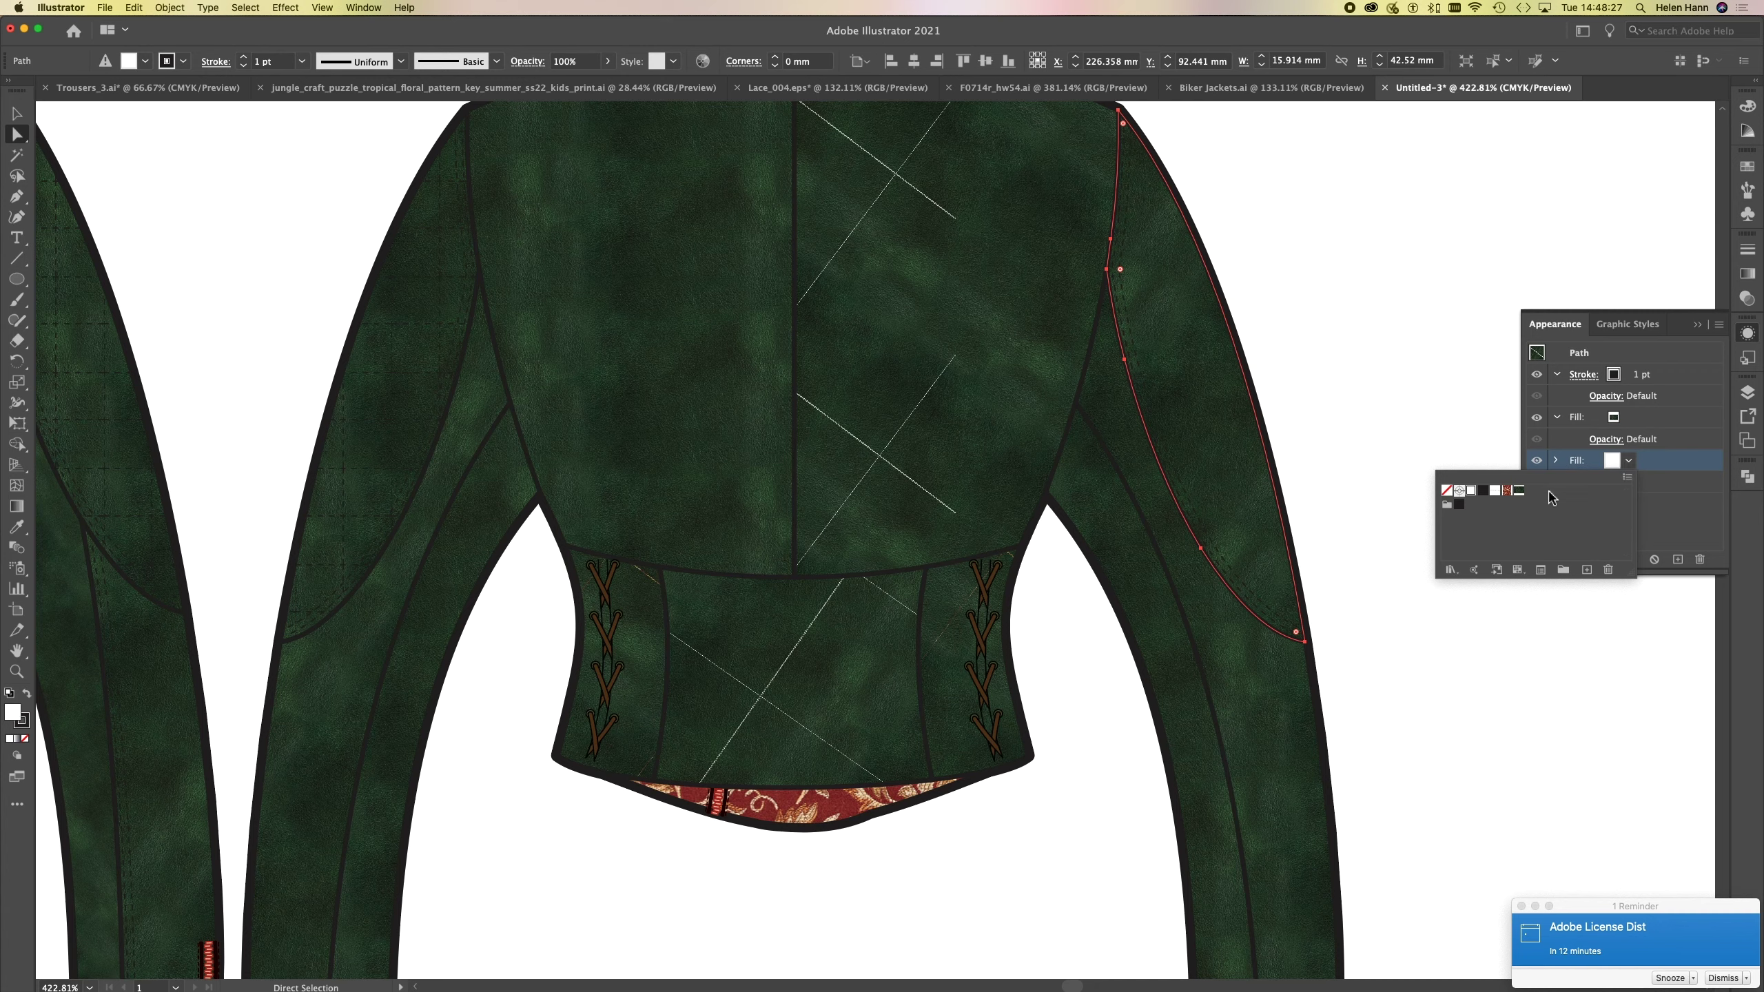
click(1497, 492)
click(1681, 531)
drag(1653, 467, 1657, 416)
- Set the white lower fill of the back jacket's centre waist panel to Quilting and order it above the leather fill
click(855, 666)
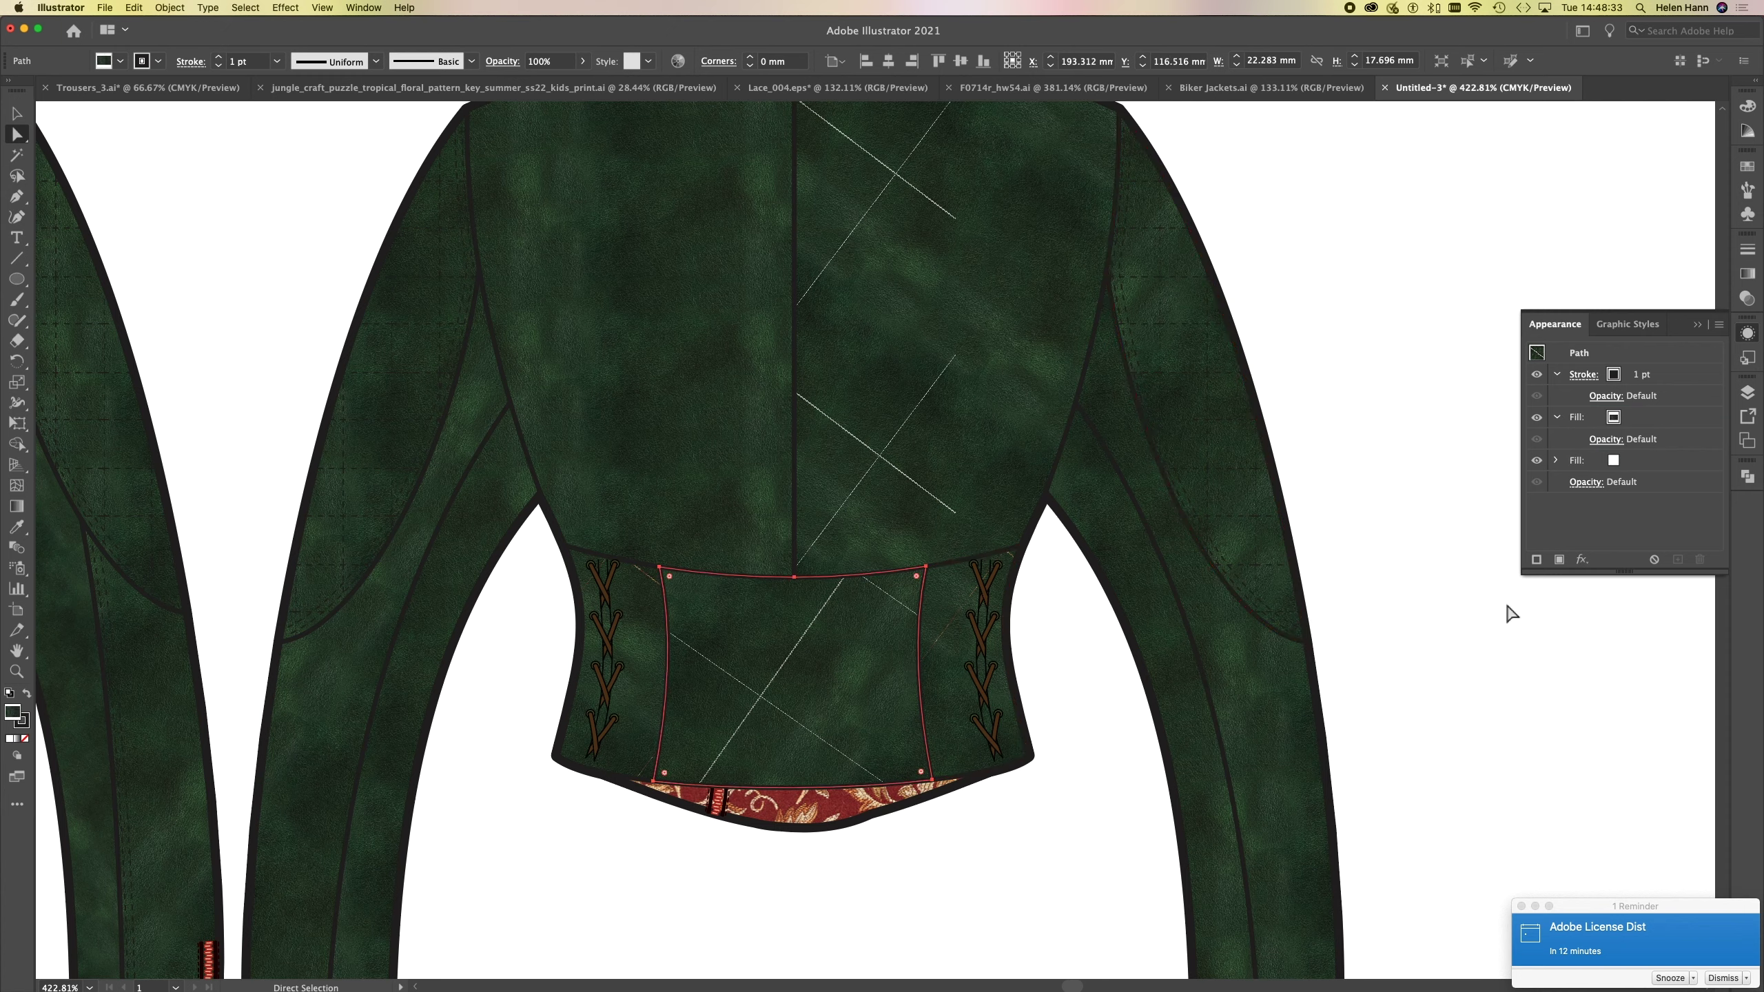
click(1613, 465)
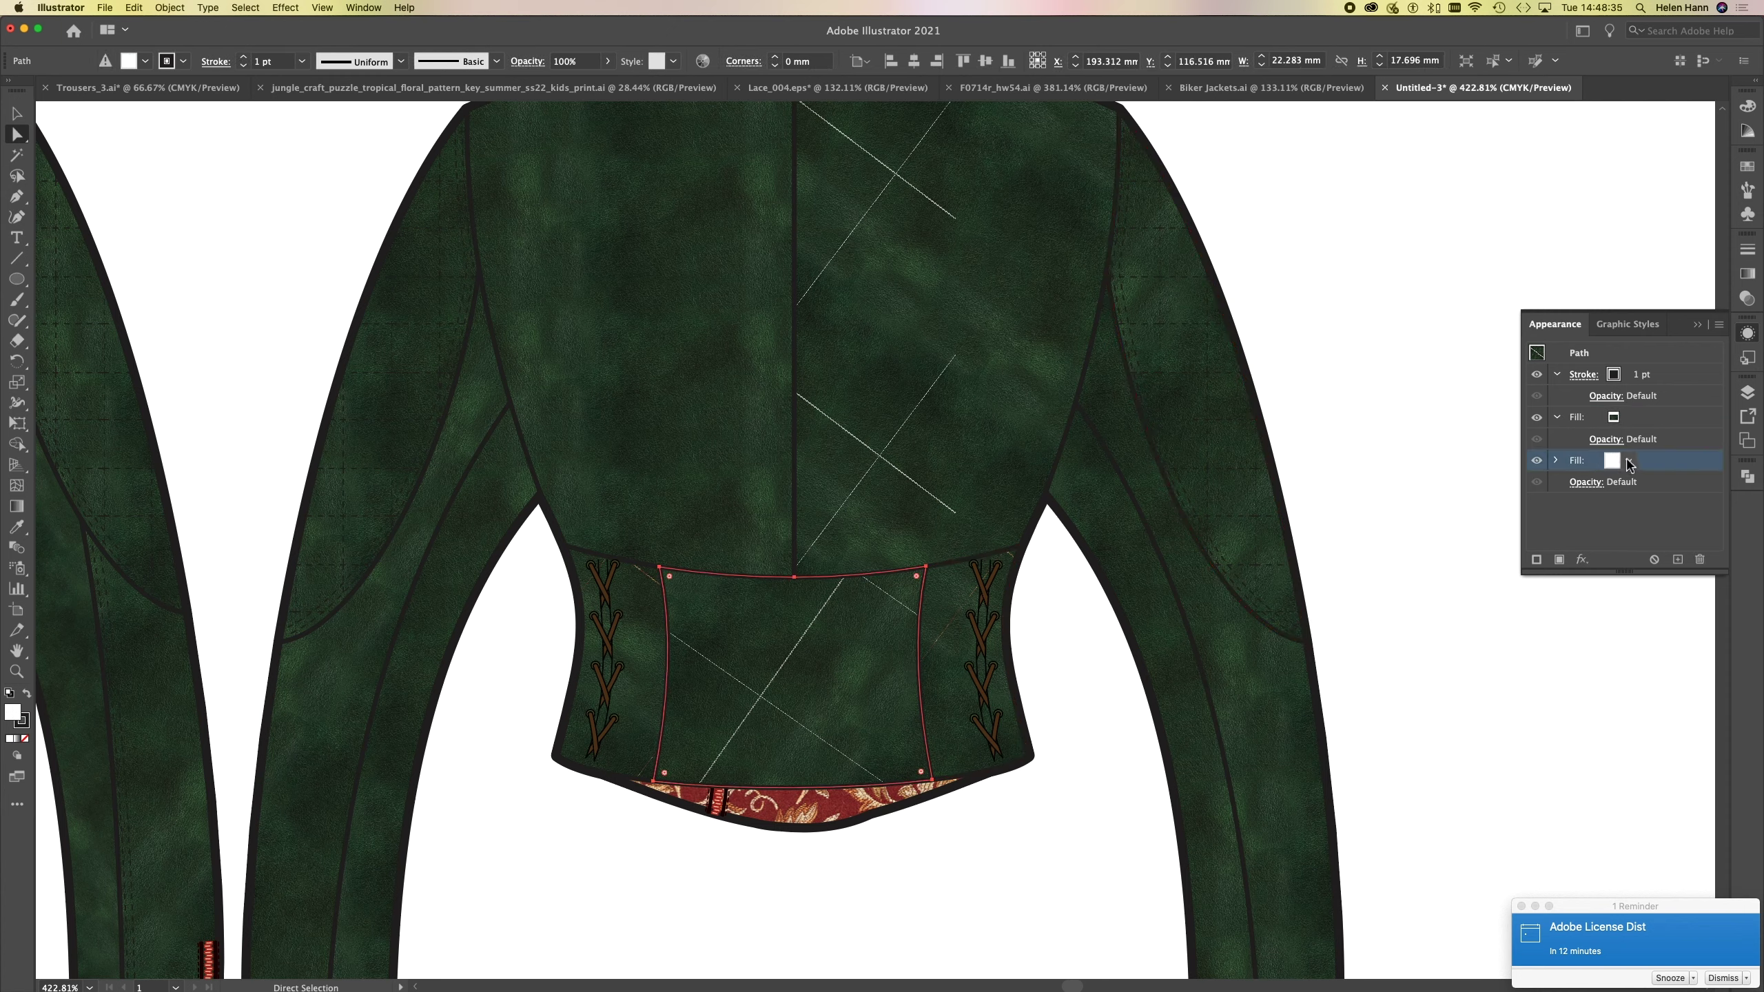
click(1628, 462)
click(1501, 494)
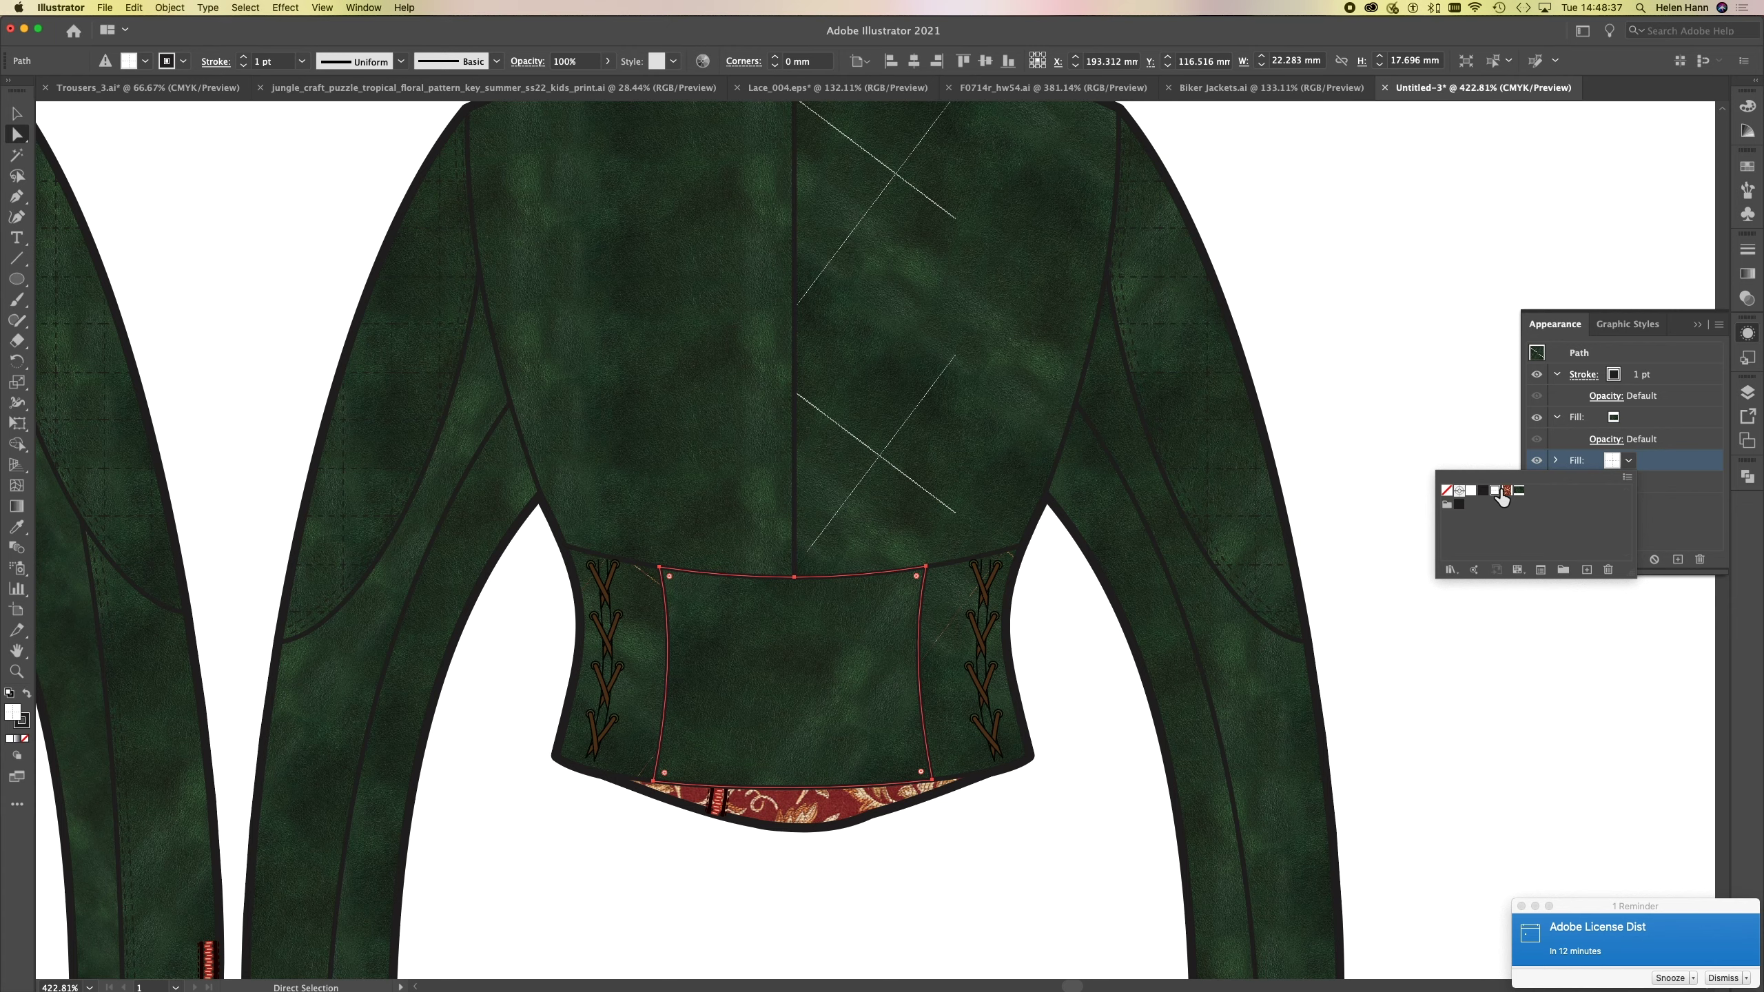
click(1698, 531)
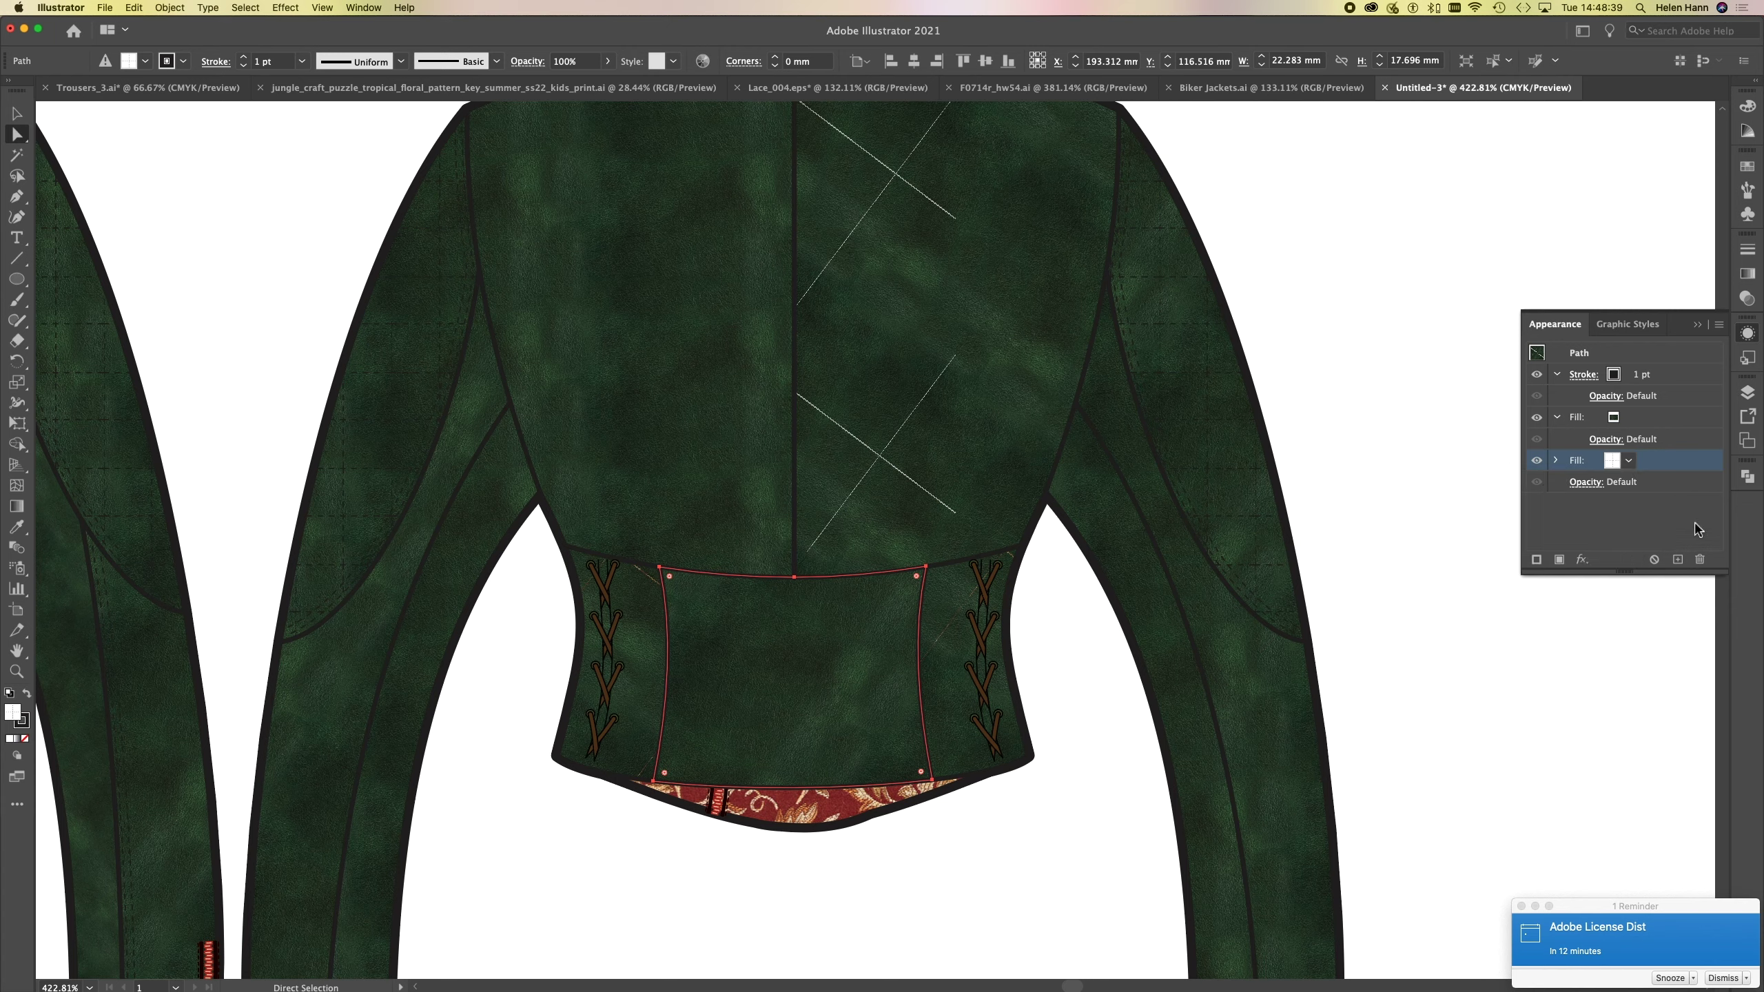
drag(1670, 465, 1665, 417)
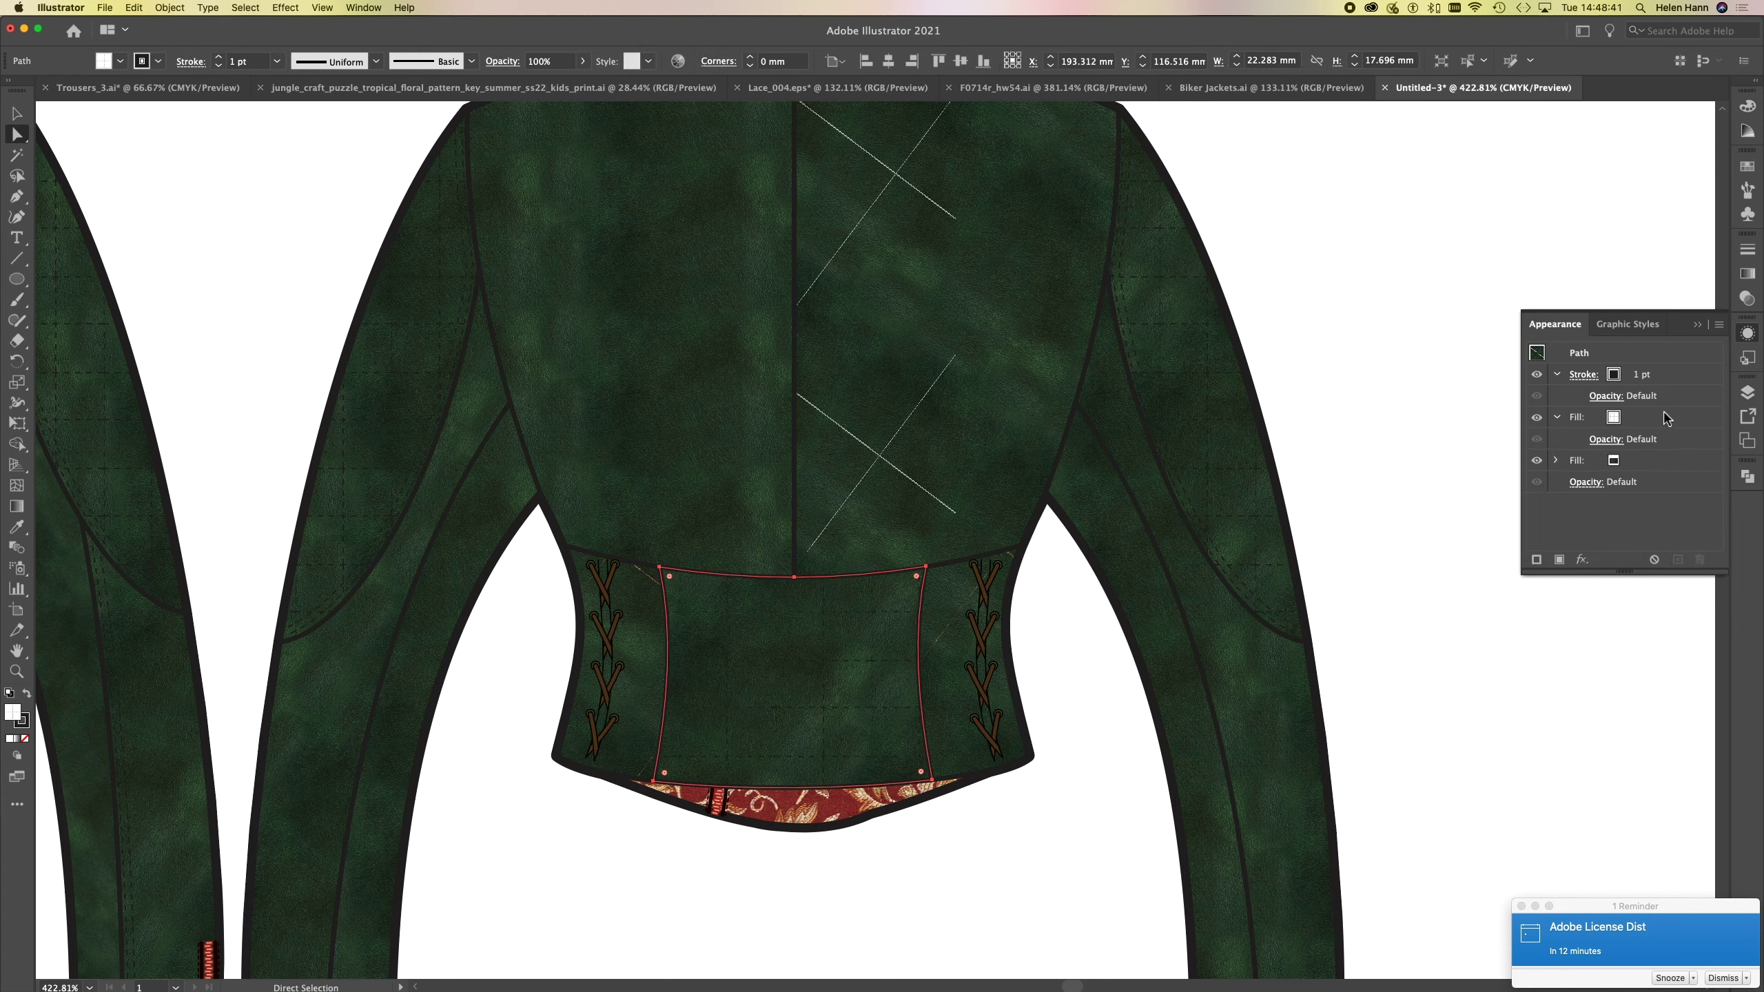
- Delete the loose Lacing 2 sample stroke below the back view of the jacket
key(space)
drag(320, 729, 1082, 735)
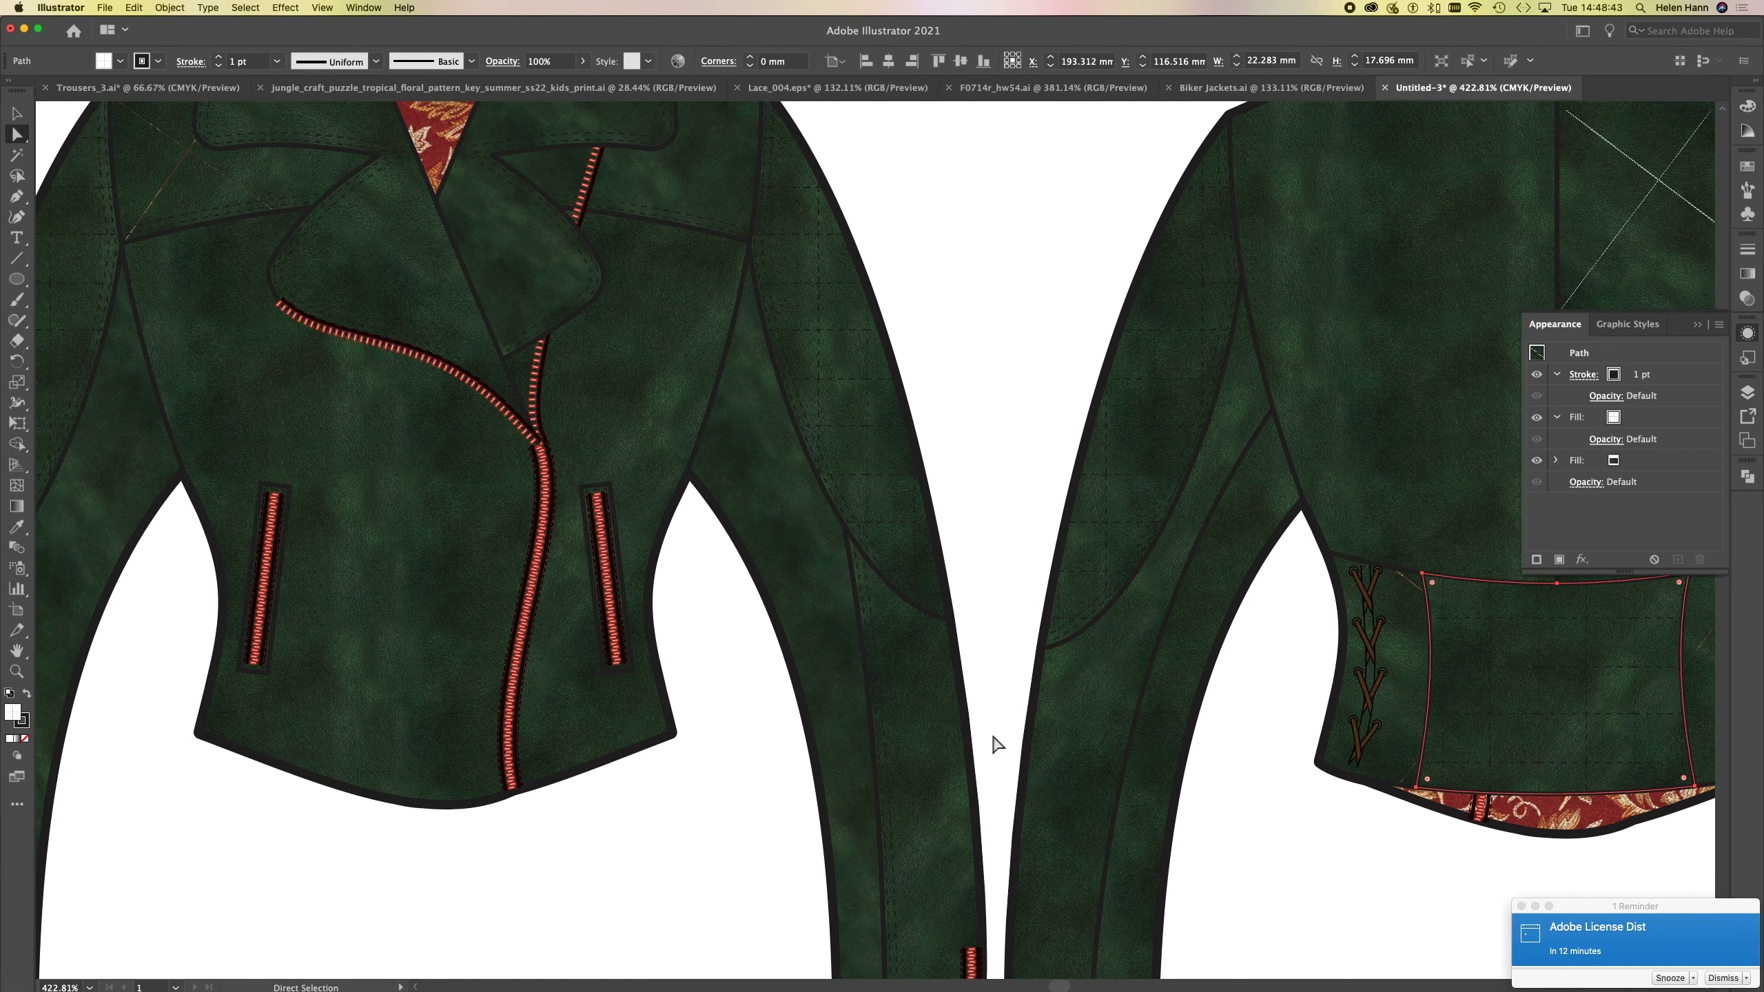
alt+super+click(1024, 687)
alt+super+click(1020, 682)
alt+super+click(839, 552)
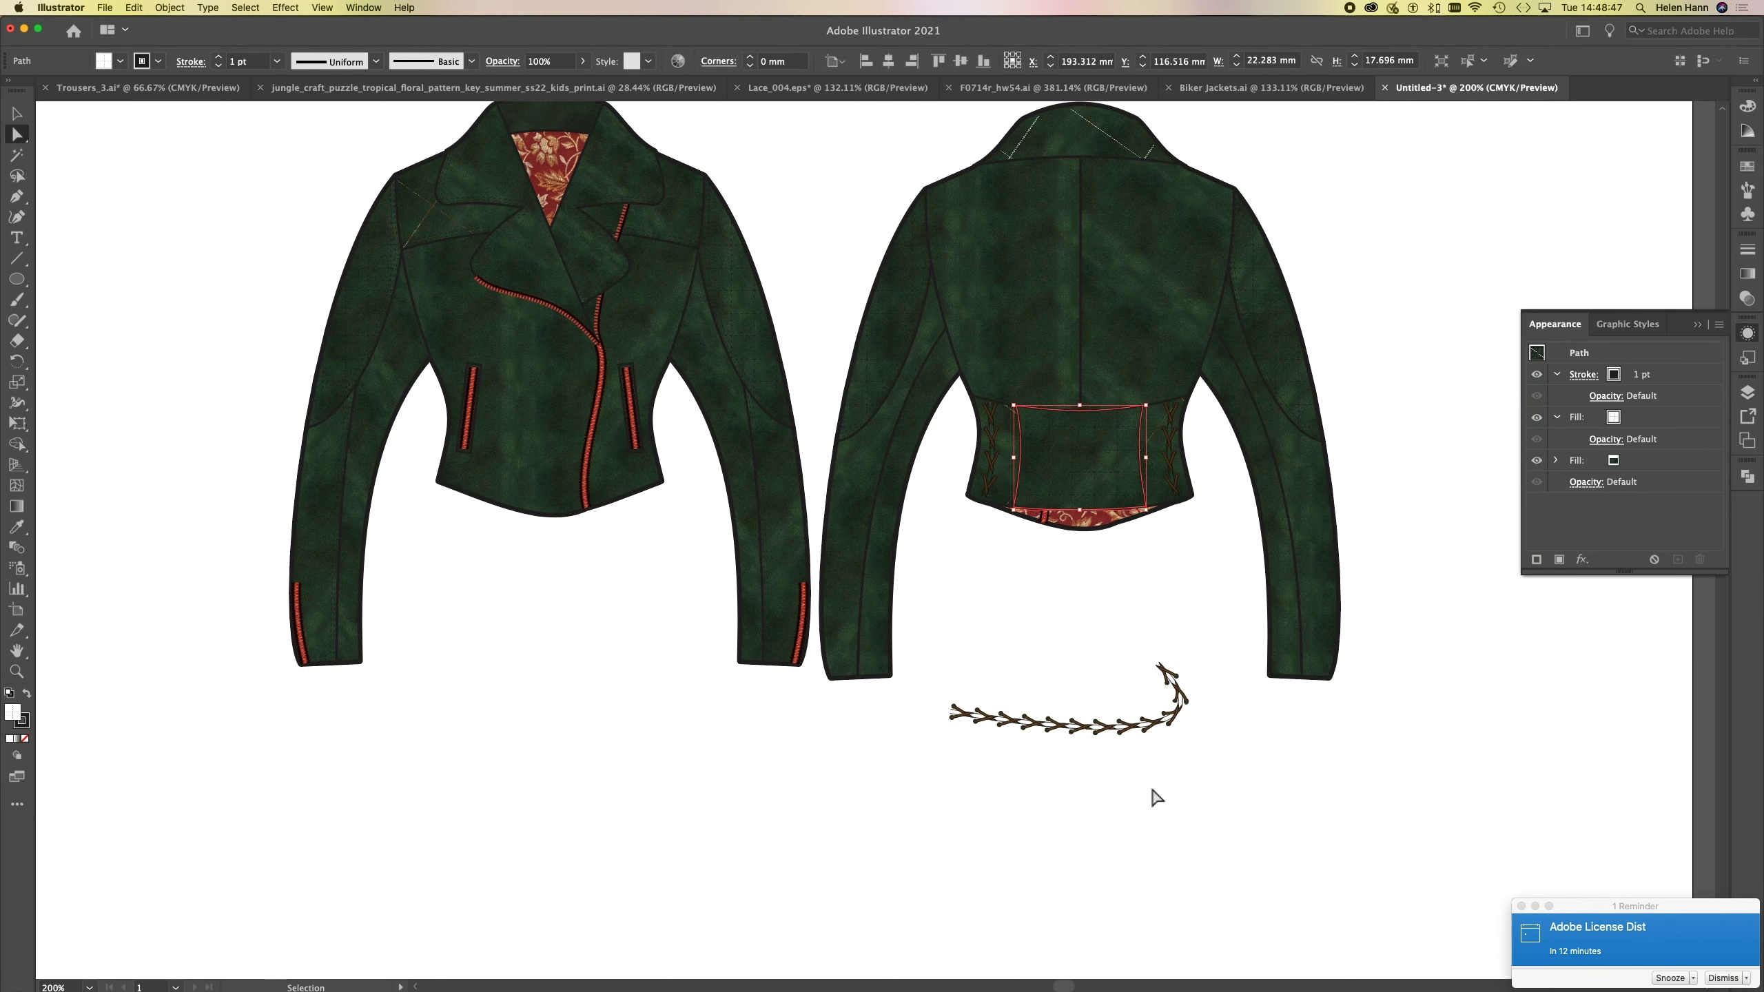
click(1114, 731)
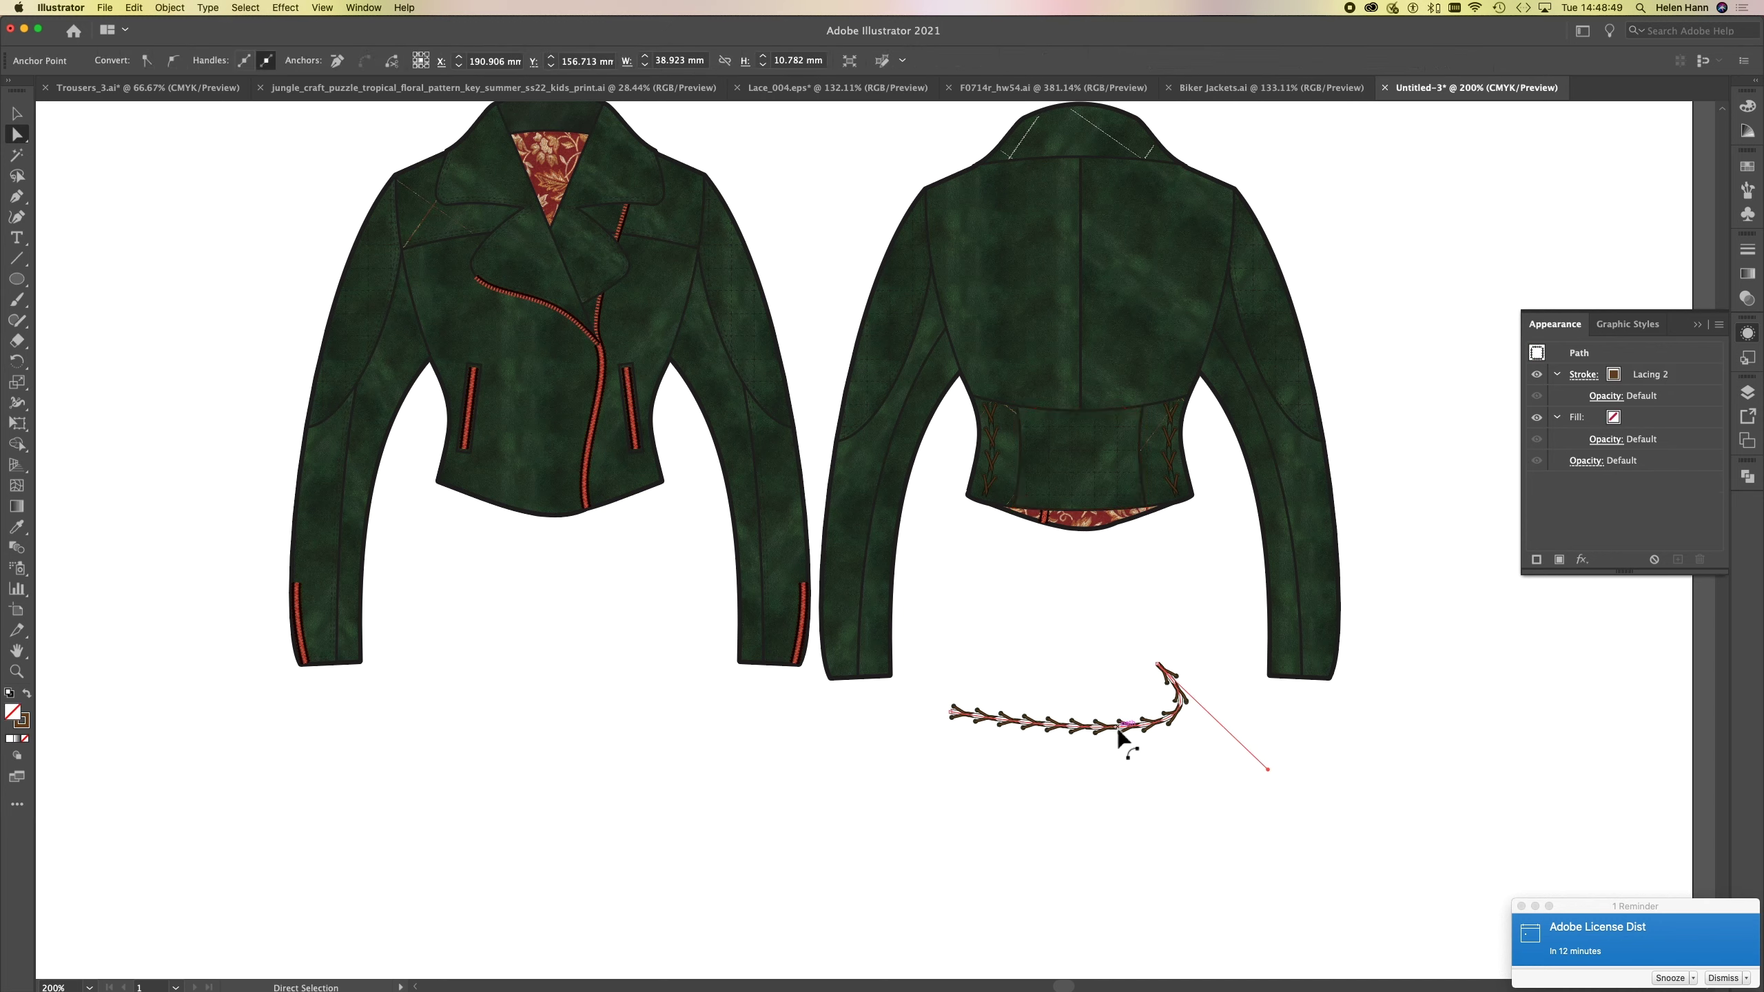
click(1036, 700)
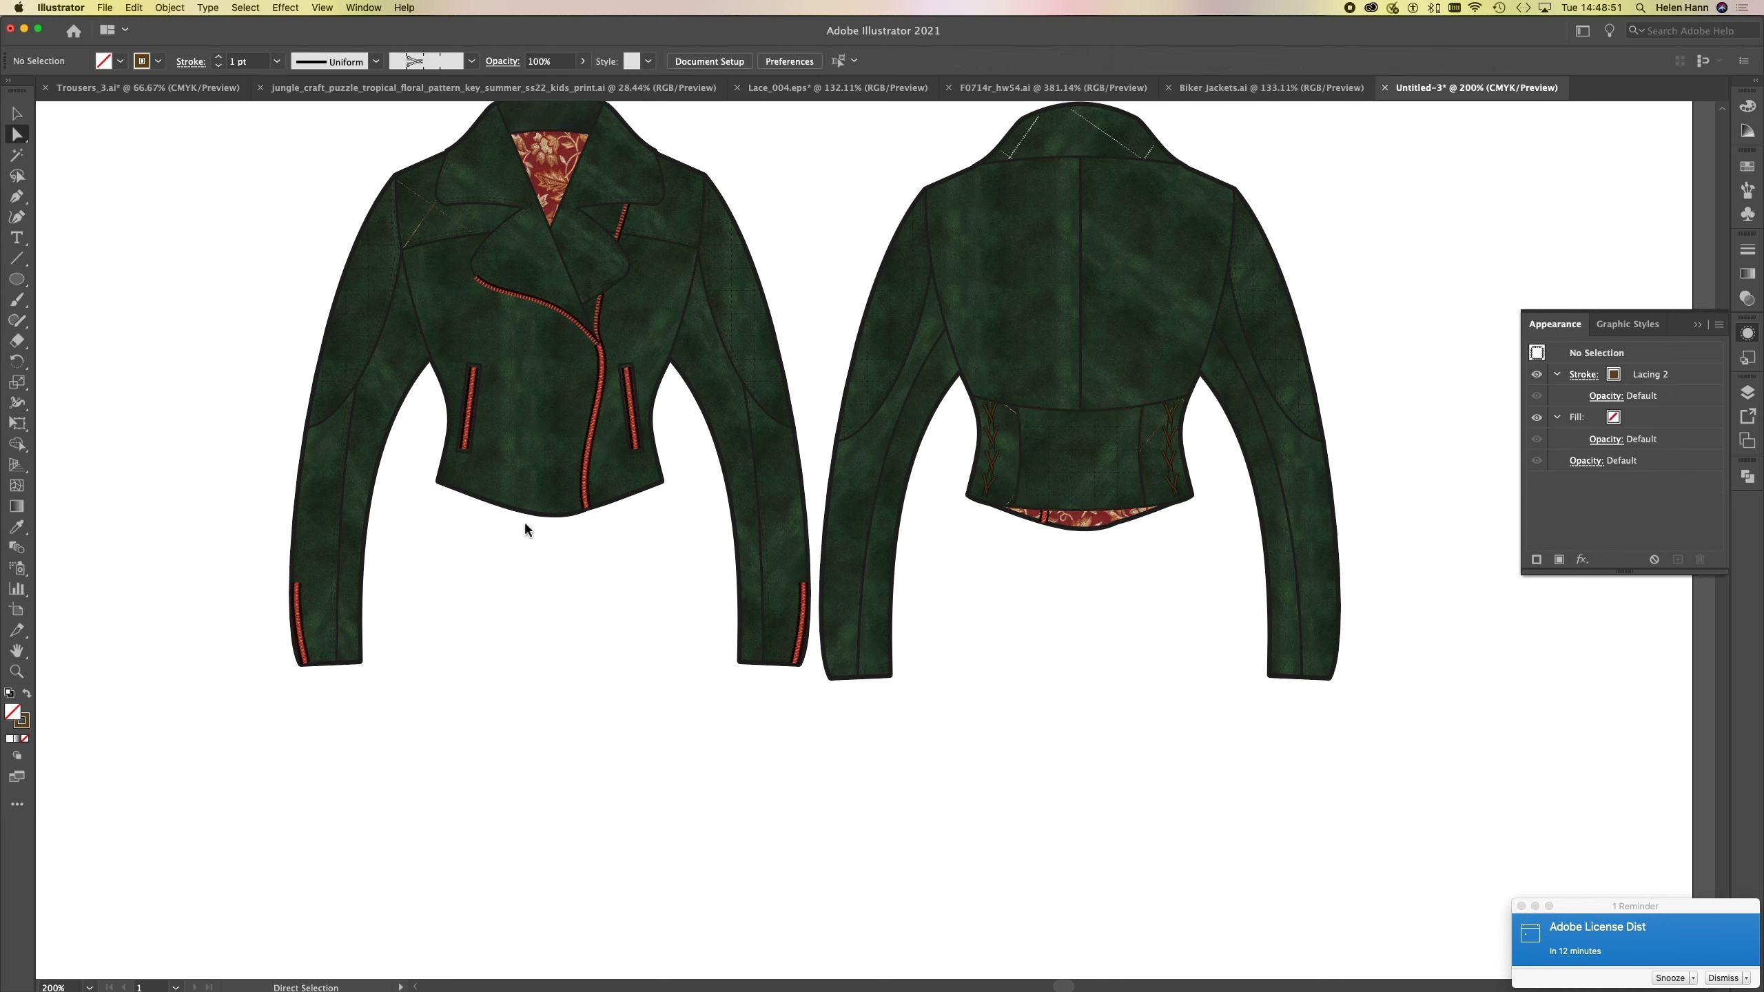
- Place a Pearl zip pull symbol on the front jacket's main zip, where the zip branches meet
drag(590, 564, 589, 739)
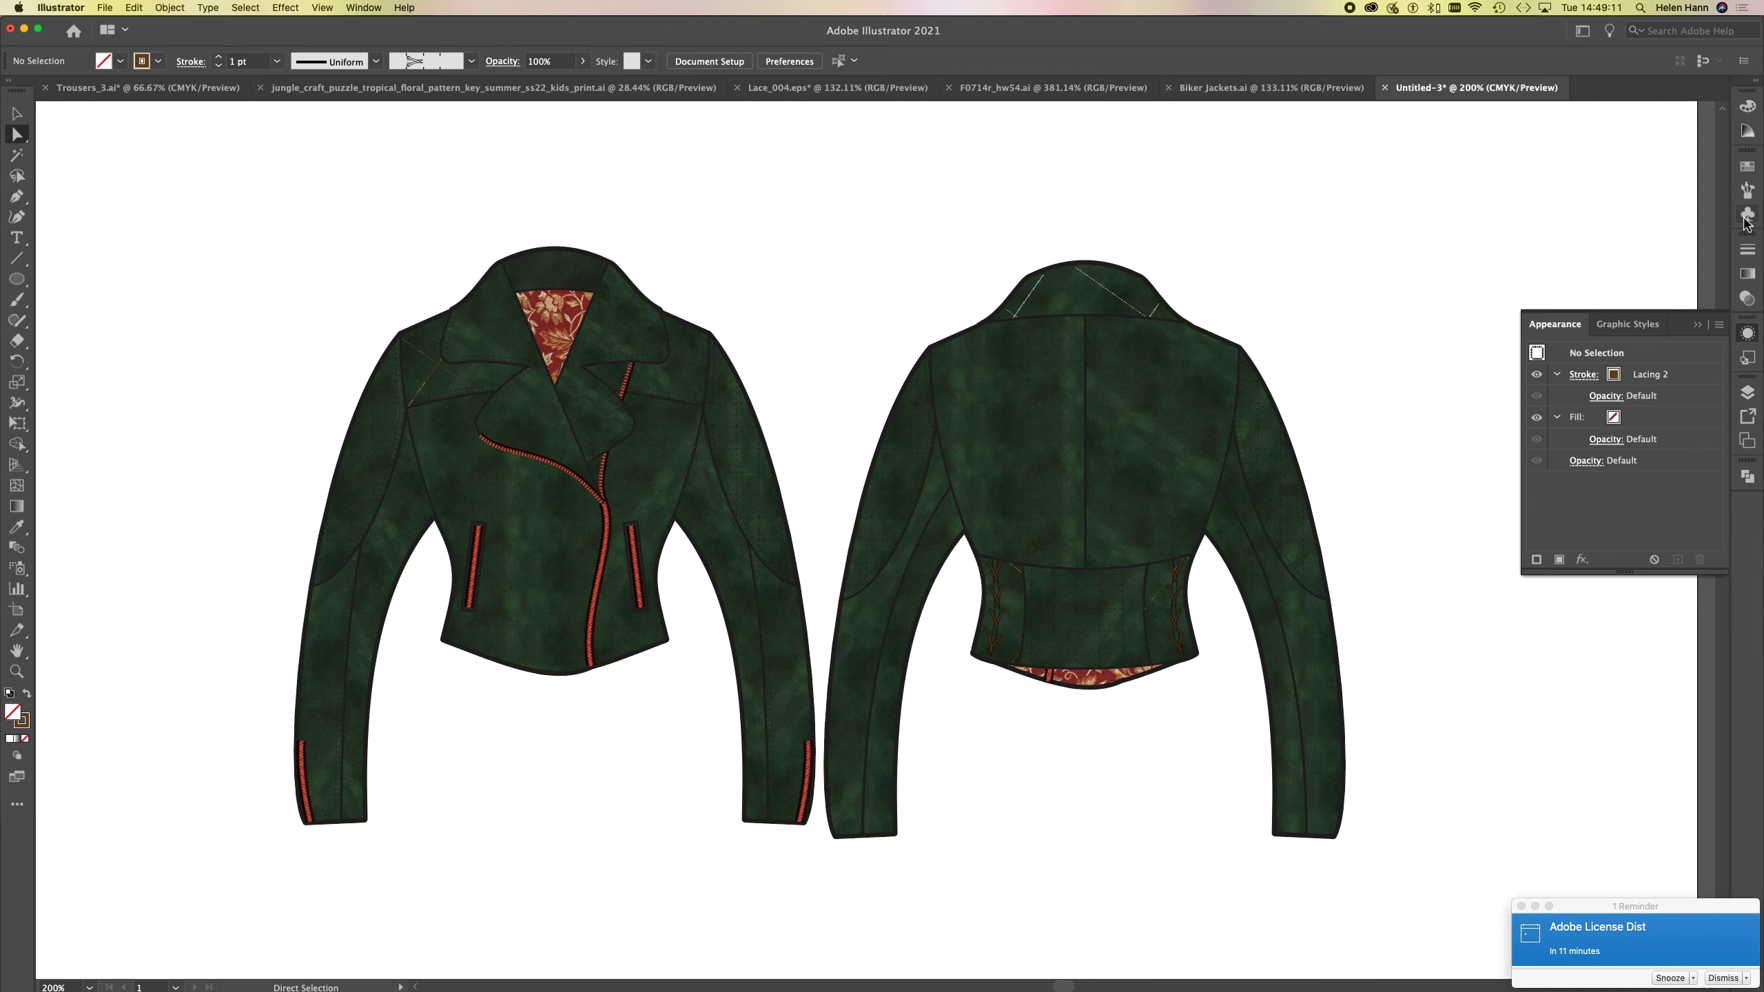
click(1747, 215)
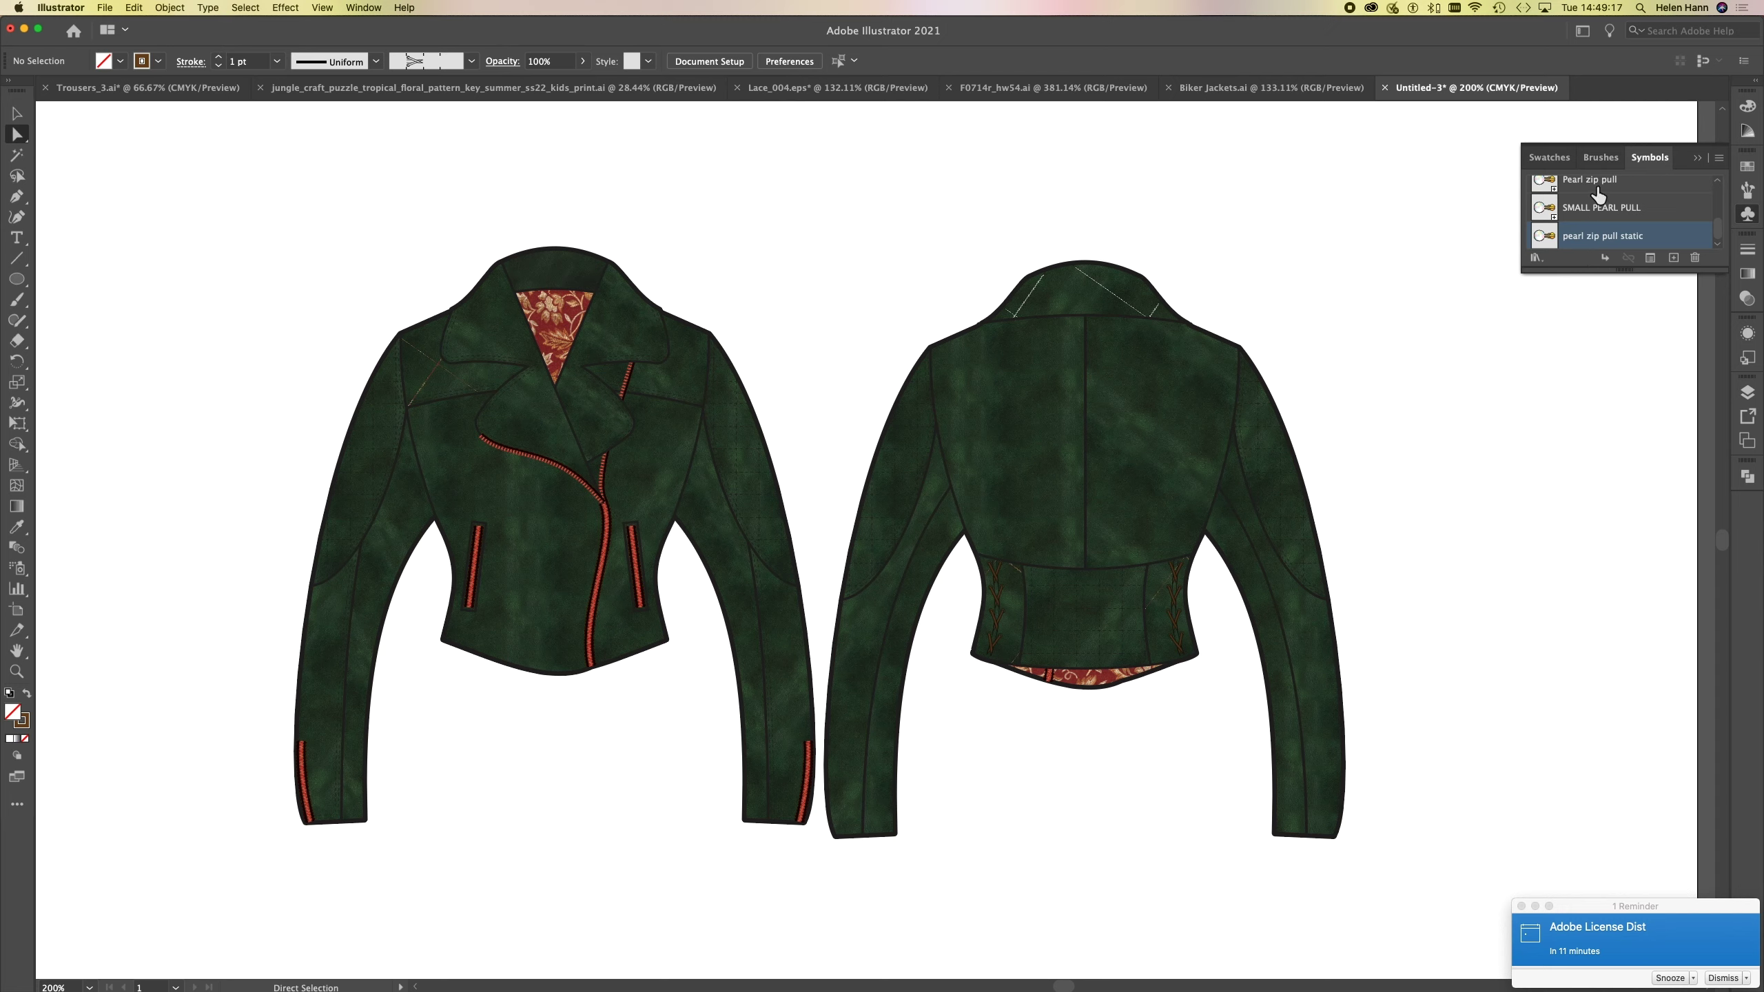
drag(1587, 186, 756, 245)
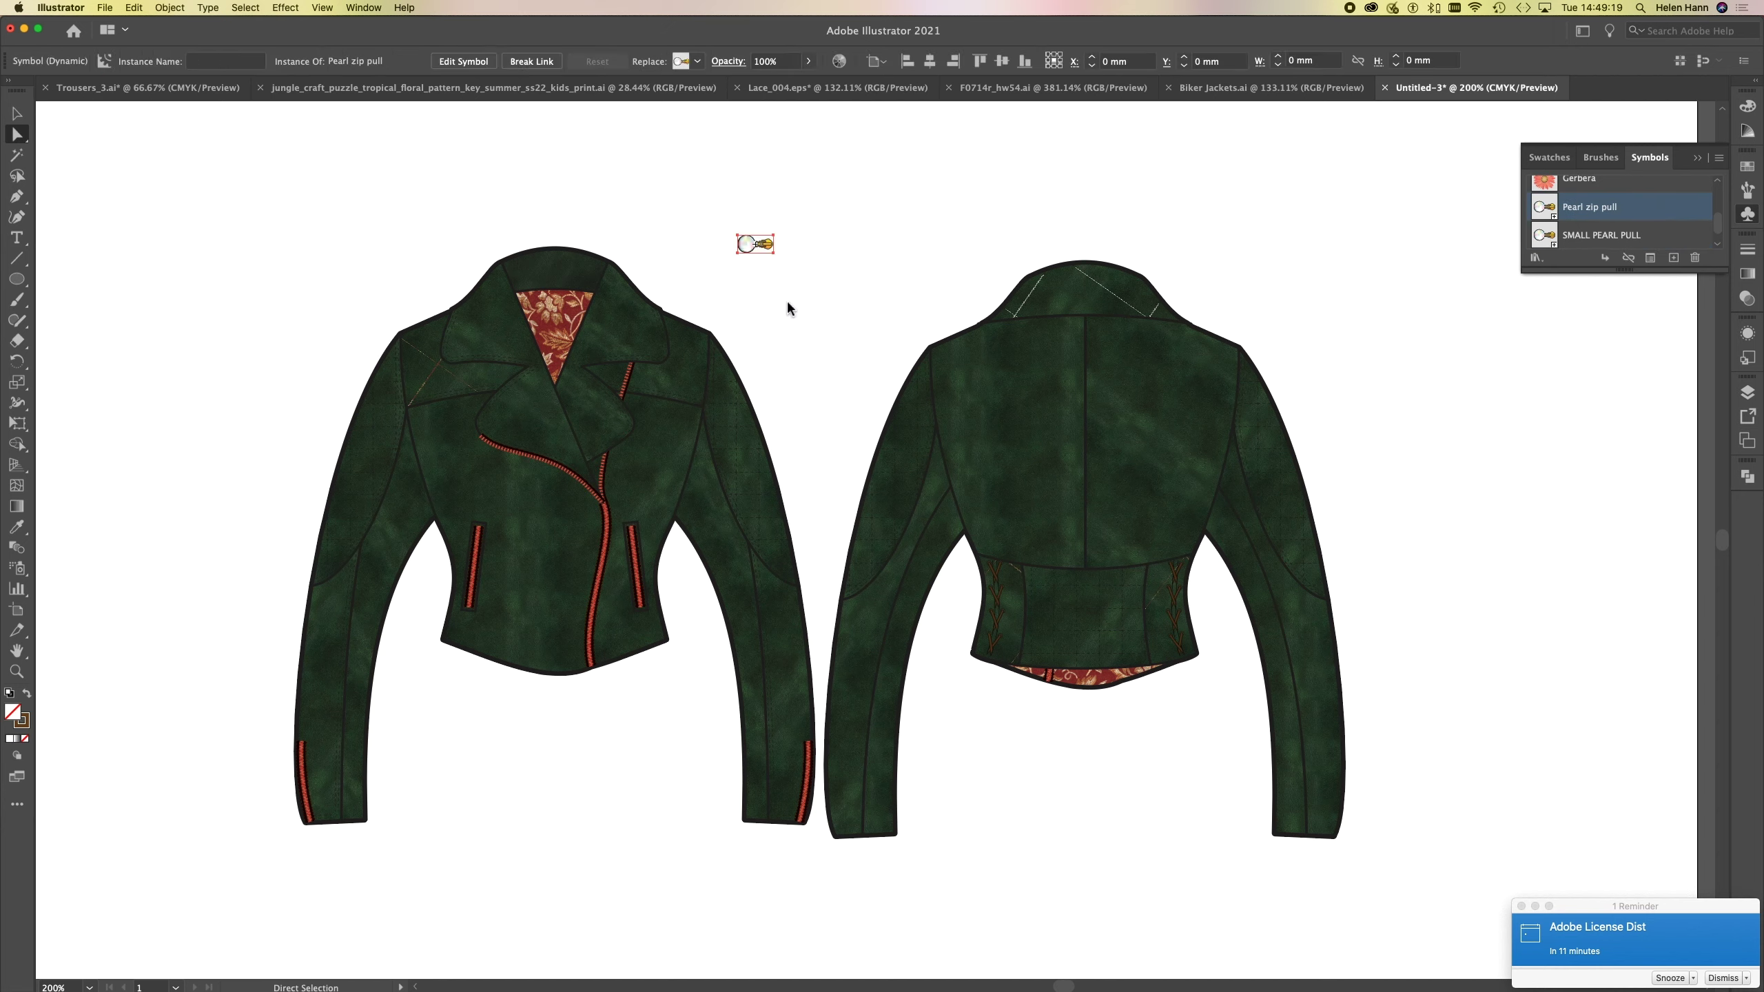
click(16, 671)
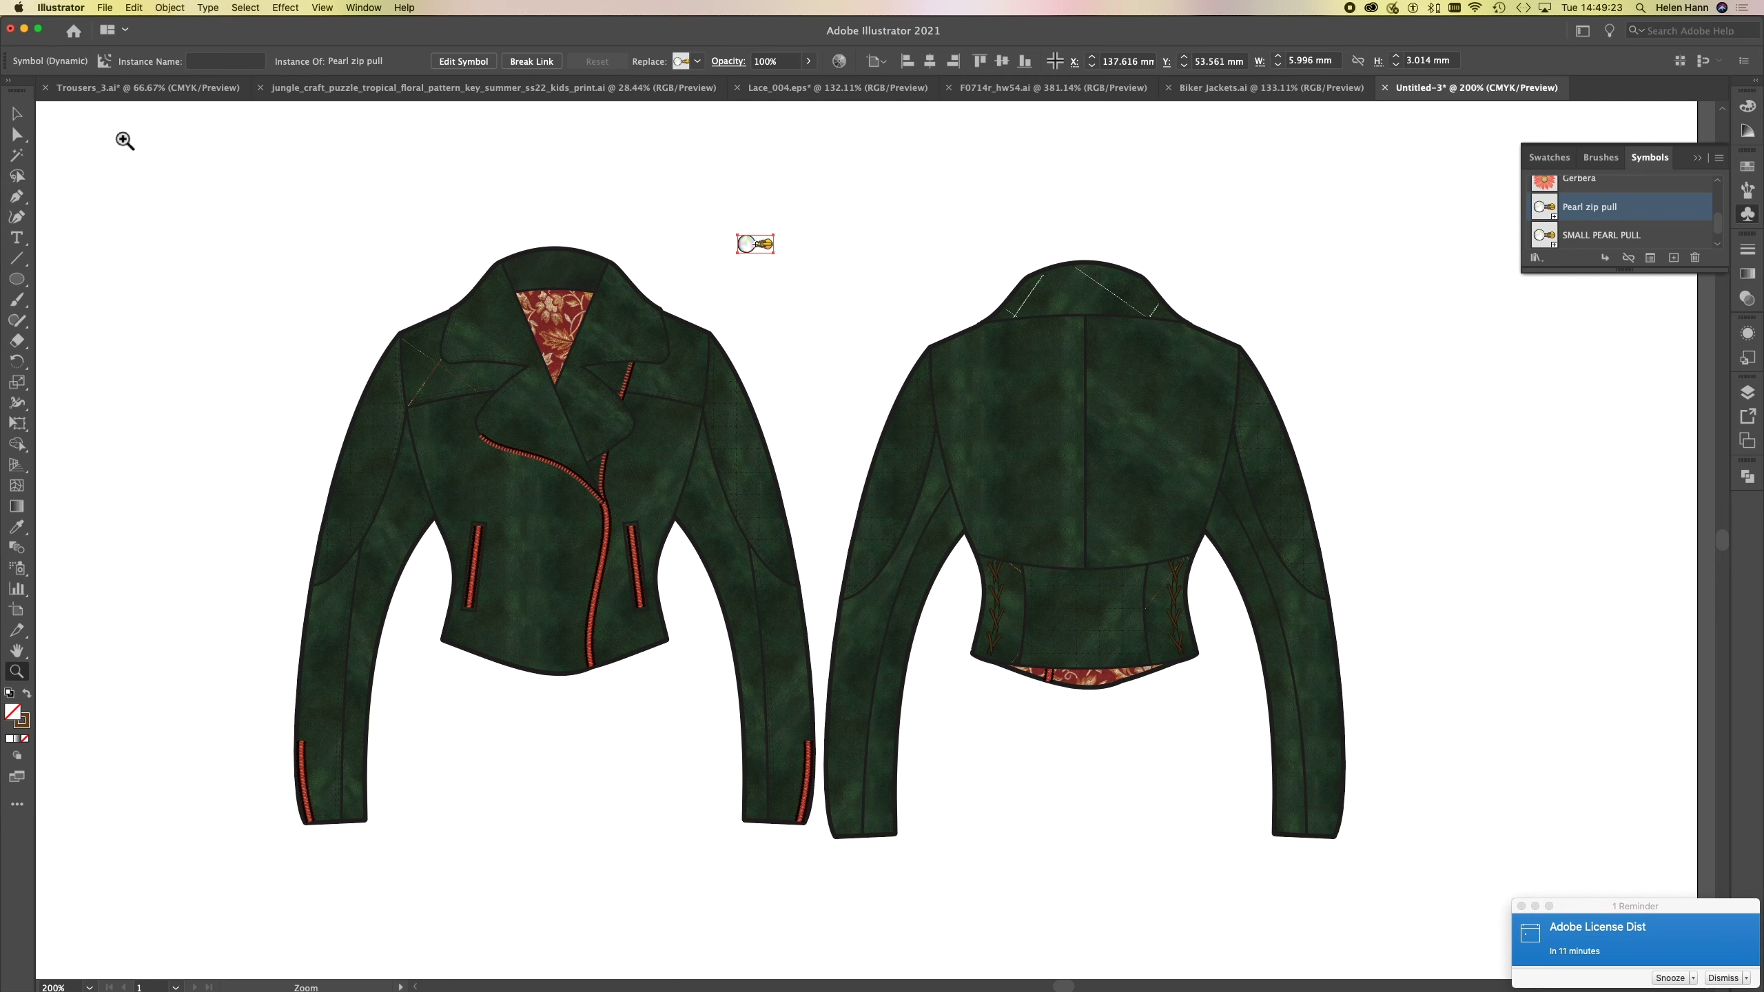
click(17, 112)
drag(745, 245, 909, 563)
- Rotate the main zip's pearl pull about its slider so the pearl hangs straight down along the zip
click(16, 672)
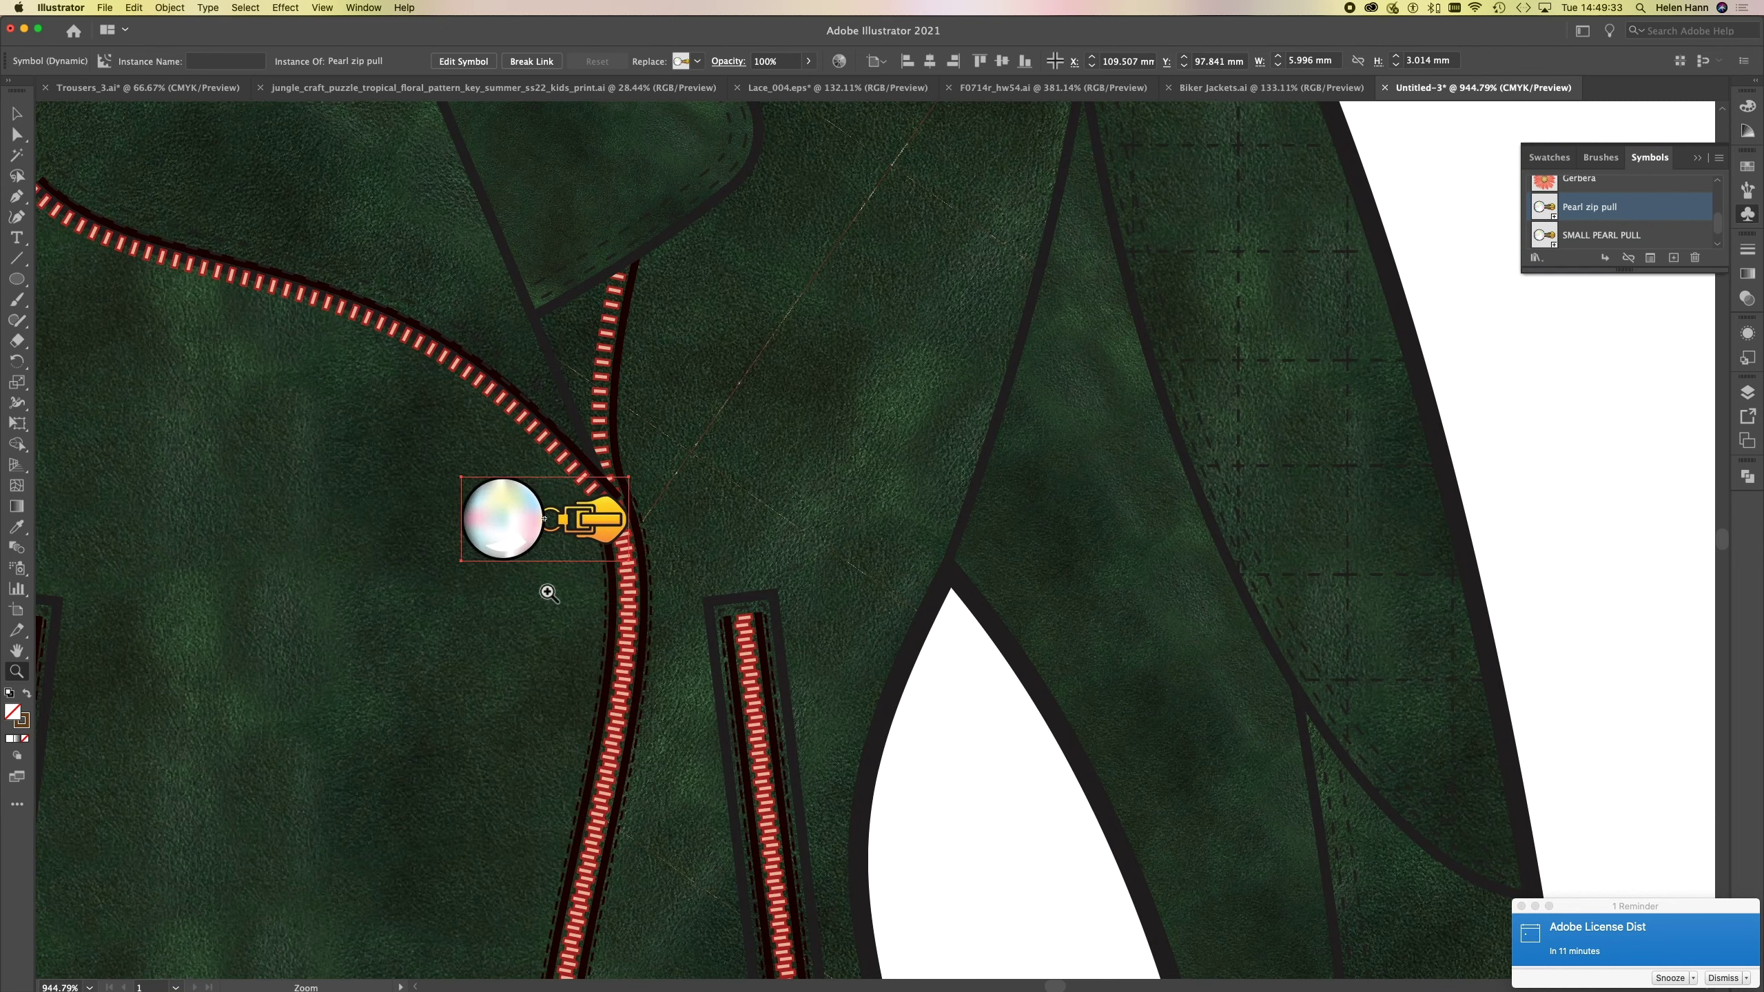
click(17, 359)
drag(458, 568, 650, 631)
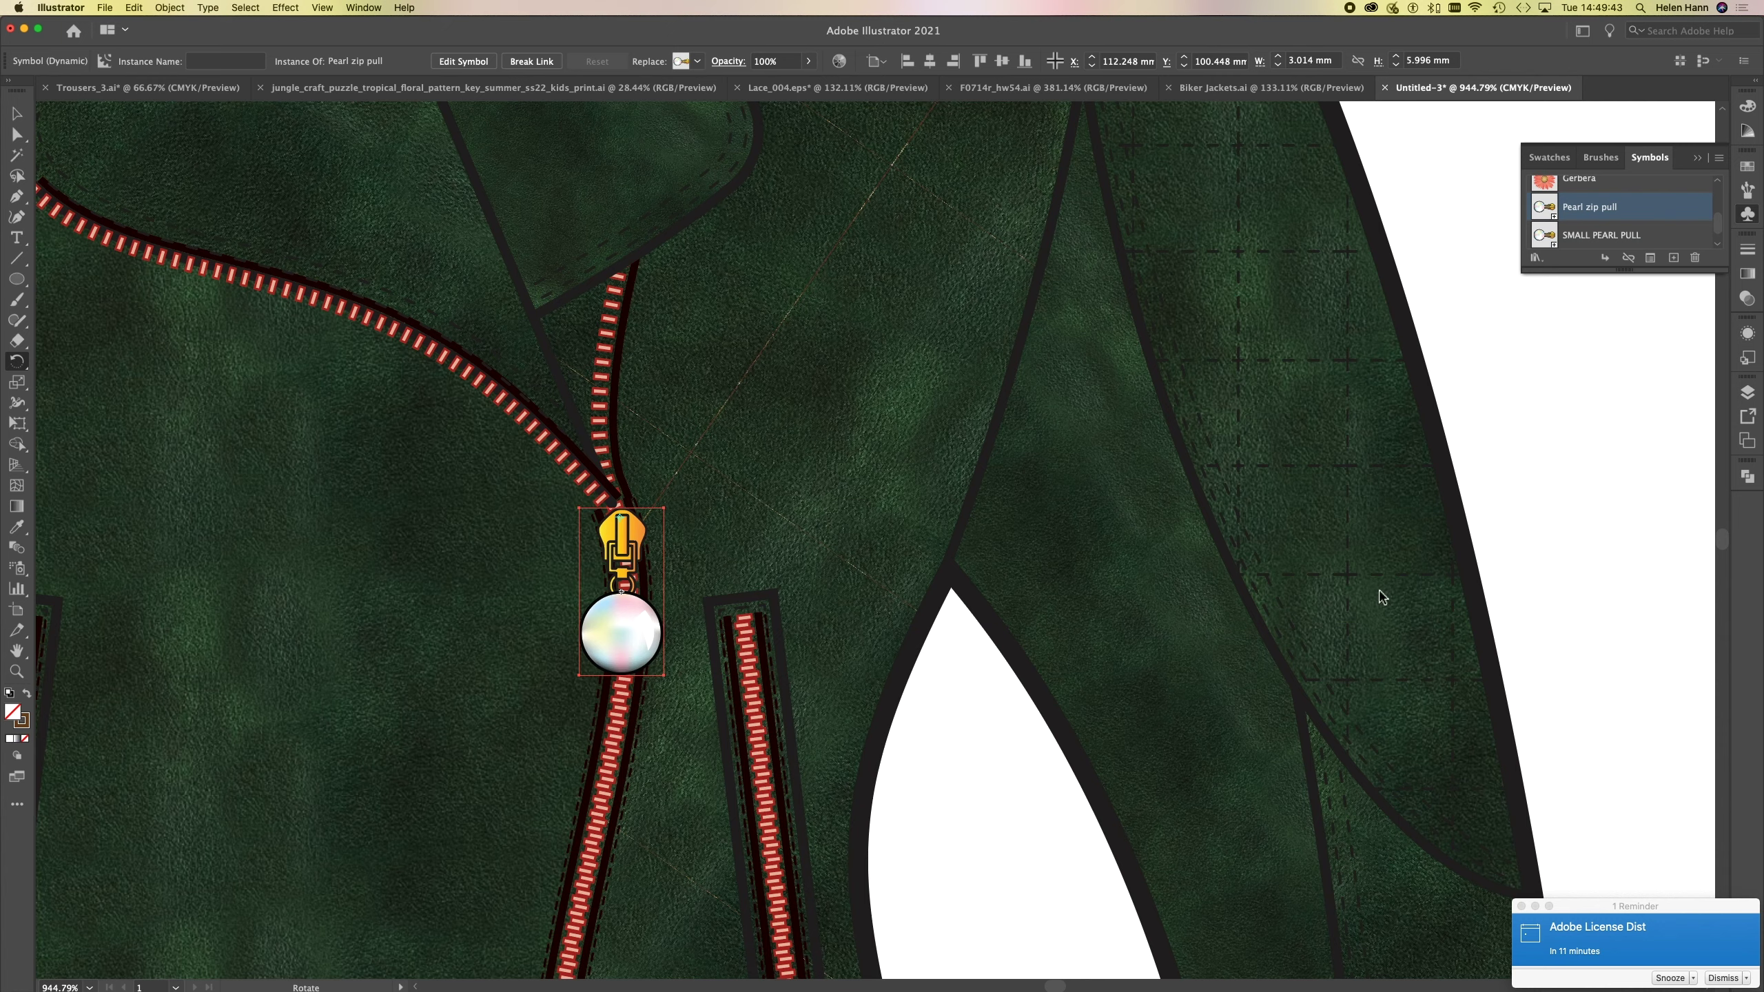
- Add a SMALL PEARL PULL symbol at the lower end of the front's right pocket zip, rotated so the pearl hangs down
click(1553, 237)
drag(1556, 240, 1057, 338)
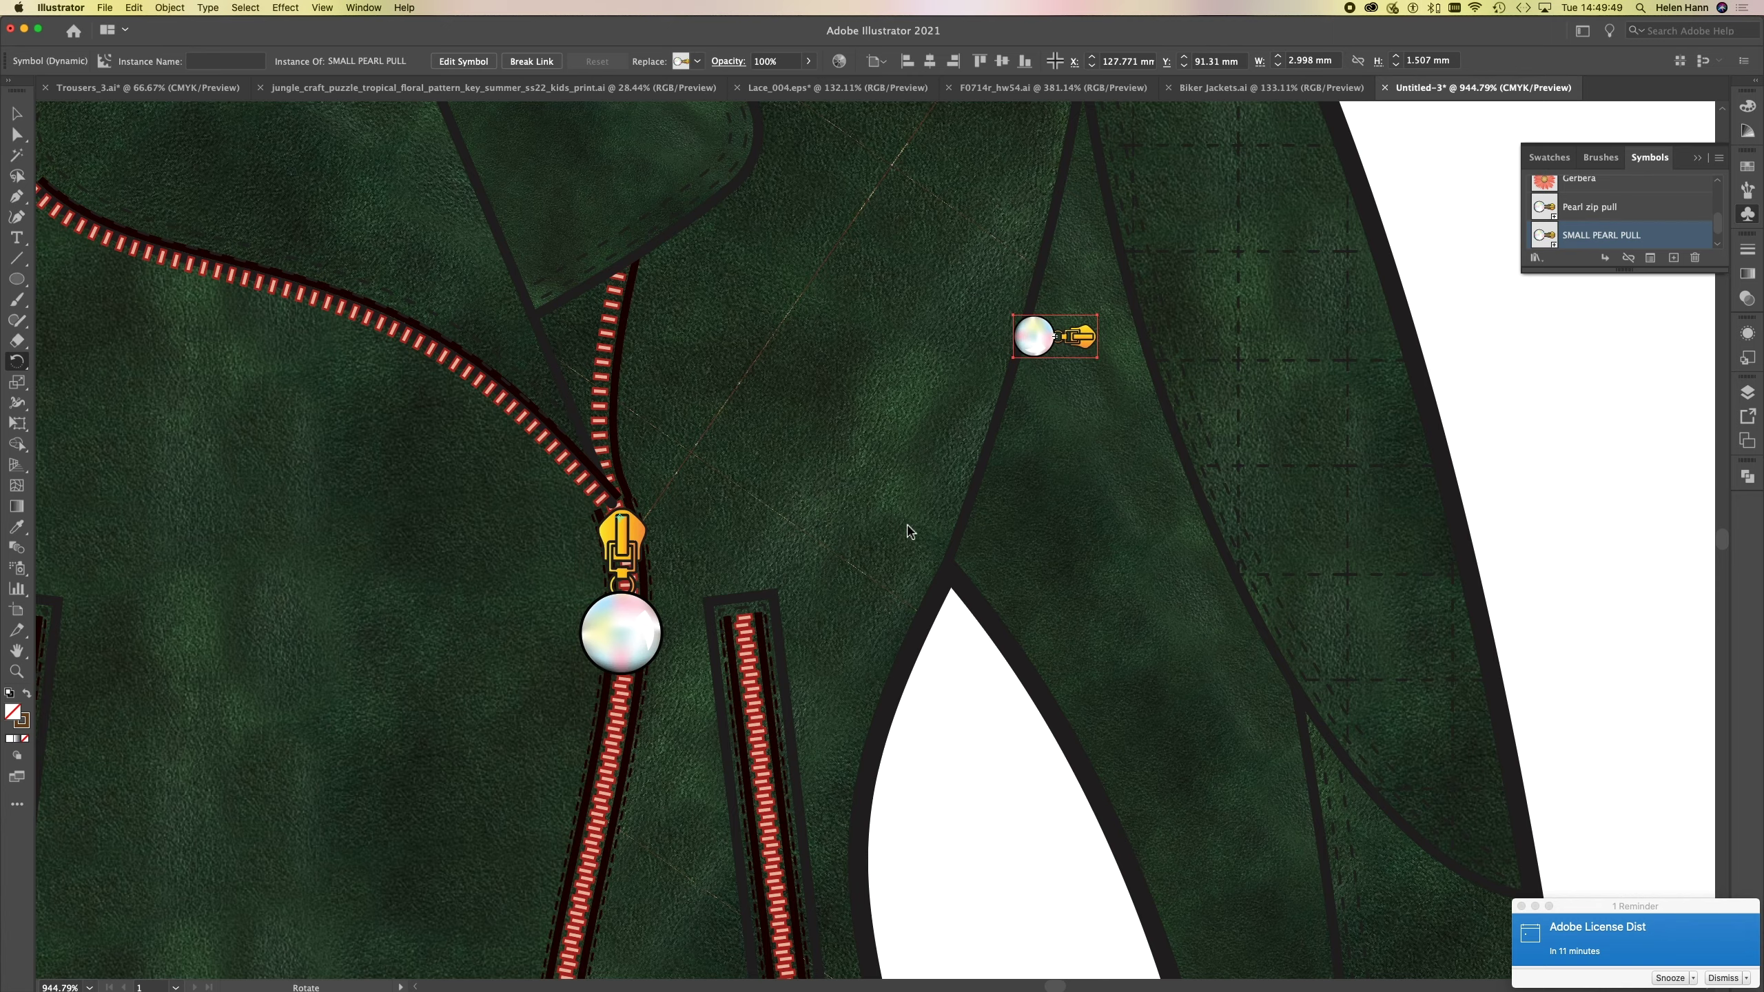
drag(789, 552, 794, 267)
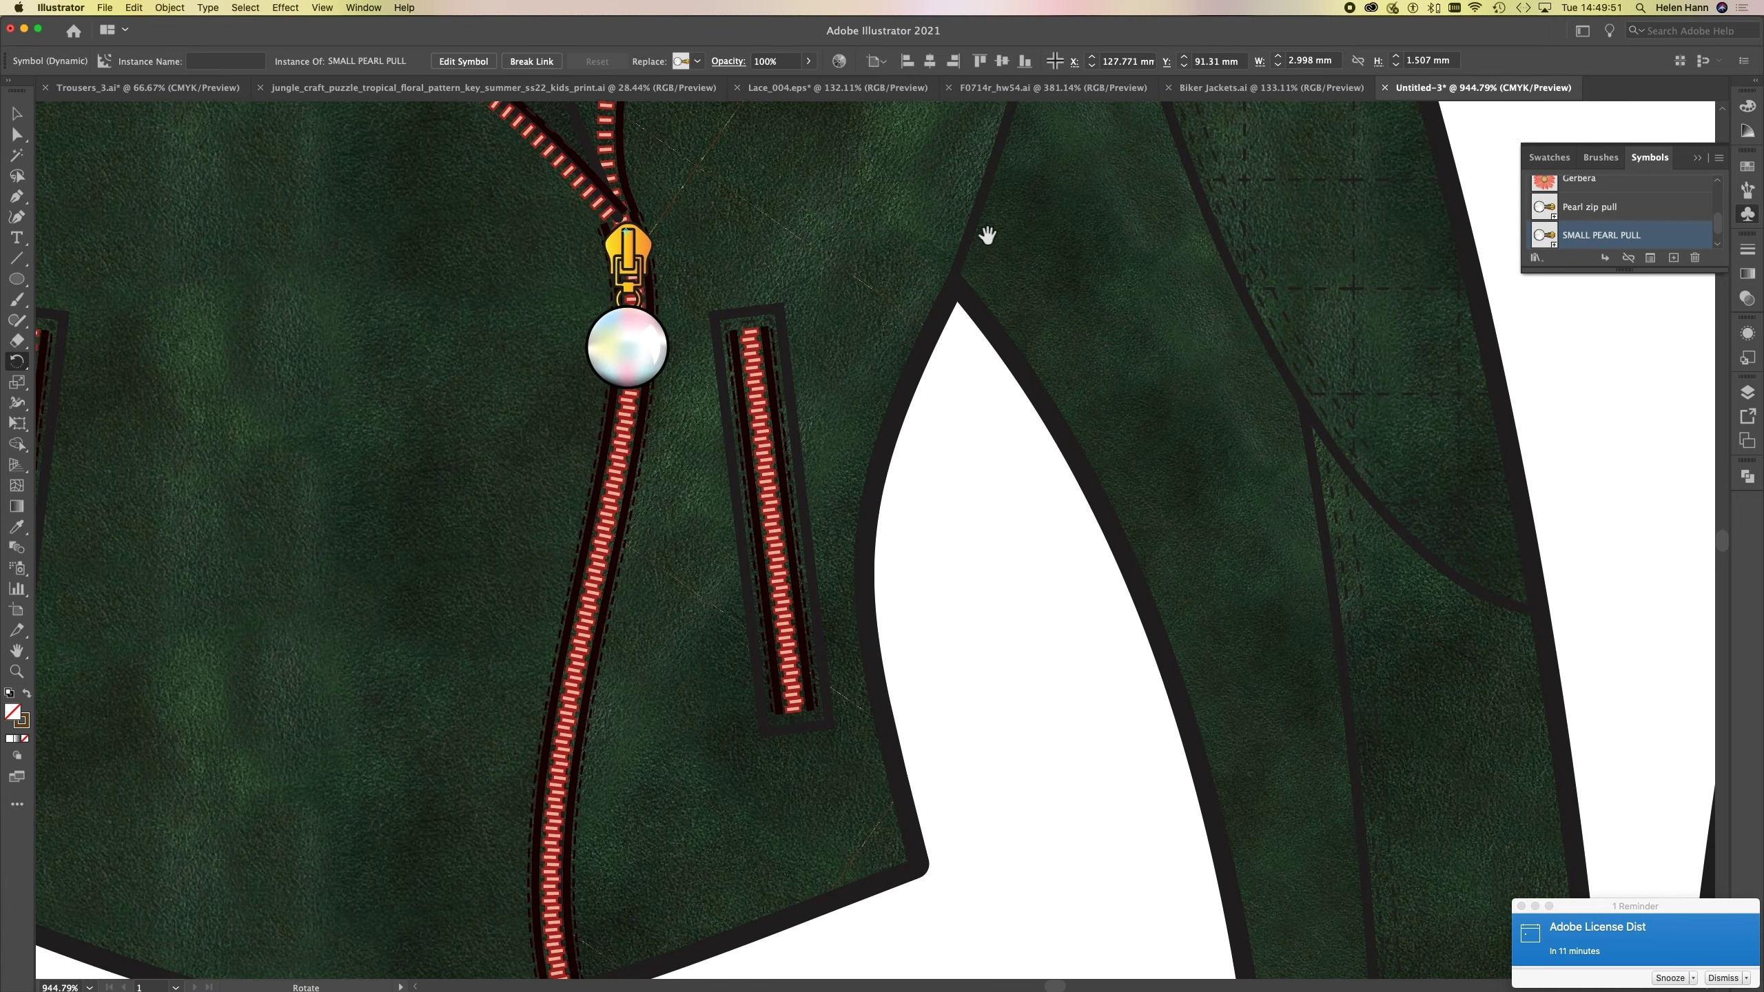
drag(986, 235, 966, 379)
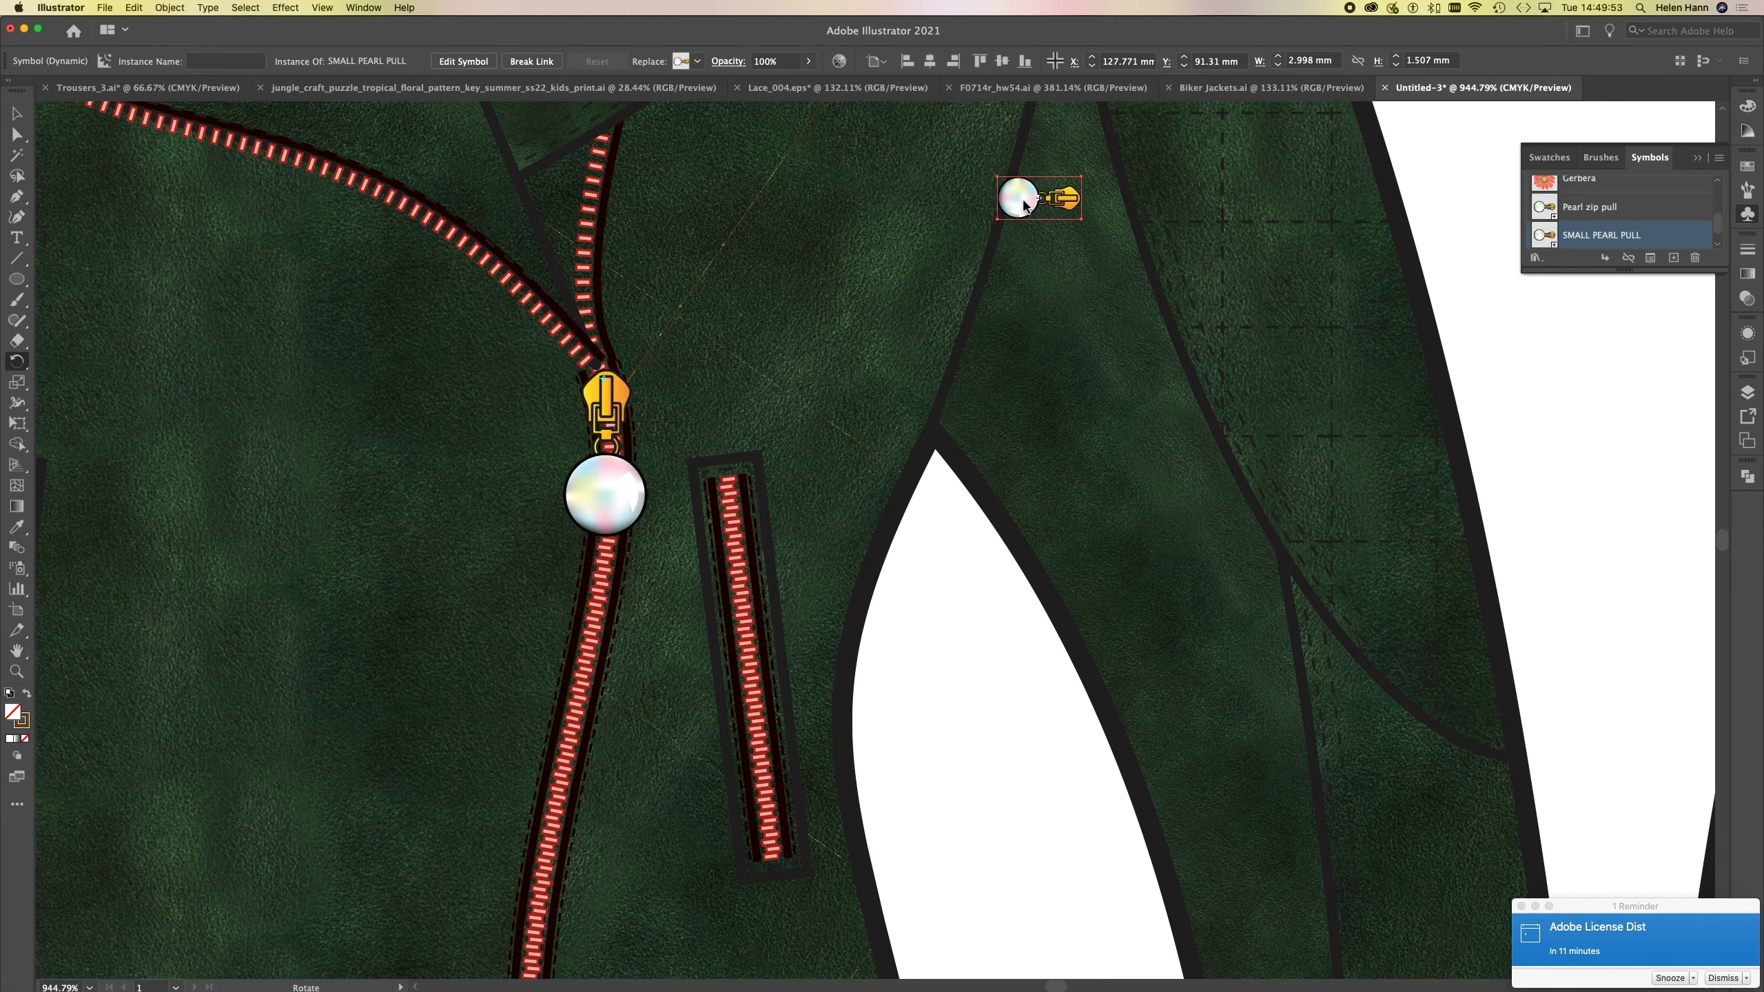
drag(1024, 203, 729, 799)
drag(781, 793, 775, 787)
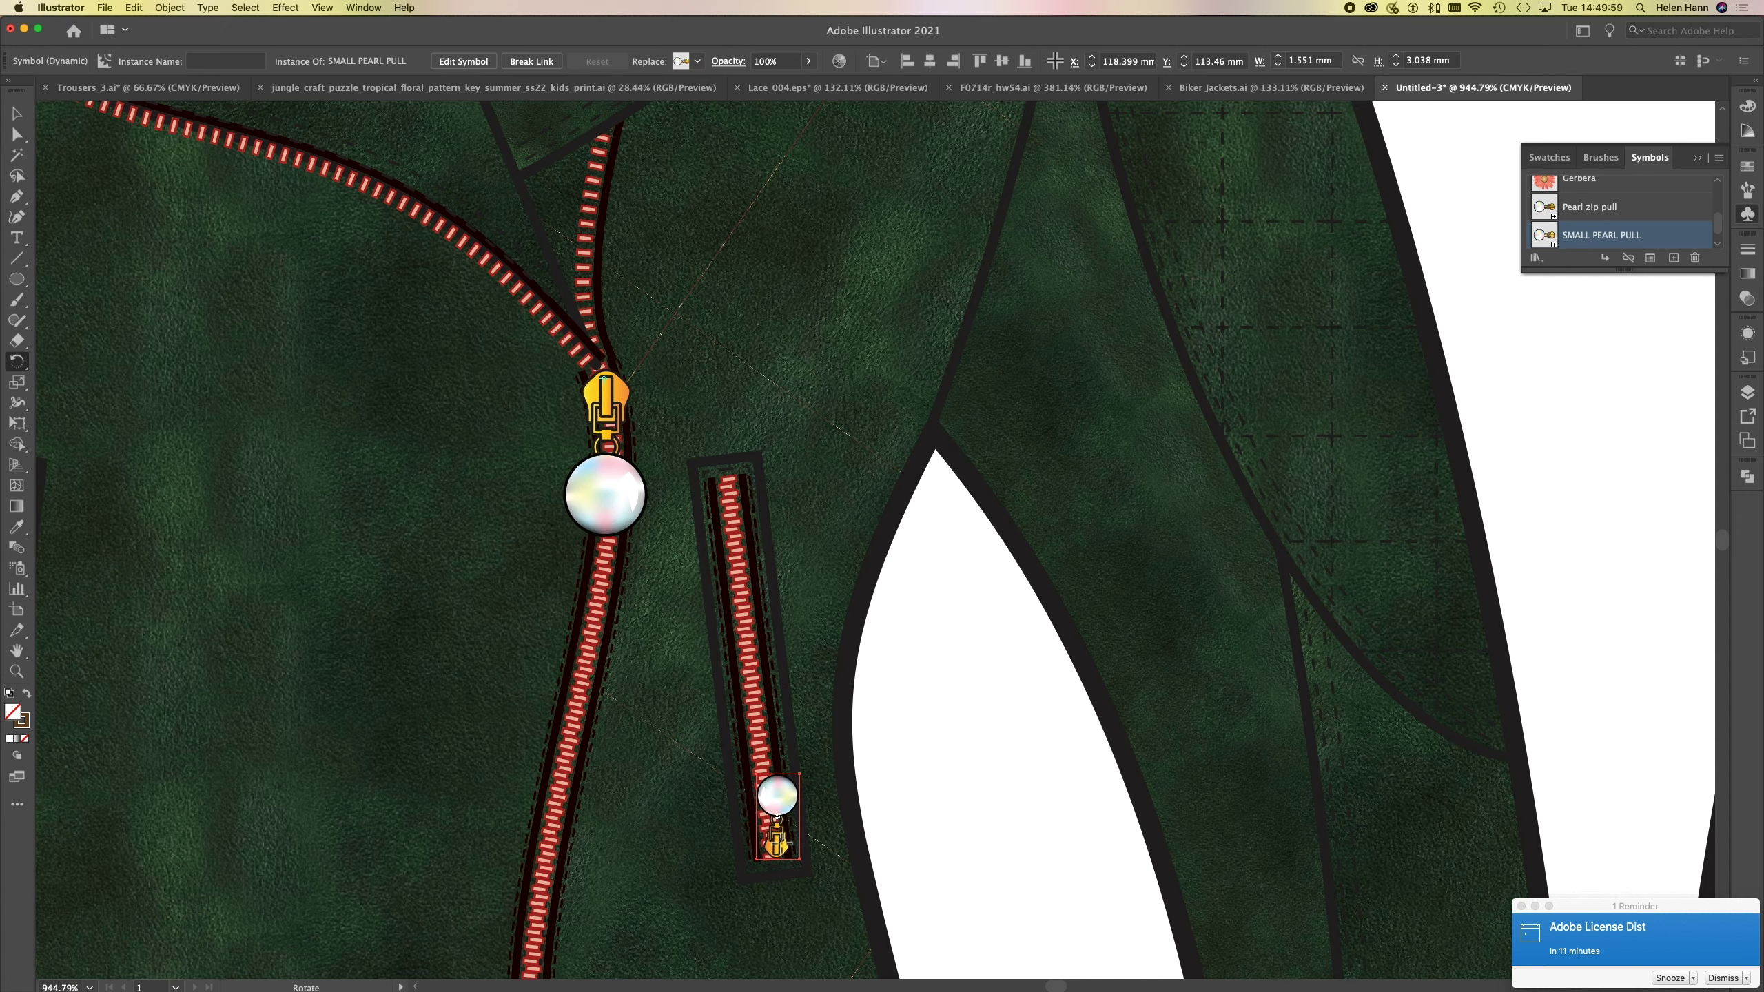
drag(778, 802, 695, 742)
click(771, 863)
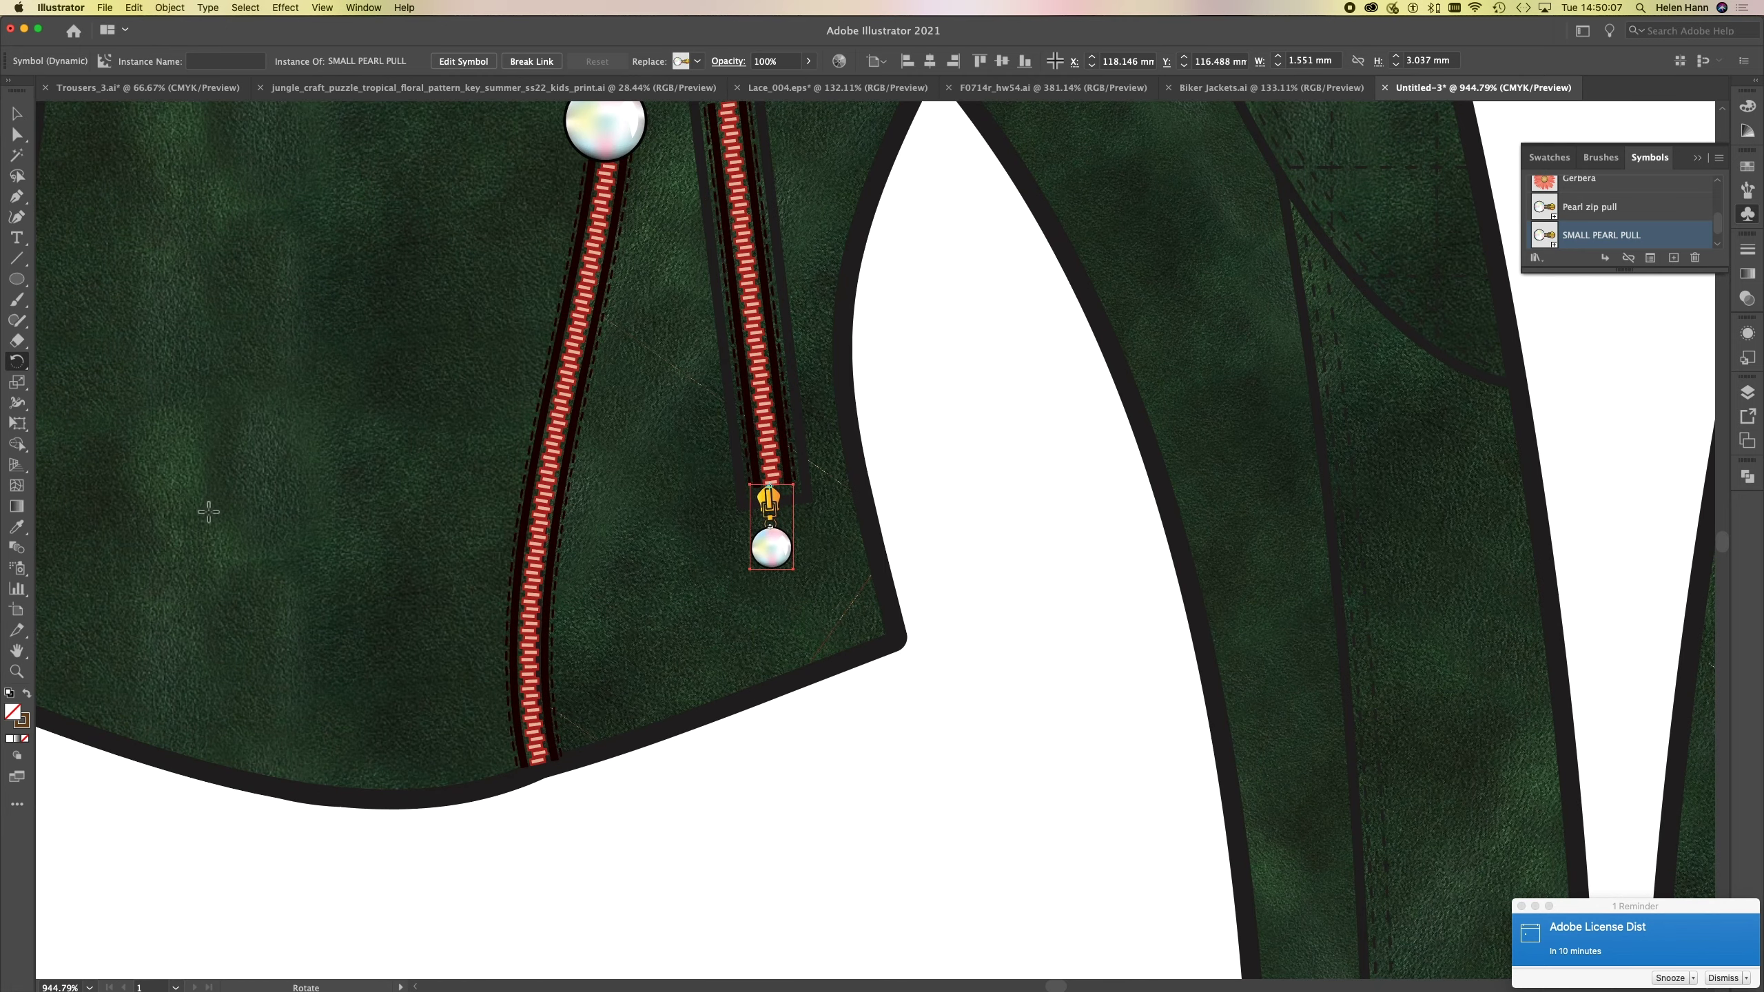
- Add a SMALL PEARL PULL symbol at the lower end of the front's left pocket zip, rotated so the pearl hangs down
drag(194, 518, 1004, 678)
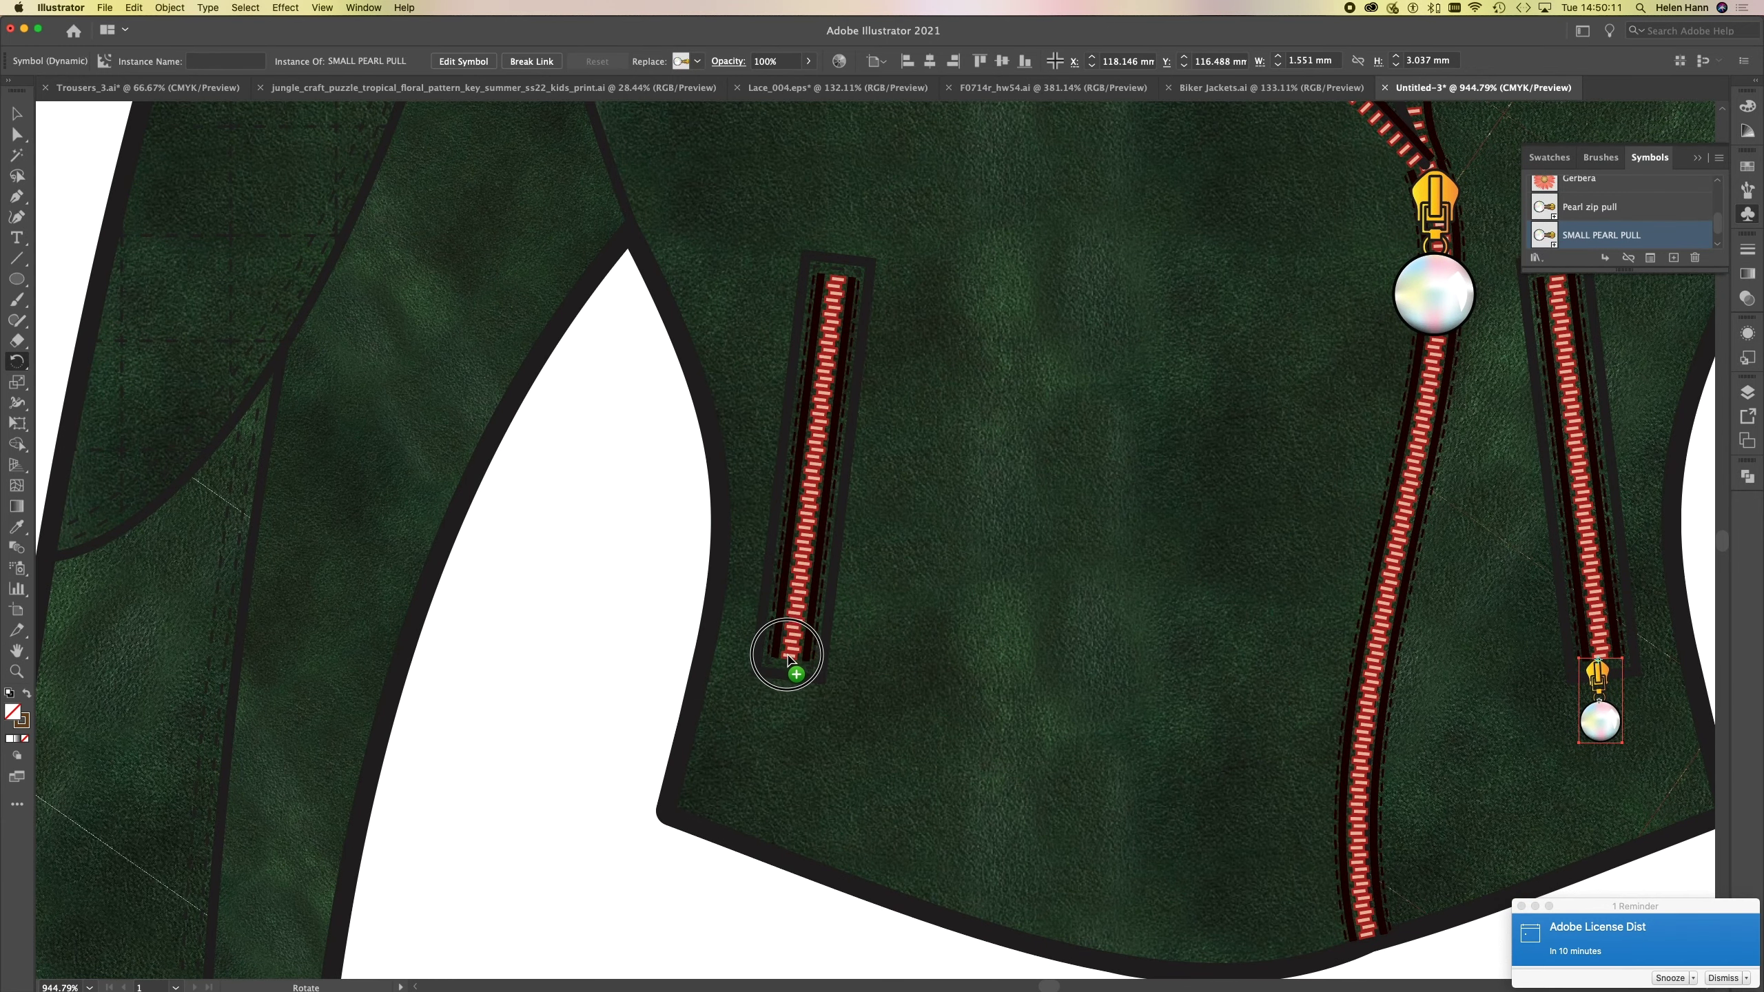
drag(789, 657, 738, 671)
key(super+z)
click(13, 117)
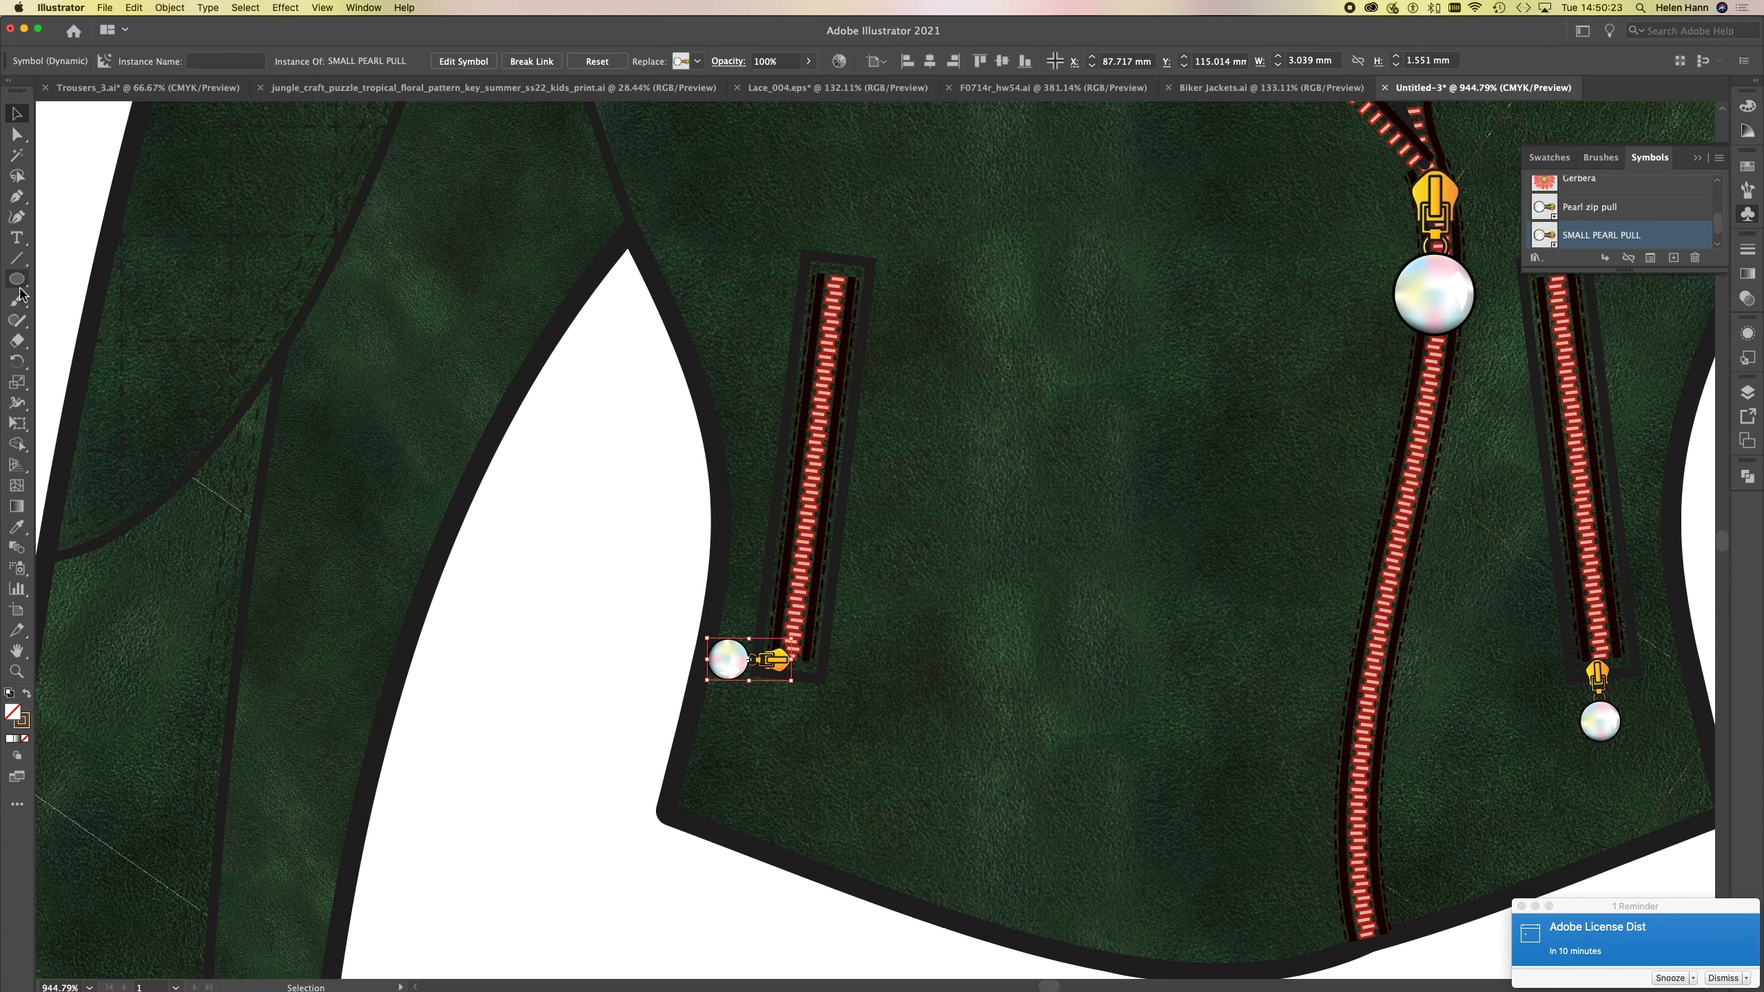
click(16, 361)
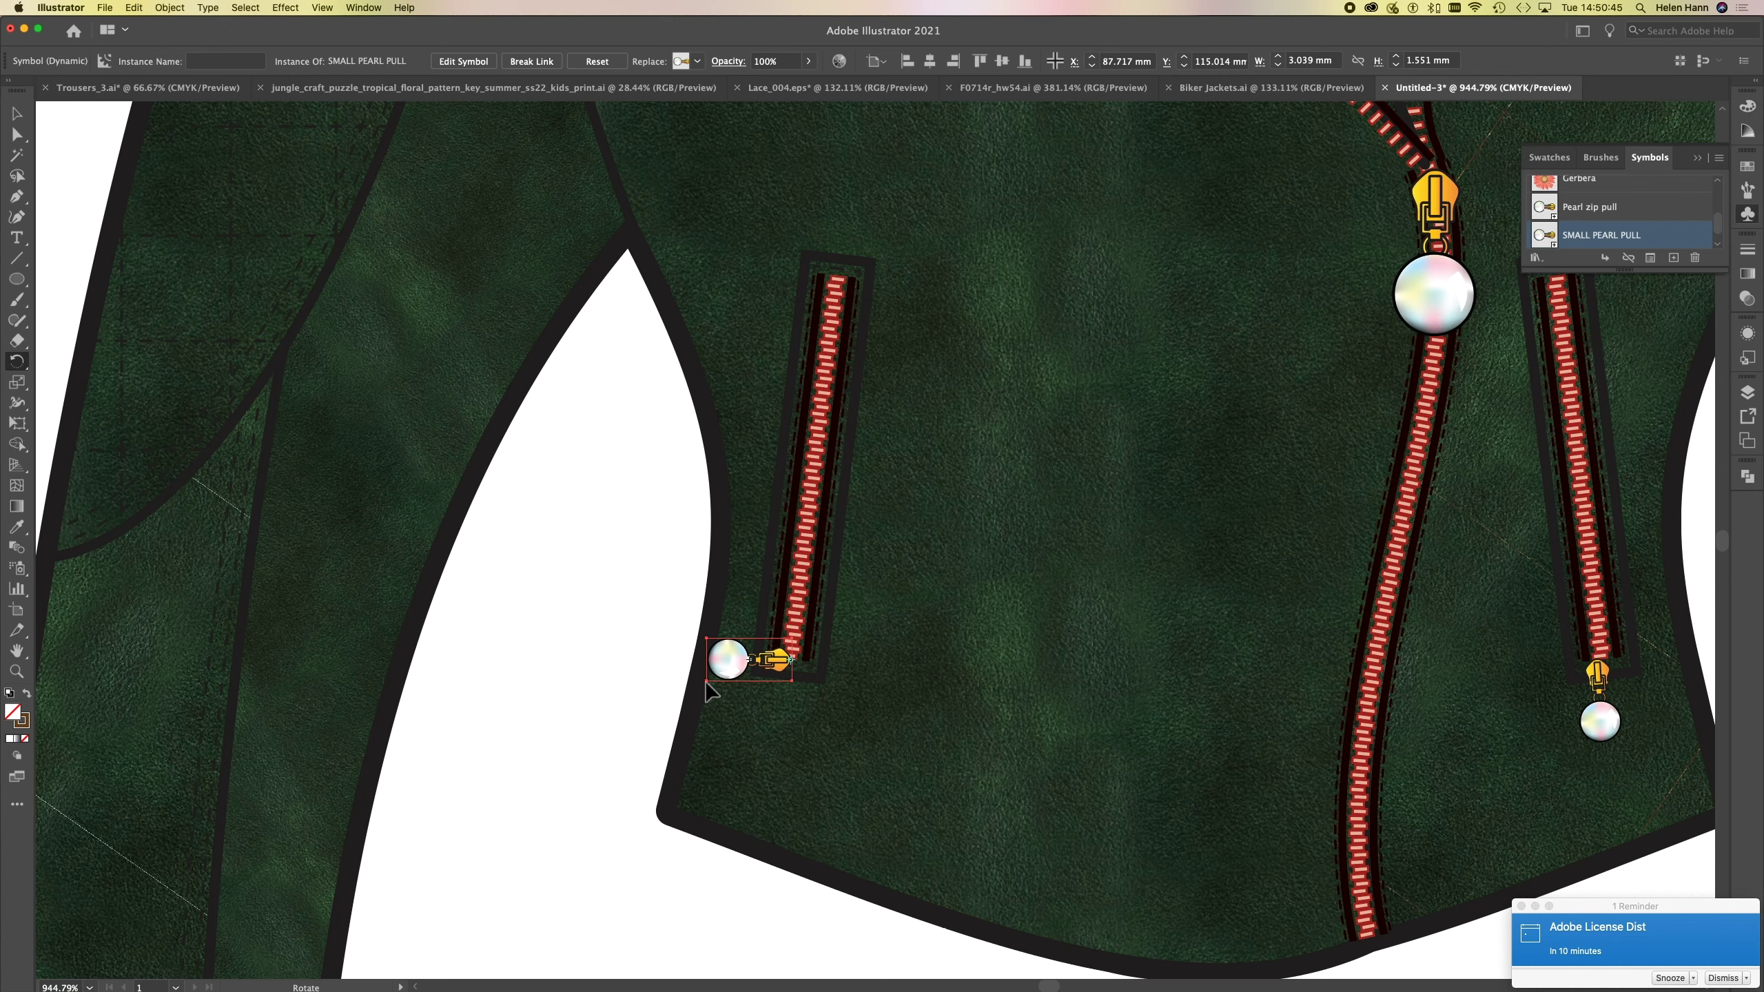
drag(708, 690, 792, 754)
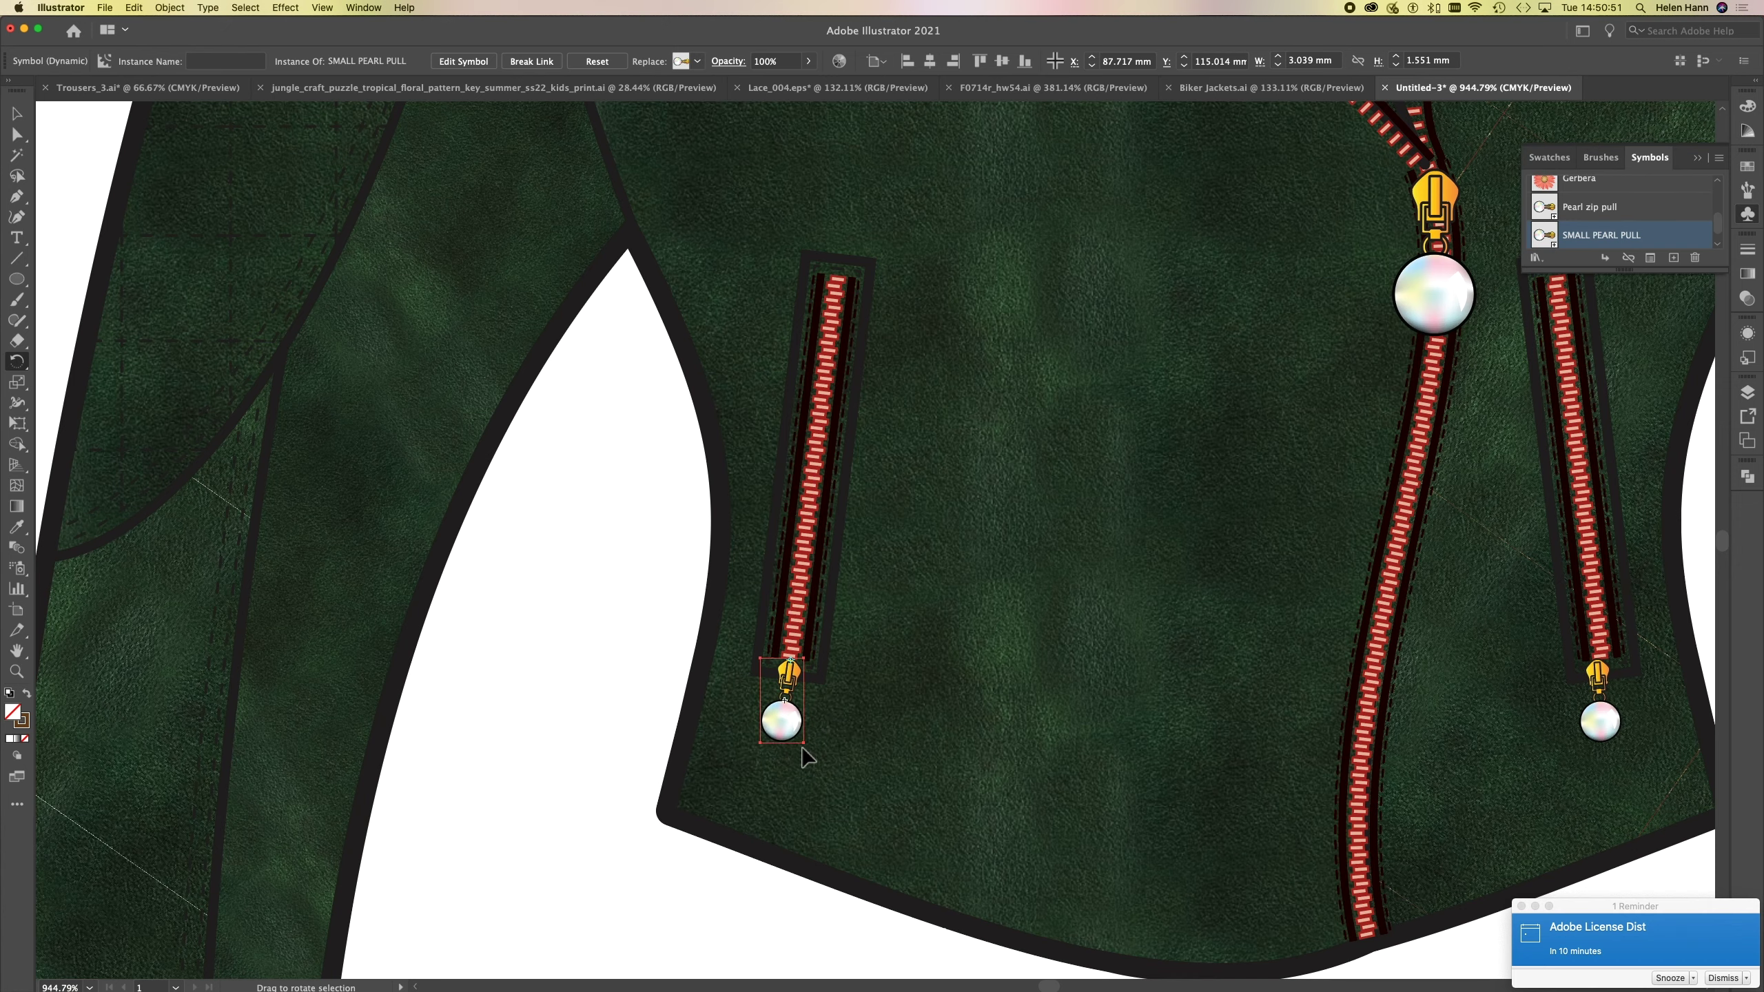
- Move both small pearl pulls from the lower ends to the upper ends of their pocket zips
alt+super+click(1066, 551)
scroll(998, 547, down, 1)
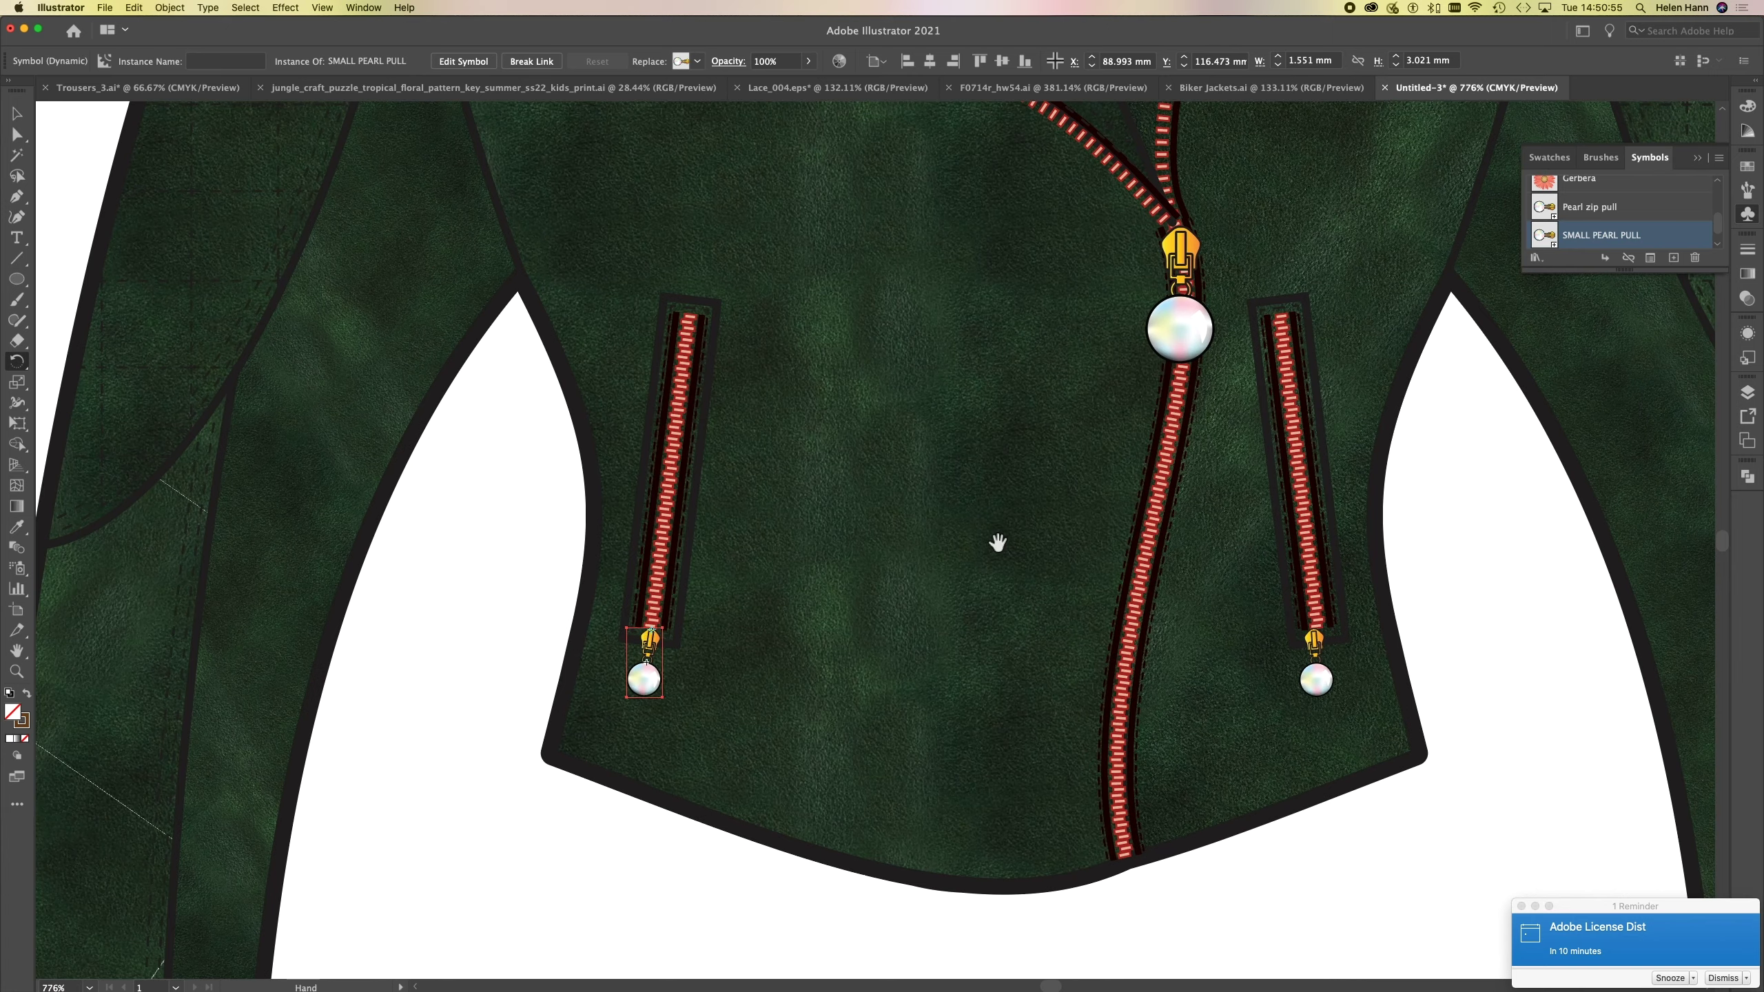
drag(996, 540, 437, 430)
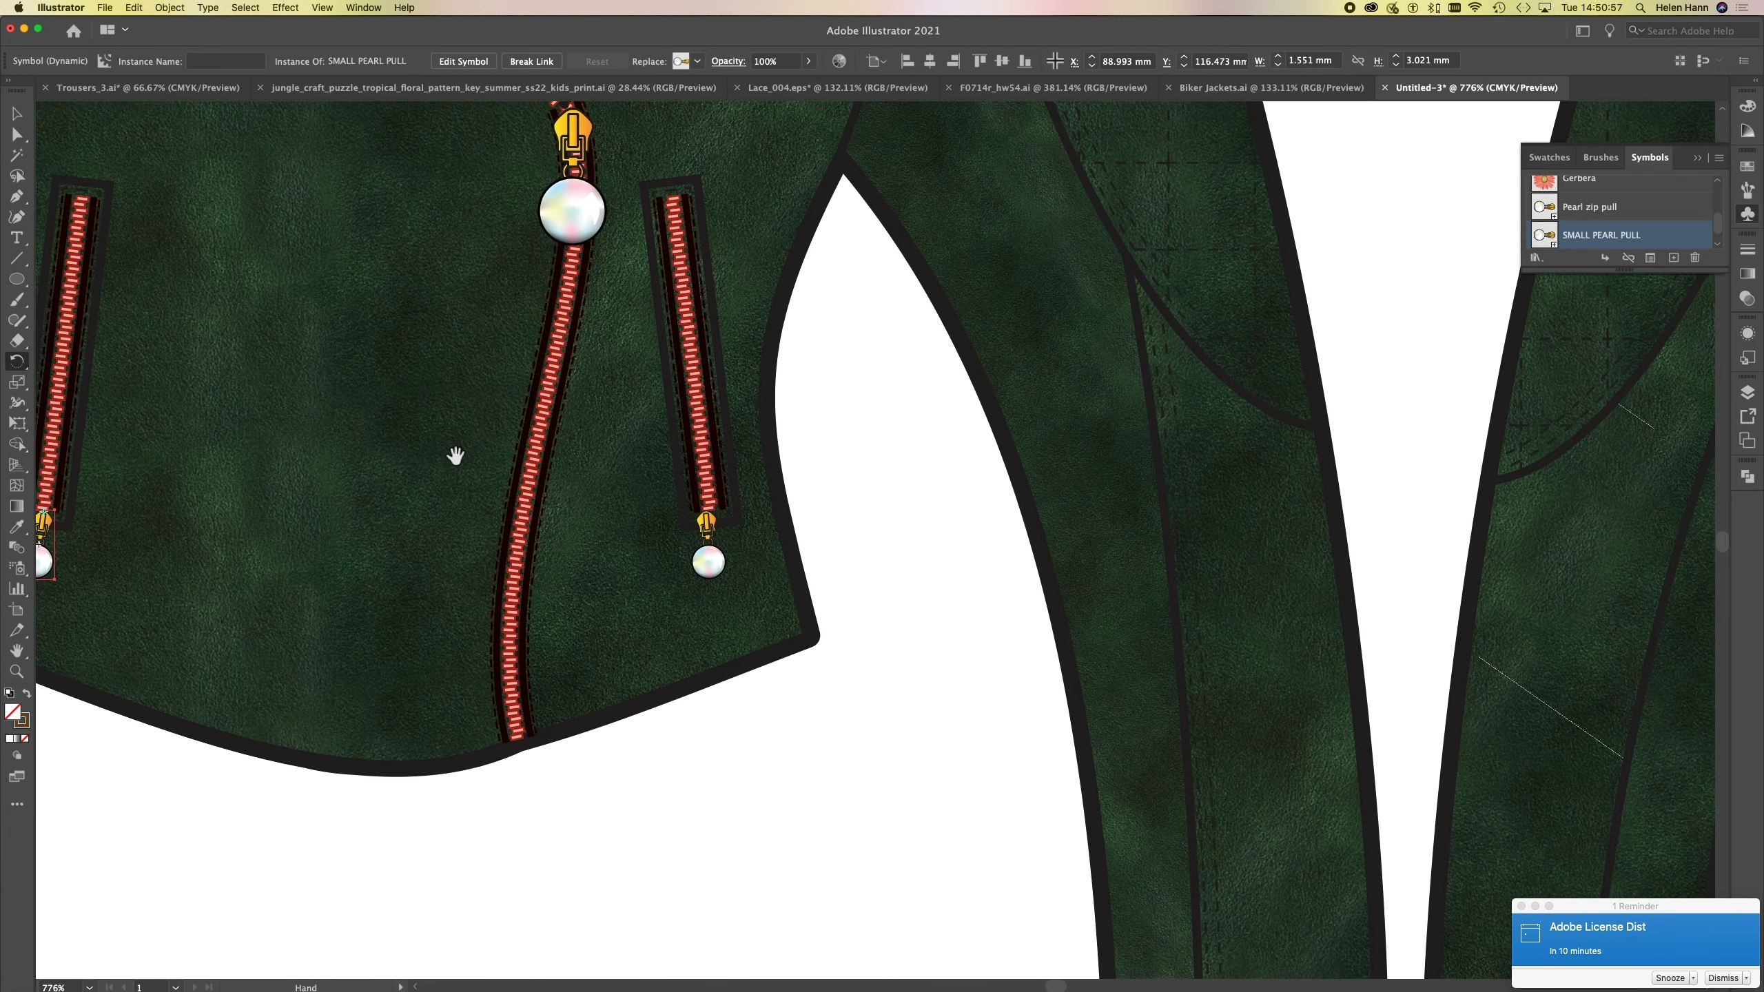
drag(492, 553, 701, 669)
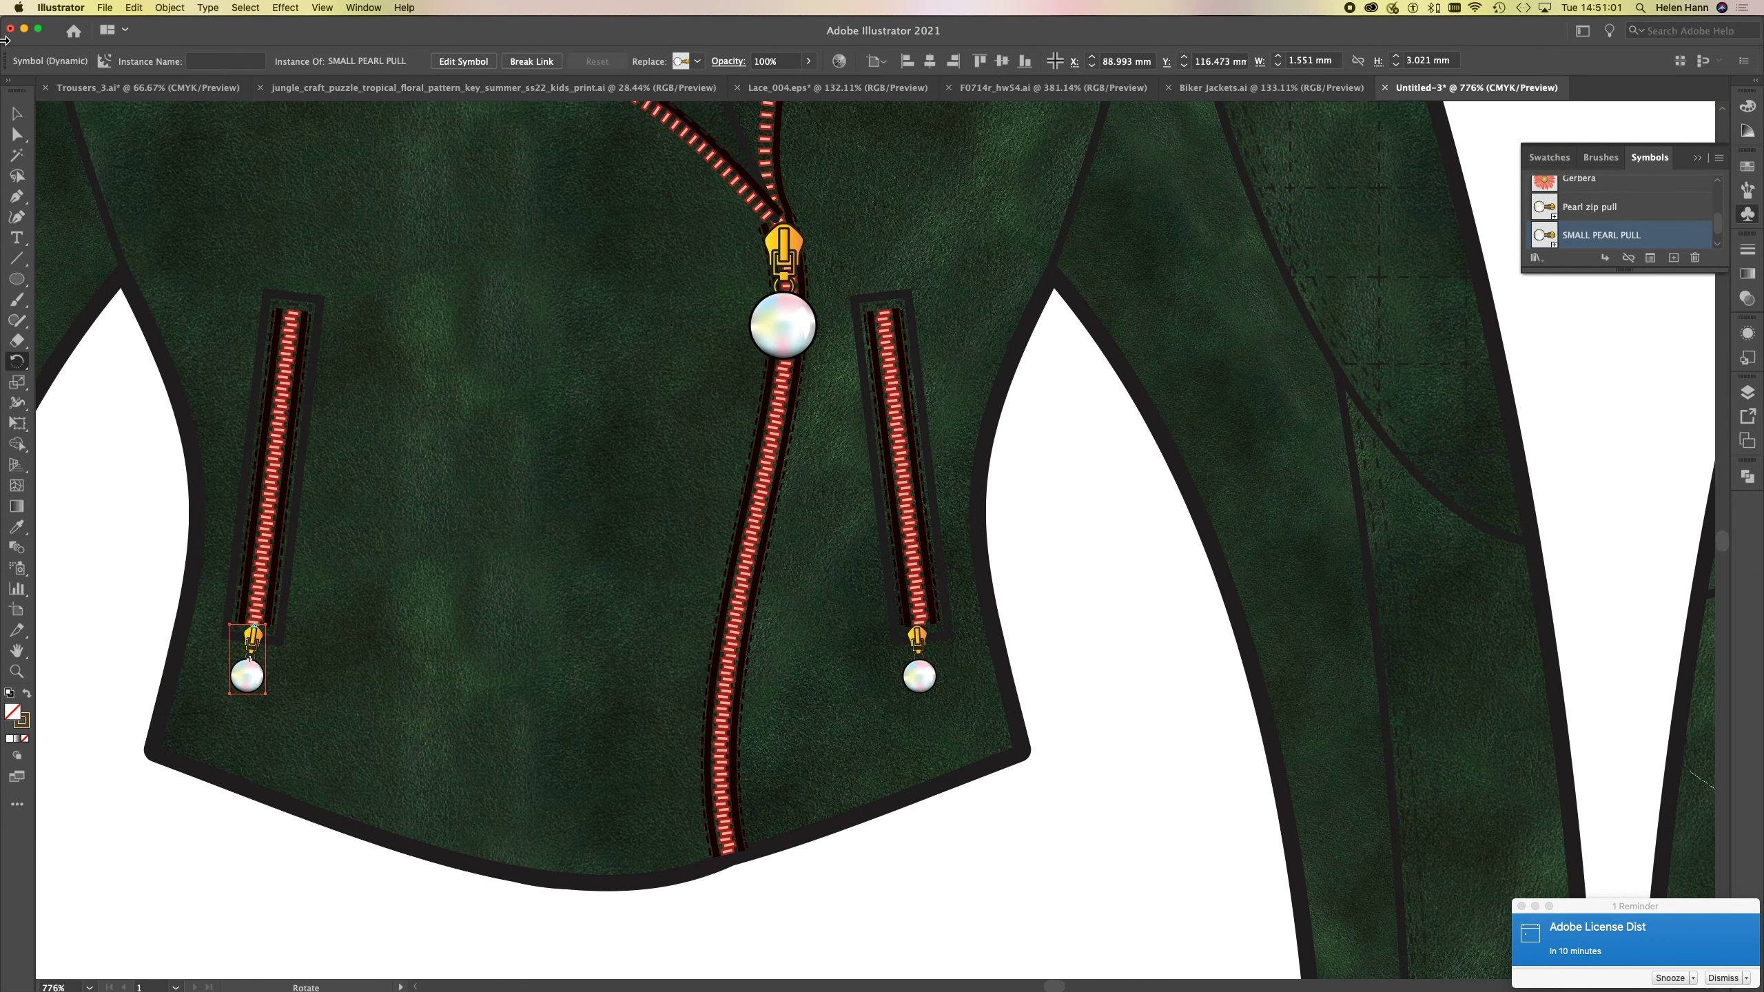
click(16, 113)
drag(255, 646, 292, 326)
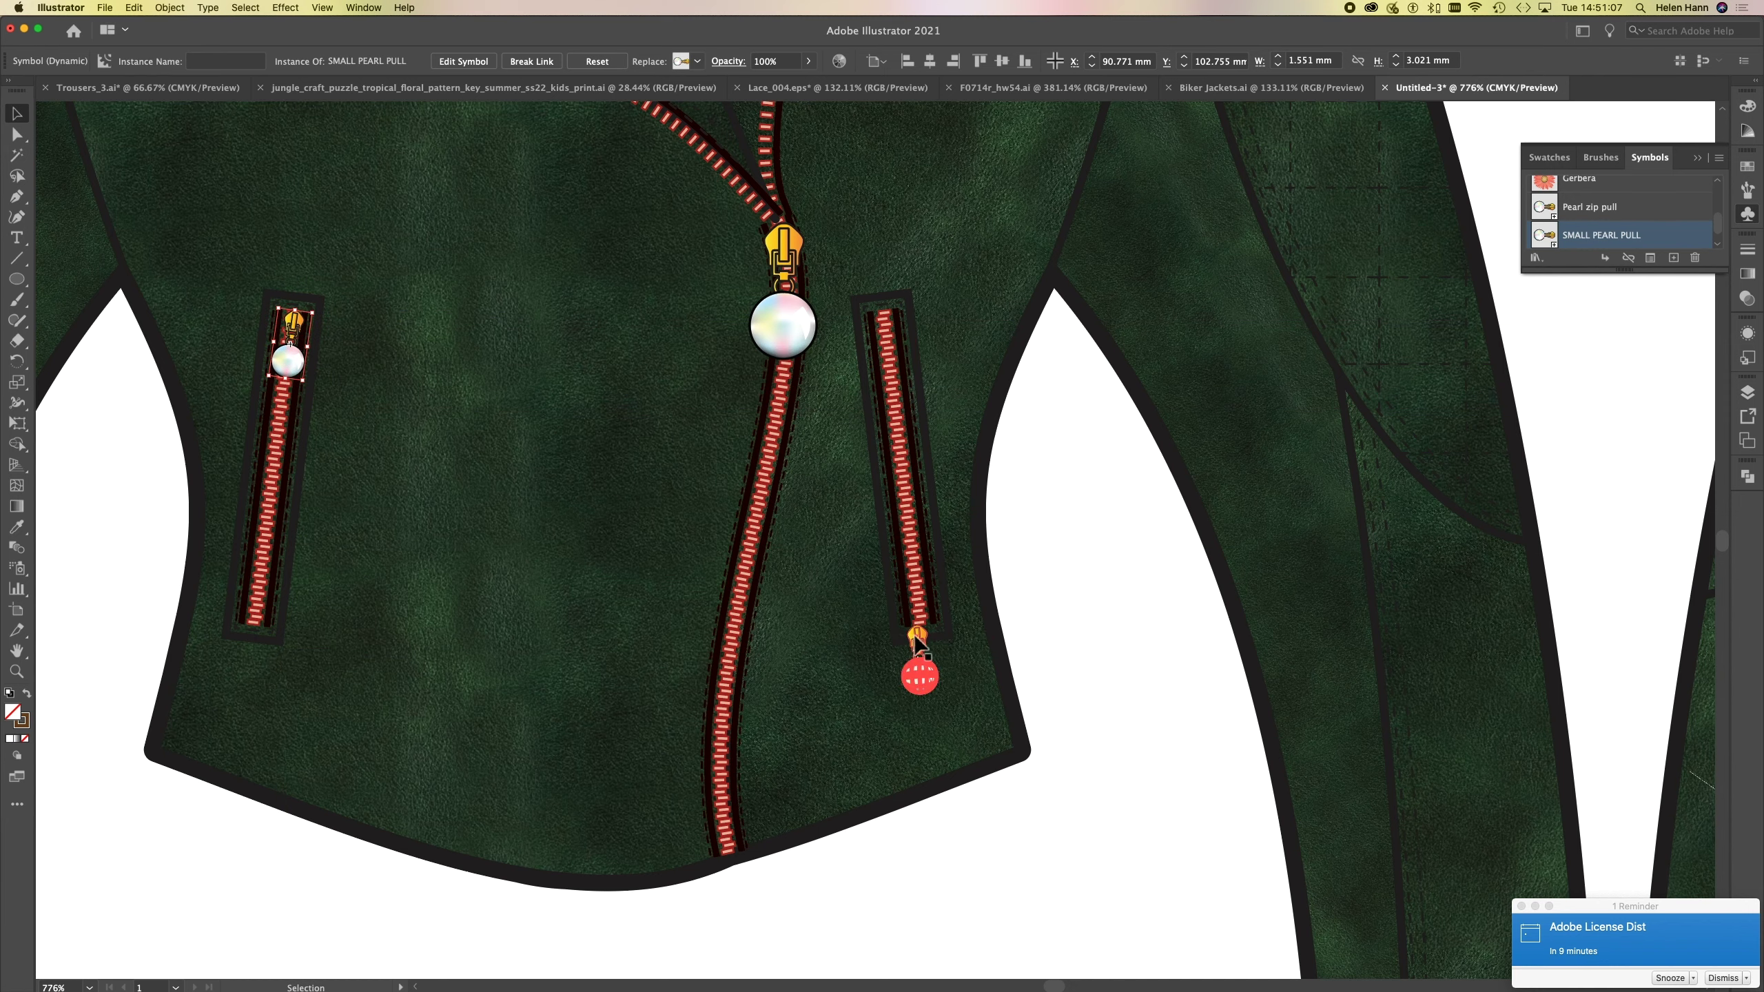
drag(917, 643, 886, 325)
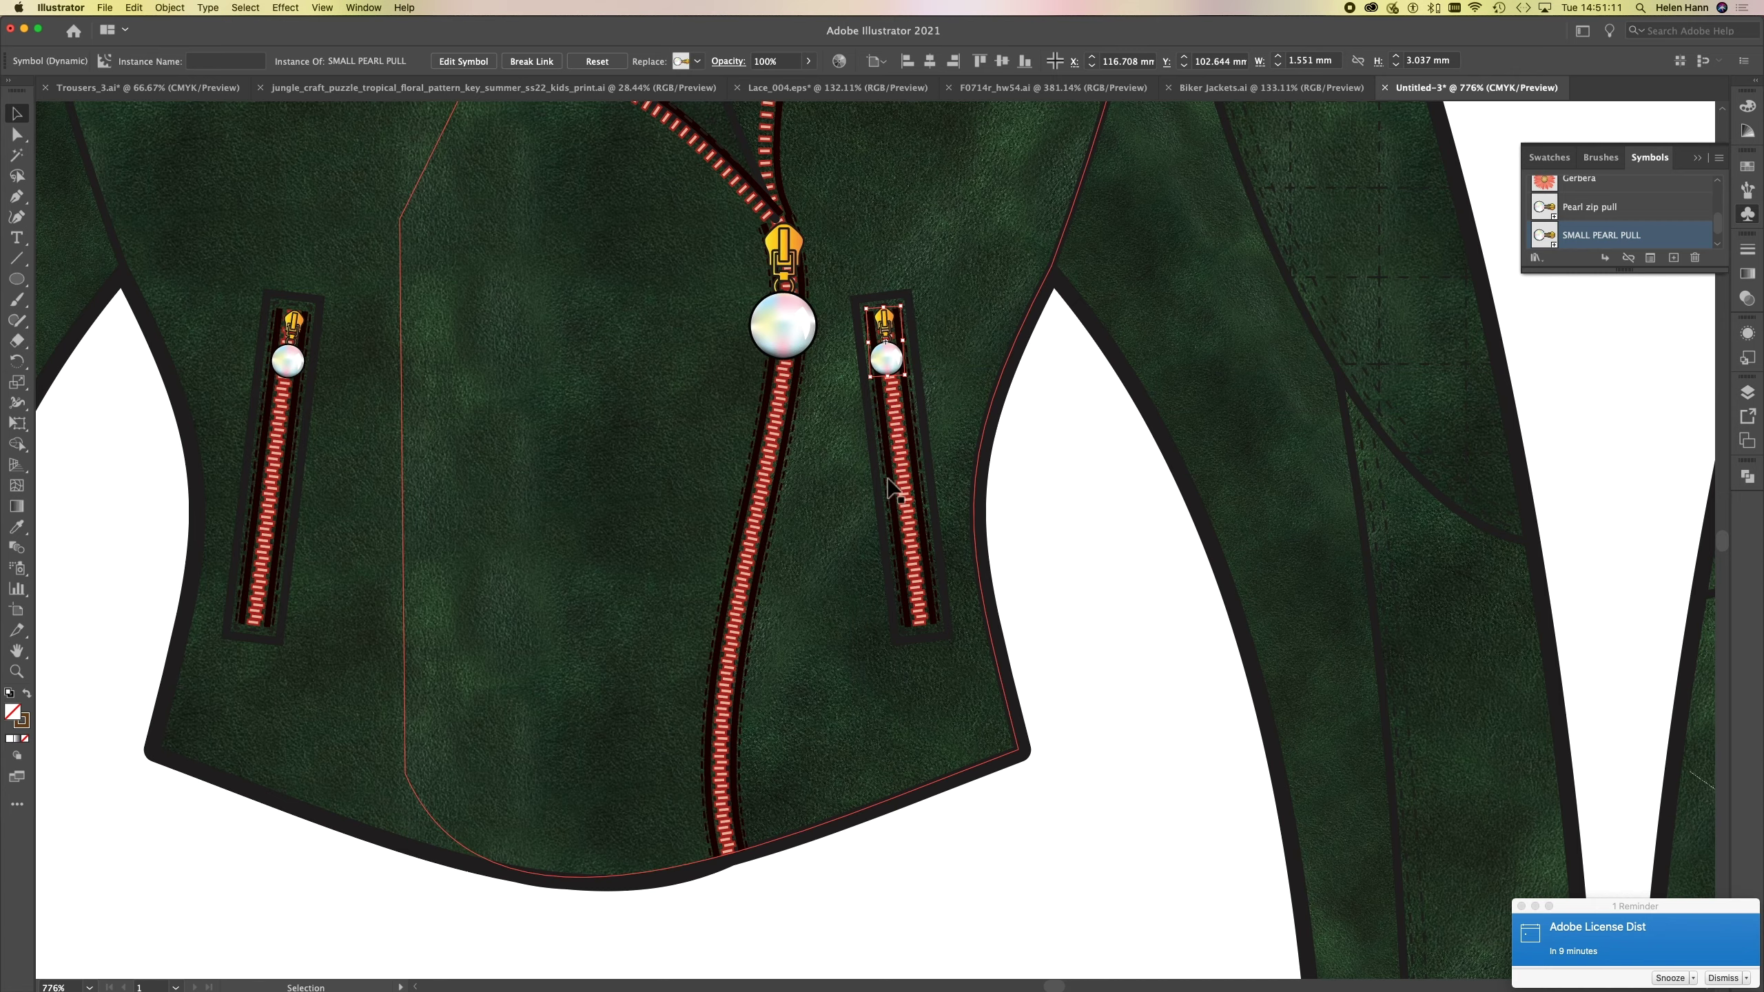
- Attach a SMALL PEARL PULL symbol to the hem end of the front's right cuff zip and rotate it to hang down
key(space)
drag(1186, 917, 782, 218)
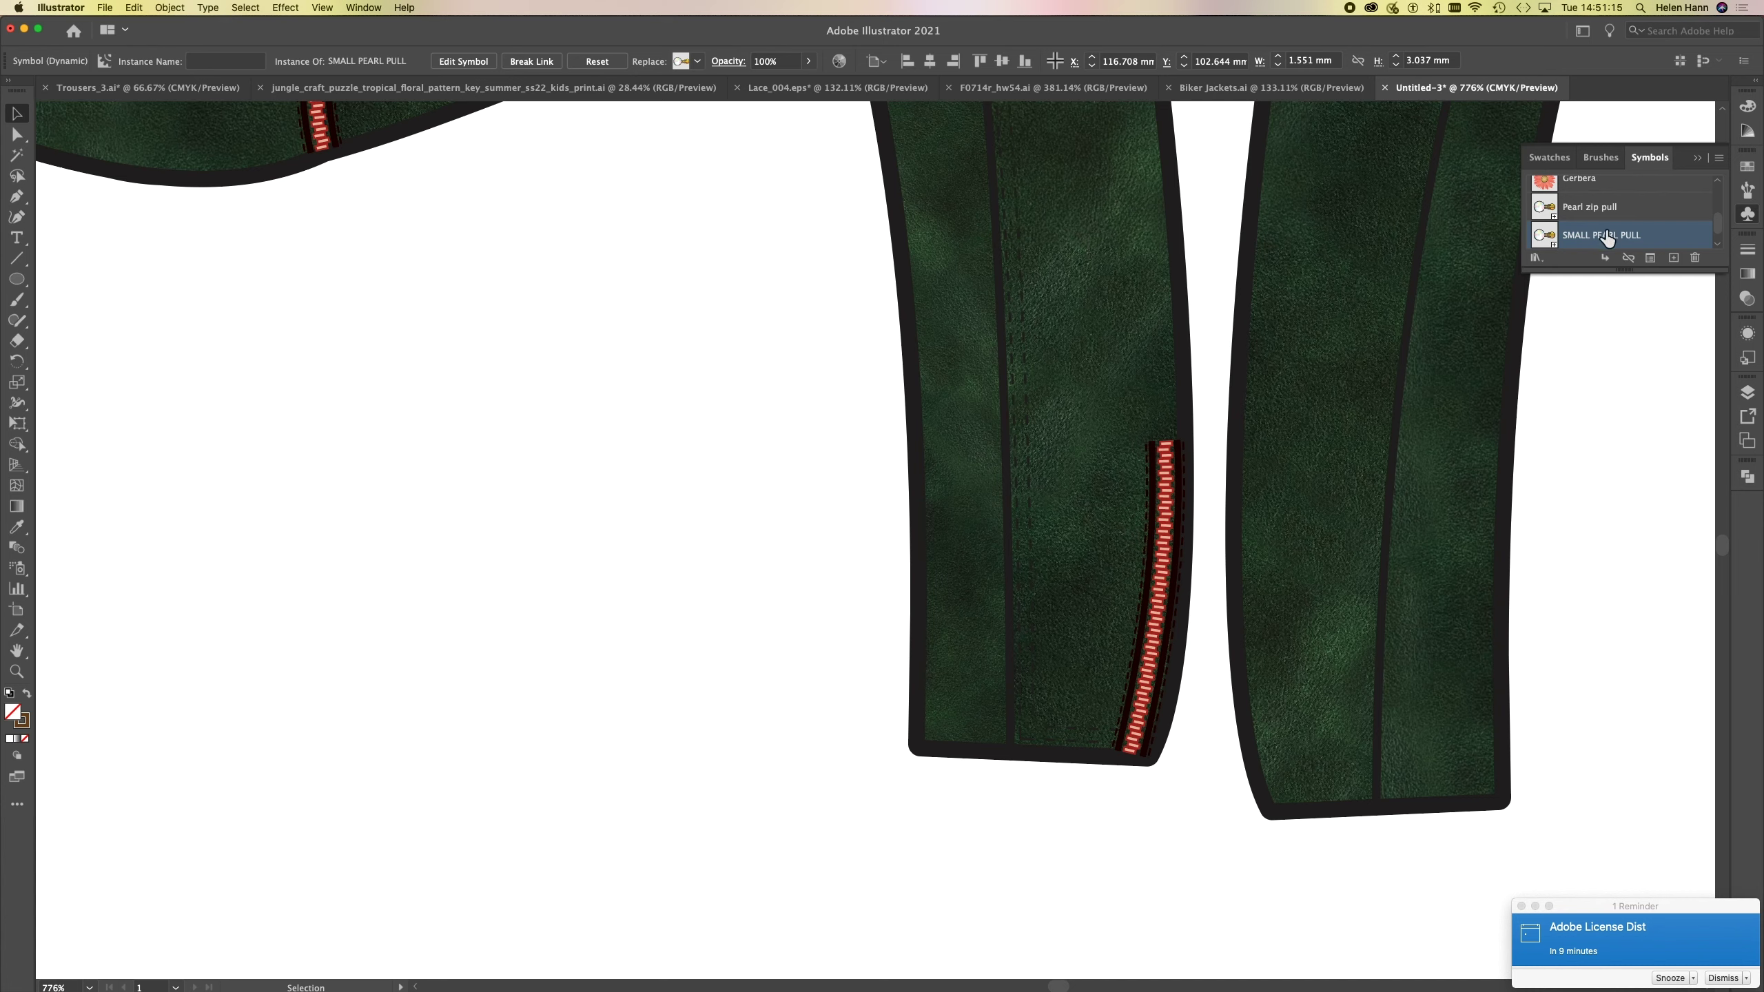
drag(1608, 239, 1123, 760)
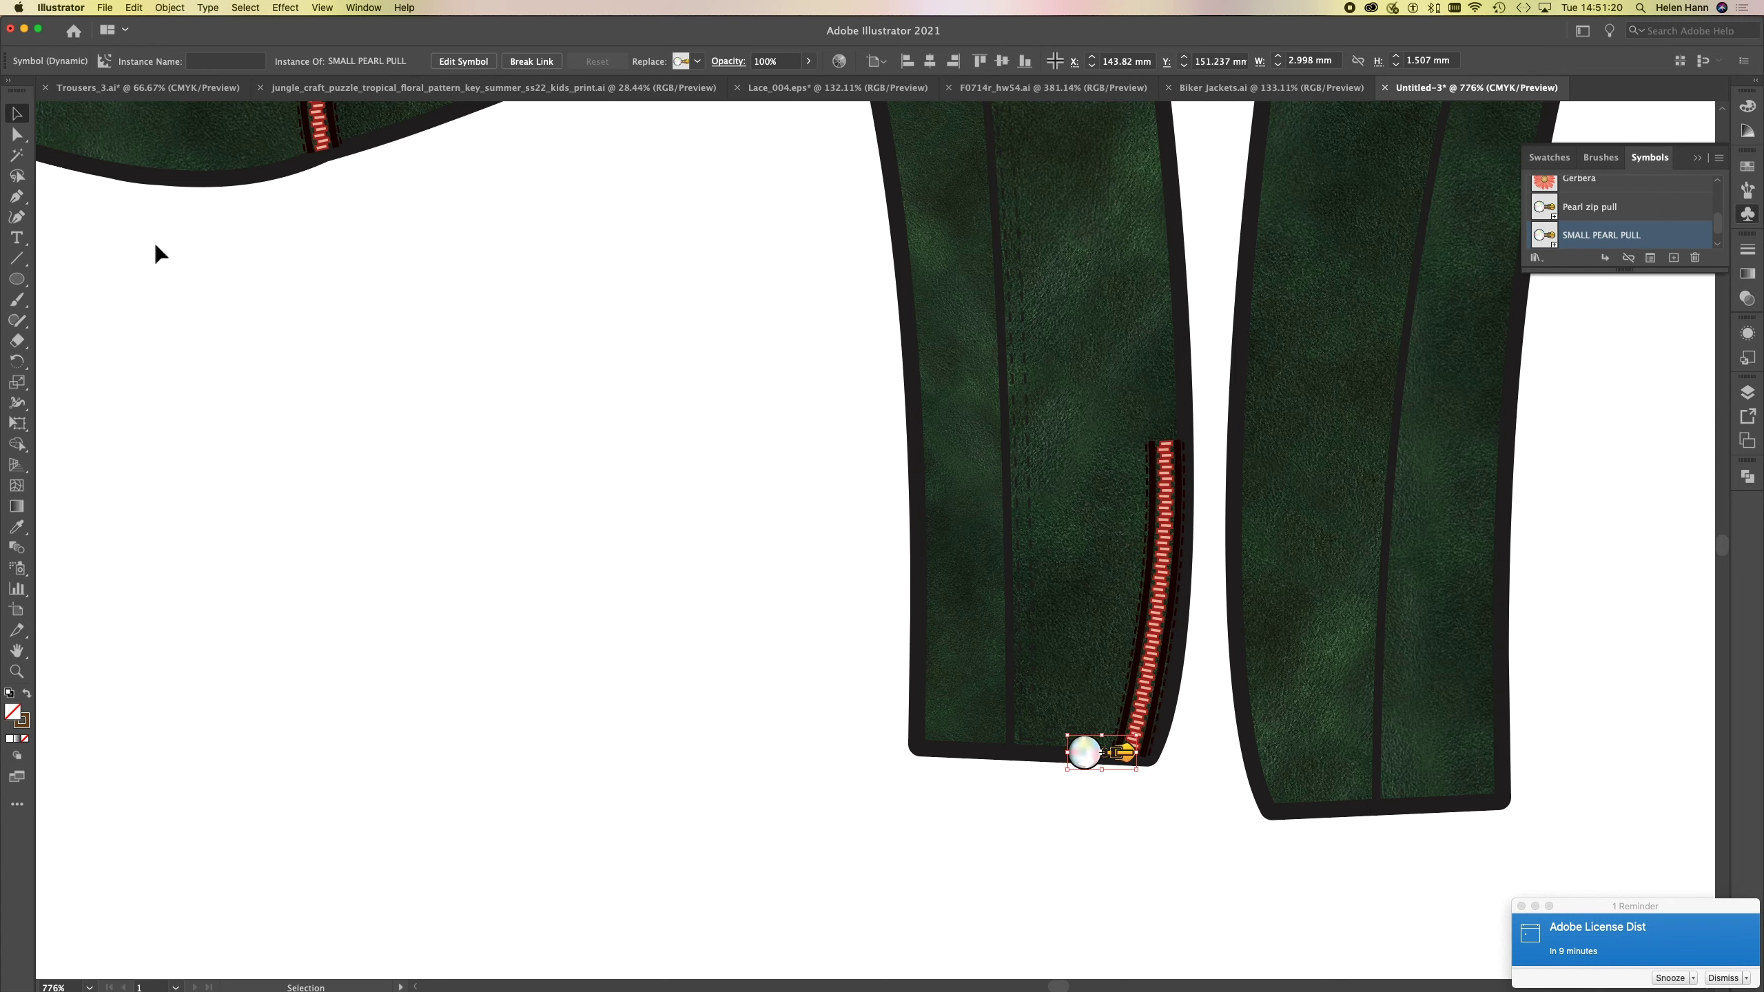
click(16, 361)
drag(1076, 777, 1144, 825)
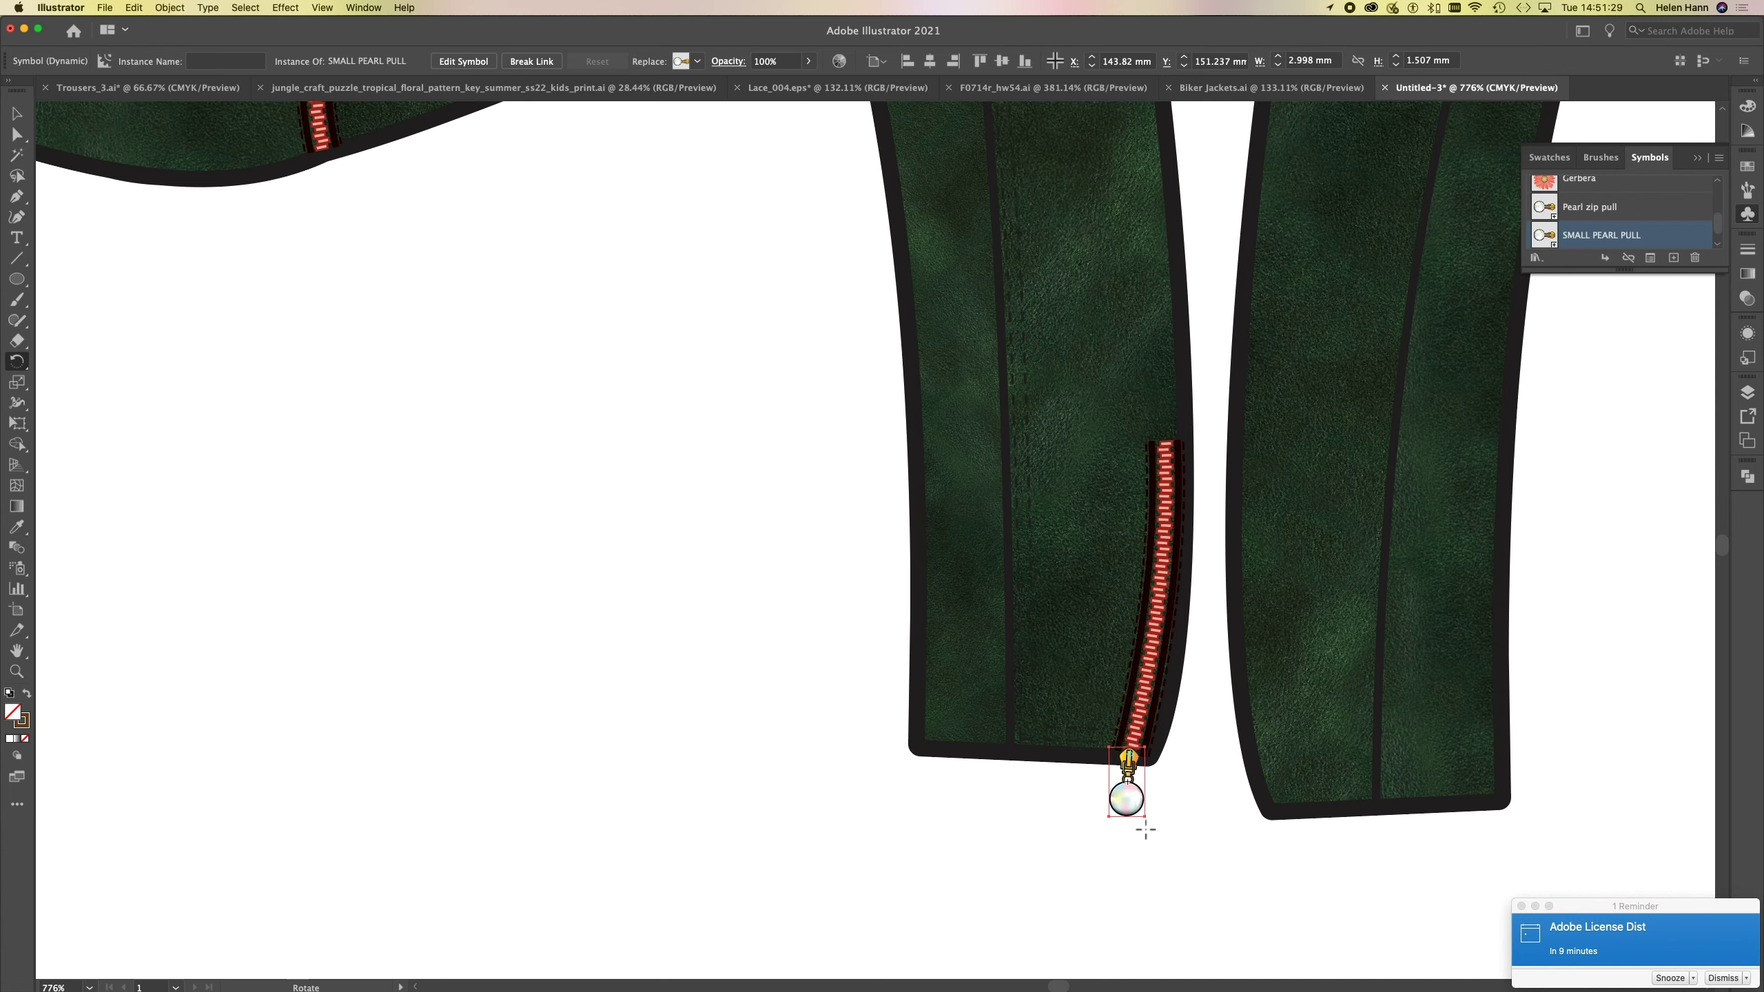
- Attach a SMALL PEARL PULL symbol to the hem end of the front's left cuff zip and rotate it to hang down
drag(714, 663, 1751, 579)
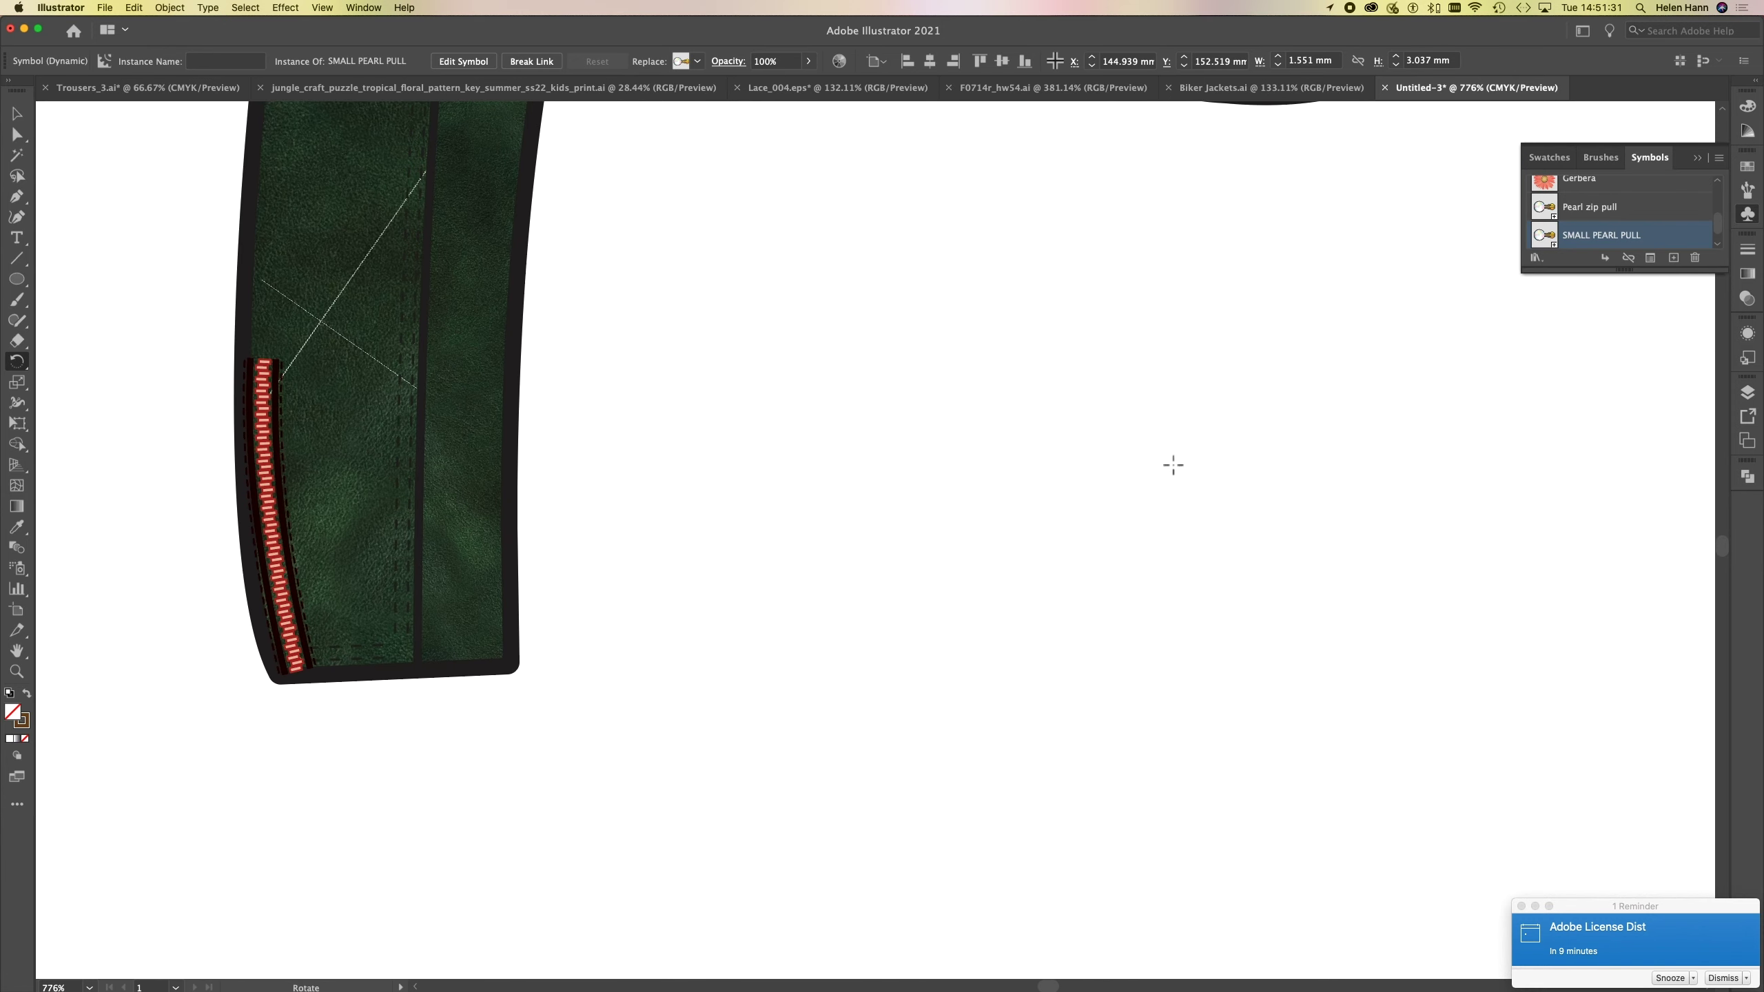
drag(1550, 240, 285, 665)
key(v)
click(266, 666)
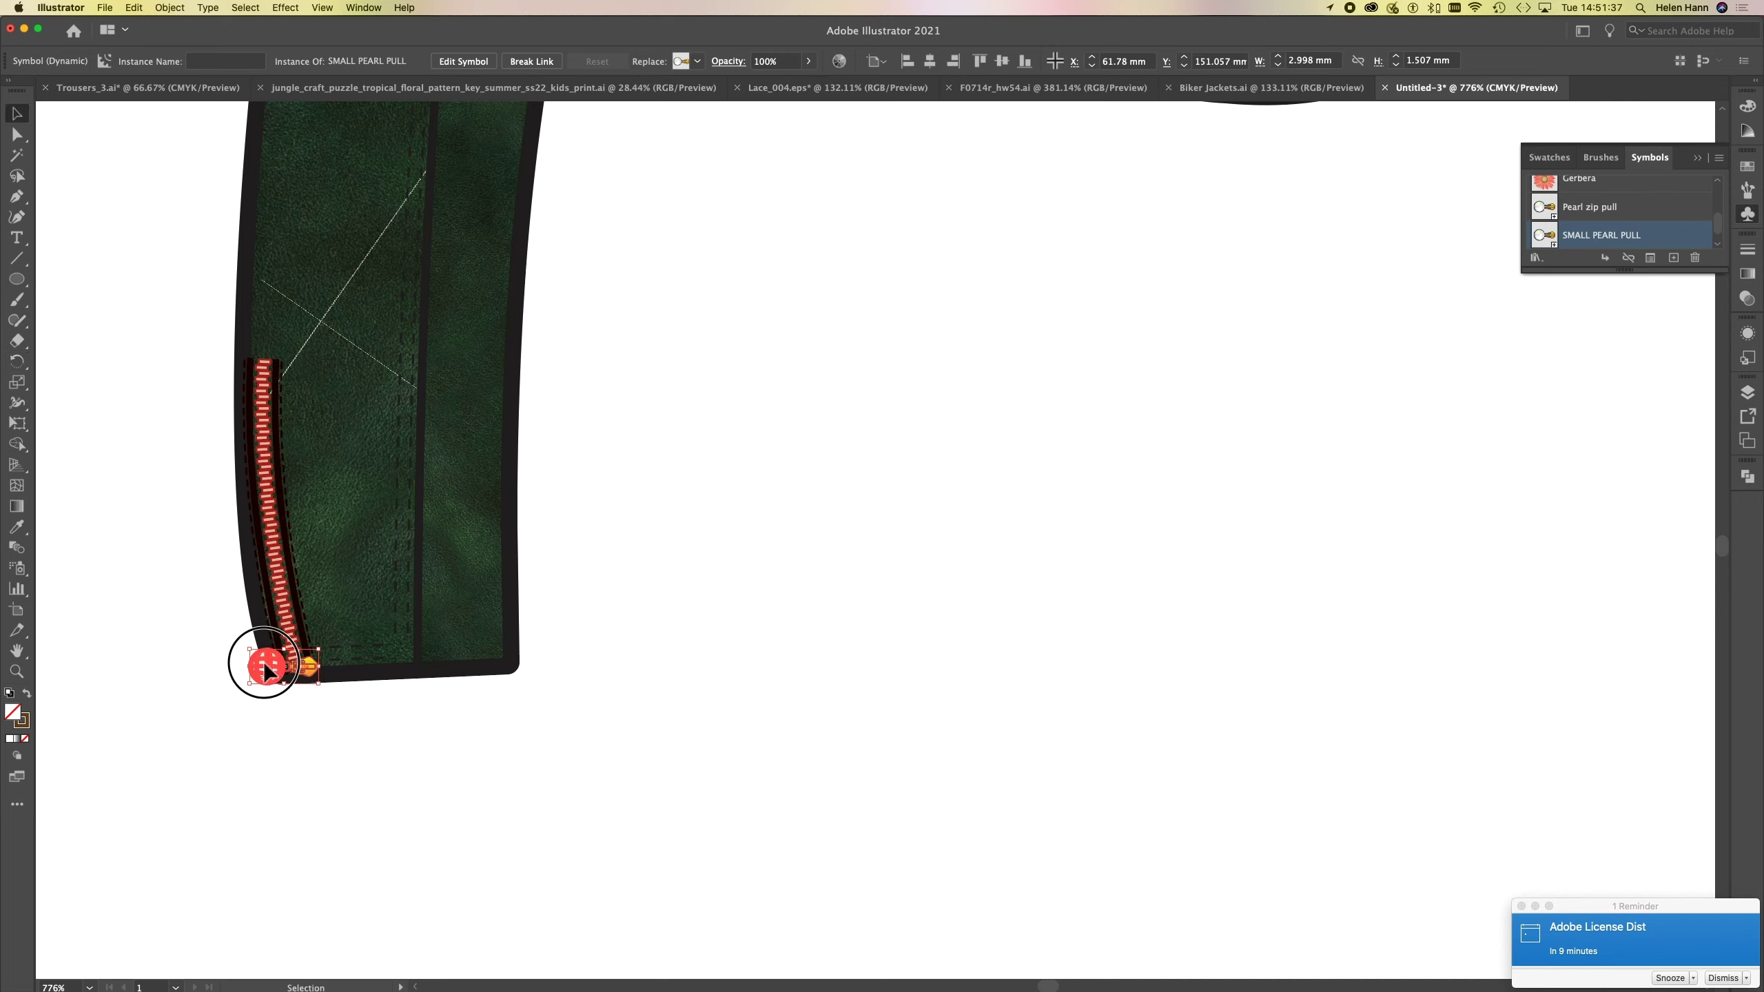
drag(265, 669, 245, 672)
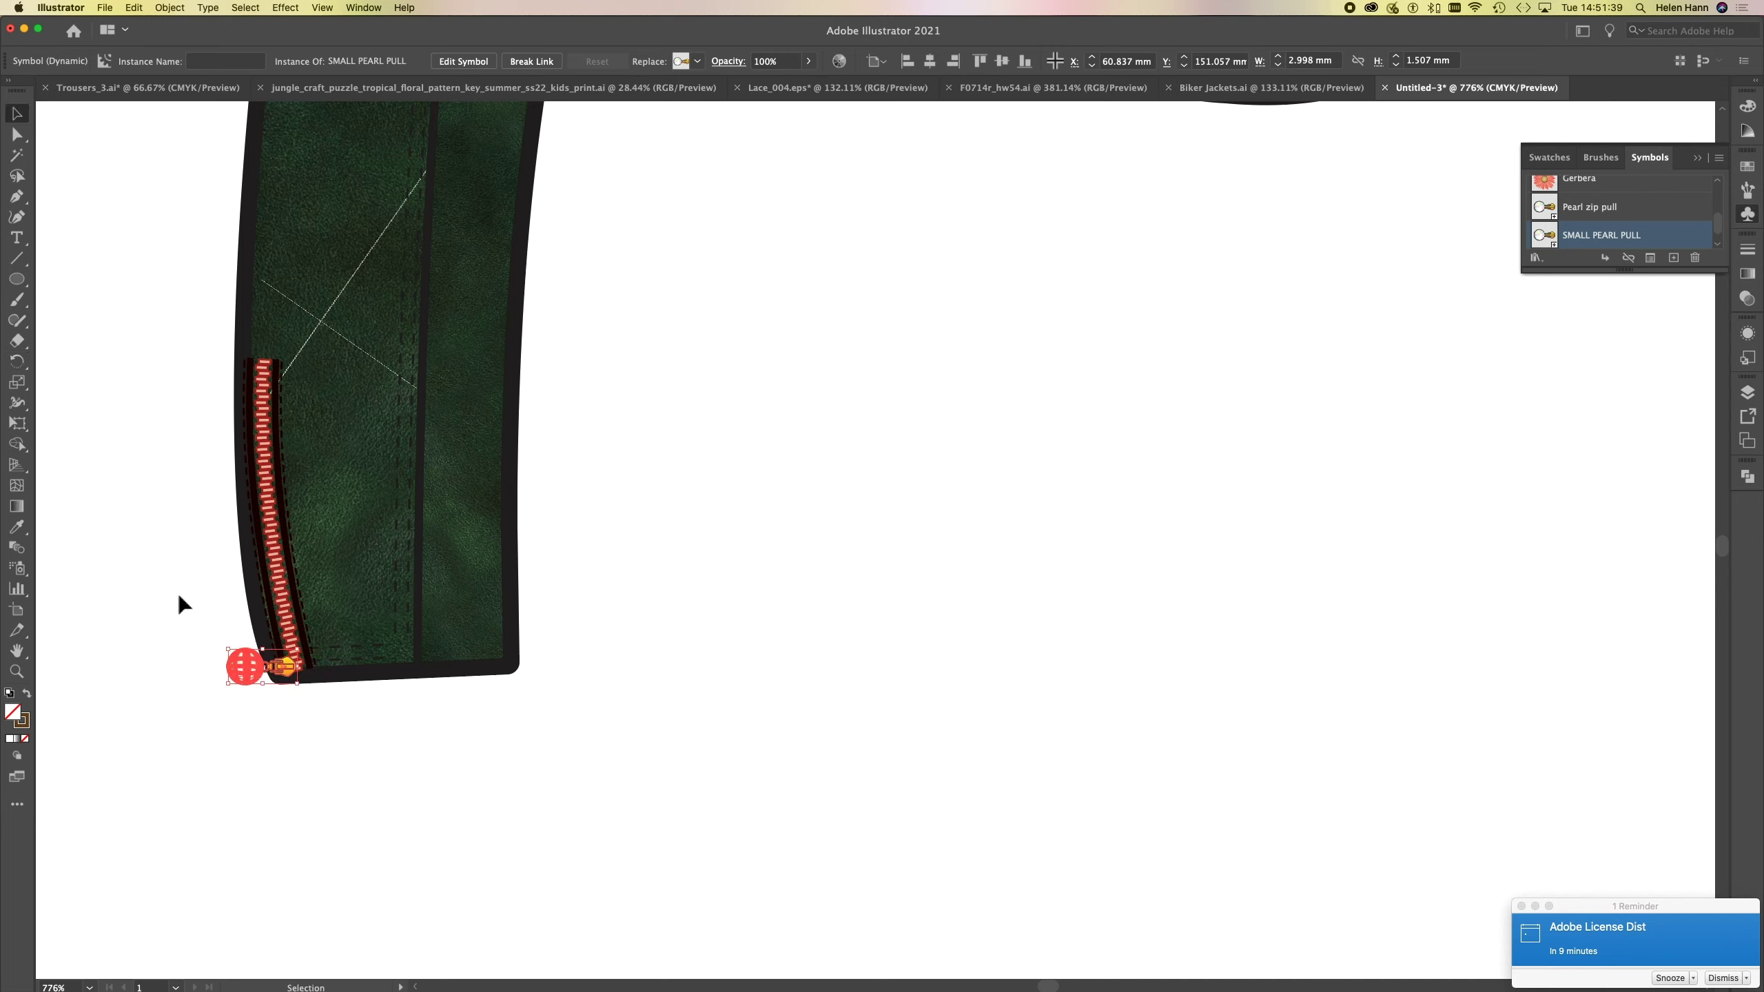
click(14, 360)
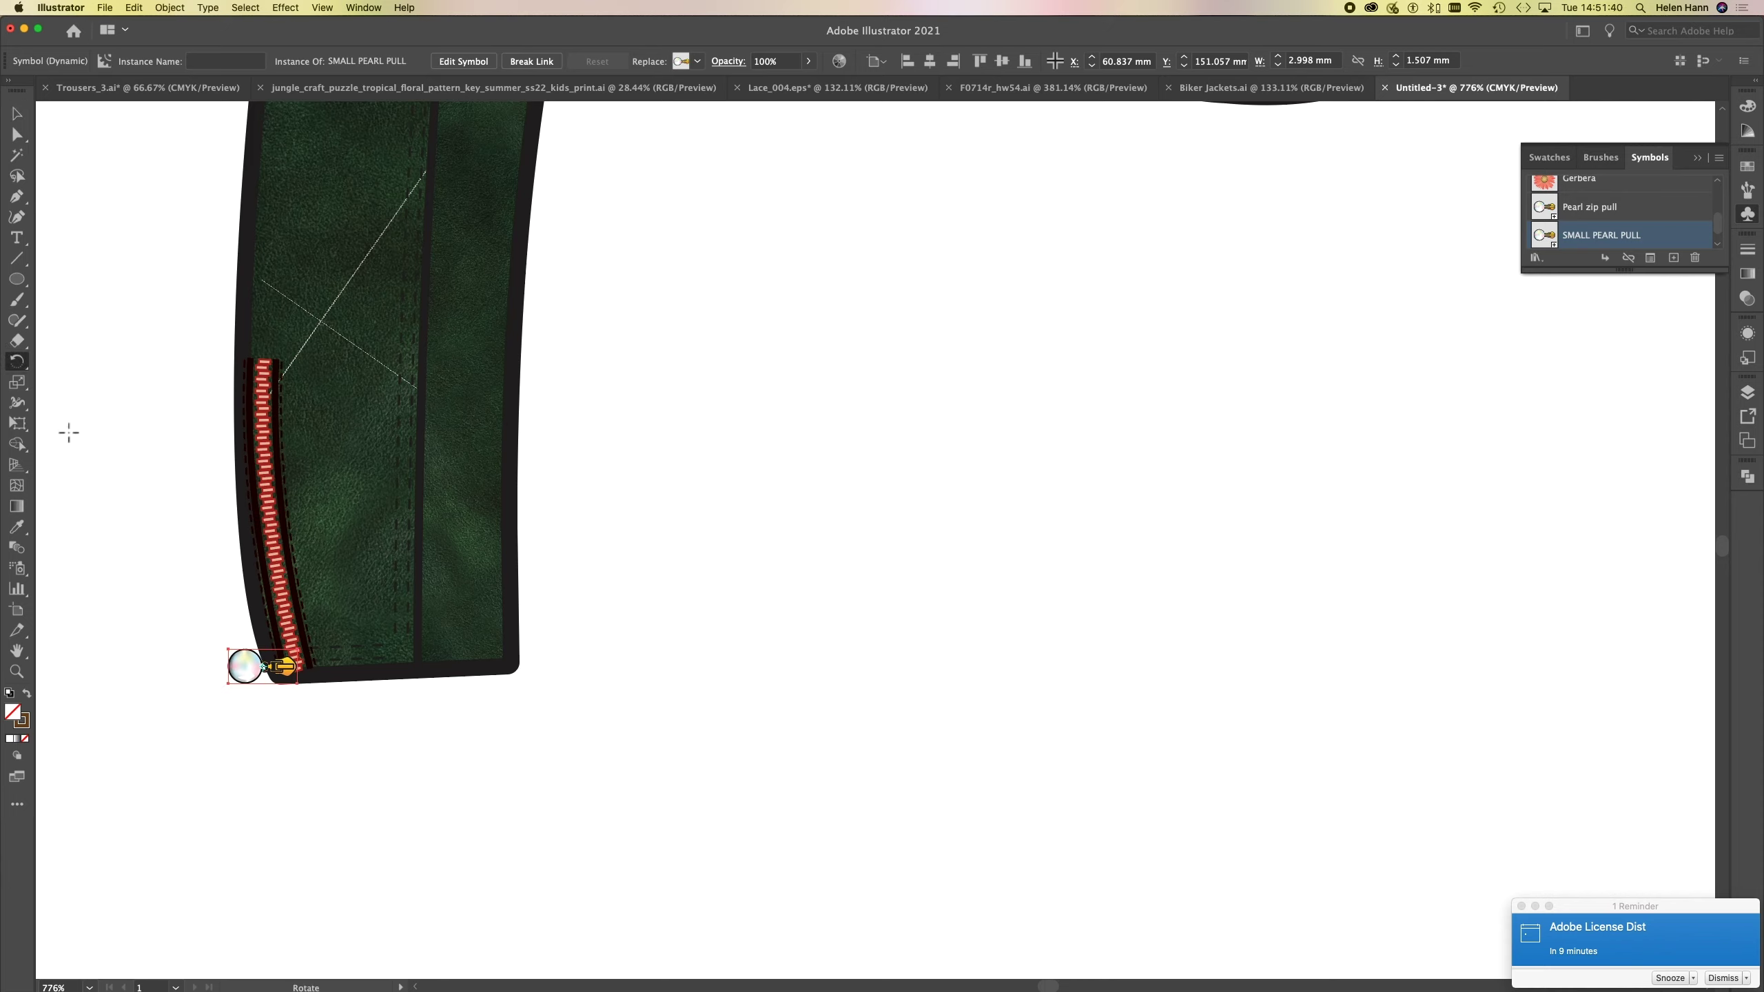
click(296, 667)
drag(231, 693, 320, 789)
alt+super+click(678, 469)
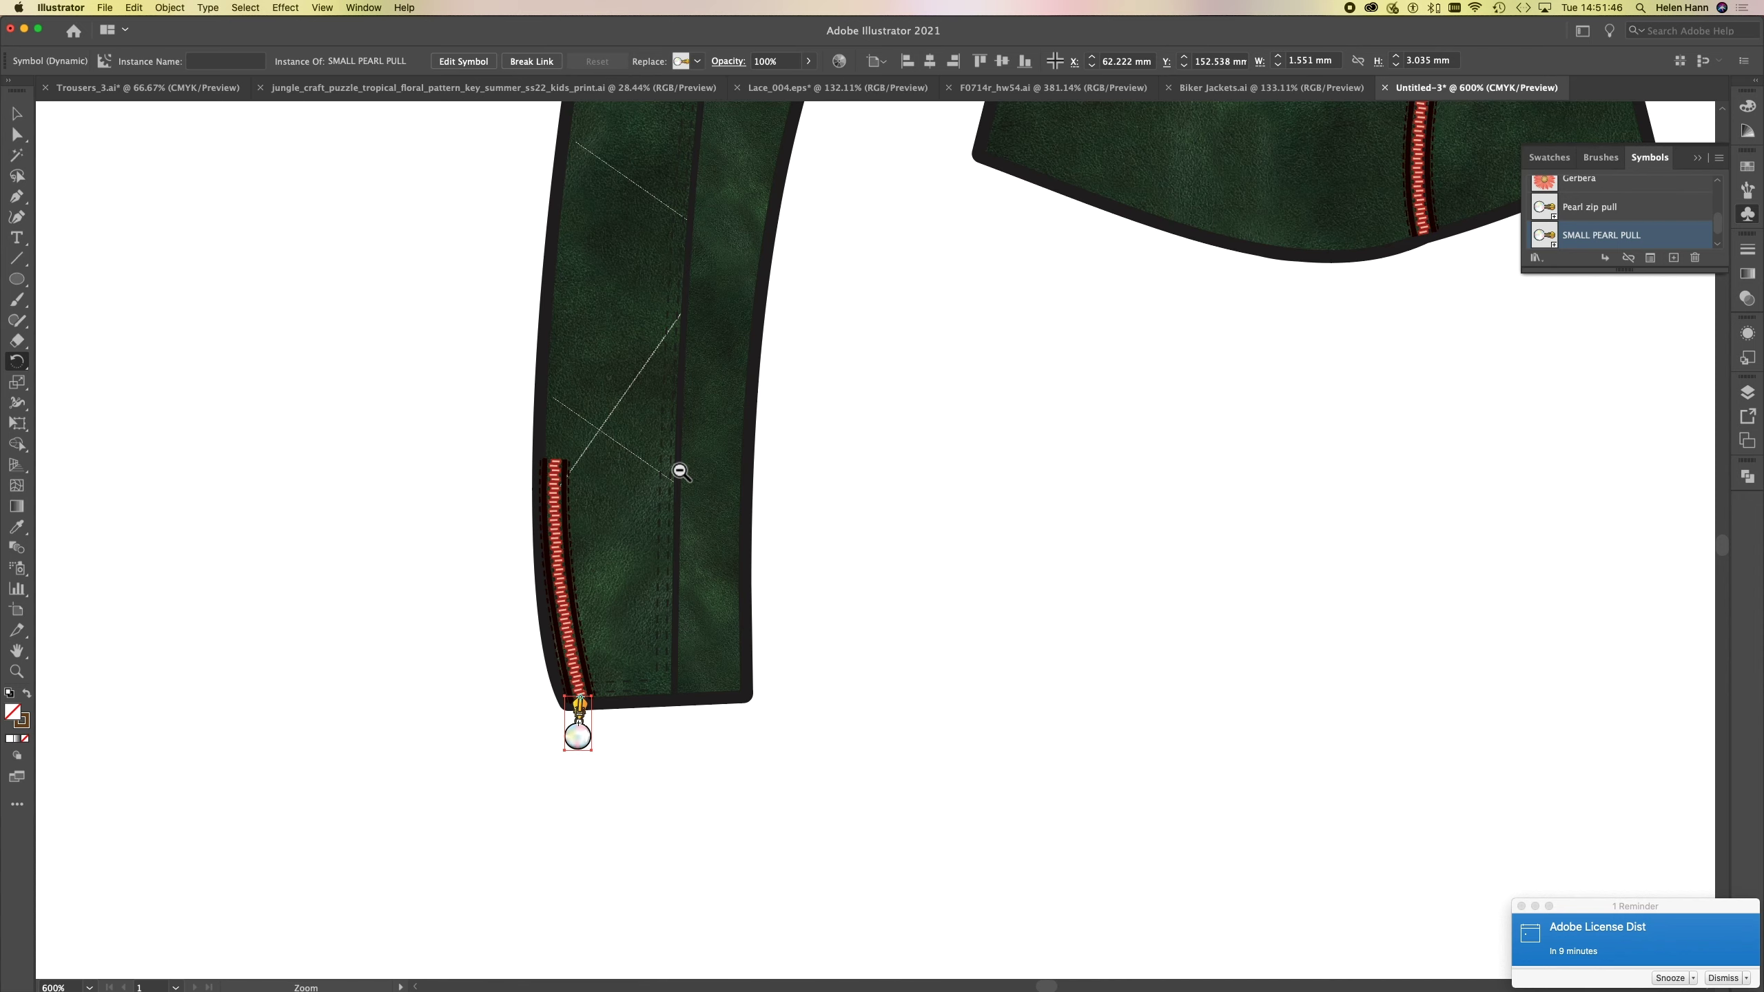
alt+super+click(974, 521)
alt+super+click(1001, 516)
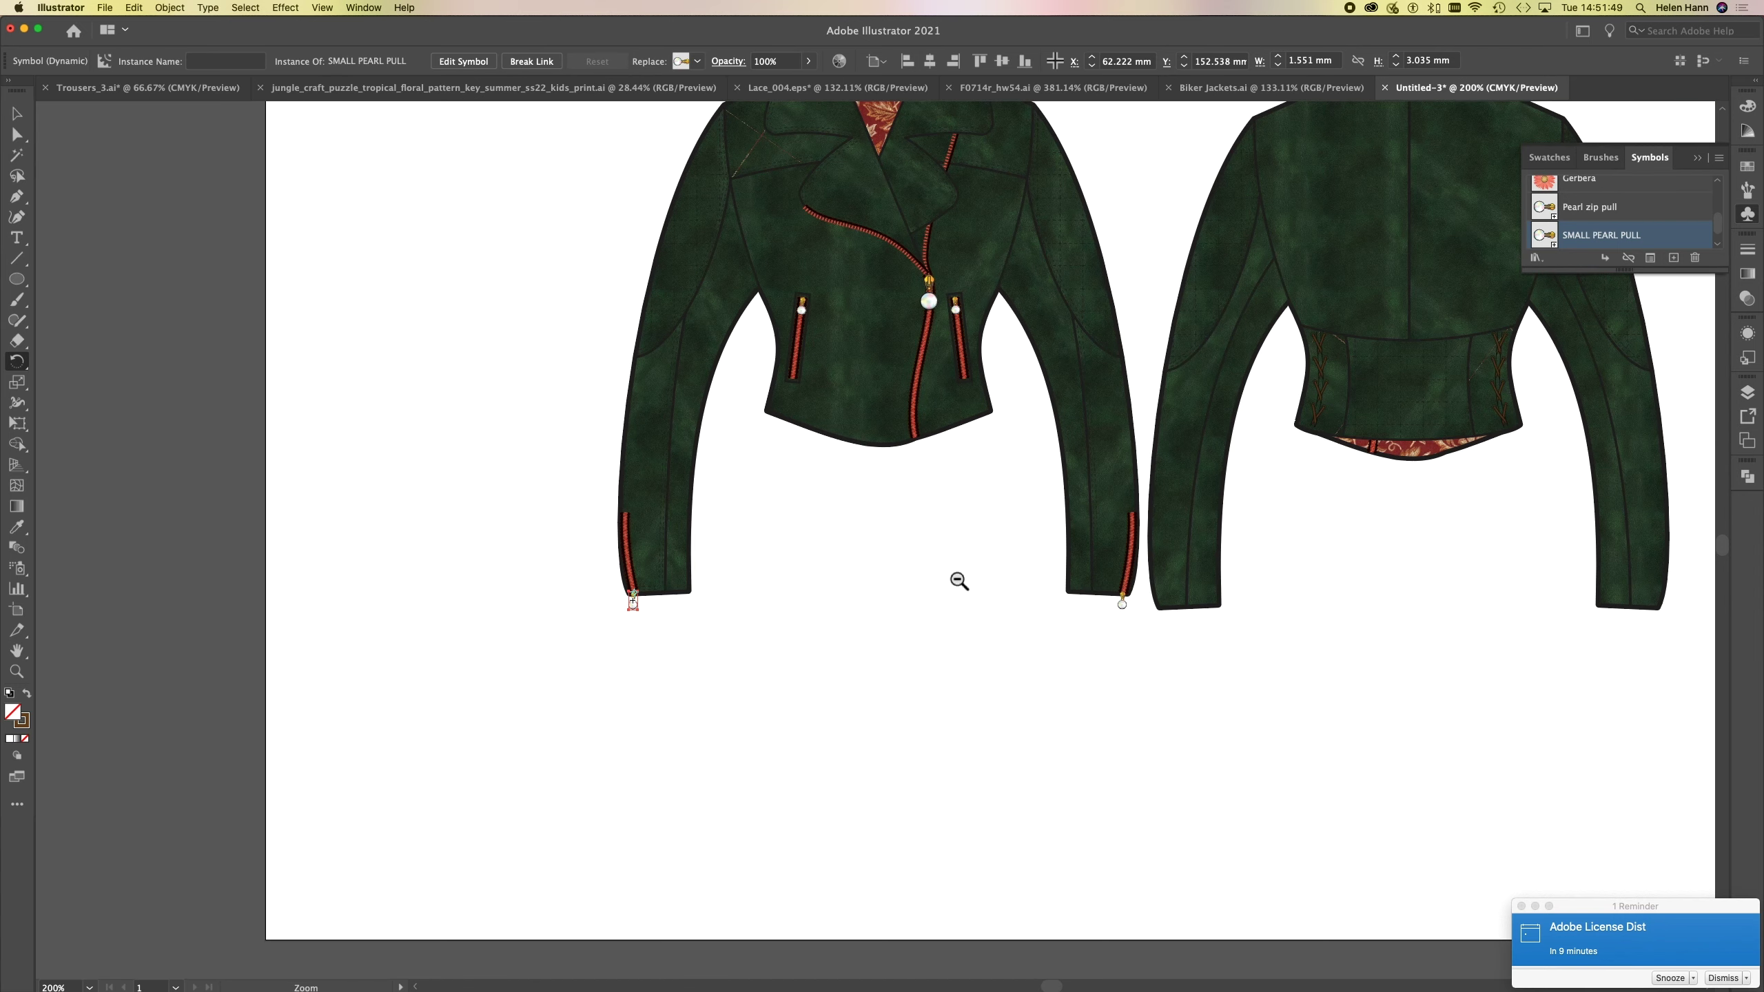
drag(931, 508, 839, 548)
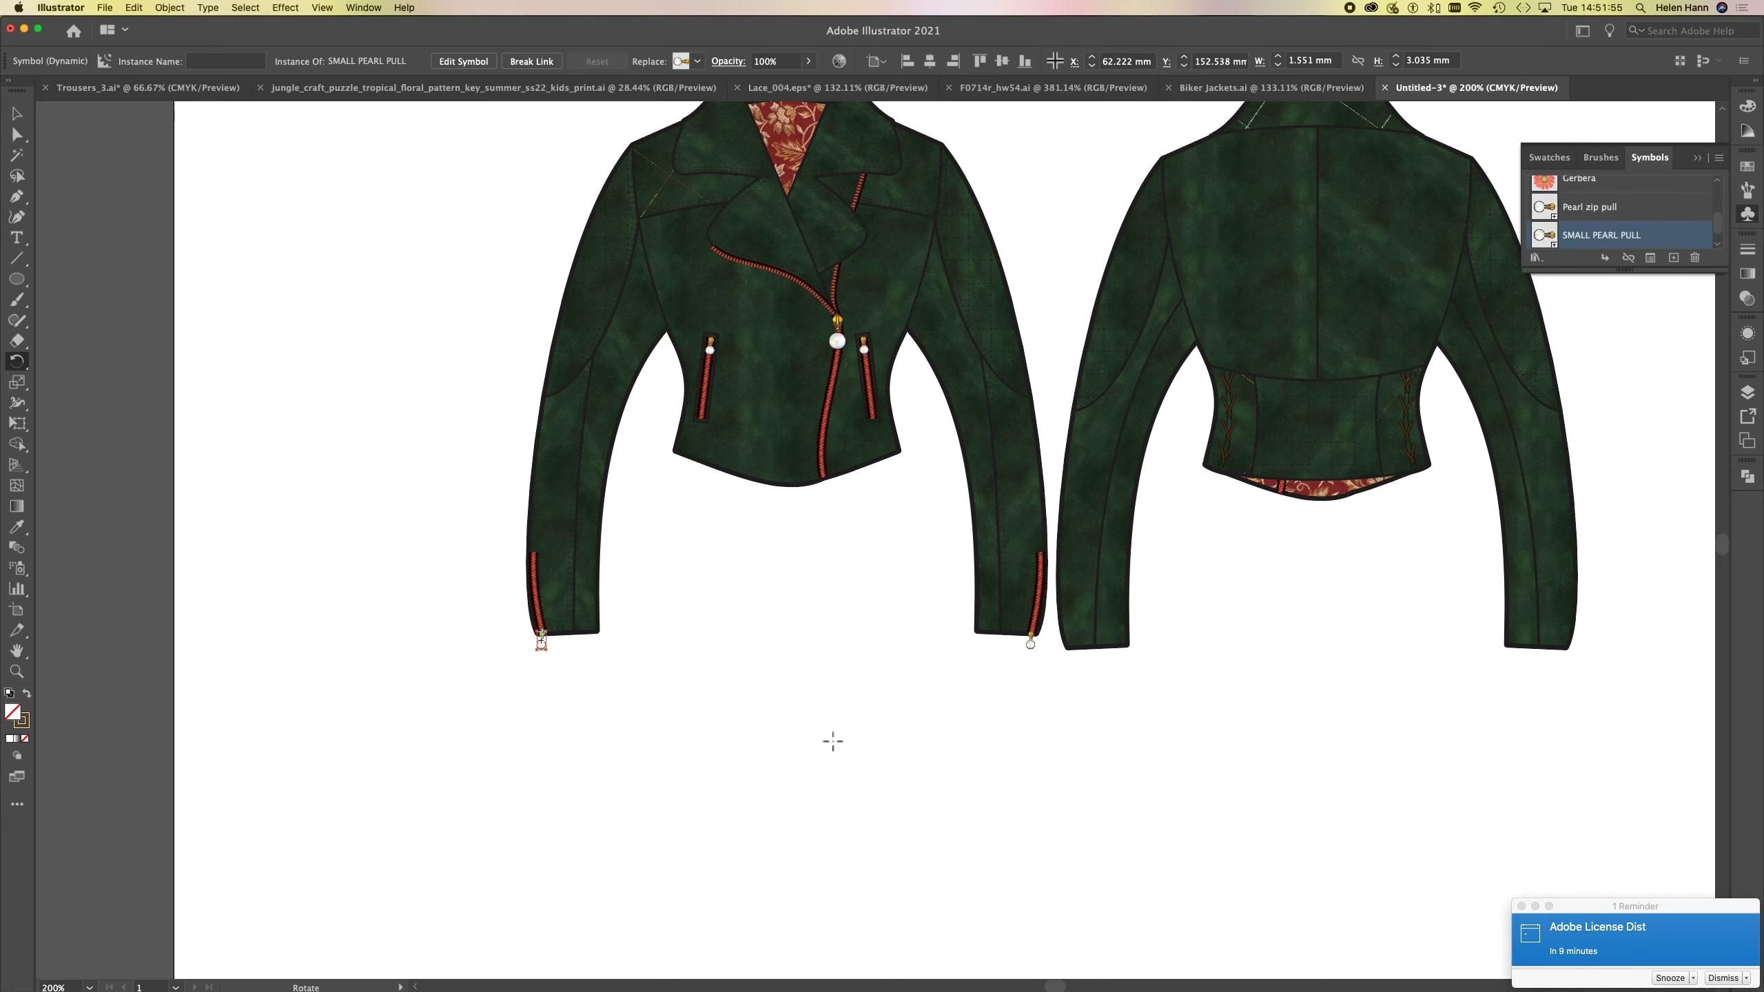
drag(851, 563, 758, 671)
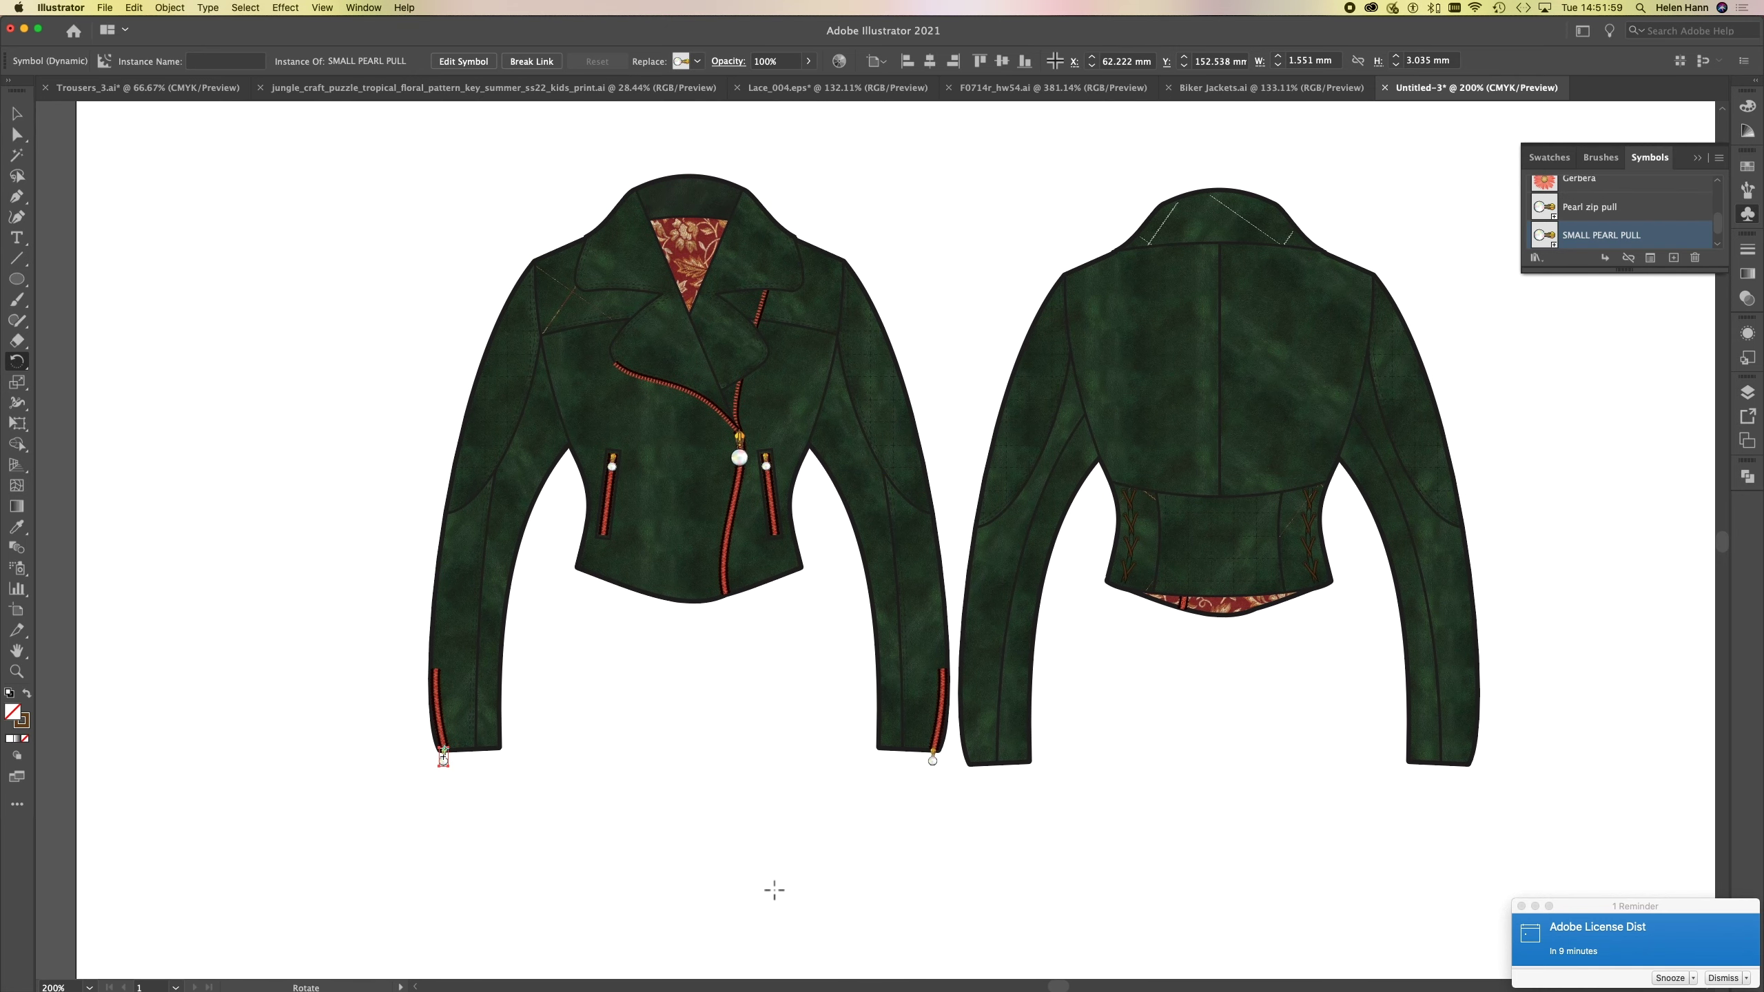